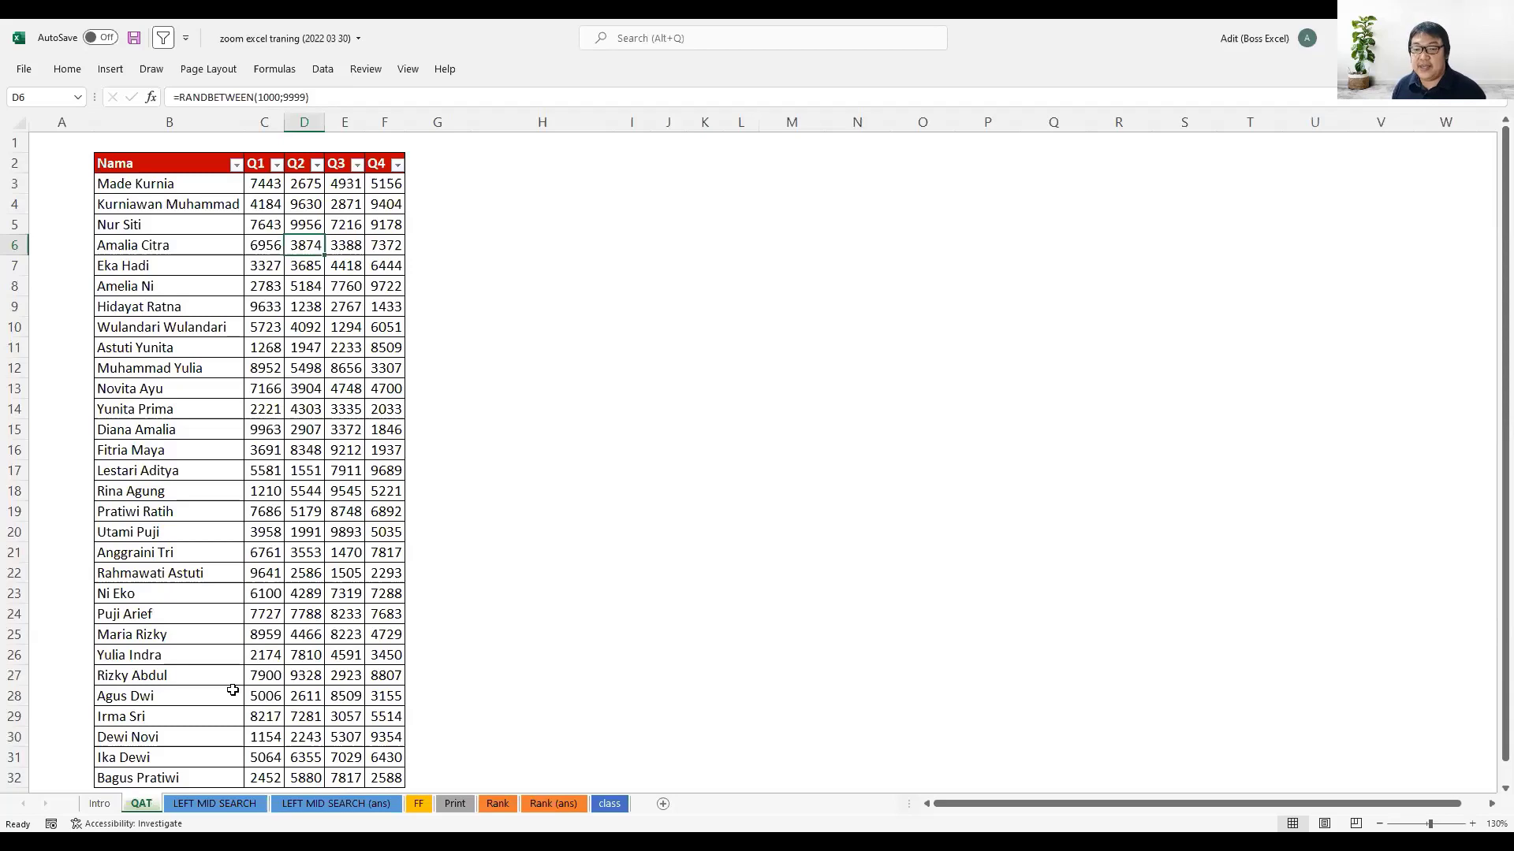
- Enter the heading "Quick Access Toolbar" in cell H2, correcting the spelling of its first word
{"action": "left_click", "coordinate": [494, 160]}
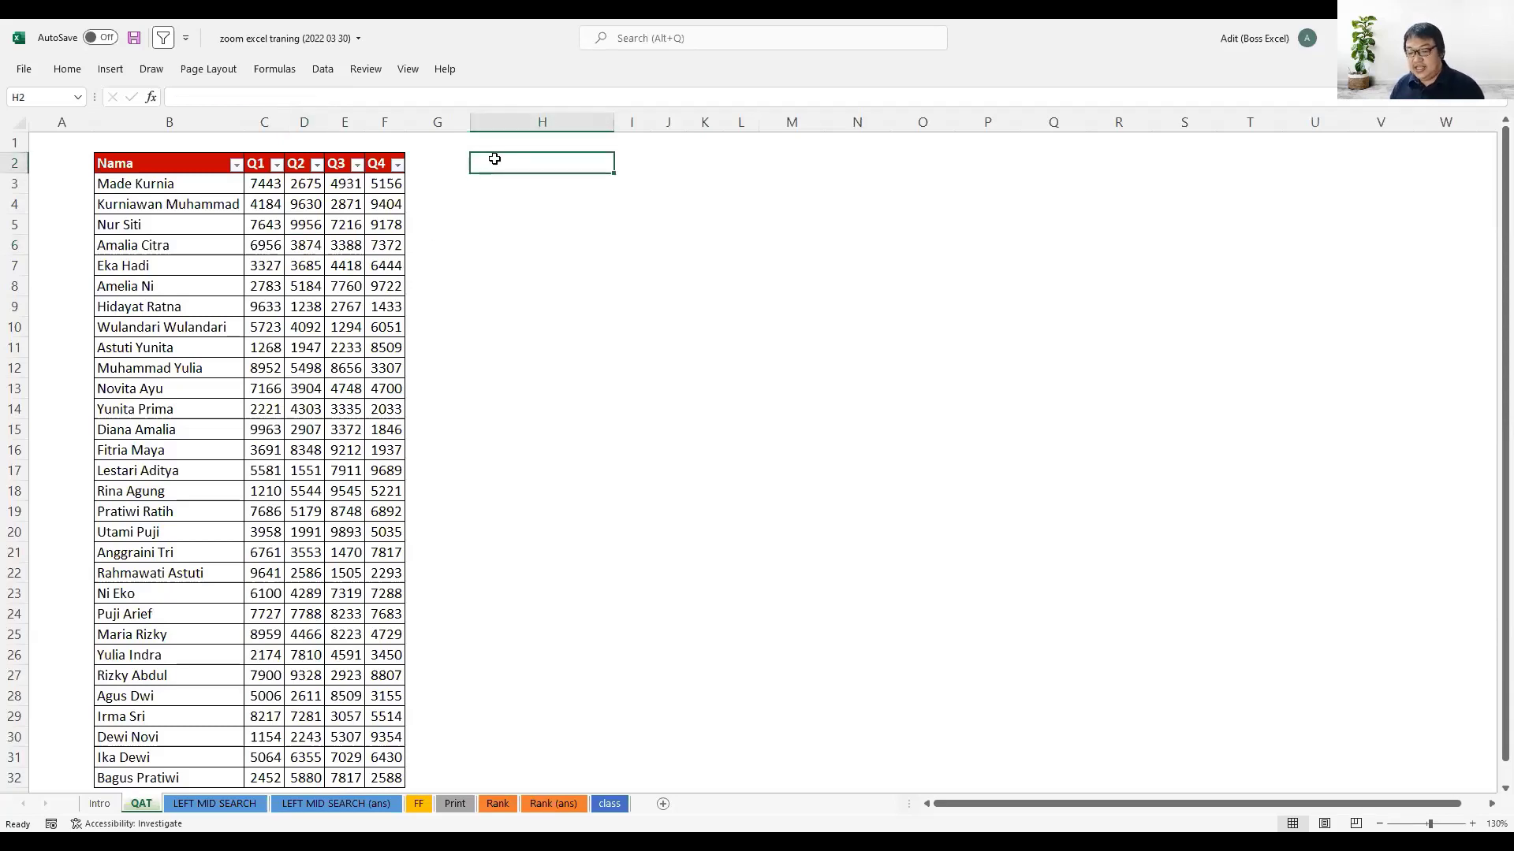
{"action": "type", "text": "Qucik Acc"}
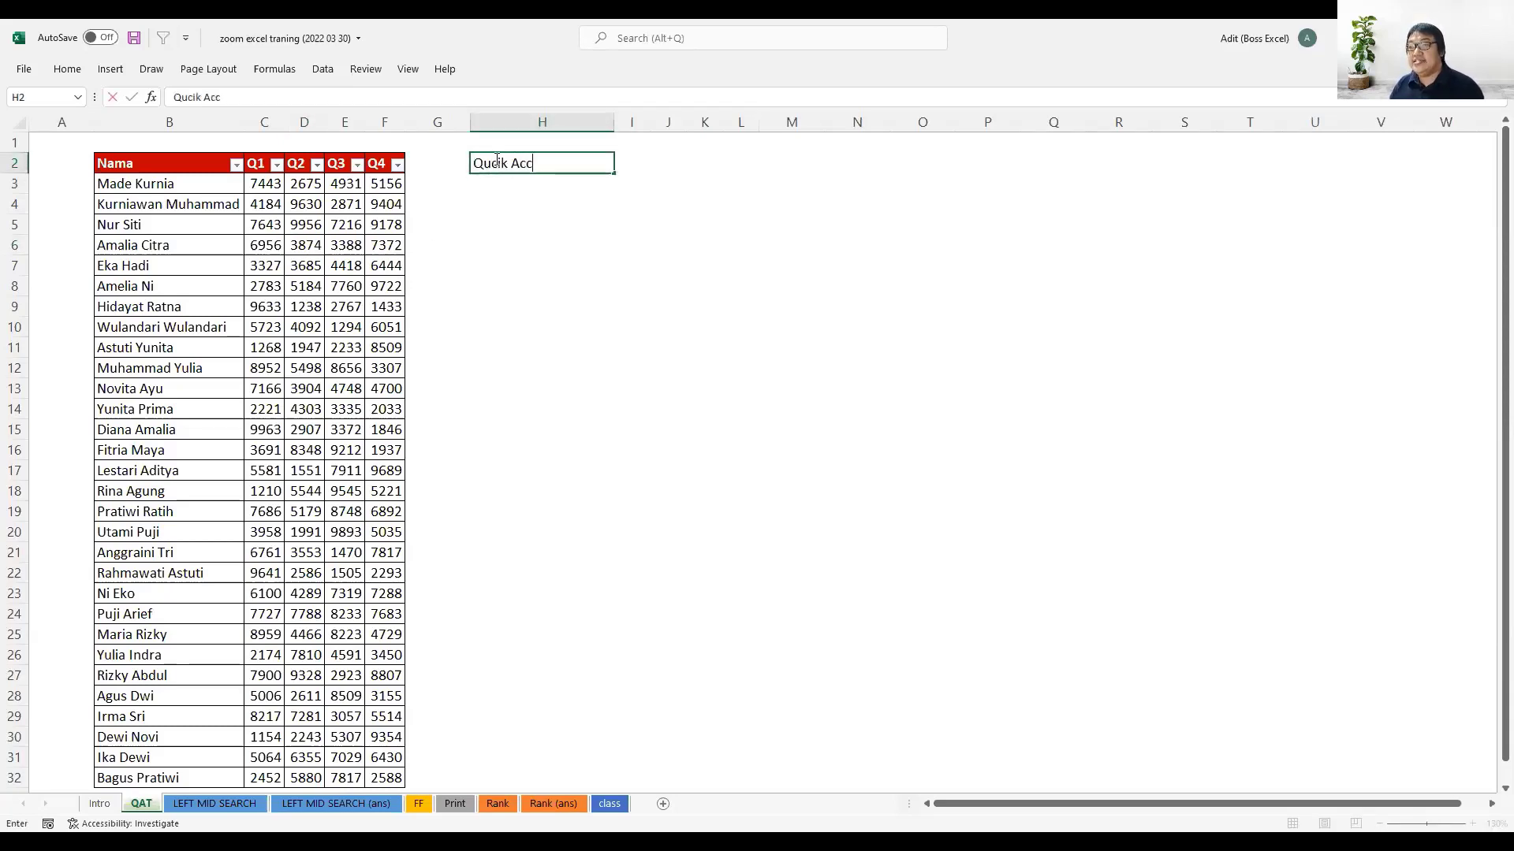
{"action": "type", "text": "ess Toolbar"}
{"action": "key", "text": "Return"}
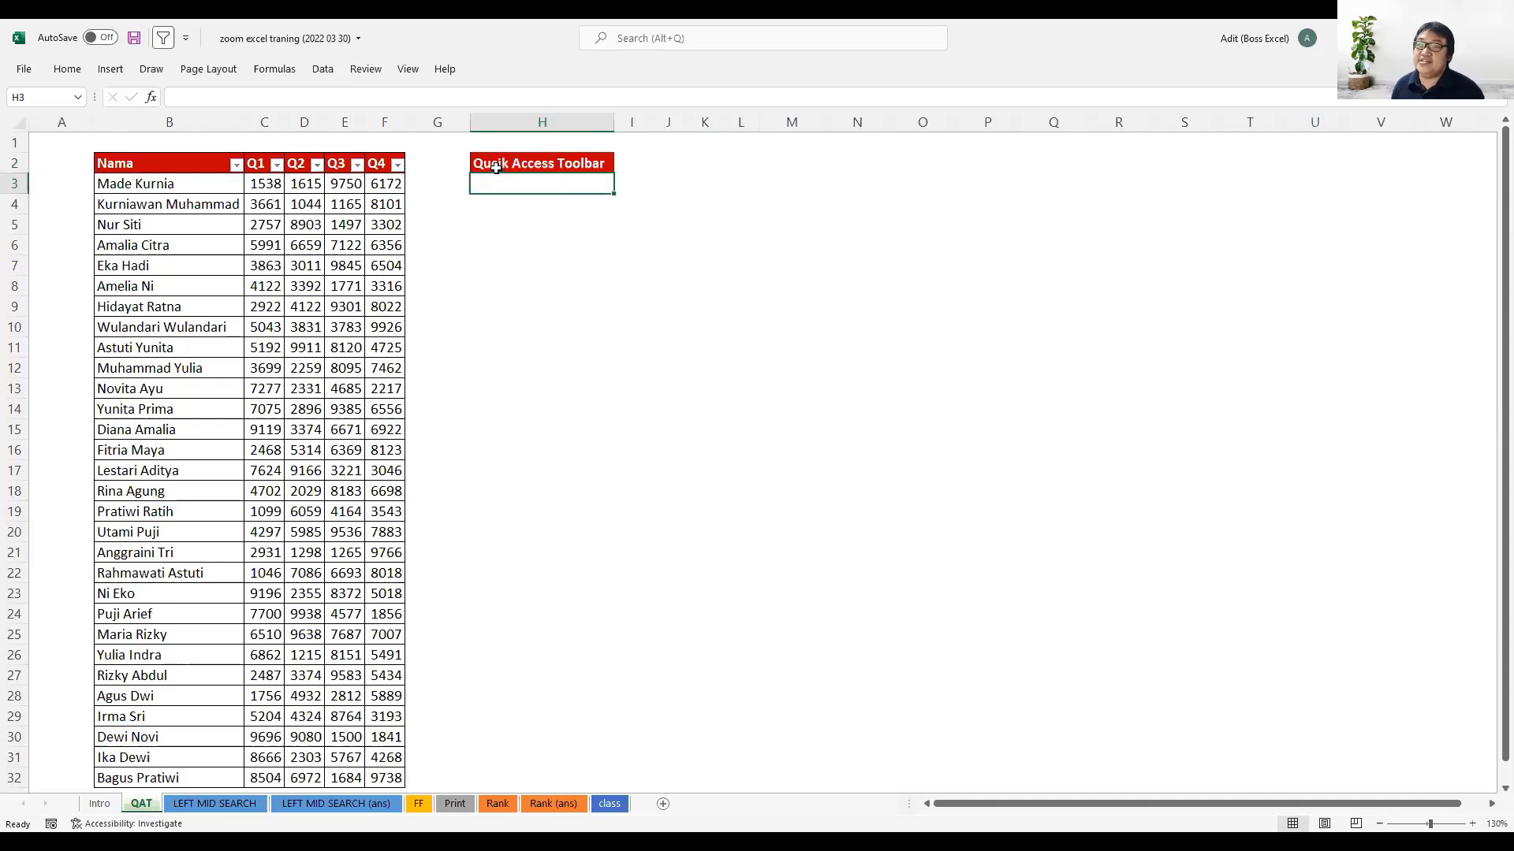
{"action": "left_click", "coordinate": [494, 167]}
{"action": "double_click", "coordinate": [190, 97]}
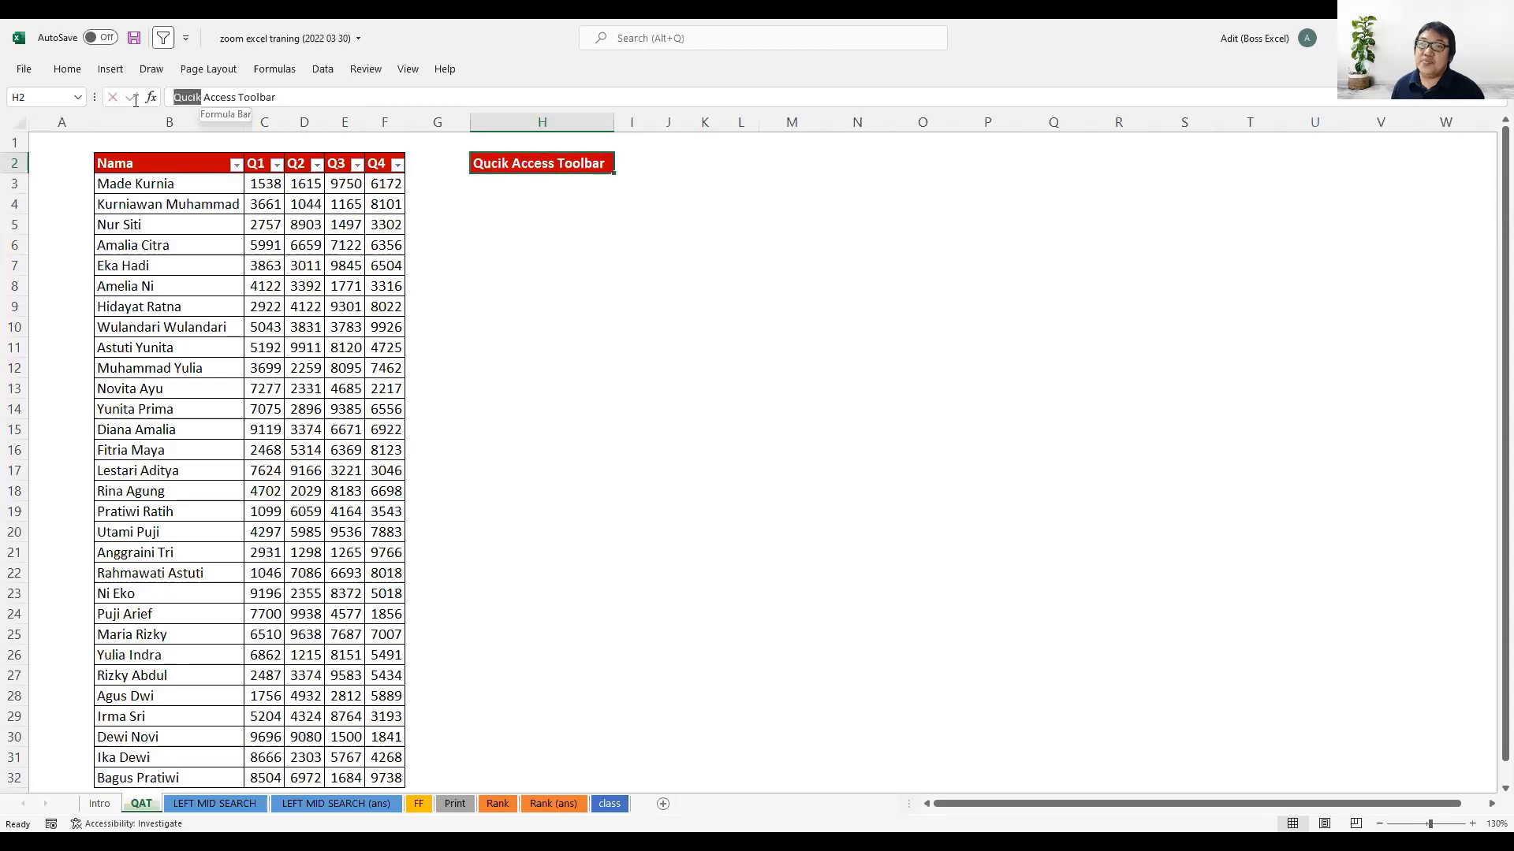
{"action": "type", "text": "Quick"}
{"action": "key", "text": "Return"}
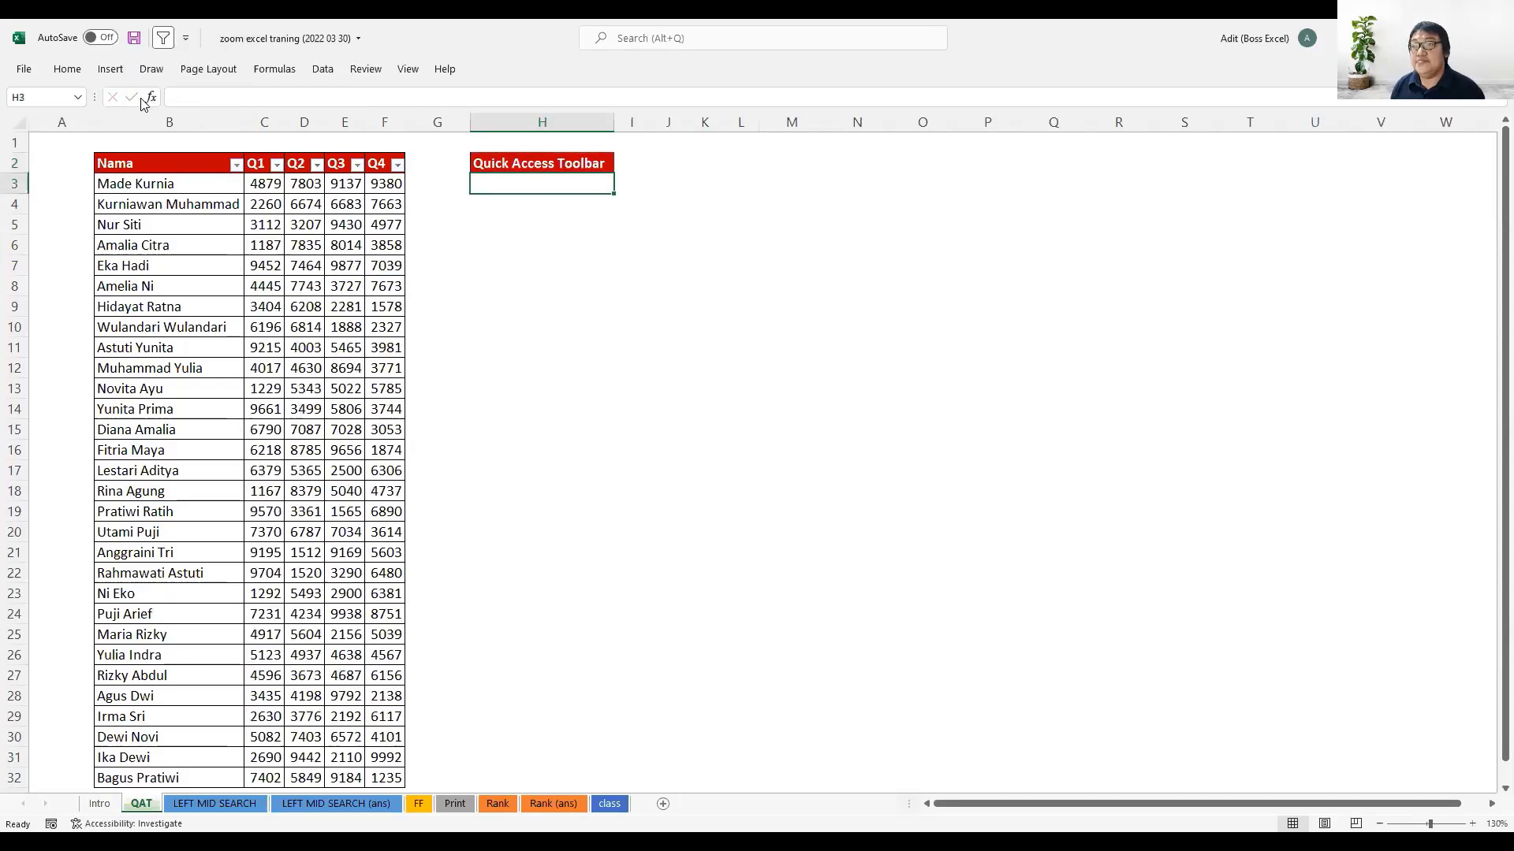
{"action": "left_click", "coordinate": [535, 300]}
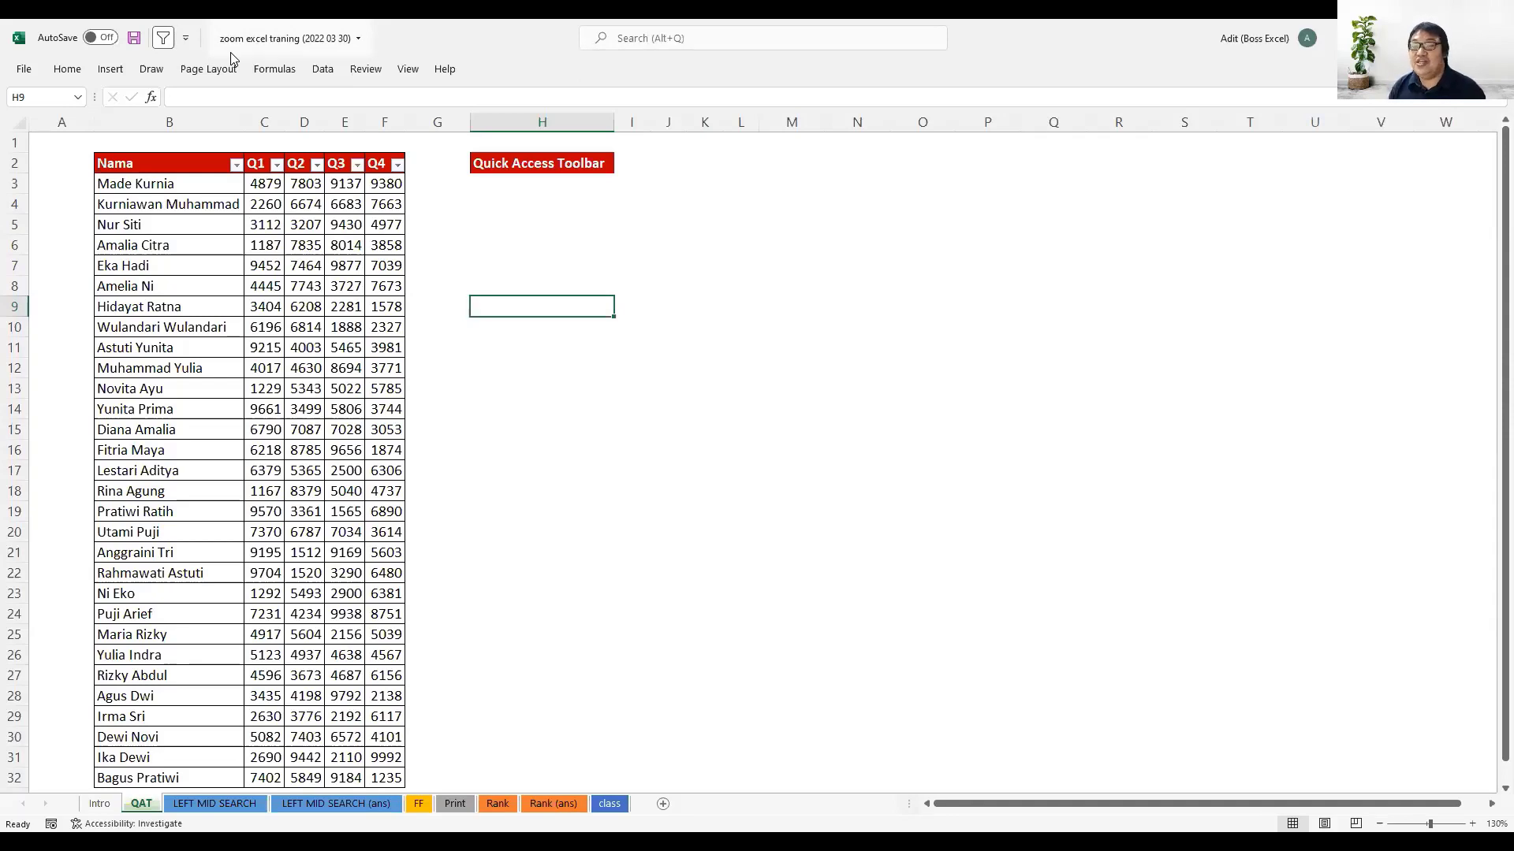
{"action": "left_click", "coordinate": [484, 222]}
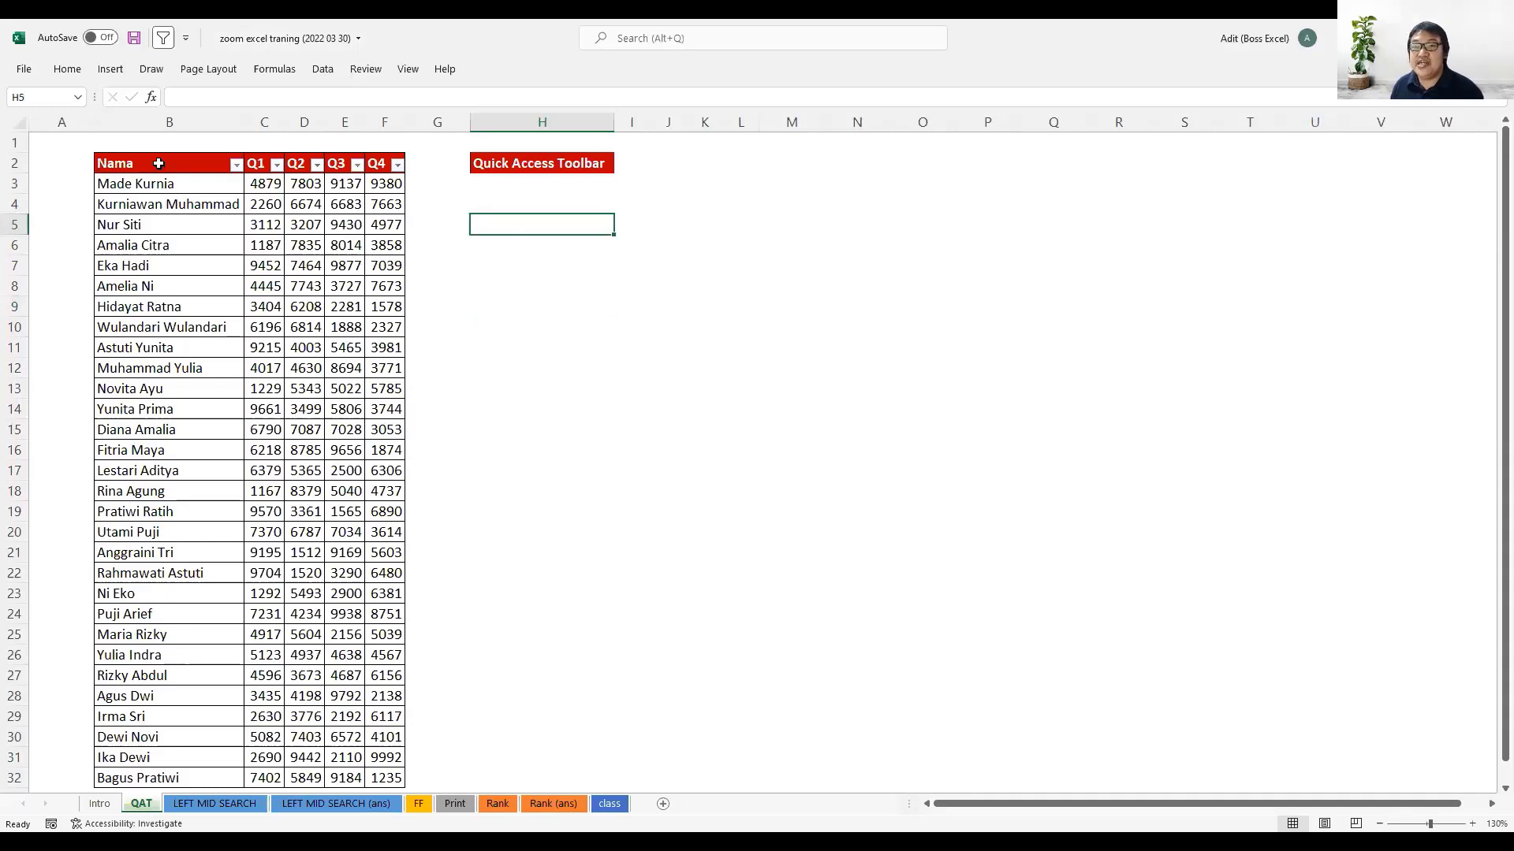
{"action": "left_click_drag", "start_coordinate": [158, 163], "coordinate": [387, 308]}
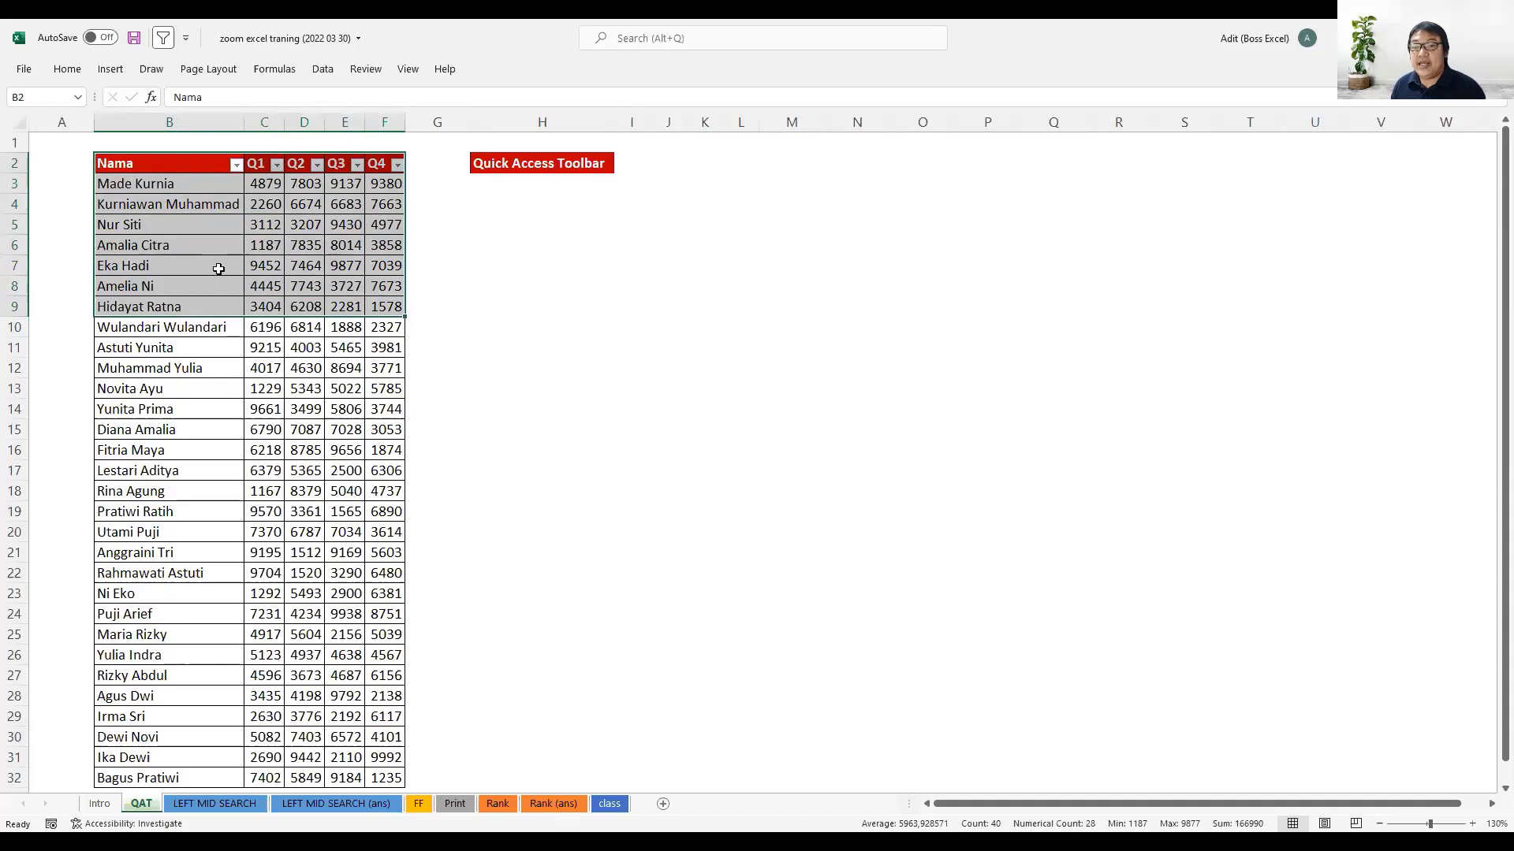
{"action": "left_click", "coordinate": [259, 164]}
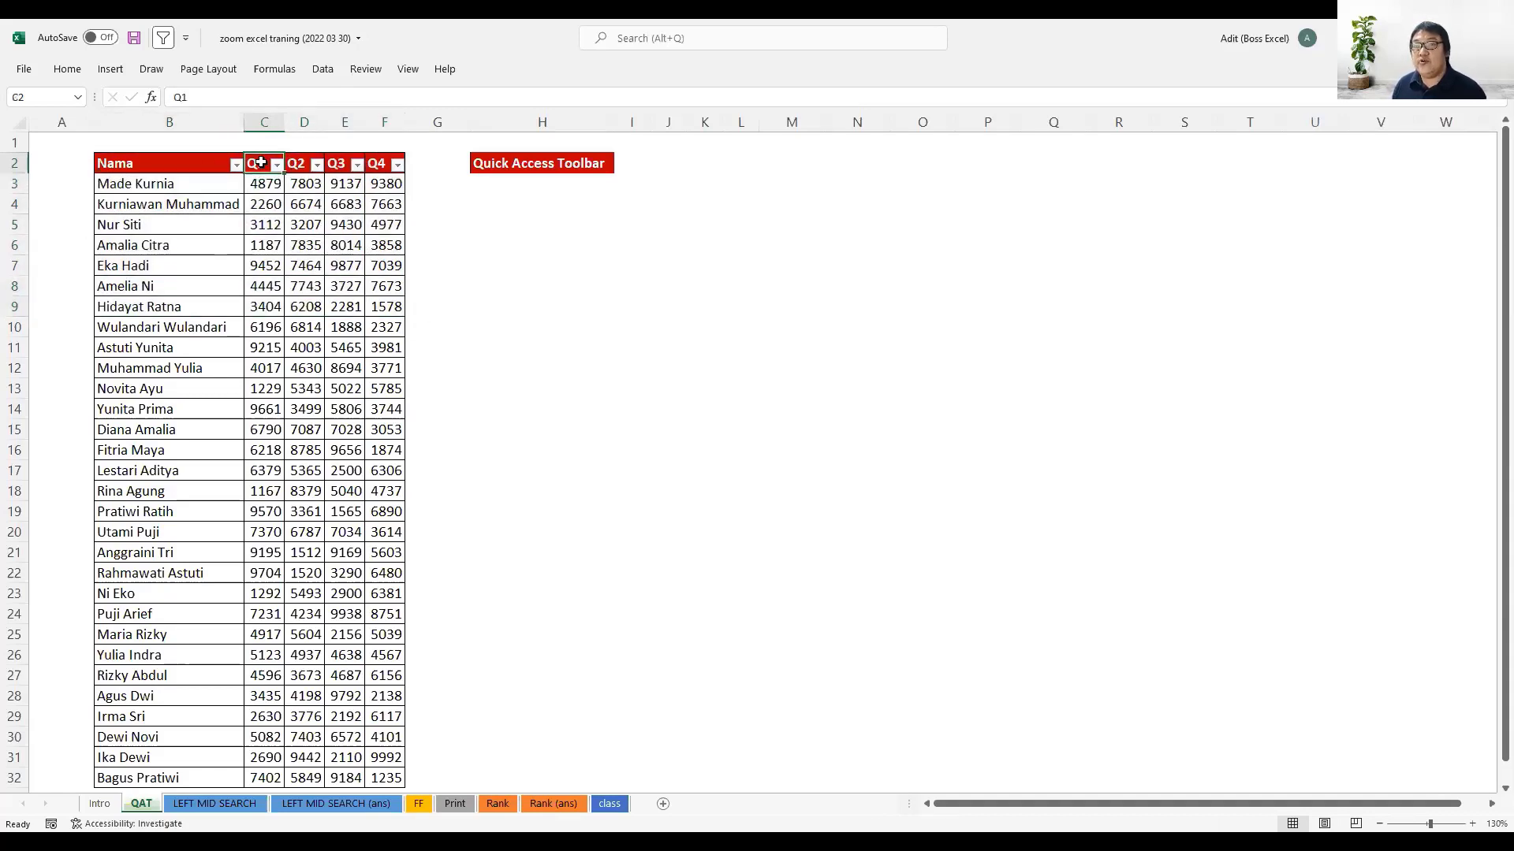
{"action": "left_click", "coordinate": [300, 164]}
{"action": "key", "text": "Right"}
{"action": "key", "text": "Right"}
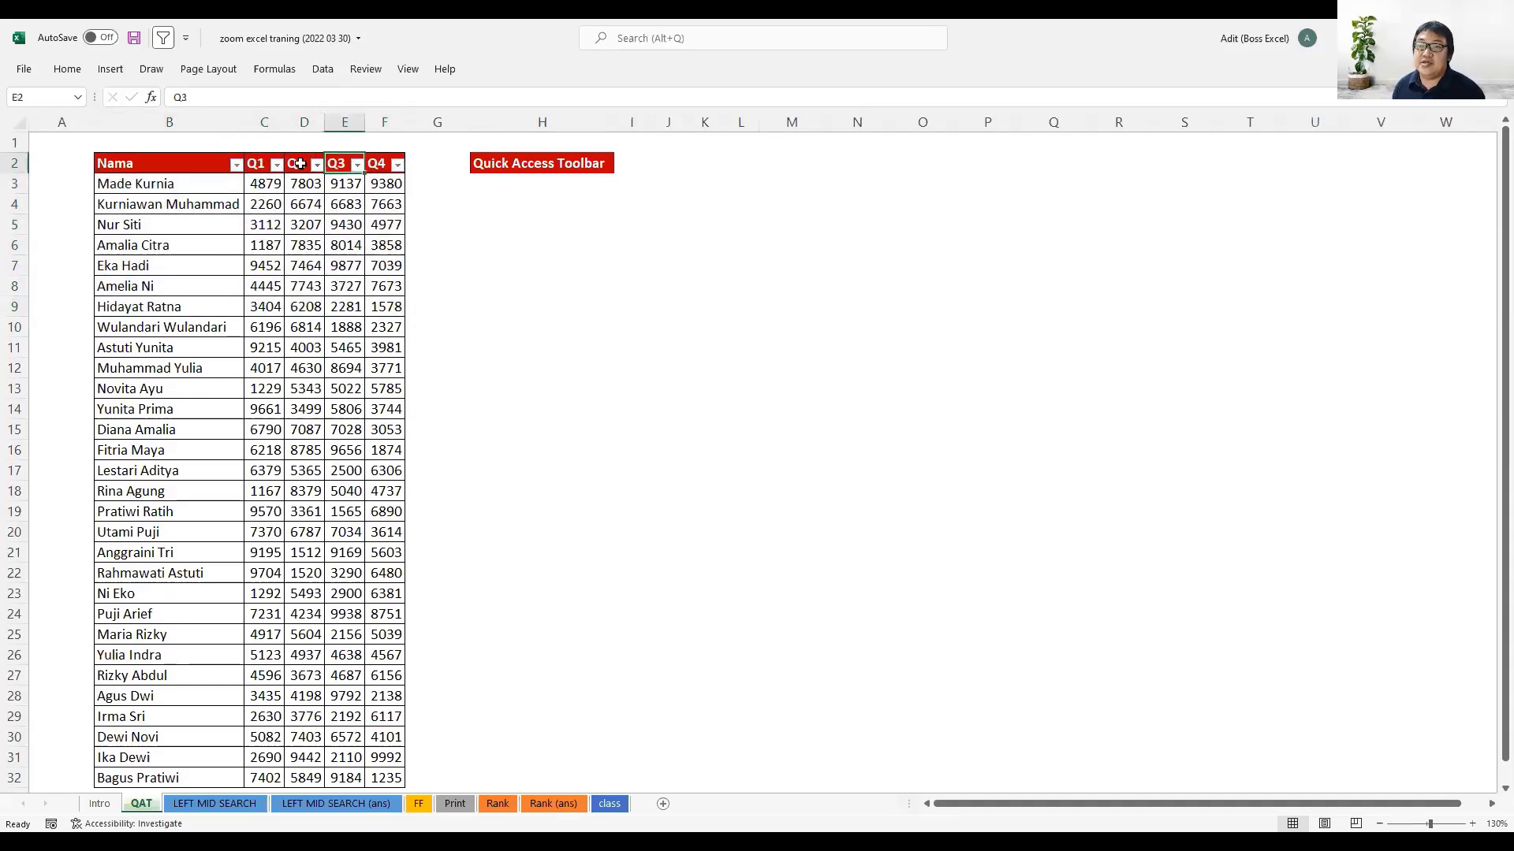
- Examine the RANDBETWEEN formula and its arguments in cell C3 without changing it
{"action": "left_click", "coordinate": [262, 188]}
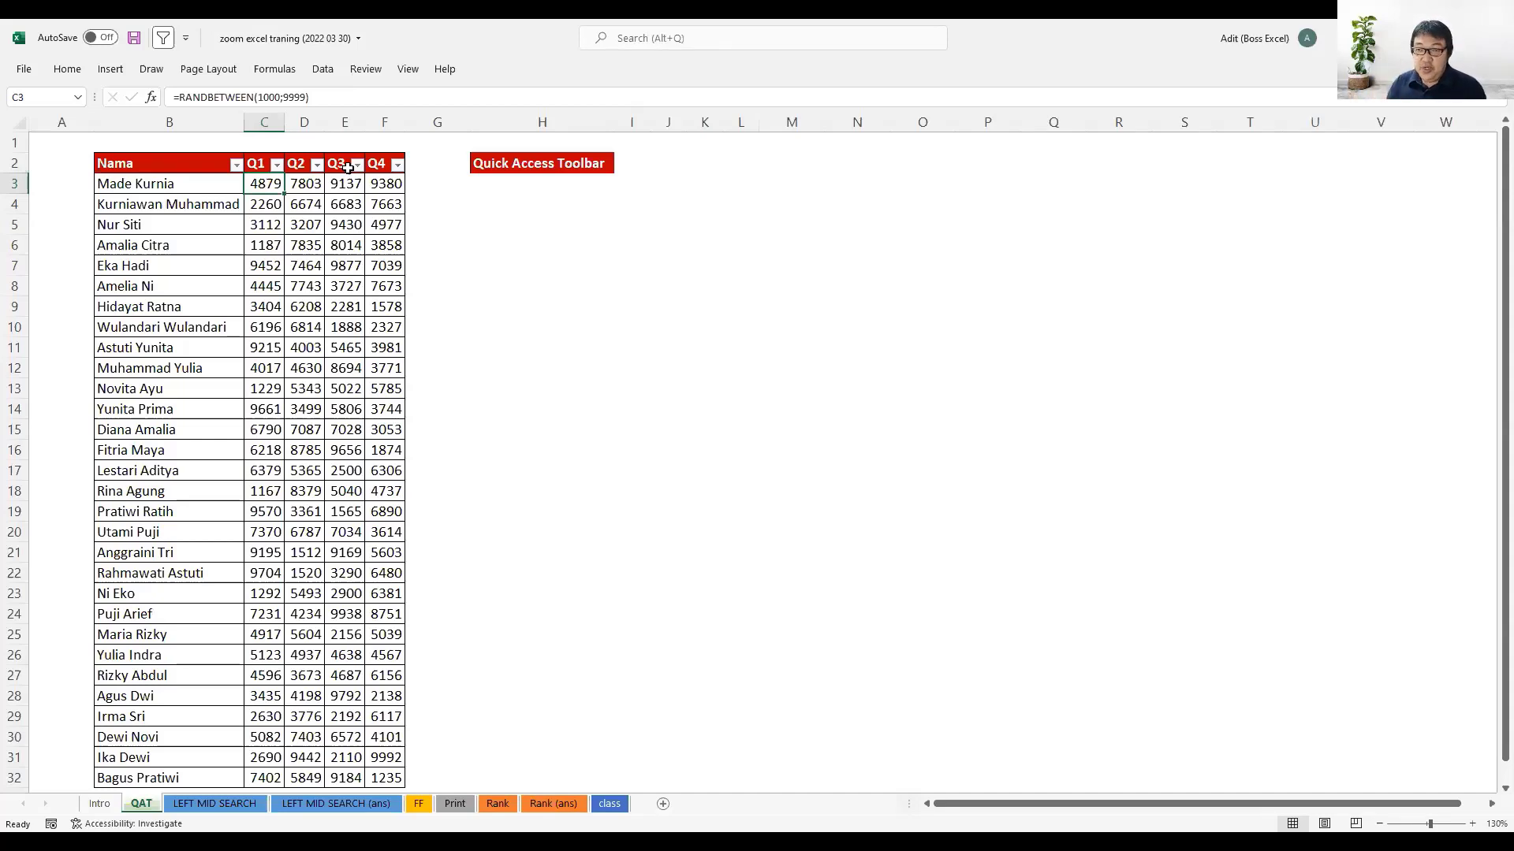
{"action": "key", "text": "F2"}
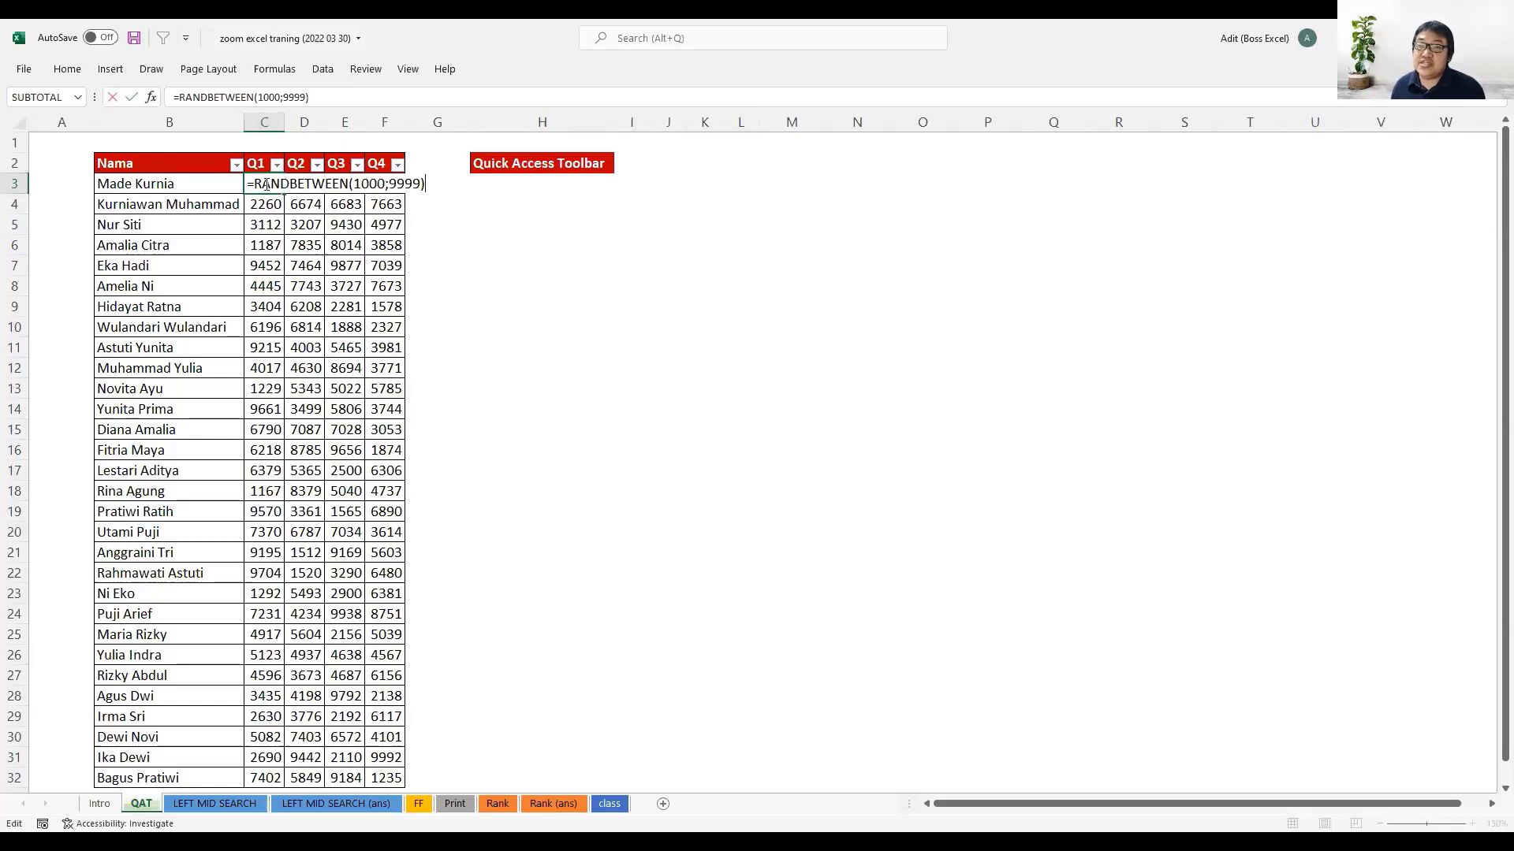
{"action": "left_click", "coordinate": [356, 186]}
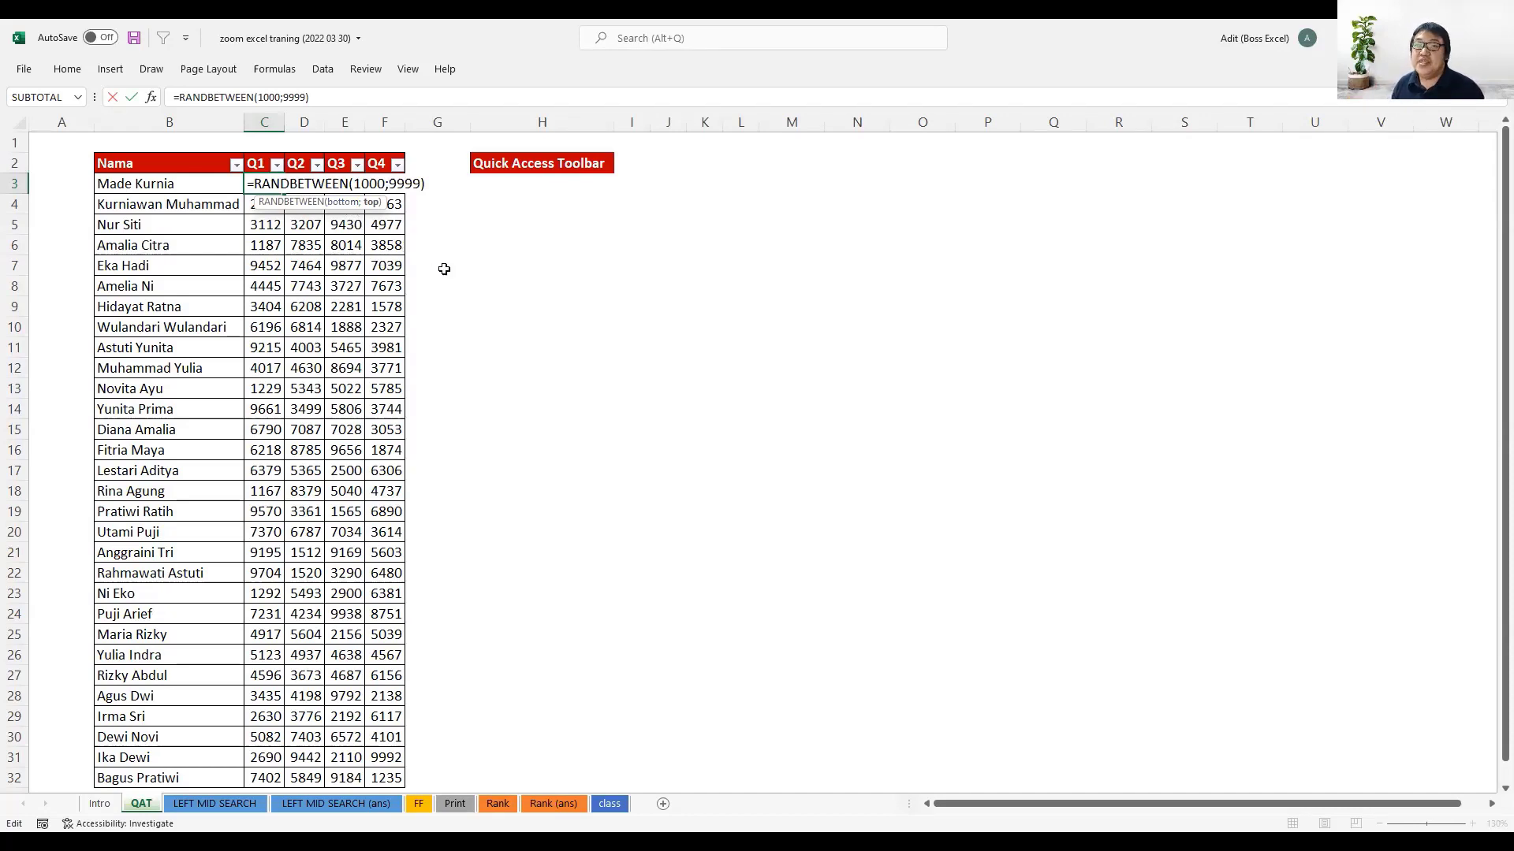
{"action": "key", "text": "ctrl+Return"}
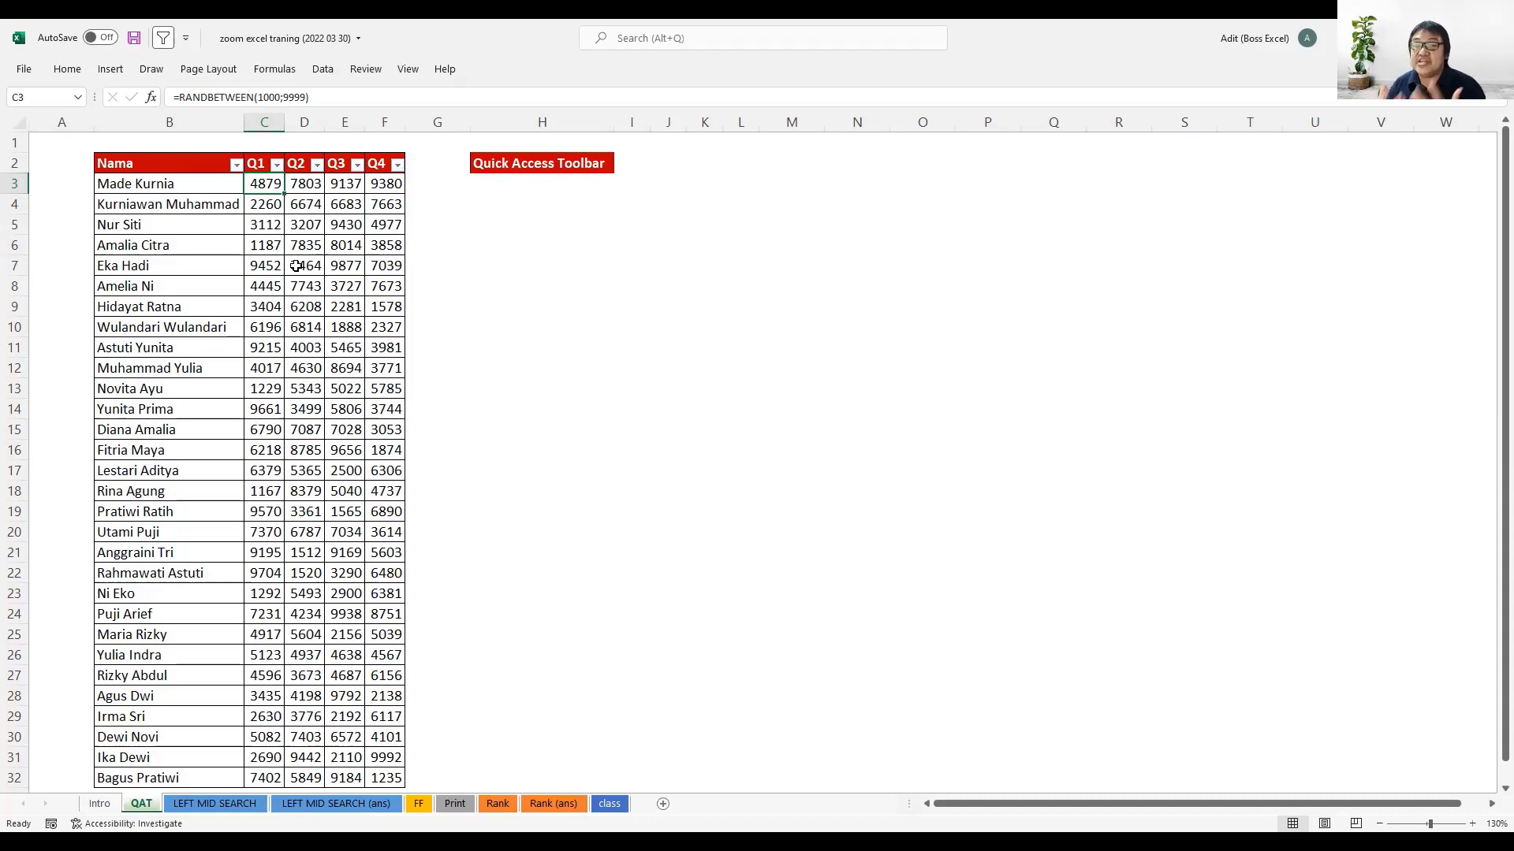
- Recalculate the worksheet several times to regenerate the random numbers in the Q1 to Q4 columns
{"action": "key", "text": "F9"}
{"action": "key", "text": "F9"}
{"action": "key", "text": "F9"}
{"action": "key", "text": "F9"}
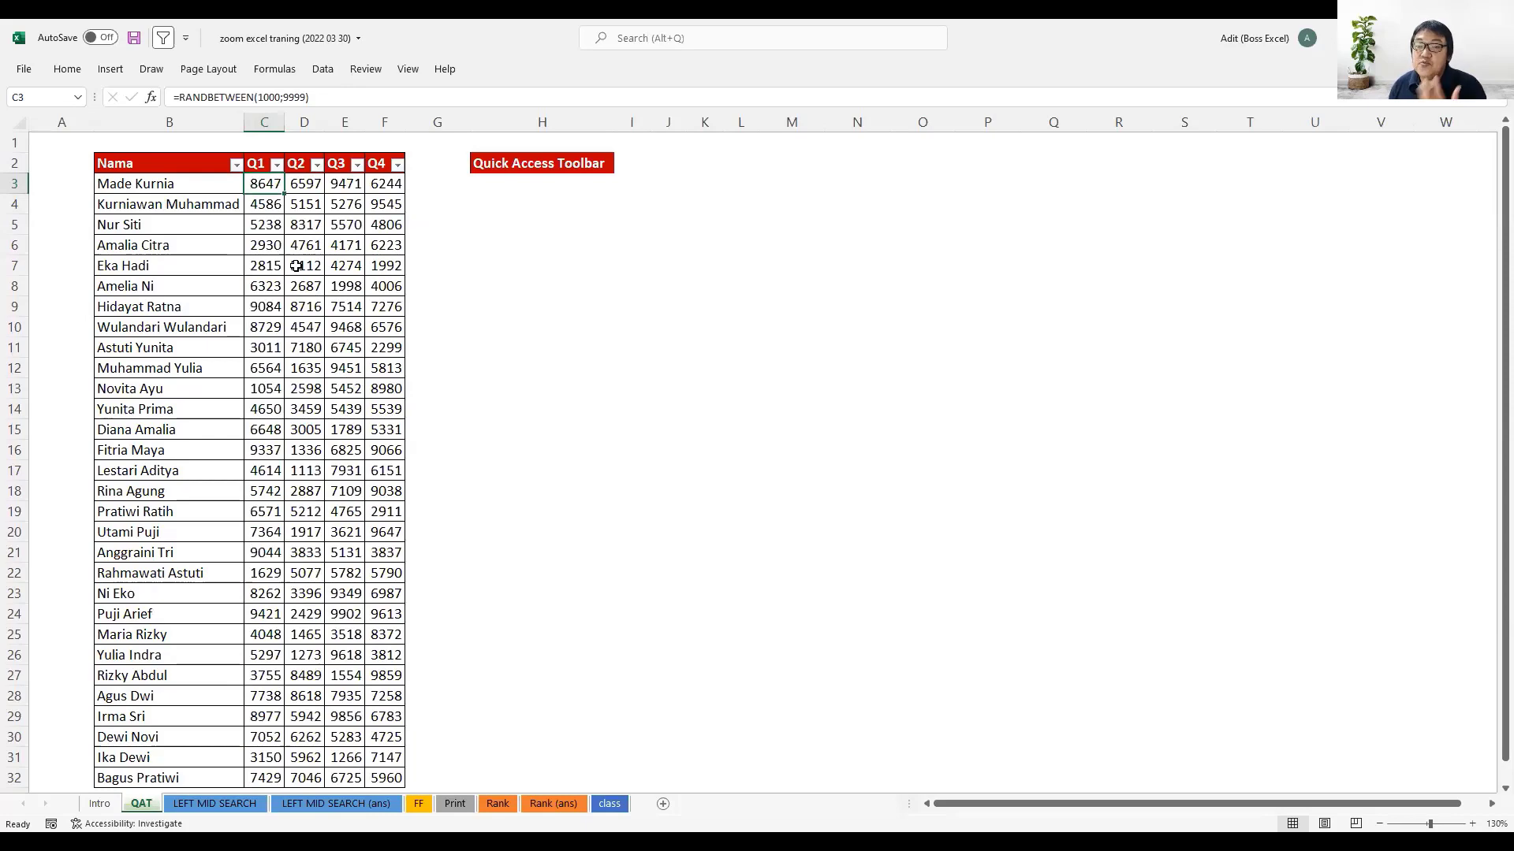
{"action": "key", "text": "F9"}
{"action": "key", "text": "F9"}
{"action": "key", "text": "F9"}
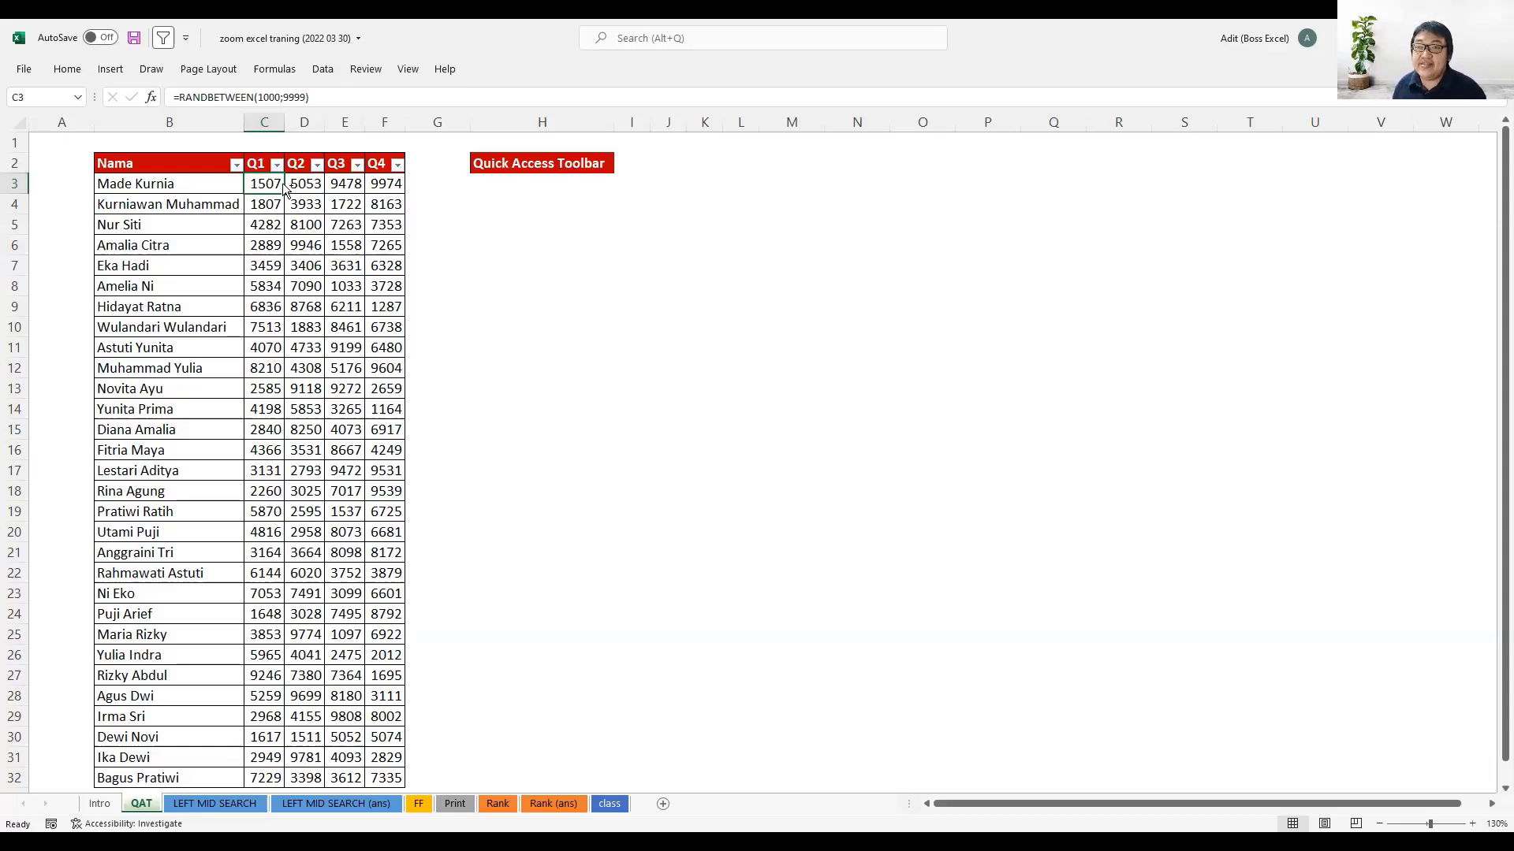
- Copy the Q1 to Q4 data in C3:F32 and paste it over itself as values only
{"action": "key", "text": "ctrl+shift+Right"}
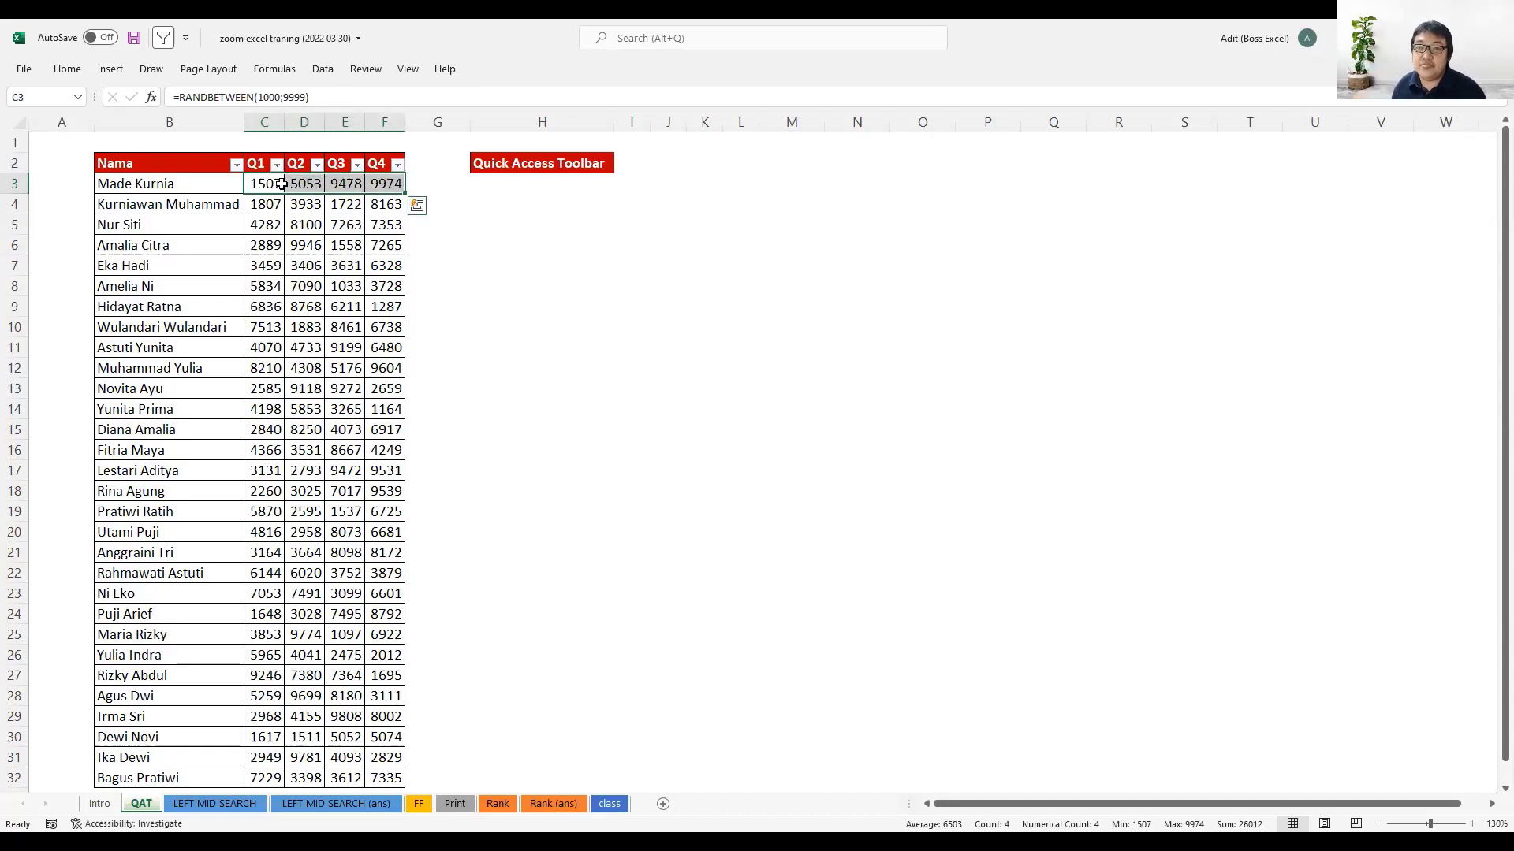
{"action": "key", "text": "ctrl+shift+Down"}
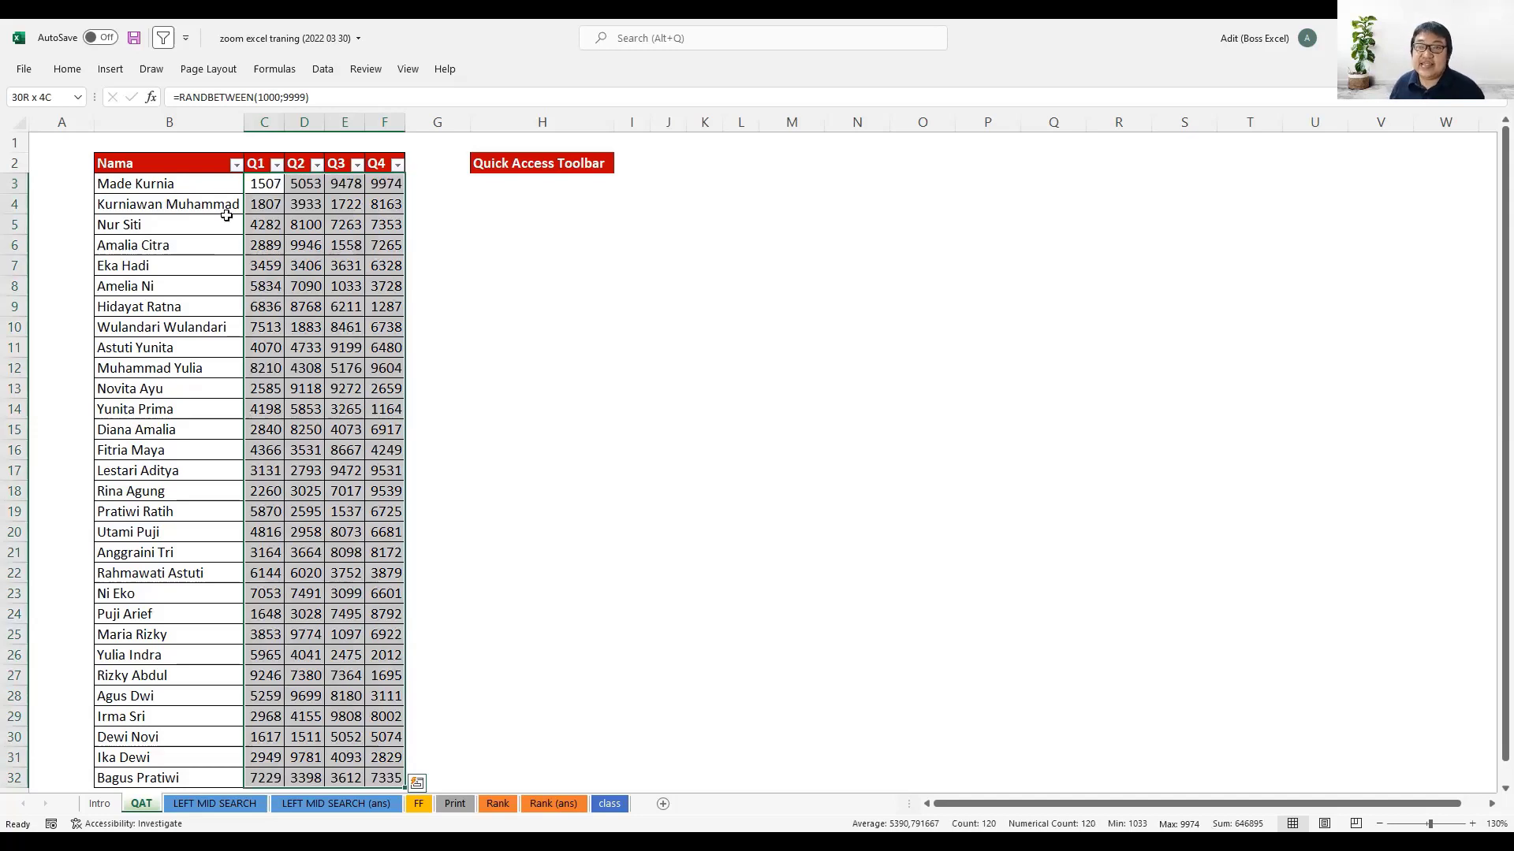
{"action": "key", "text": "ctrl+c"}
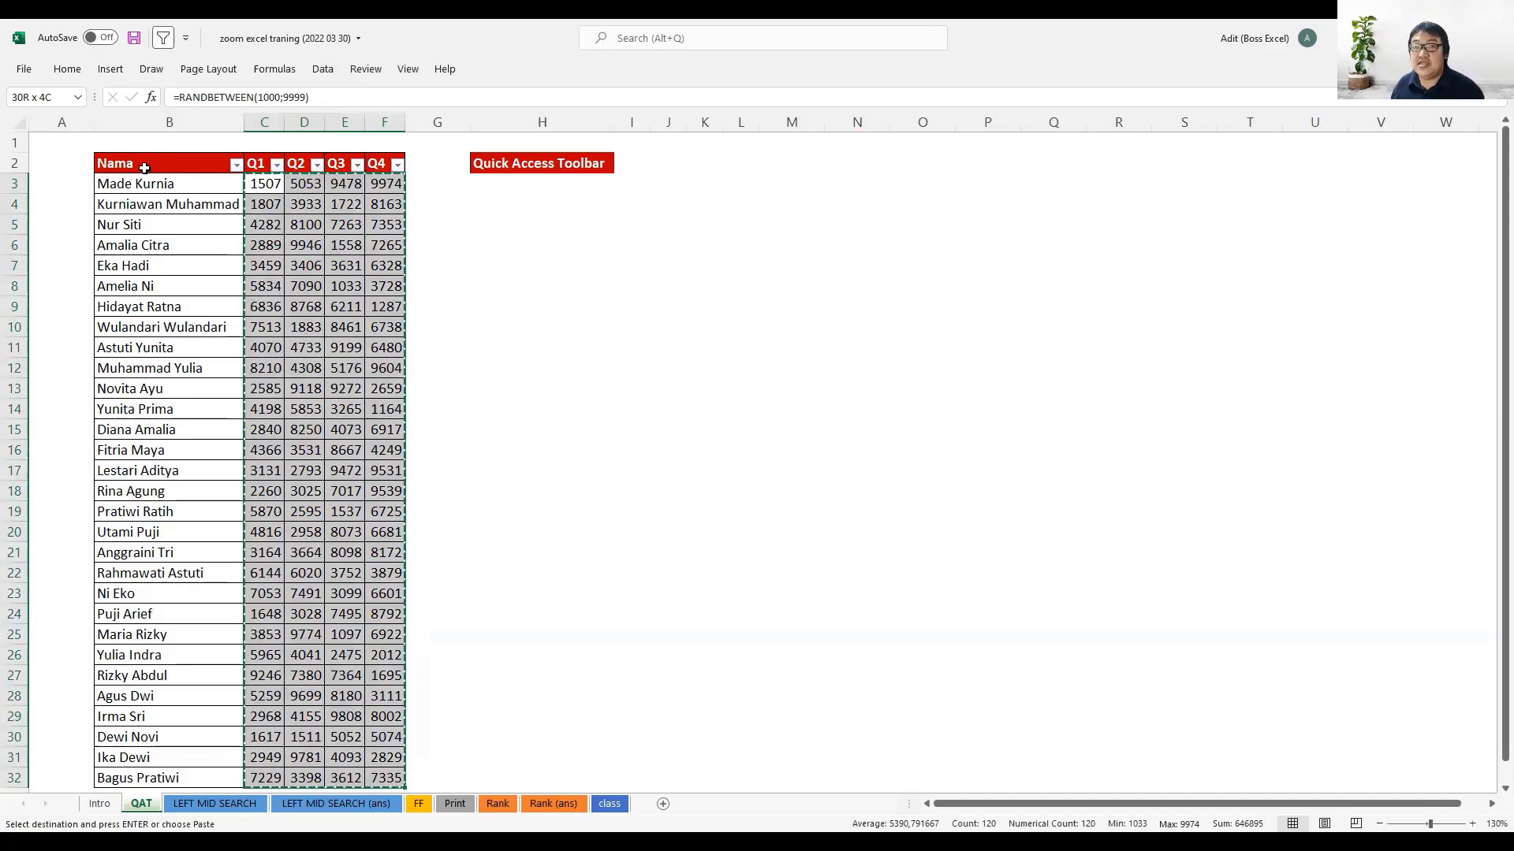
{"action": "left_click", "coordinate": [76, 73]}
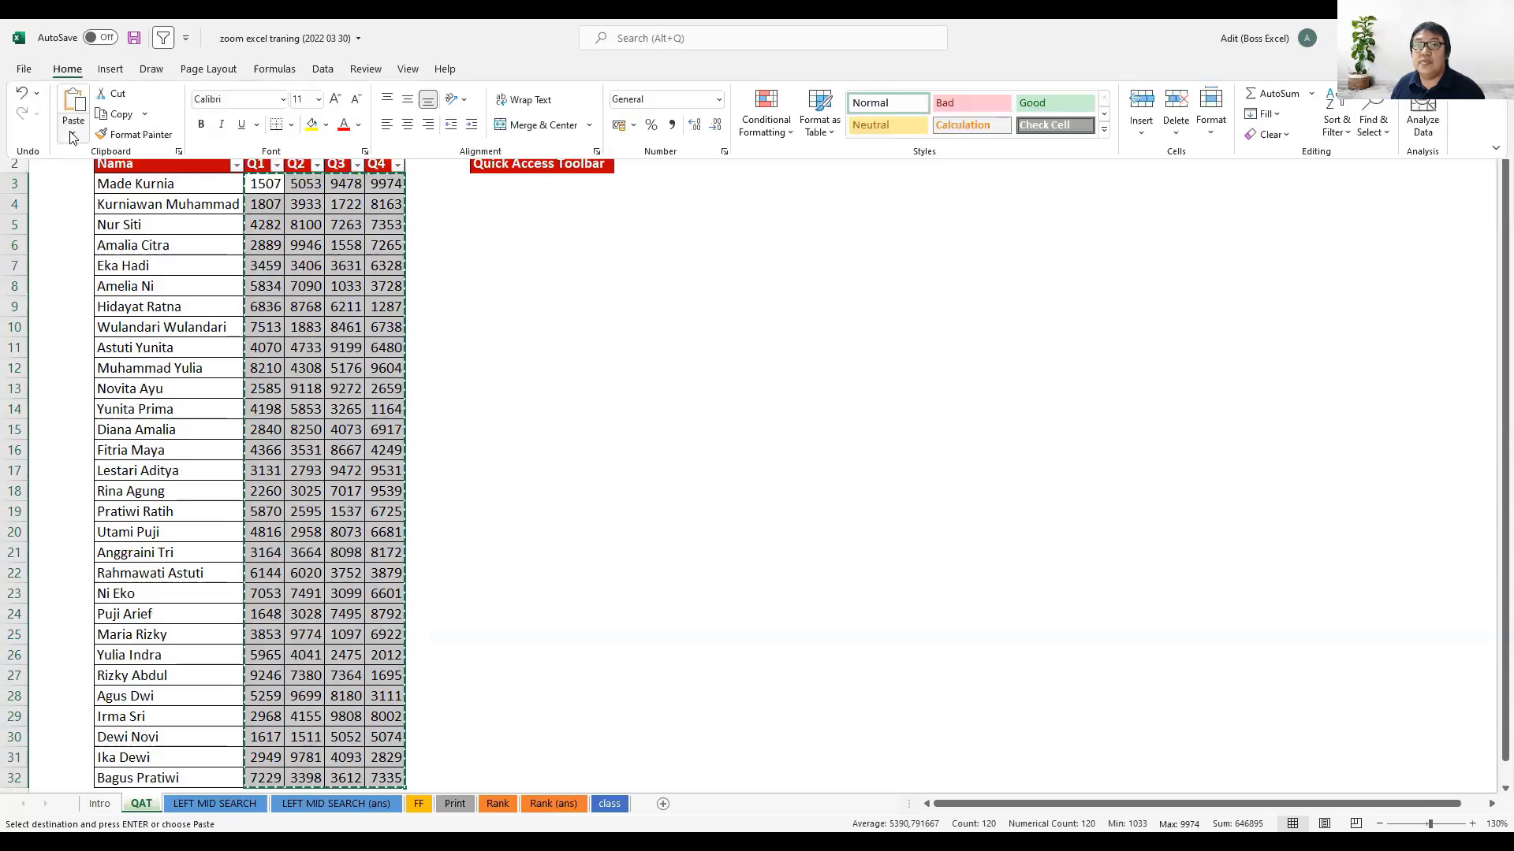
{"action": "left_click", "coordinate": [73, 130]}
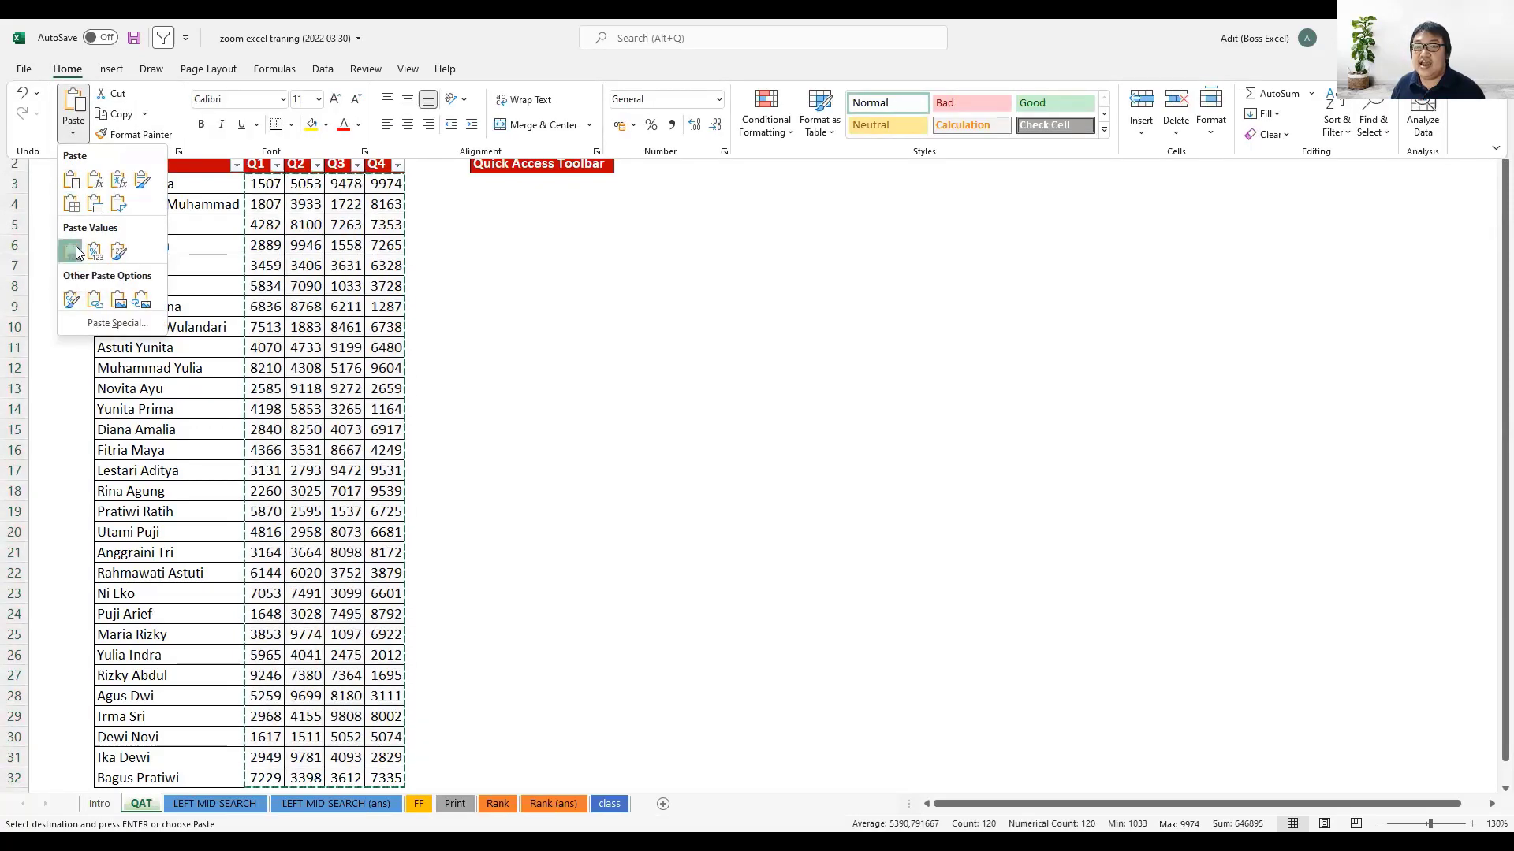
{"action": "left_click", "coordinate": [73, 251]}
- Inspect the contents of cells in the Q1 and Q2 columns to check whether they still hold formulas
{"action": "left_click", "coordinate": [272, 204]}
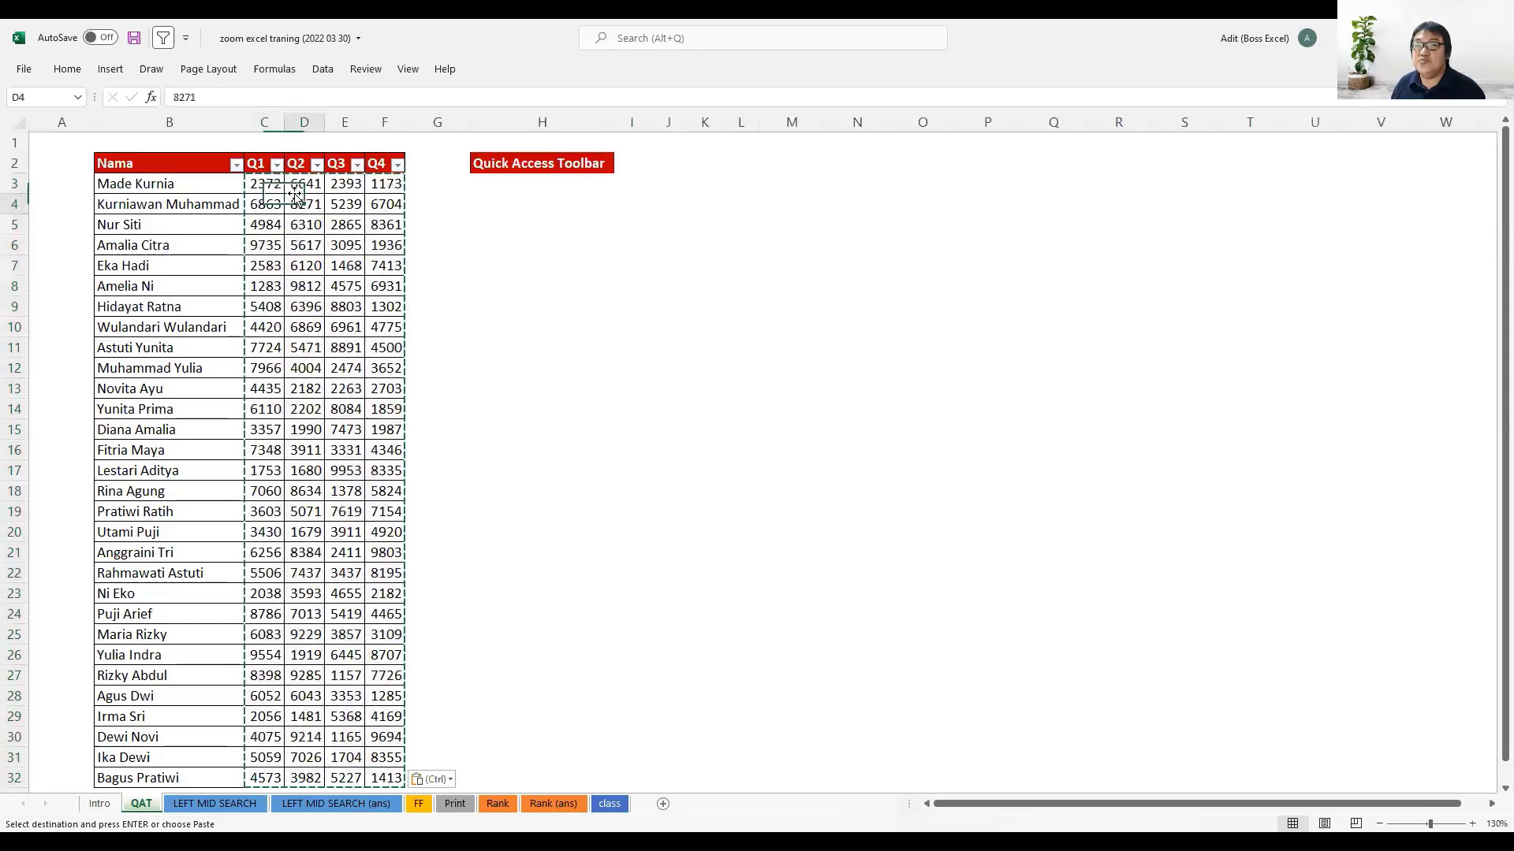
{"action": "double_click", "coordinate": [179, 96]}
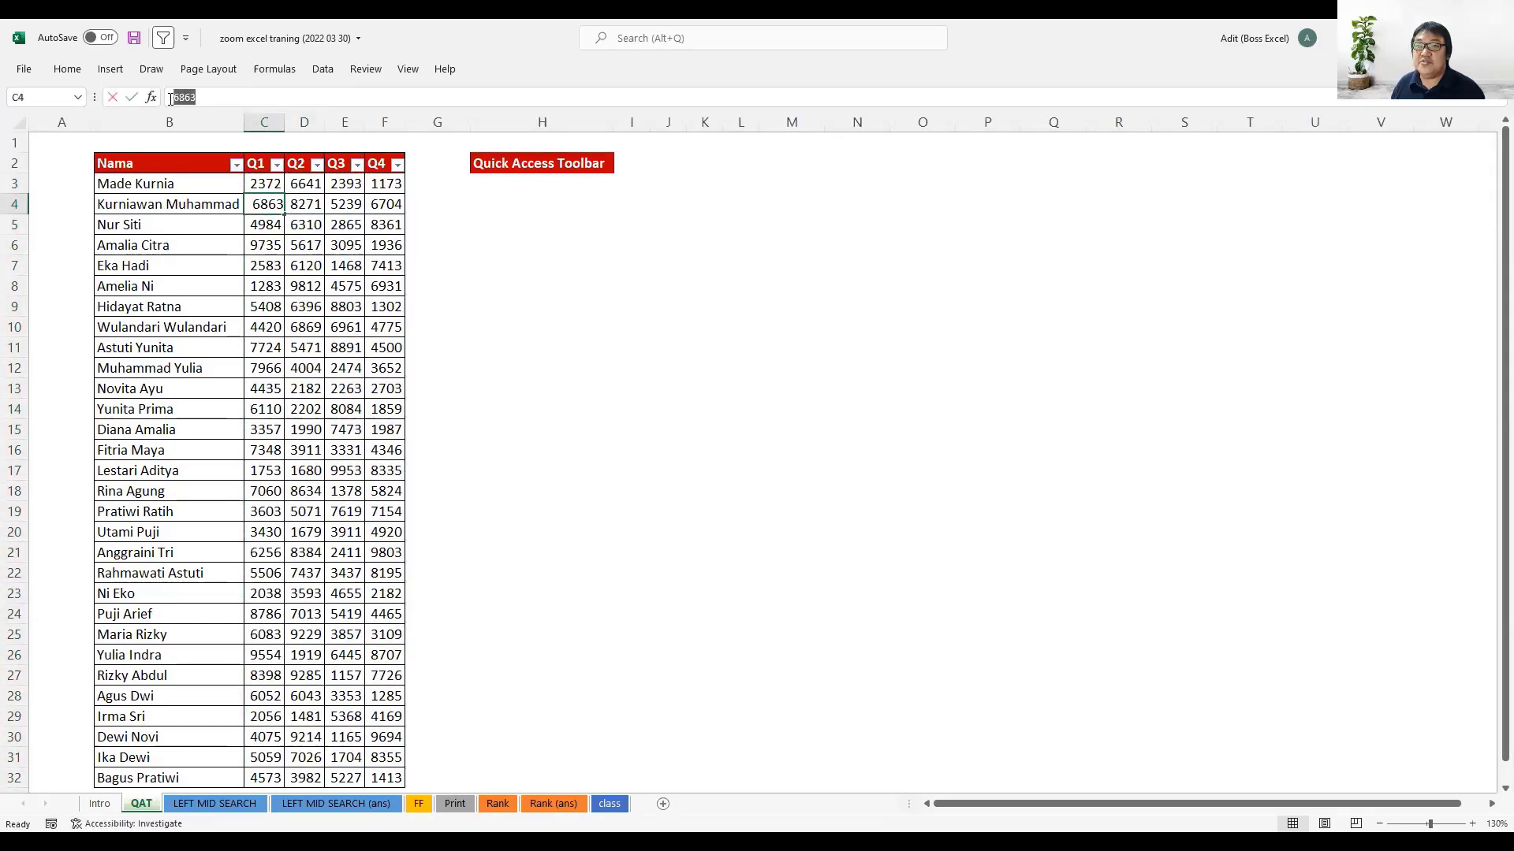
{"action": "key", "text": "Escape"}
{"action": "left_click", "coordinate": [301, 227]}
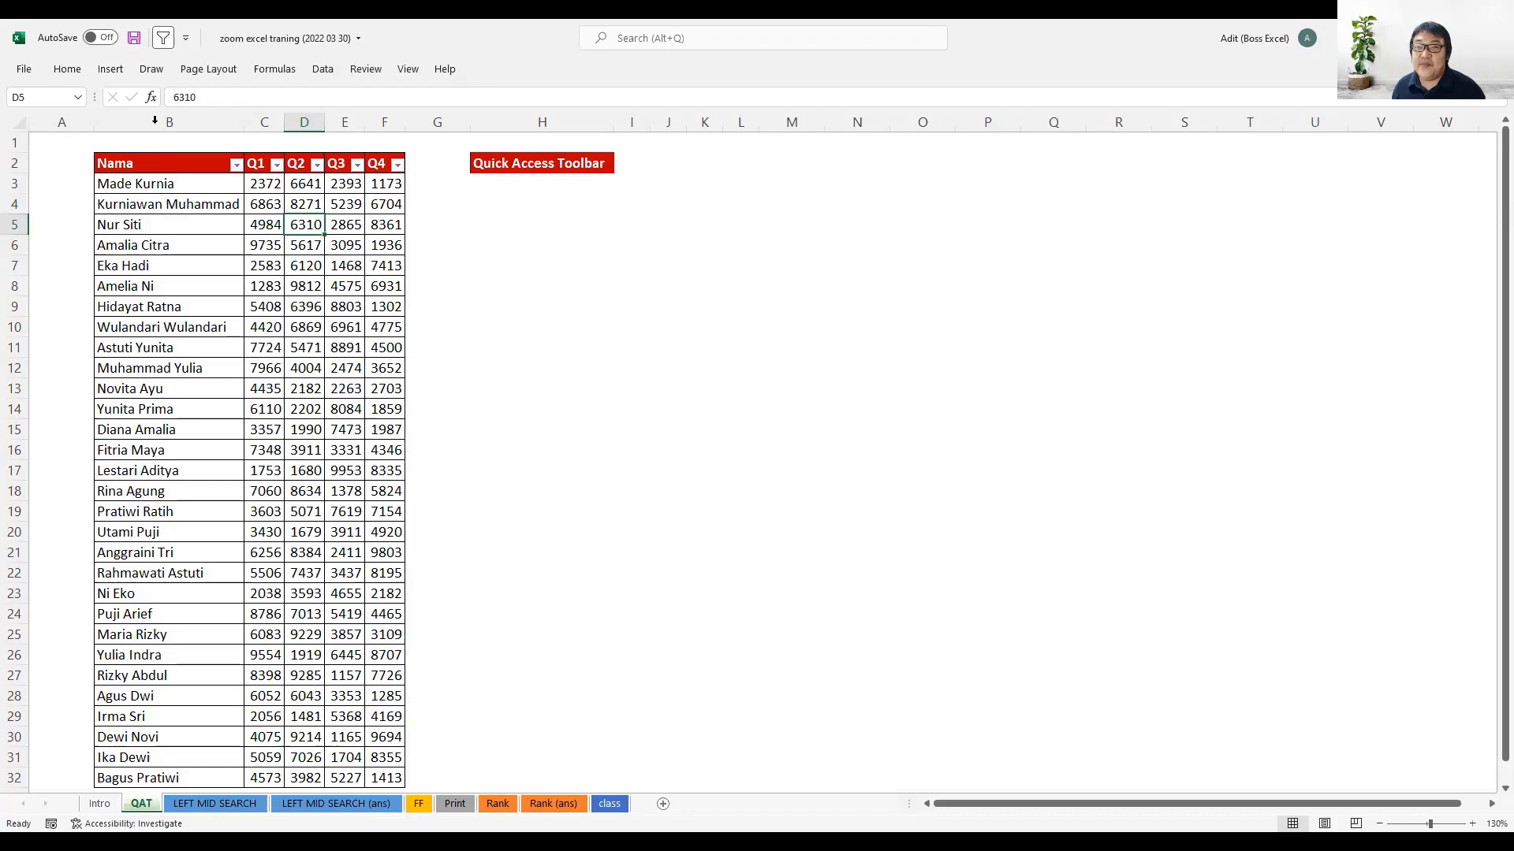
- Undo the values-only paste over the Q1 to Q4 data
{"action": "left_click", "coordinate": [67, 68]}
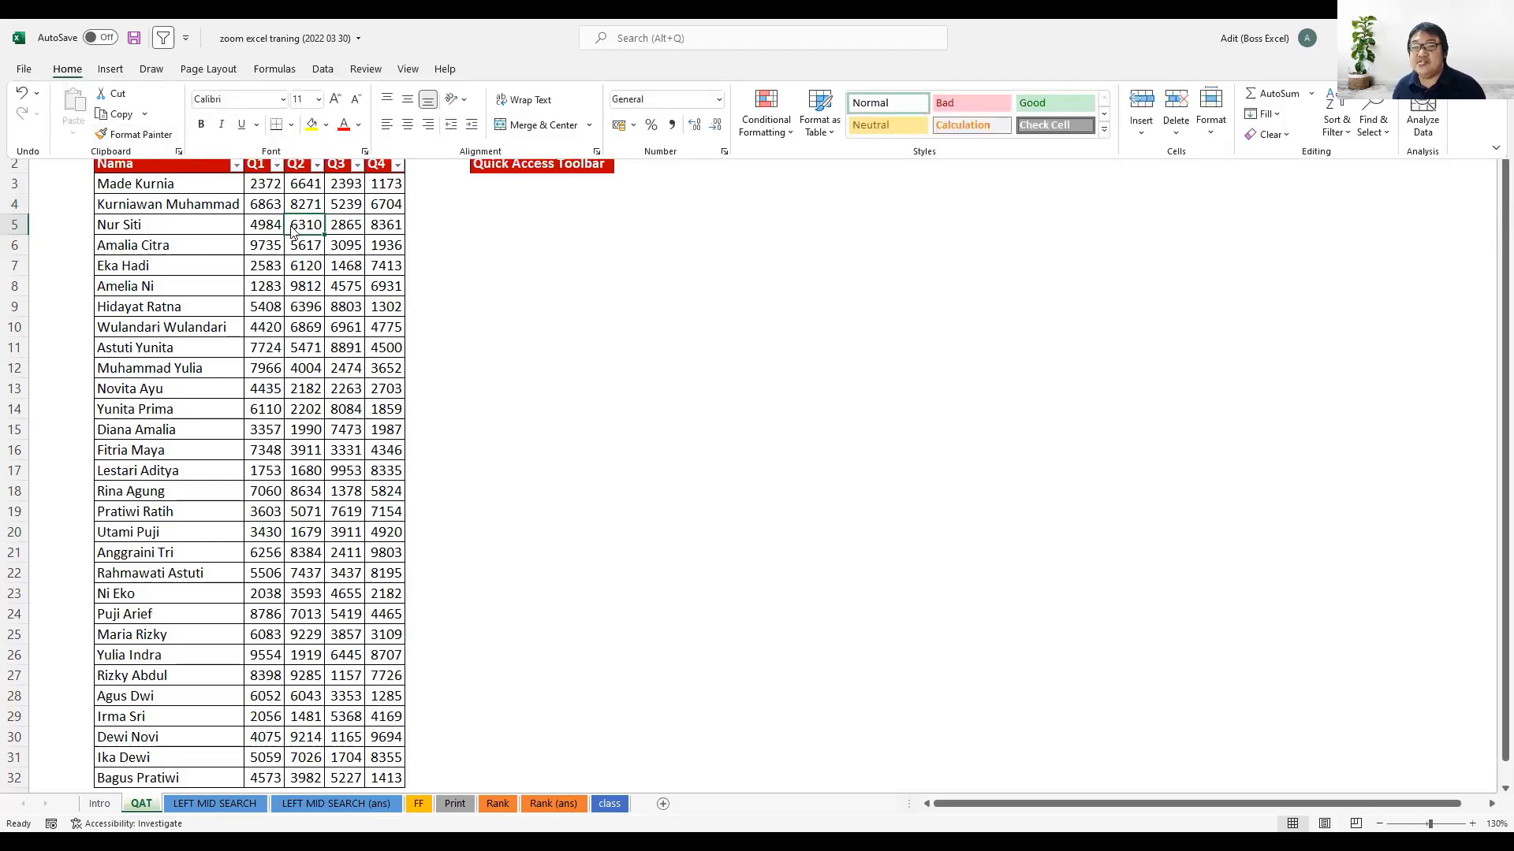
{"action": "left_click", "coordinate": [354, 243]}
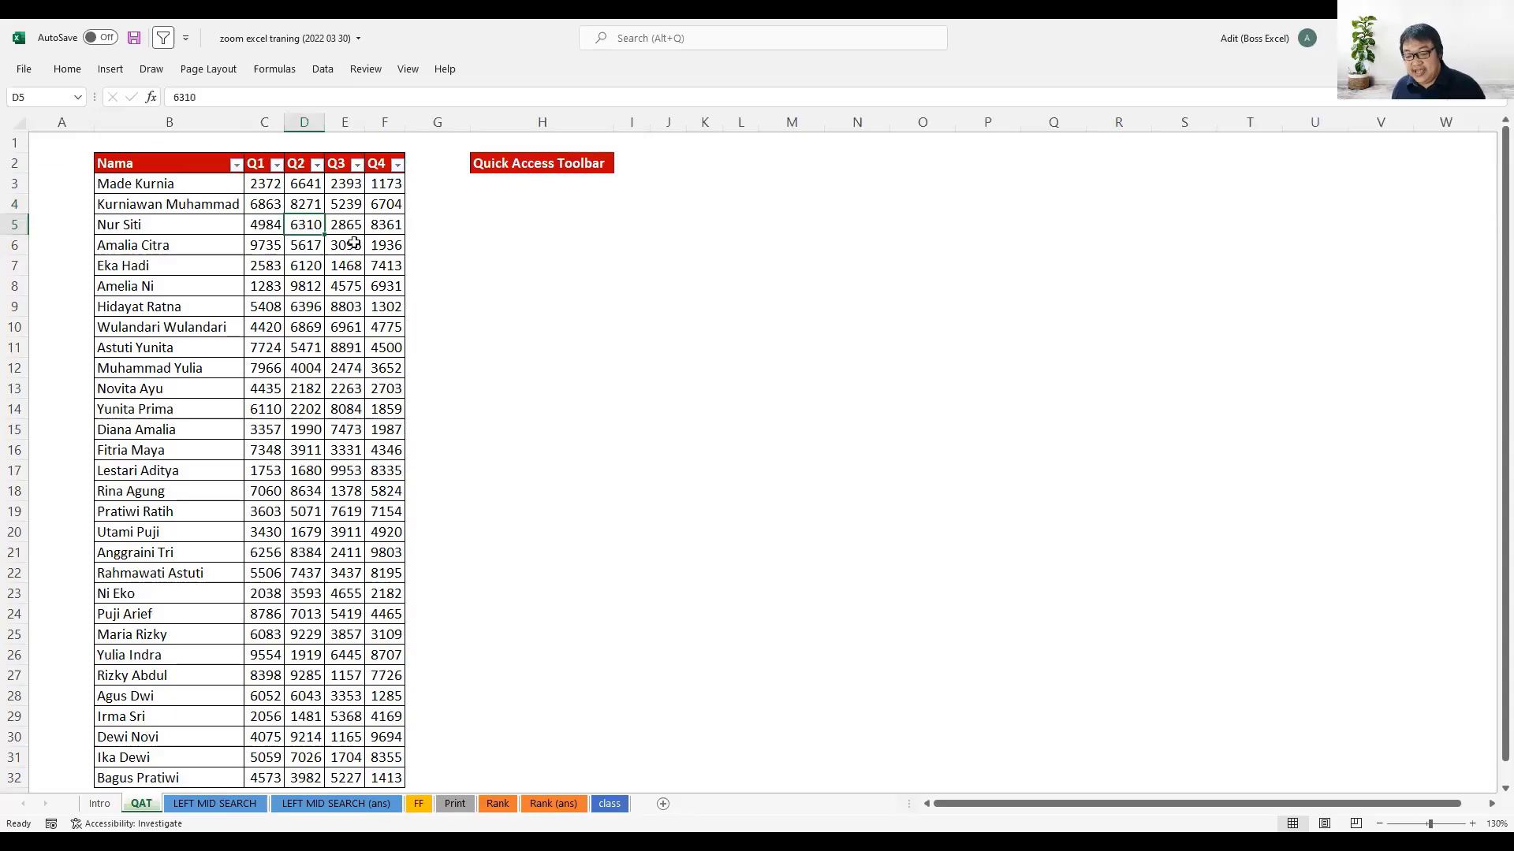
{"action": "key", "text": "ctrl+z"}
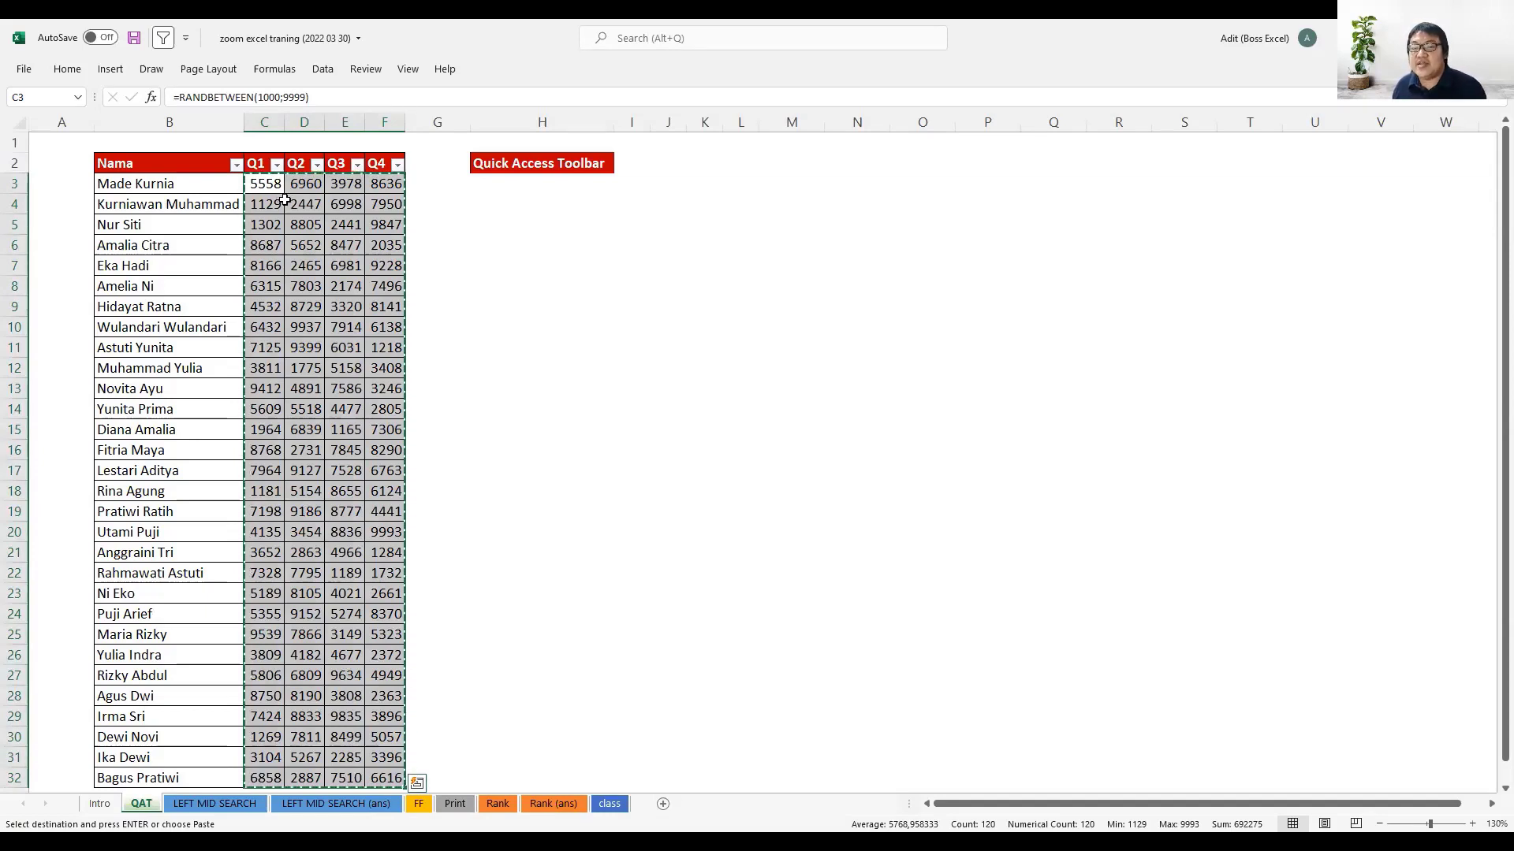
- Add the Save command to the Quick Access Toolbar and clear the pending copy selection
{"action": "left_click", "coordinate": [186, 41]}
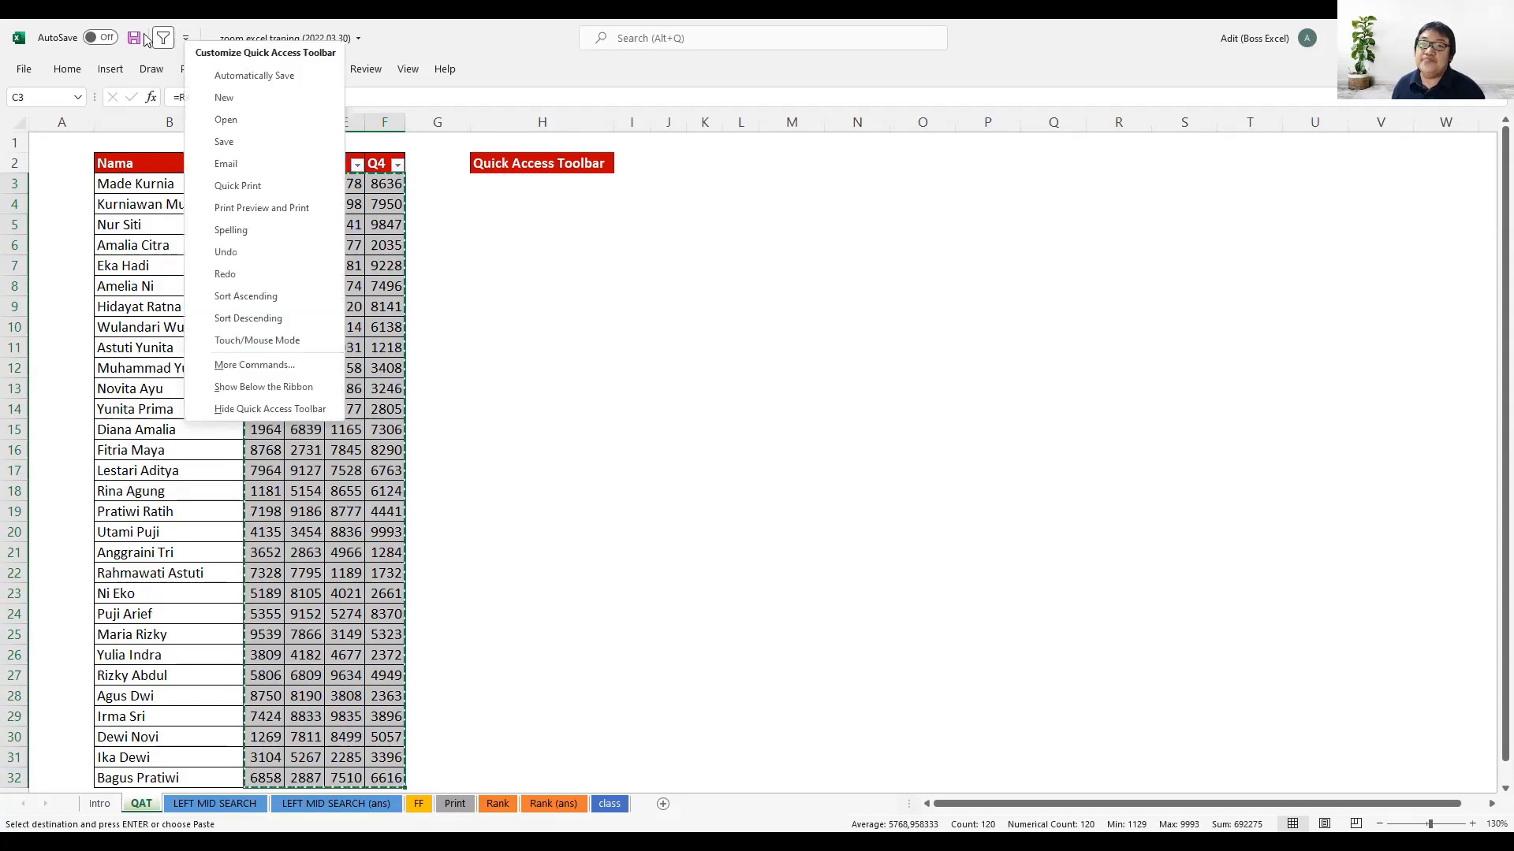
{"action": "right_click", "coordinate": [139, 30]}
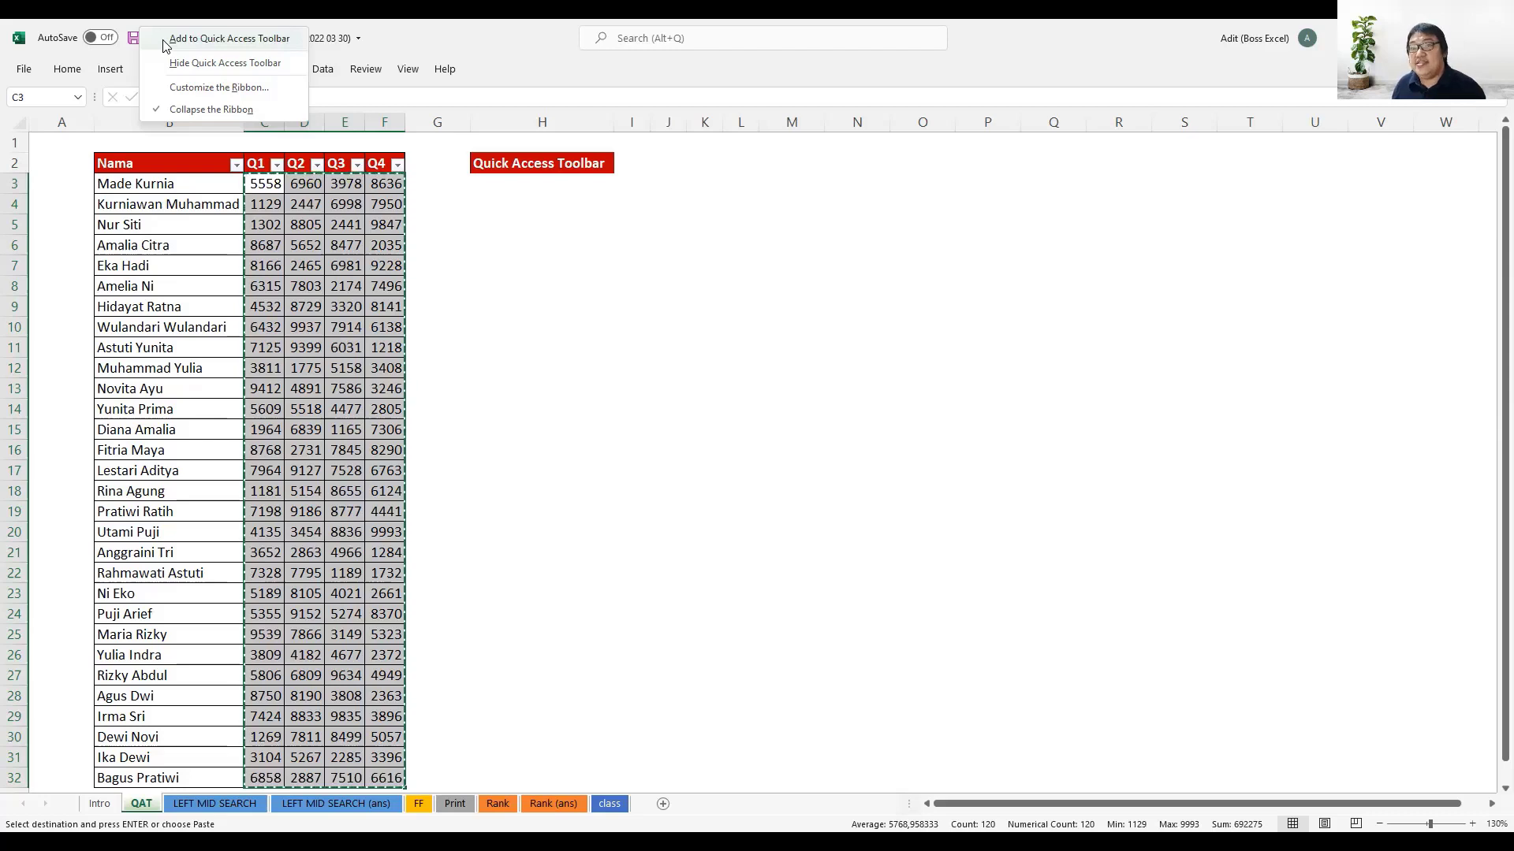
{"action": "left_click", "coordinate": [166, 43]}
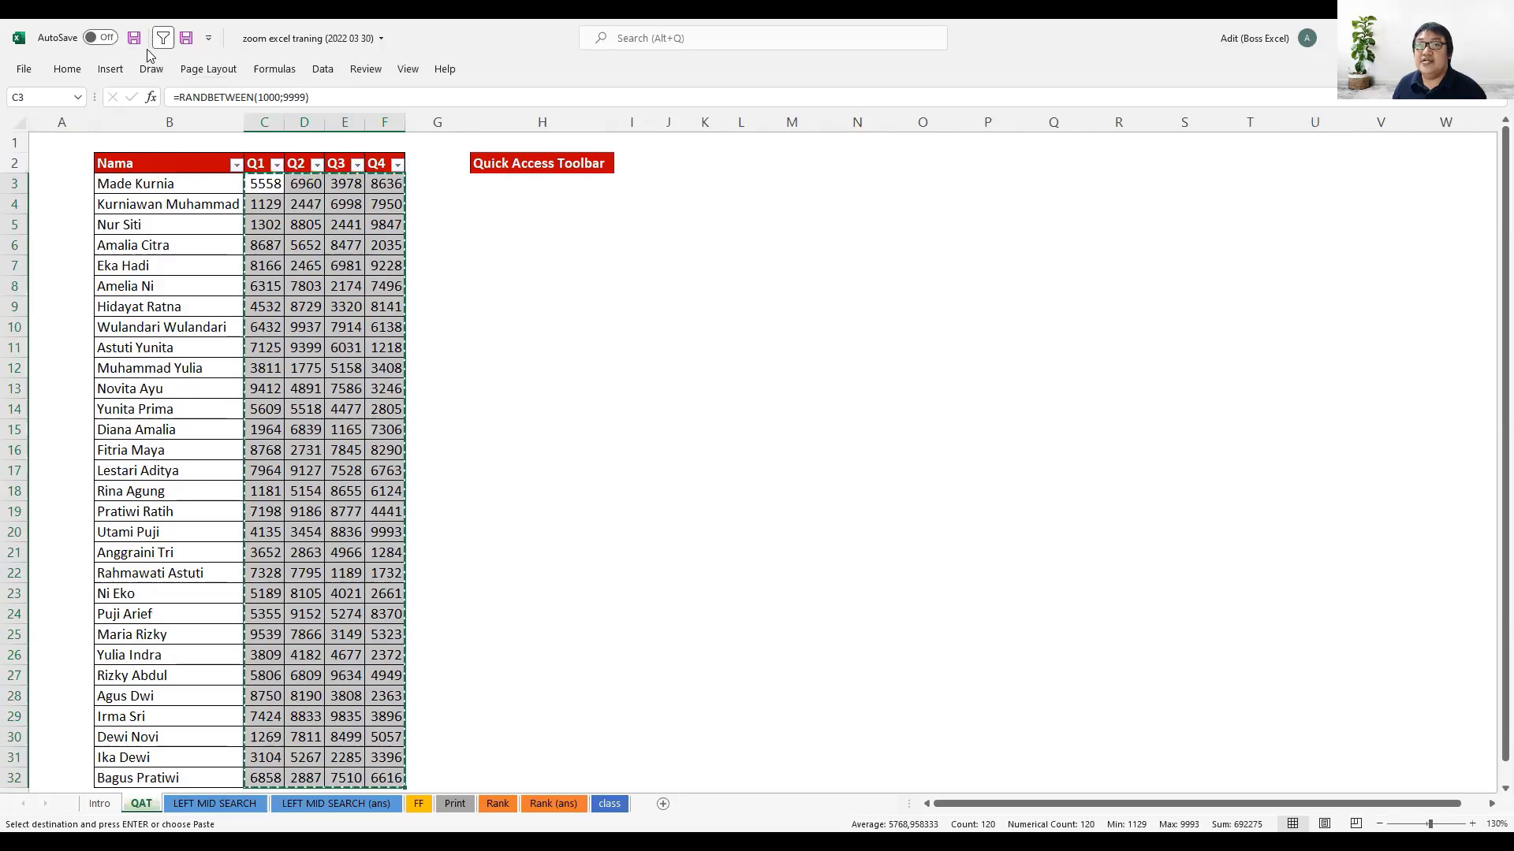
{"action": "key", "text": "Escape"}
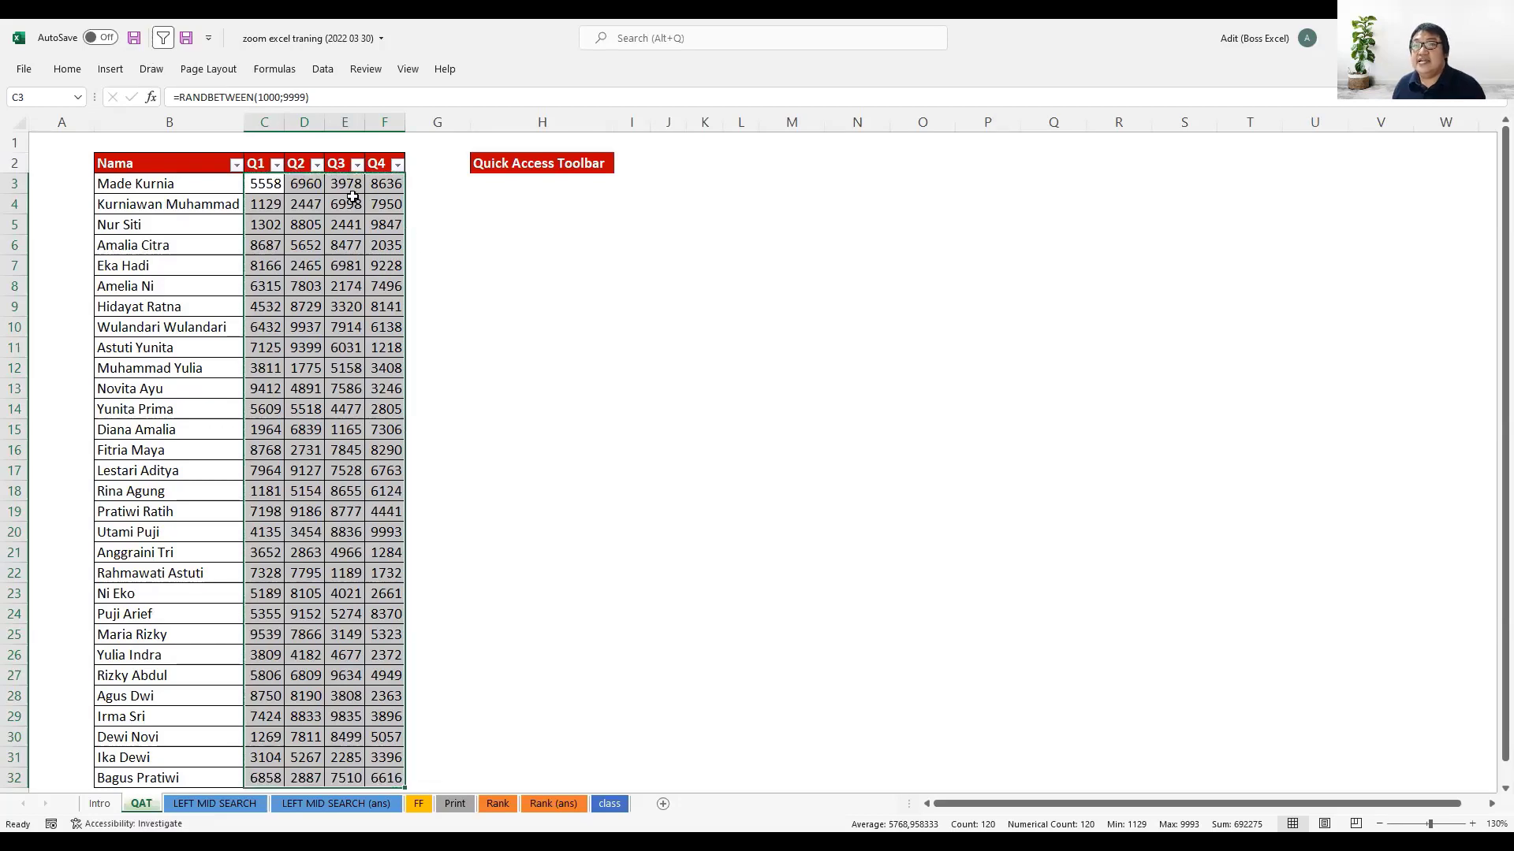
- Select the Q1 to Q4 data range C3:F32
{"action": "left_click", "coordinate": [352, 197]}
{"action": "left_click", "coordinate": [278, 184]}
{"action": "key", "text": "ctrl+shift+Right"}
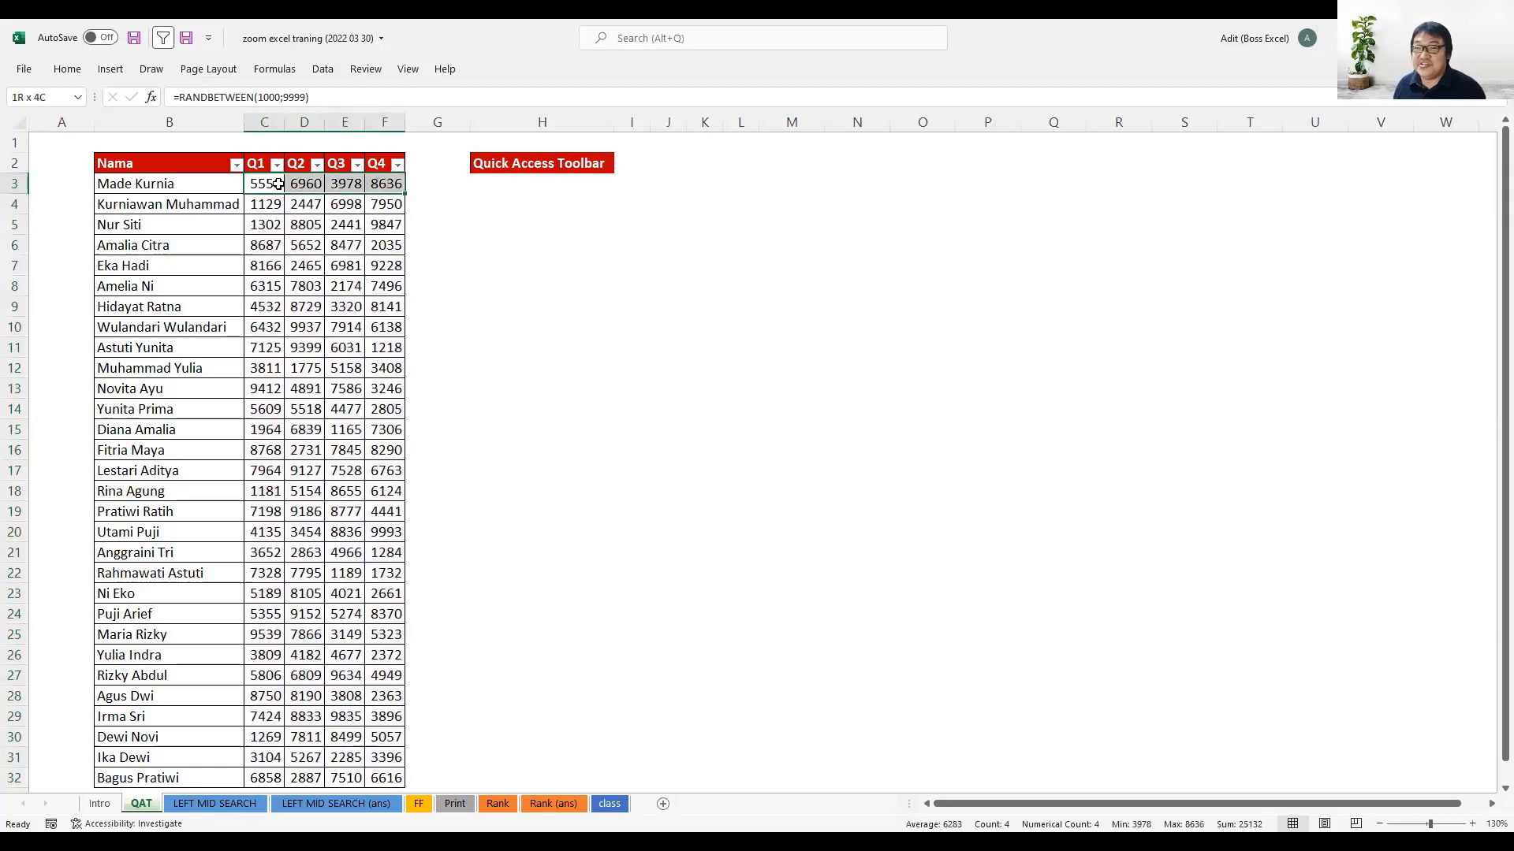
{"action": "key", "text": "ctrl+shift+Down"}
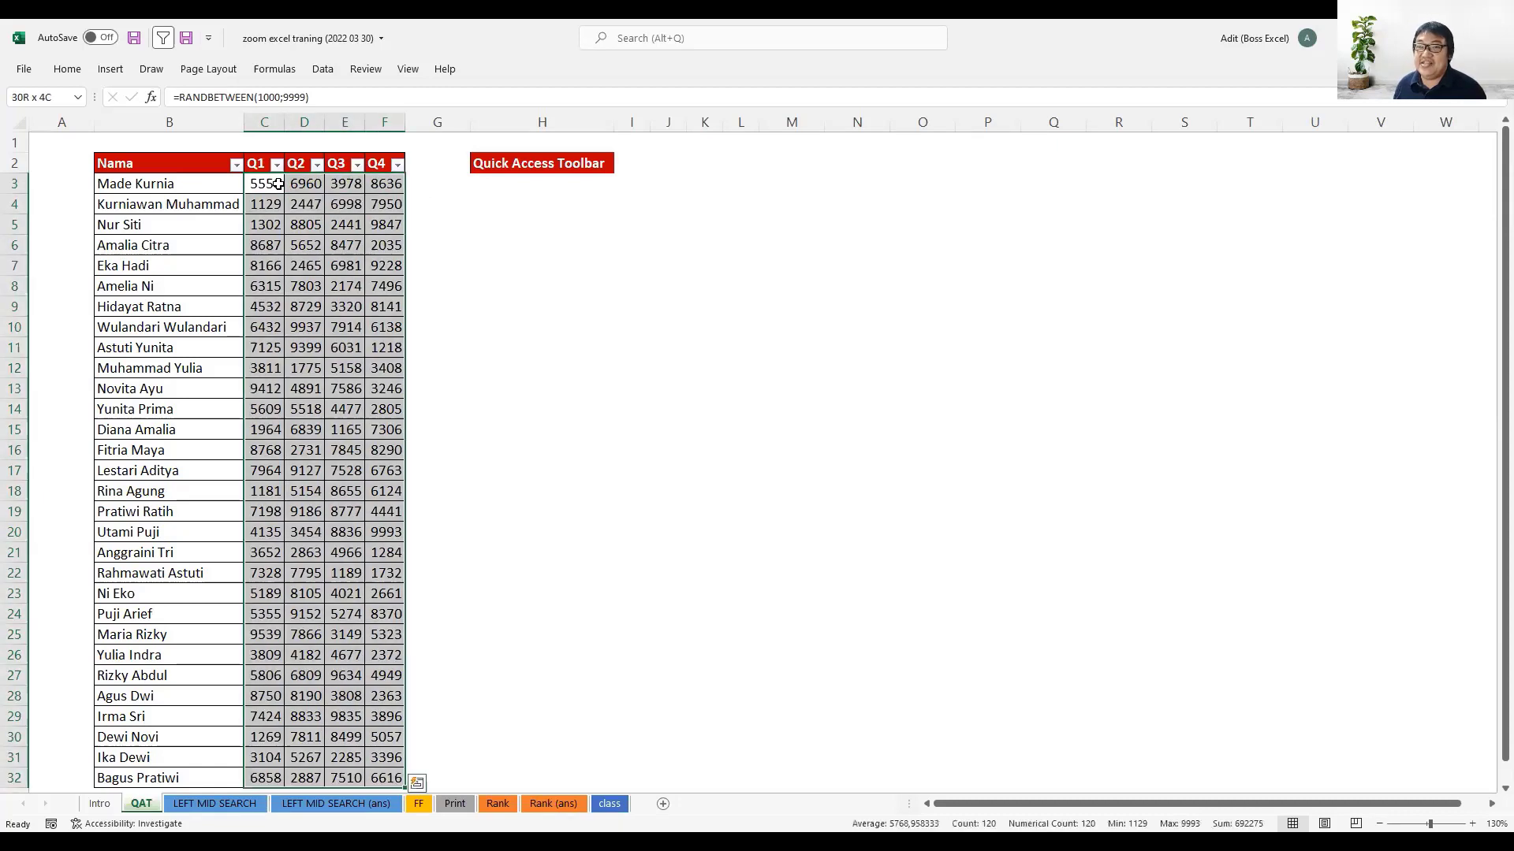
- Open the Quick Access Toolbar customization settings and remove the Save command from the toolbar's command list
{"action": "right_click", "coordinate": [199, 54]}
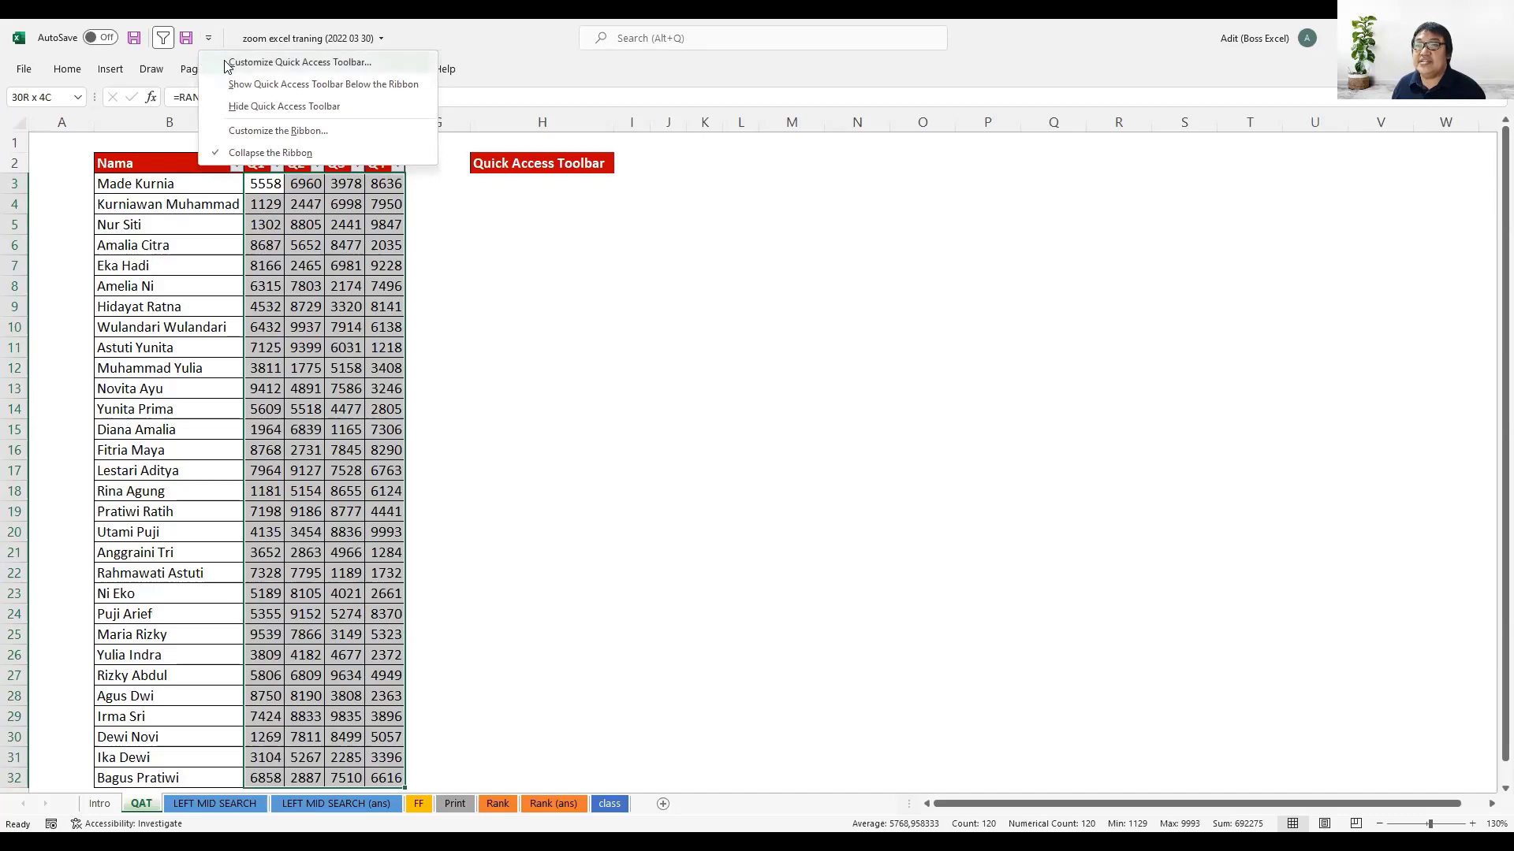
{"action": "left_click", "coordinate": [270, 70]}
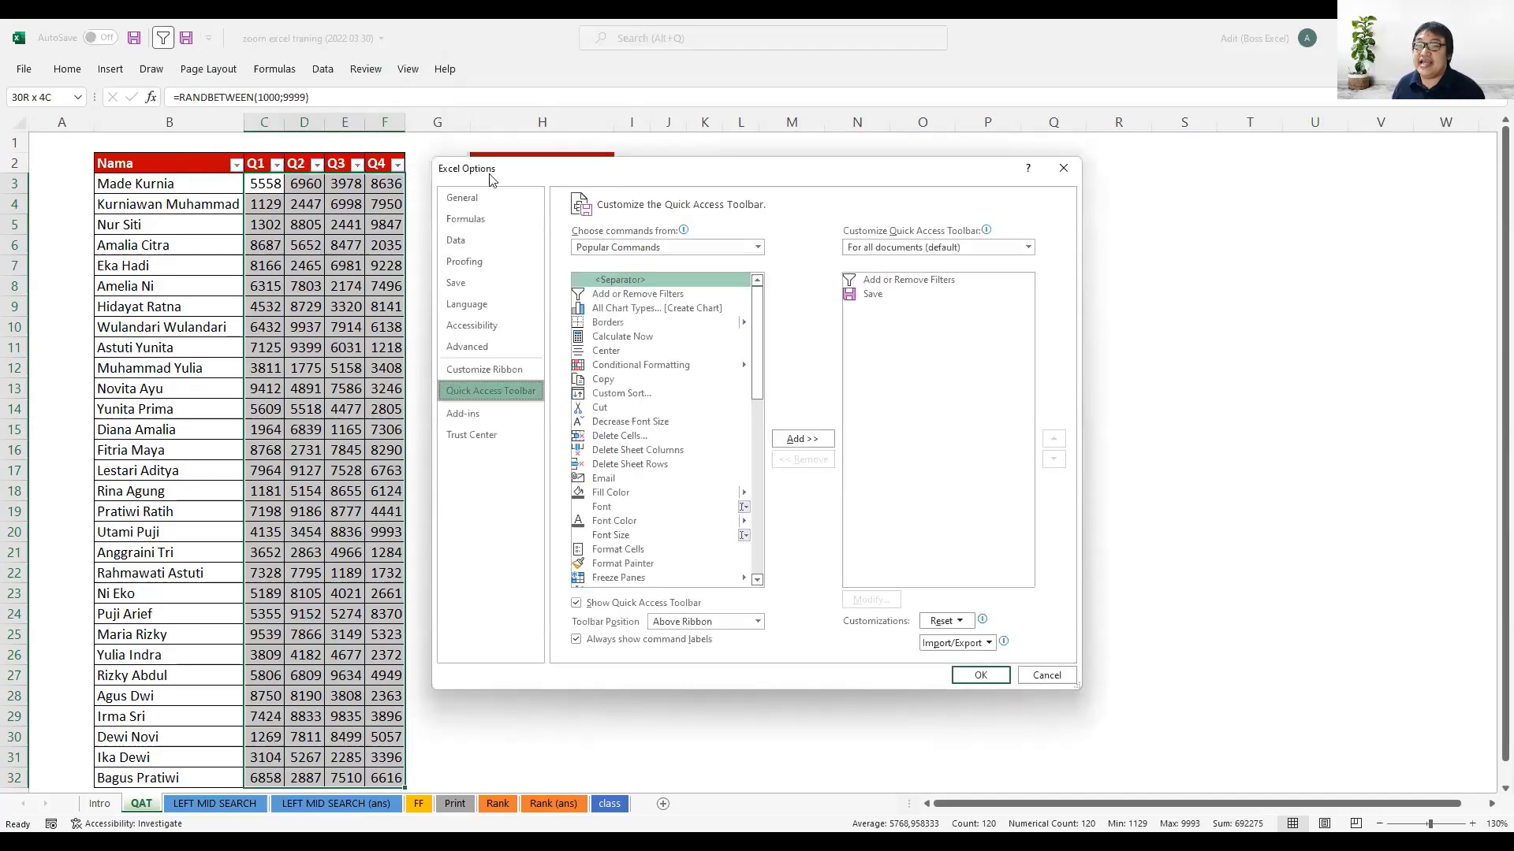
{"action": "left_click_drag", "start_coordinate": [490, 180], "coordinate": [436, 202]}
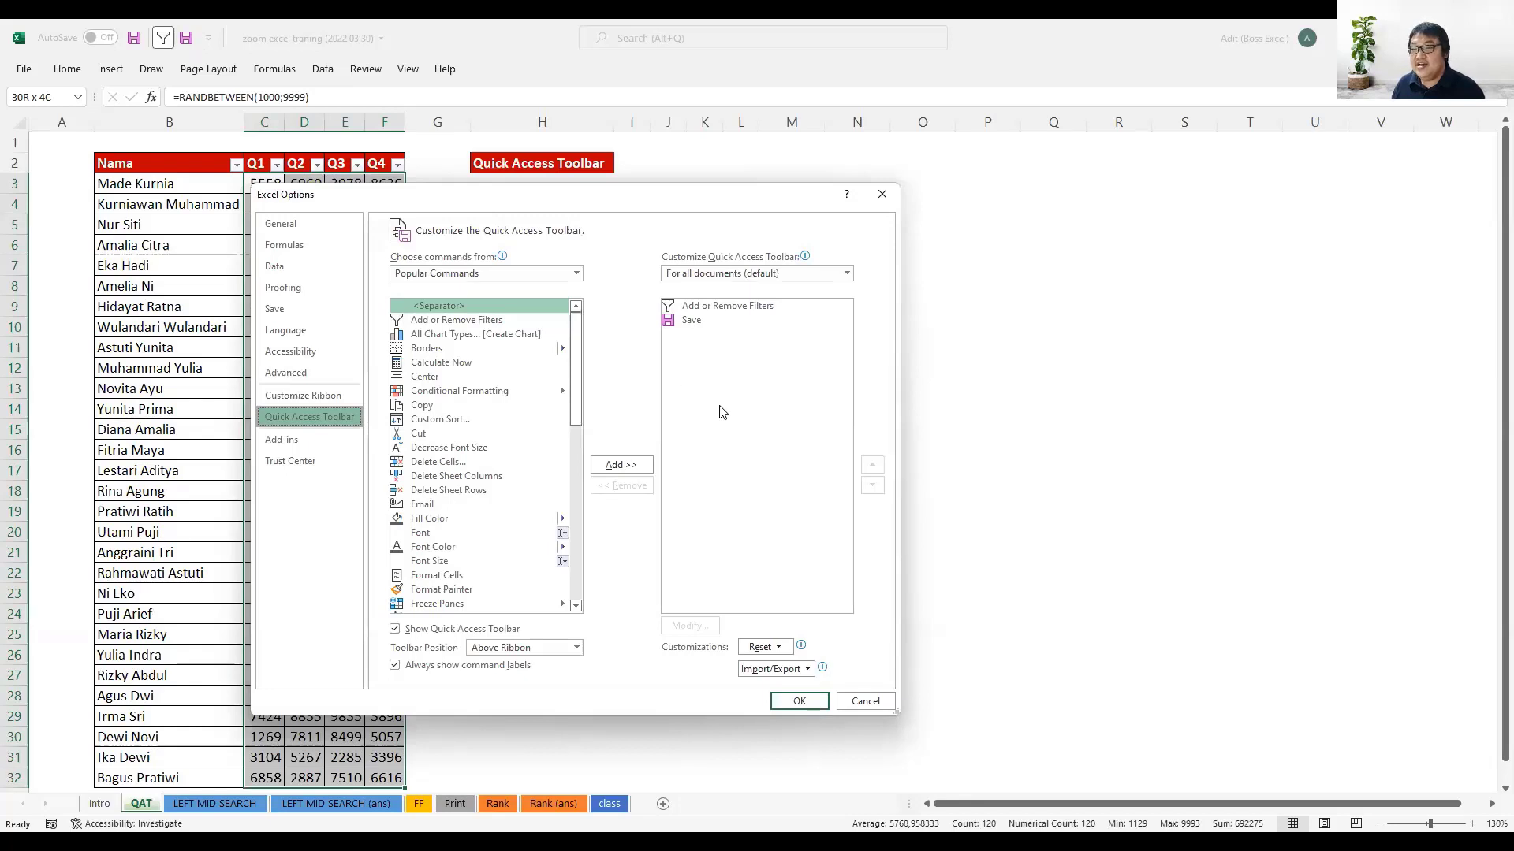
{"action": "left_click", "coordinate": [694, 321]}
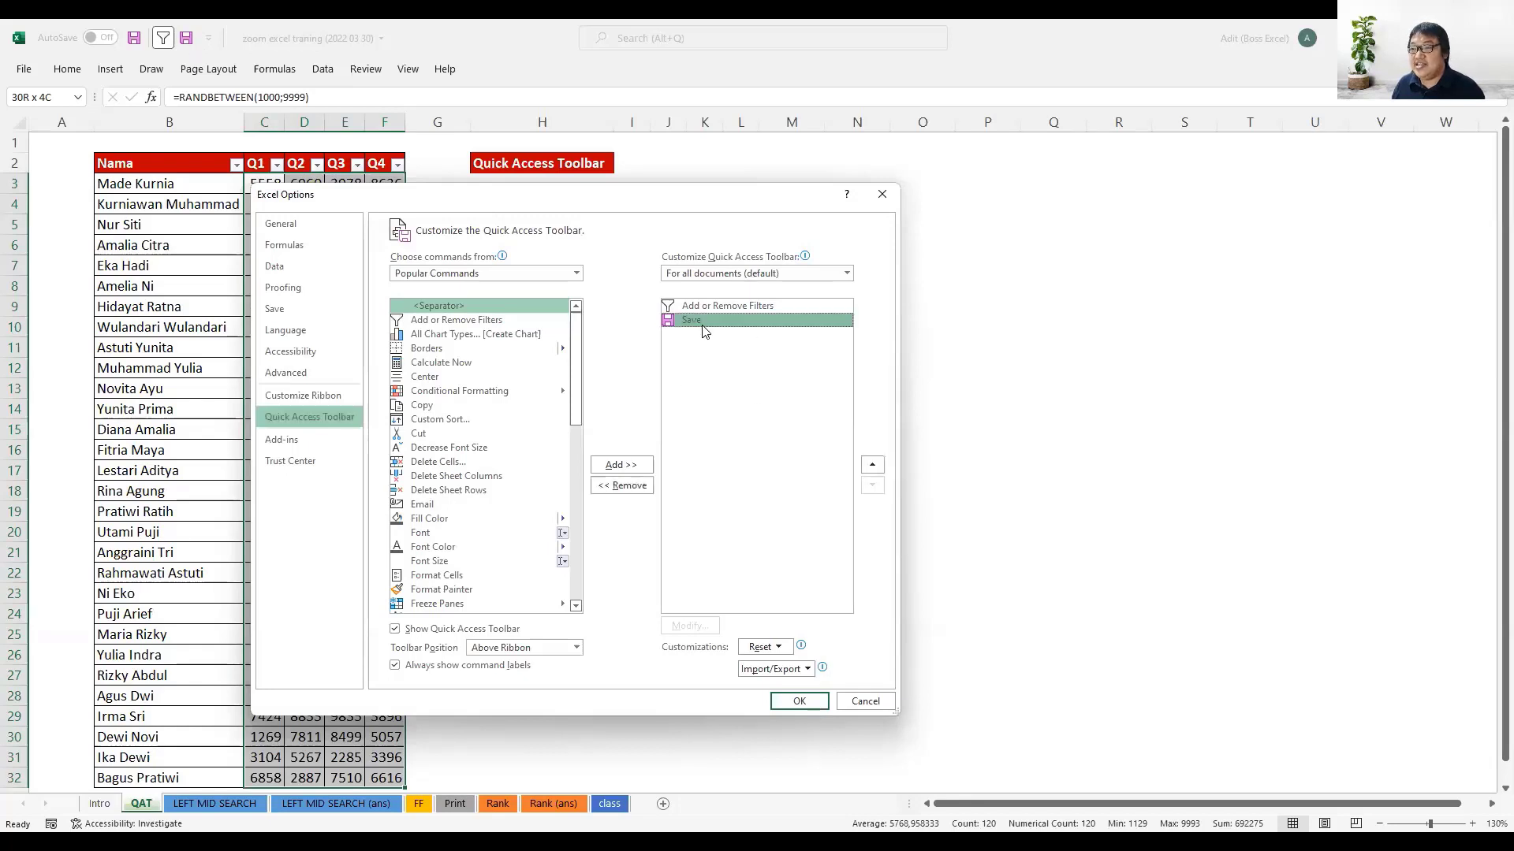
{"action": "left_click", "coordinate": [639, 487]}
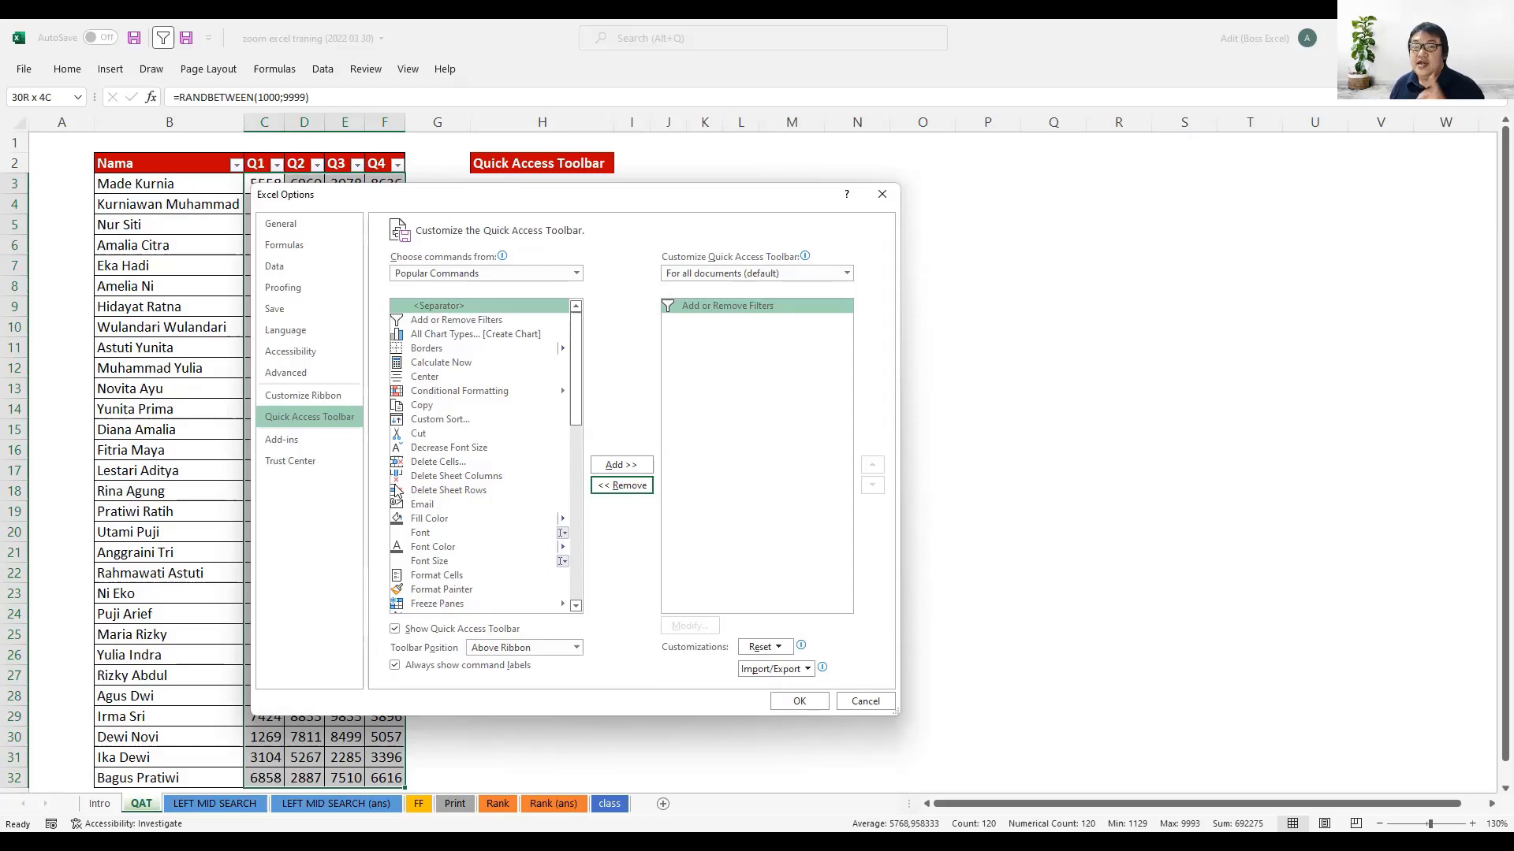
- Find Values [Paste Values] among All Commands, add it to the Quick Access Toolbar and apply the change
{"action": "left_click", "coordinate": [497, 274]}
{"action": "left_click", "coordinate": [477, 320]}
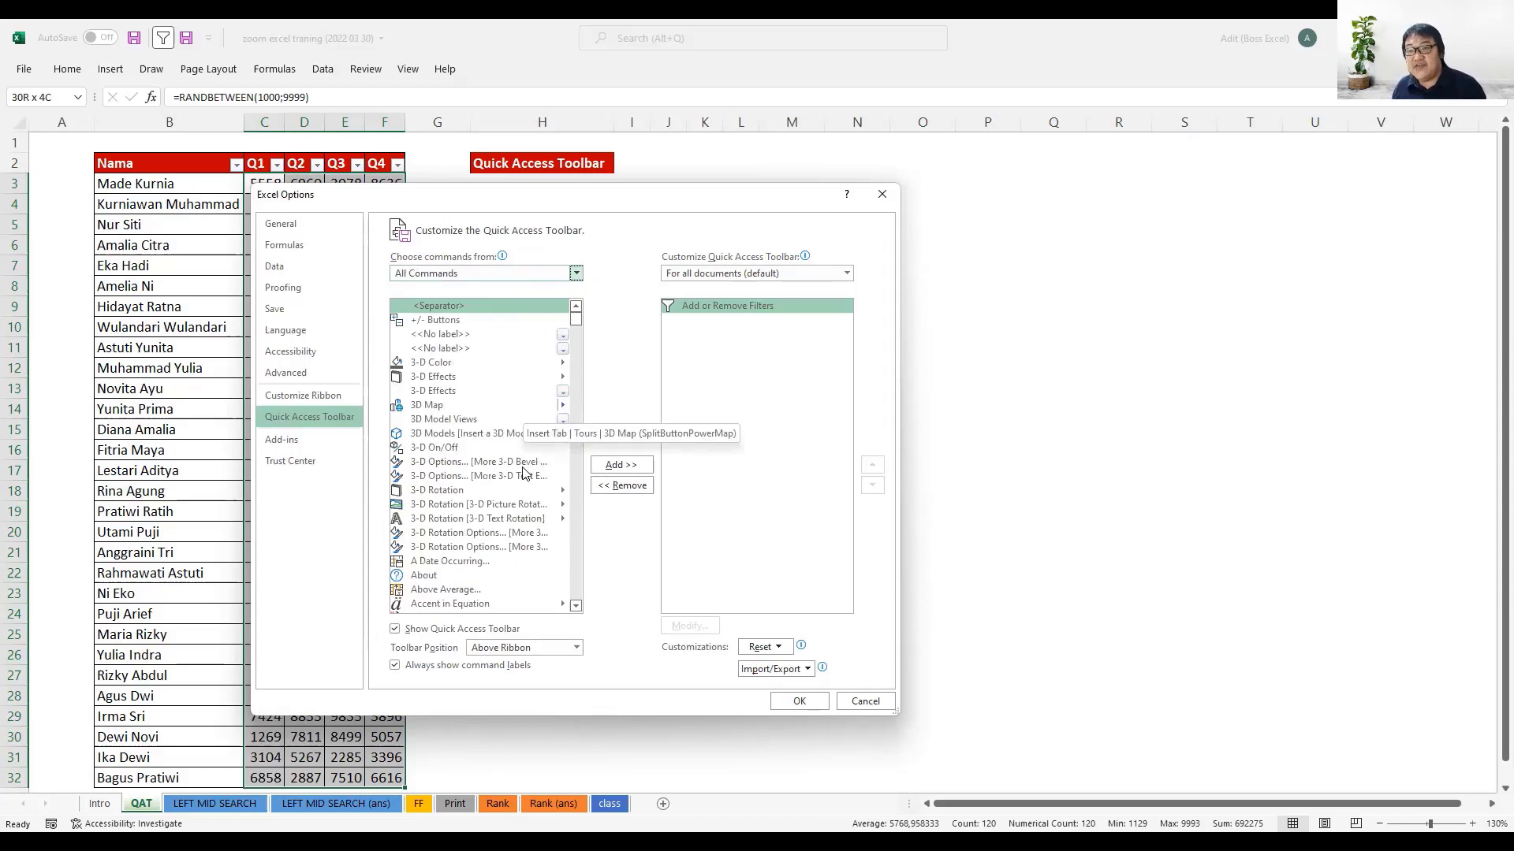
{"action": "left_click", "coordinate": [475, 505]}
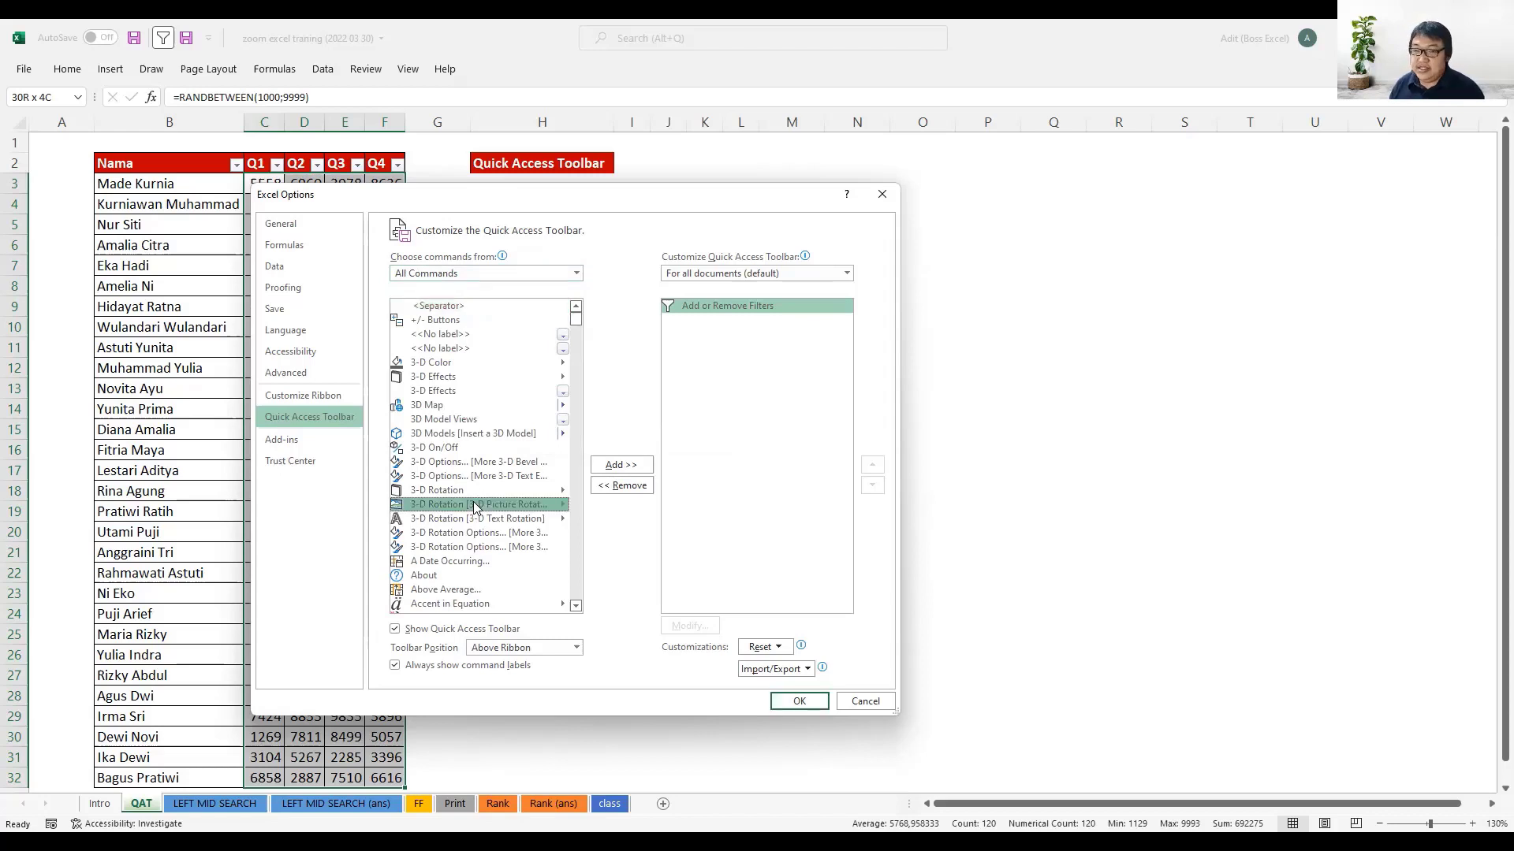
{"action": "key", "text": "p"}
{"action": "scroll", "coordinate": [475, 507], "scroll_direction": "down", "scroll_amount": 5}
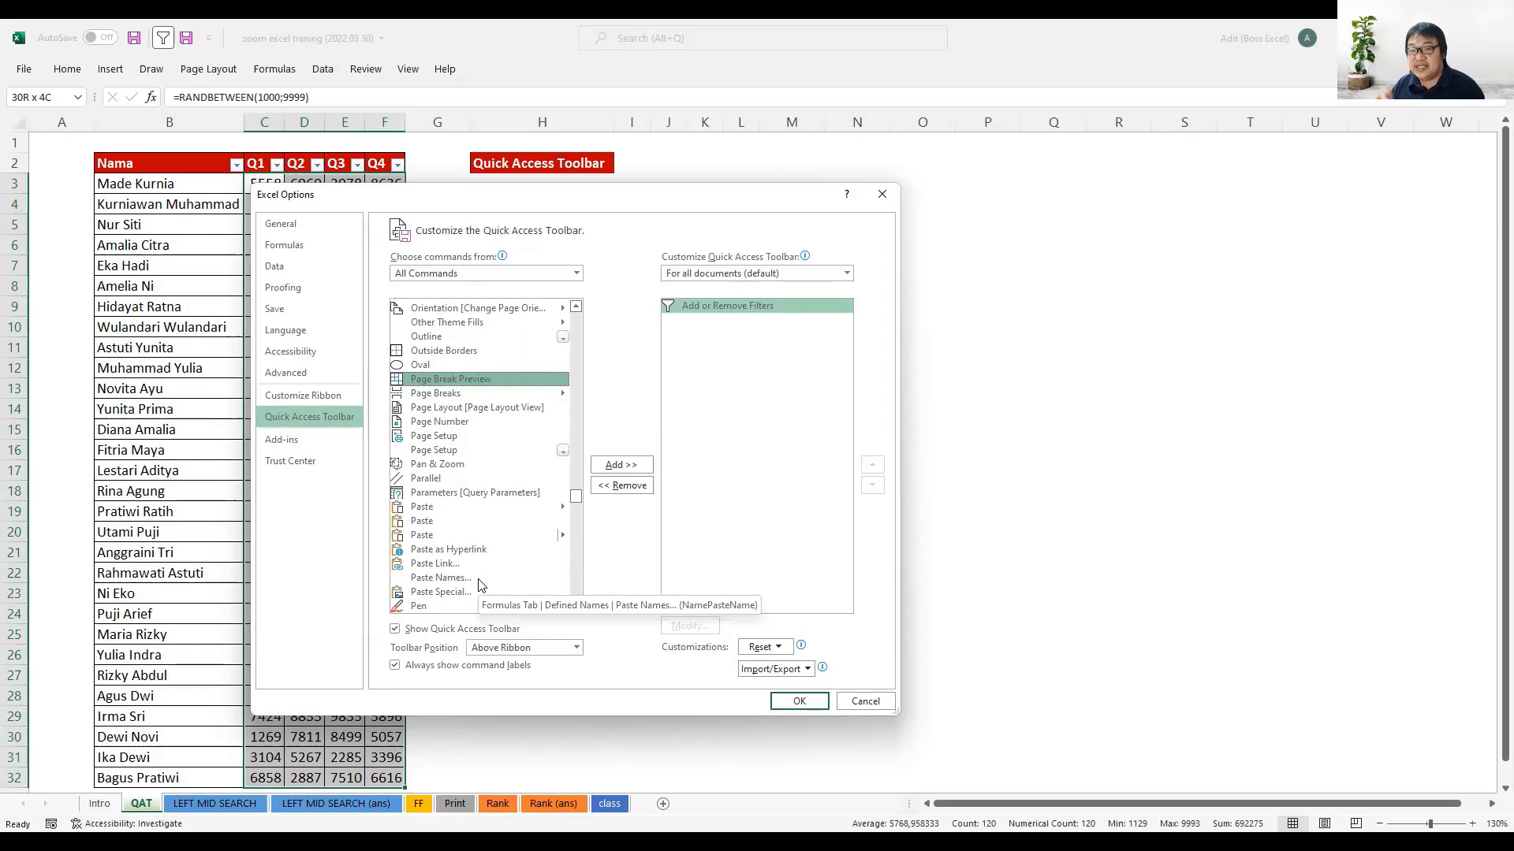
{"action": "key", "text": "v"}
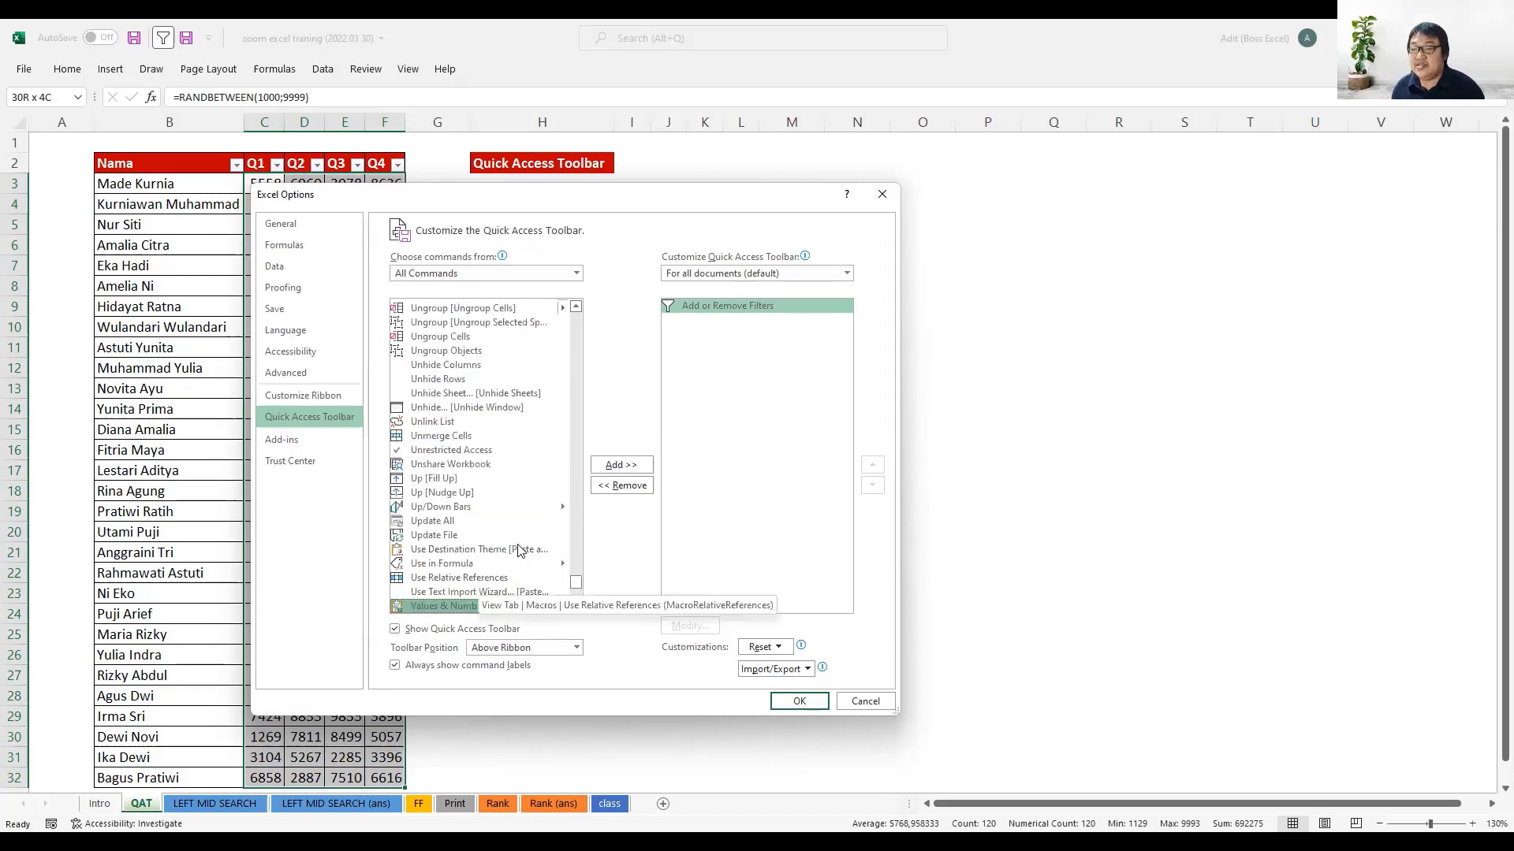
{"action": "scroll", "coordinate": [520, 536], "scroll_direction": "down", "scroll_amount": 2}
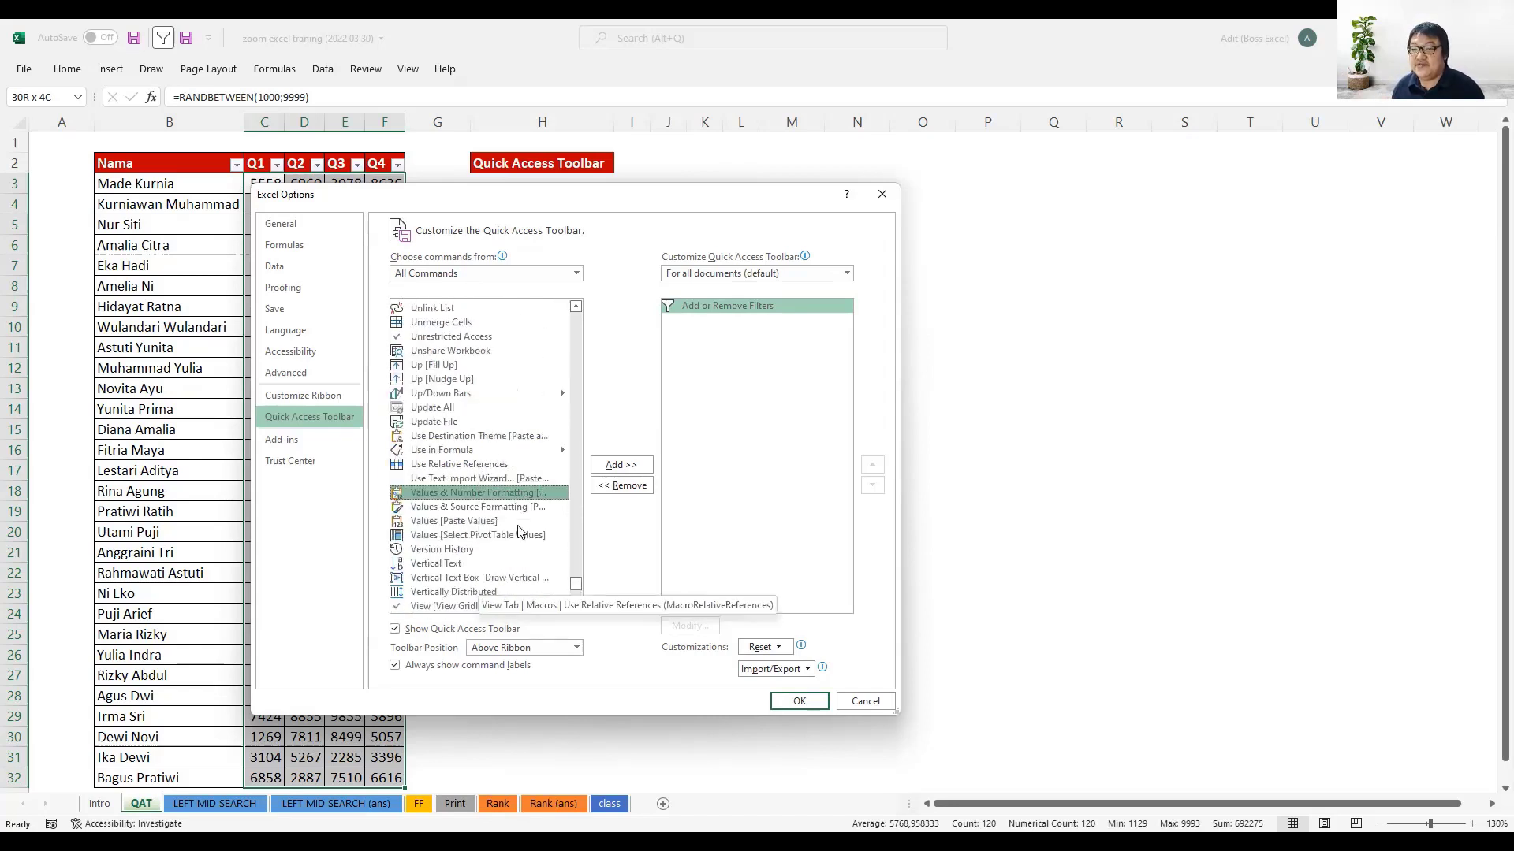
{"action": "left_click", "coordinate": [446, 524]}
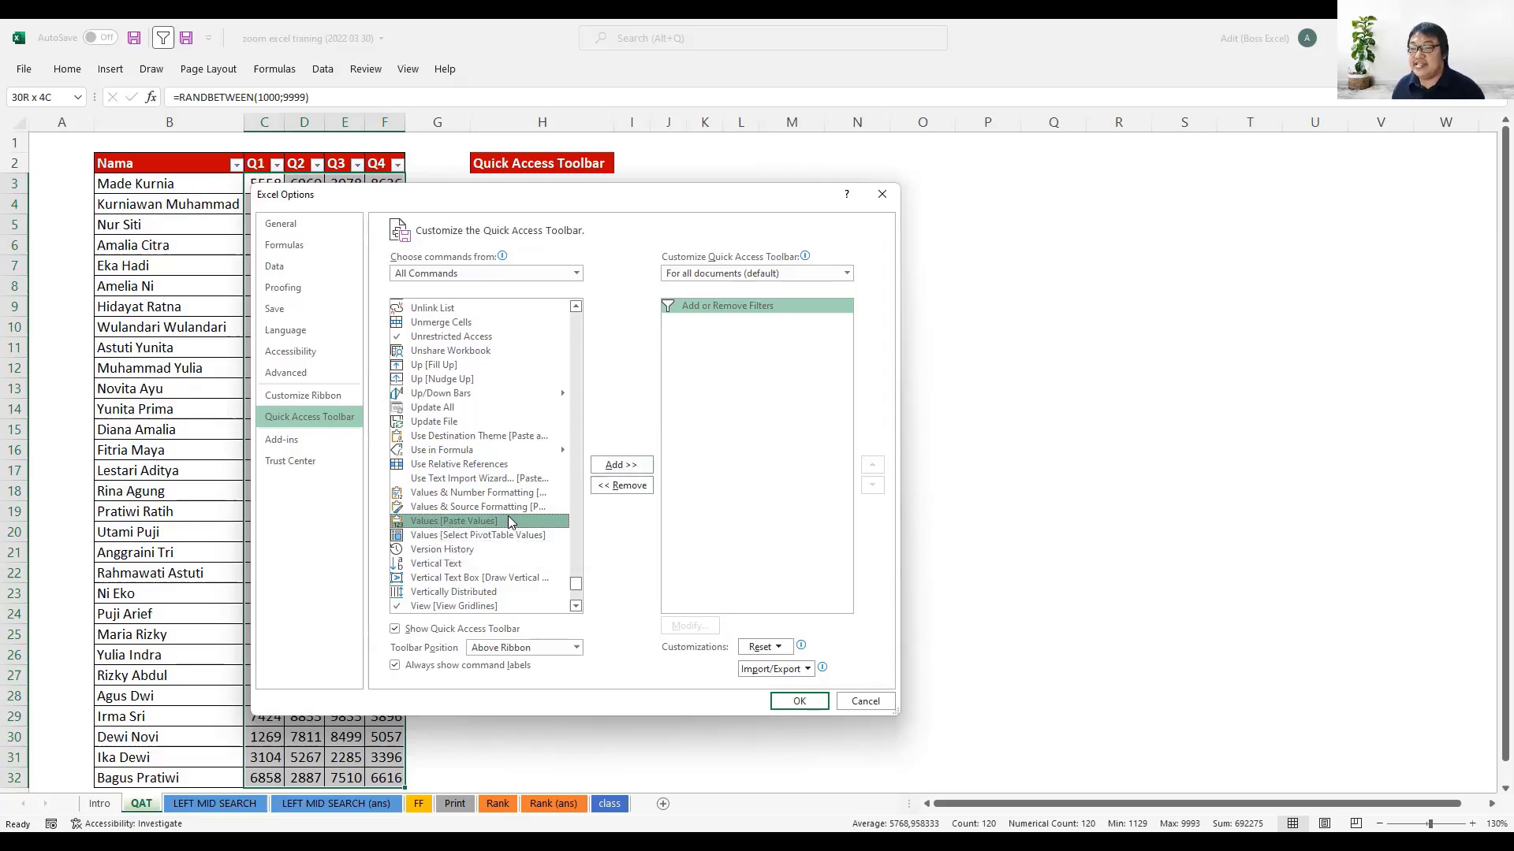
{"action": "left_click", "coordinate": [641, 465]}
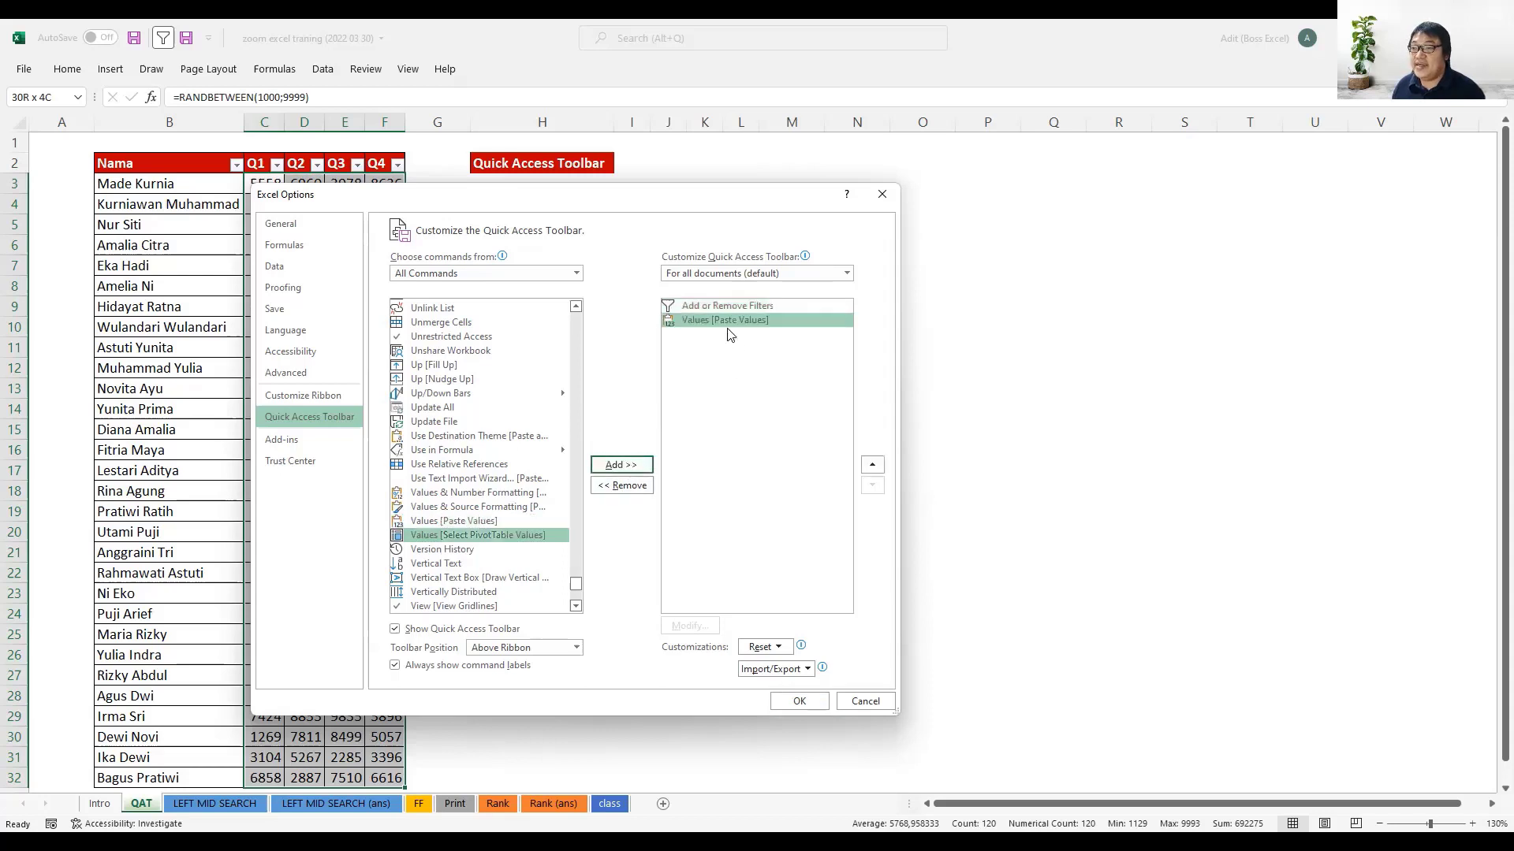
{"action": "left_click", "coordinate": [800, 702]}
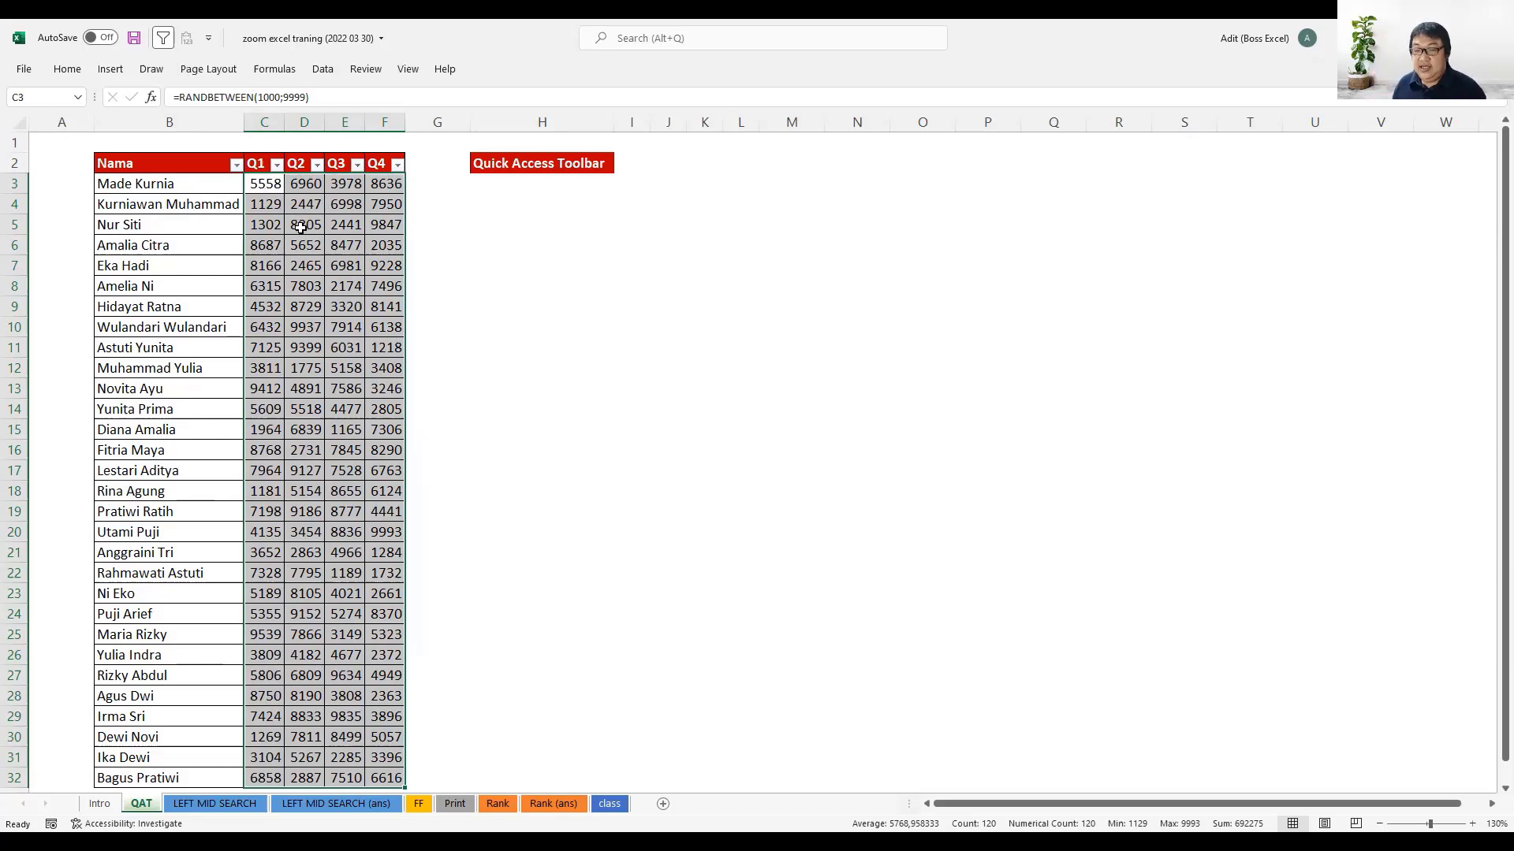
- Copy the Q1 to Q4 data, paste it over itself with the toolbar's Paste Values command, and check several cells for formulas
{"action": "key", "text": "ctrl+q"}
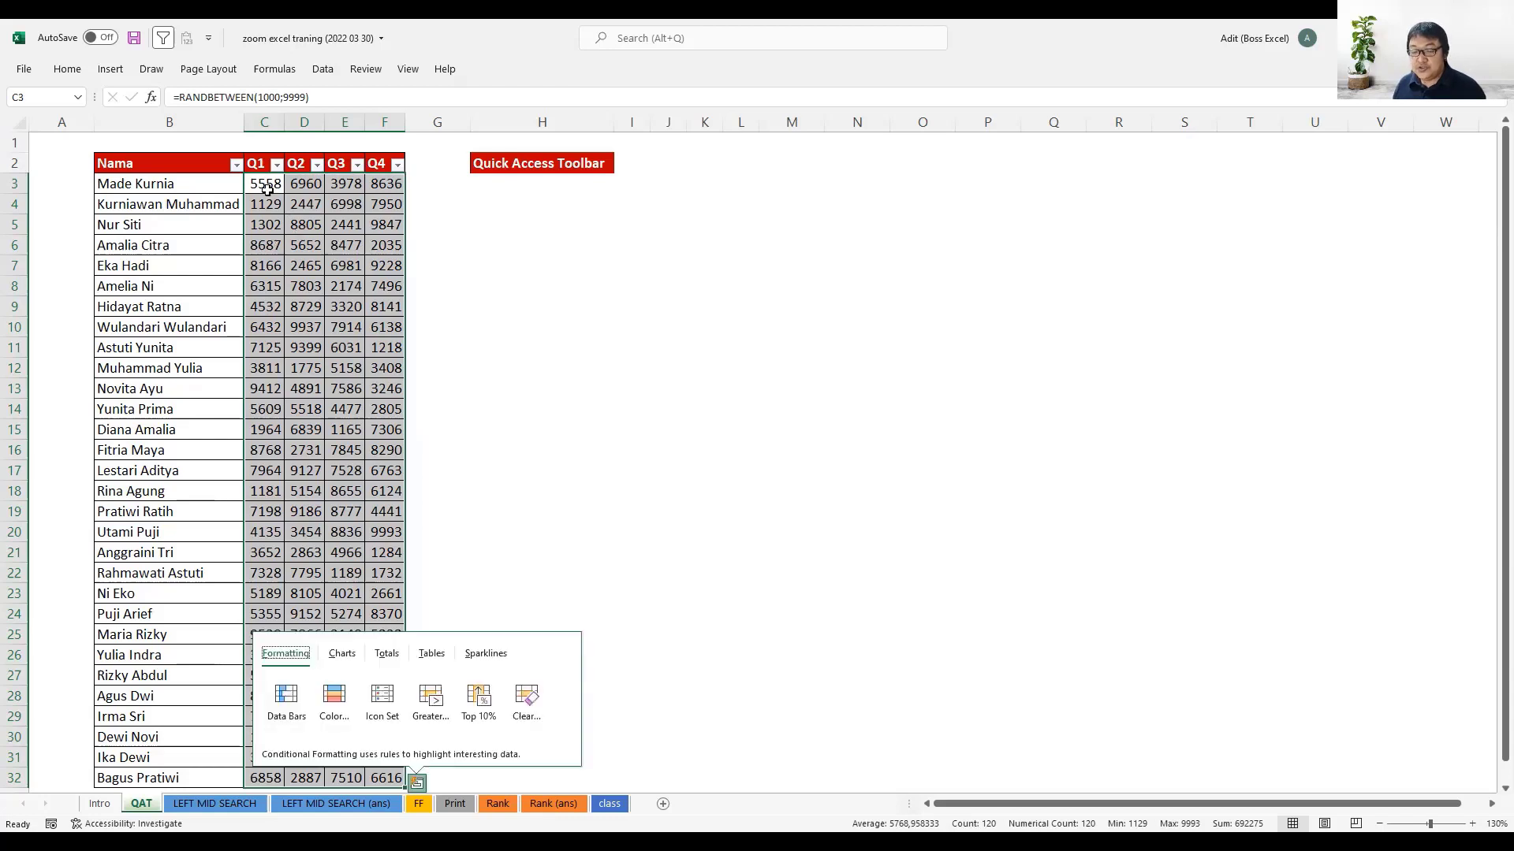
{"action": "key", "text": "ctrl+c"}
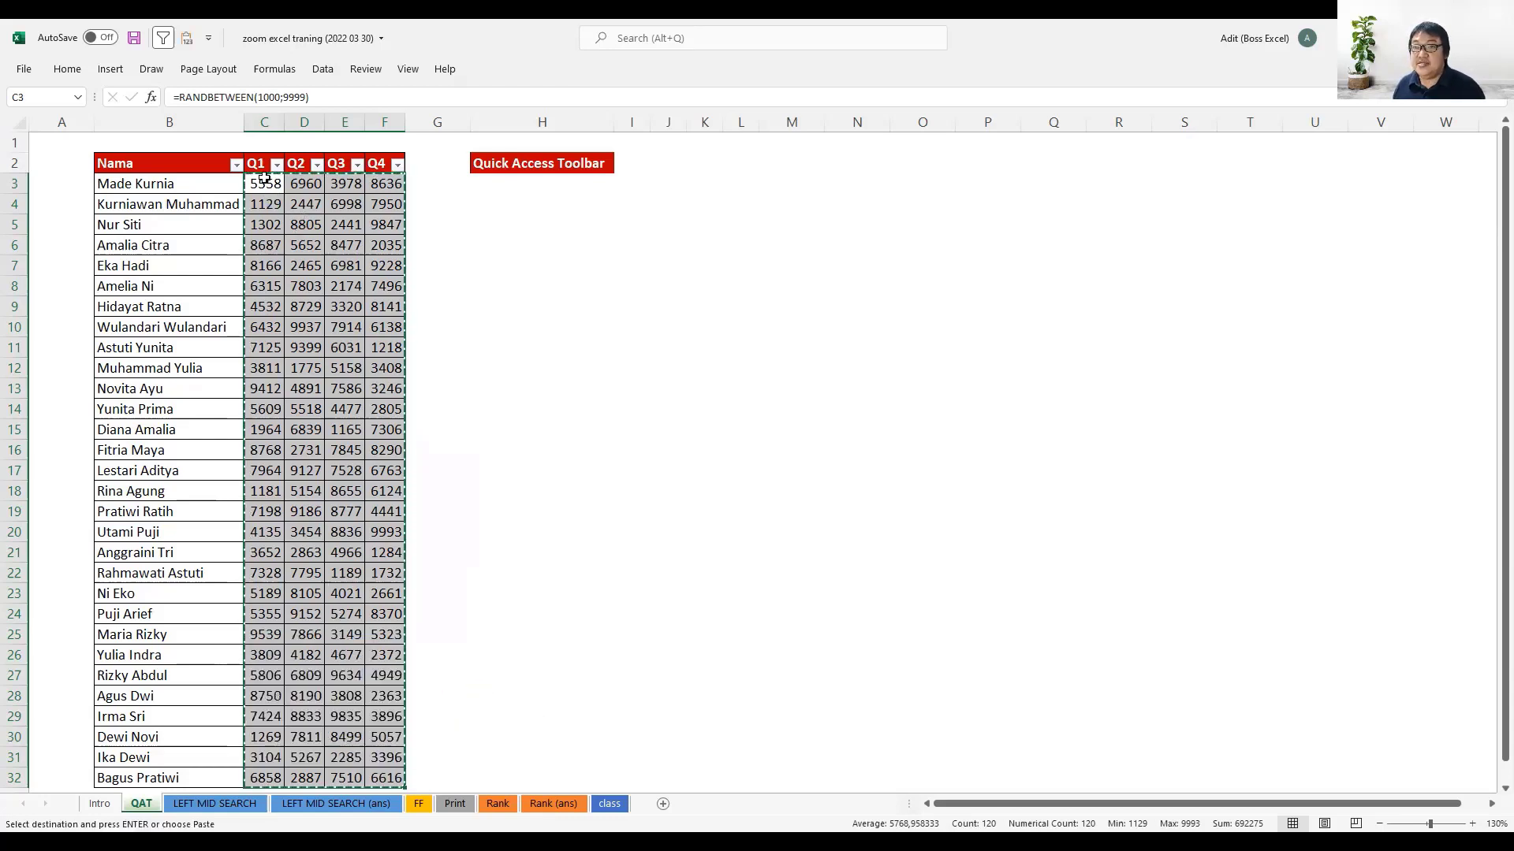
{"action": "left_click", "coordinate": [189, 46]}
{"action": "left_click", "coordinate": [264, 182]}
{"action": "left_click", "coordinate": [280, 228]}
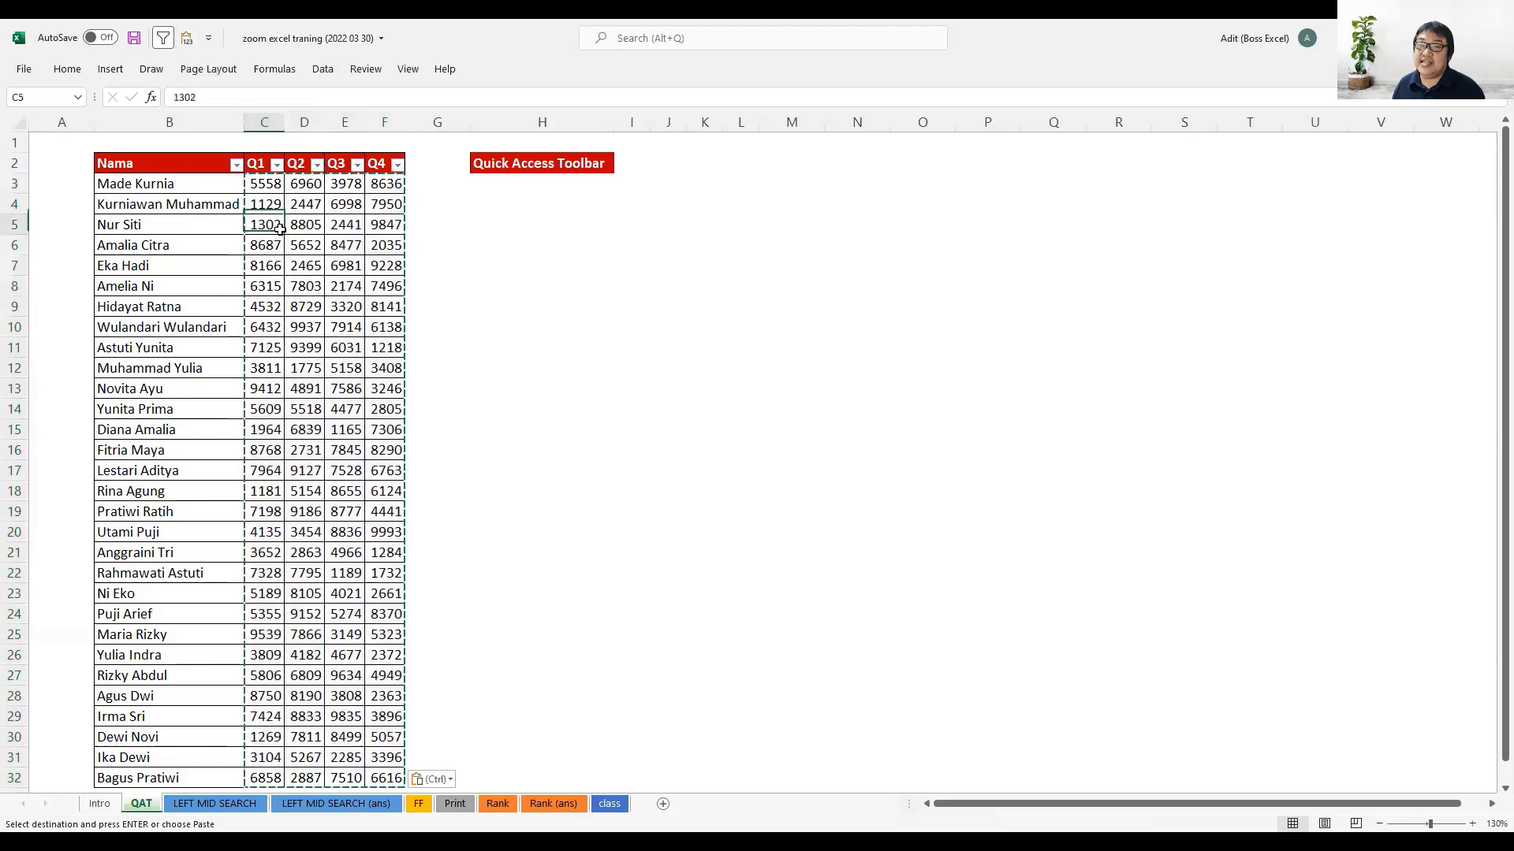
{"action": "left_click", "coordinate": [308, 292]}
{"action": "left_click", "coordinate": [332, 351]}
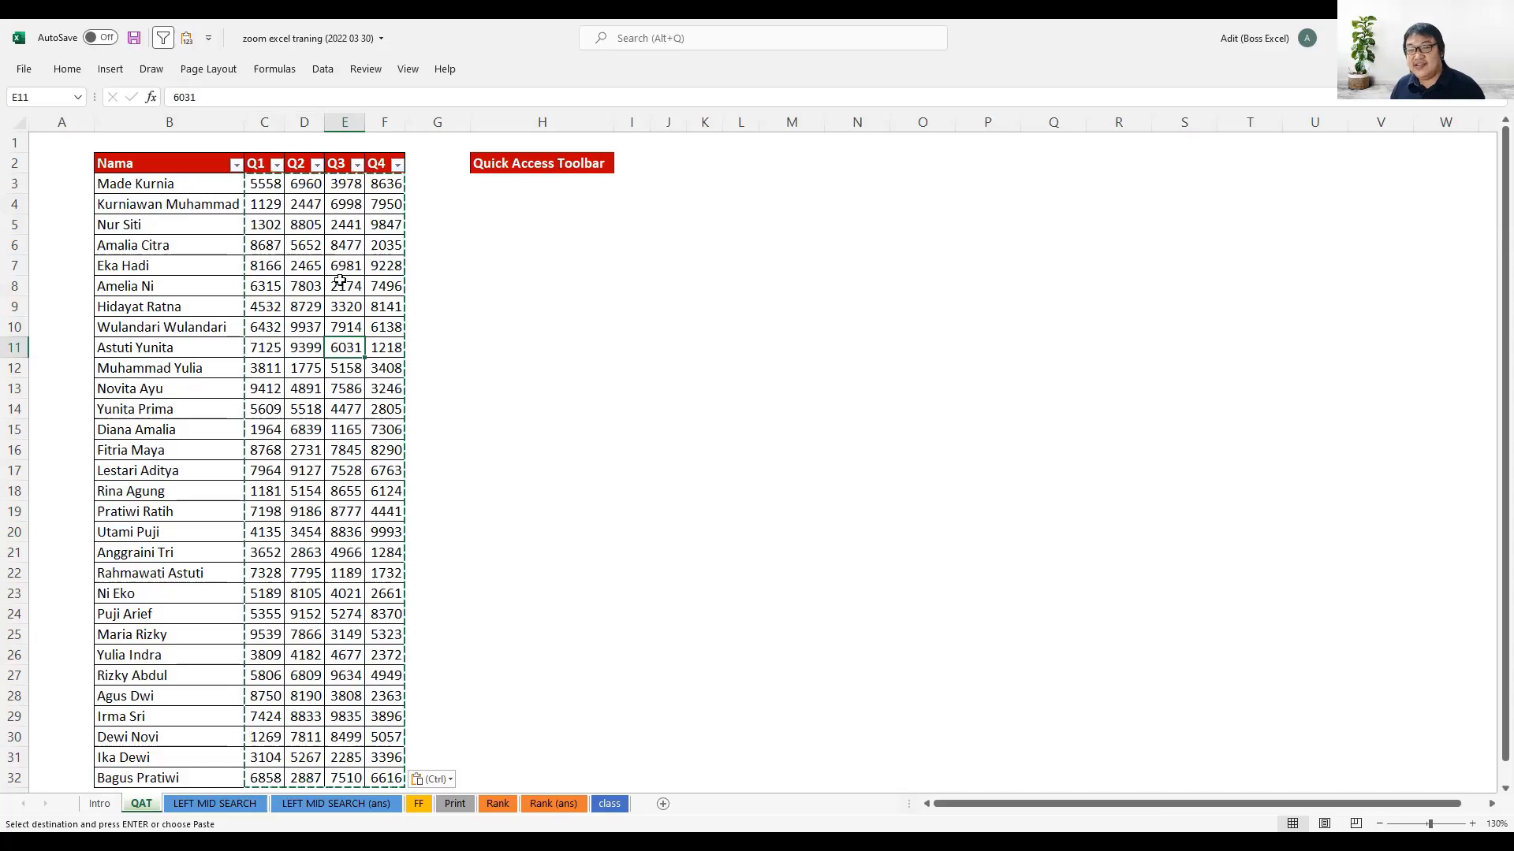
- Review the paste options offered for cell D5 and those on the ribbon, then clear the pending copy selection
{"action": "left_click", "coordinate": [313, 227]}
{"action": "right_click", "coordinate": [313, 227]}
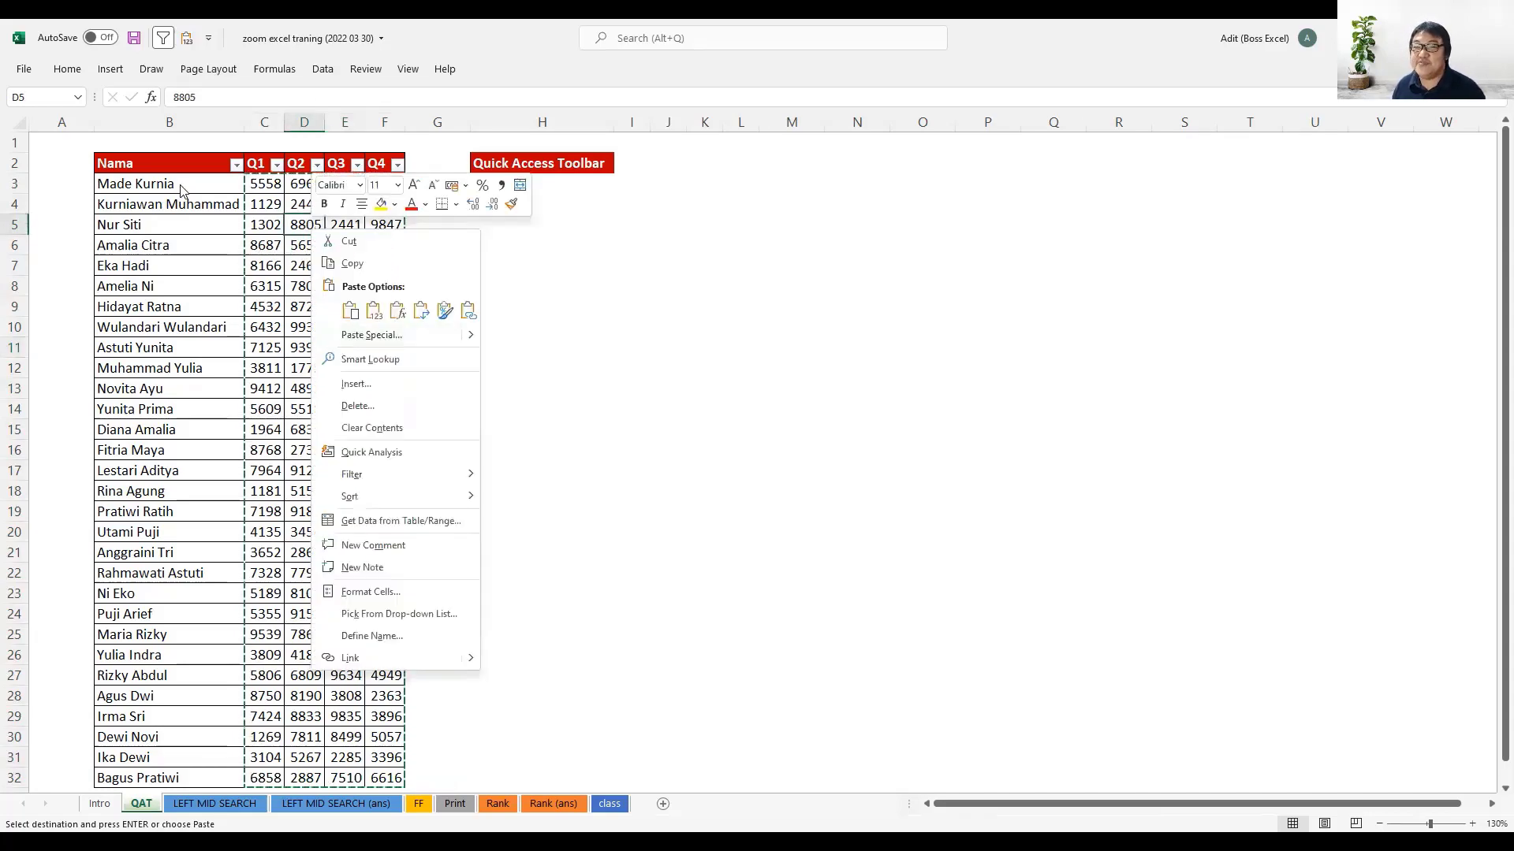
{"action": "left_click", "coordinate": [68, 69]}
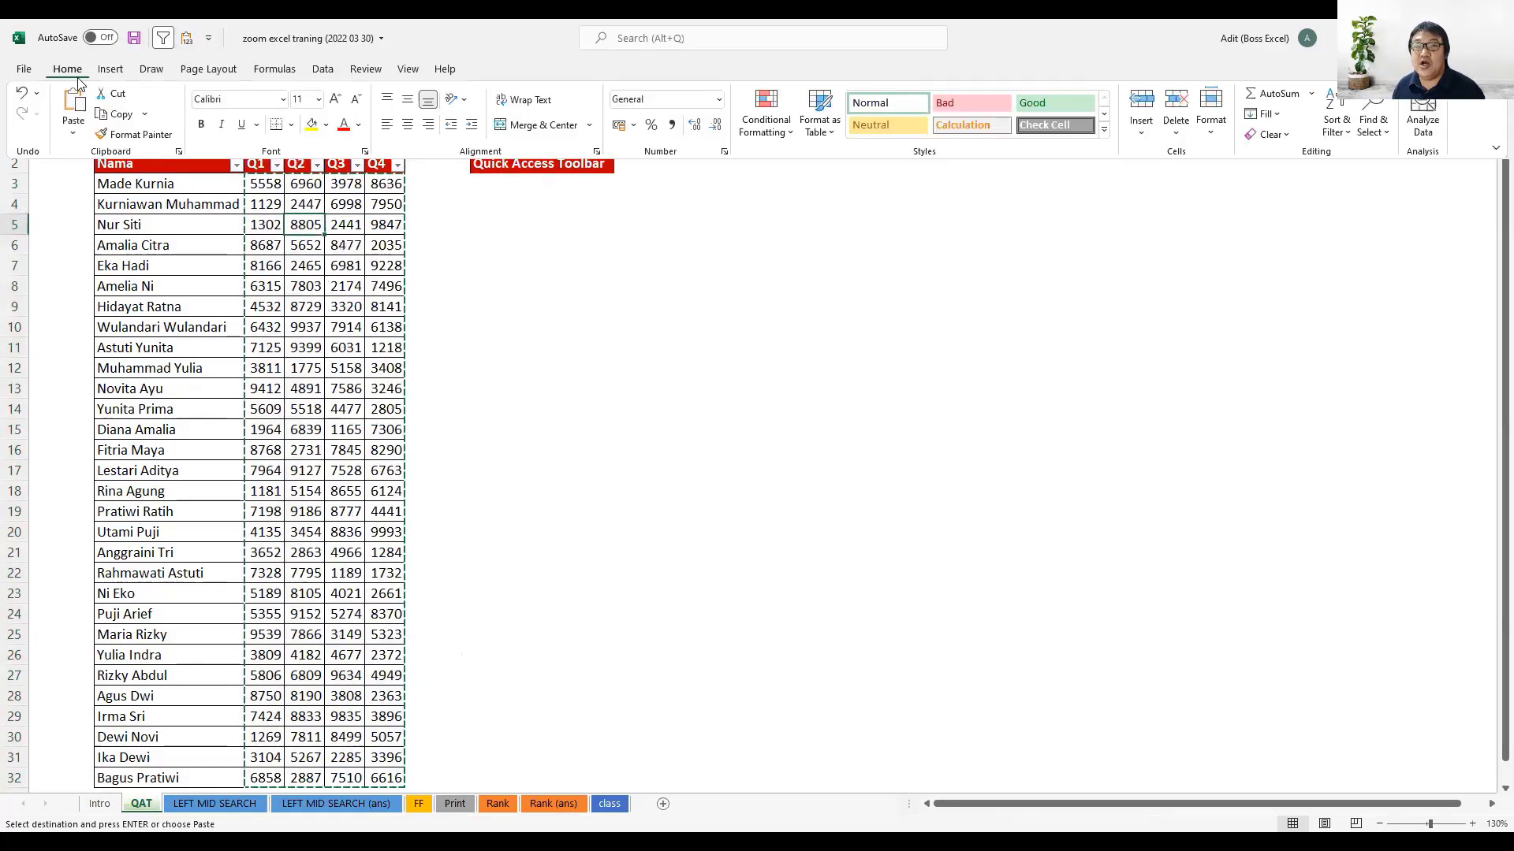
{"action": "left_click", "coordinate": [74, 132]}
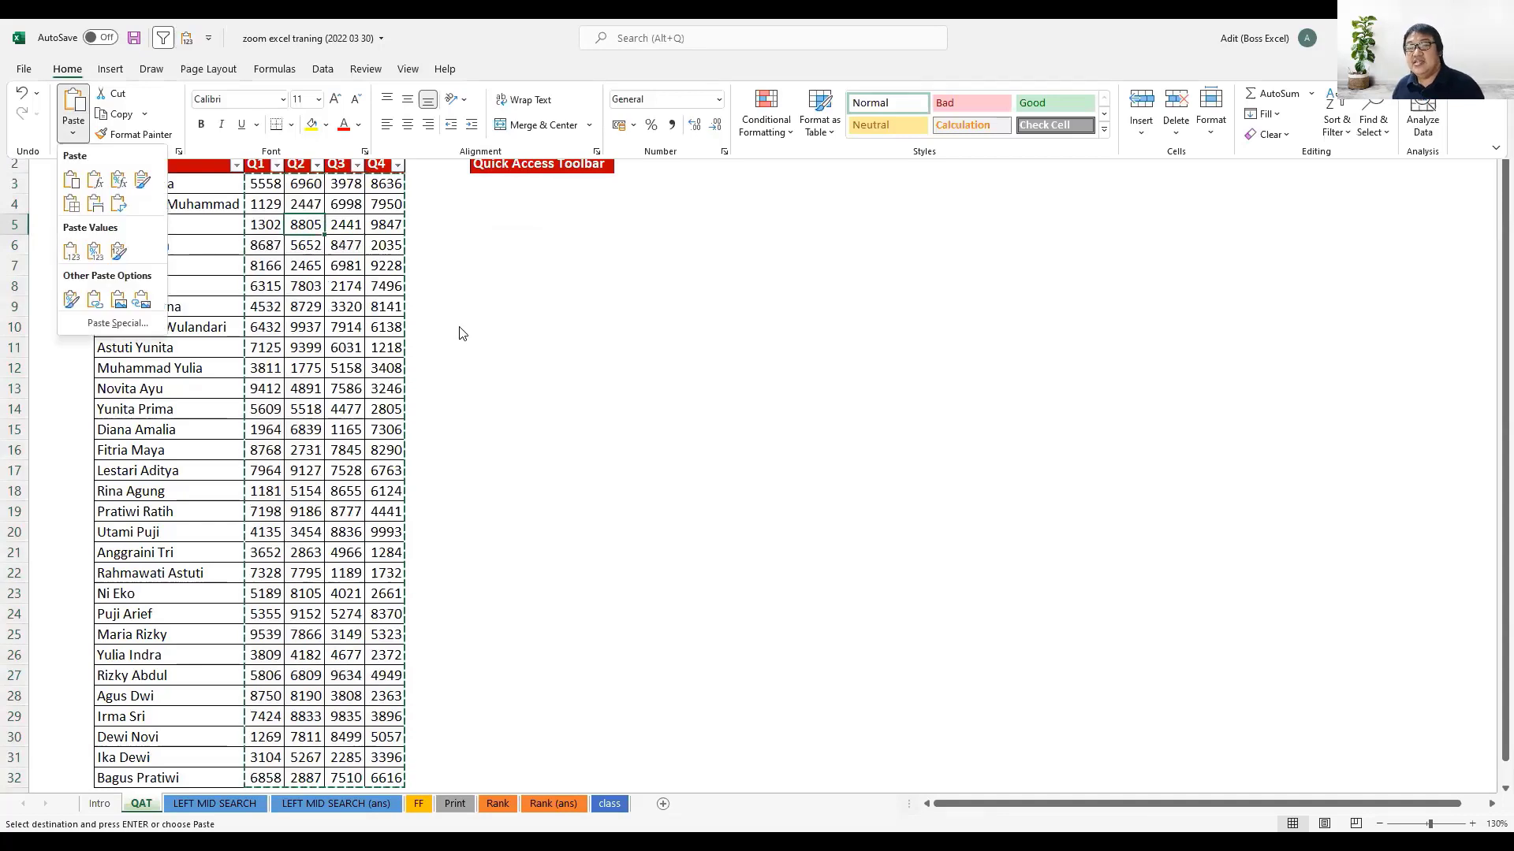
{"action": "key", "text": "Escape"}
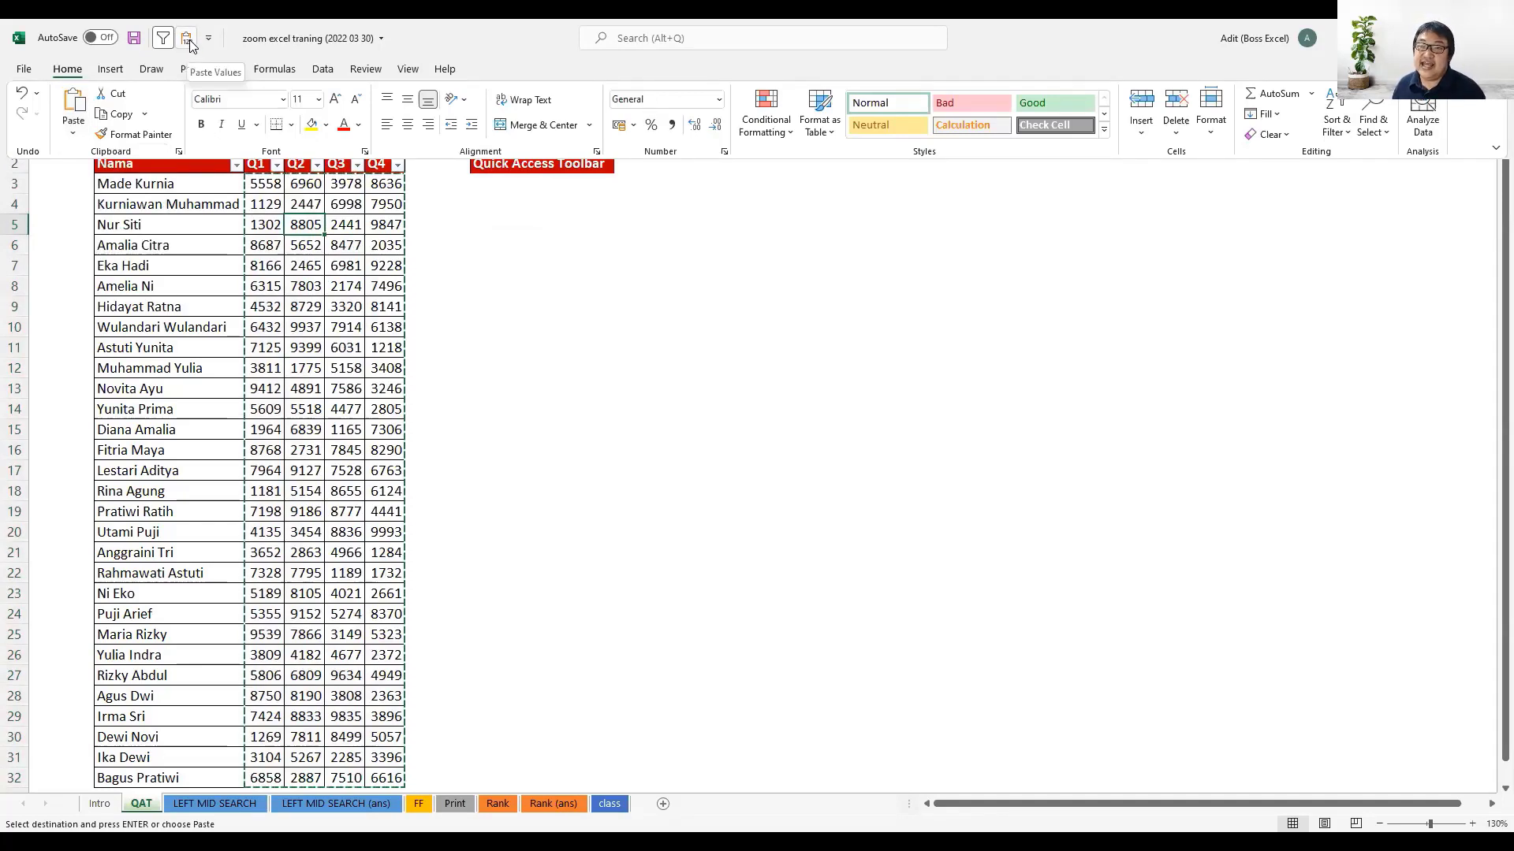
{"action": "left_click", "coordinate": [479, 344]}
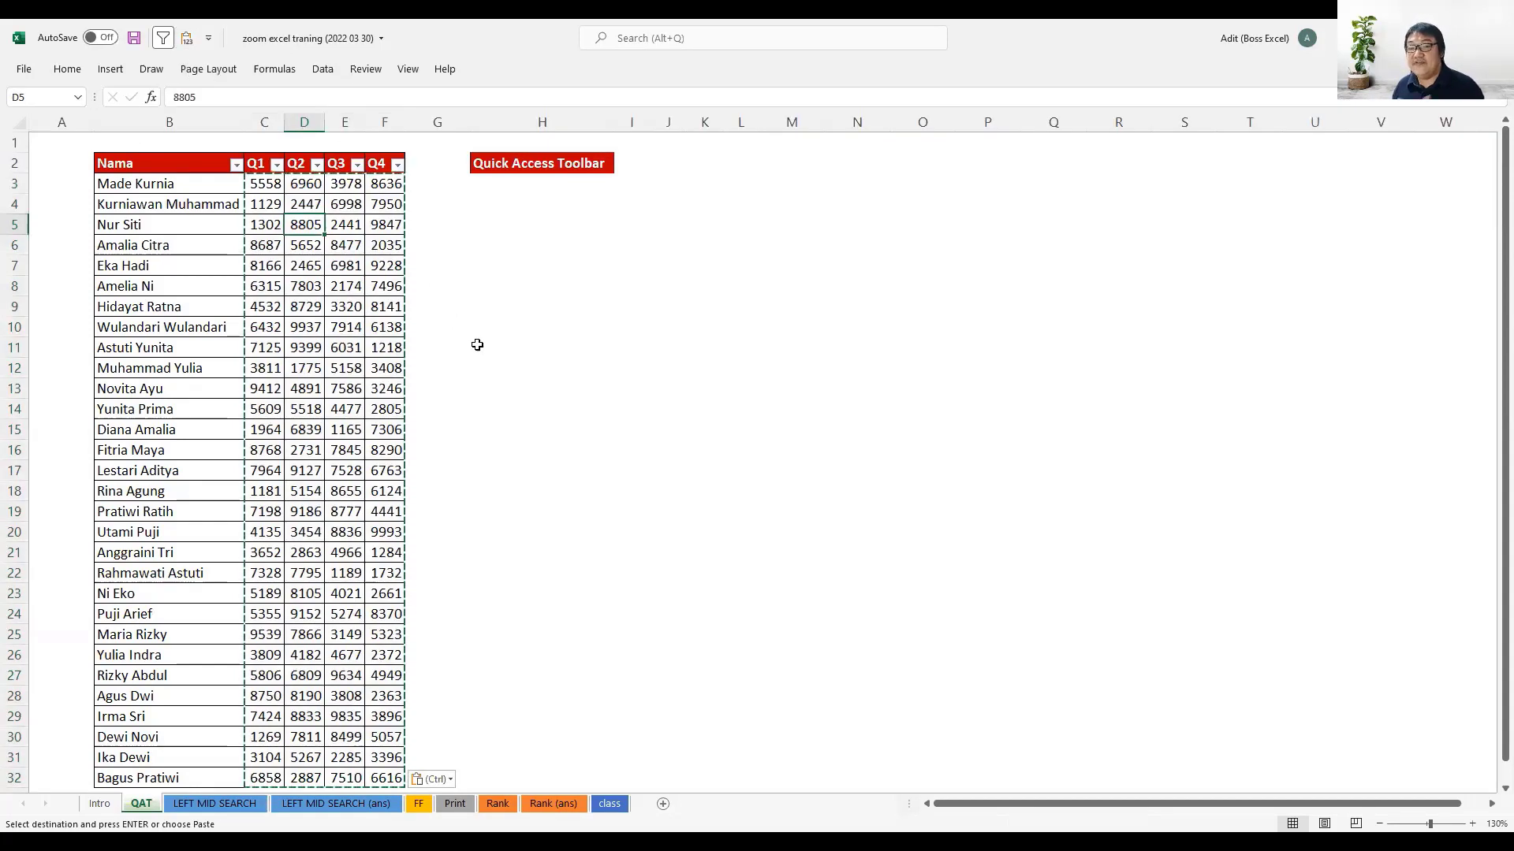
{"action": "key", "text": "Escape"}
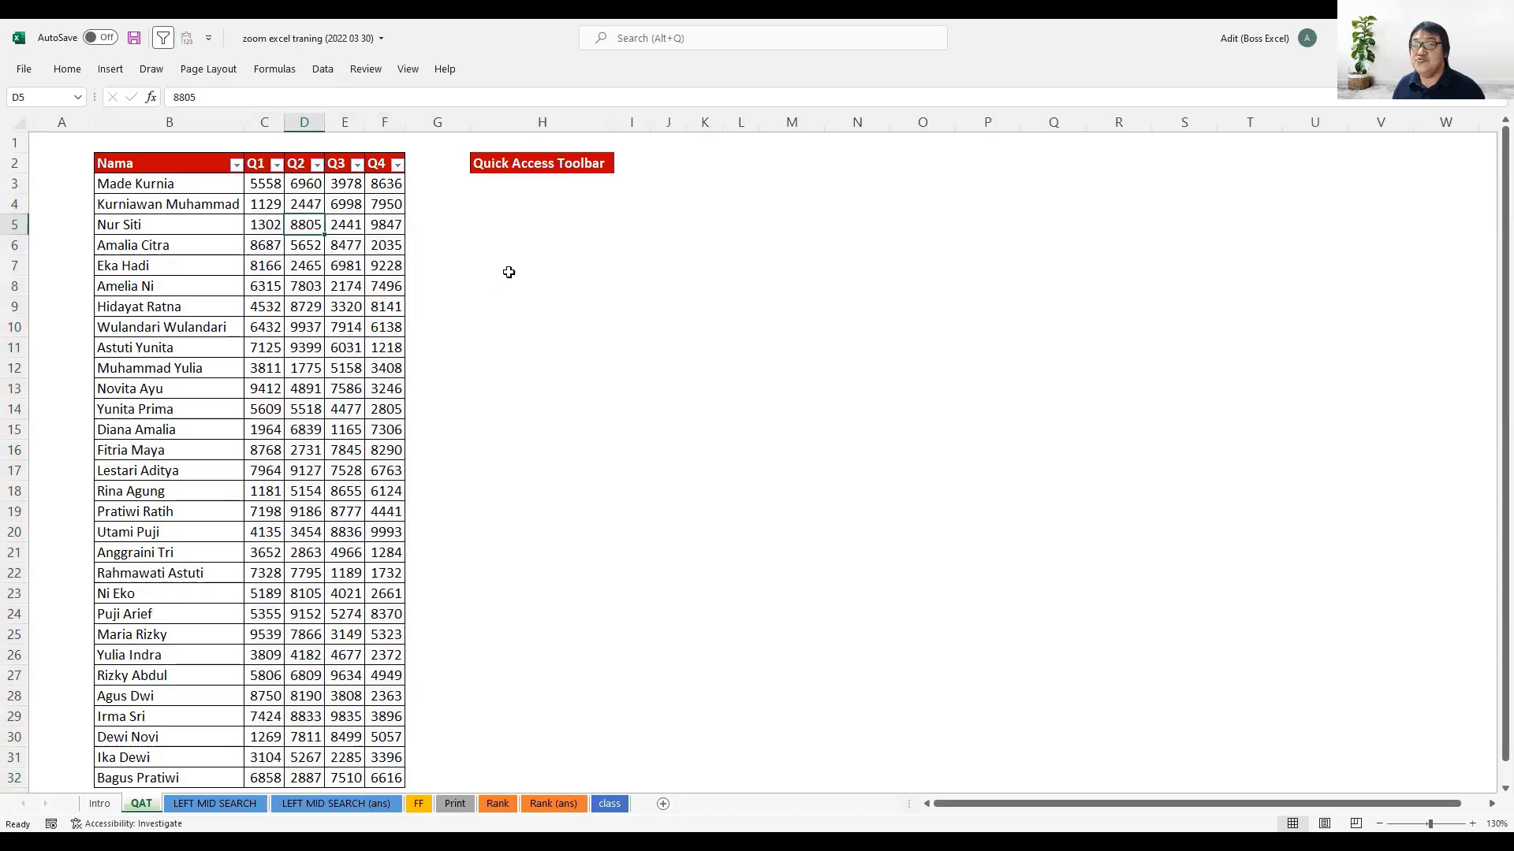
- Enter the text "Nama" in cell H5
{"action": "left_click", "coordinate": [510, 216]}
{"action": "type", "text": "Nama"}
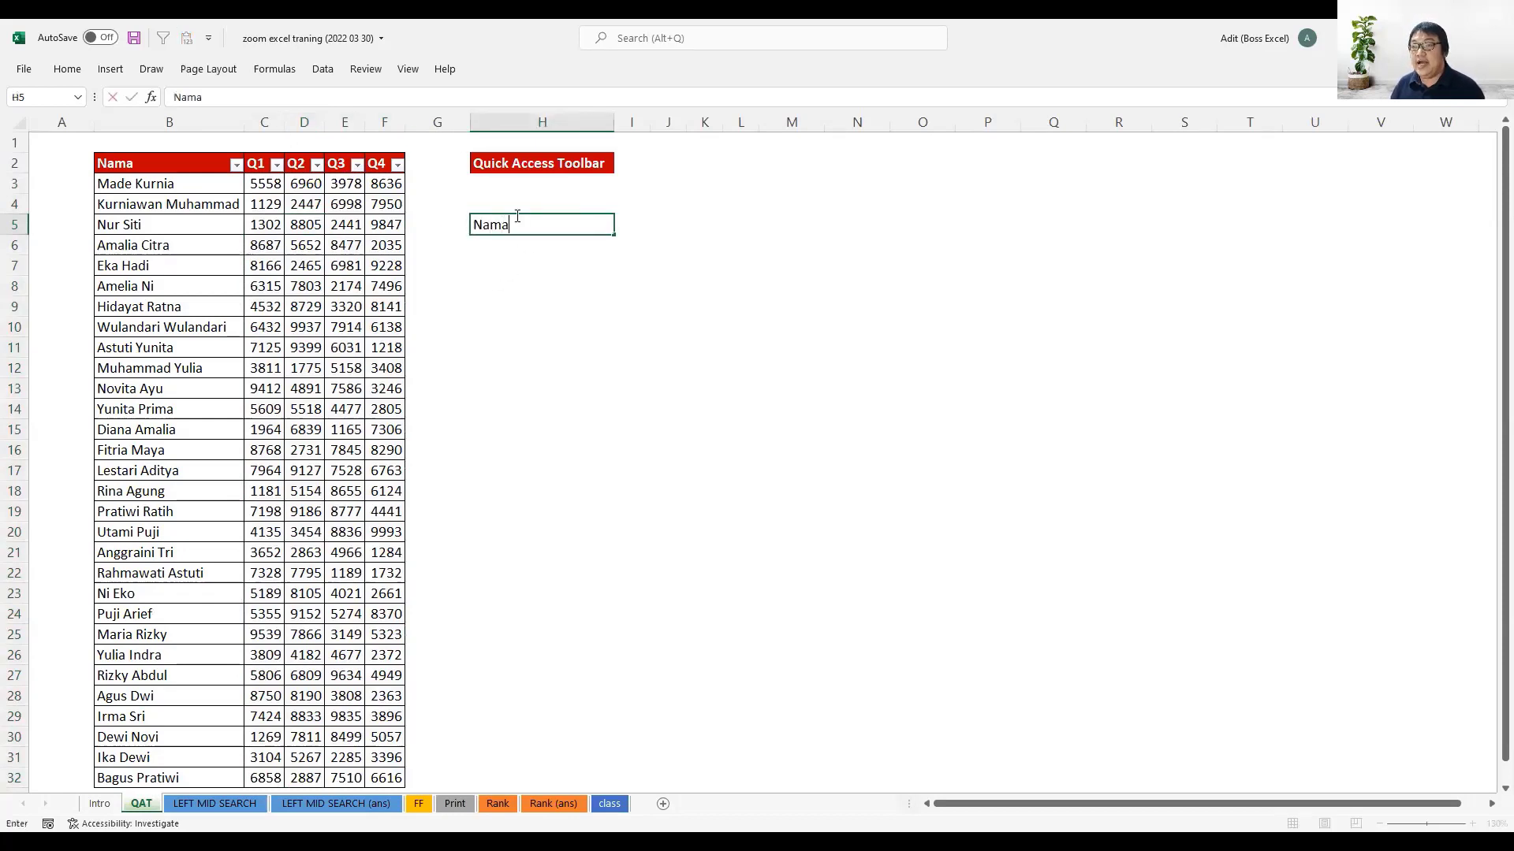
{"action": "key", "text": "Return"}
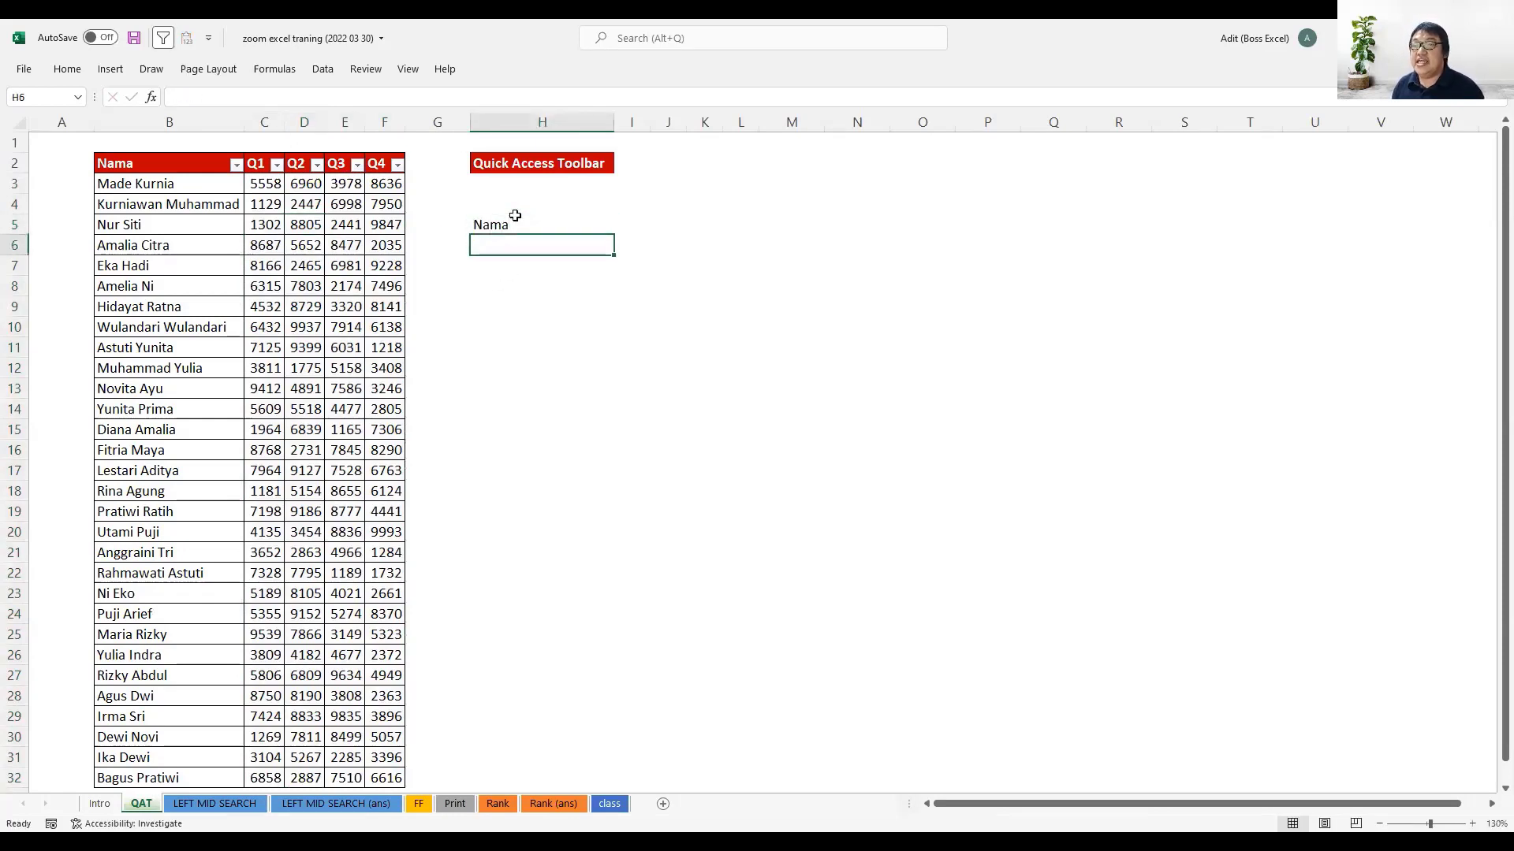
- Copy the red header formatting from cell B2 to cell H5 with Format Painter
{"action": "left_click", "coordinate": [199, 158]}
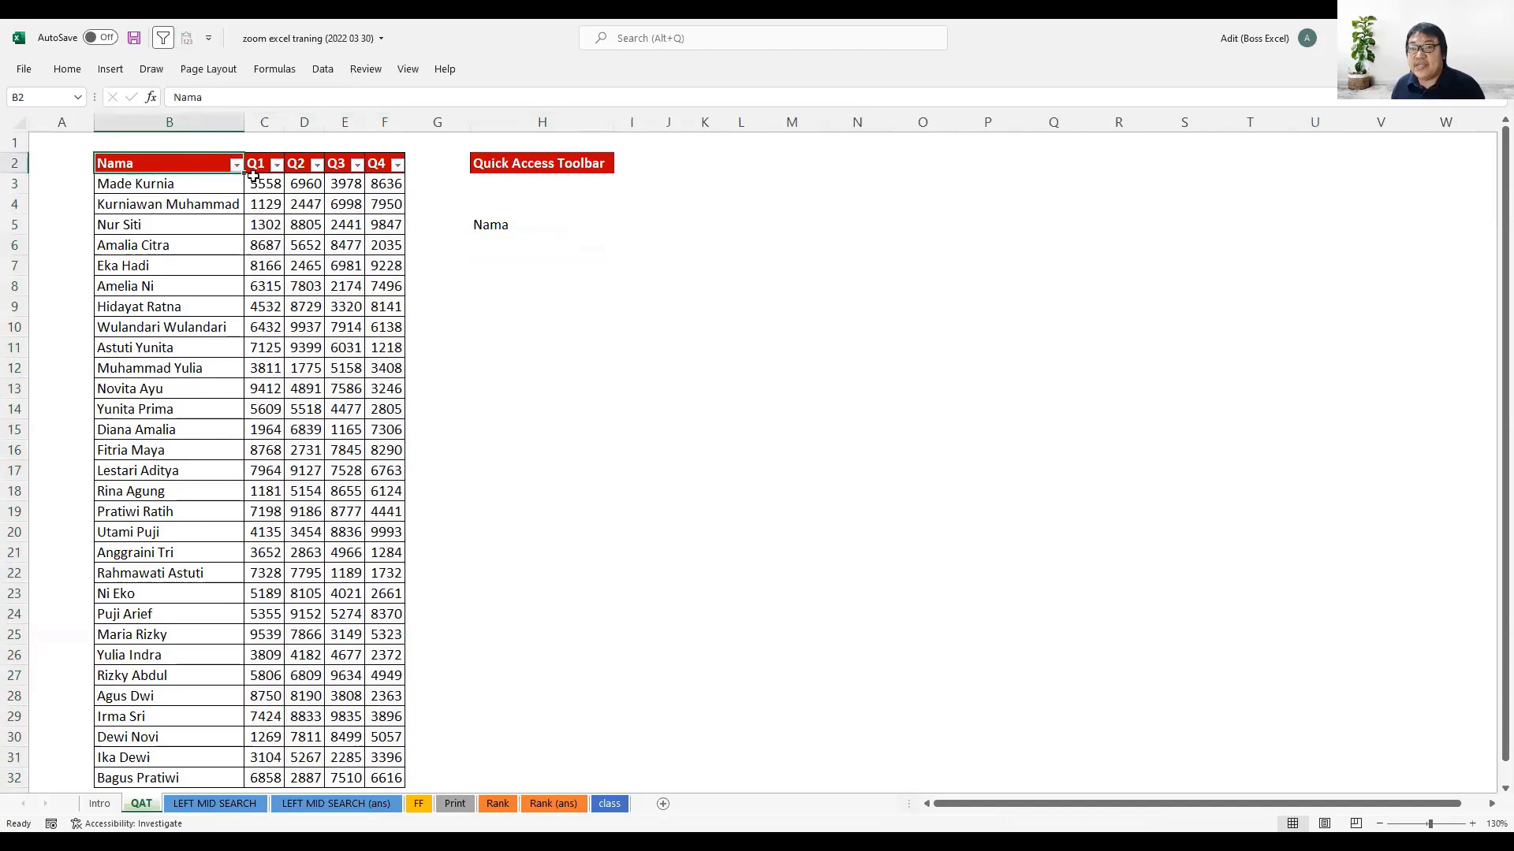
{"action": "left_click", "coordinate": [68, 69]}
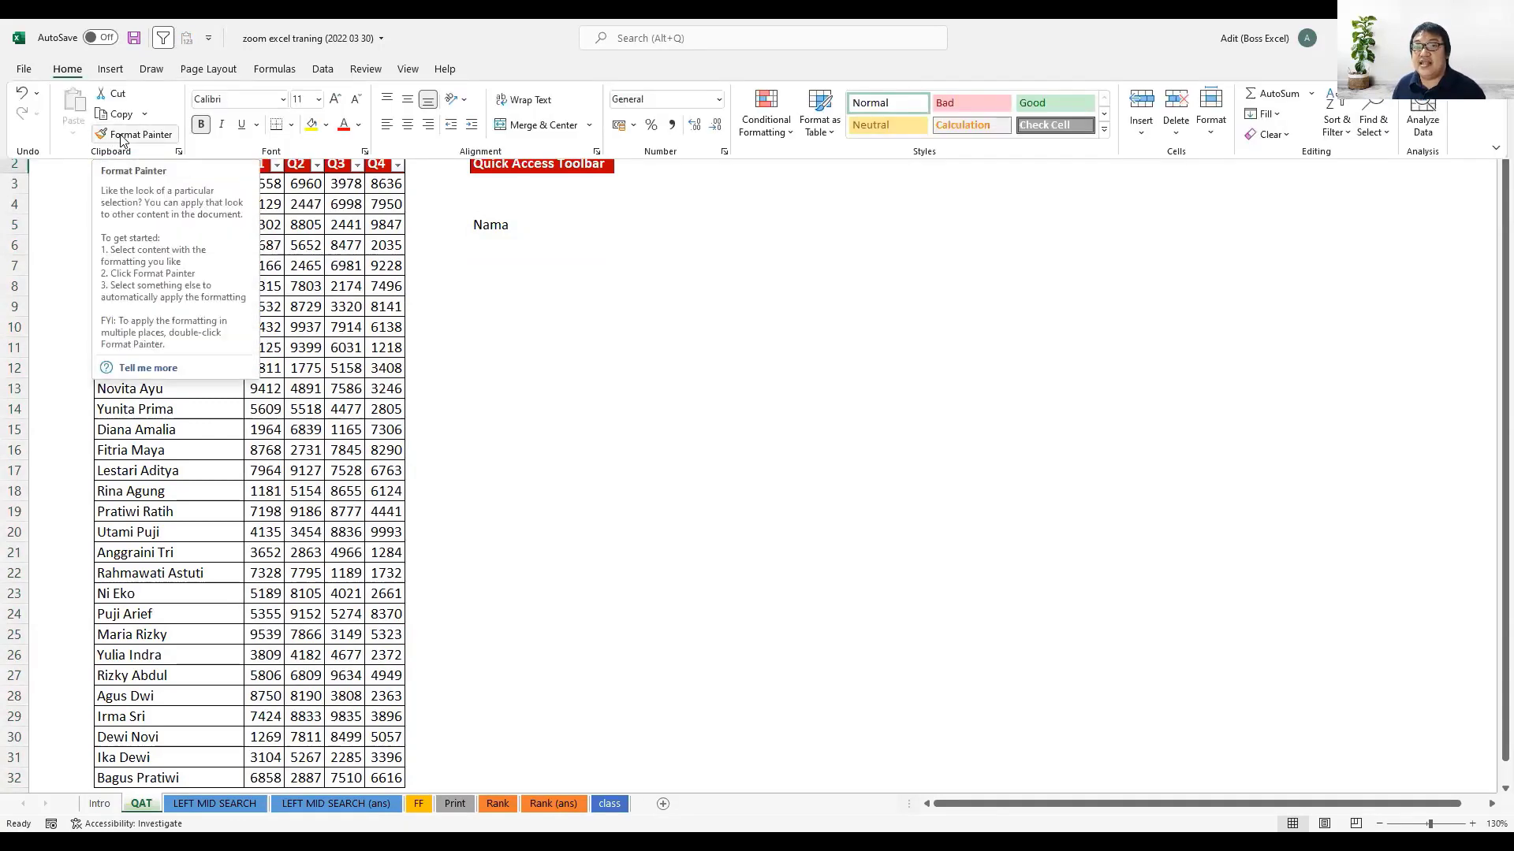
{"action": "left_click", "coordinate": [121, 135]}
{"action": "left_click", "coordinate": [494, 227]}
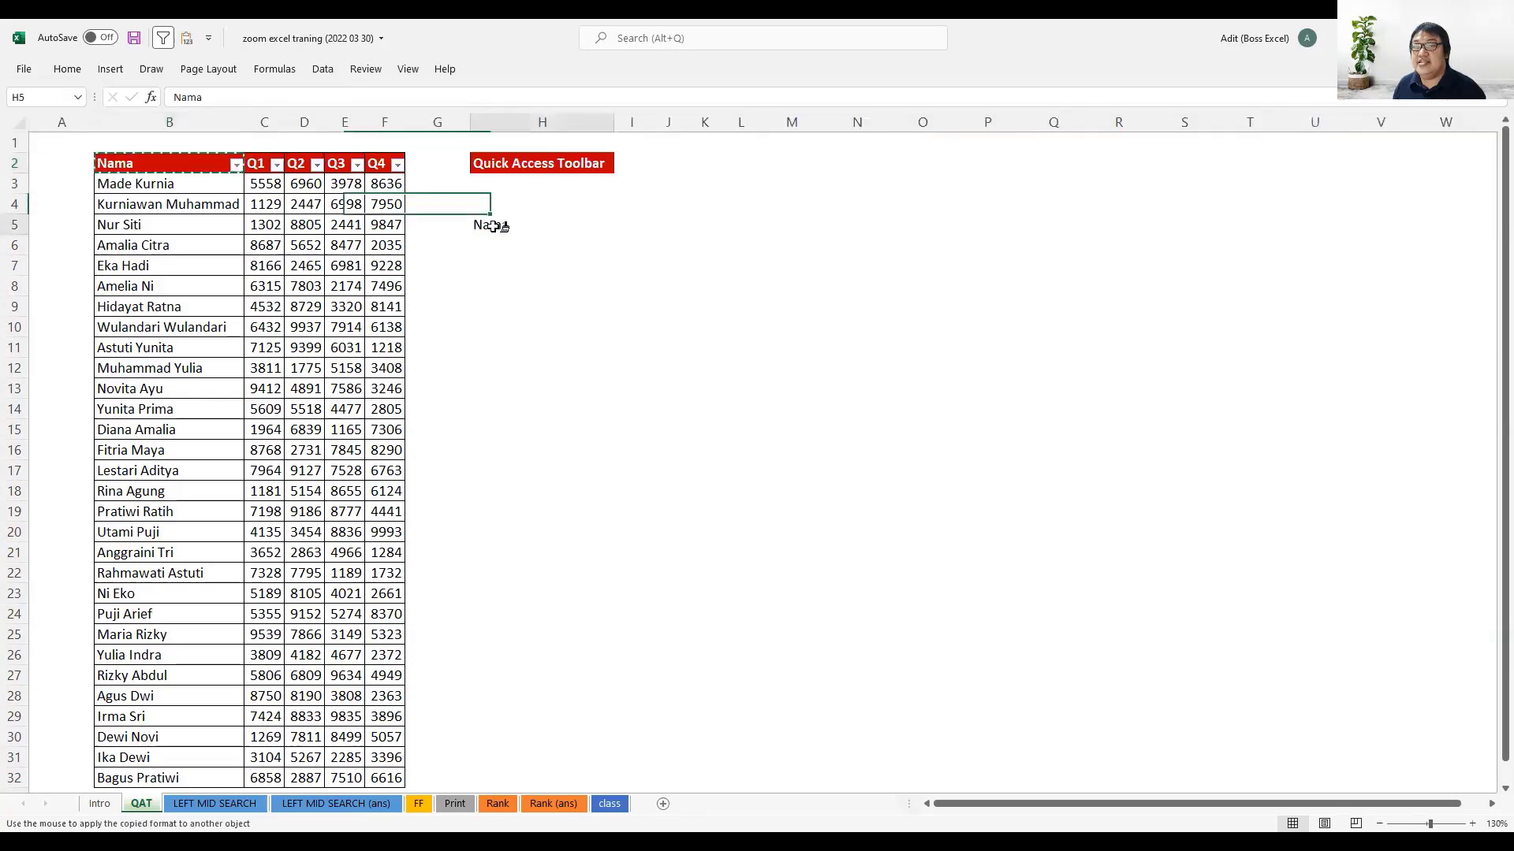
{"action": "left_click", "coordinate": [494, 227]}
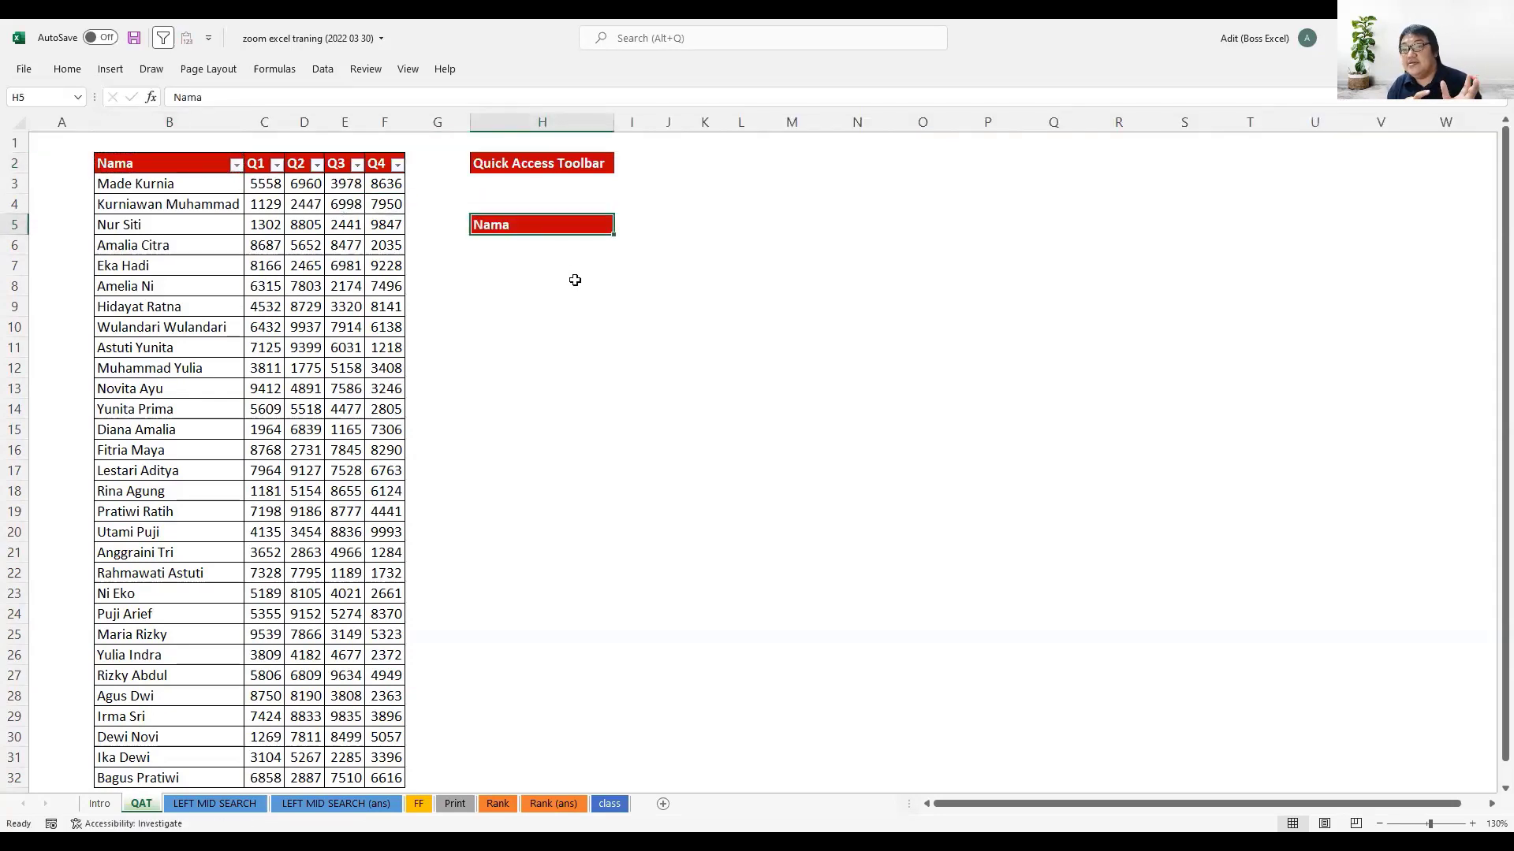
- Add the Format Painter command to the Quick Access Toolbar
{"action": "left_click", "coordinate": [68, 69]}
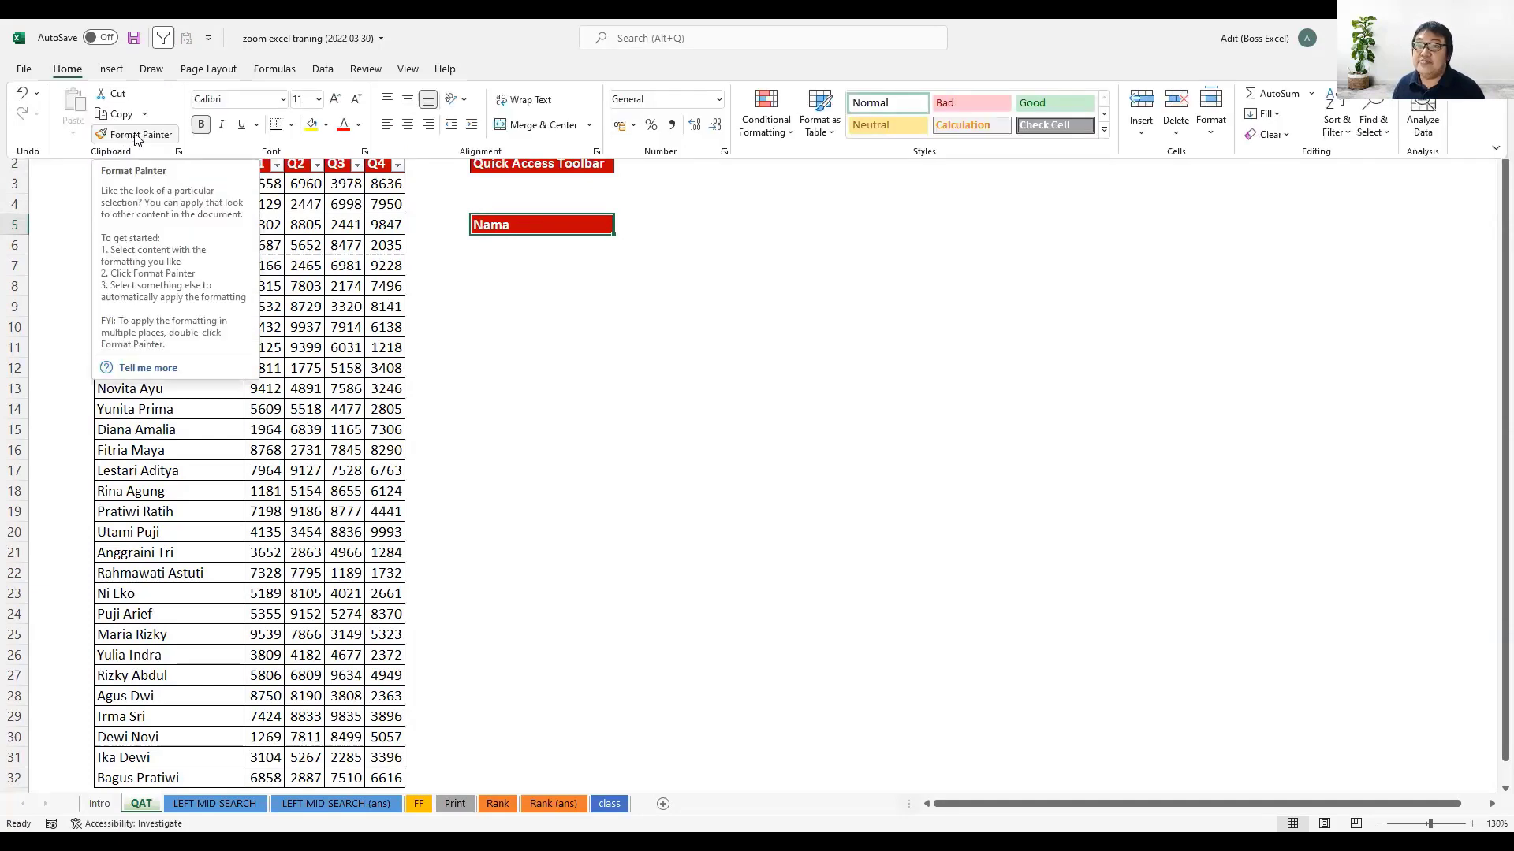
{"action": "right_click", "coordinate": [136, 139]}
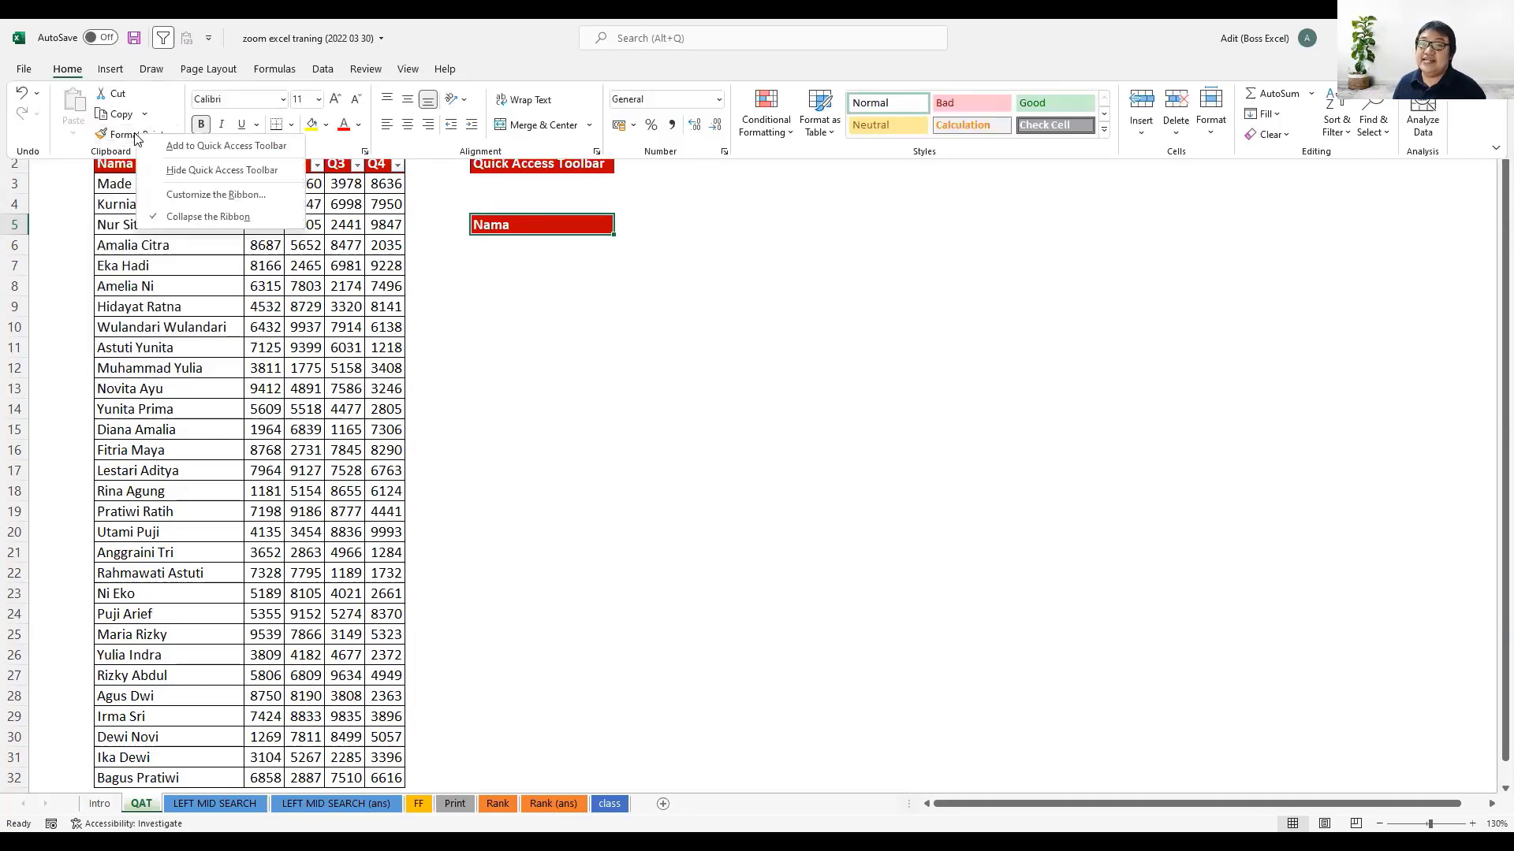
{"action": "left_click", "coordinate": [213, 148]}
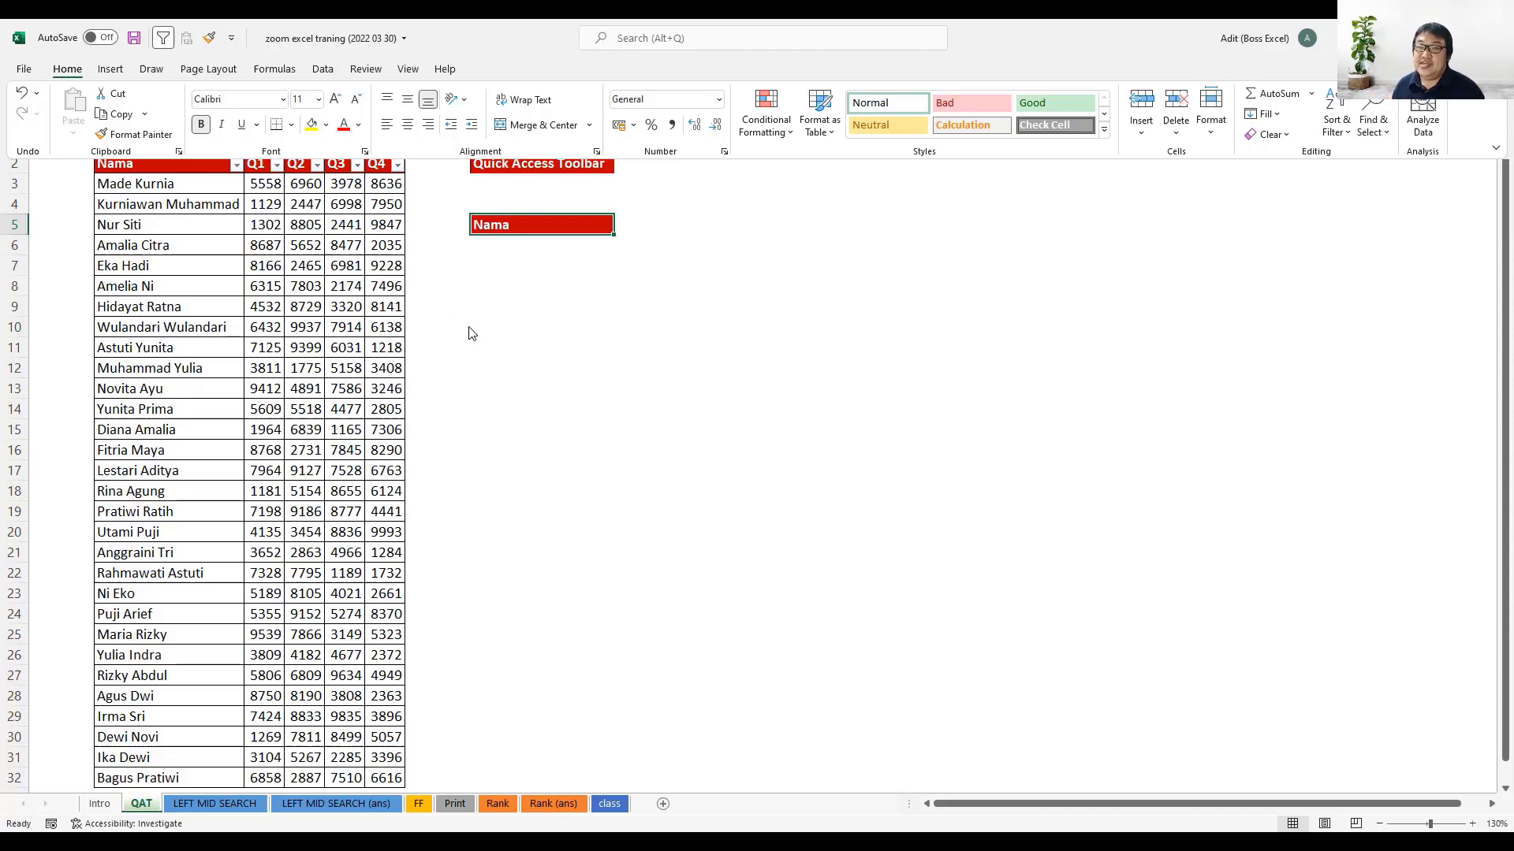
- Enter the text "Nama" in cell H8
{"action": "left_click", "coordinate": [499, 282]}
{"action": "type", "text": "Nama"}
{"action": "key", "text": "Return"}
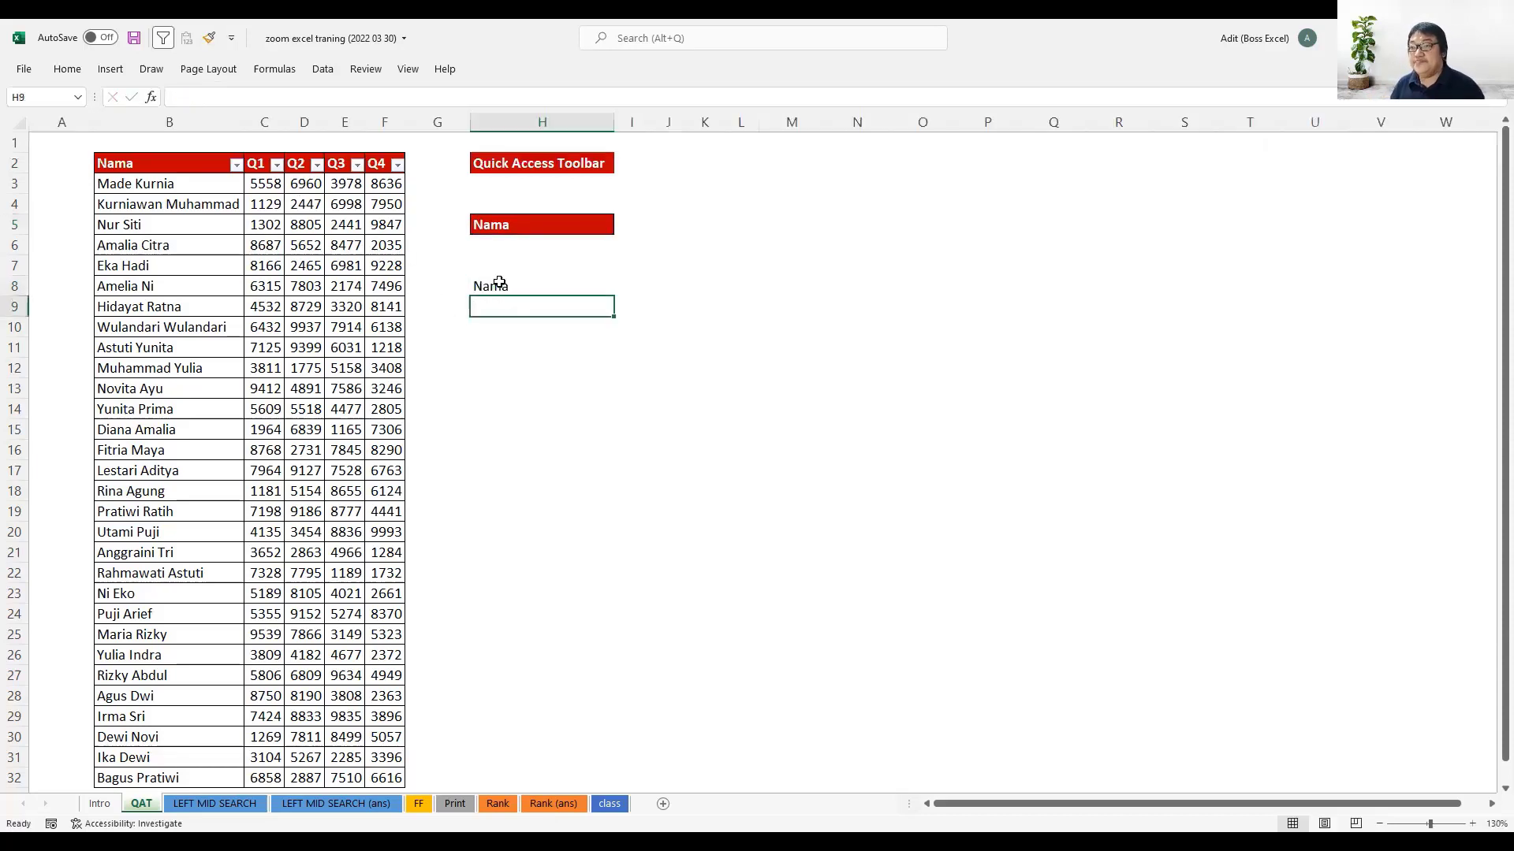
- Copy the red header formatting from cell B2 to cell H8 using Format Painter from the Quick Access Toolbar
{"action": "left_click", "coordinate": [162, 159]}
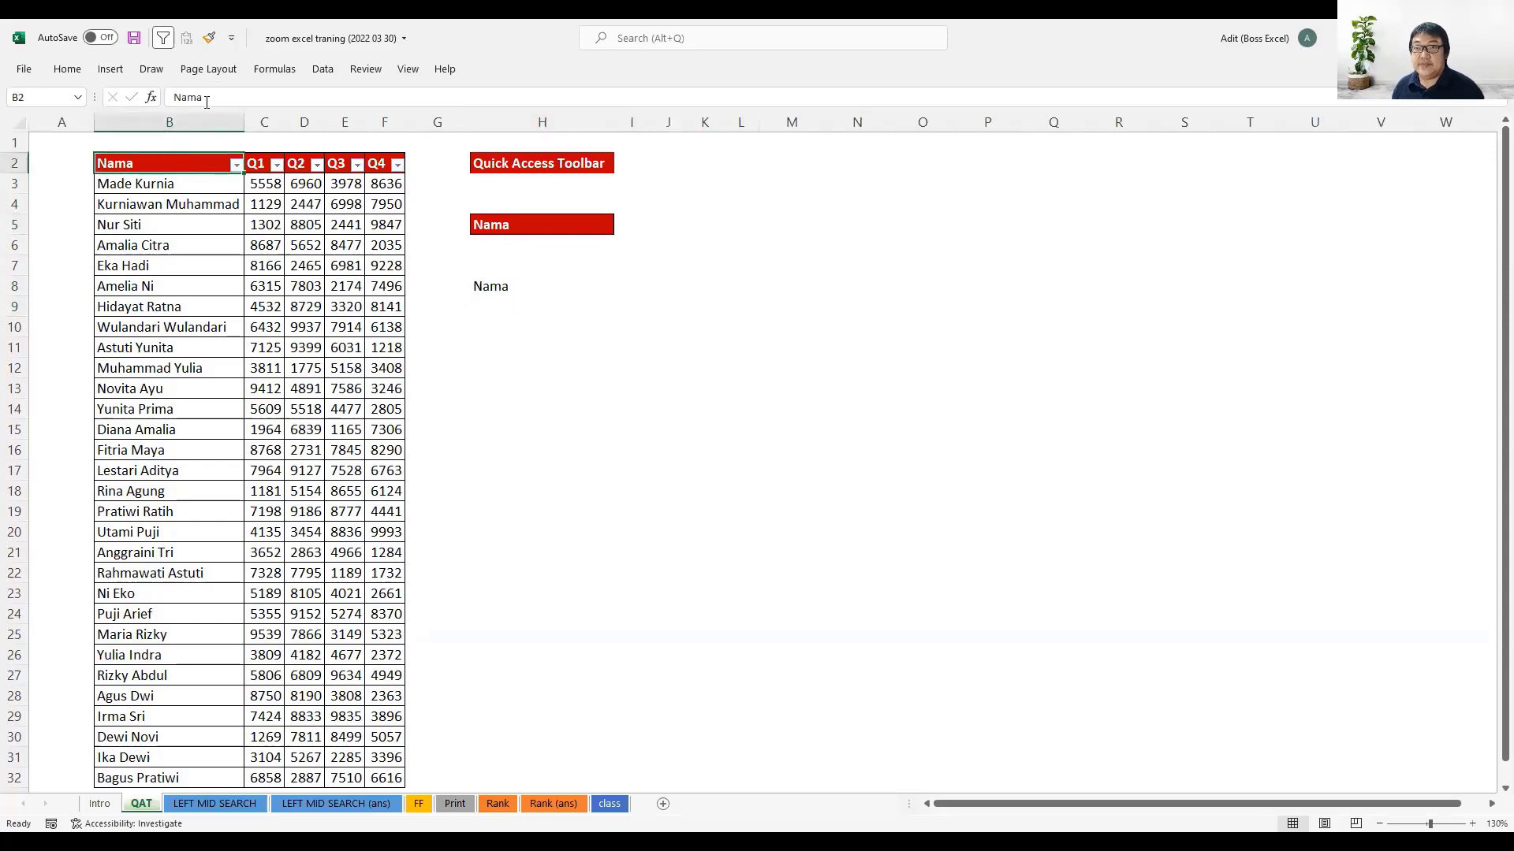
{"action": "left_click", "coordinate": [210, 39]}
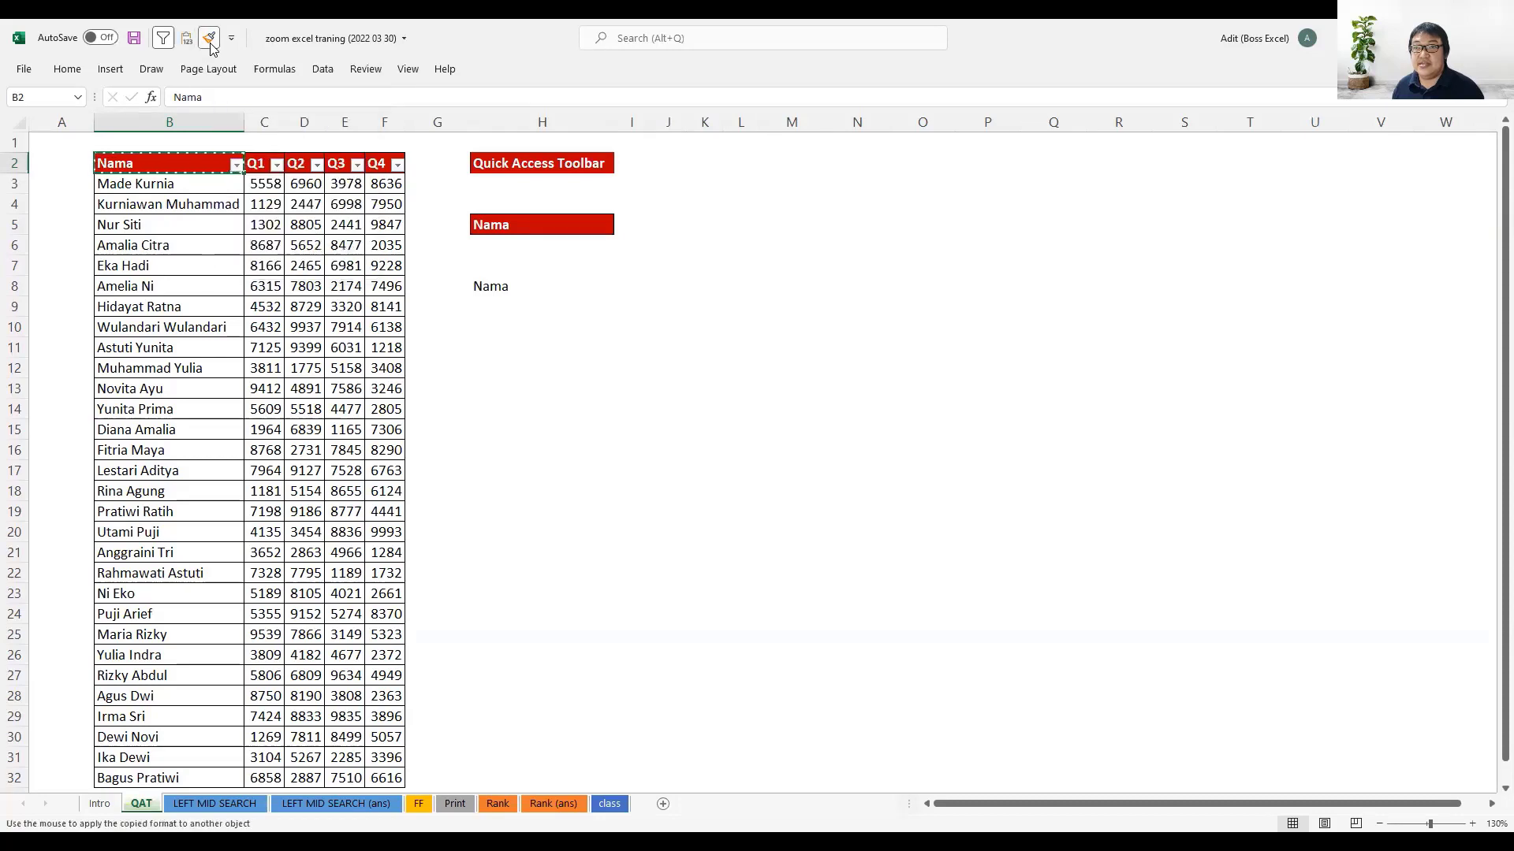
{"action": "left_click", "coordinate": [210, 41]}
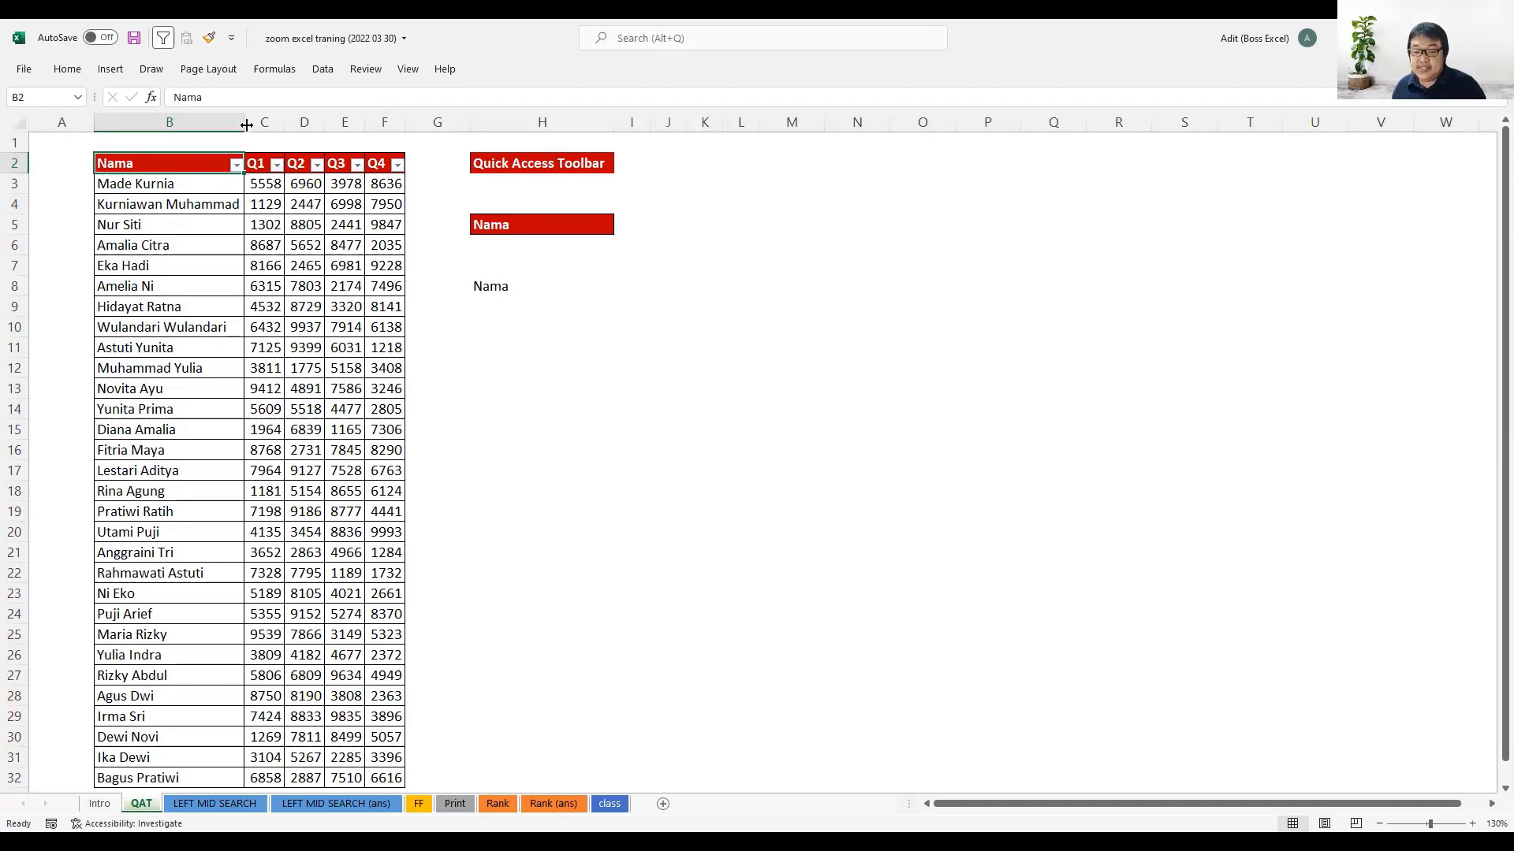
{"action": "key", "text": "alt"}
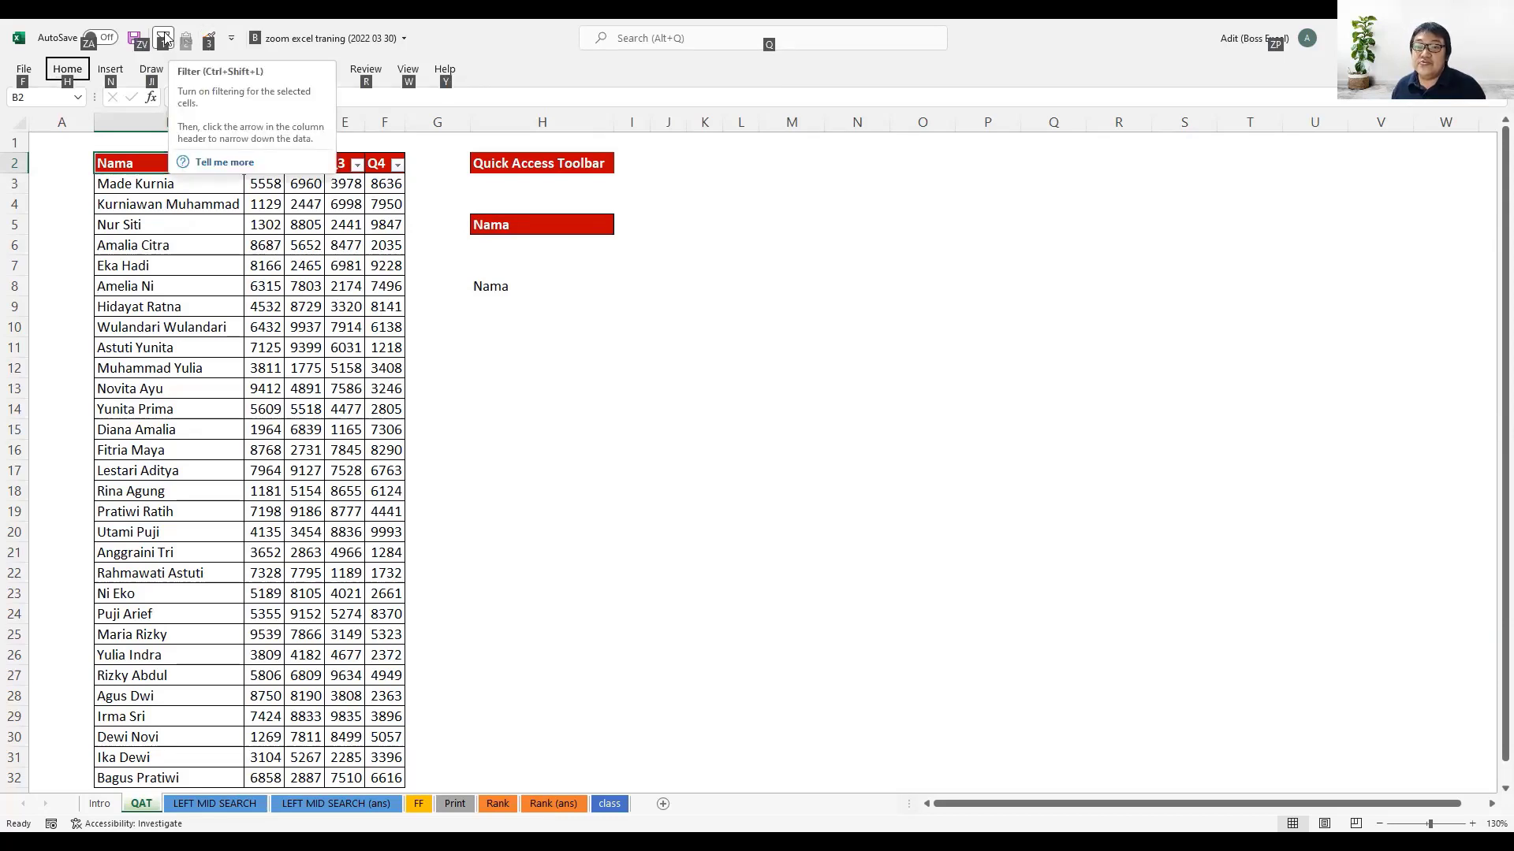
{"action": "left_click", "coordinate": [210, 41]}
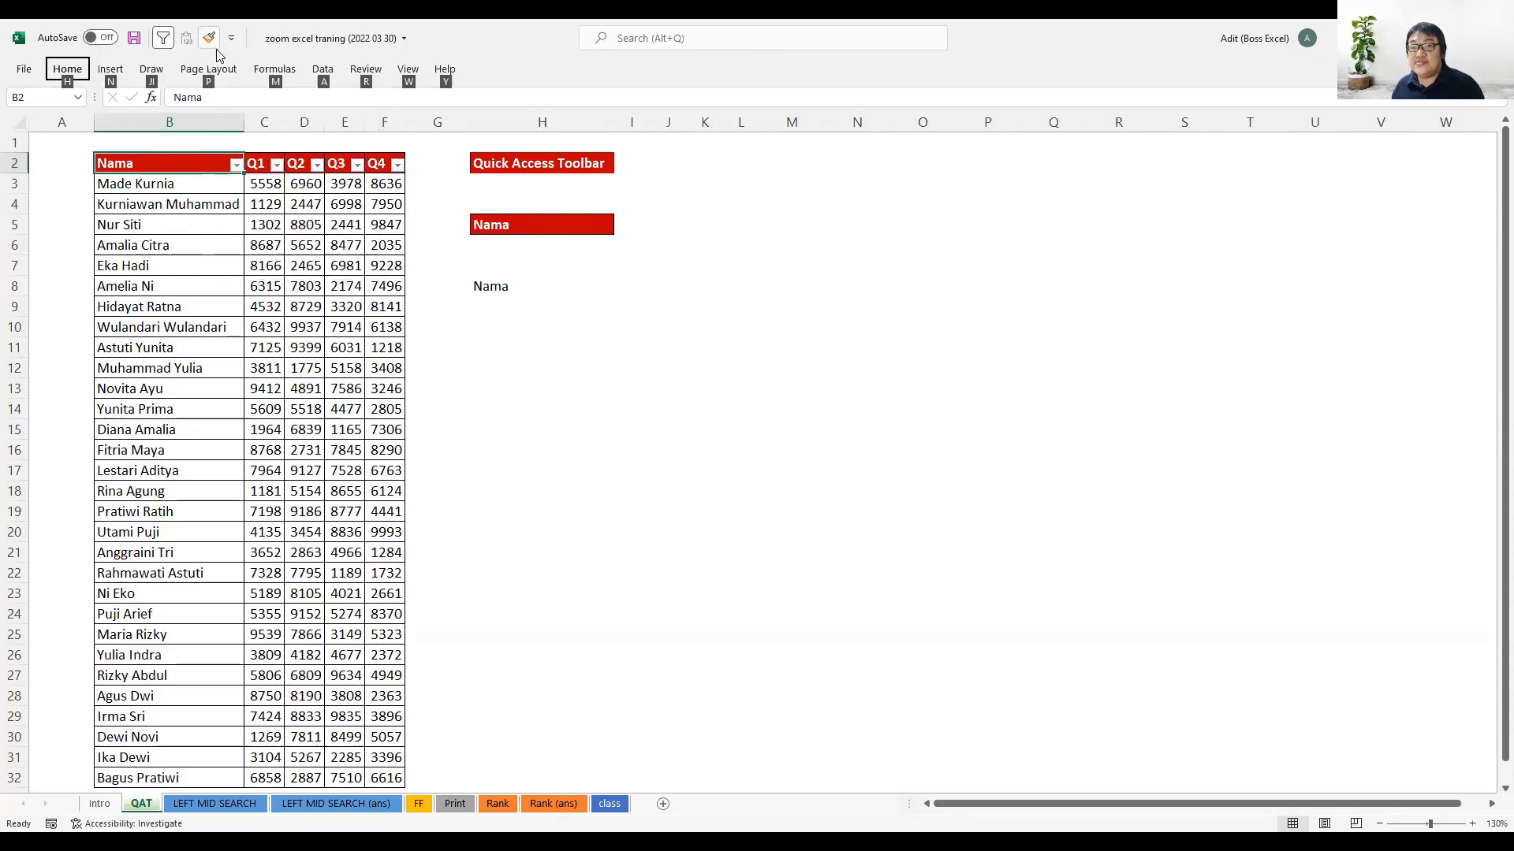
{"action": "left_click", "coordinate": [520, 286]}
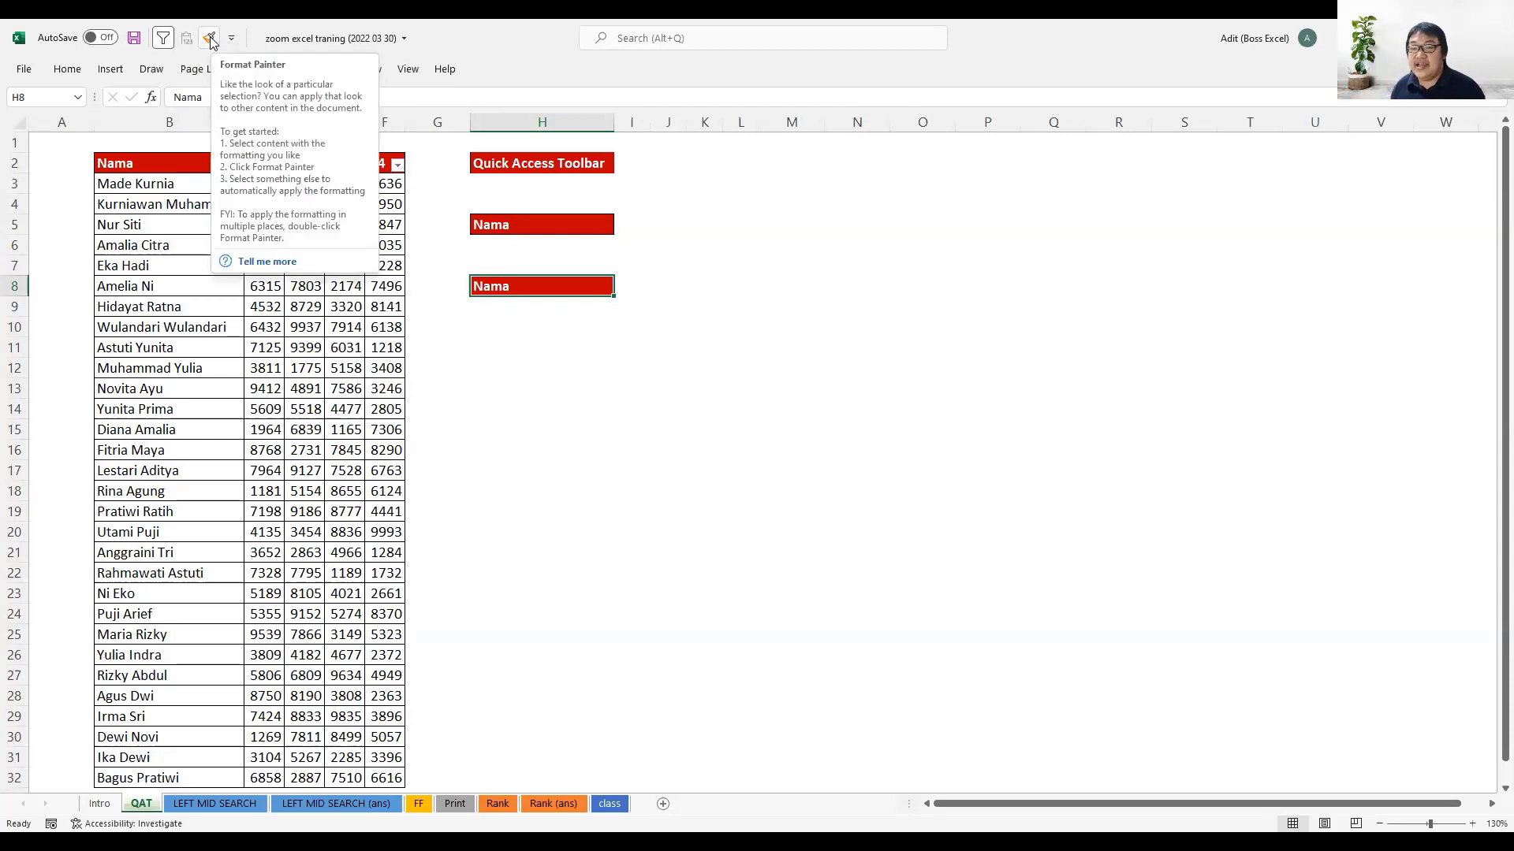
- Turn the header filters of the quarterly table off and back on twice, using the Quick Access Toolbar's Filter command to reapply them
{"action": "left_click", "coordinate": [543, 370]}
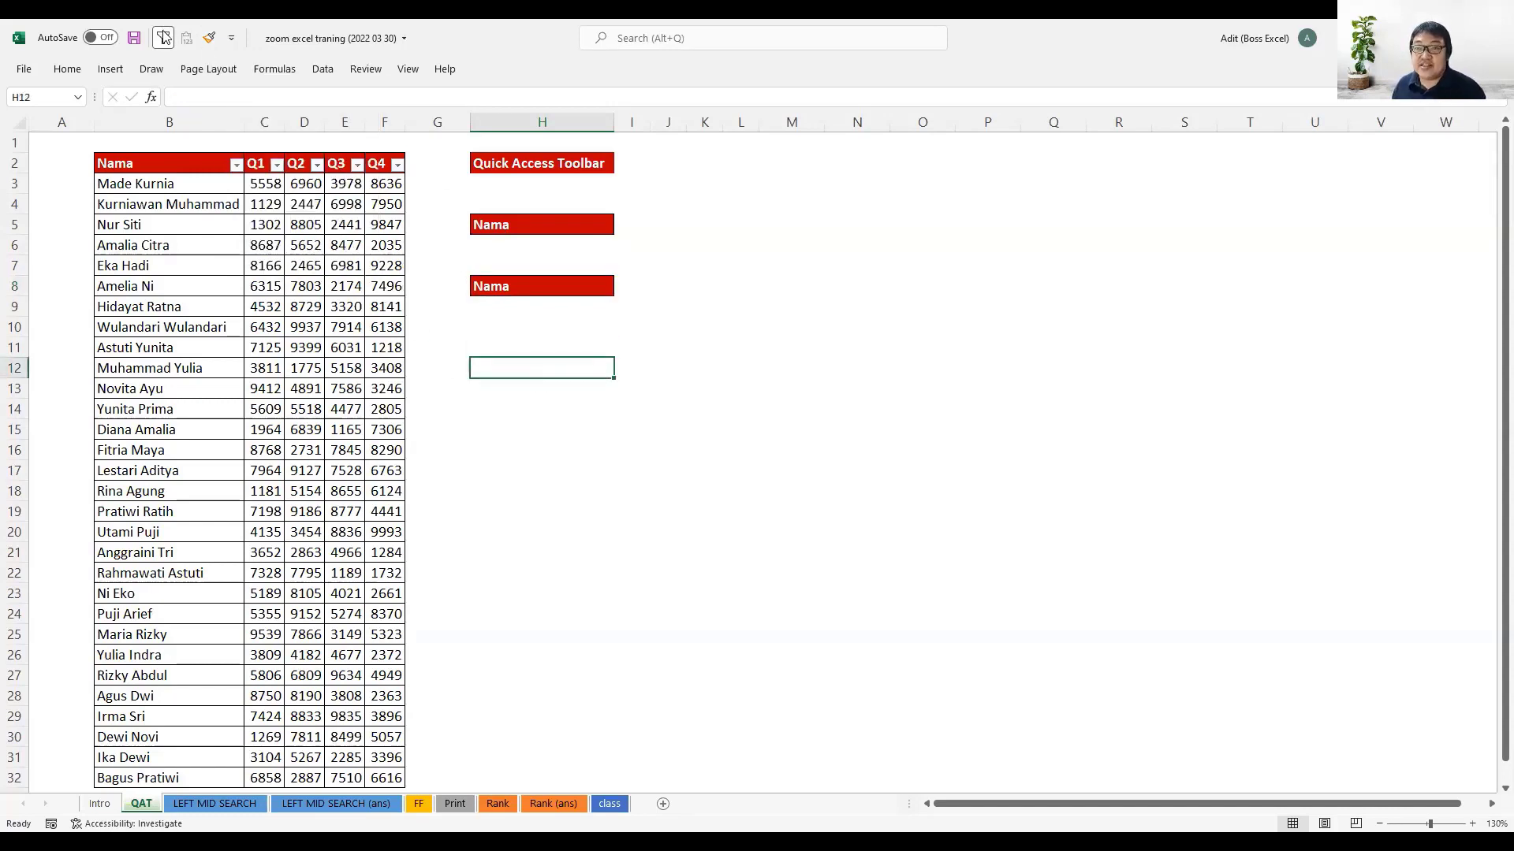
{"action": "left_click", "coordinate": [193, 244]}
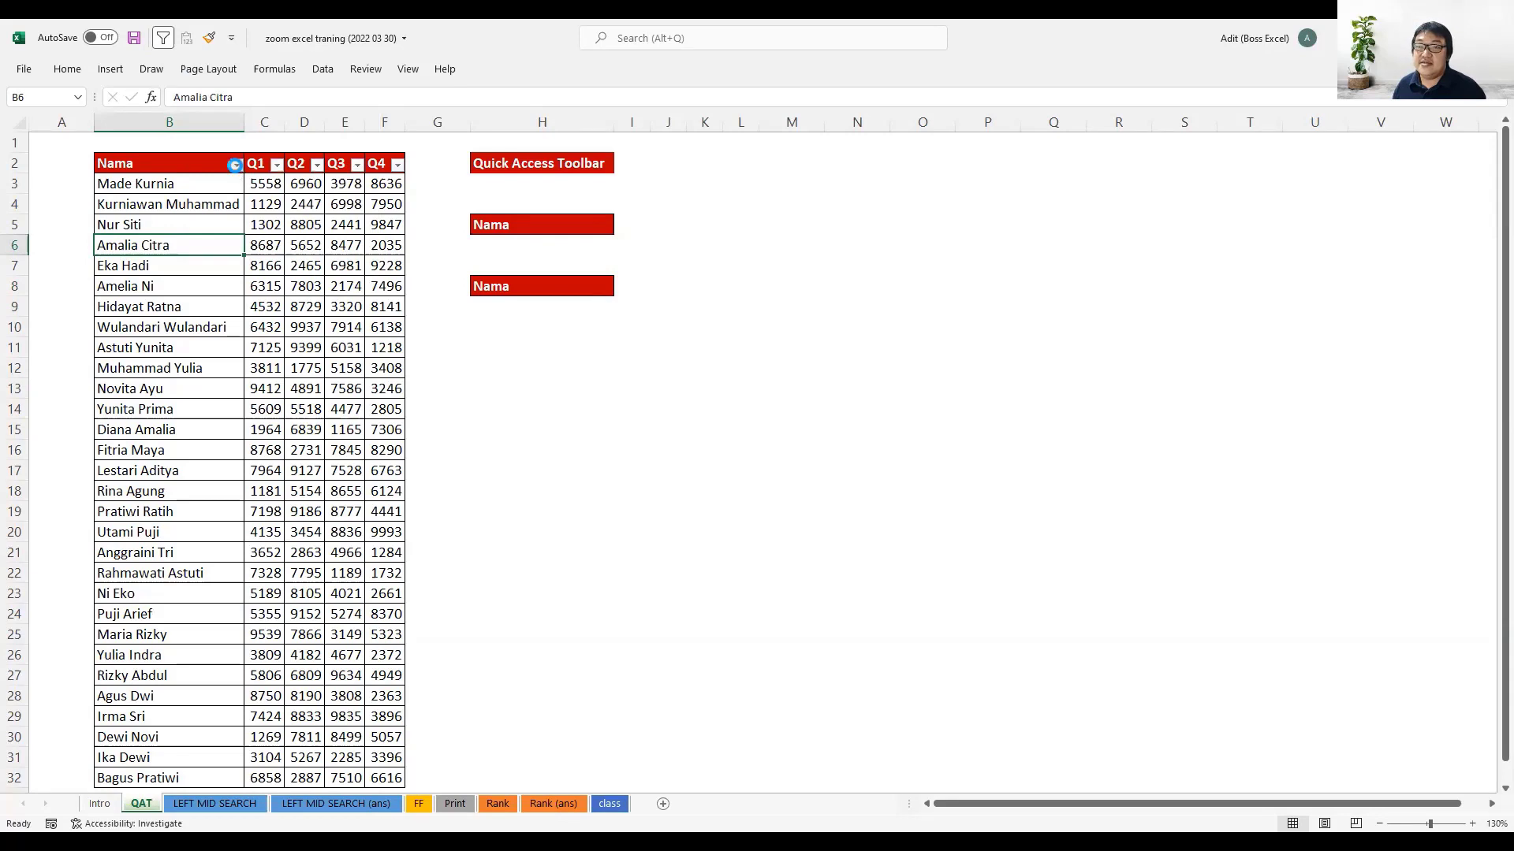
{"action": "left_click", "coordinate": [235, 165]}
{"action": "key", "text": "Escape"}
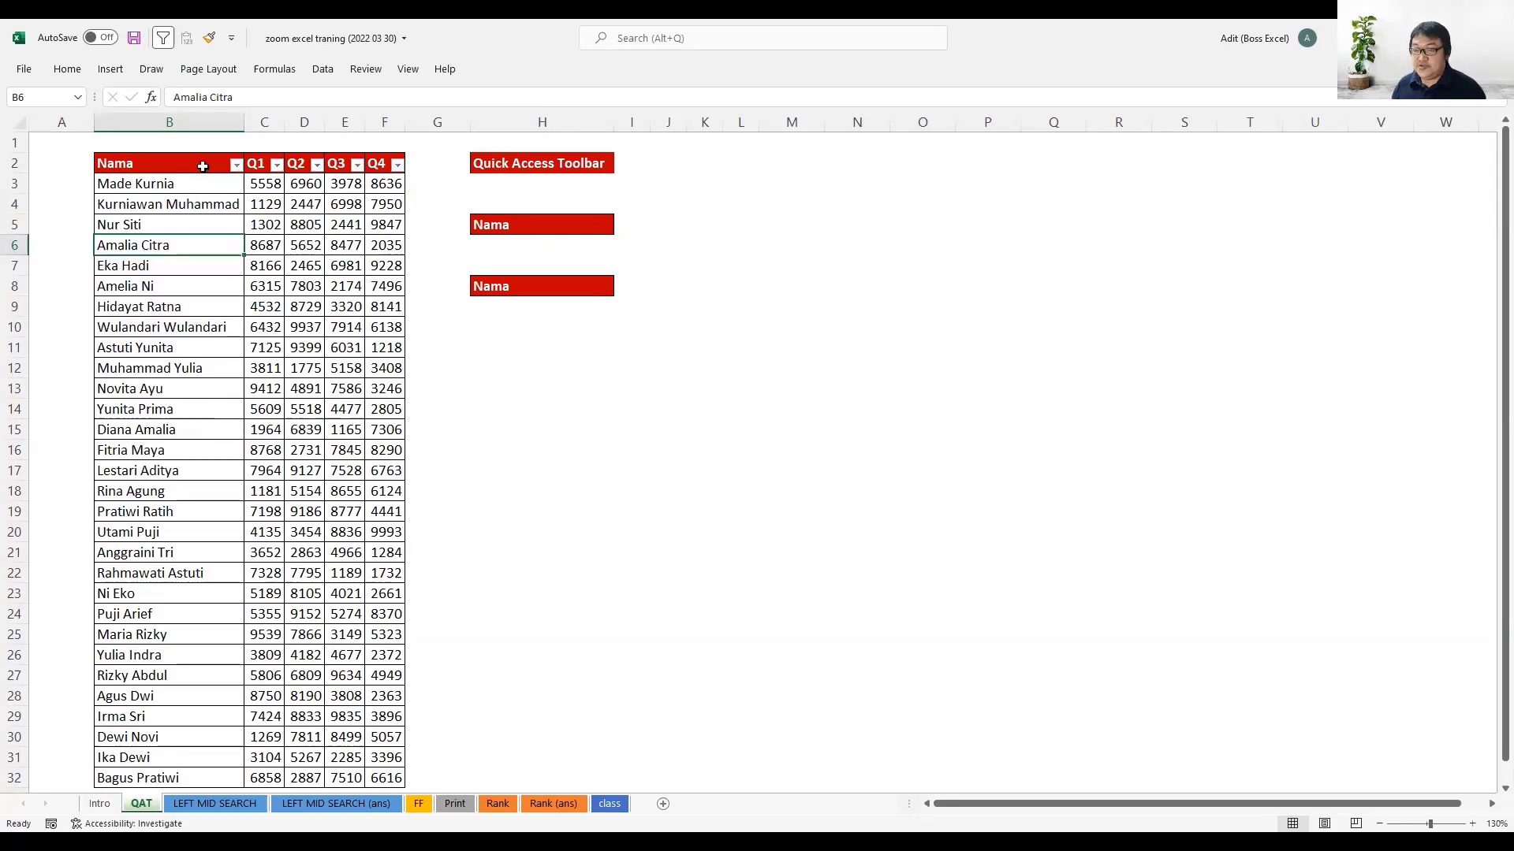
{"action": "key", "text": "ctrl+shift+l"}
{"action": "left_click", "coordinate": [210, 221]}
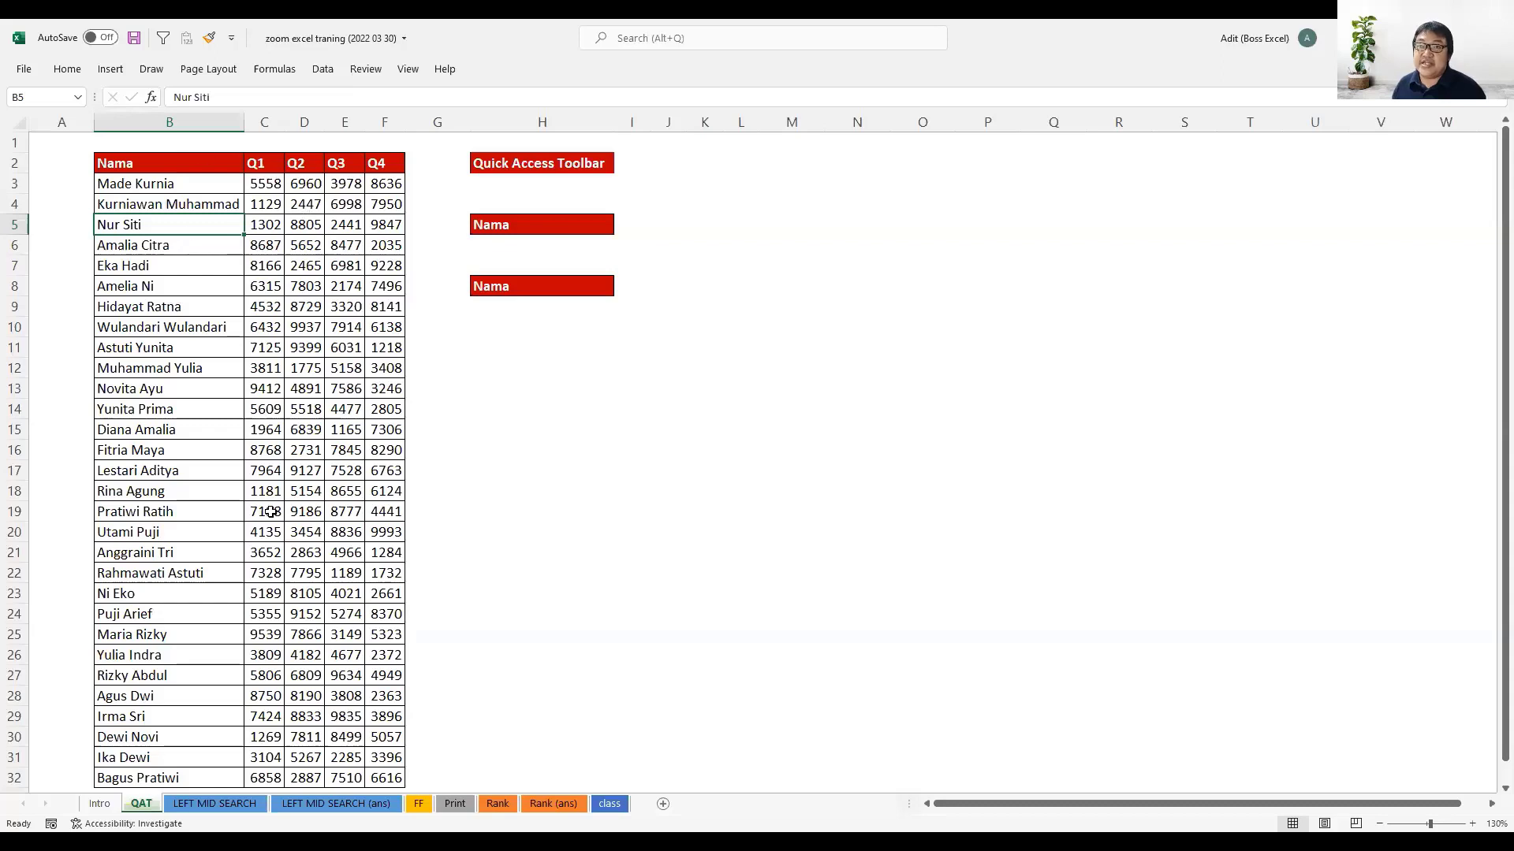
{"action": "left_click", "coordinate": [163, 38]}
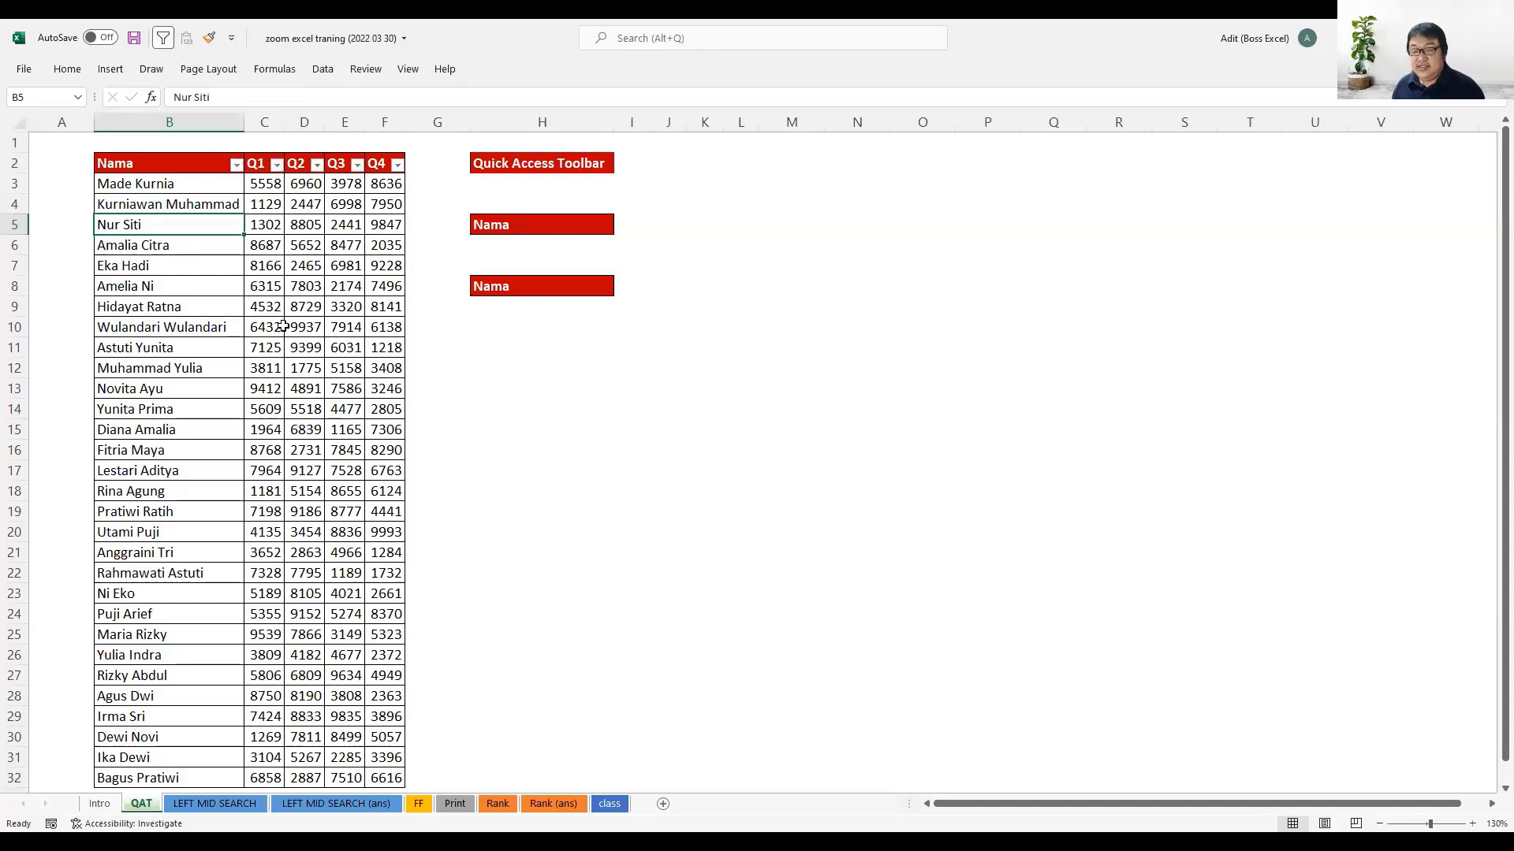
{"action": "key", "text": "ctrl+shift+l"}
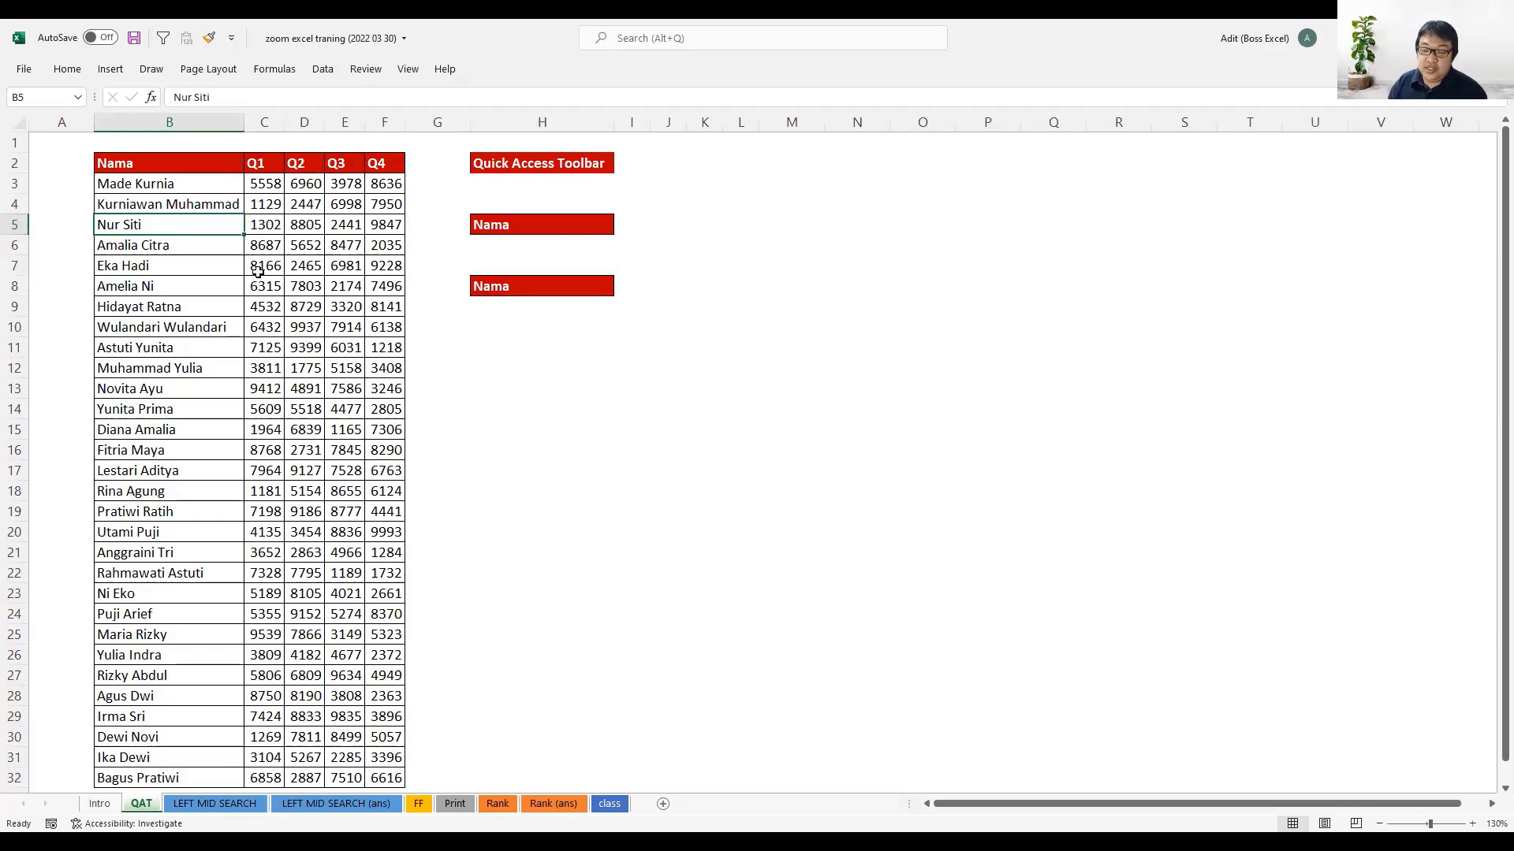
{"action": "key", "text": "alt"}
{"action": "key", "text": "1"}
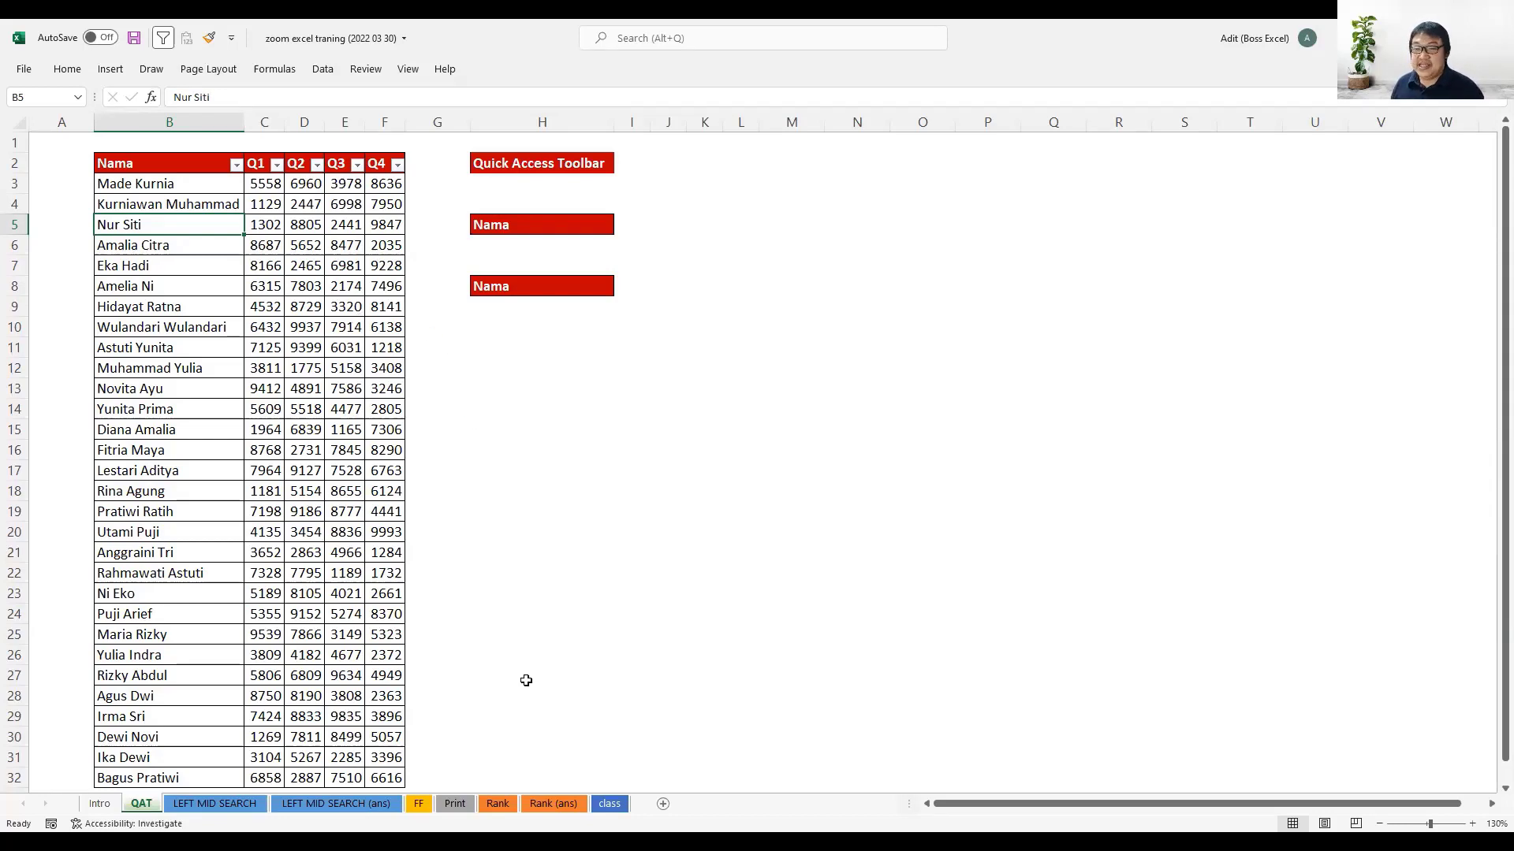
- Go to the LEFT MID SEARCH sheet and highlight the LEFT, MID and SEARCH headers and the Nama column entries
{"action": "left_click", "coordinate": [254, 804]}
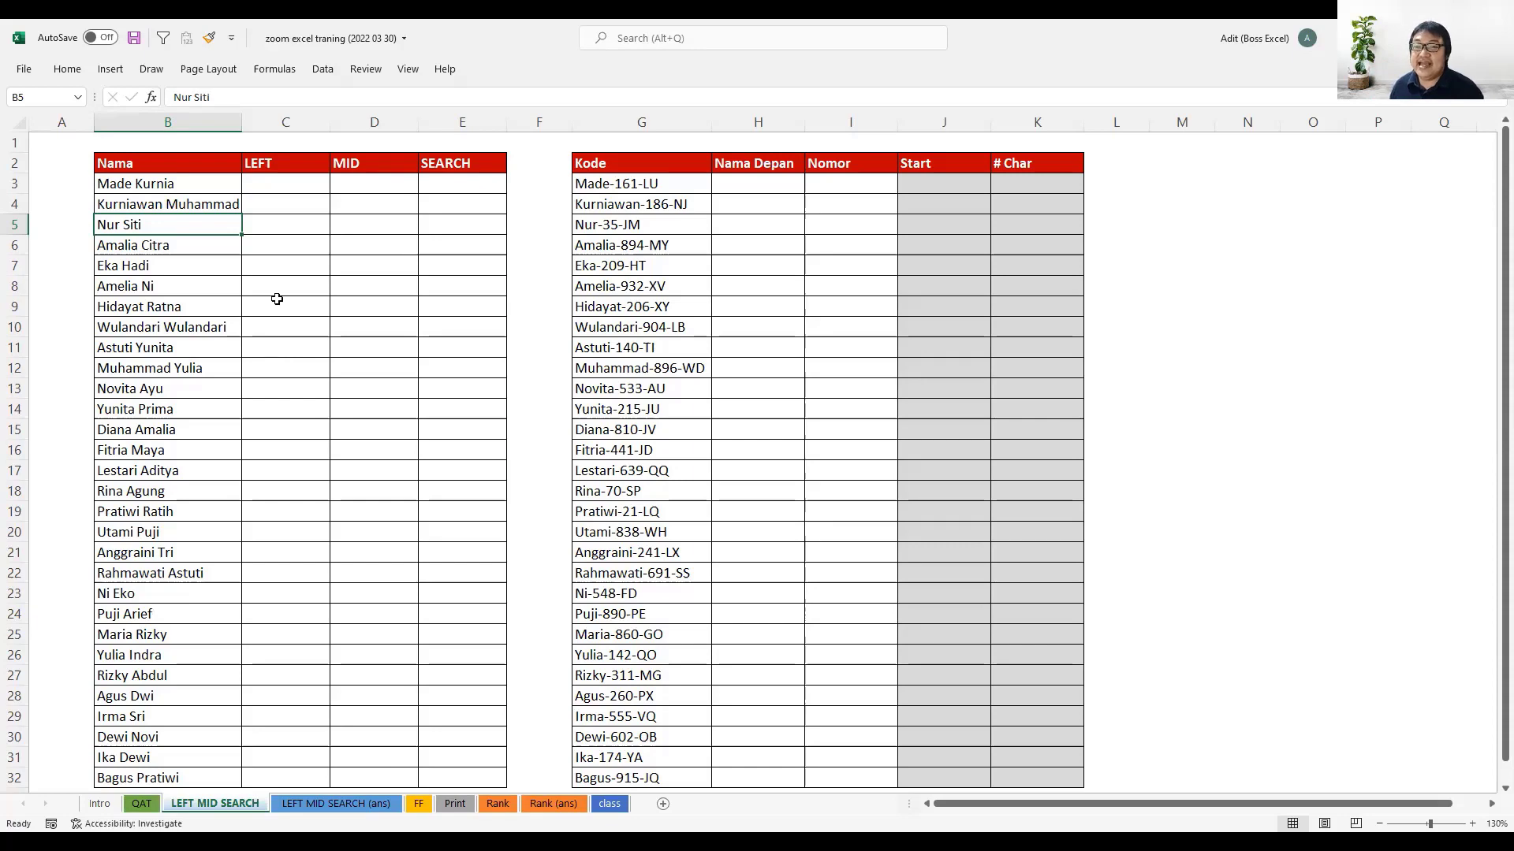
{"action": "left_click_drag", "start_coordinate": [300, 158], "coordinate": [439, 173]}
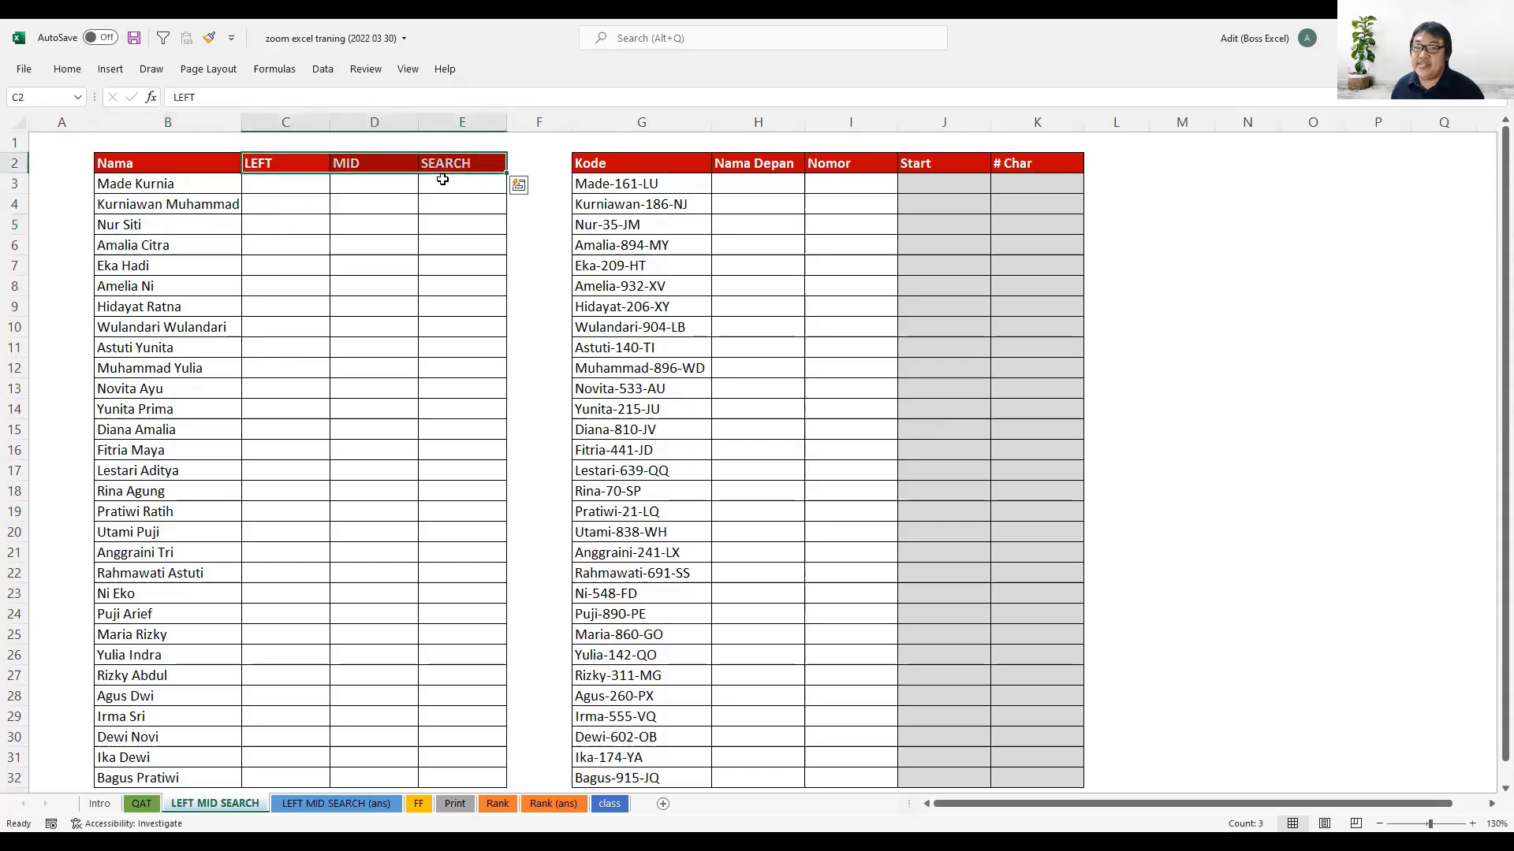
{"action": "left_click", "coordinate": [284, 191]}
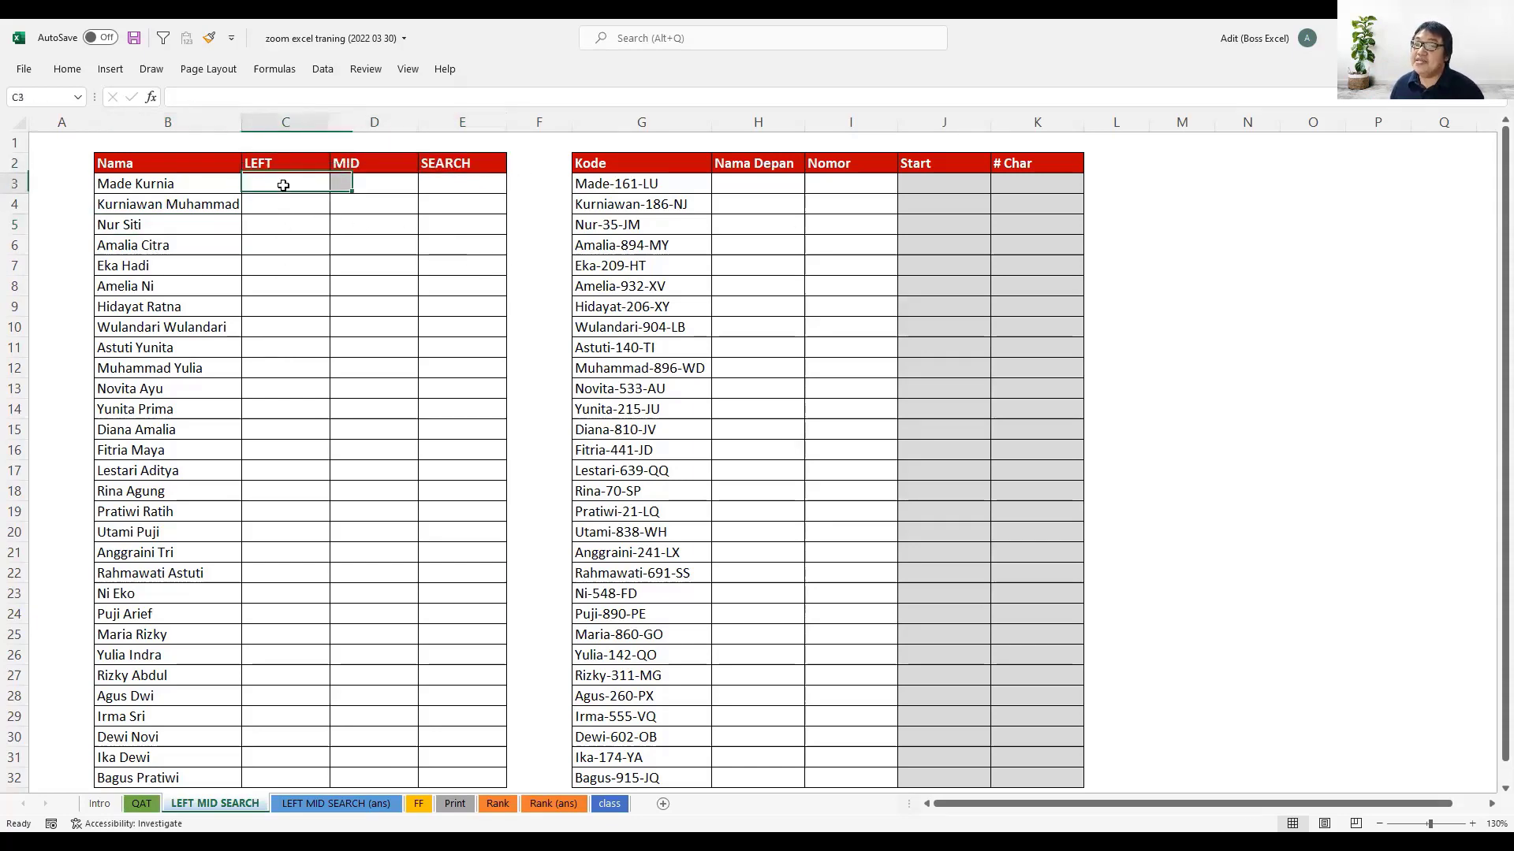
{"action": "left_click", "coordinate": [172, 192]}
{"action": "left_click_drag", "start_coordinate": [171, 192], "coordinate": [200, 770]}
- Enter the formula =LEFT(B3;3) in cell C3 to extract the first three characters of the name
{"action": "left_click", "coordinate": [305, 187]}
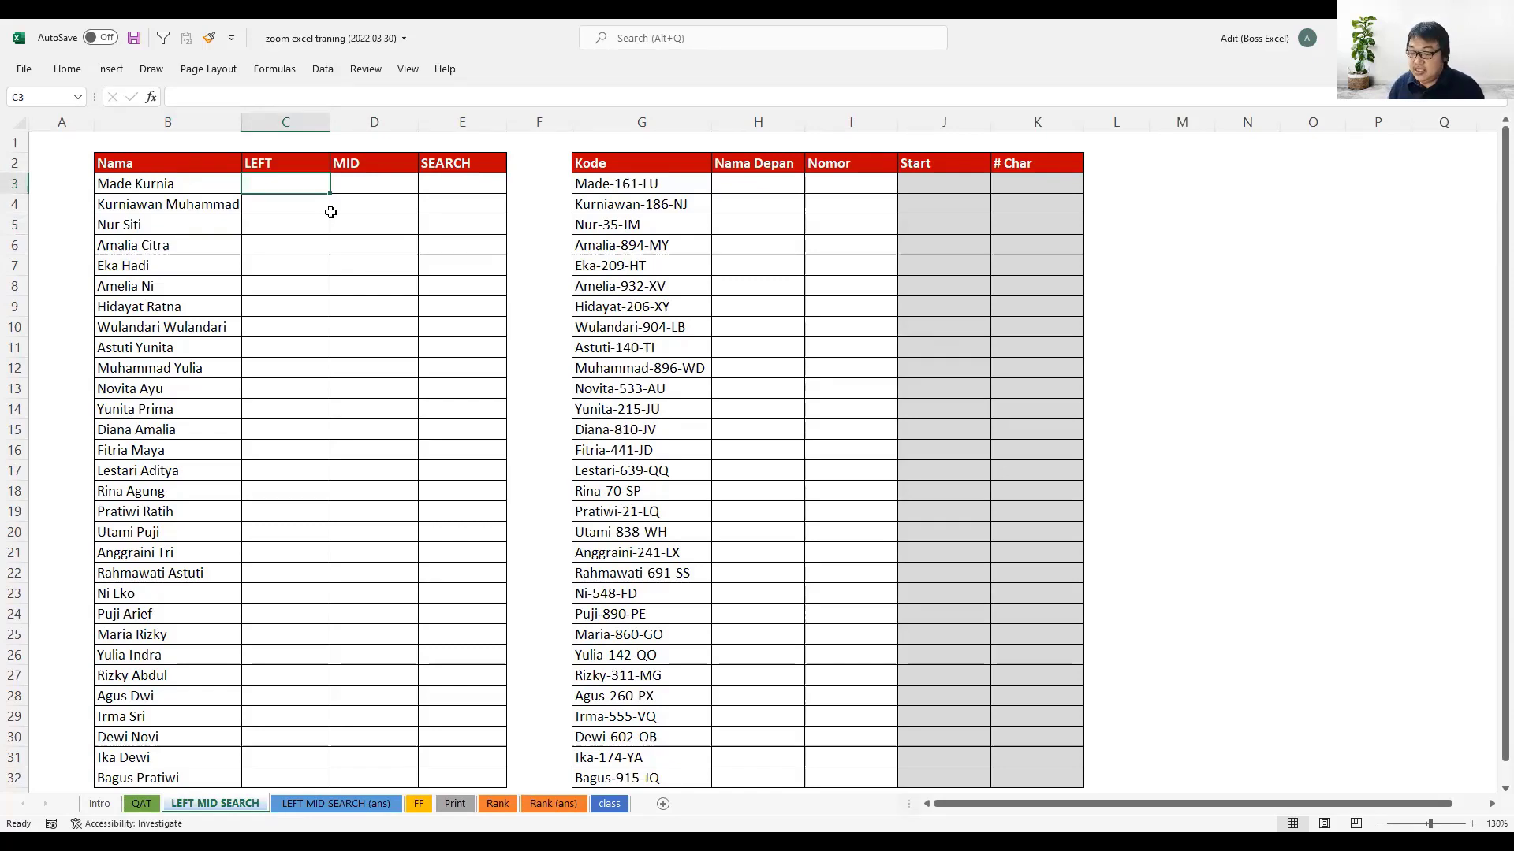
{"action": "type", "text": "="}
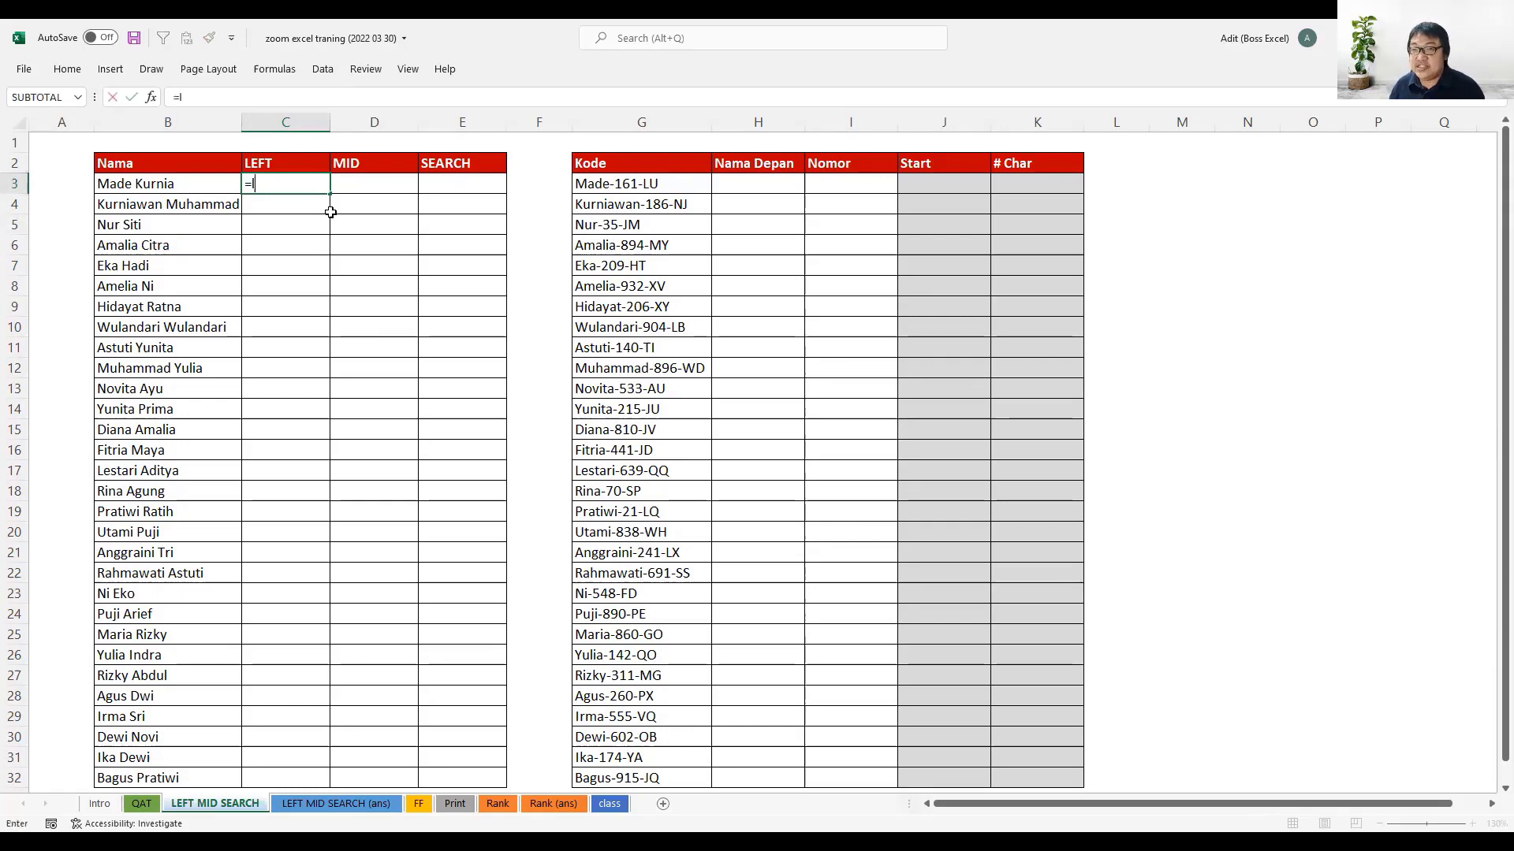
{"action": "type", "text": "left"}
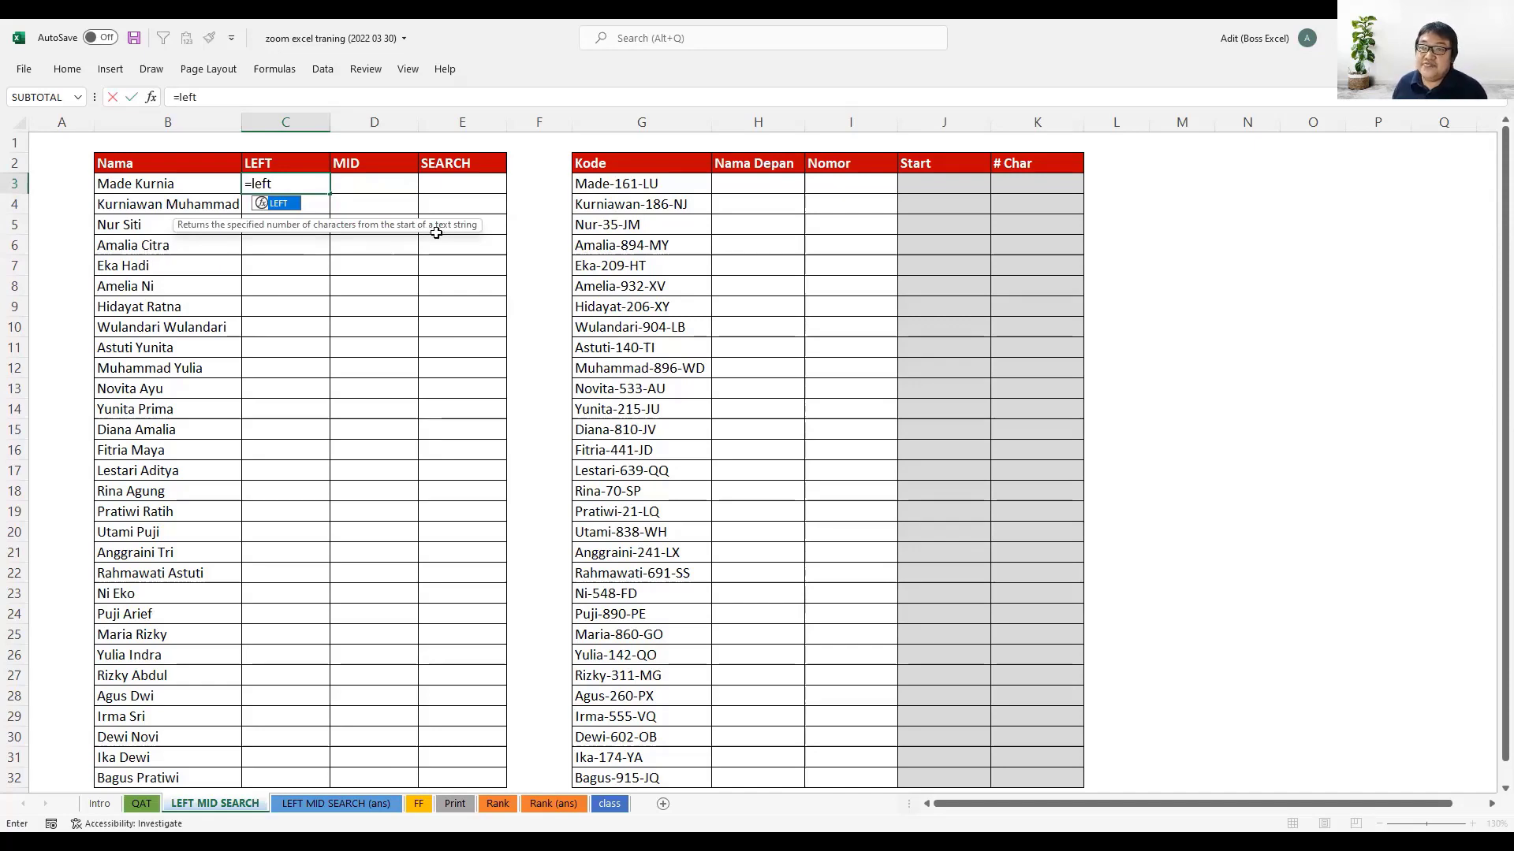
{"action": "double_click", "coordinate": [296, 208]}
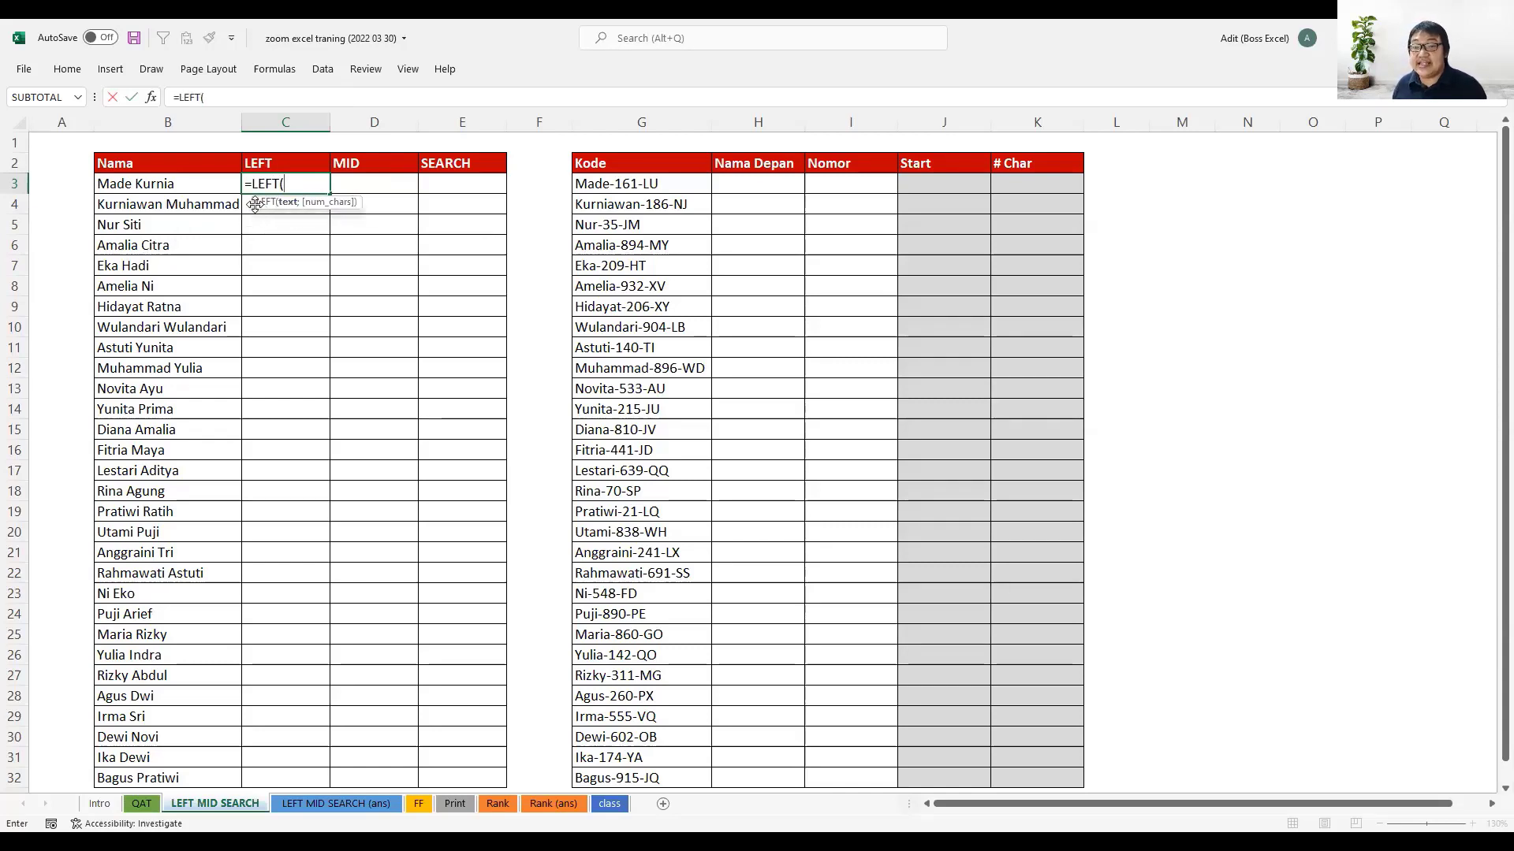
{"action": "left_click_drag", "start_coordinate": [254, 204], "coordinate": [217, 203]}
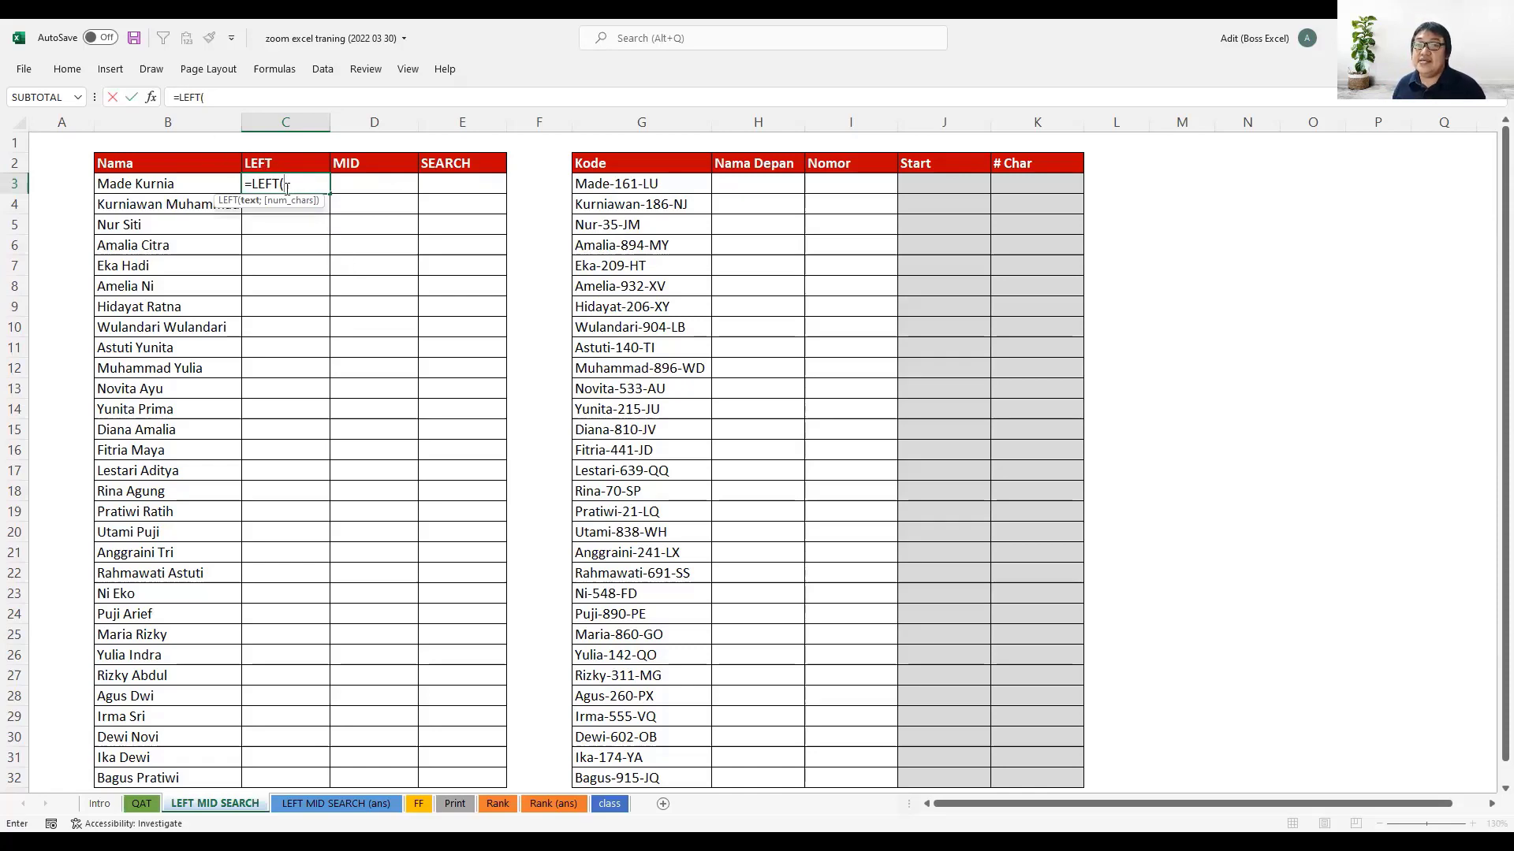
{"action": "left_click", "coordinate": [192, 183]}
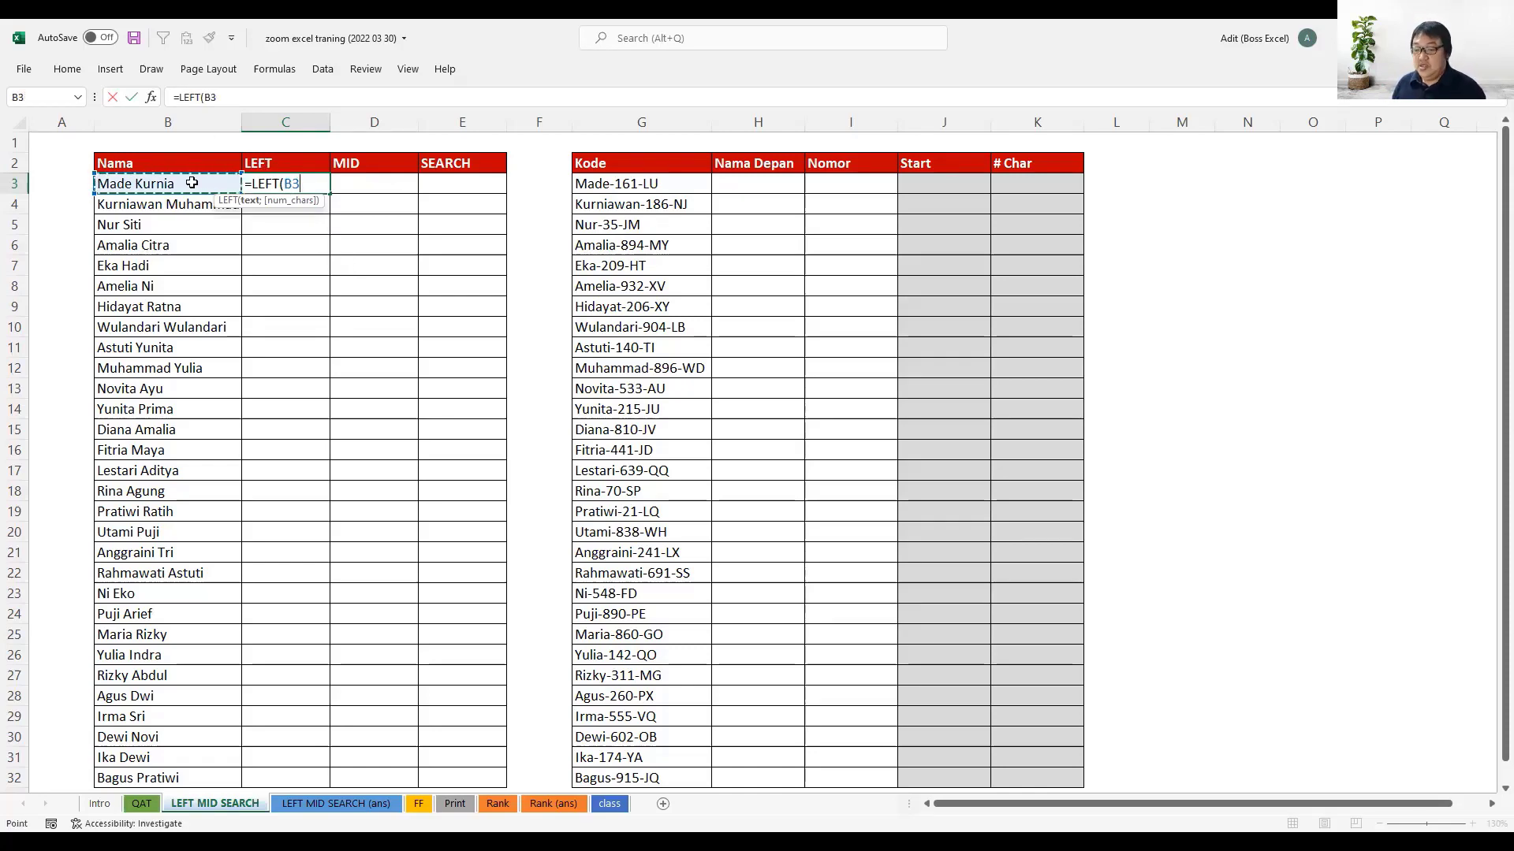
{"action": "type", "text": ";"}
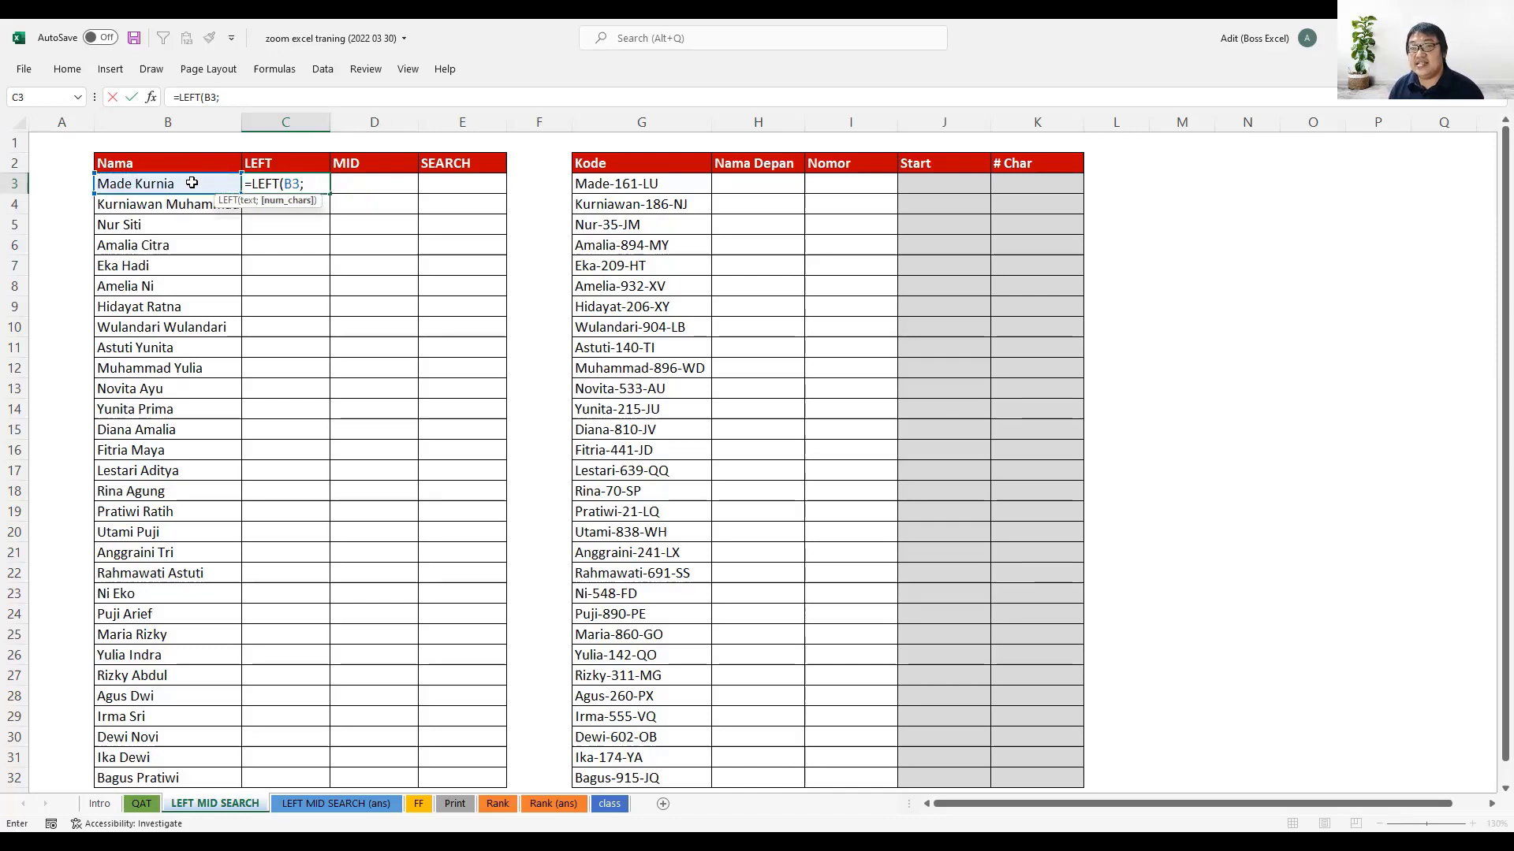
{"action": "type", "text": "3"}
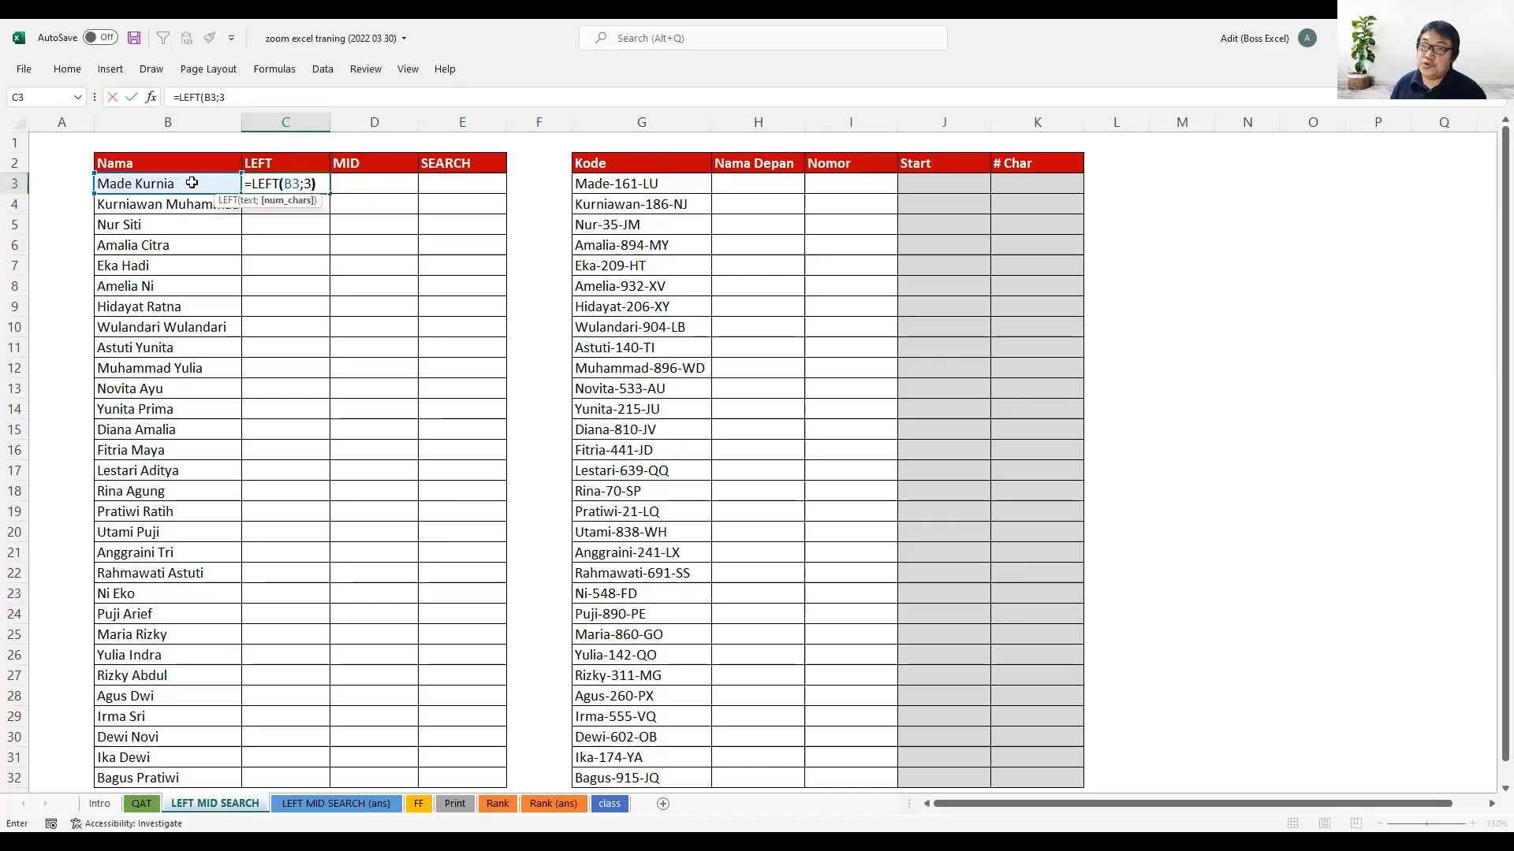
{"action": "key", "text": "Return"}
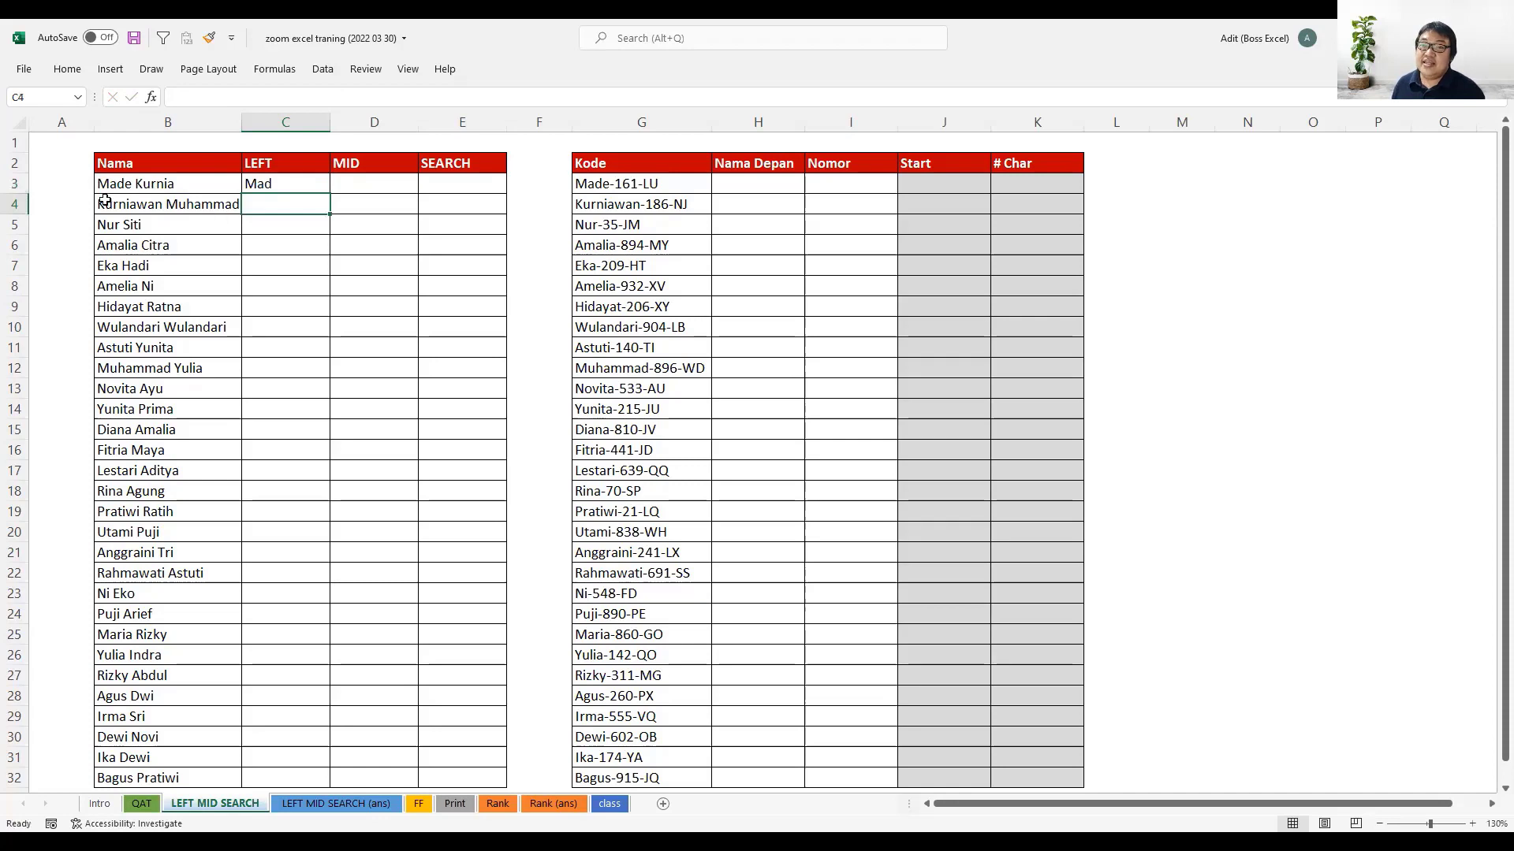
- Fill the LEFT formula from C3 down through C32 and look over the filled column
{"action": "left_click", "coordinate": [297, 183]}
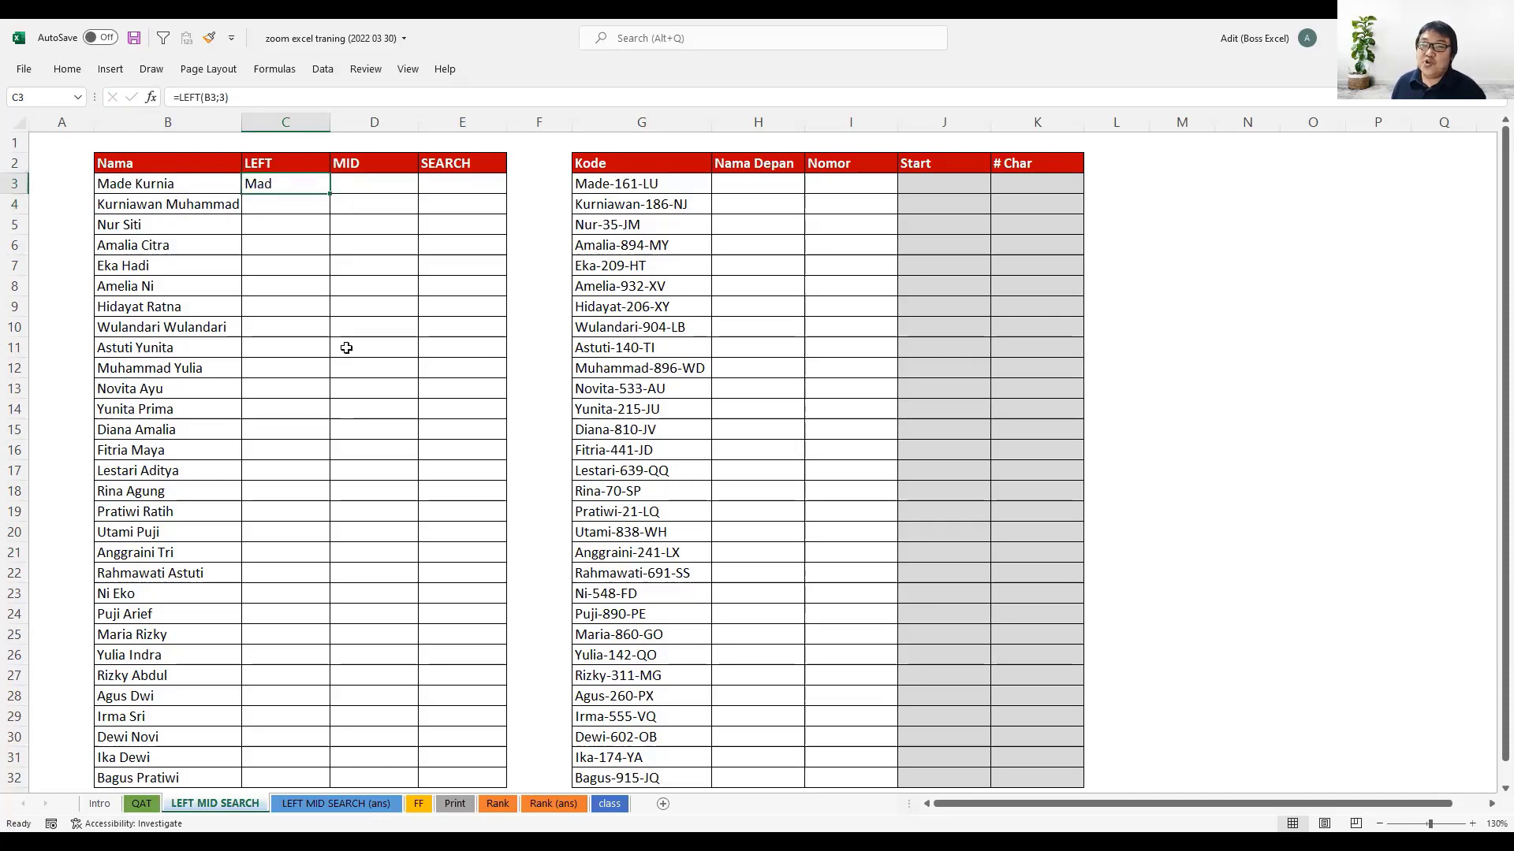
{"action": "double_click", "coordinate": [331, 193]}
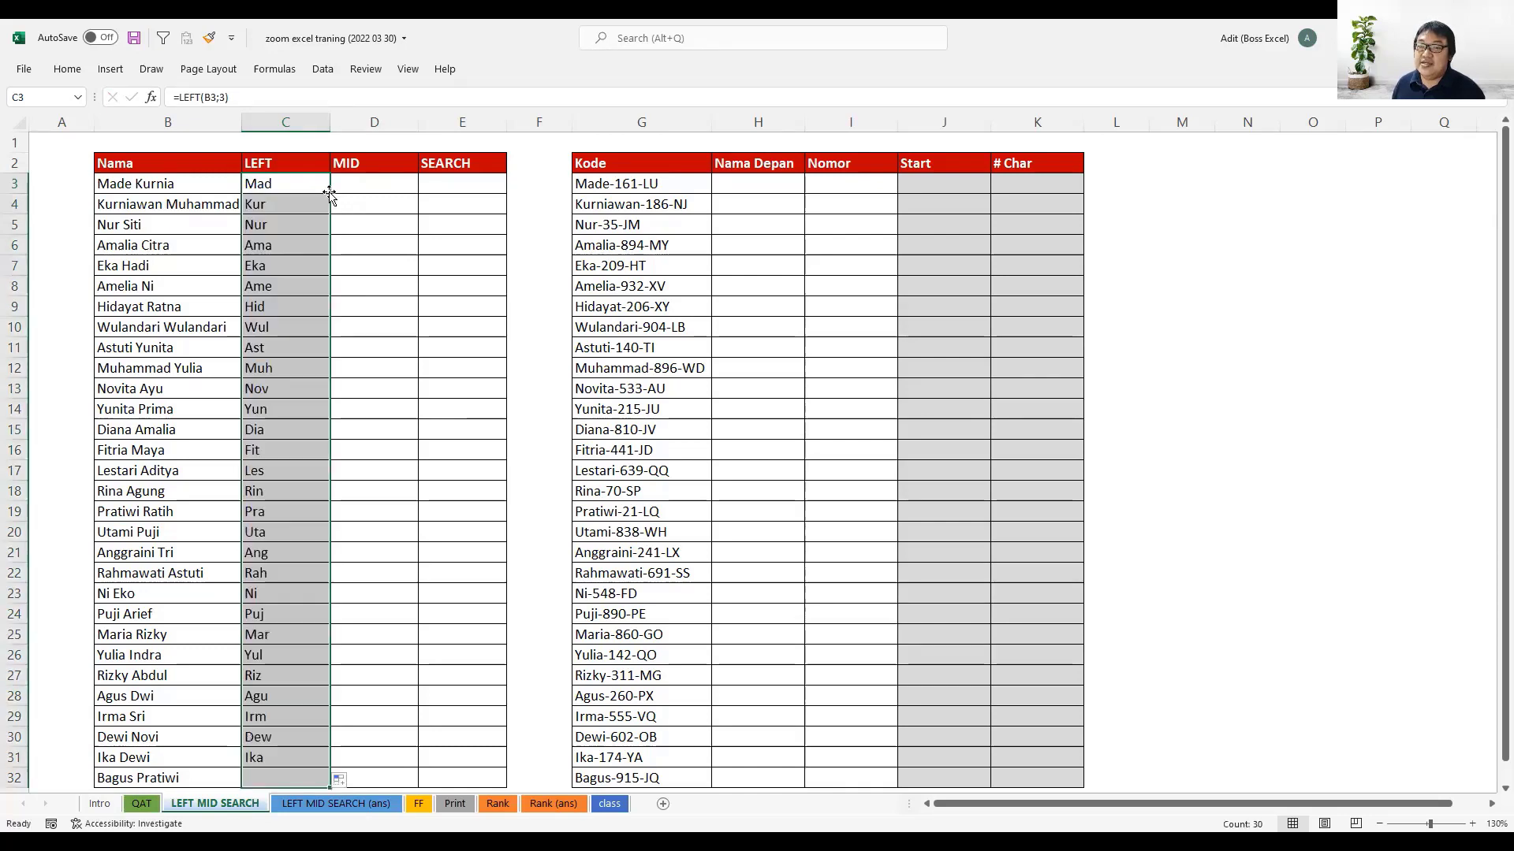
{"action": "scroll", "coordinate": [304, 473], "scroll_direction": "down", "scroll_amount": 3}
{"action": "scroll", "coordinate": [297, 473], "scroll_direction": "up", "scroll_amount": 3}
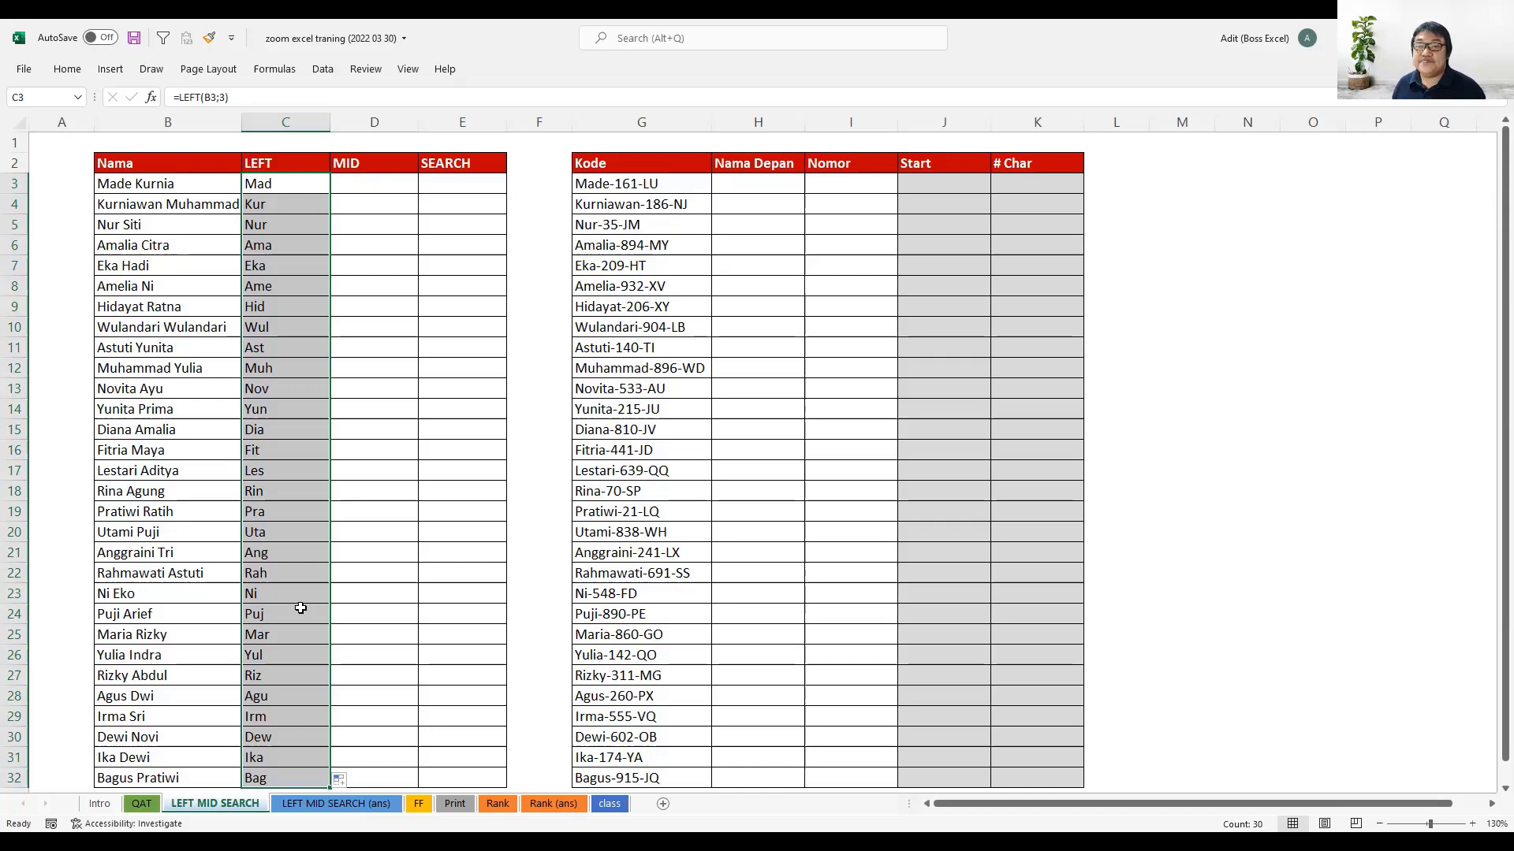
- Enter the formula =MID(B3;4;3) in cell D3 to extract three characters starting at the fourth
{"action": "left_click", "coordinate": [394, 183]}
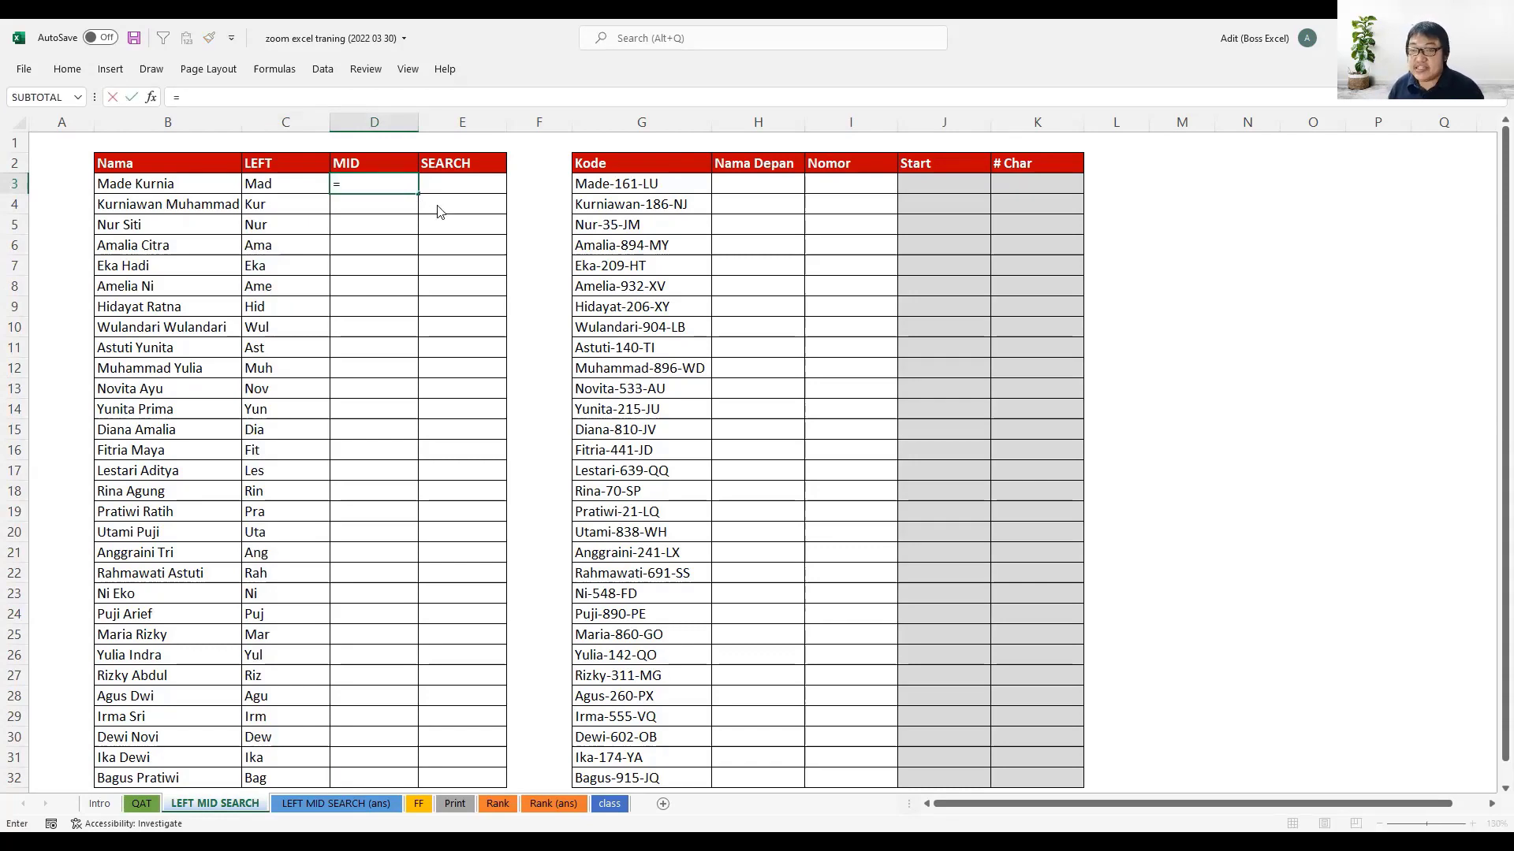
{"action": "type", "text": "mid"}
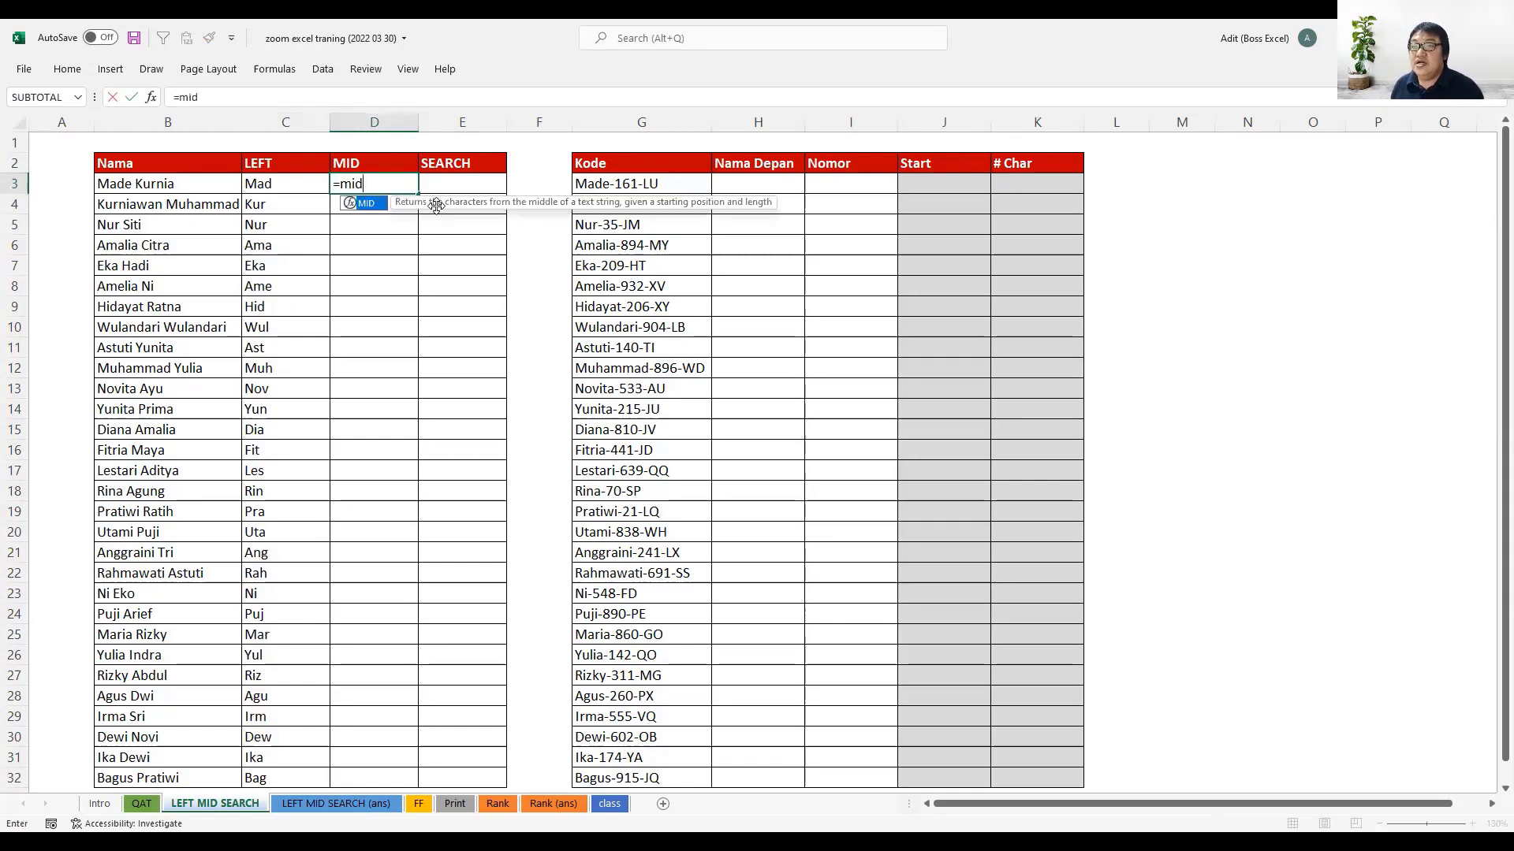
{"action": "key", "text": "Tab"}
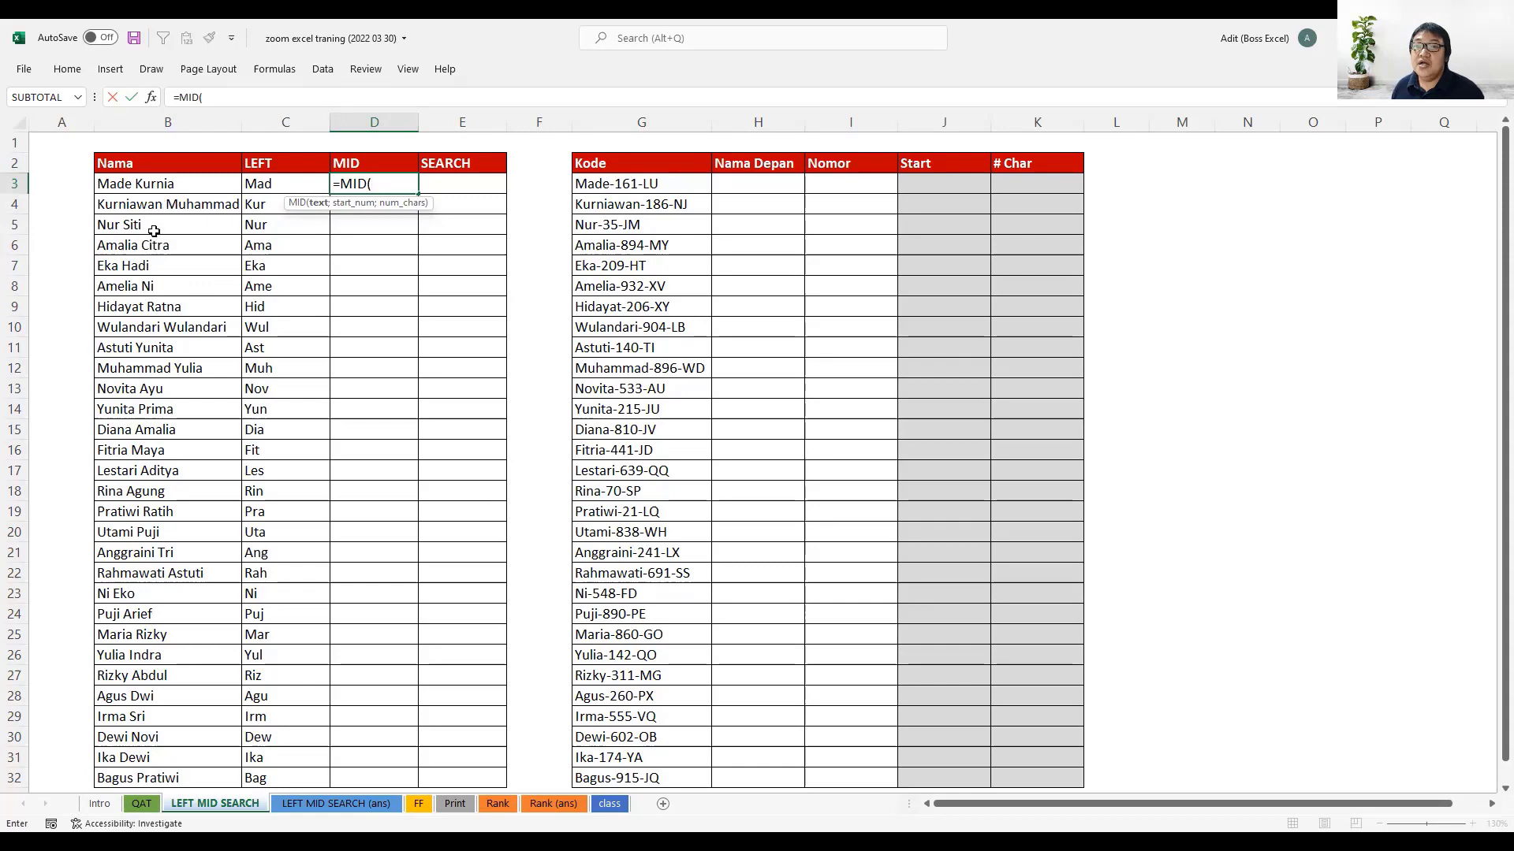
{"action": "left_click", "coordinate": [182, 182]}
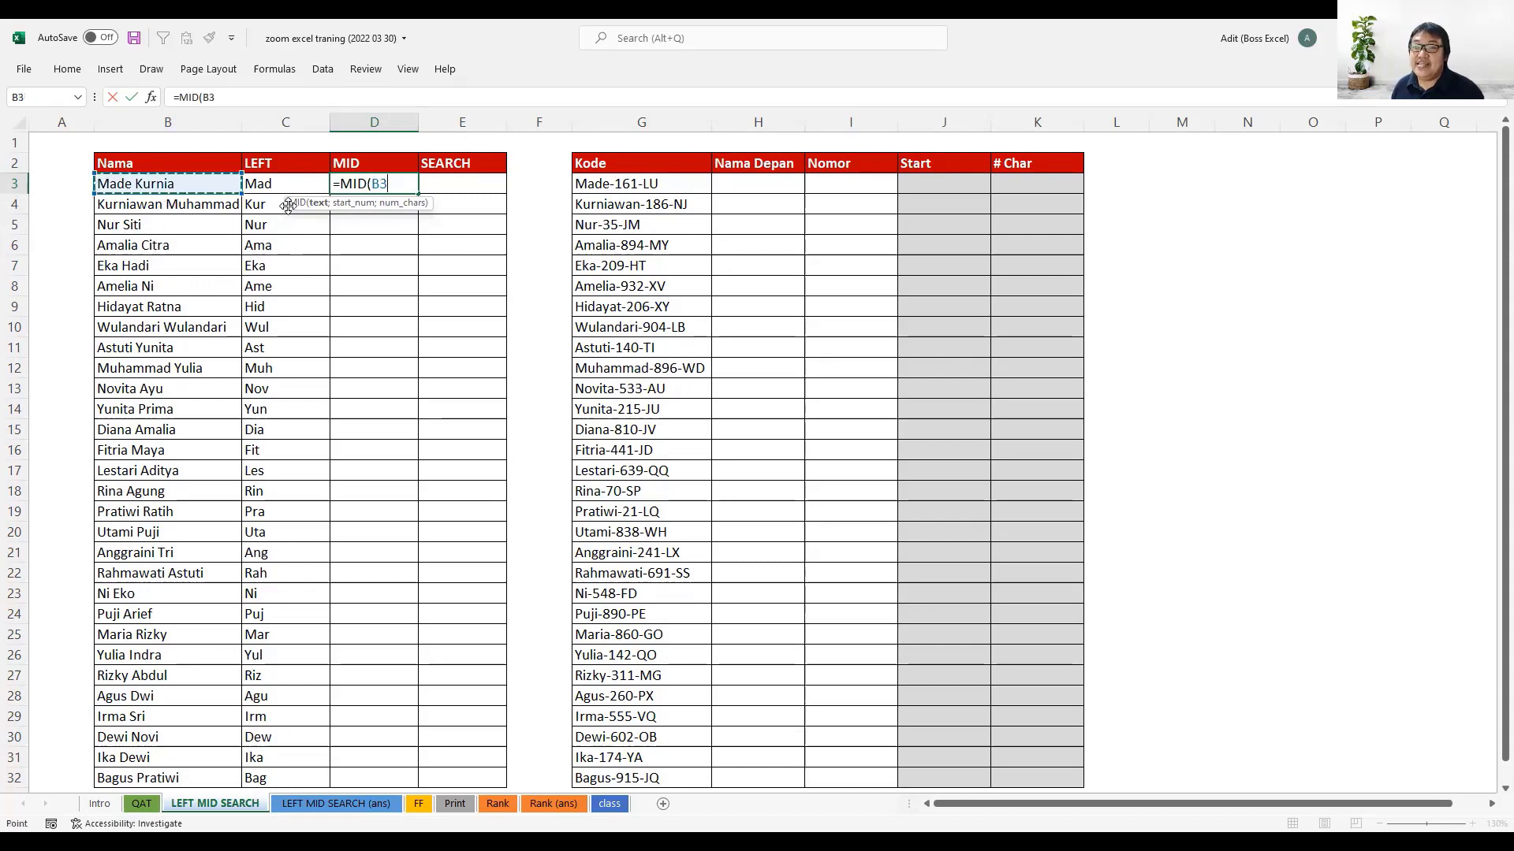
{"action": "type", "text": ";"}
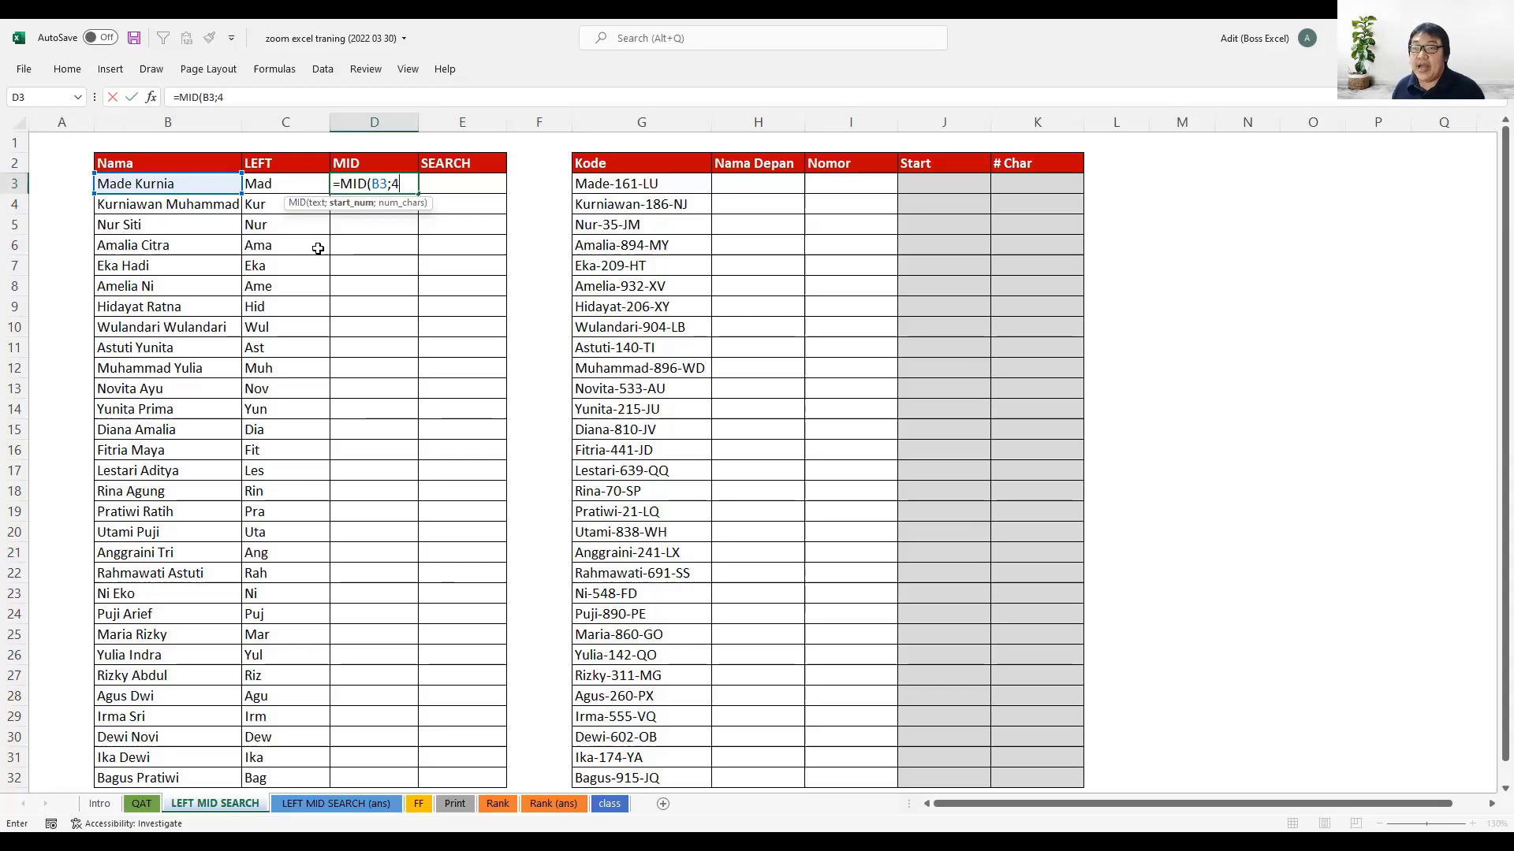
{"action": "type", "text": "4;"}
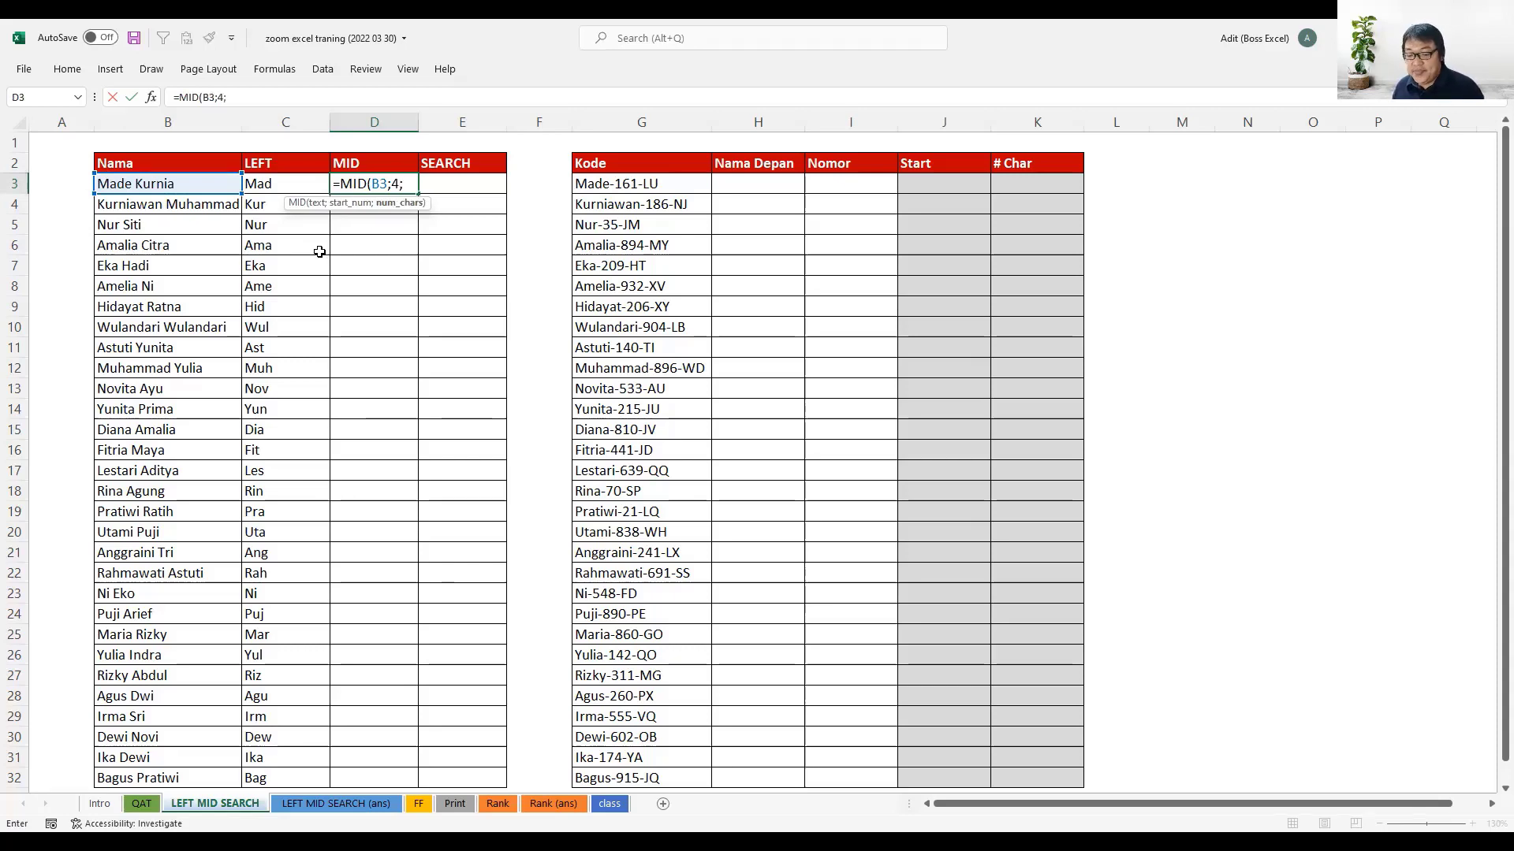
{"action": "type", "text": "3)"}
{"action": "key", "text": "Return"}
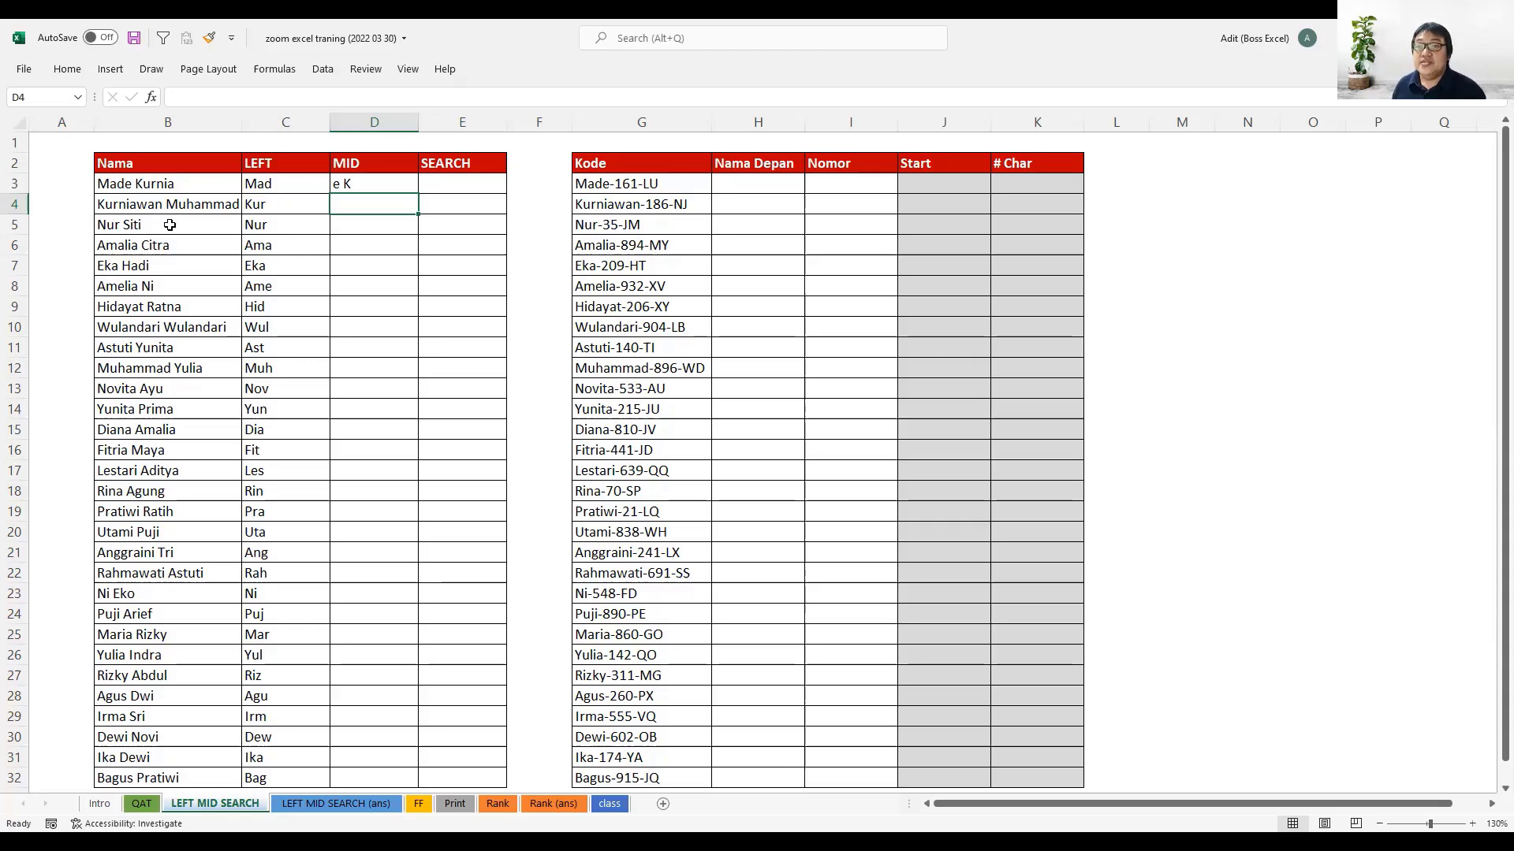
- Annotate with the red pen: mark the characters extracted from the name in B3 and underline the MID result in D3
{"action": "scroll", "coordinate": [127, 192], "scroll_direction": "up", "scroll_amount": 3}
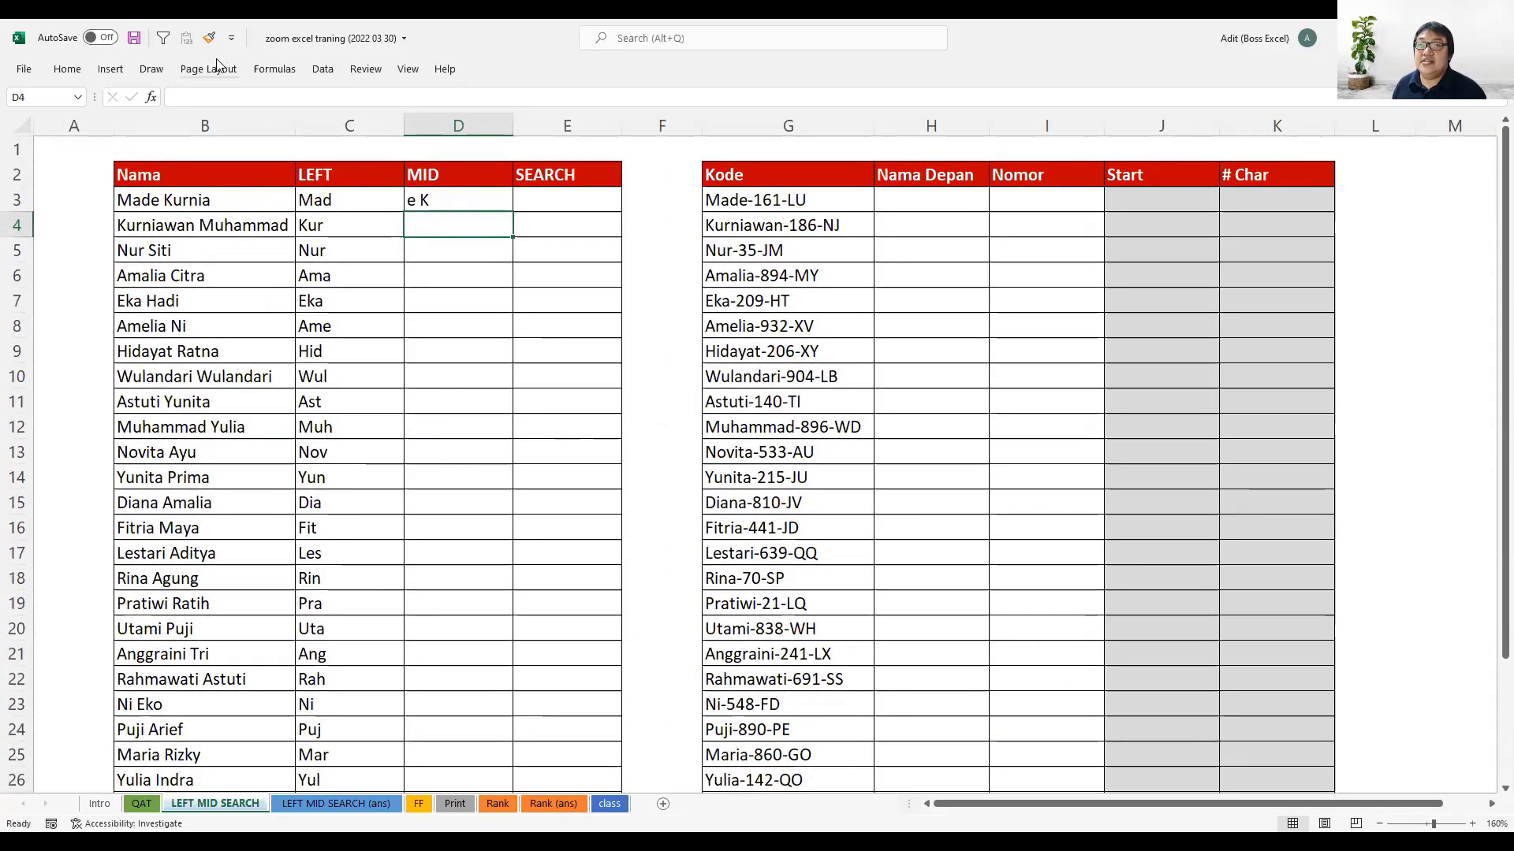
{"action": "left_click", "coordinate": [151, 69]}
{"action": "left_click", "coordinate": [186, 110]}
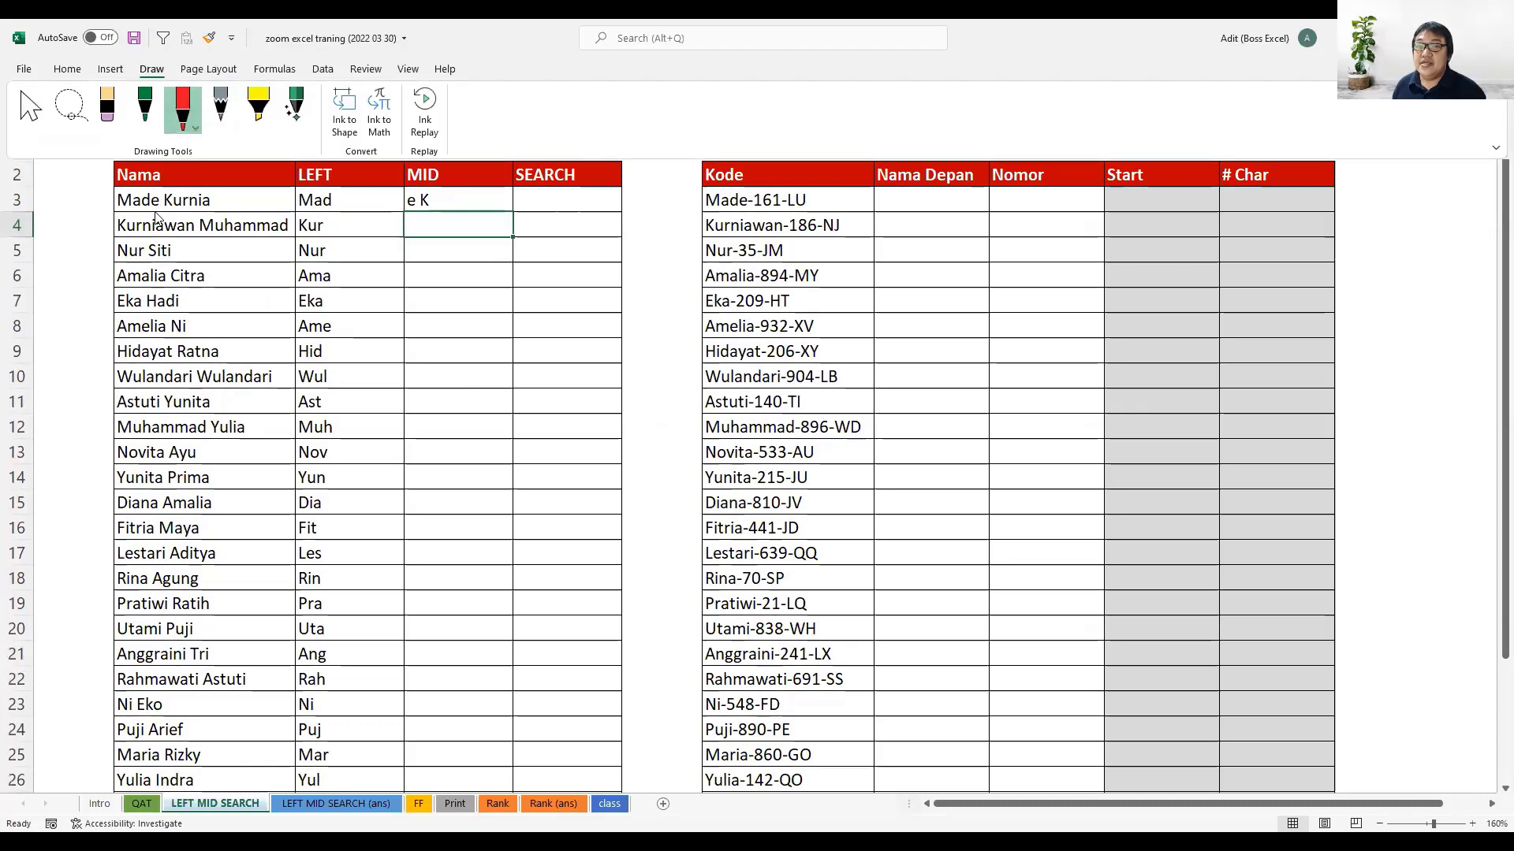
{"action": "left_click", "coordinate": [155, 167]}
{"action": "left_click_drag", "start_coordinate": [157, 188], "coordinate": [154, 186]}
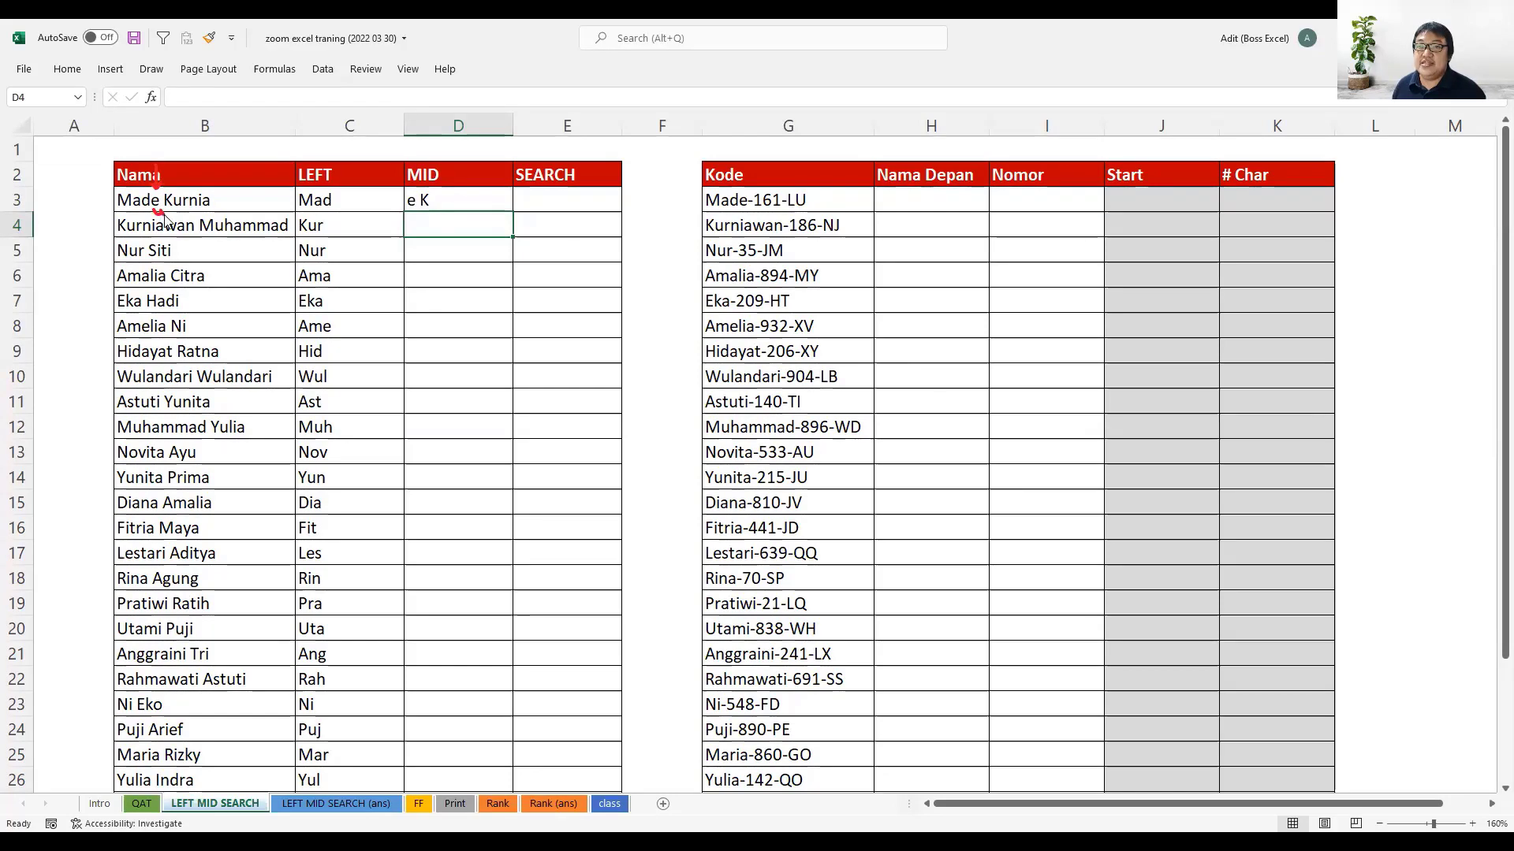
{"action": "left_click_drag", "start_coordinate": [154, 212], "coordinate": [171, 213]}
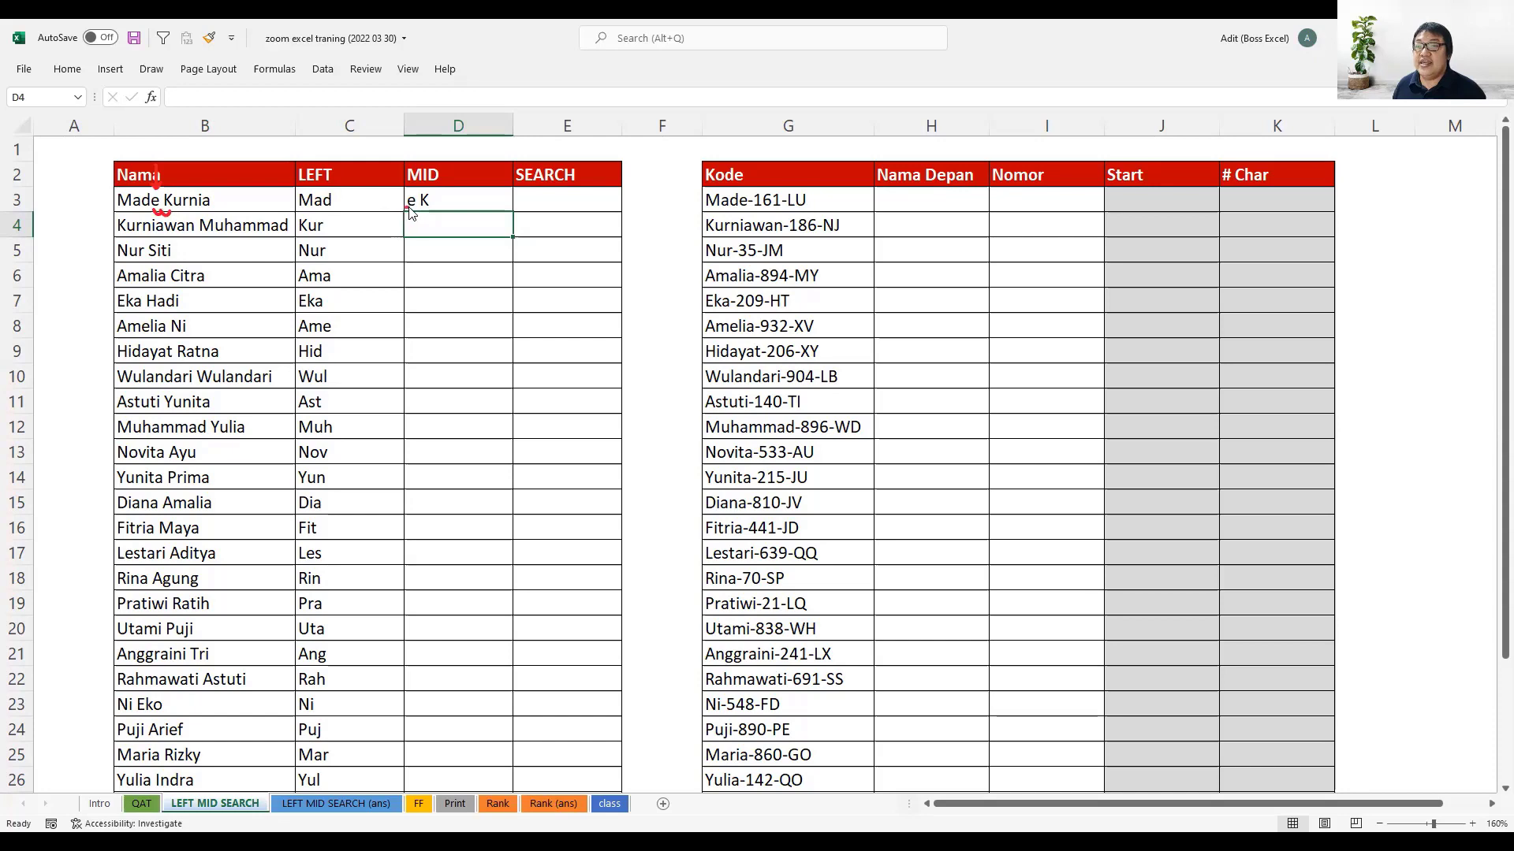
{"action": "left_click_drag", "start_coordinate": [405, 209], "coordinate": [430, 210]}
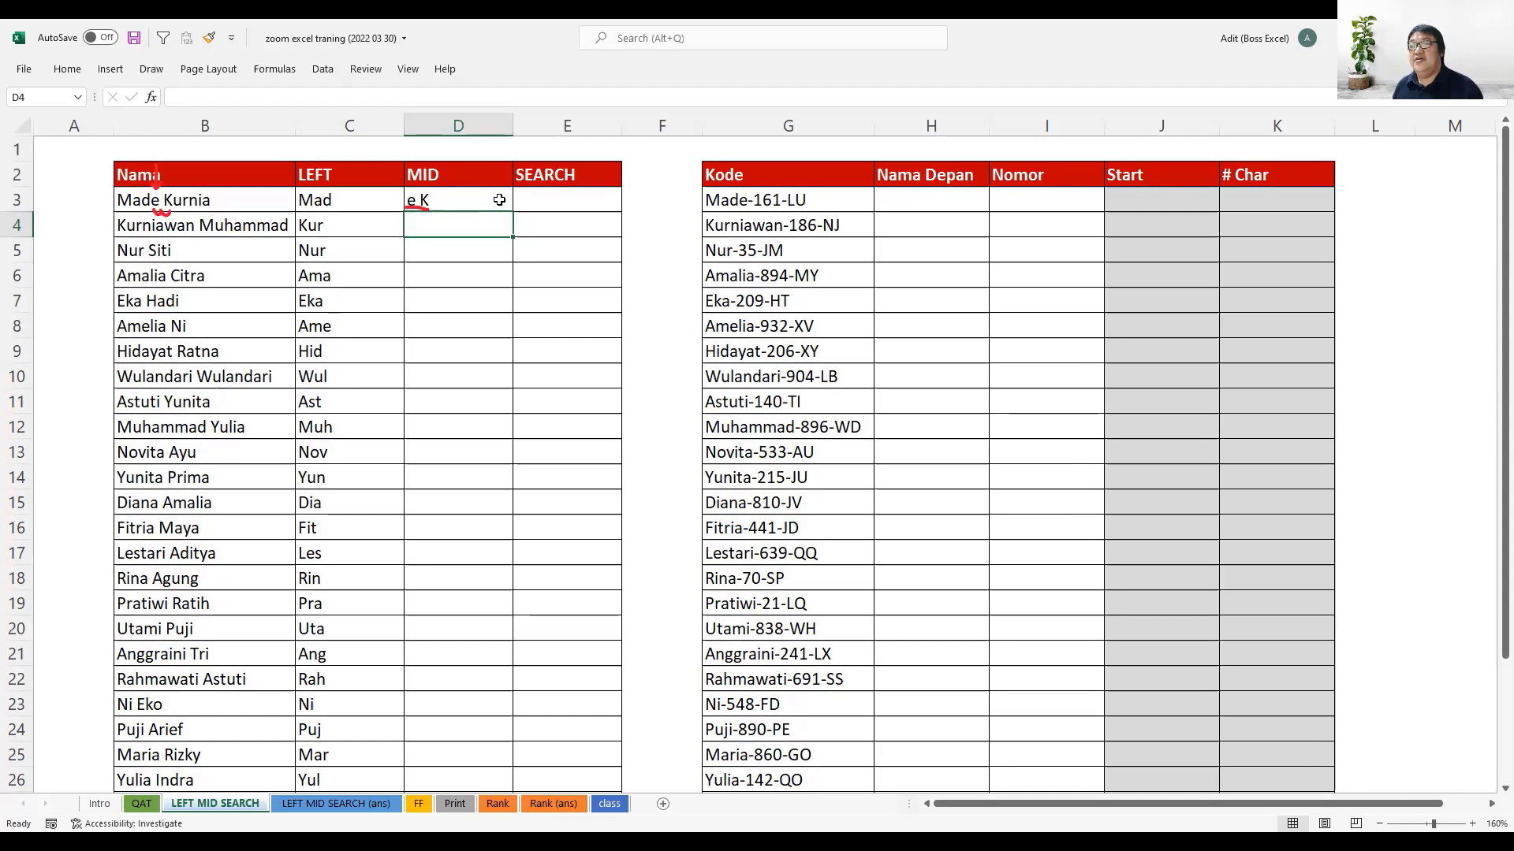
- Fill the MID formula from D3 down through D32
{"action": "left_click", "coordinate": [505, 207]}
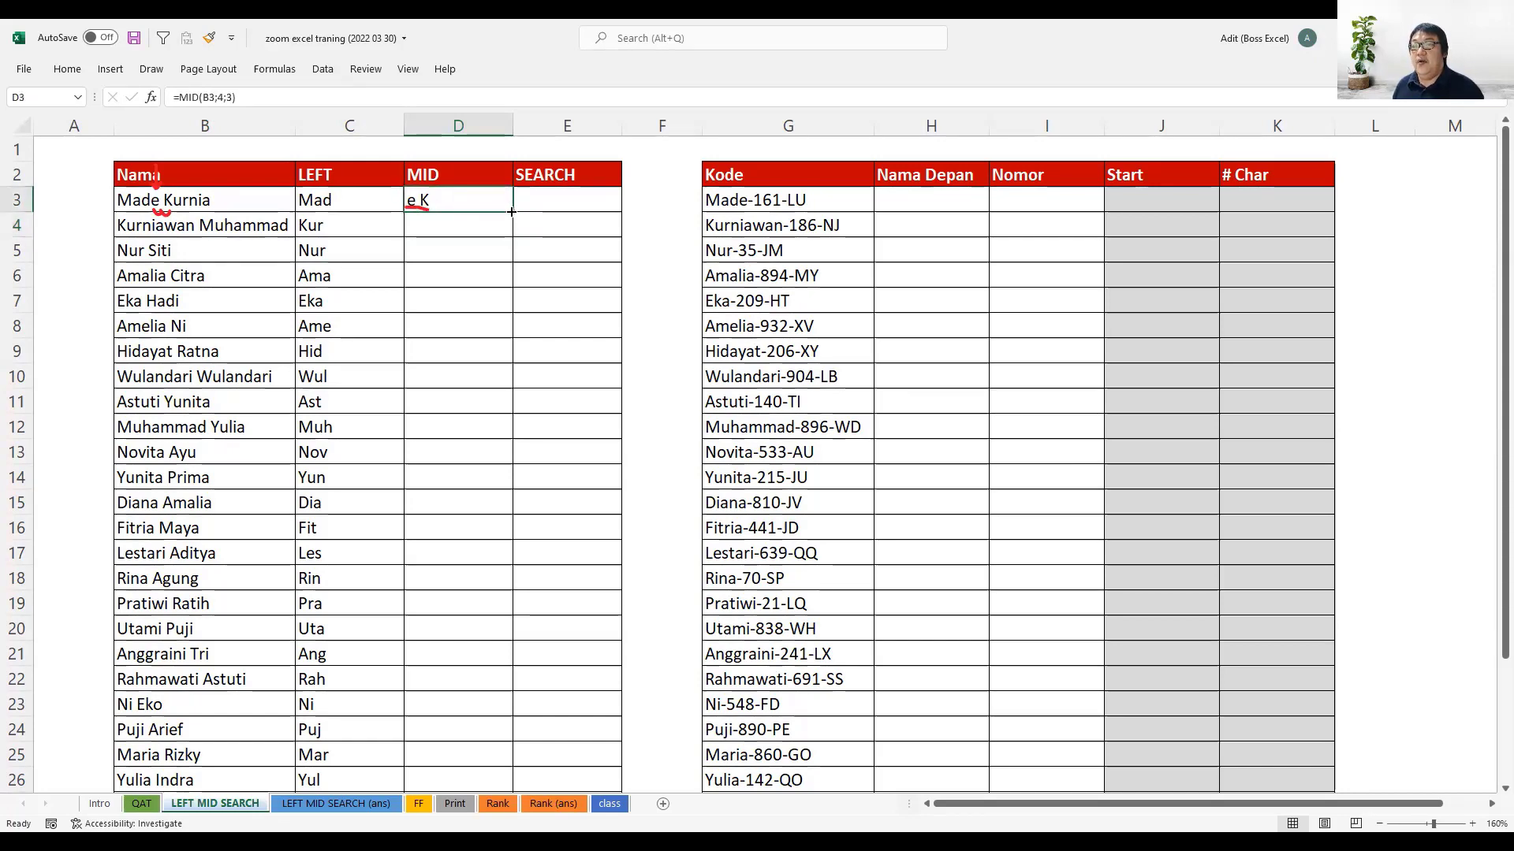
{"action": "left_click_drag", "start_coordinate": [513, 212], "coordinate": [506, 236]}
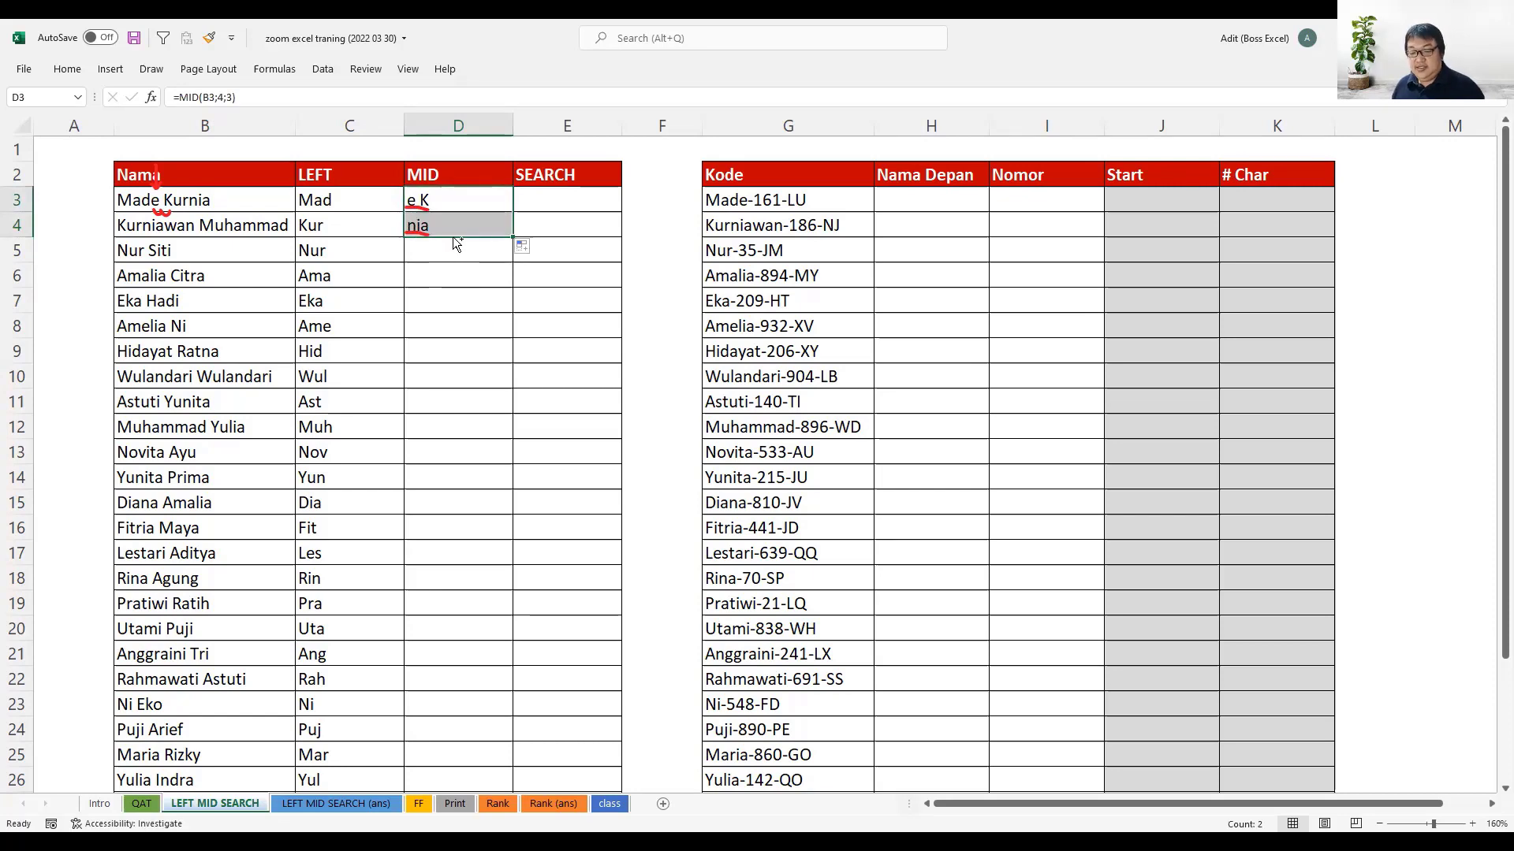
{"action": "key", "text": "ctrl+z"}
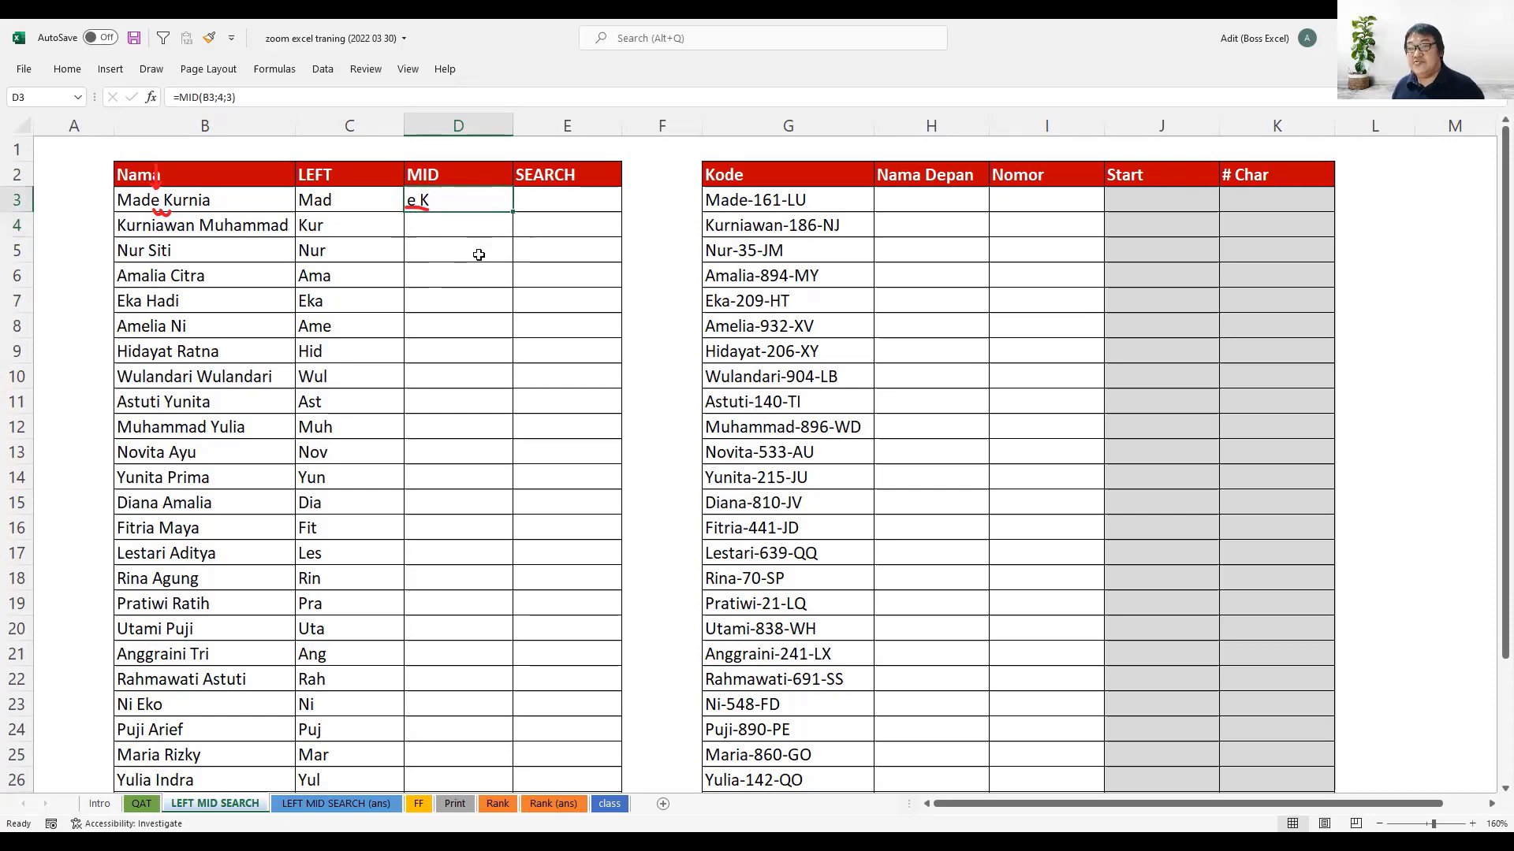
{"action": "double_click", "coordinate": [506, 211]}
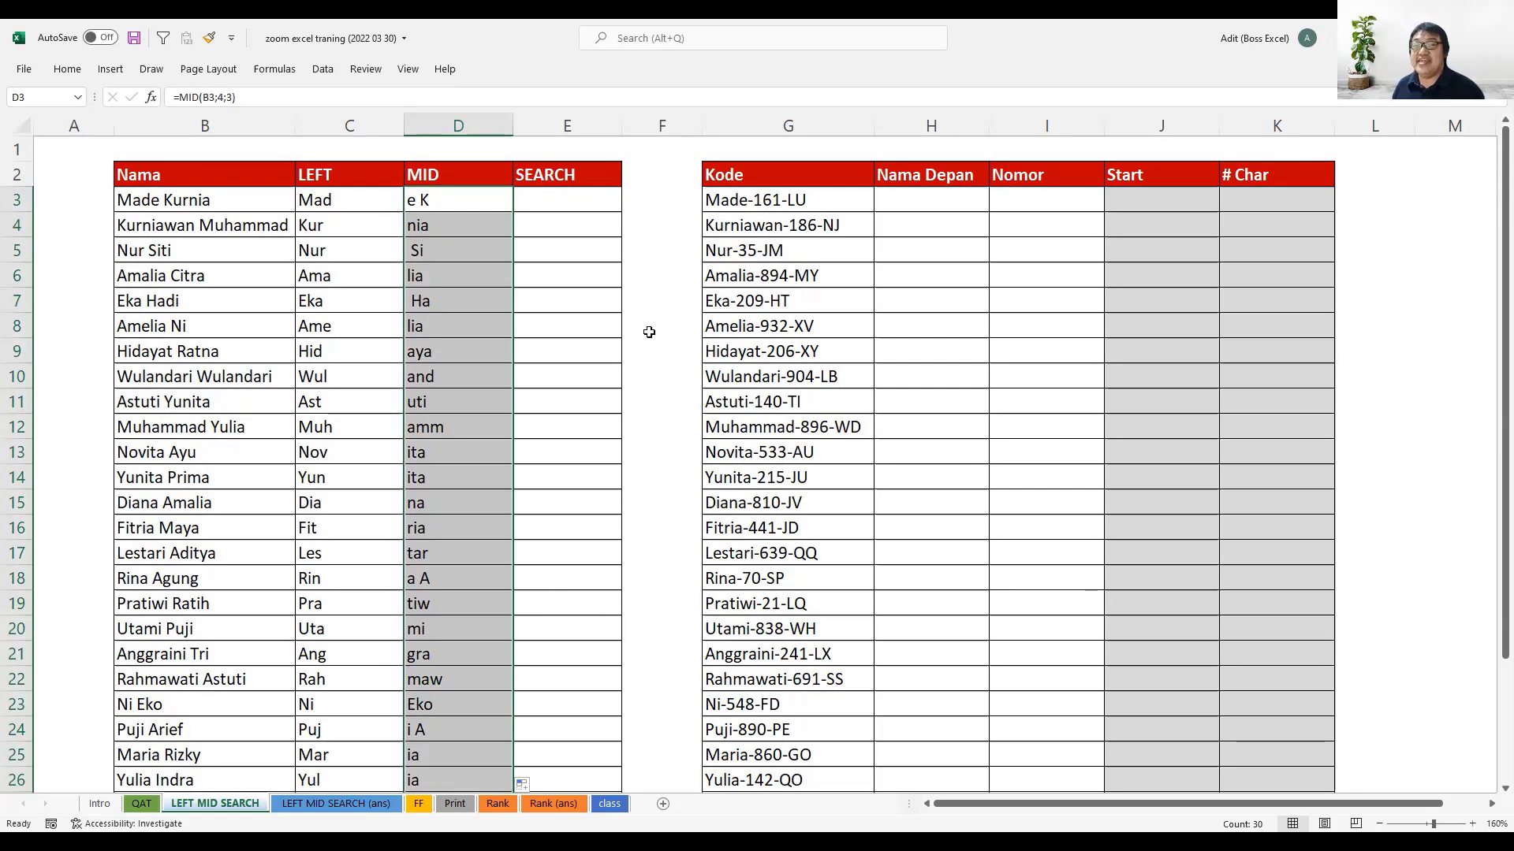
- Begin a SEARCH formula in cell E3, the first row of the SEARCH column
{"action": "left_click", "coordinate": [578, 199]}
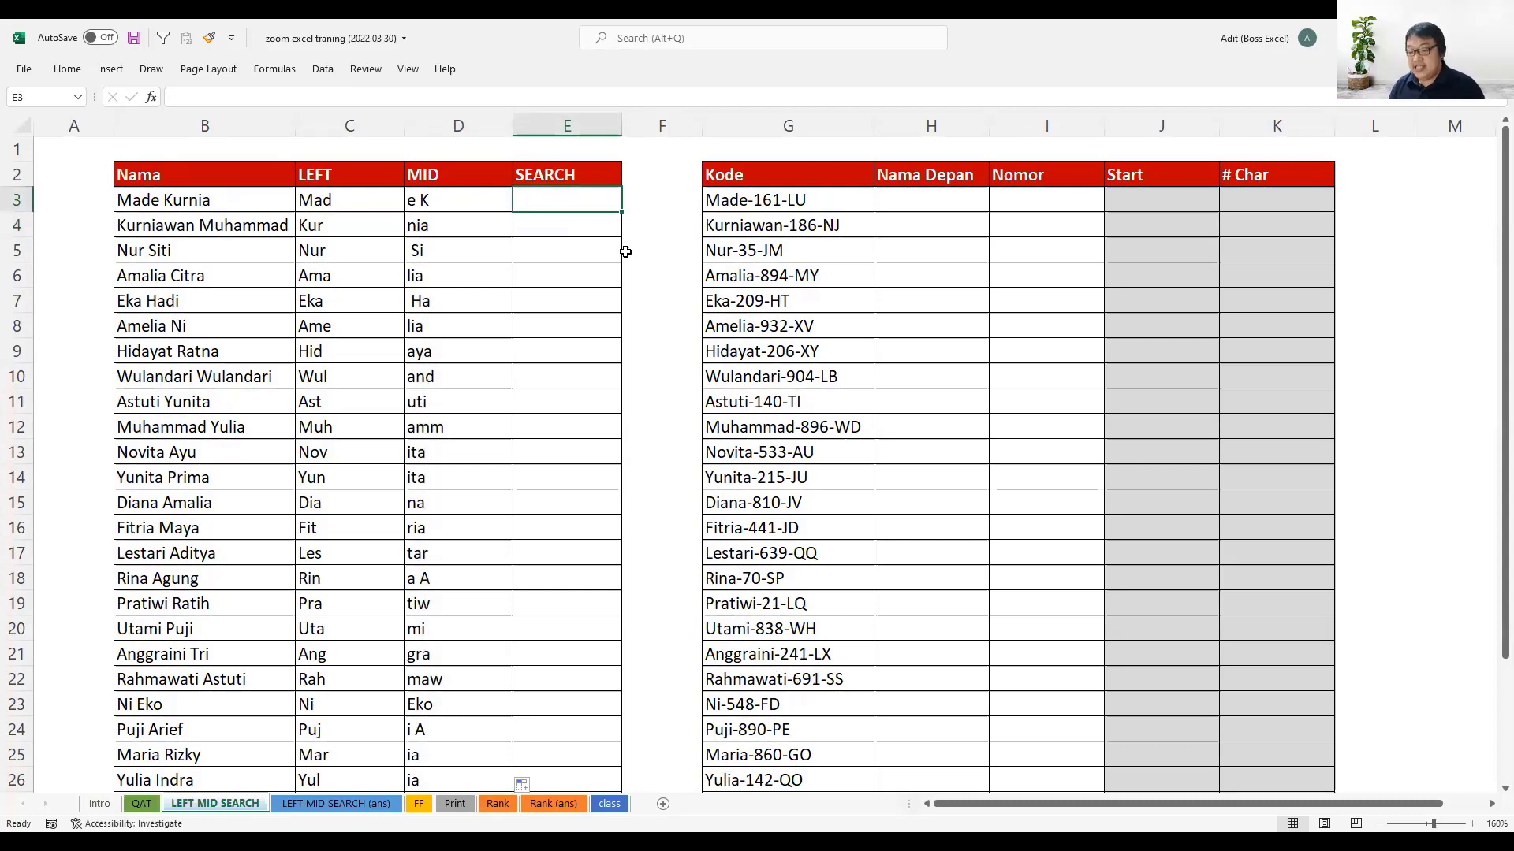
{"action": "type", "text": "="}
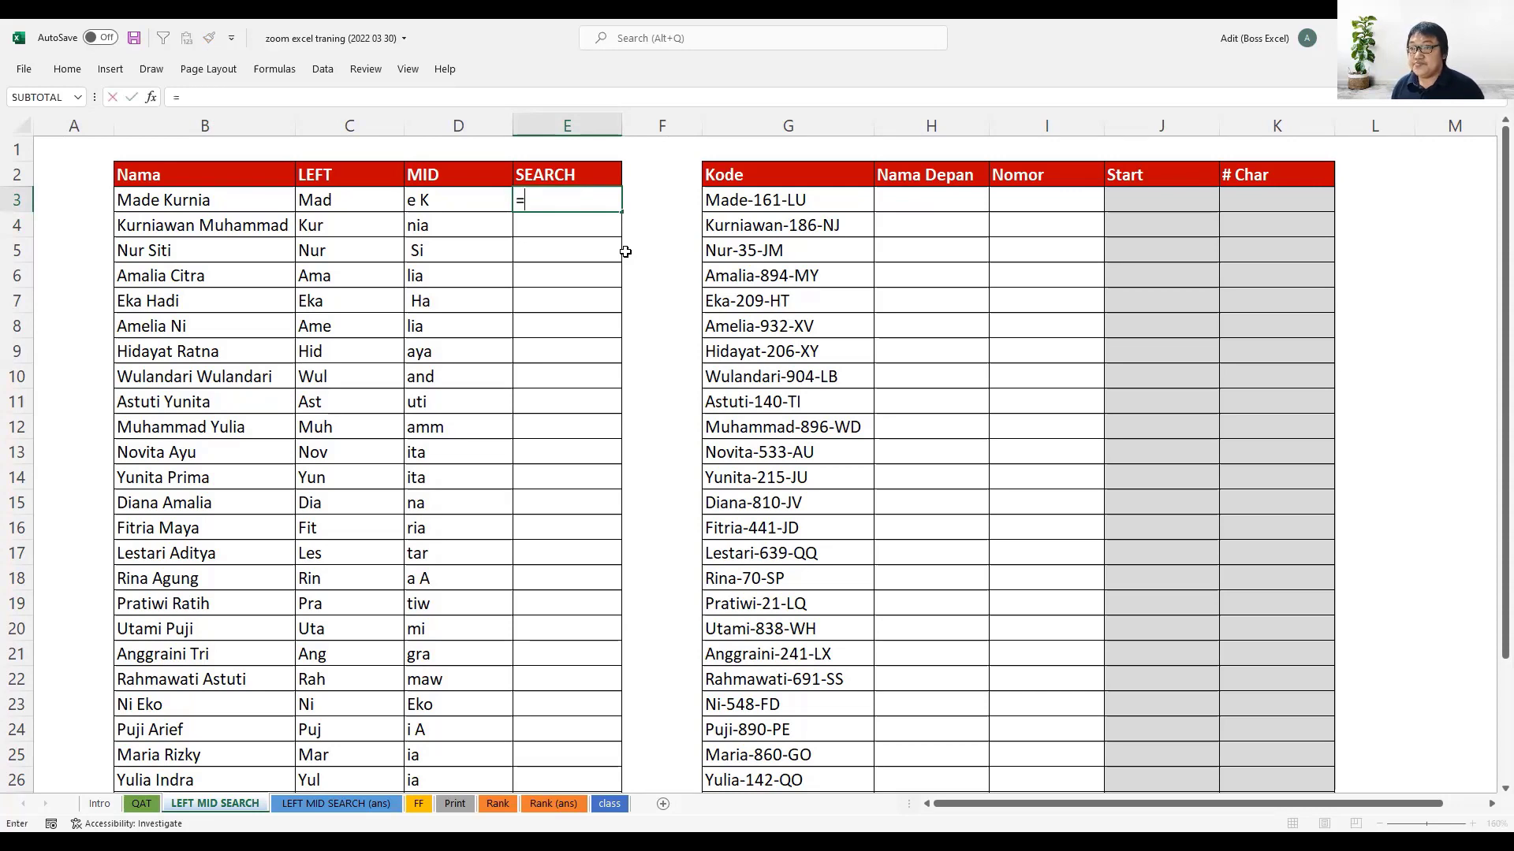
{"action": "type", "text": "SEARCH("}
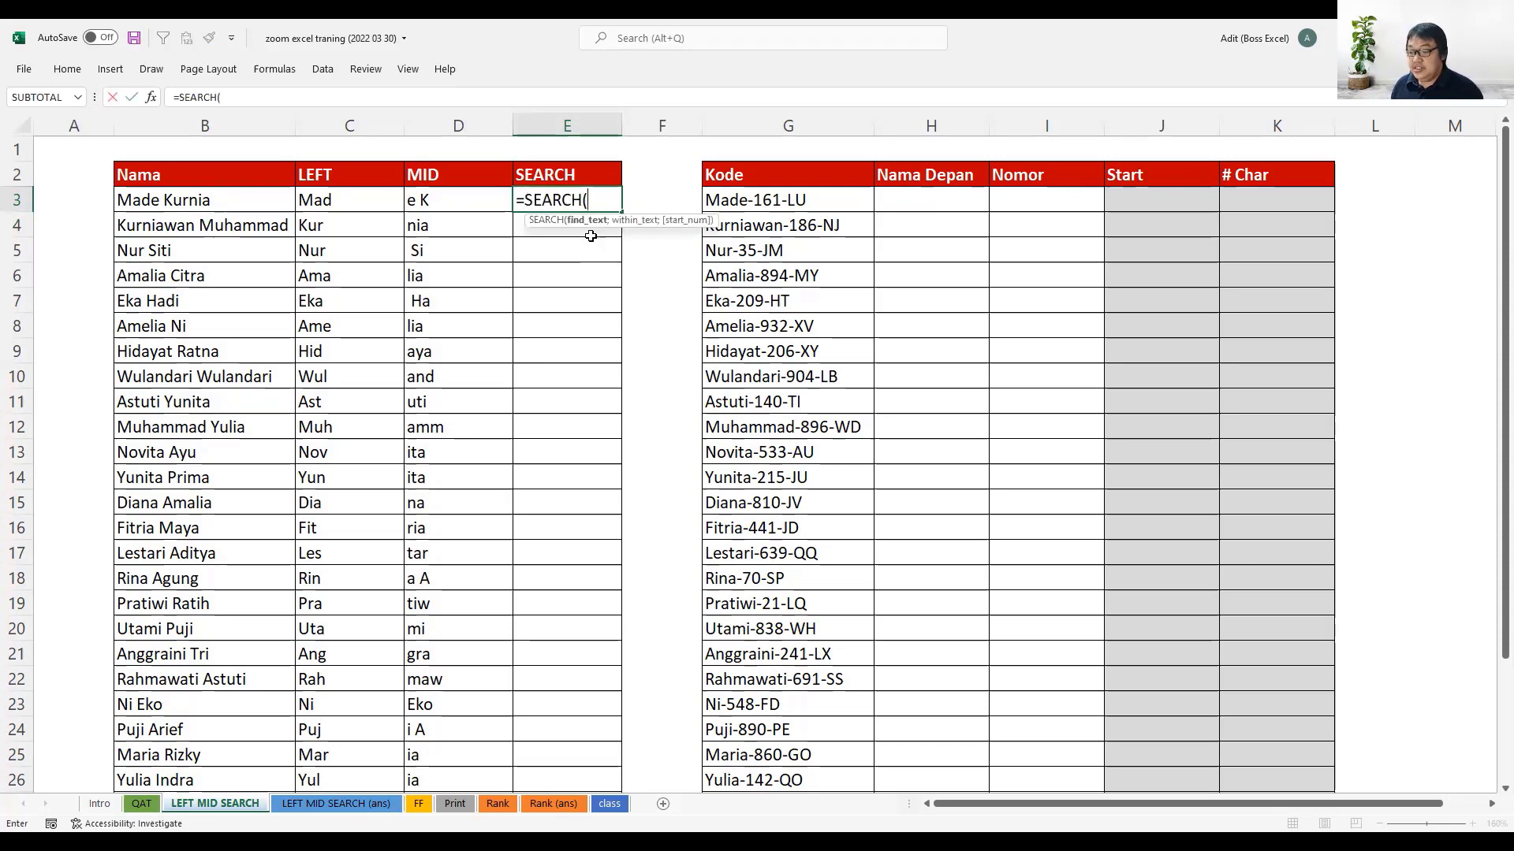
- Swap SEARCH for FIND in the E3 formula to compare its description and arguments, and restore SEARCH
{"action": "key", "text": "BackSpace"}
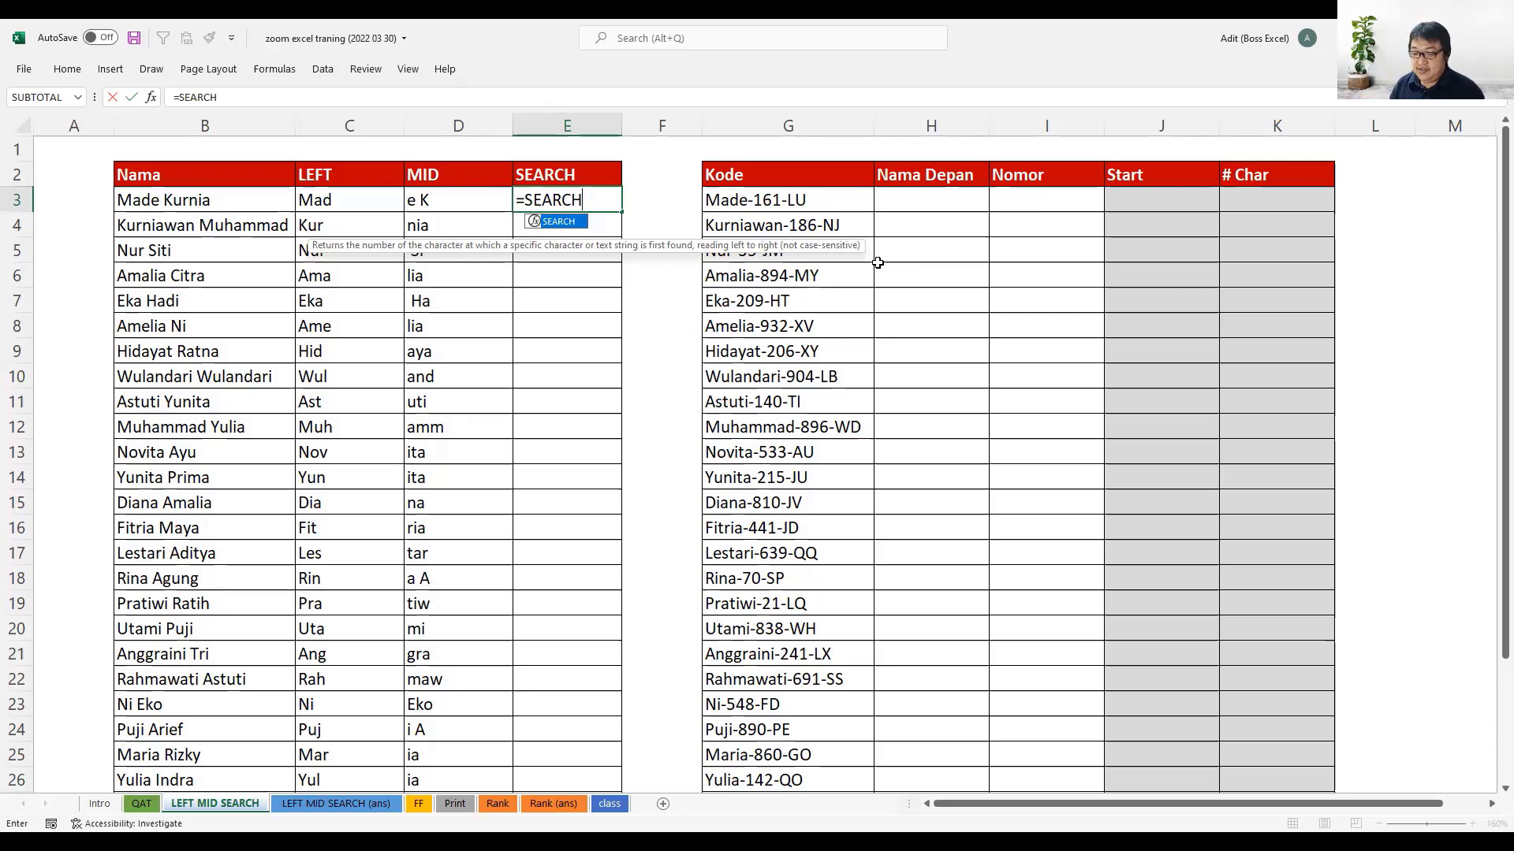
{"action": "key", "text": "BackSpace"}
{"action": "key", "text": "BackSpace"}
{"action": "key", "text": "BackSpace"}
{"action": "key", "text": "BackSpace"}
{"action": "key", "text": "BackSpace"}
{"action": "key", "text": "BackSpace"}
{"action": "type", "text": "FIND("}
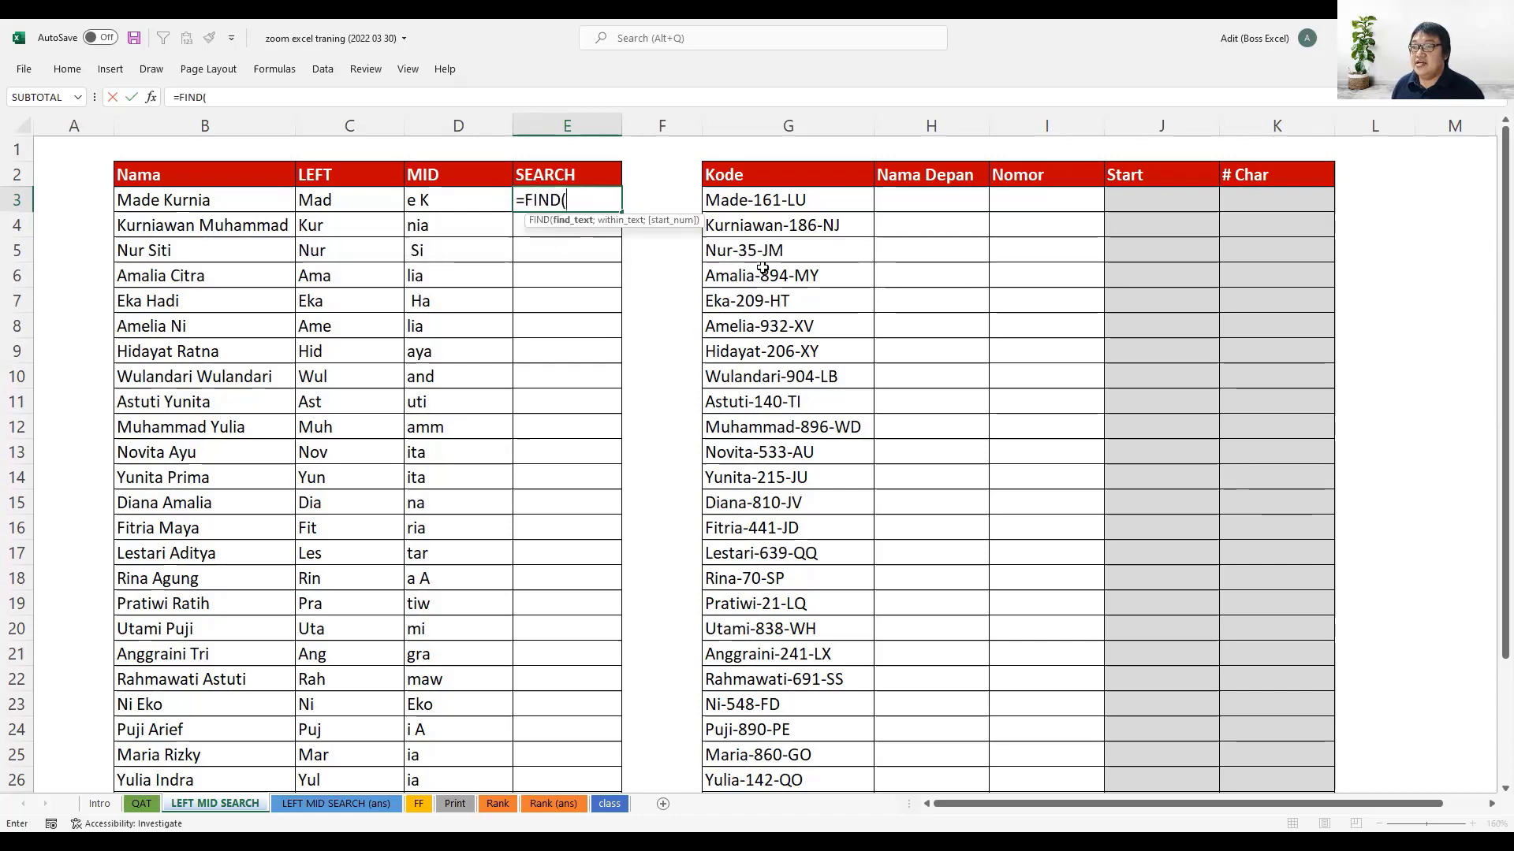
{"action": "key", "text": "BackSpace"}
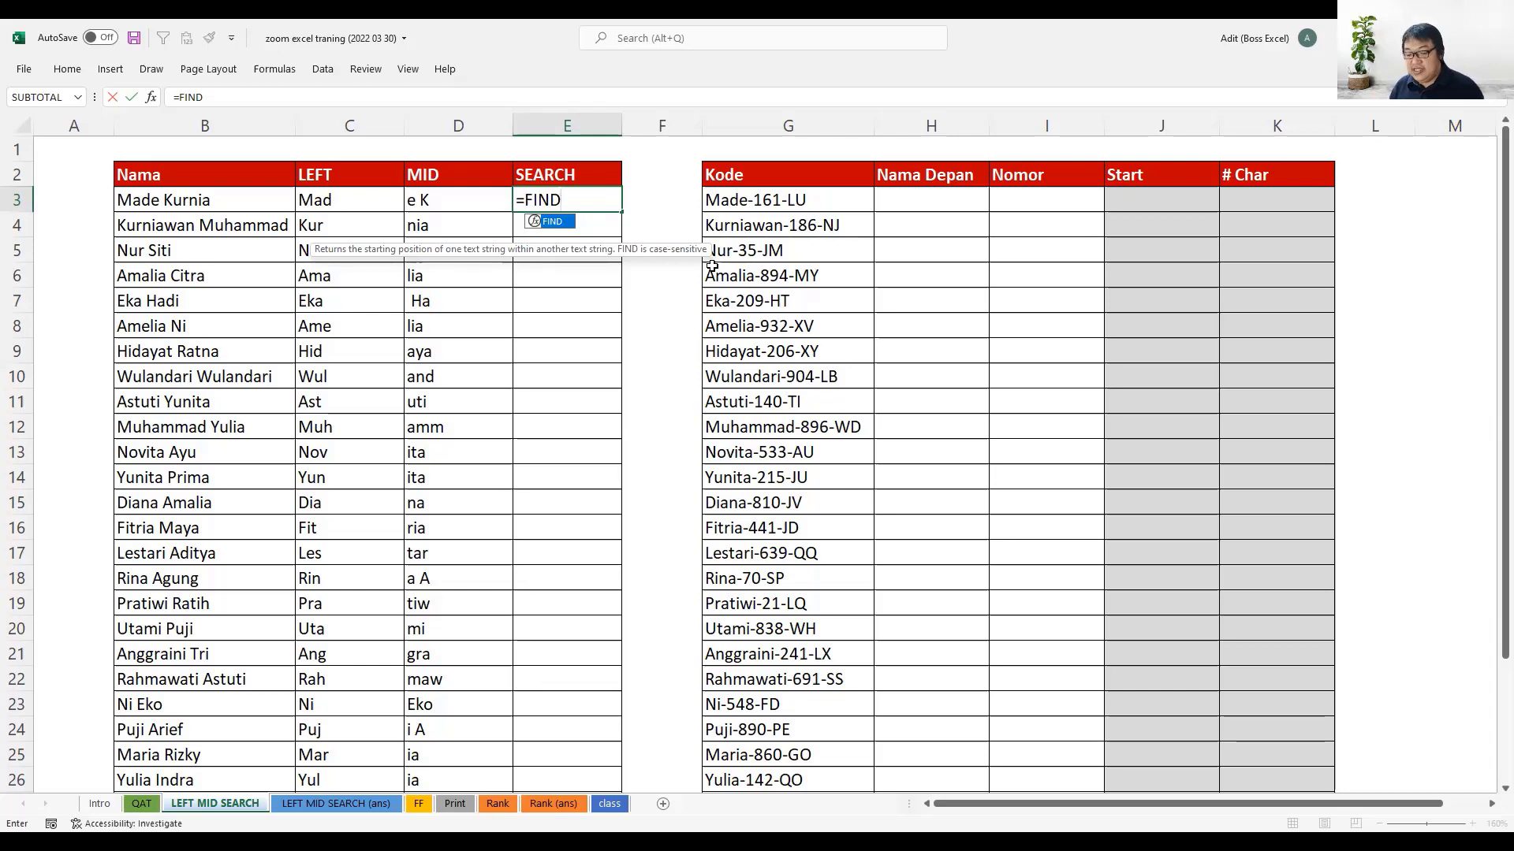
{"action": "key", "text": "BackSpace"}
{"action": "key", "text": "BackSpace"}
{"action": "key", "text": "BackSpace"}
{"action": "key", "text": "BackSpace"}
{"action": "type", "text": "SEARCH("}
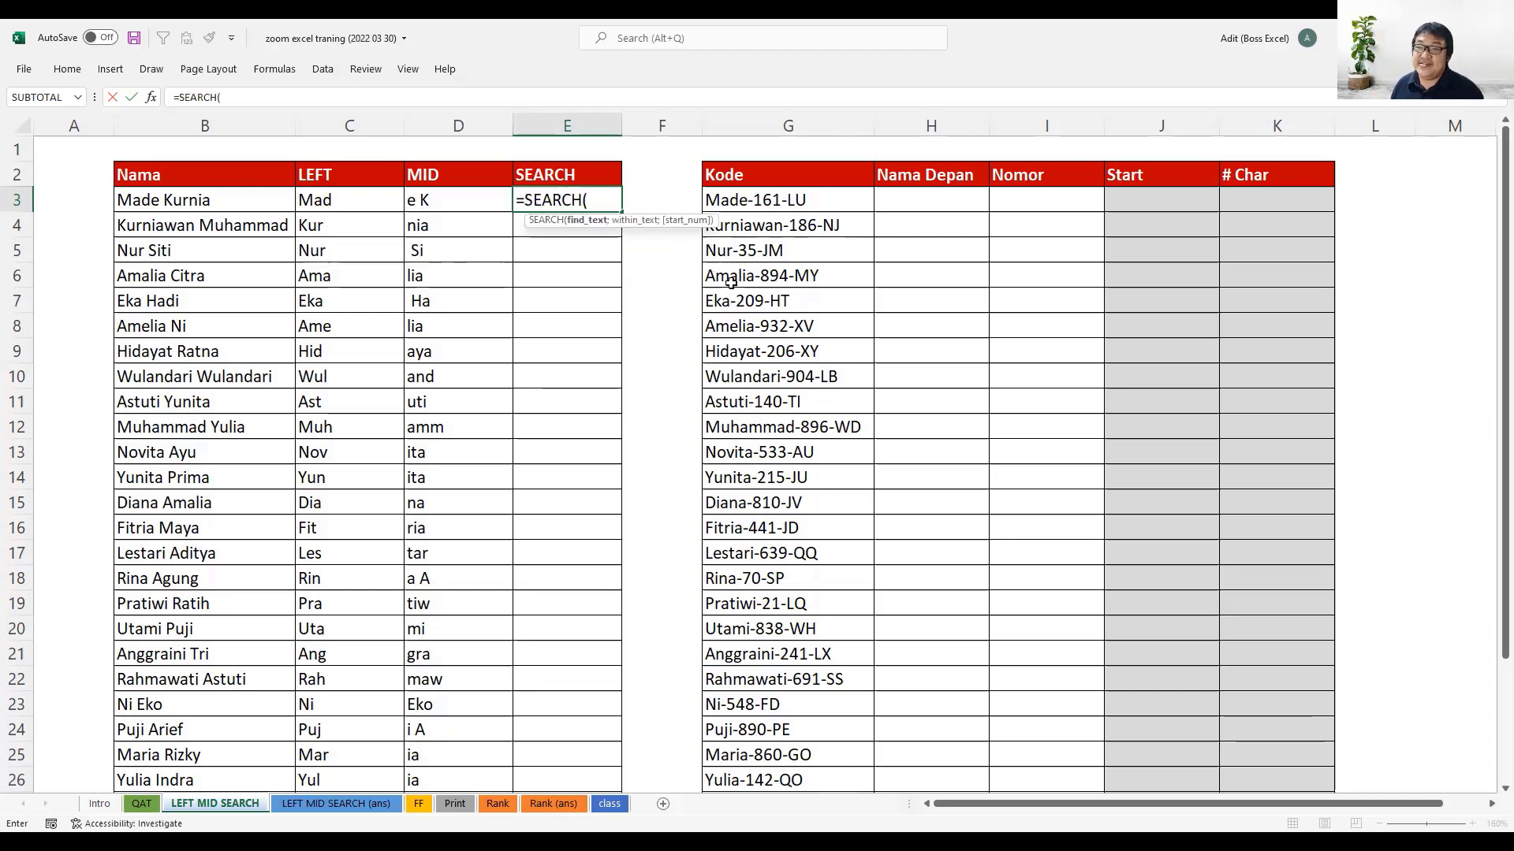
- Check the SEARCH function's help article and complete E3 as =SEARCH(" ";B3;1) to locate the space in the name
{"action": "key", "text": "F1"}
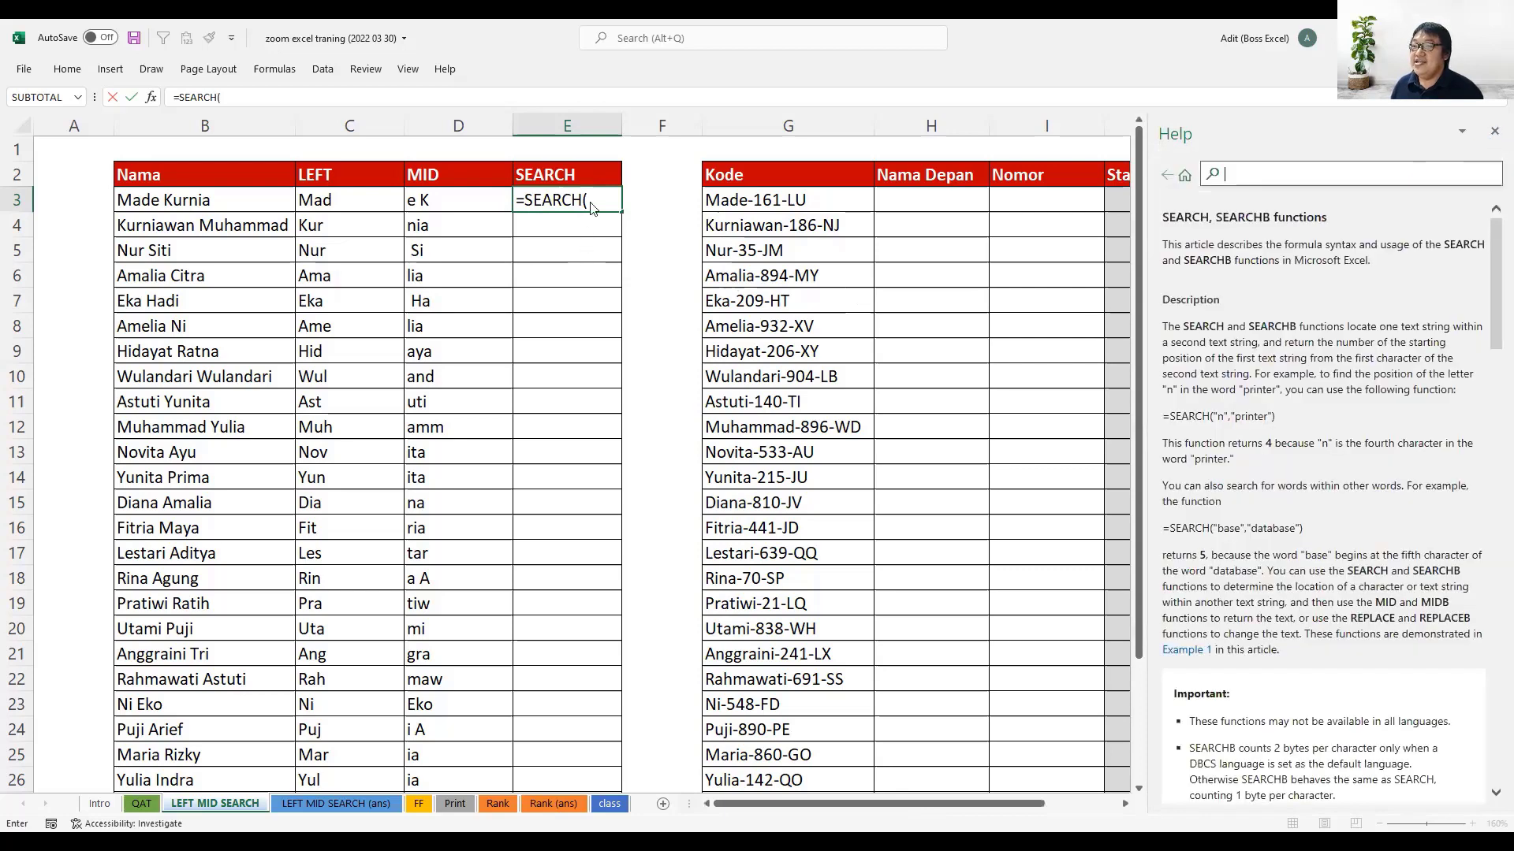
{"action": "left_click", "coordinate": [1492, 134]}
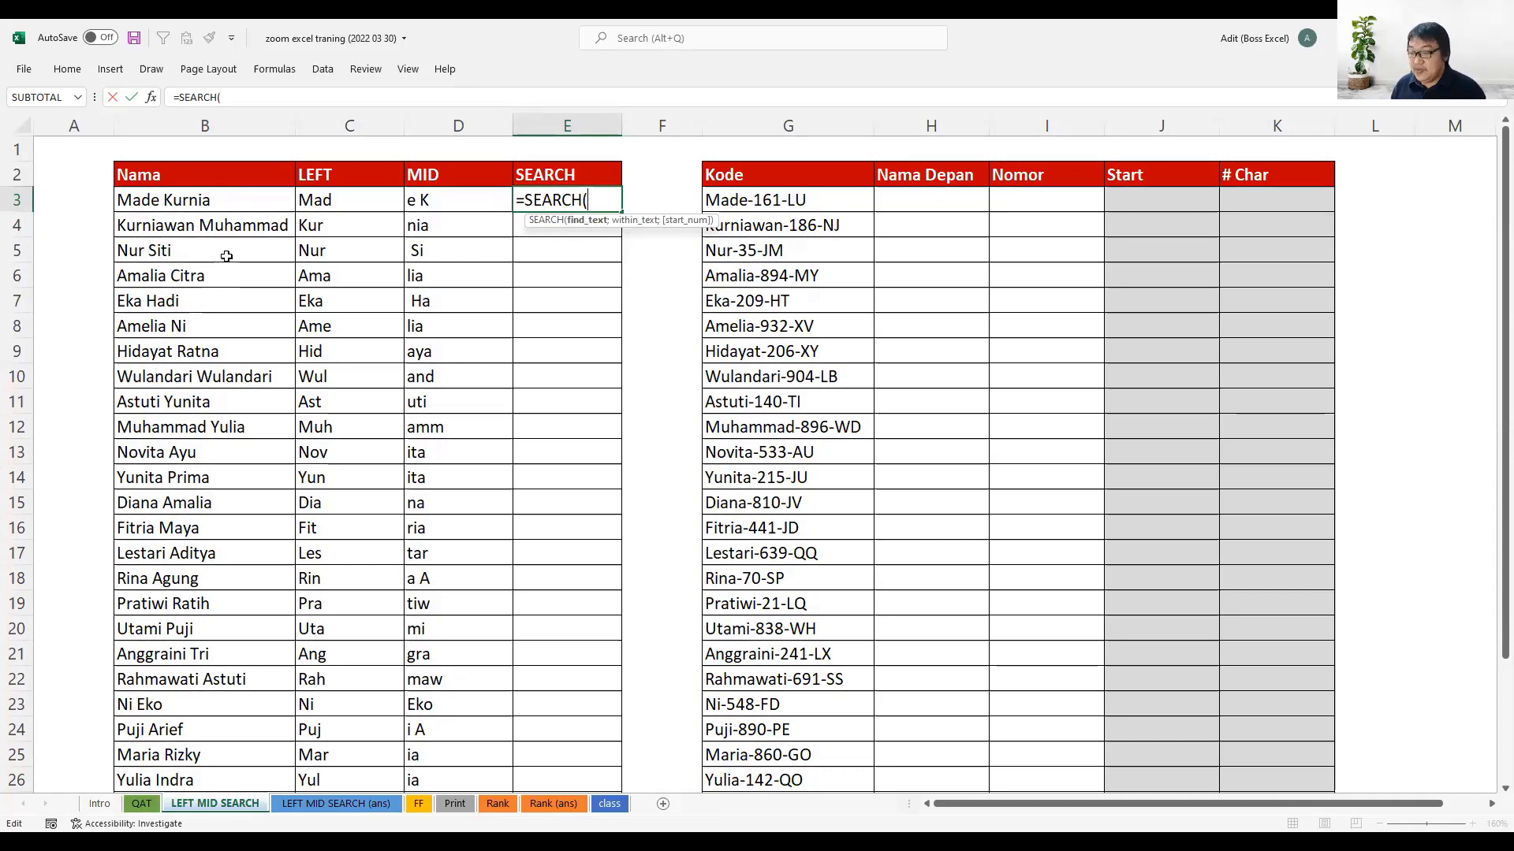
{"action": "type", "text": "\""}
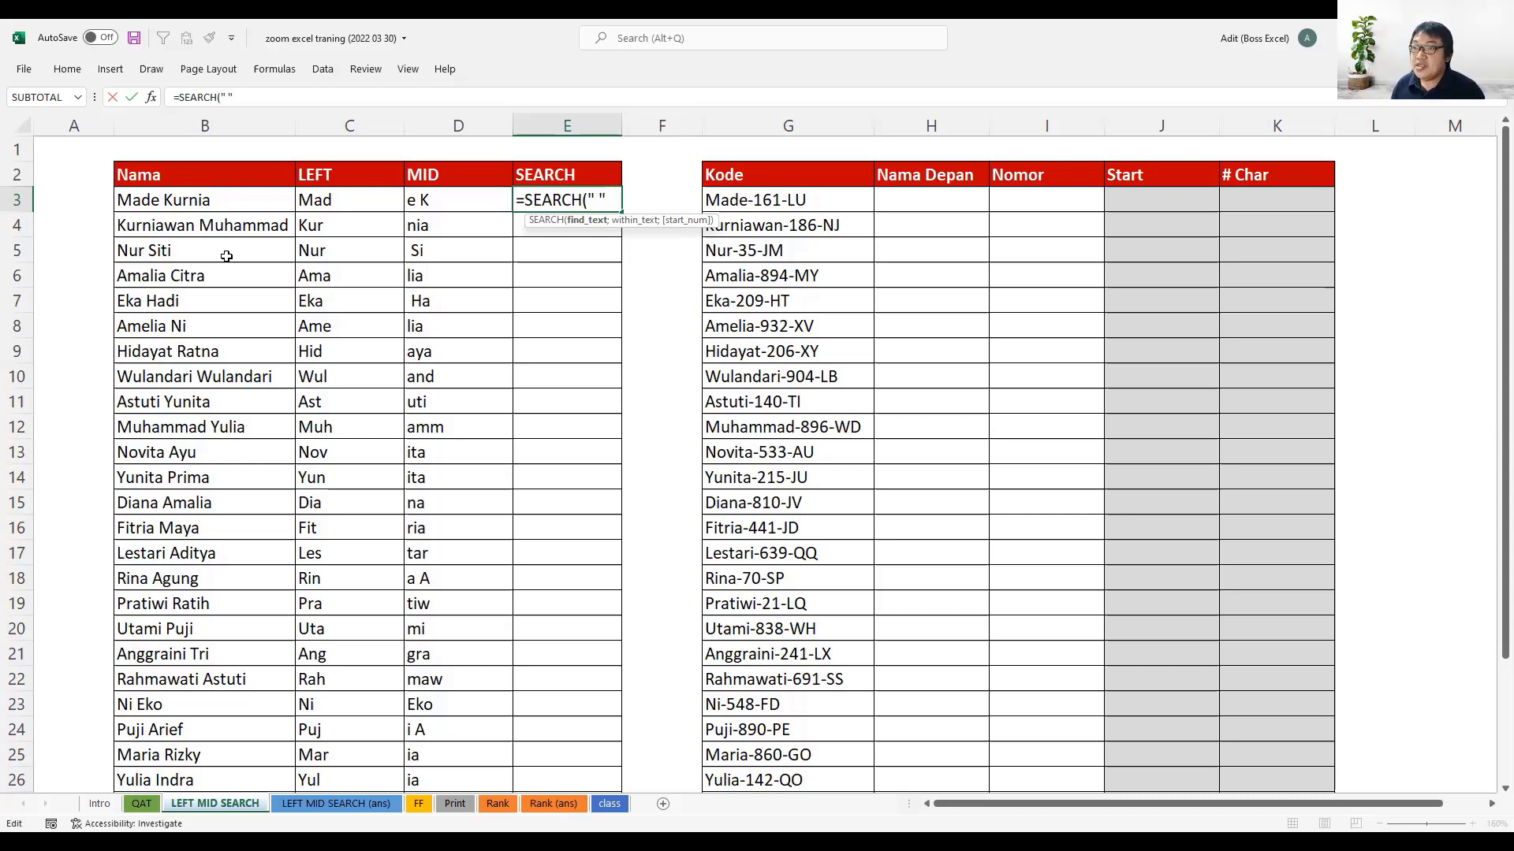
{"action": "type", "text": ";"}
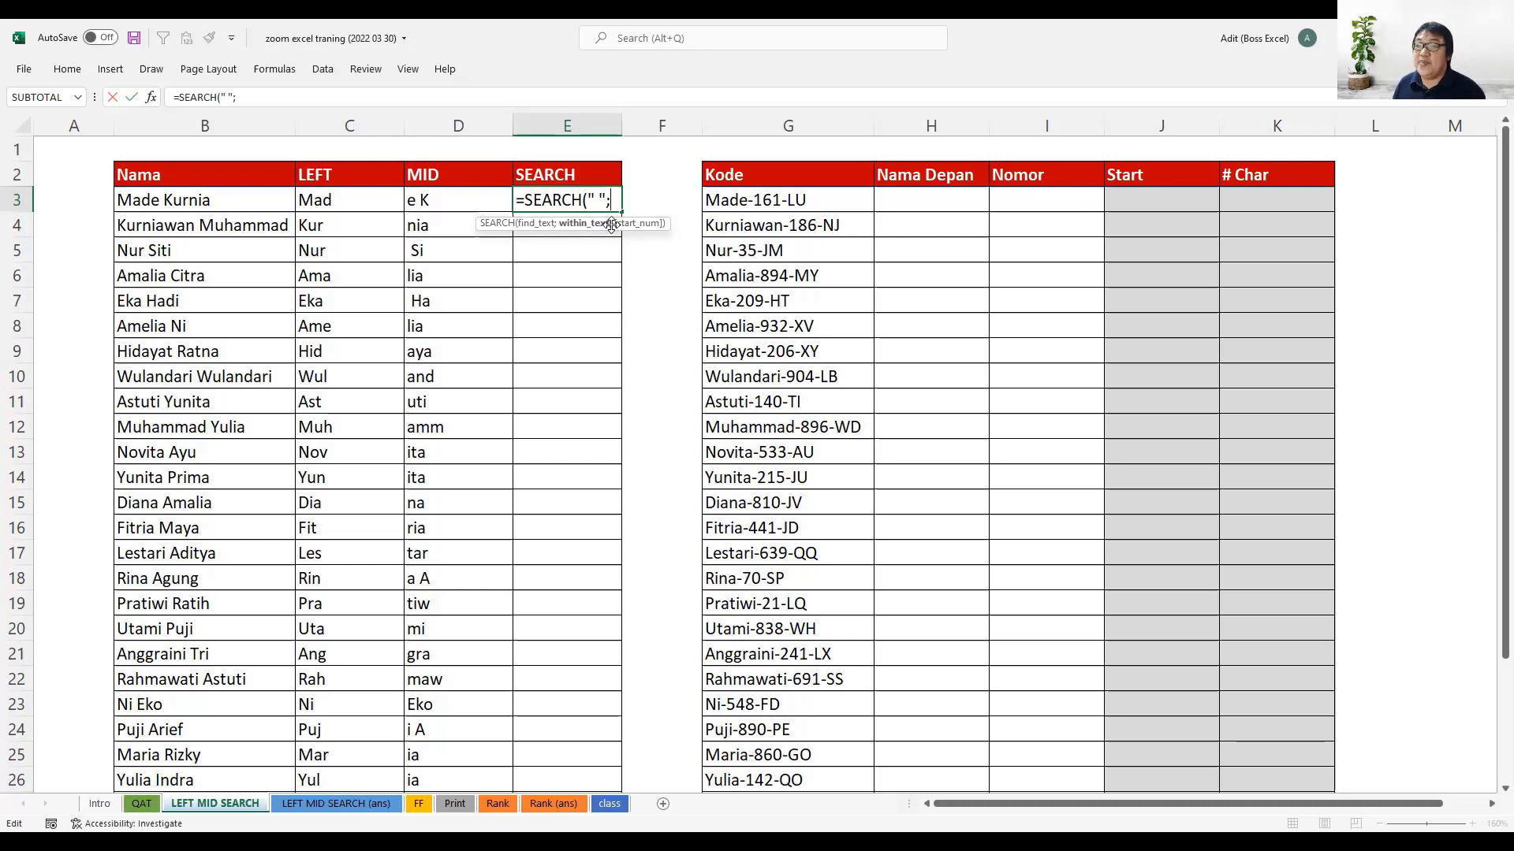
{"action": "left_click", "coordinate": [234, 194]}
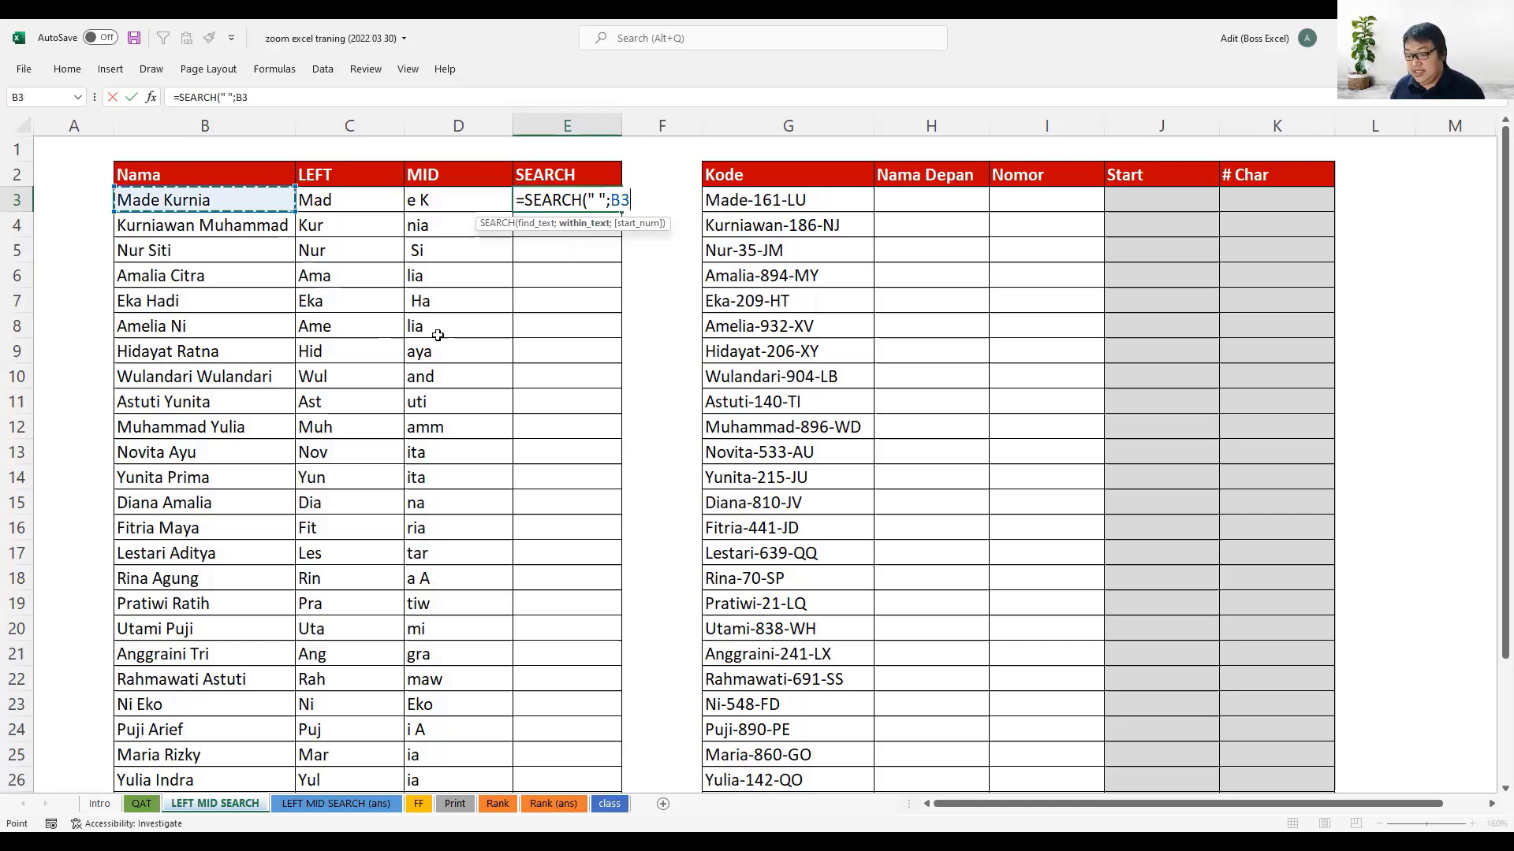
{"action": "type", "text": ";"}
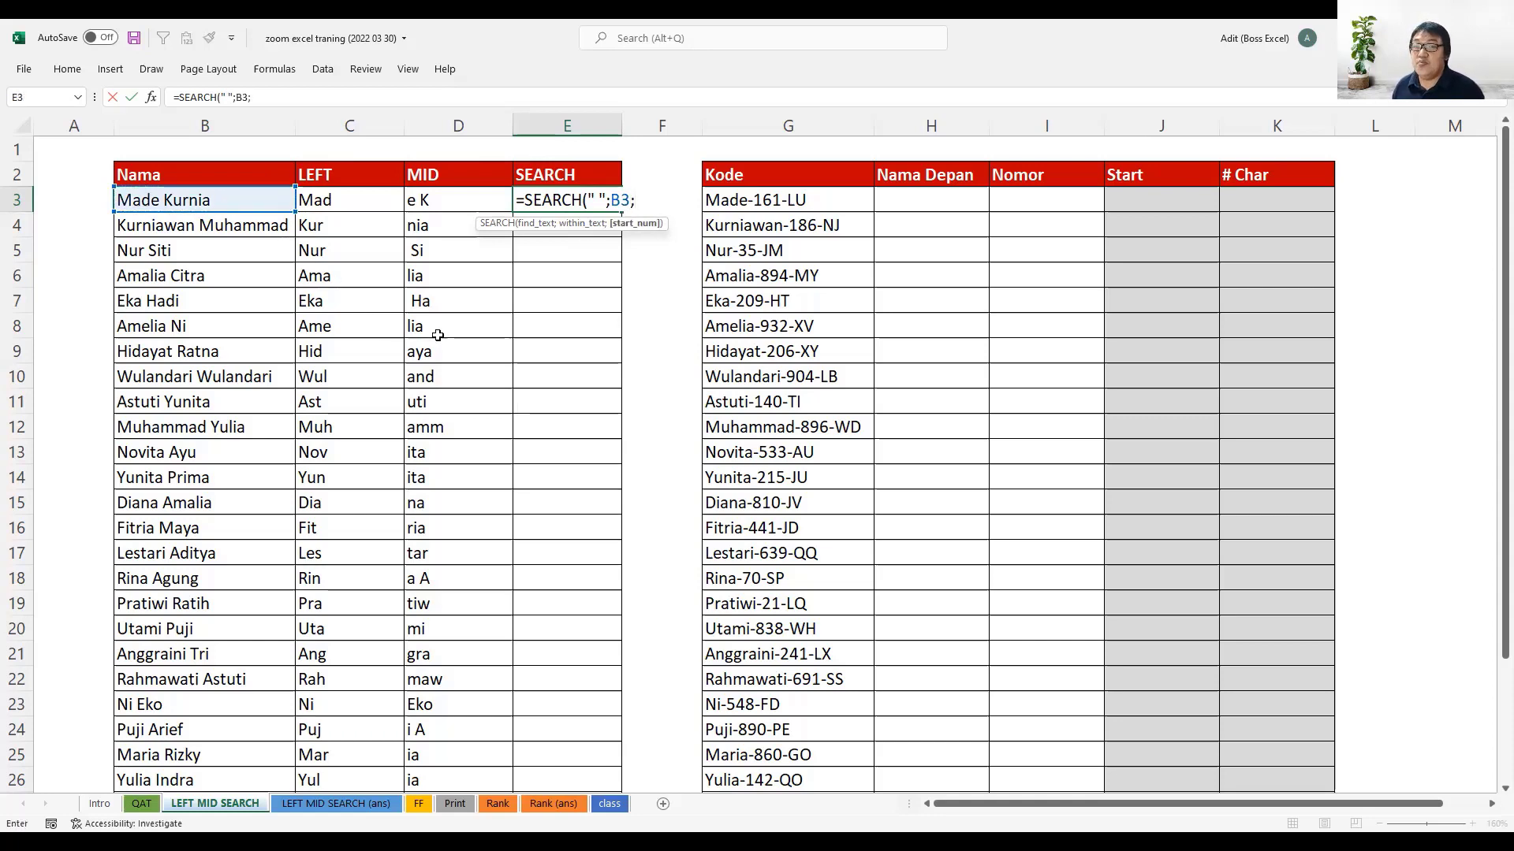
{"action": "type", "text": "1"}
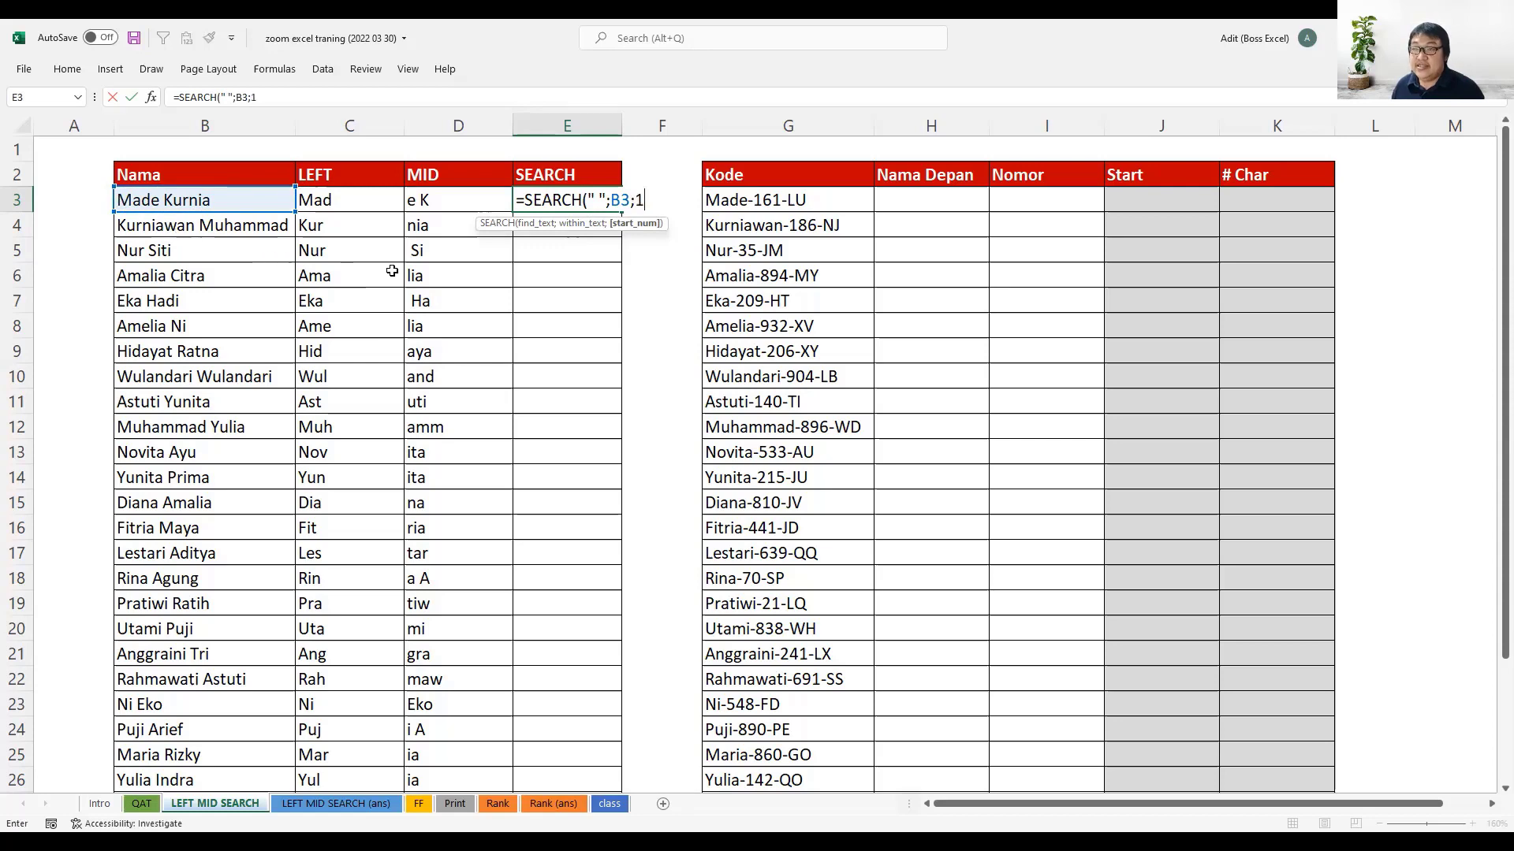
{"action": "type", "text": ")"}
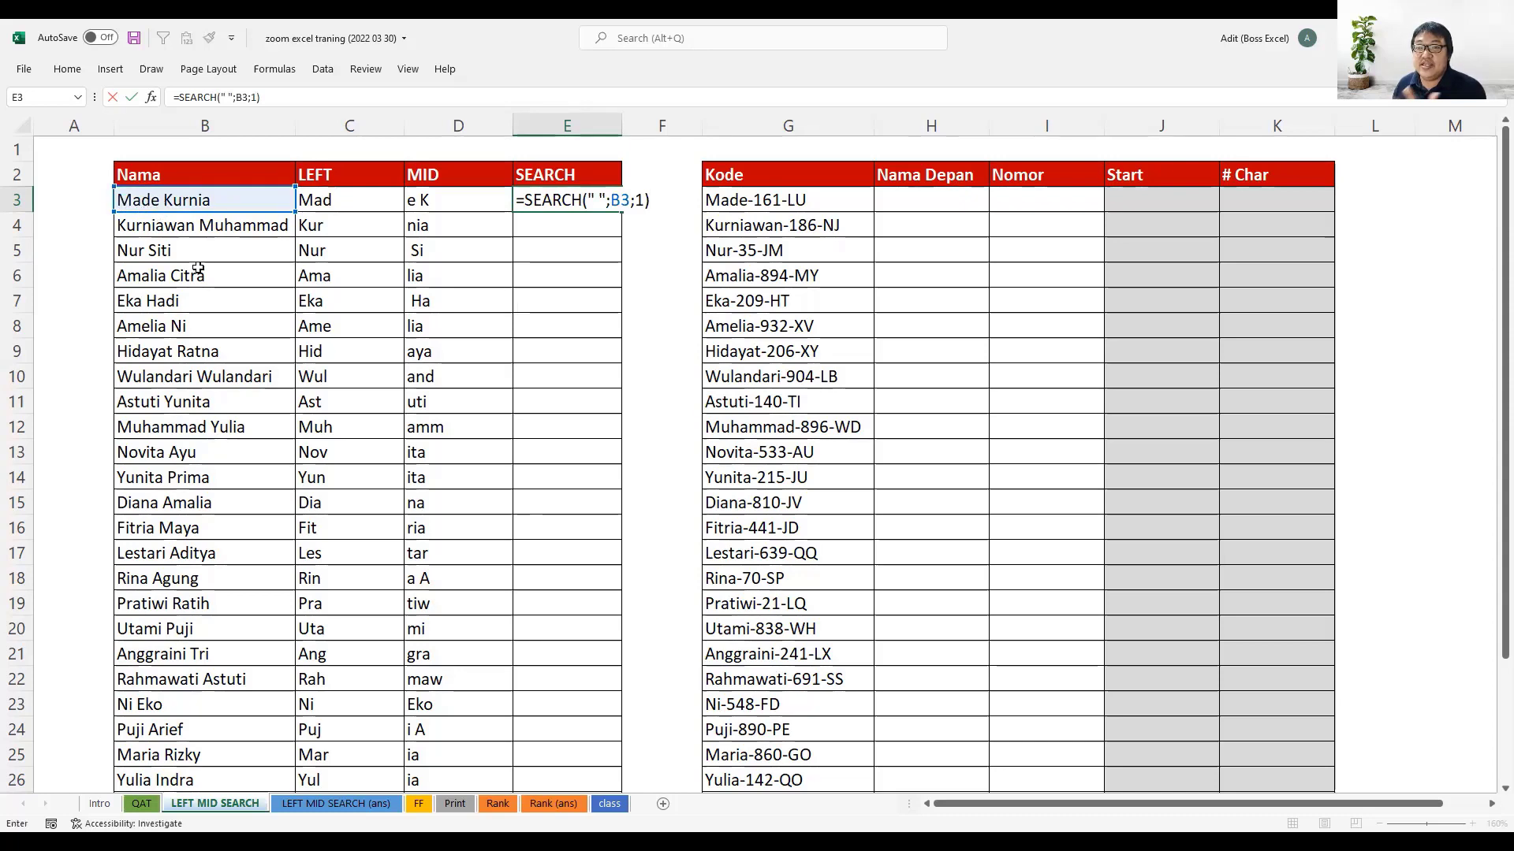
{"action": "key", "text": "Return"}
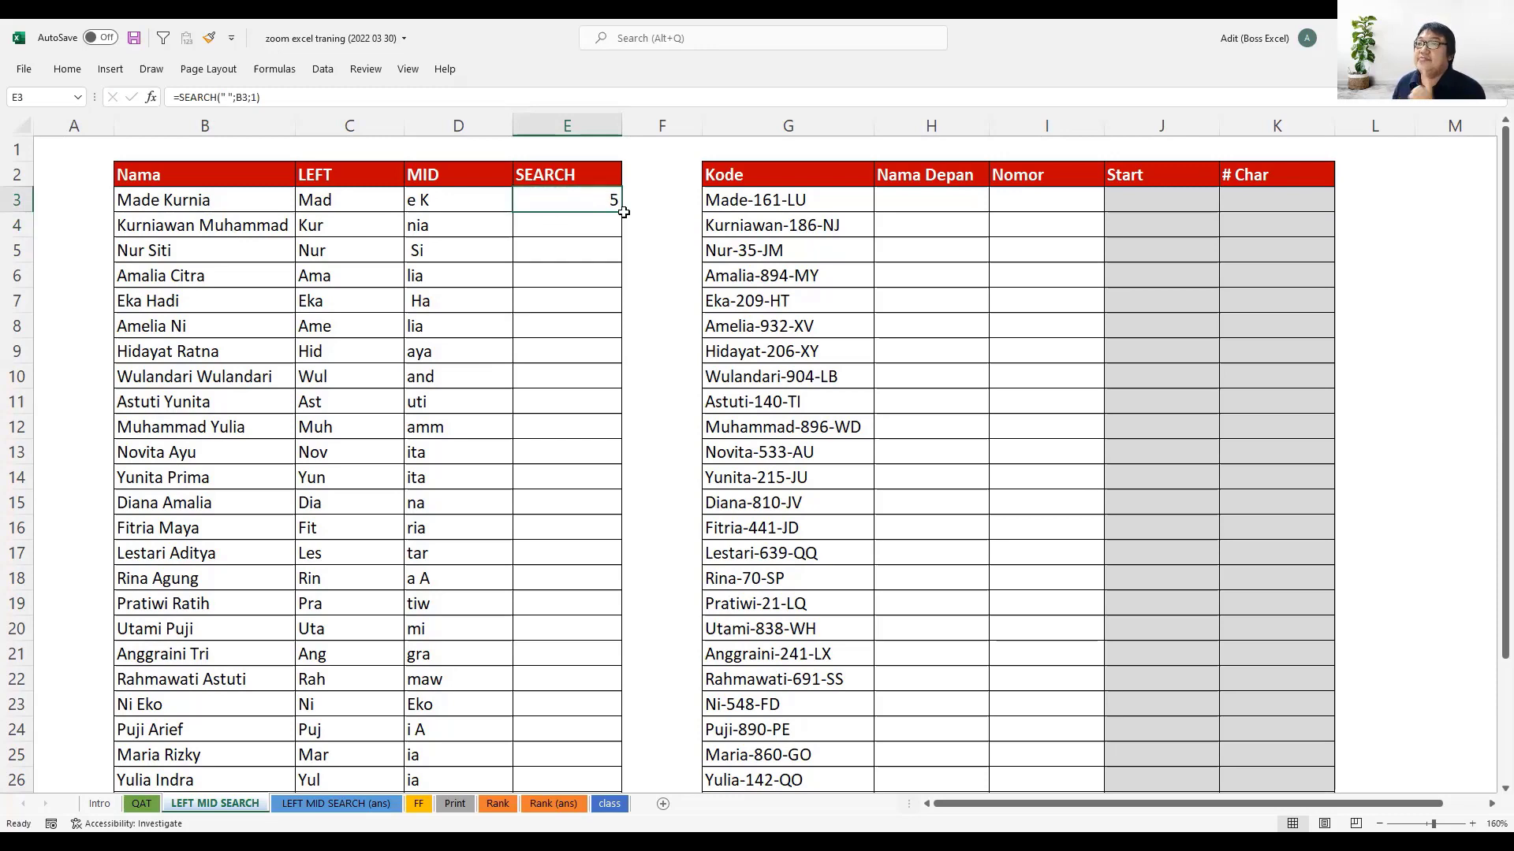
- Fill the SEARCH formula from E3 down through E32 and check several of the filled cells
{"action": "double_click", "coordinate": [618, 214]}
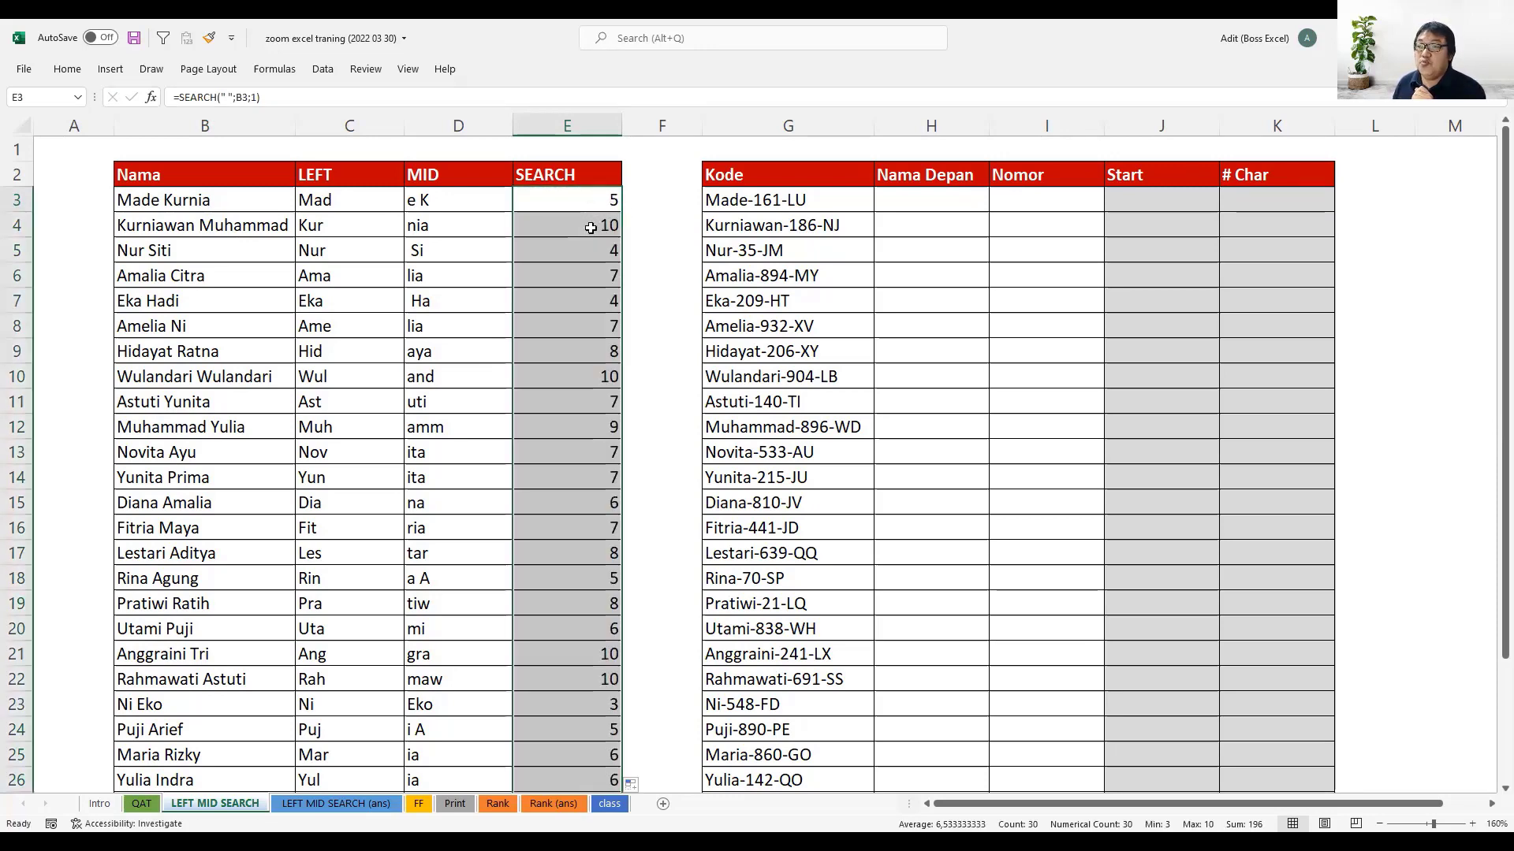
{"action": "left_click", "coordinate": [591, 224]}
{"action": "left_click", "coordinate": [592, 250]}
{"action": "left_click", "coordinate": [600, 311]}
{"action": "left_click", "coordinate": [600, 316]}
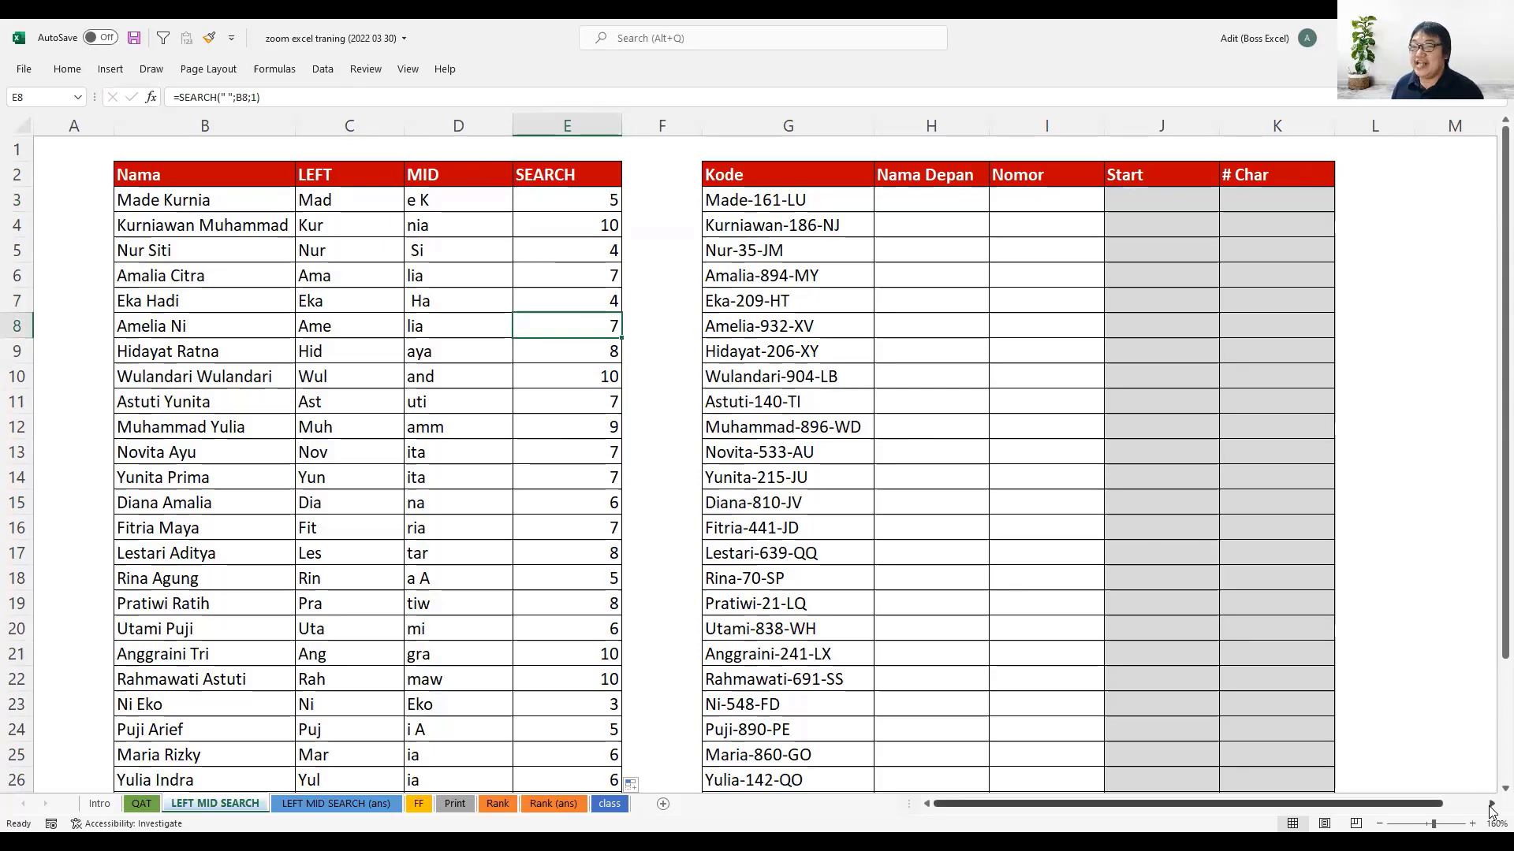
- Look over the Kode entries and the empty Nama Depan and Nomor columns beside them
{"action": "scroll", "coordinate": [1490, 810], "scroll_direction": "right", "scroll_amount": 4}
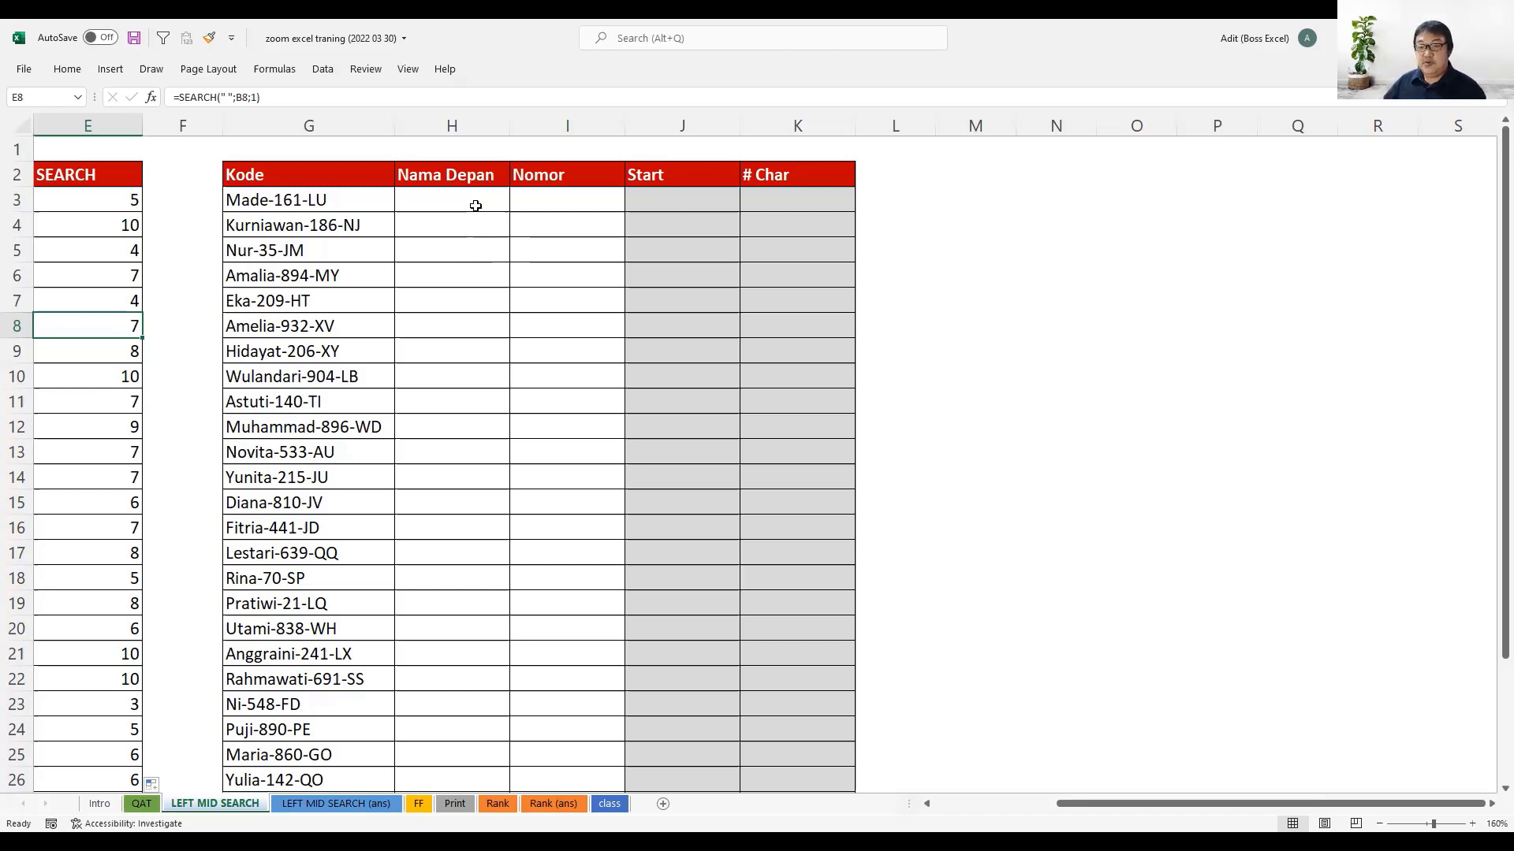
{"action": "left_click_drag", "start_coordinate": [327, 174], "coordinate": [382, 631]}
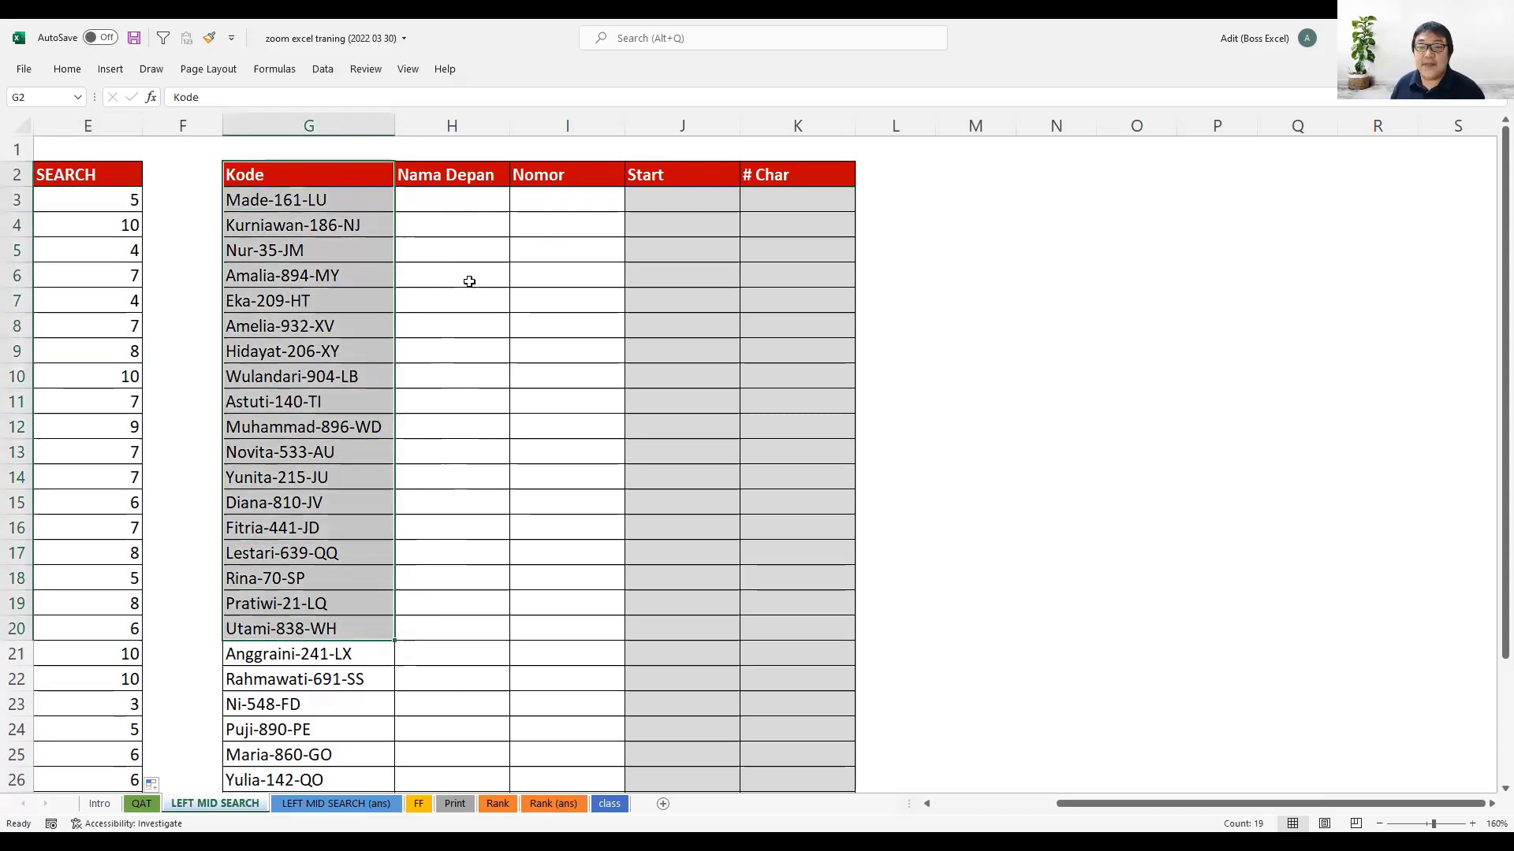
{"action": "left_click", "coordinate": [439, 204]}
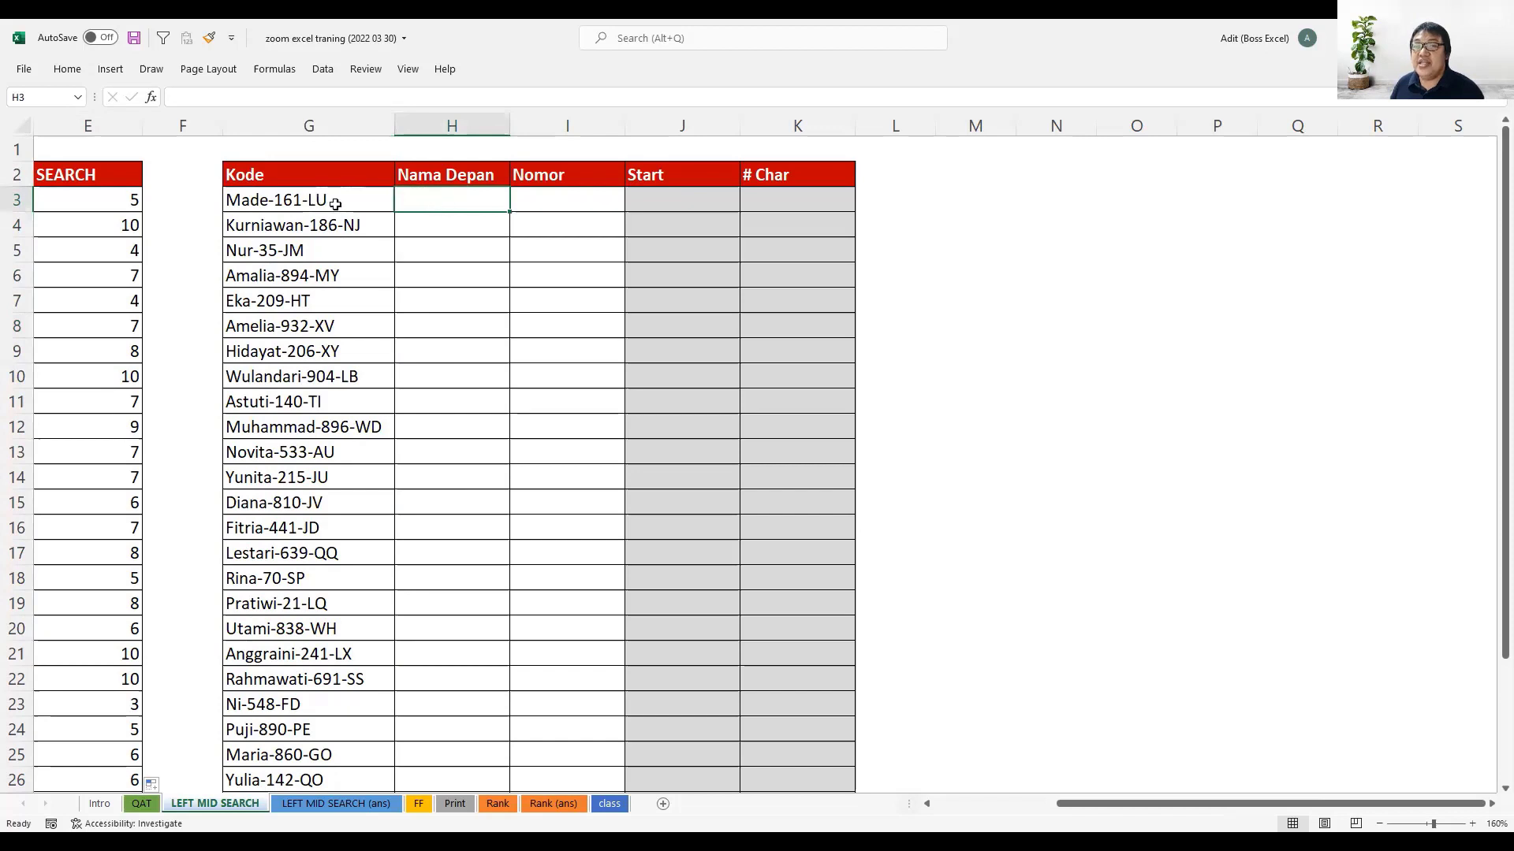
{"action": "left_click", "coordinate": [557, 207]}
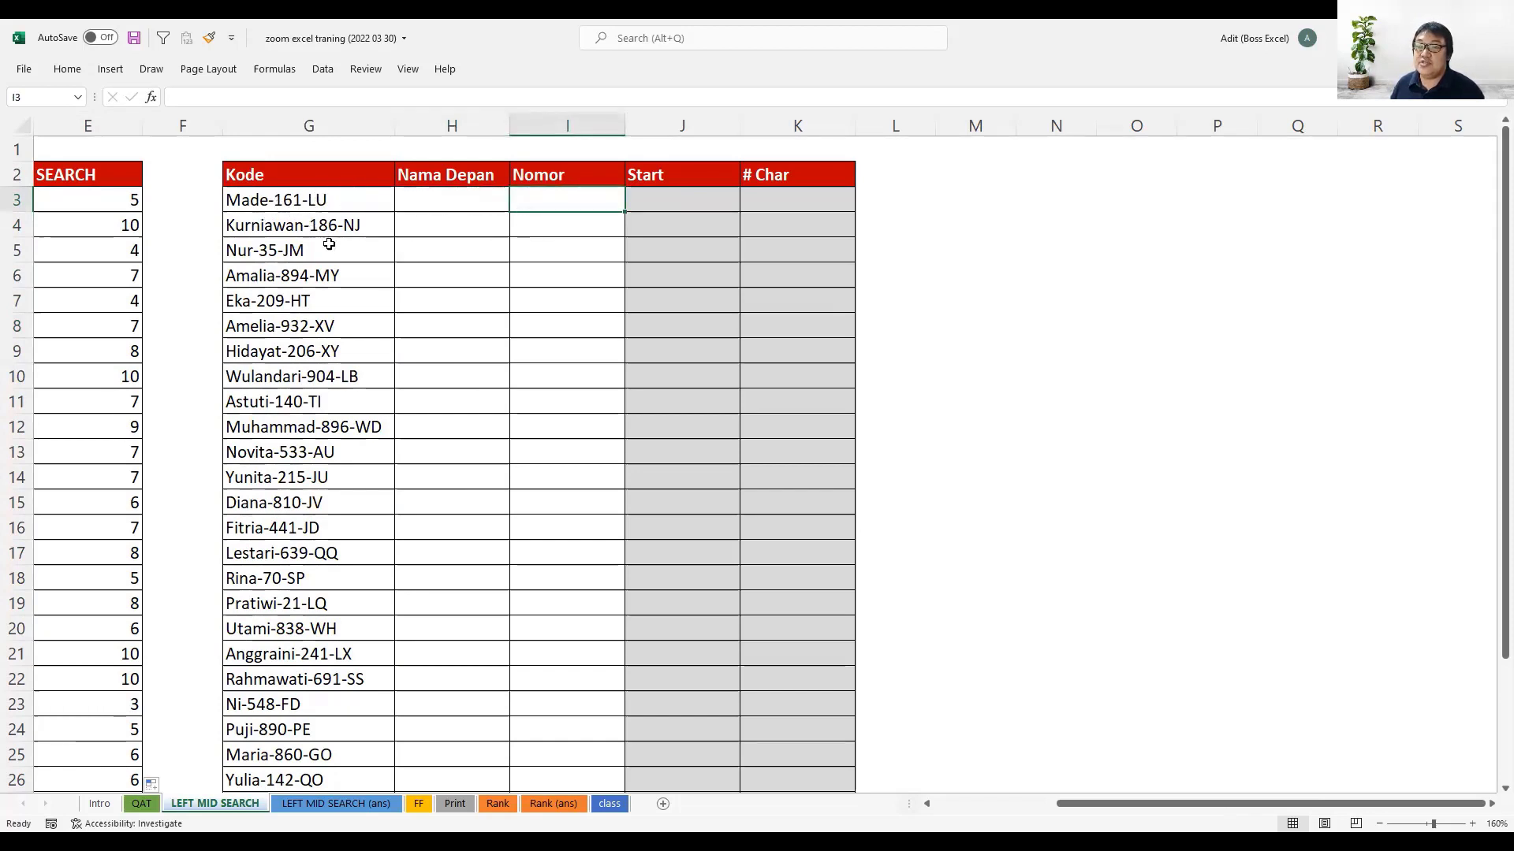
{"action": "left_click", "coordinate": [454, 207]}
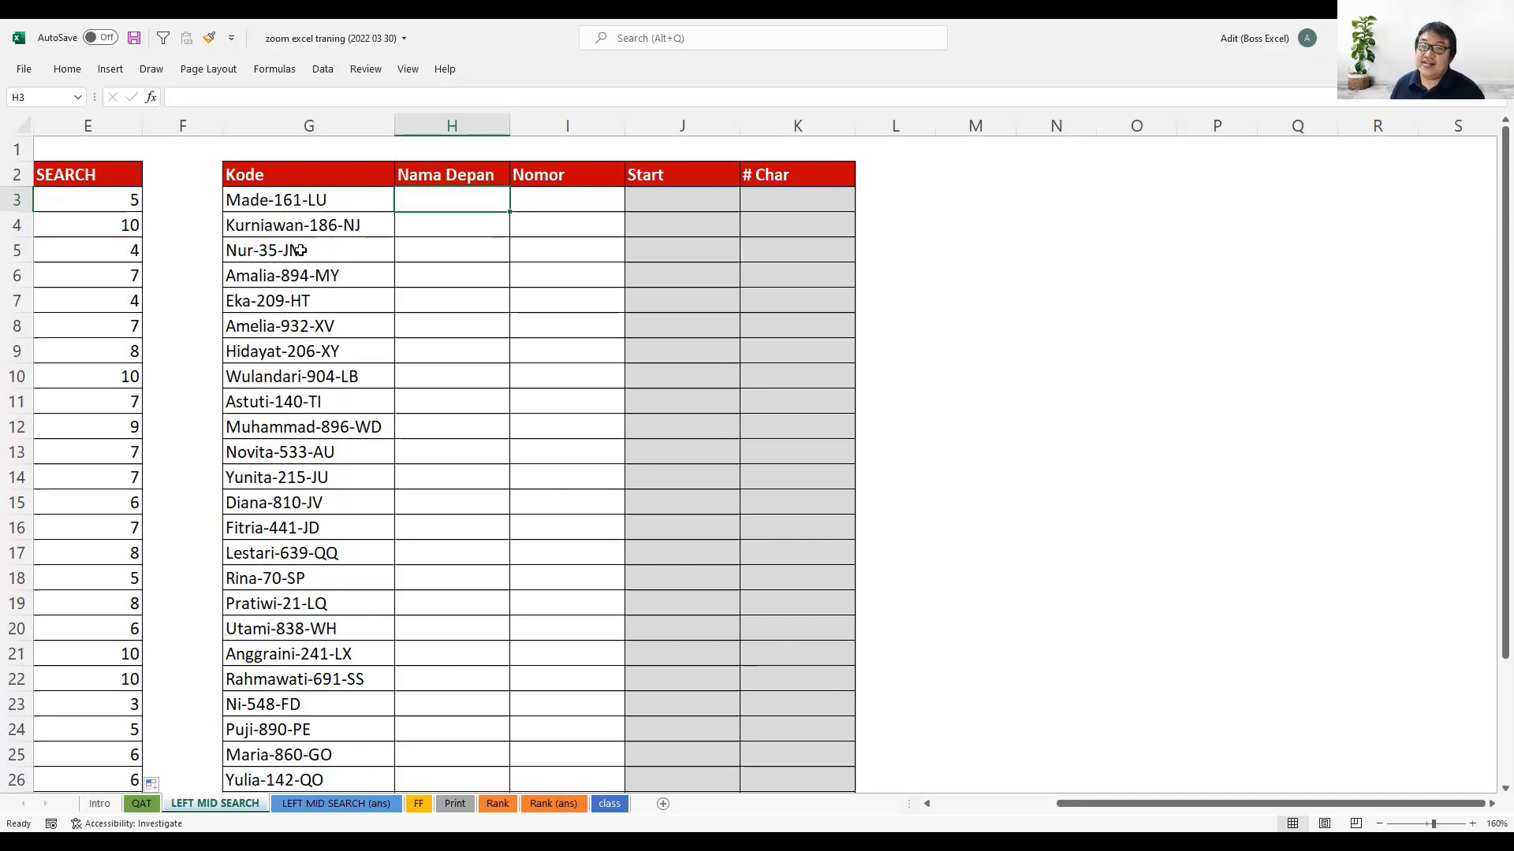
- Examine how name lengths and numbers vary among the Kode entries in rows 3 to 9
{"action": "left_click", "coordinate": [253, 252]}
{"action": "left_click", "coordinate": [287, 300]}
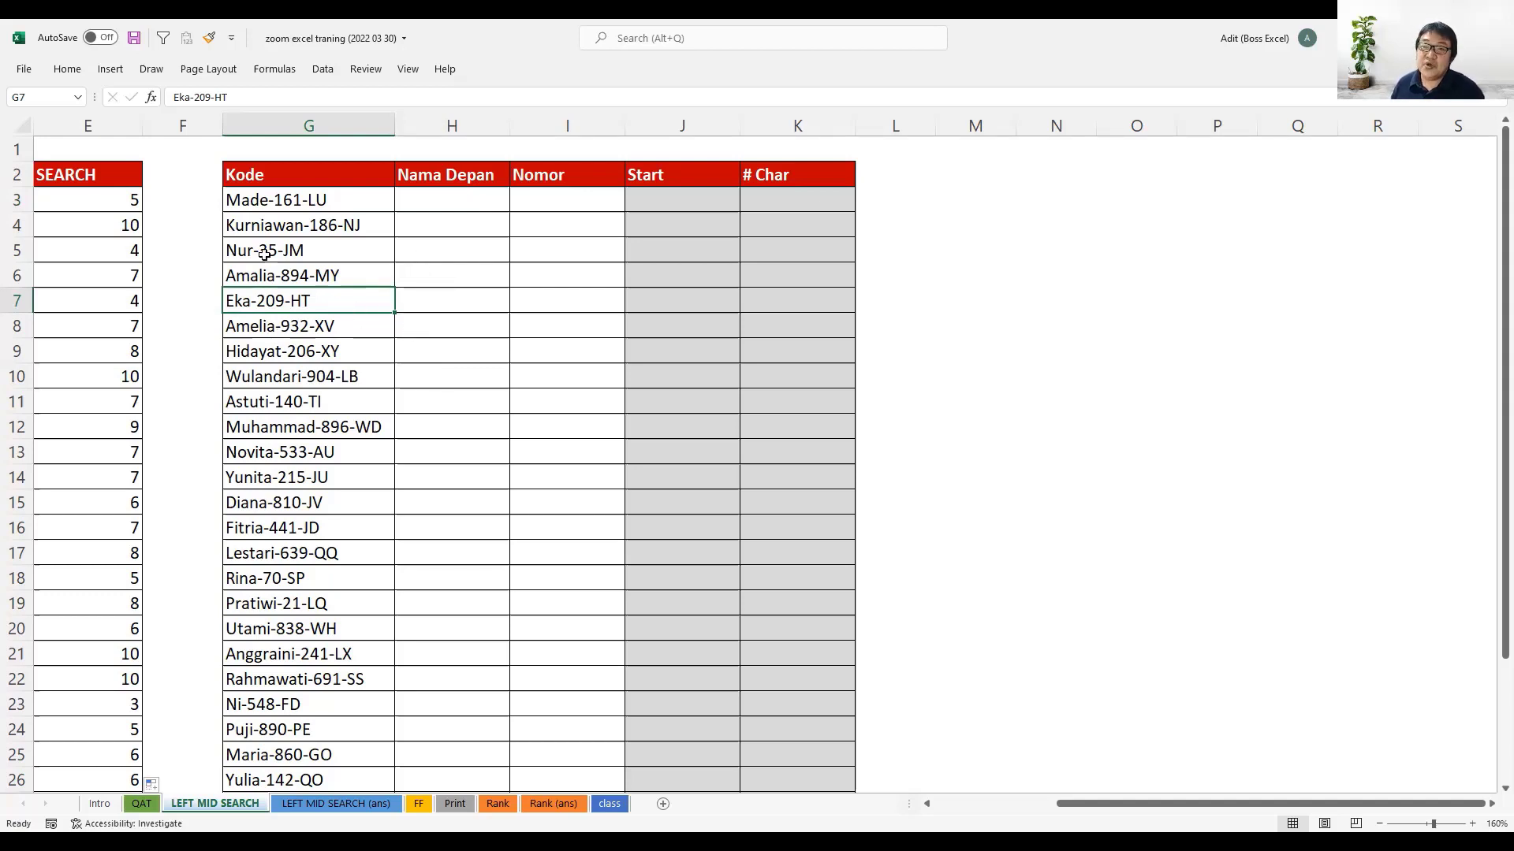
{"action": "left_click", "coordinate": [274, 206]}
{"action": "left_click", "coordinate": [295, 233]}
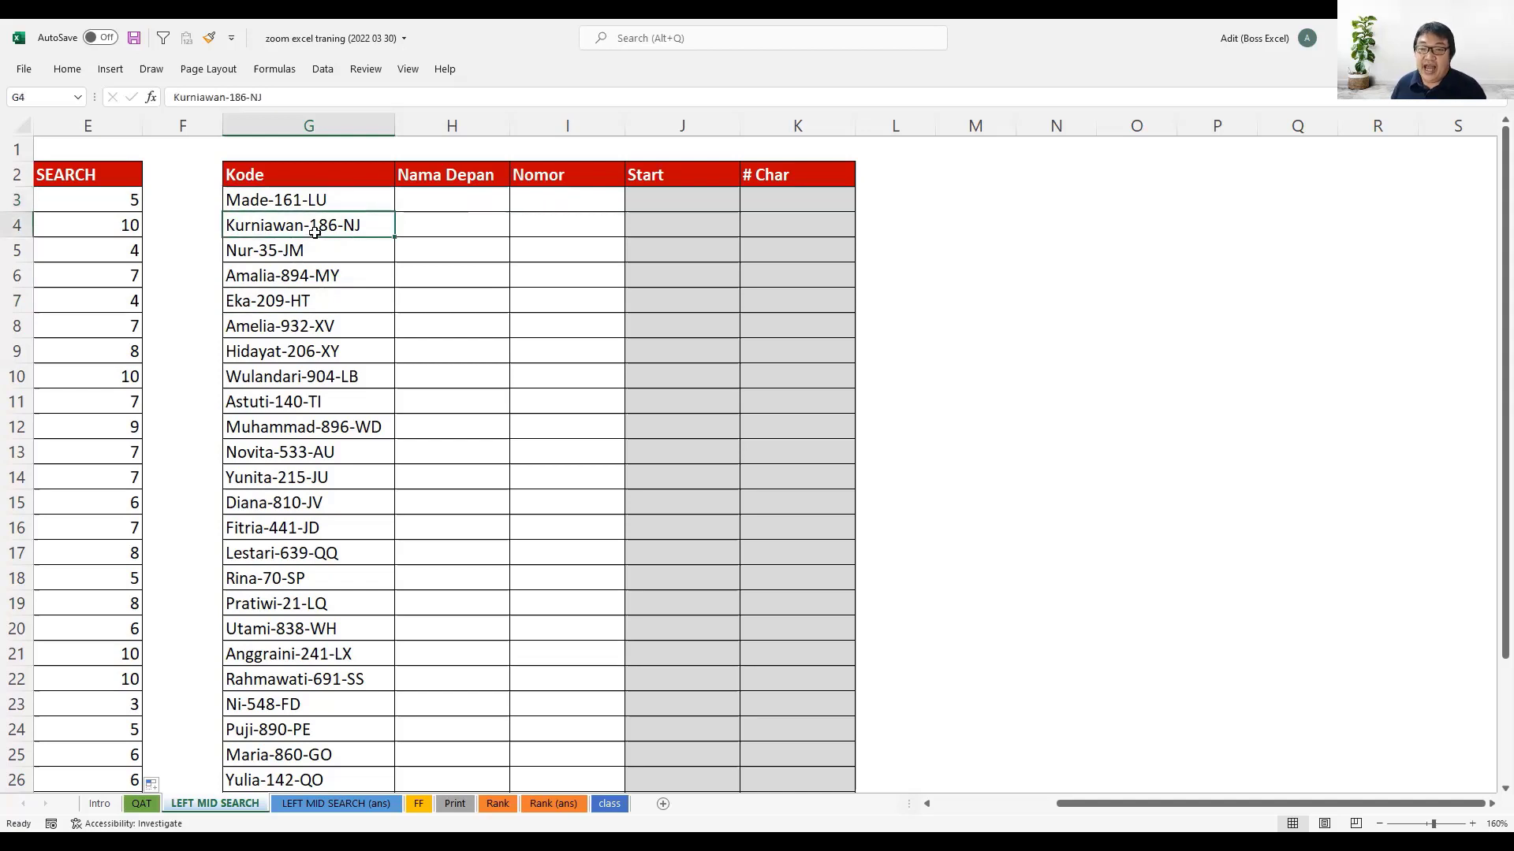
{"action": "left_click", "coordinate": [259, 259]}
{"action": "left_click", "coordinate": [262, 276]}
{"action": "left_click", "coordinate": [270, 300]}
{"action": "left_click", "coordinate": [286, 348]}
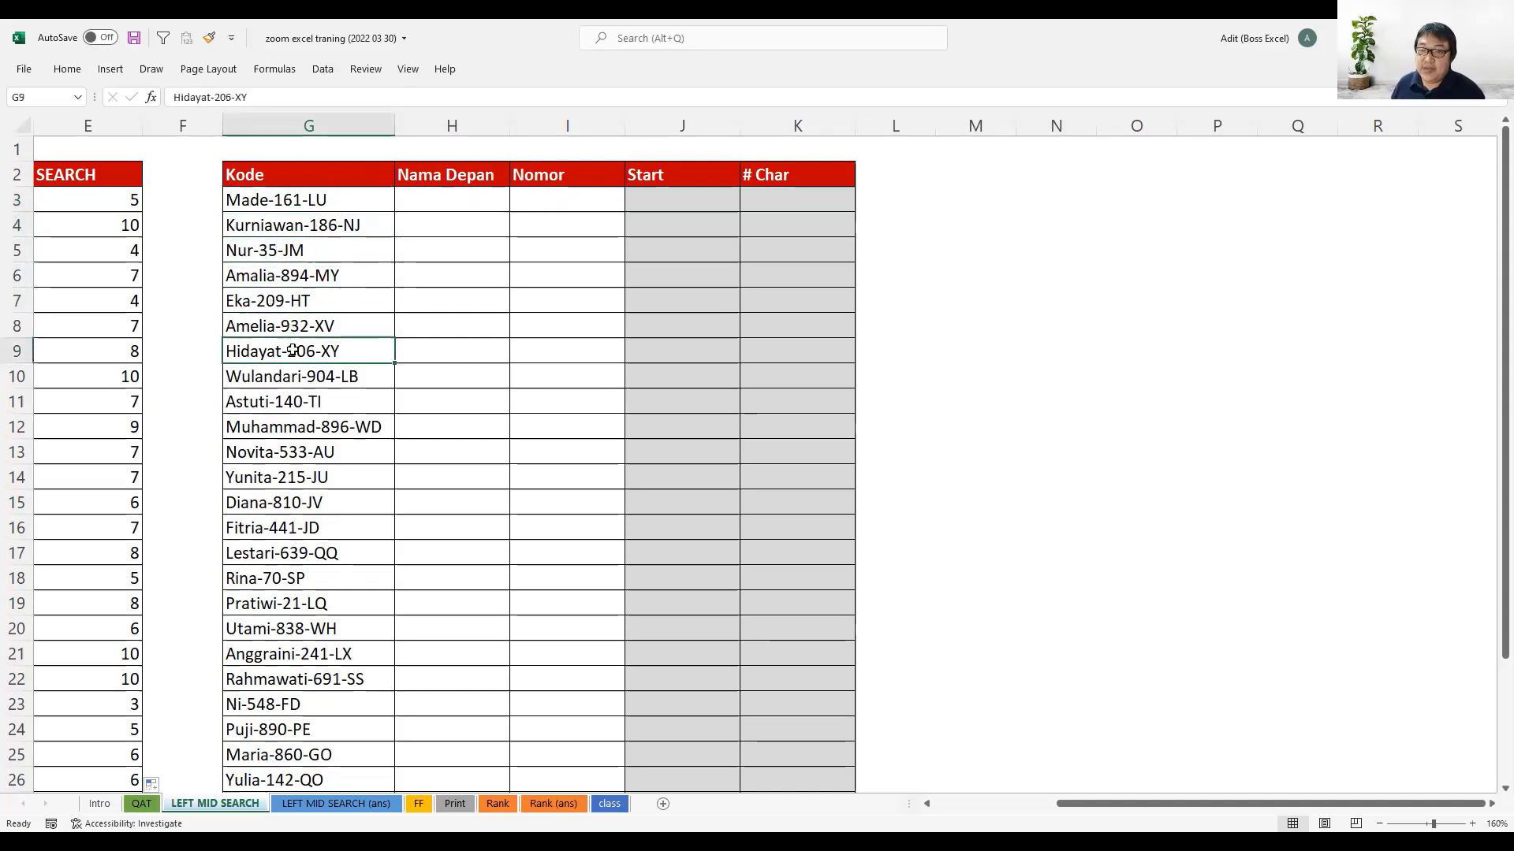
- Check the Kode entries in rows 10 to 12 and the Nama Depan column header
{"action": "left_click", "coordinate": [293, 380]}
{"action": "left_click", "coordinate": [298, 402]}
{"action": "left_click", "coordinate": [309, 430]}
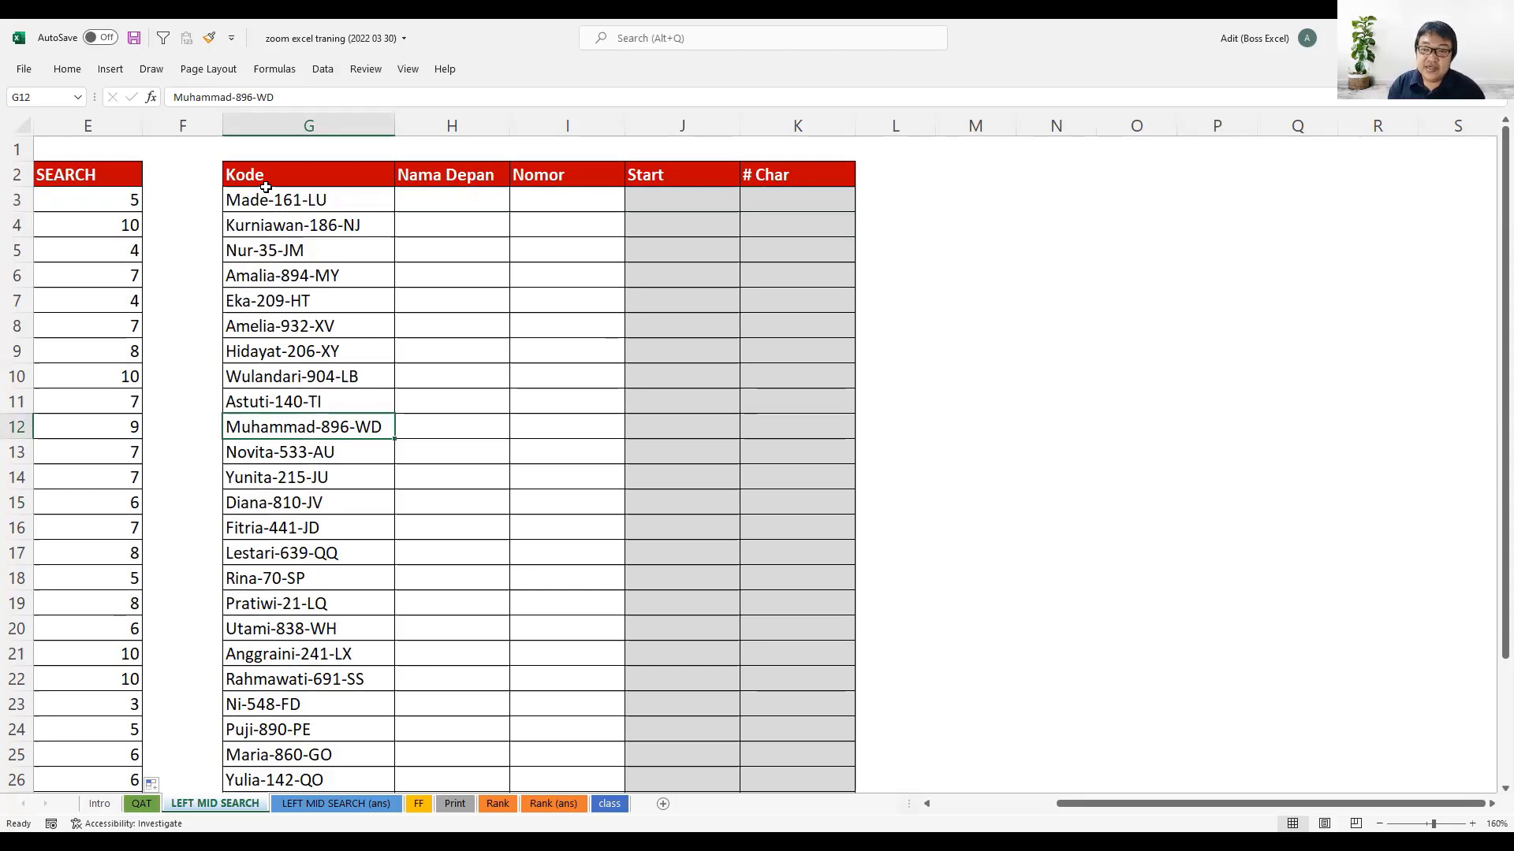
{"action": "left_click", "coordinate": [445, 180]}
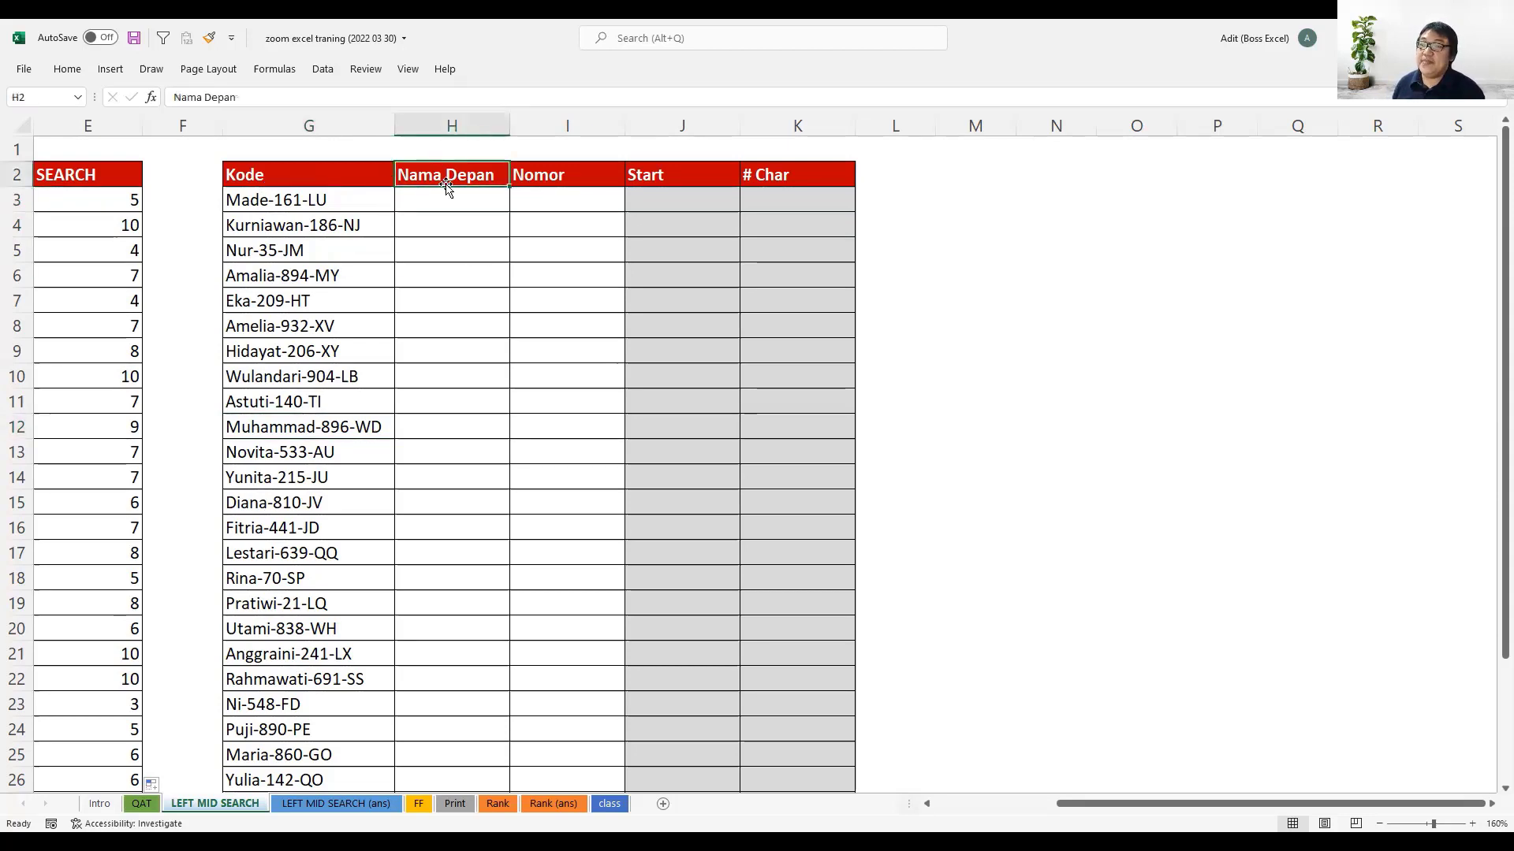
- Enter =SEARCH("-";G3;1) in H3 to locate the first hyphen in the code
{"action": "left_click", "coordinate": [448, 194]}
{"action": "type", "text": "="}
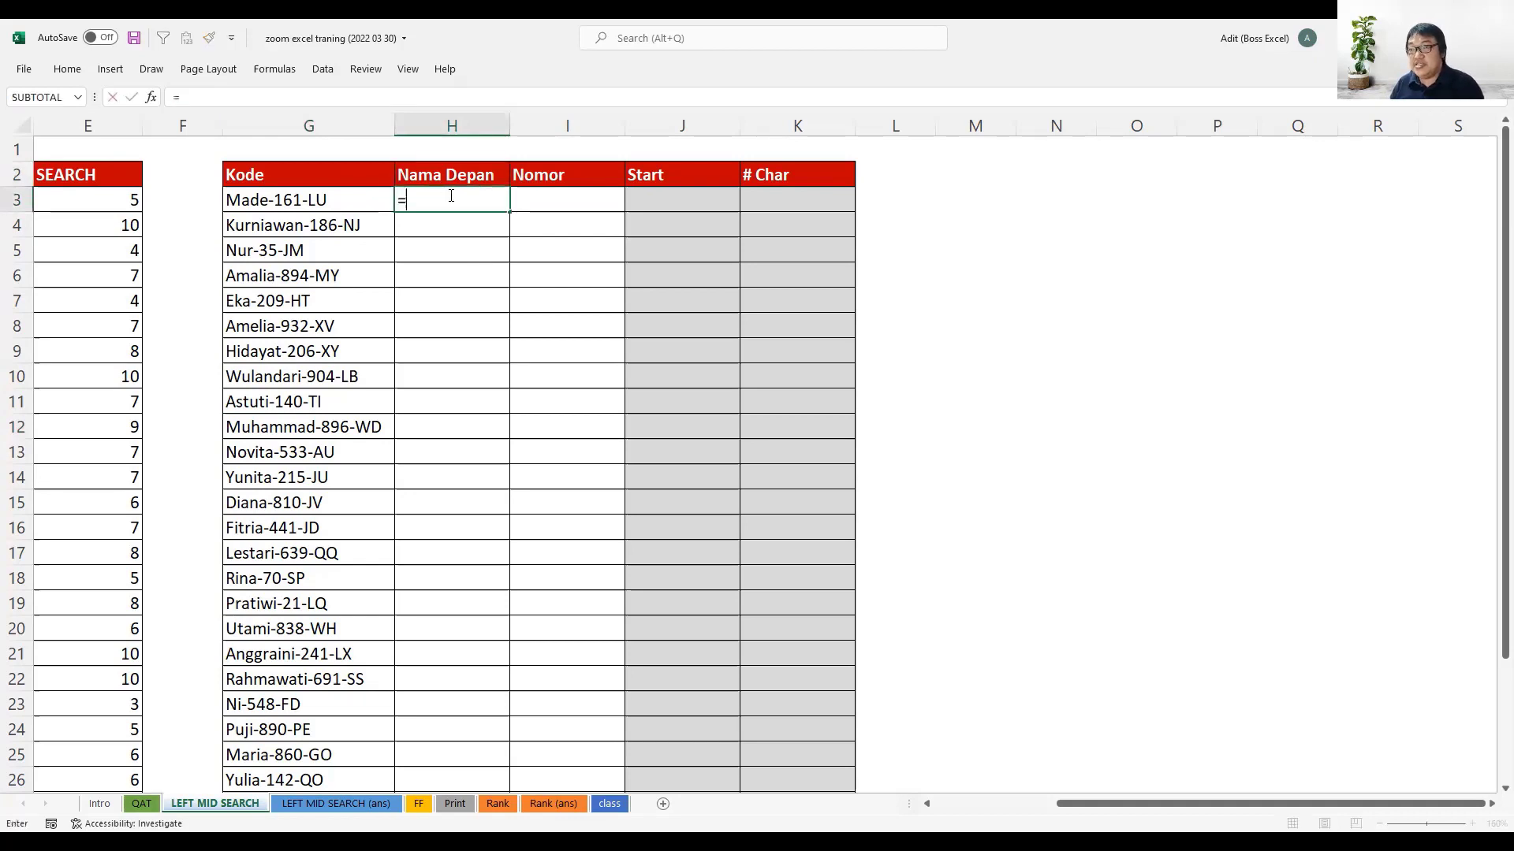
{"action": "type", "text": "SEARCH("}
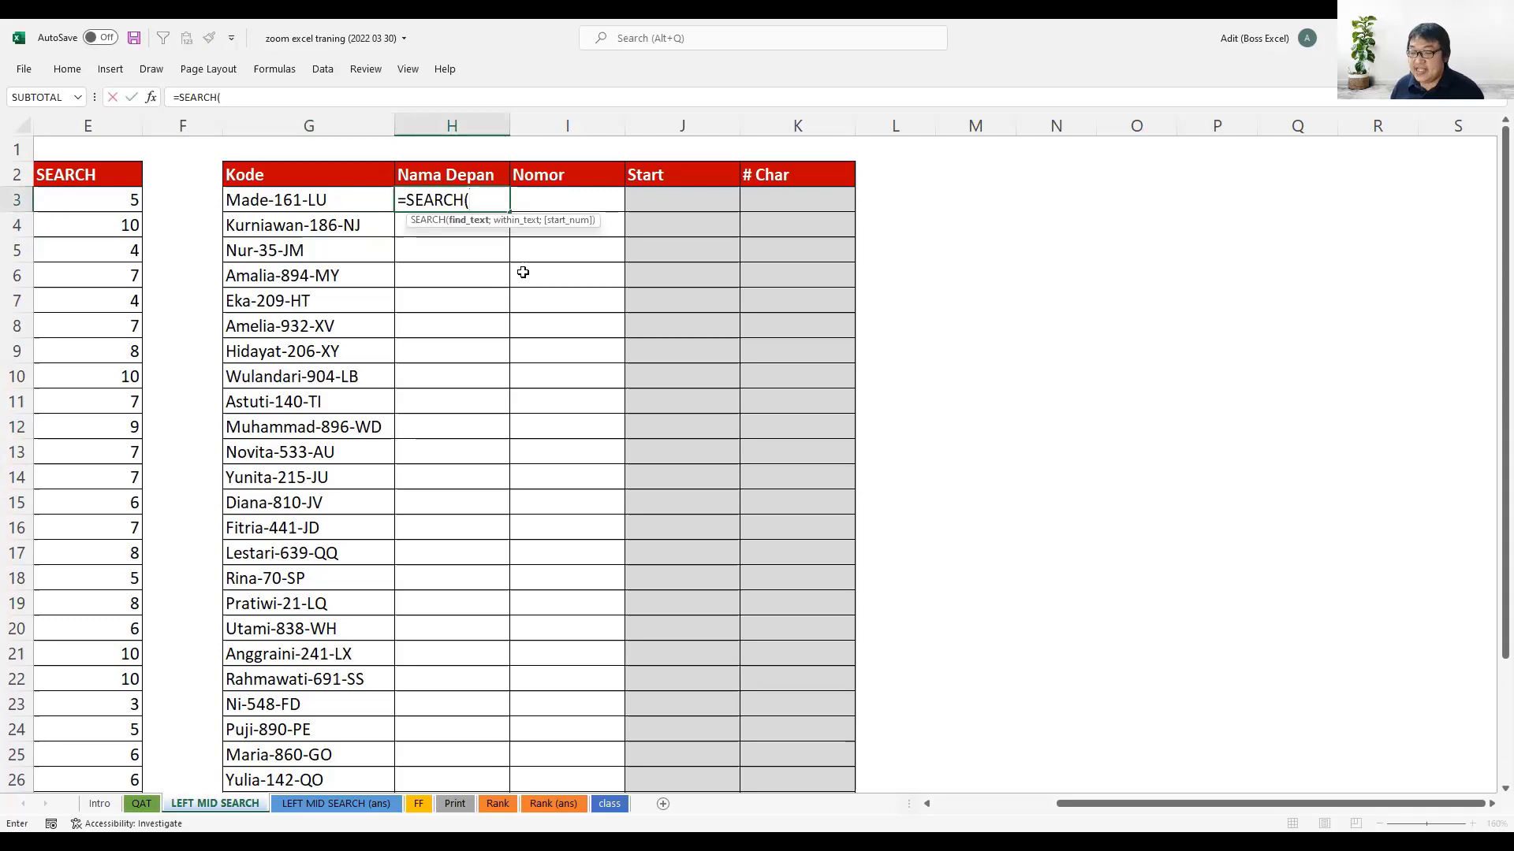
{"action": "type", "text": "\""}
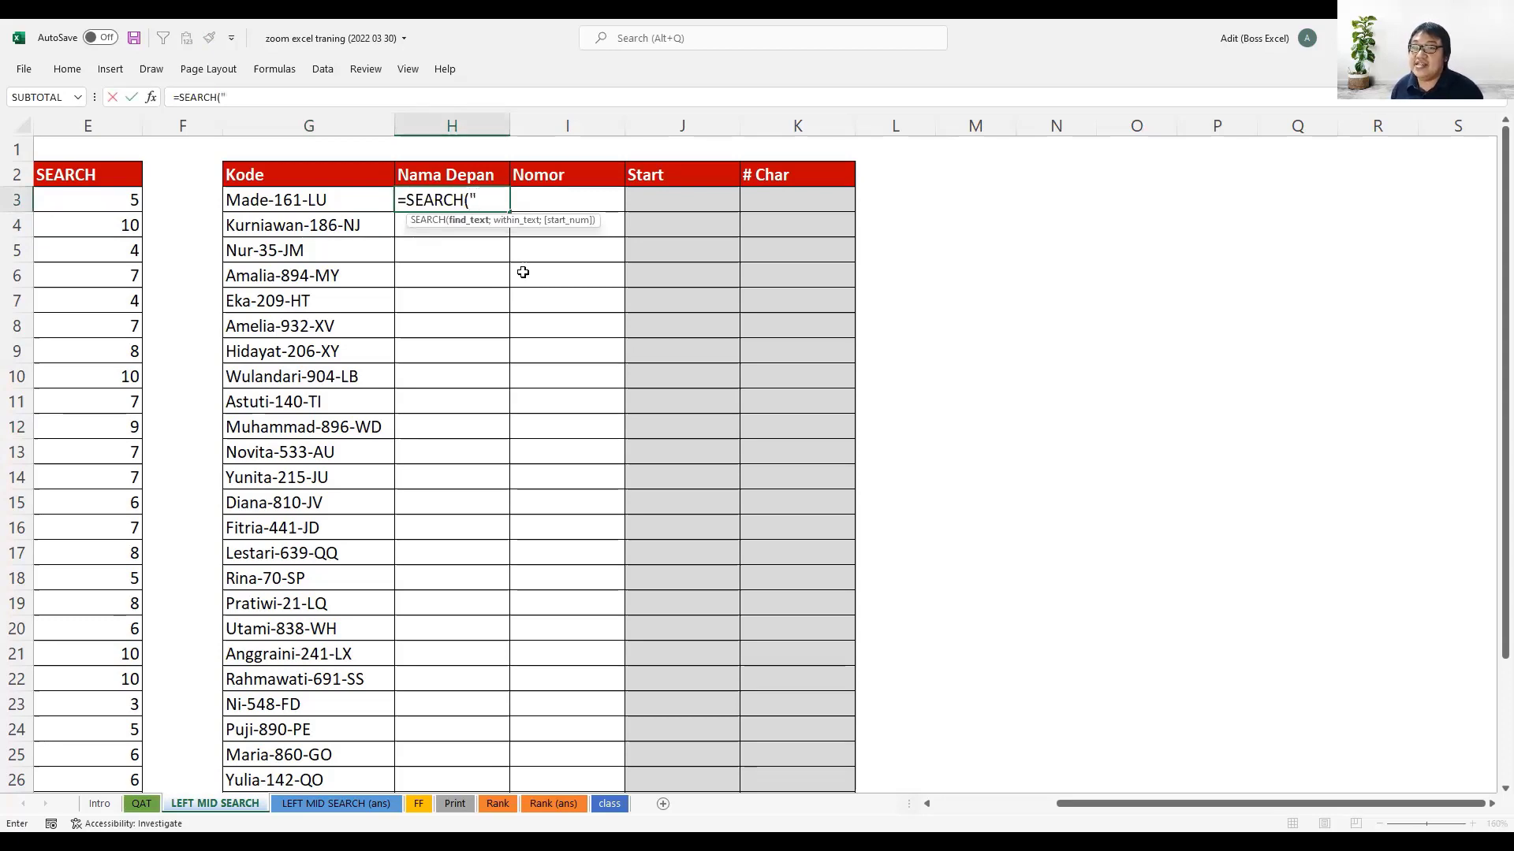
{"action": "type", "text": "-"}
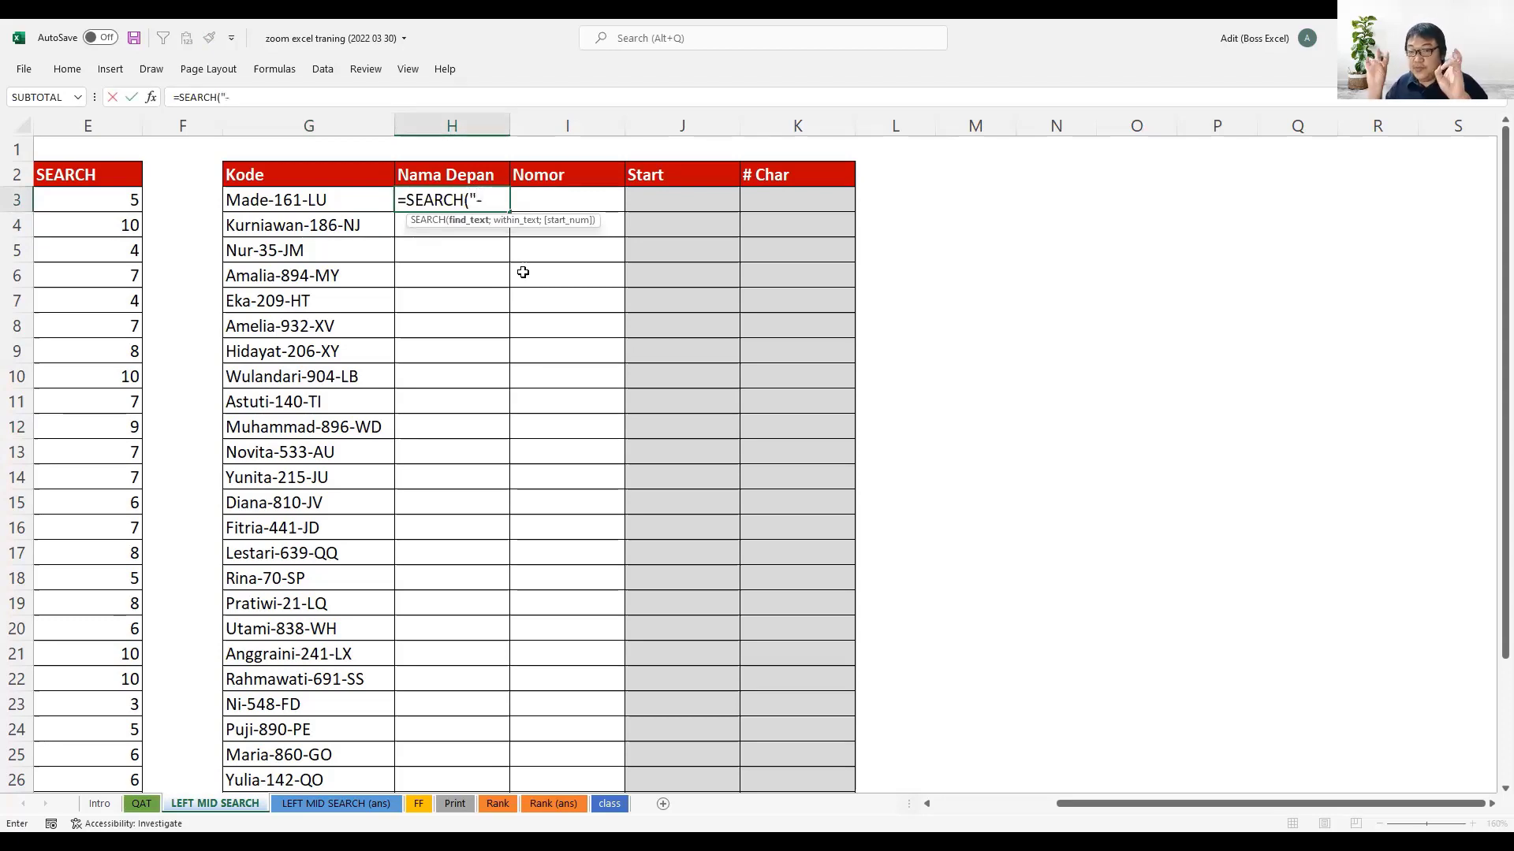
{"action": "type", "text": "\""}
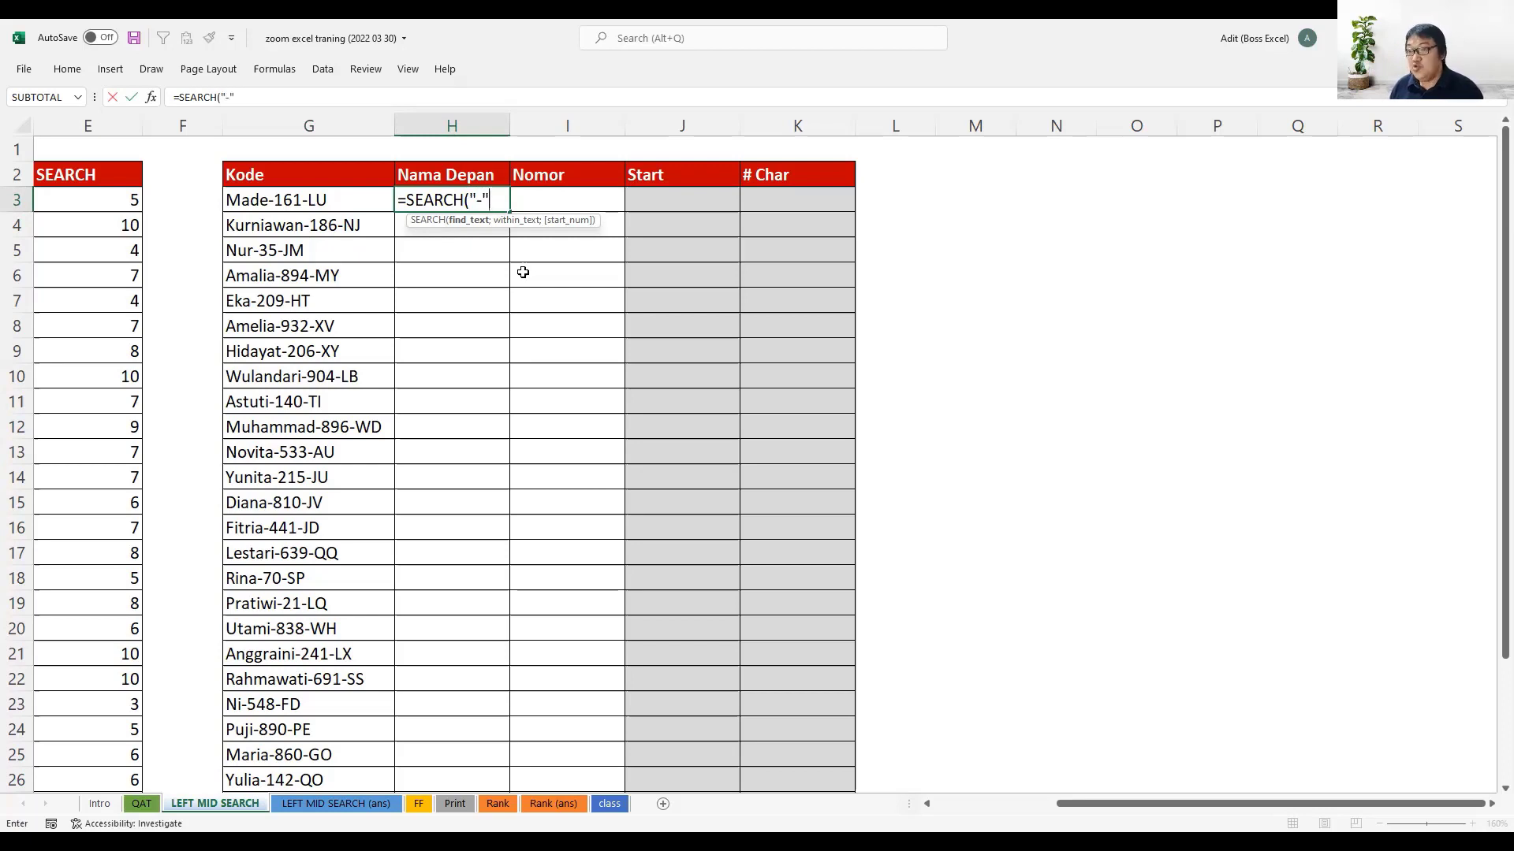
{"action": "type", "text": ";"}
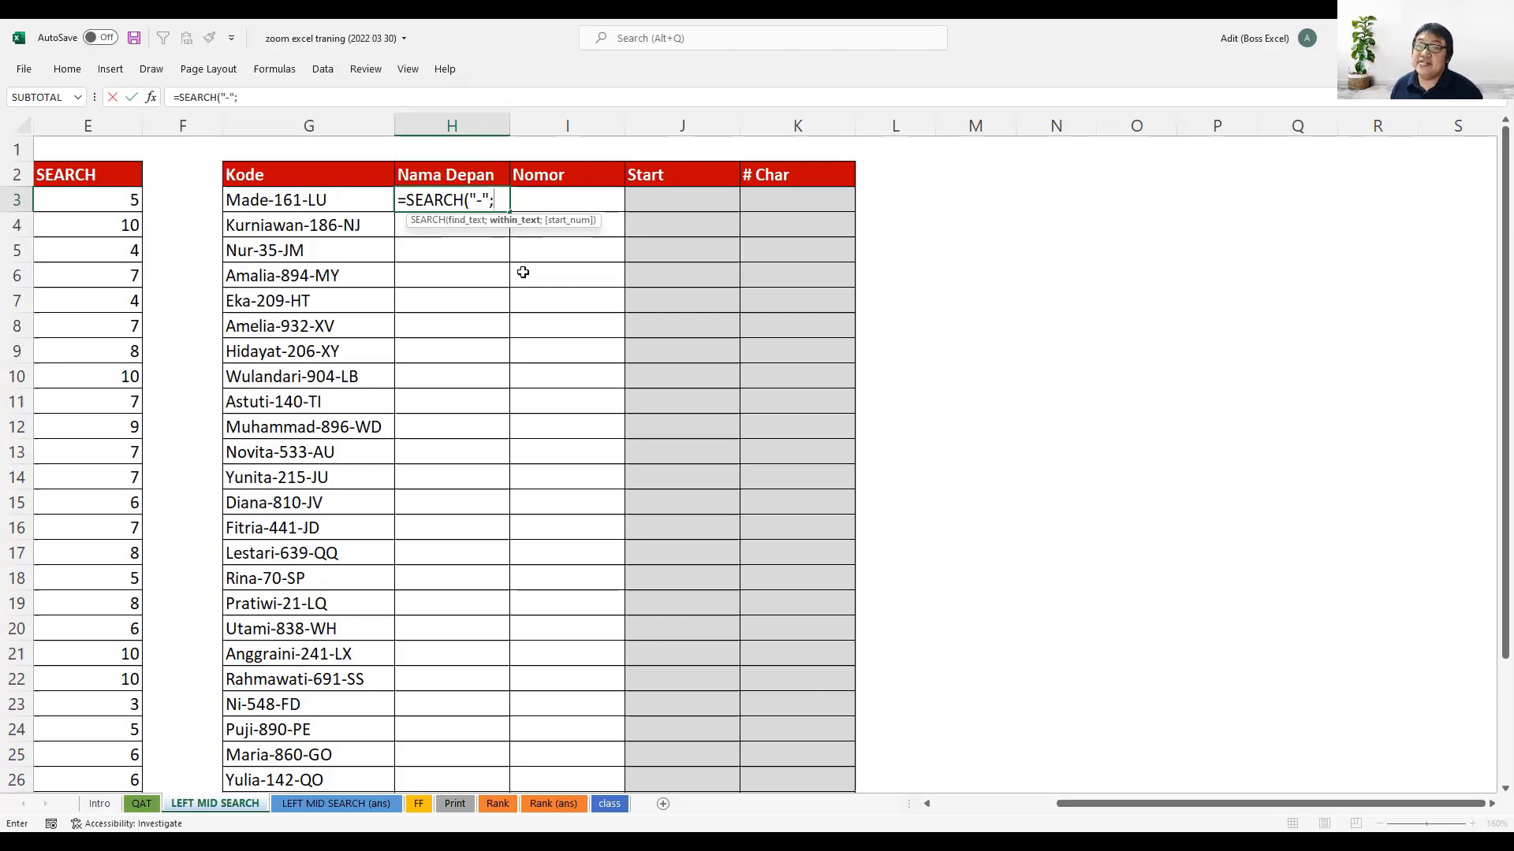
{"action": "left_click", "coordinate": [339, 202]}
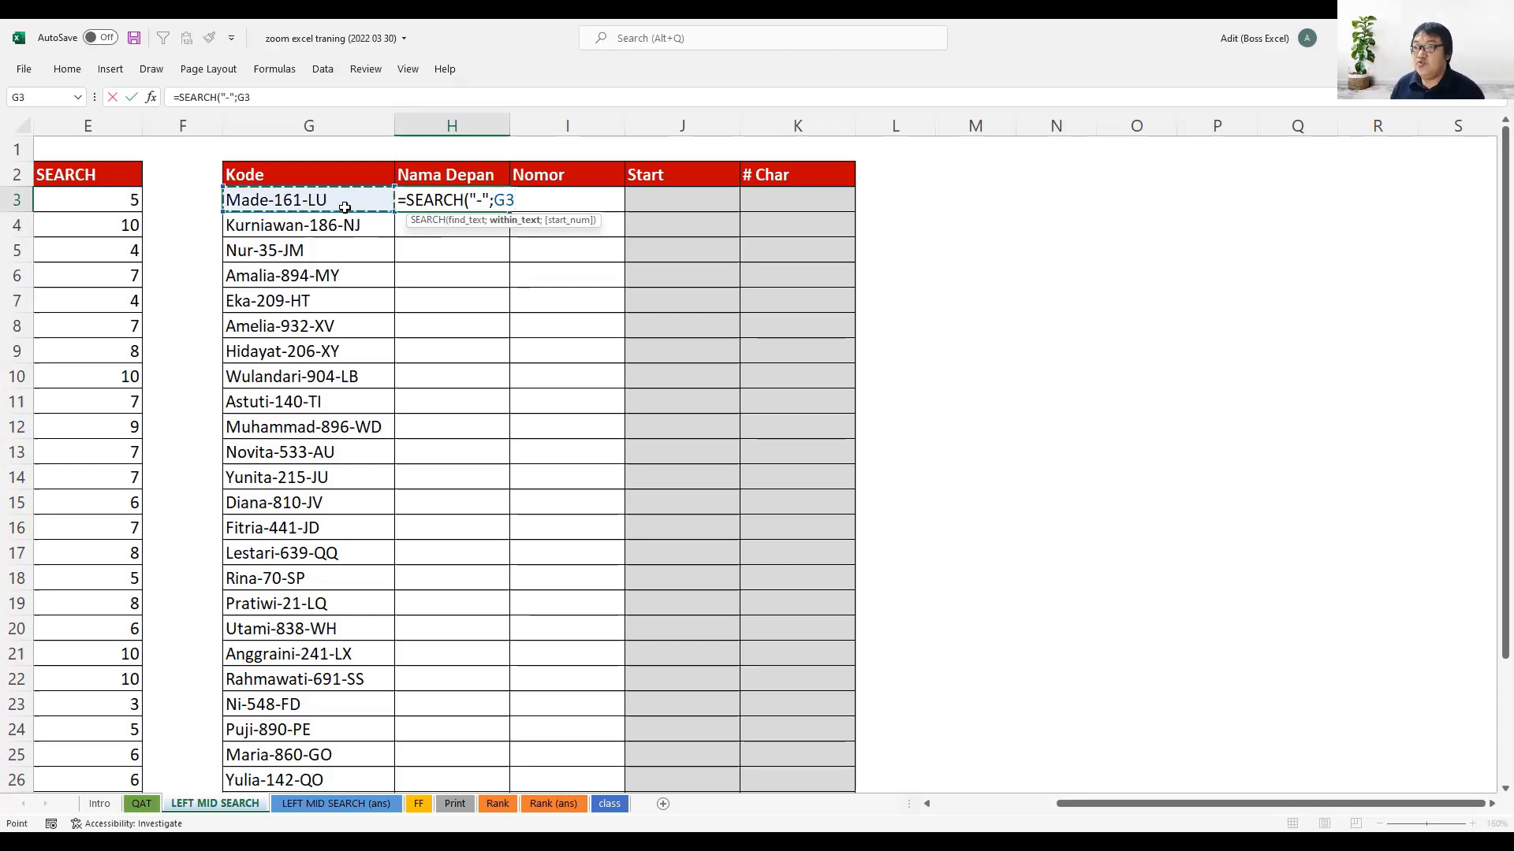
{"action": "type", "text": ";1"}
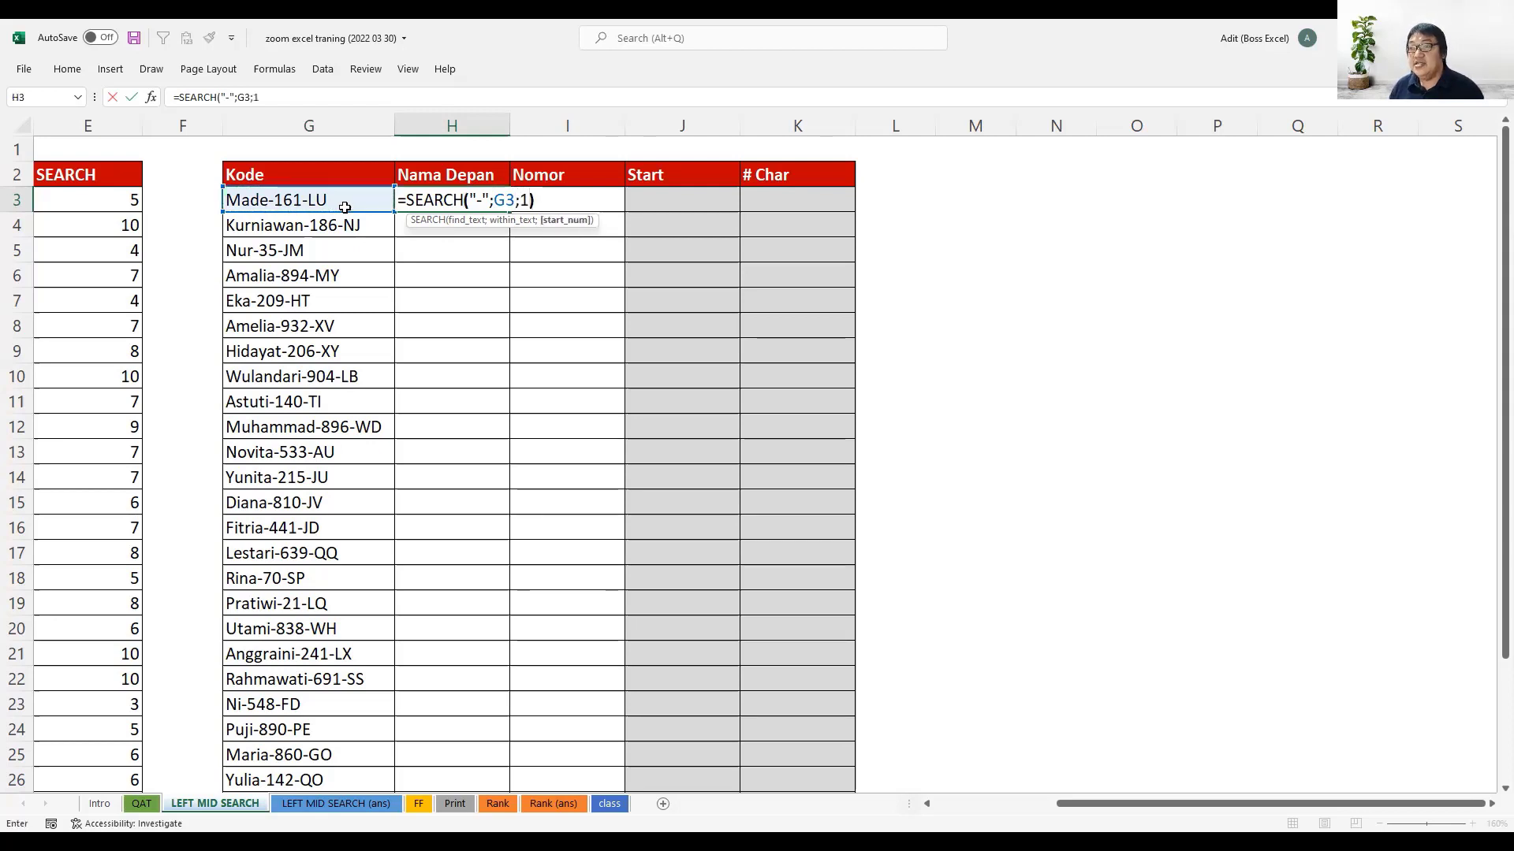
{"action": "type", "text": ")"}
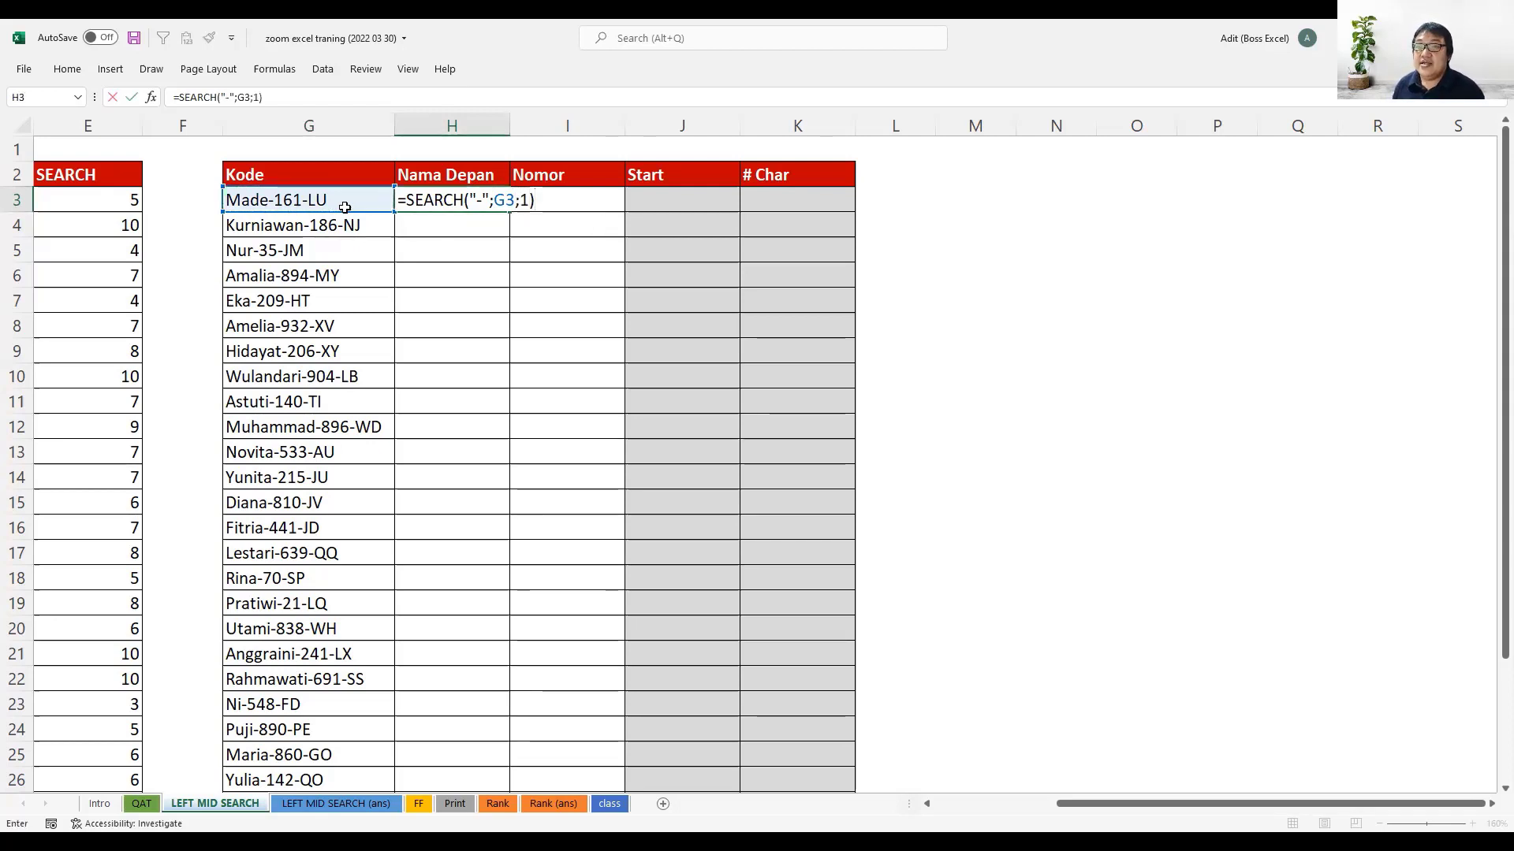
{"action": "key", "text": "Return"}
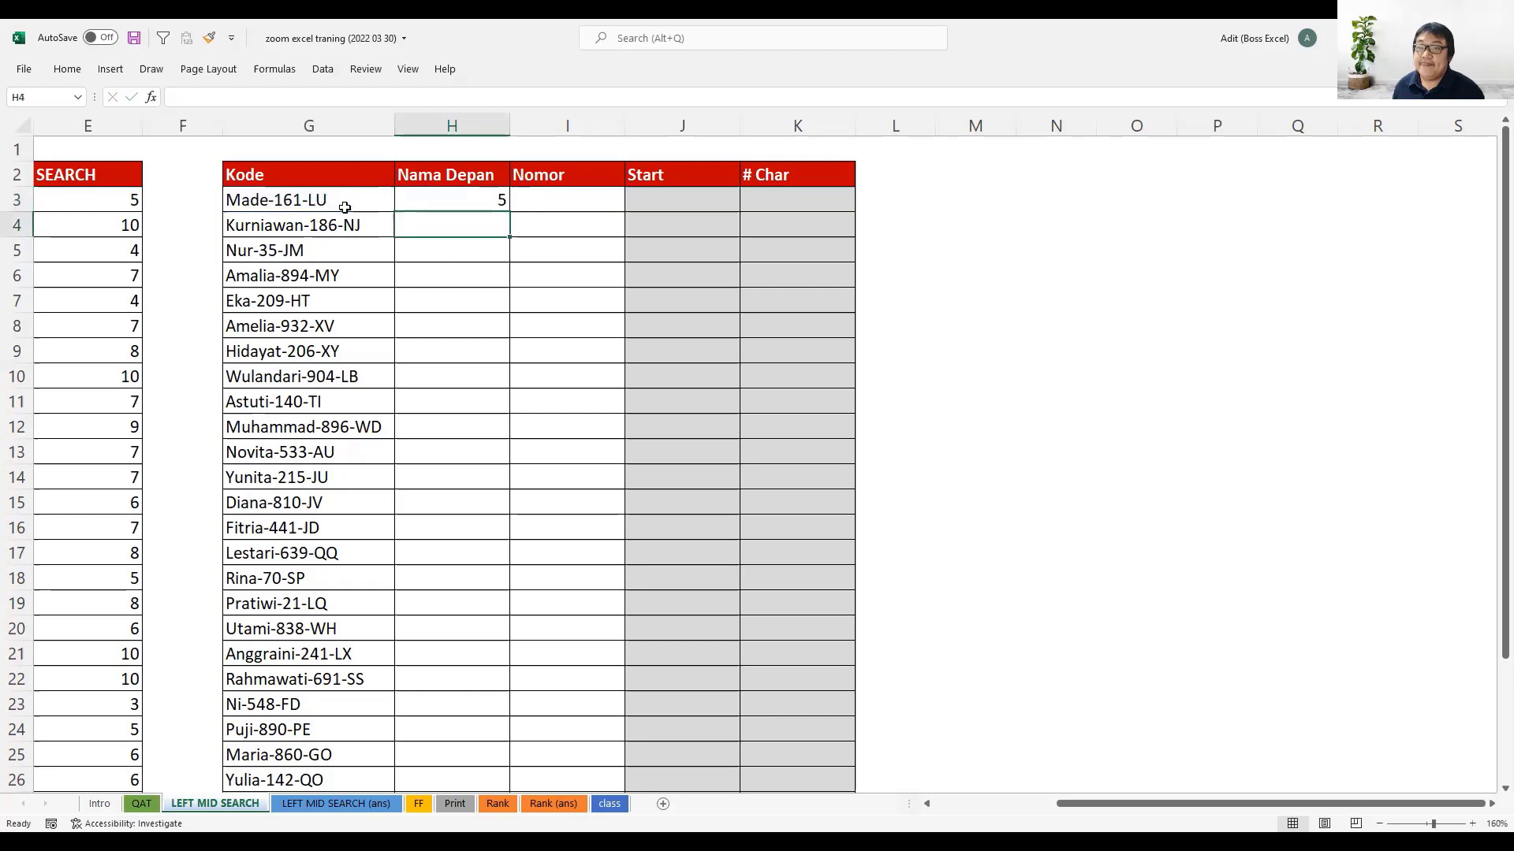
- Subtract 1 from the hyphen position in H3, making the formula =SEARCH("-";G3;1)-1
{"action": "left_click", "coordinate": [445, 199]}
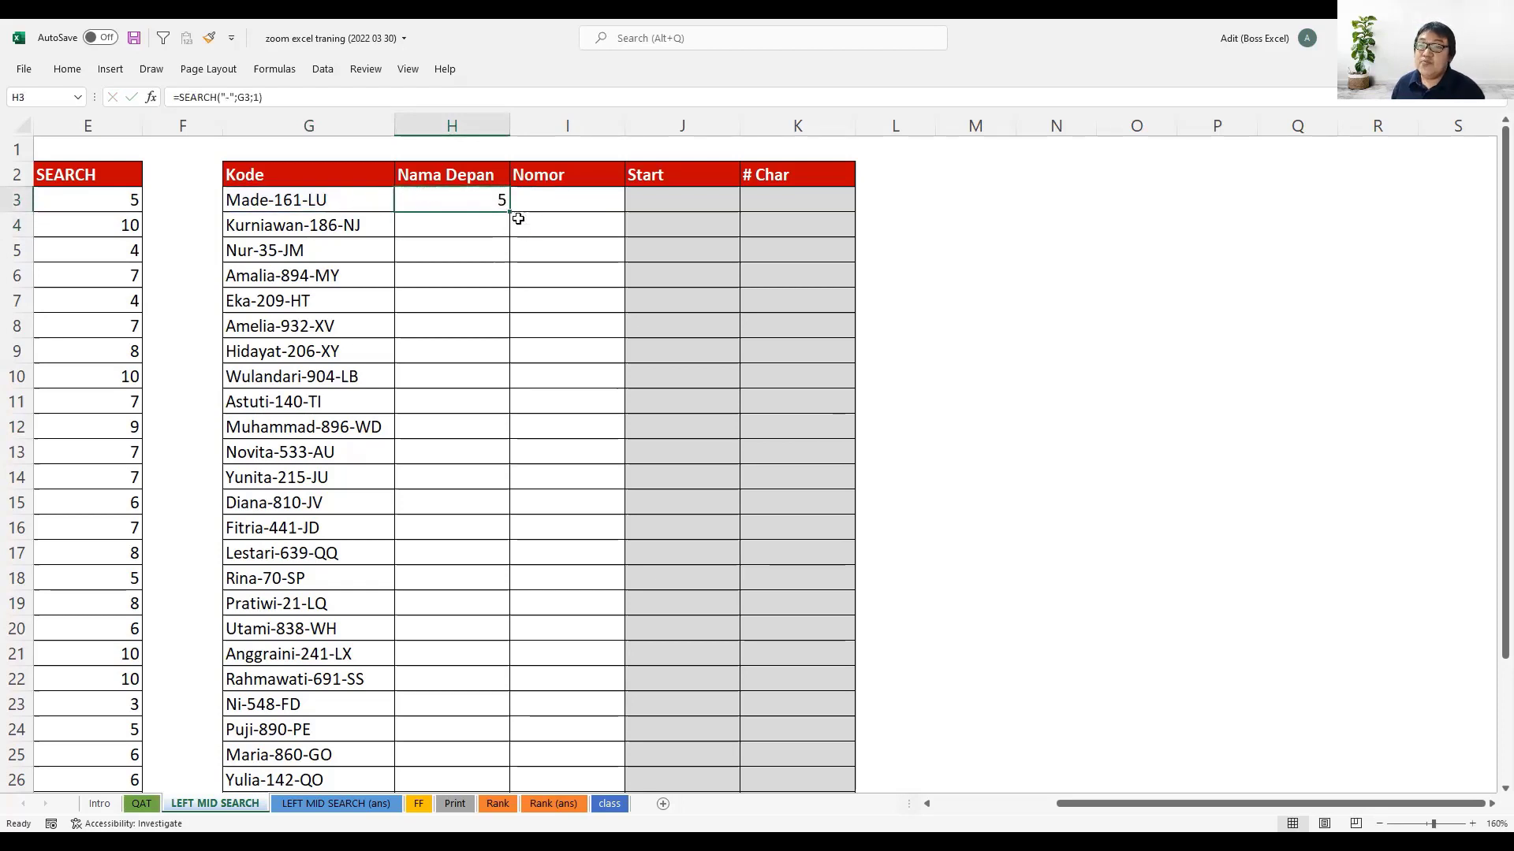
{"action": "left_click", "coordinate": [401, 93]}
{"action": "key", "text": "Escape"}
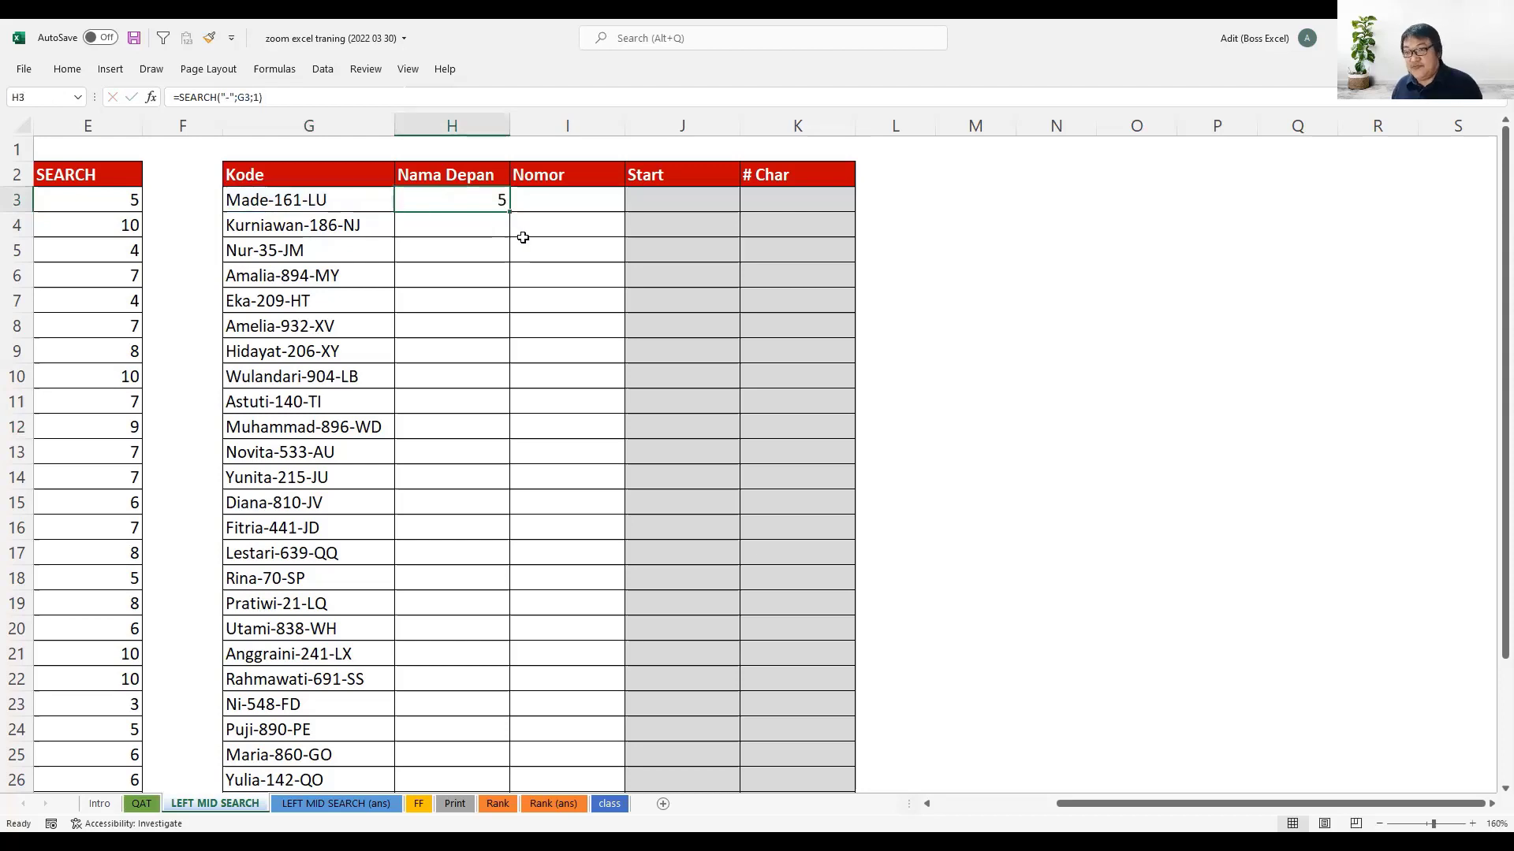
{"action": "key", "text": "F2"}
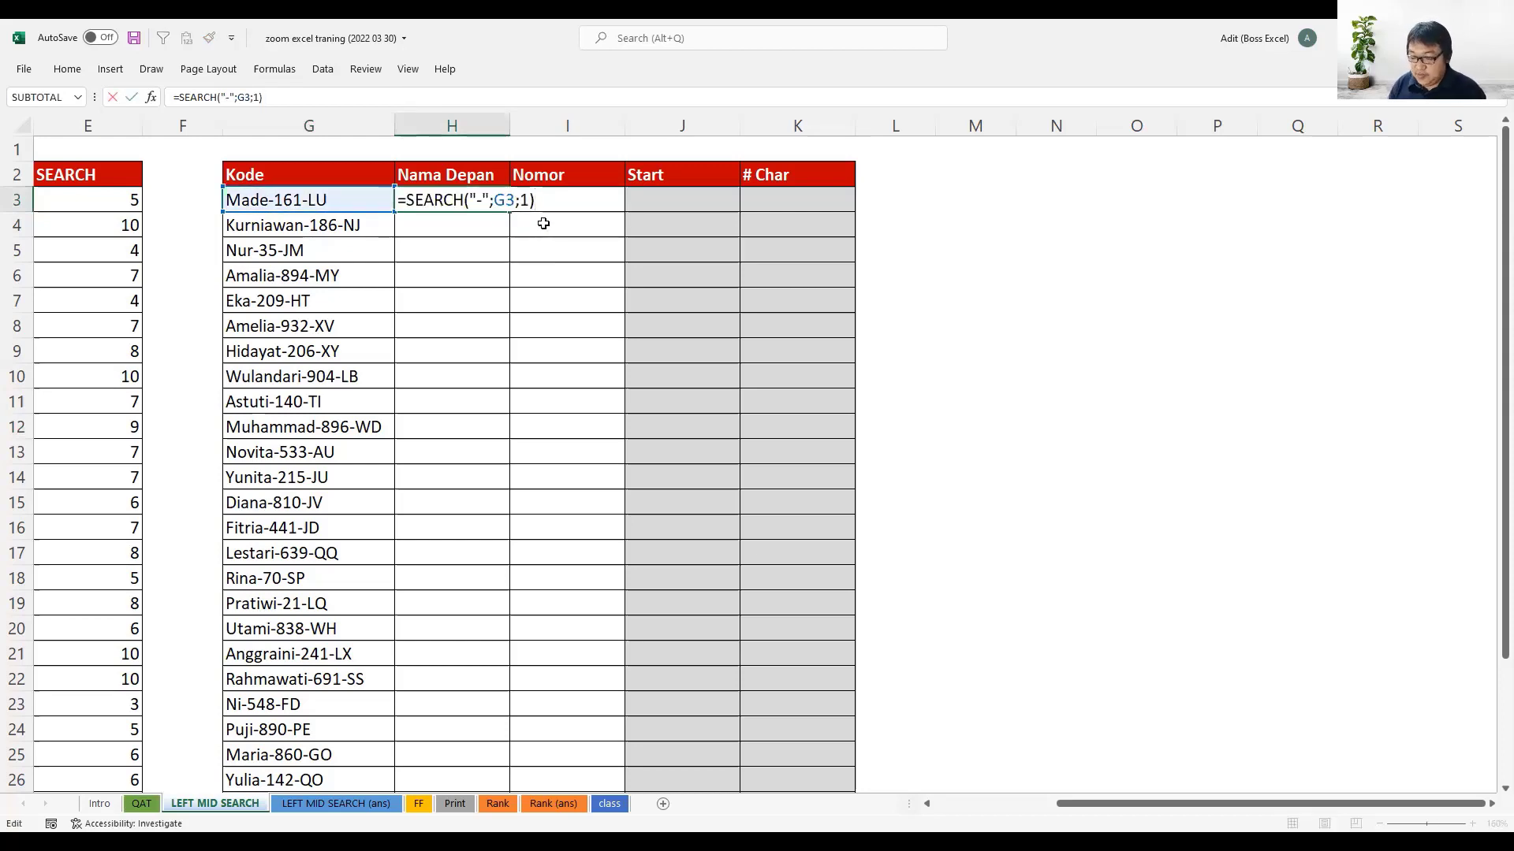
{"action": "type", "text": "-1"}
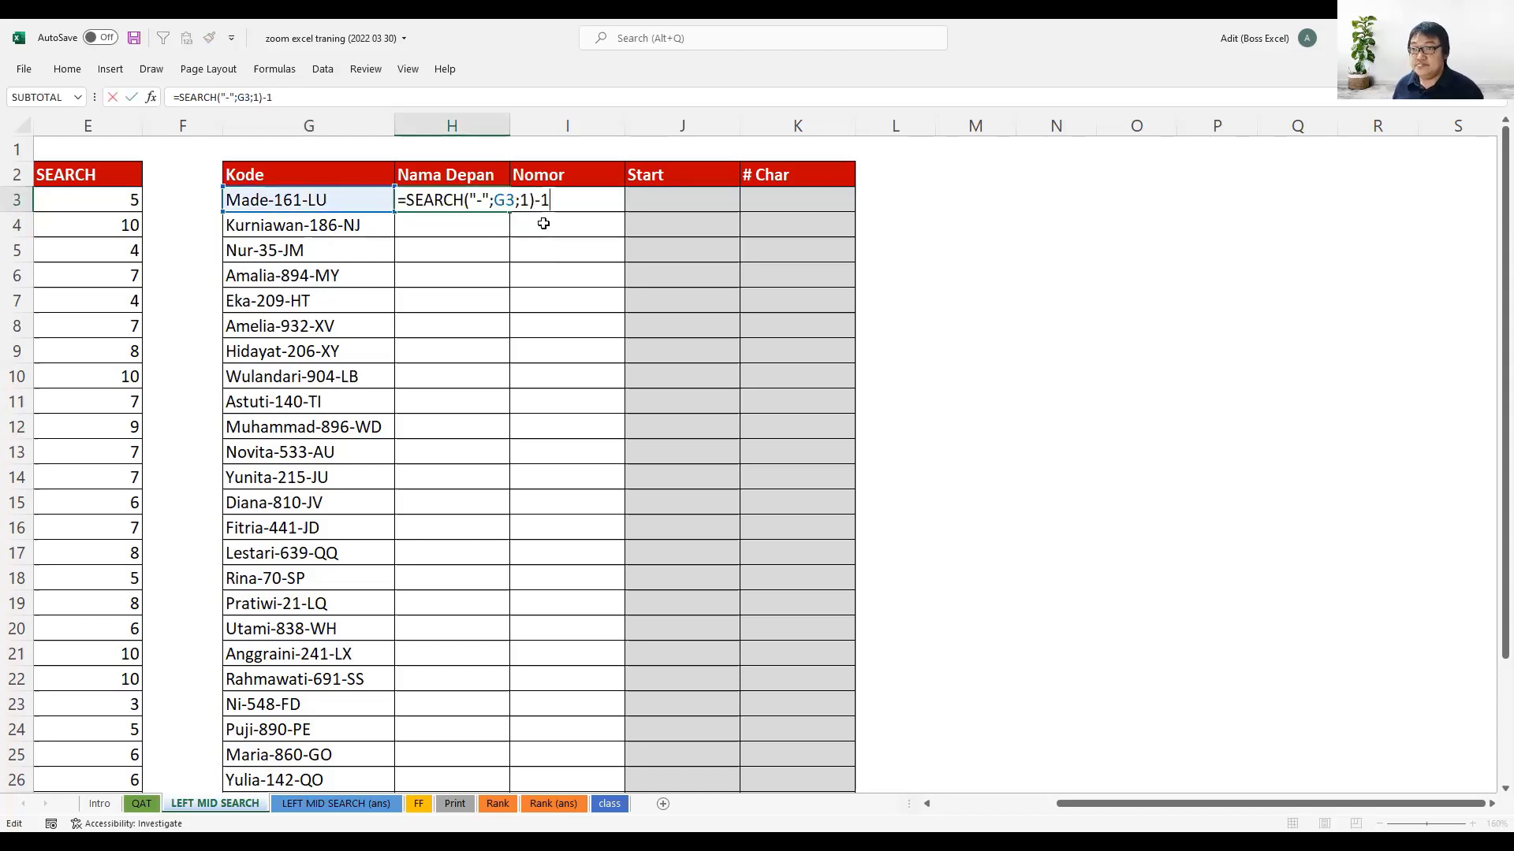
{"action": "key", "text": "Return"}
{"action": "left_click", "coordinate": [491, 201]}
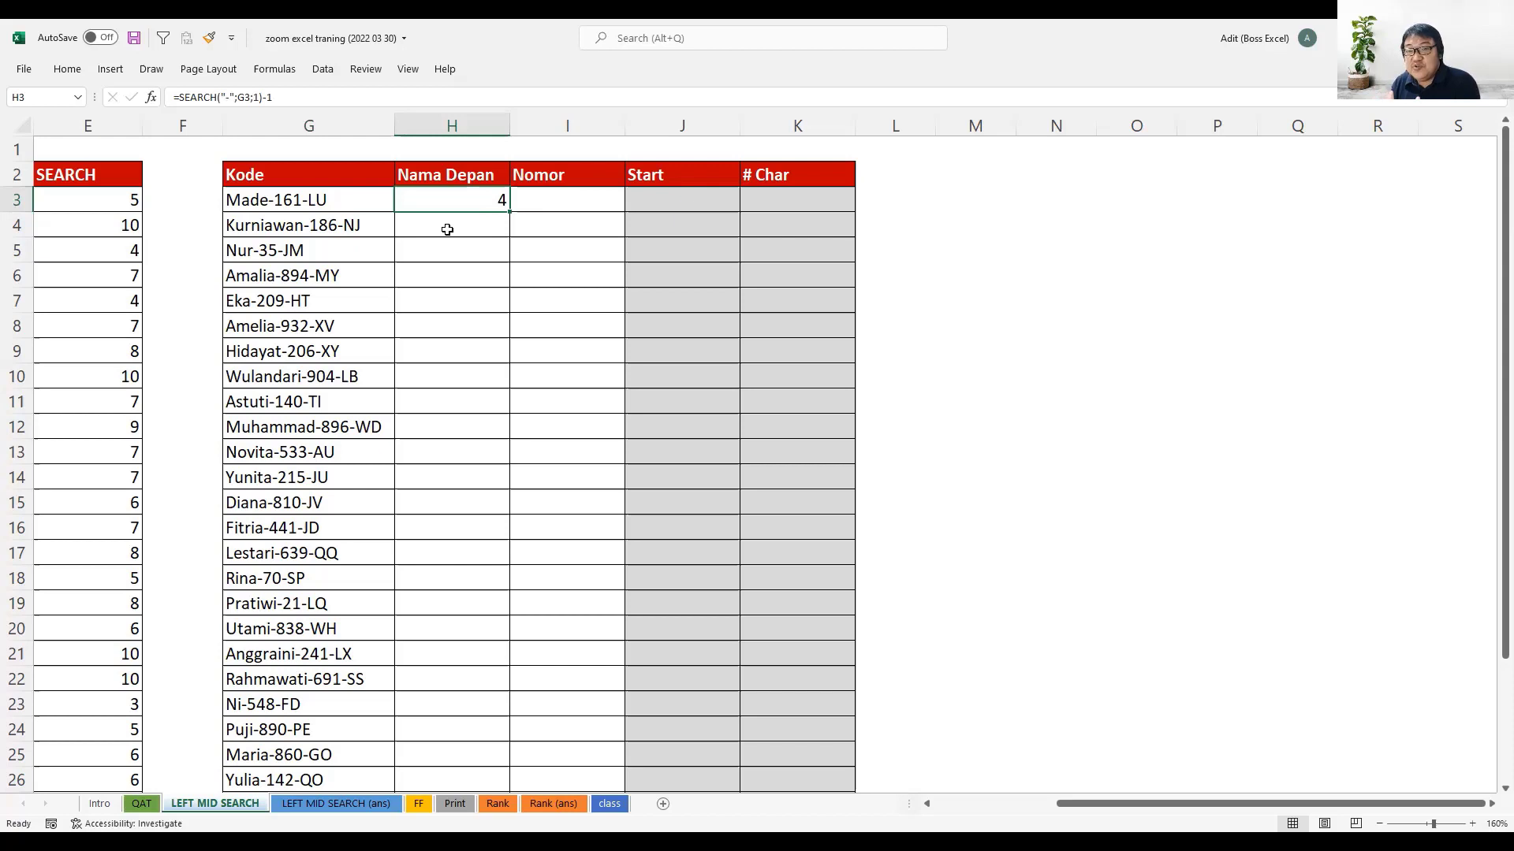
- Wrap the H3 formula in LEFT to extract the first name: =LEFT(G3;SEARCH("-";G3;1)-1)
{"action": "key", "text": "F2"}
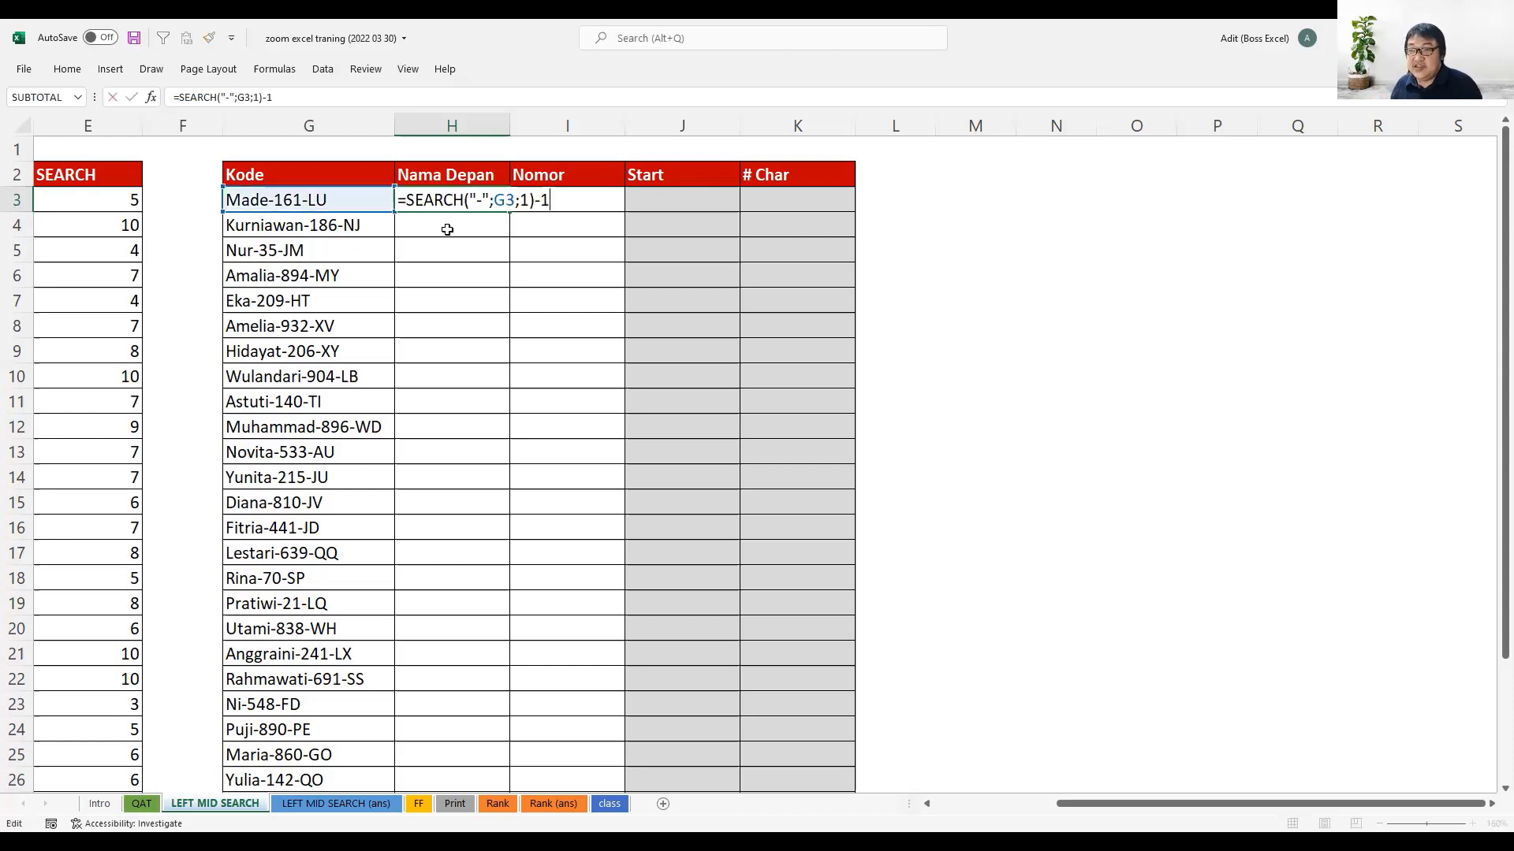
{"action": "left_click", "coordinate": [410, 199]}
{"action": "type", "text": "left"}
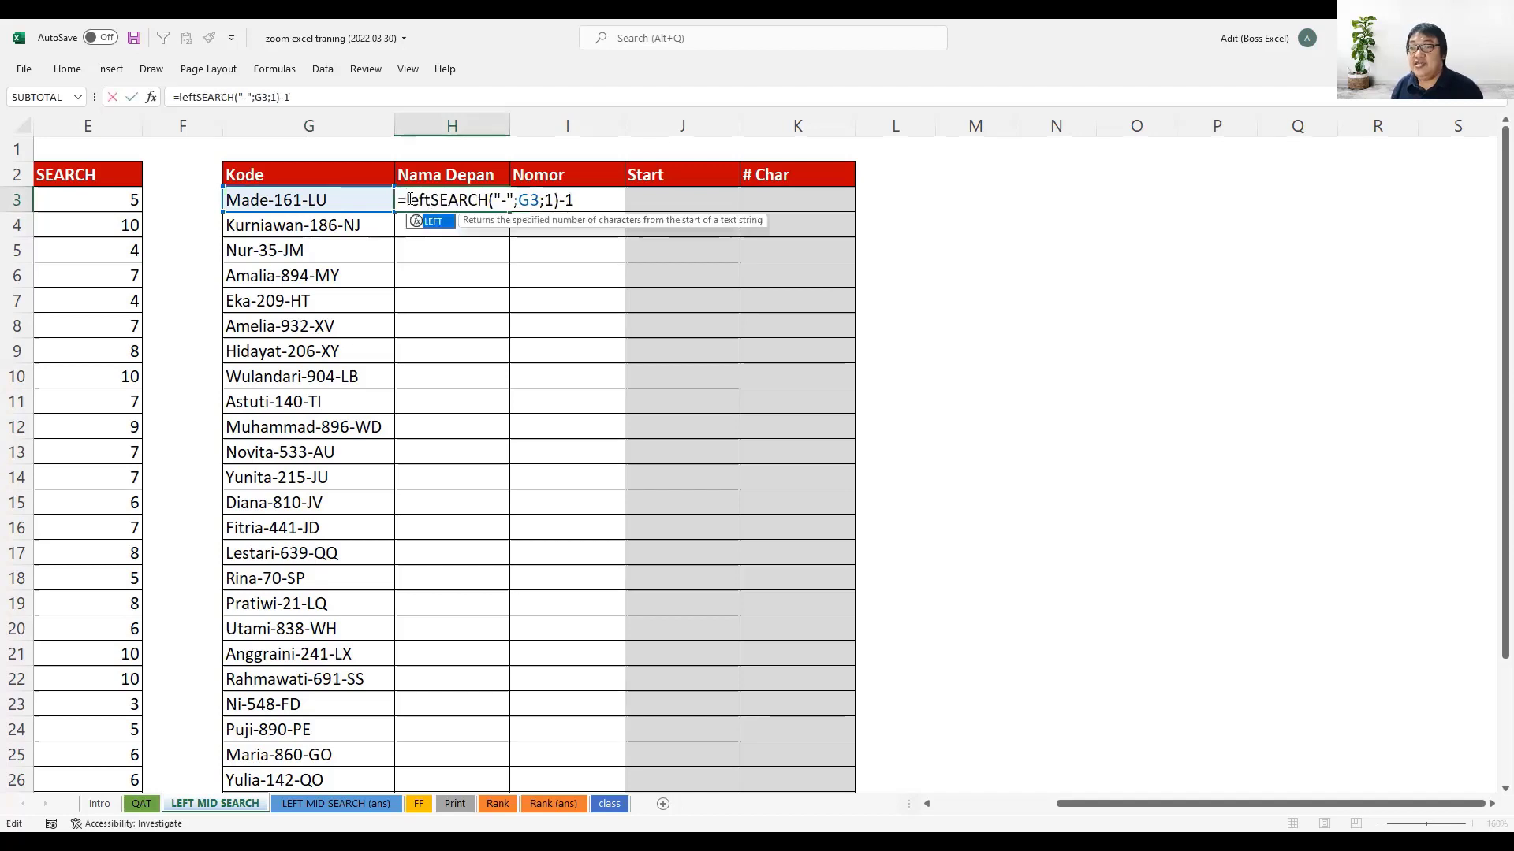
{"action": "key", "text": "Tab"}
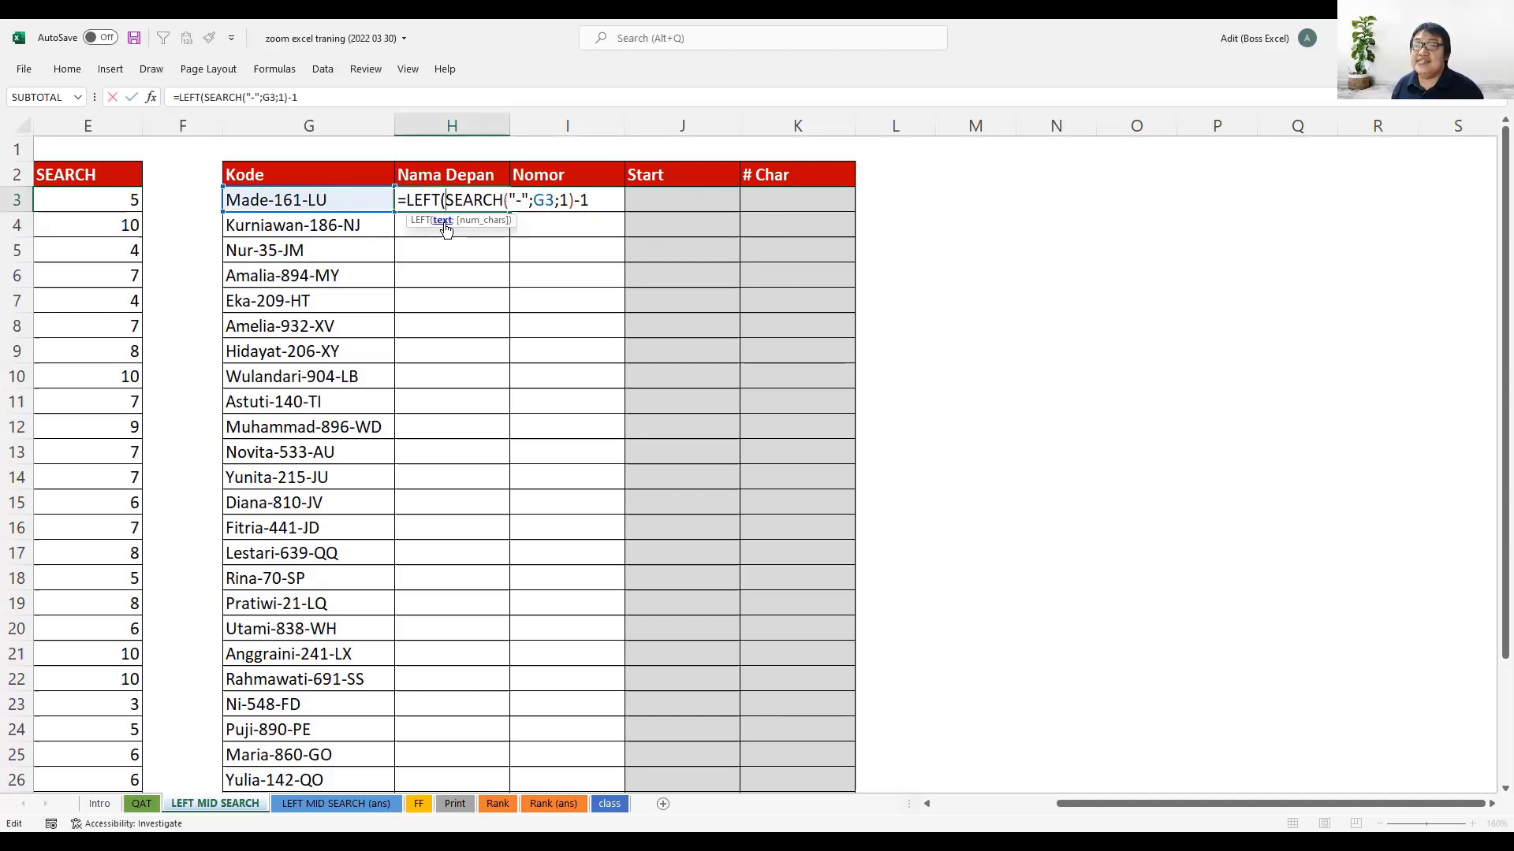
{"action": "left_click", "coordinate": [364, 196]}
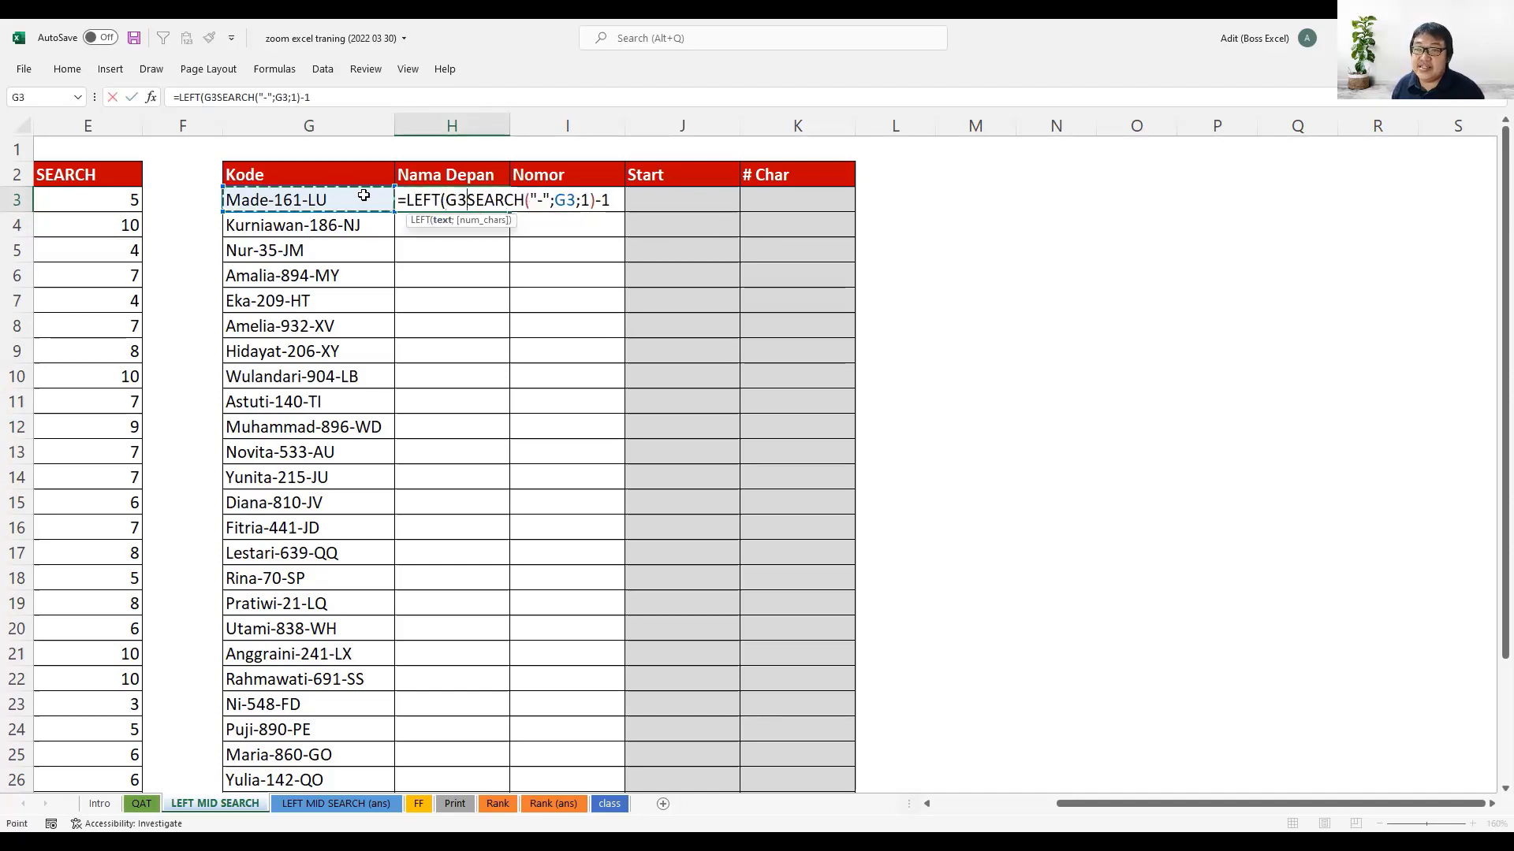
{"action": "type", "text": ";"}
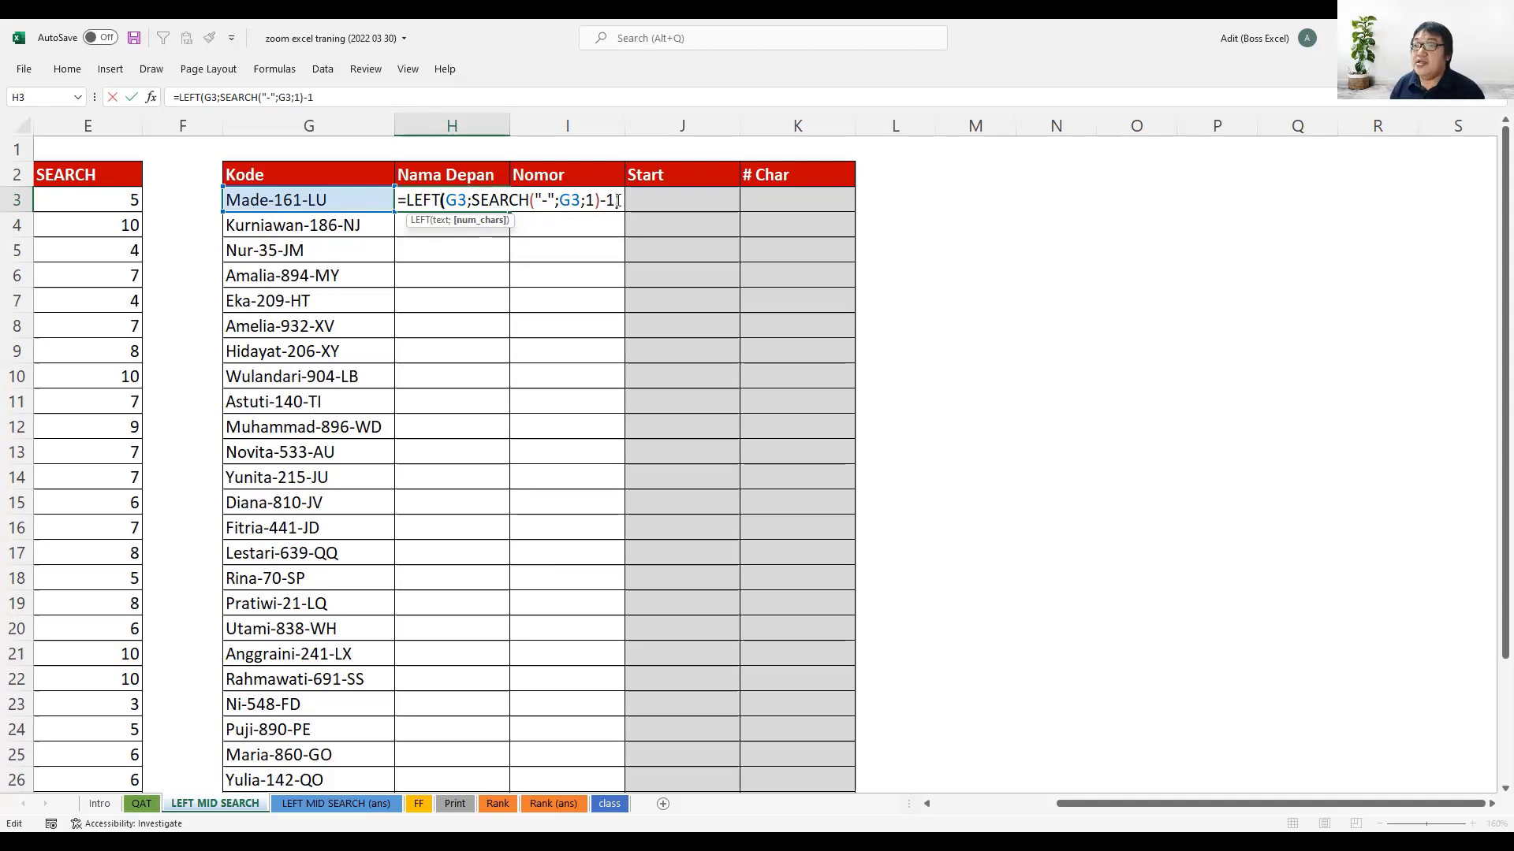
{"action": "key", "text": "Return"}
- Fill the LEFT formula from H3 down through H32 and check the extracted first names
{"action": "left_click", "coordinate": [466, 200]}
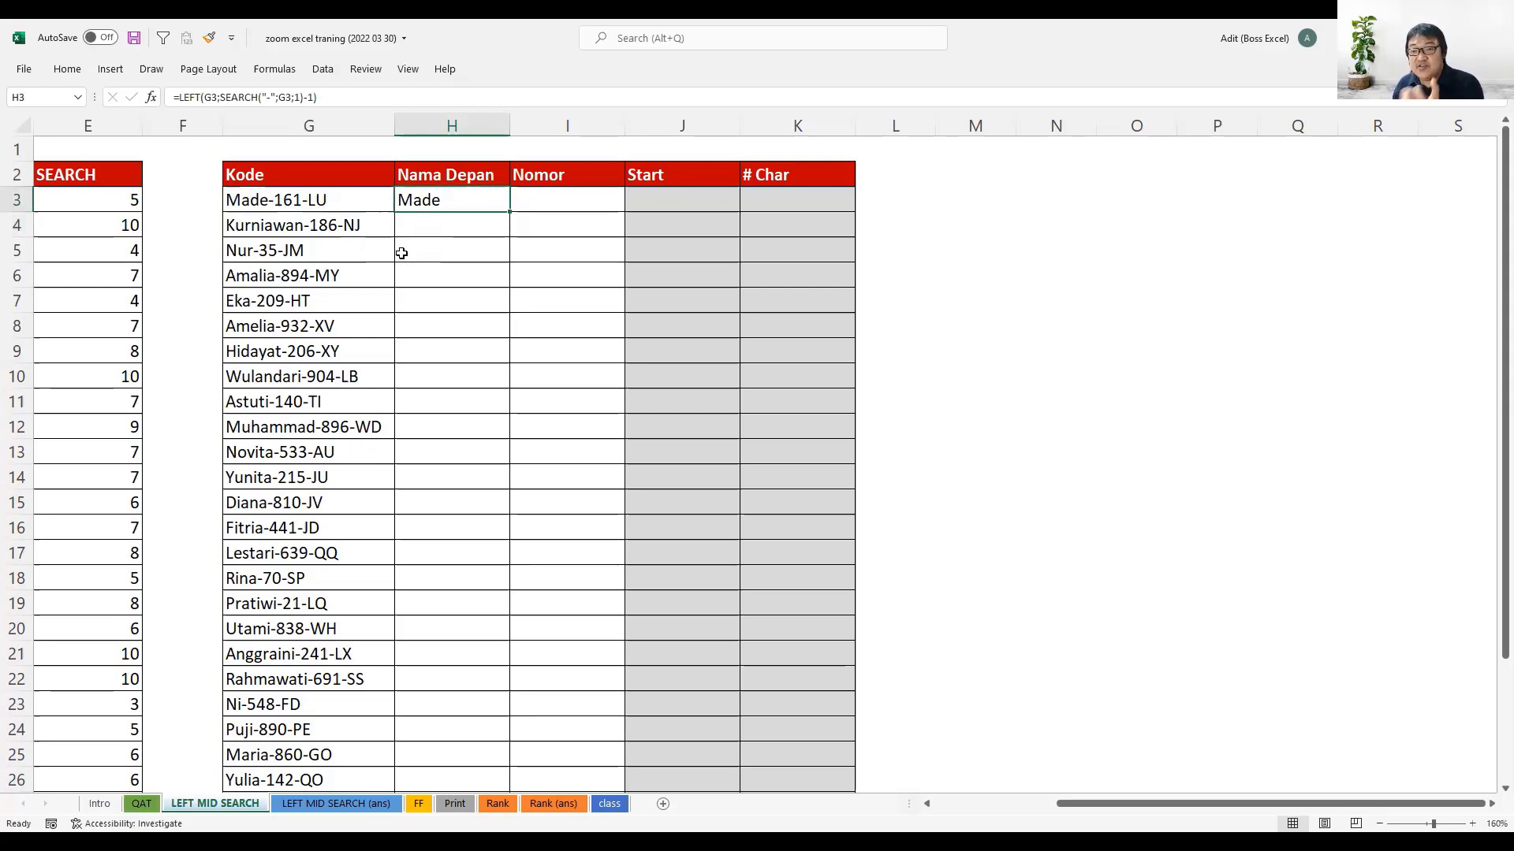
{"action": "double_click", "coordinate": [509, 212]}
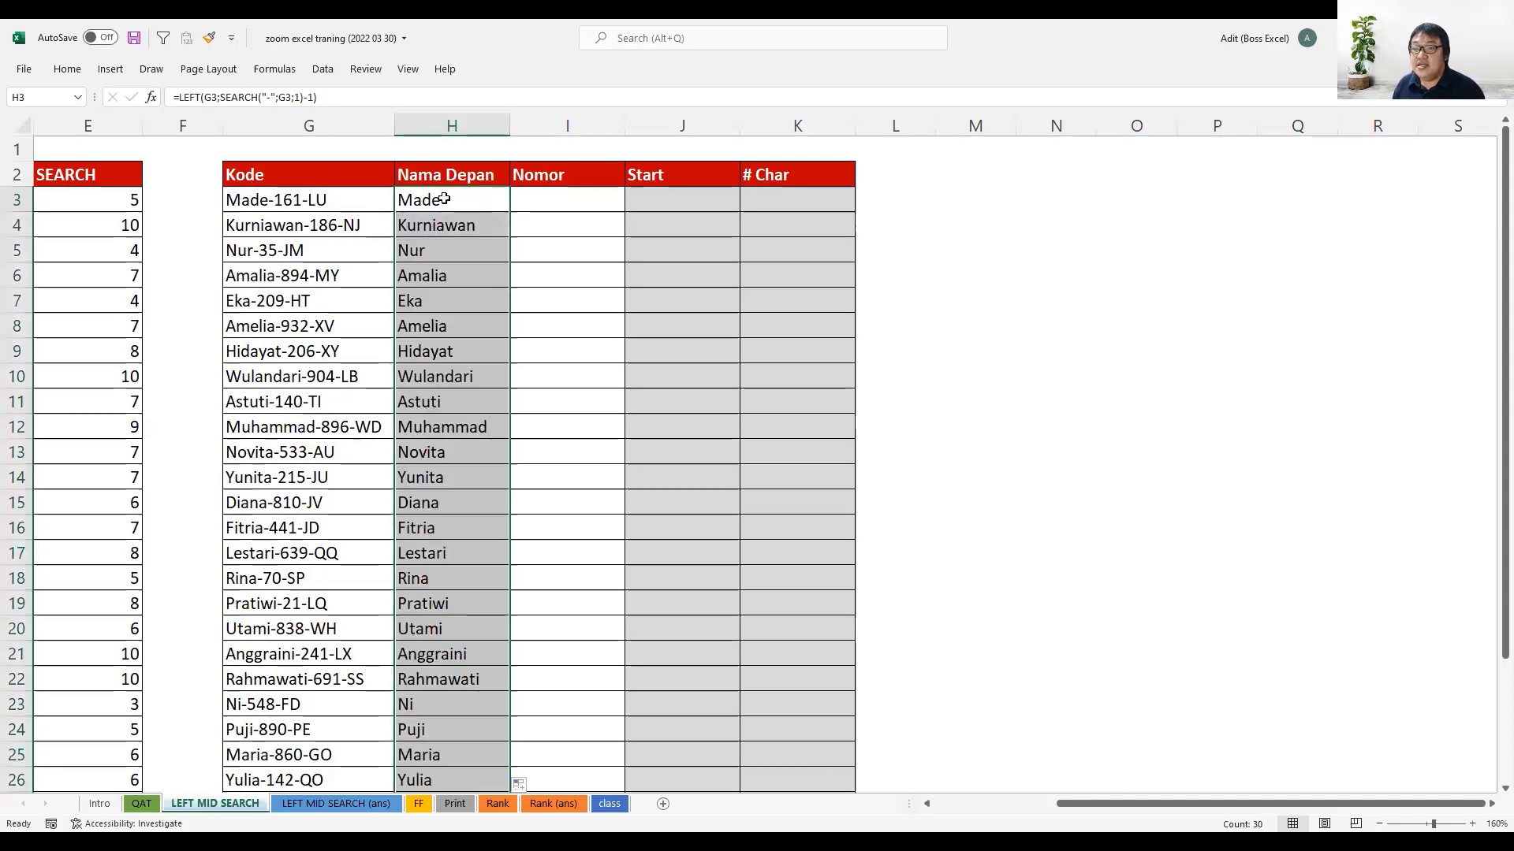
{"action": "scroll", "coordinate": [451, 377], "scroll_direction": "down", "scroll_amount": 3}
{"action": "scroll", "coordinate": [455, 389], "scroll_direction": "down", "scroll_amount": 1}
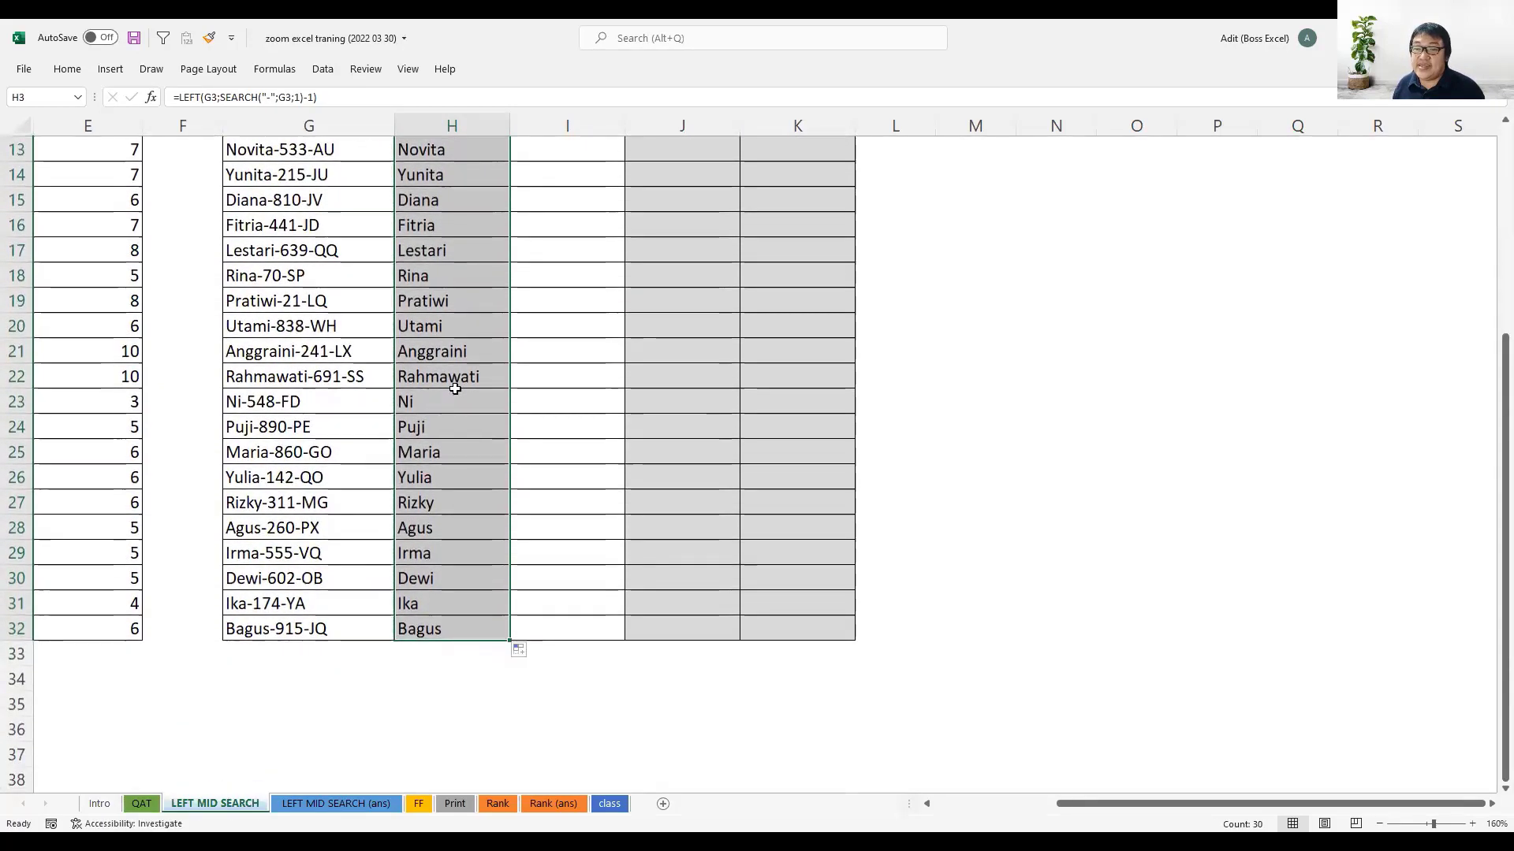
{"action": "scroll", "coordinate": [453, 383], "scroll_direction": "up", "scroll_amount": 4}
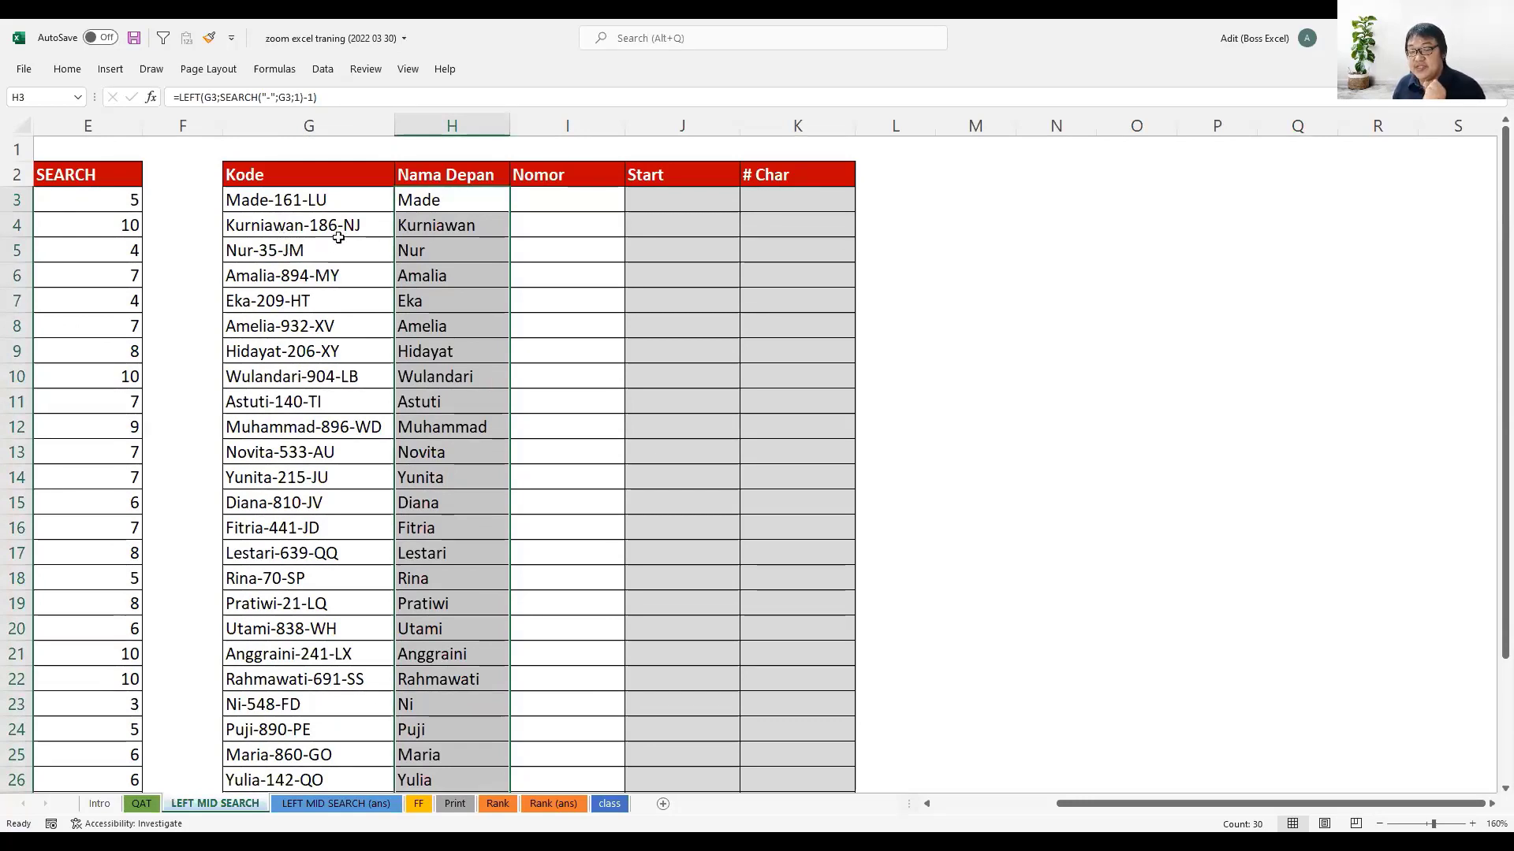
{"action": "left_click", "coordinate": [540, 203]}
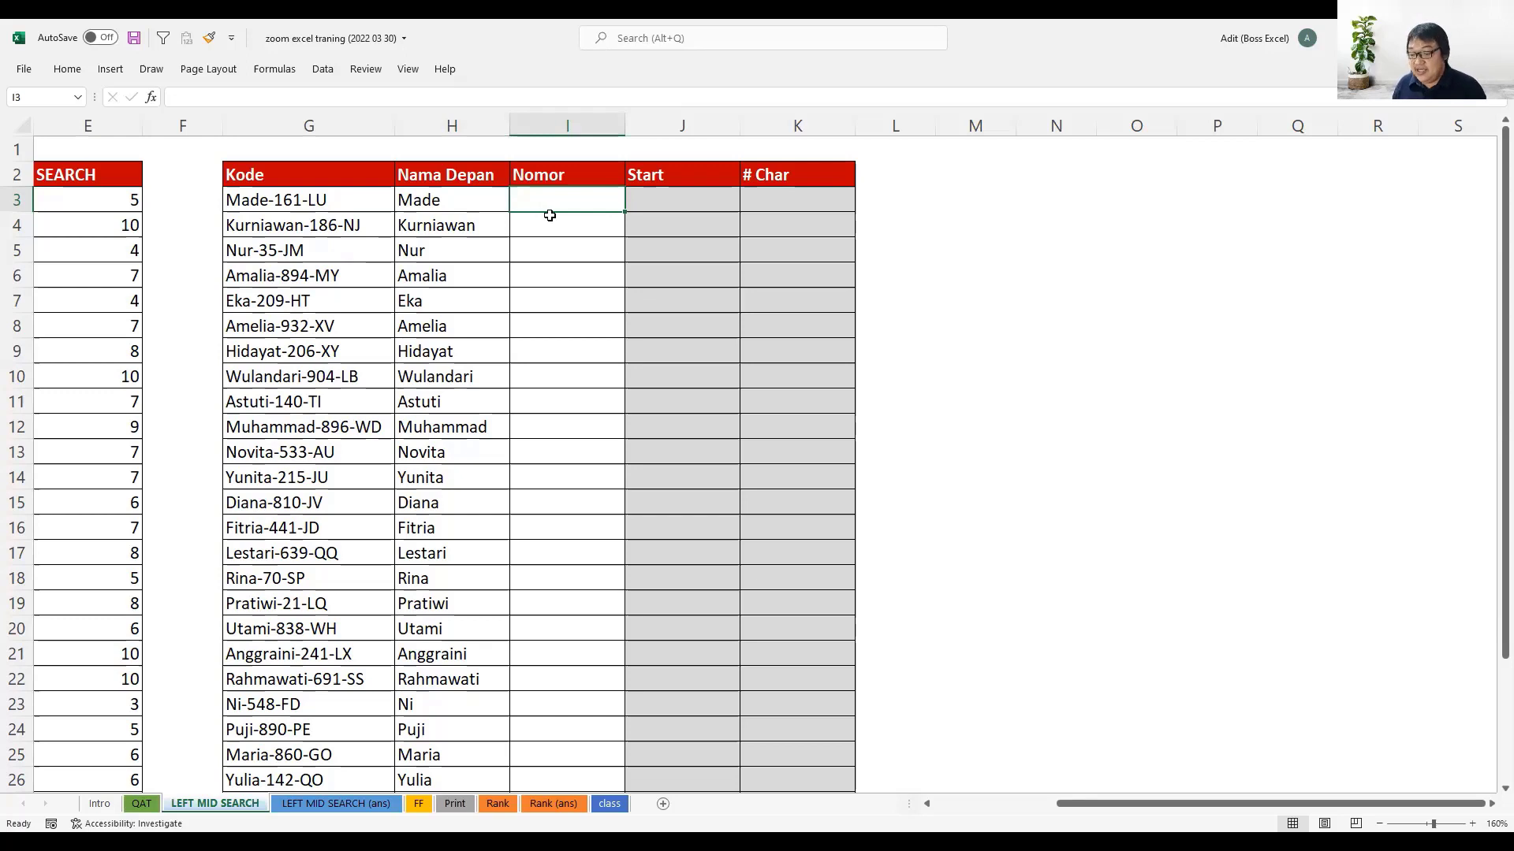
{"action": "type", "text": "="}
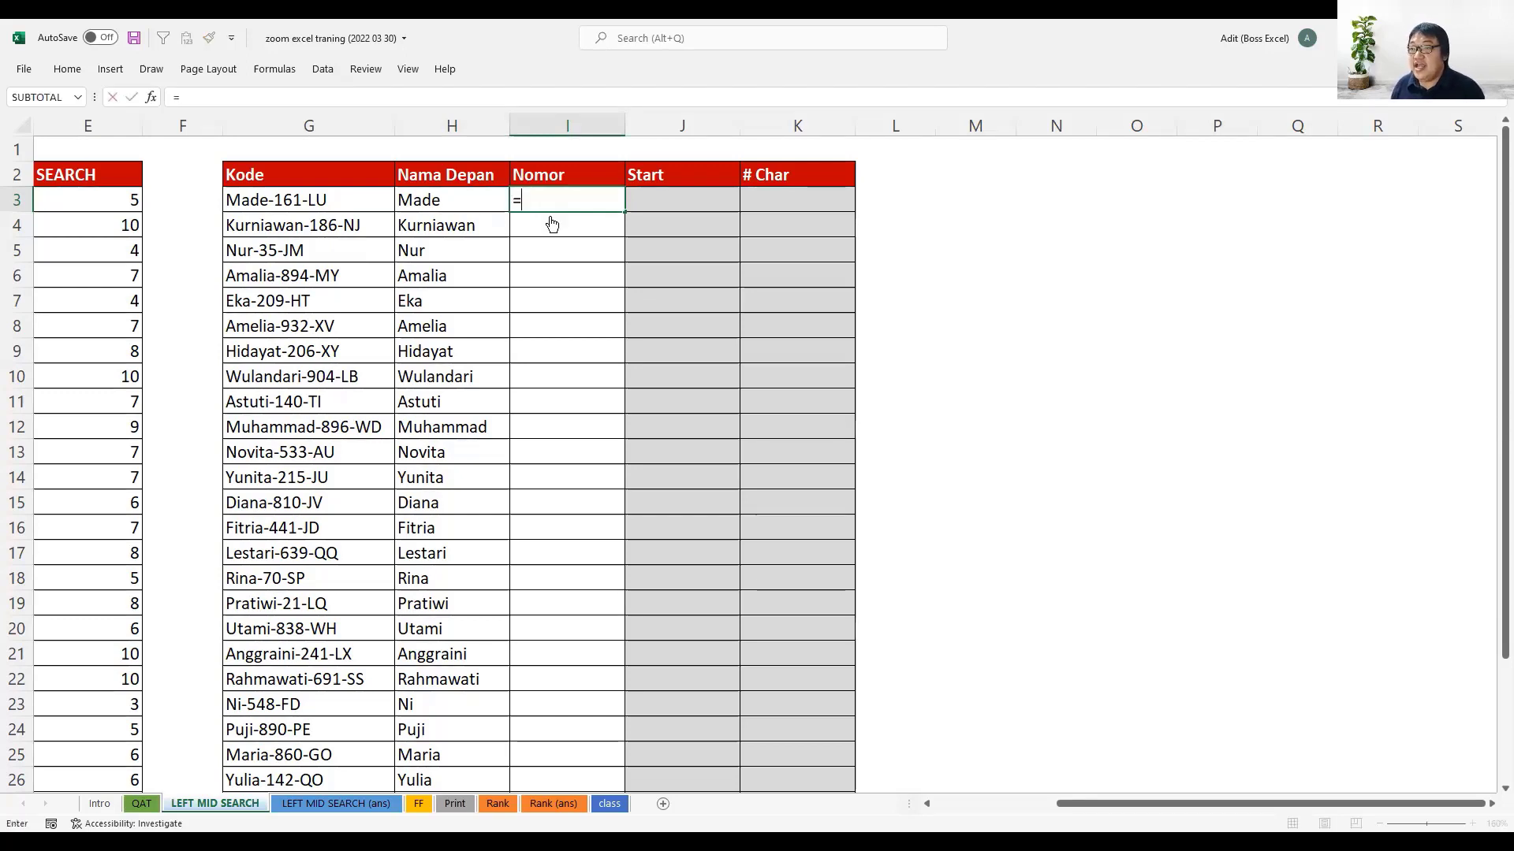
{"action": "type", "text": "MID("}
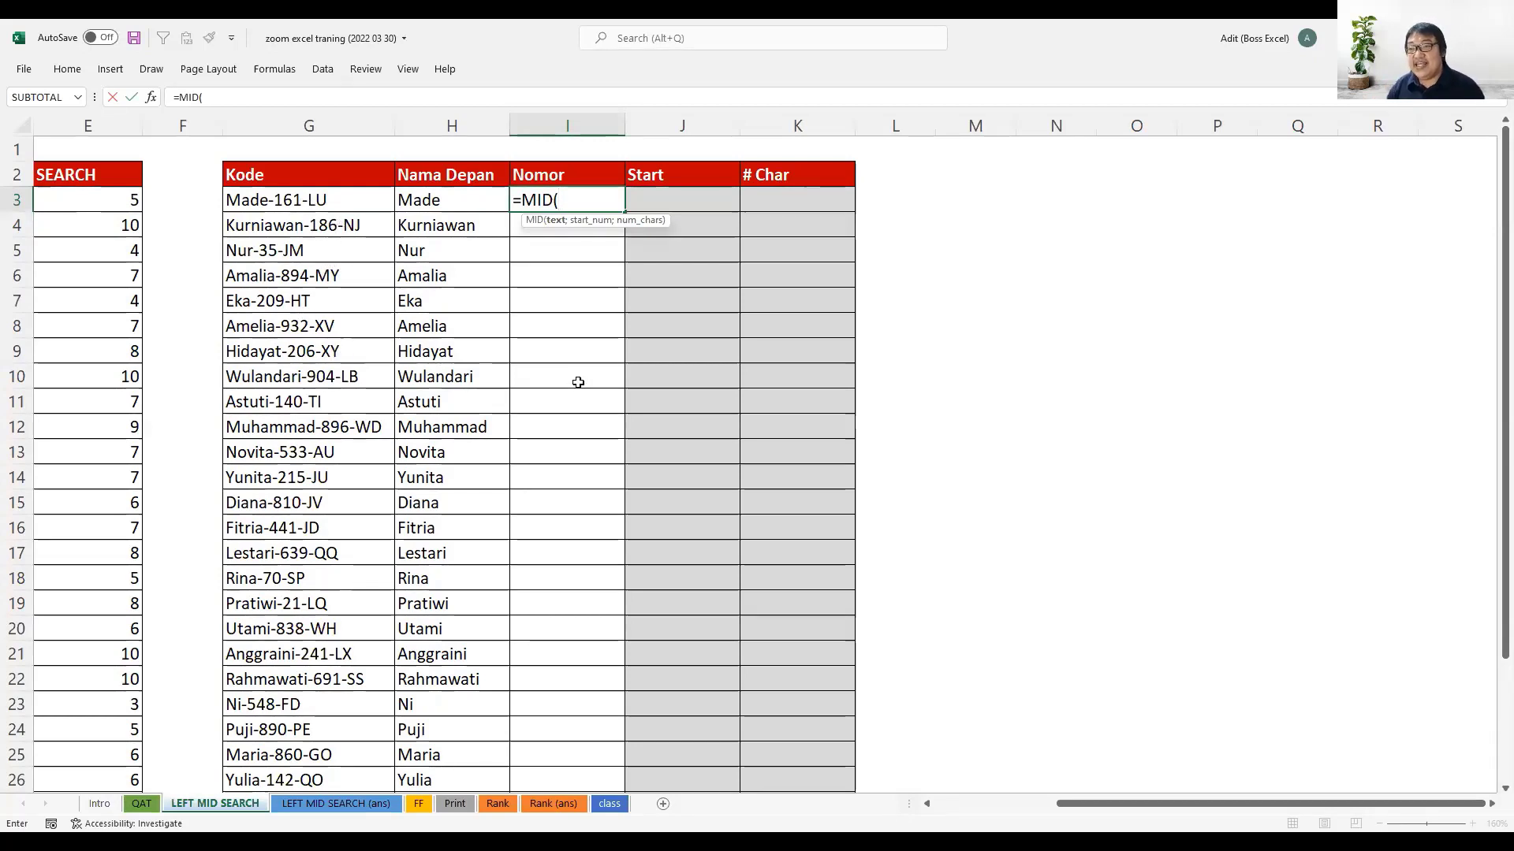
{"action": "key", "text": "Escape"}
- Enter =SEARCH("-";G3;1)+1 in J3 to get the position where the code's number starts
{"action": "key", "text": "Right"}
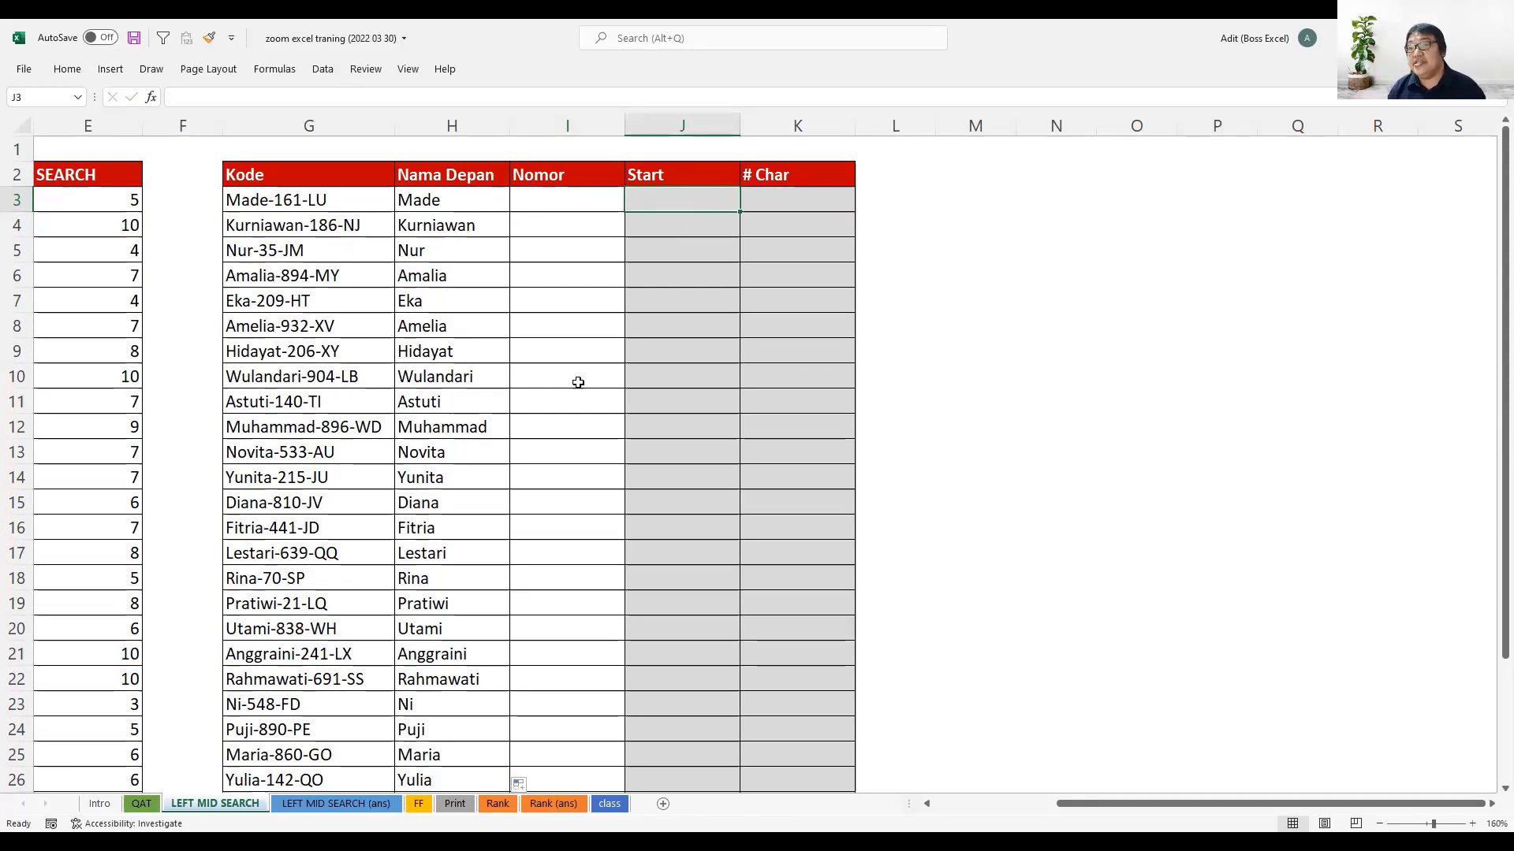
{"action": "type", "text": "="}
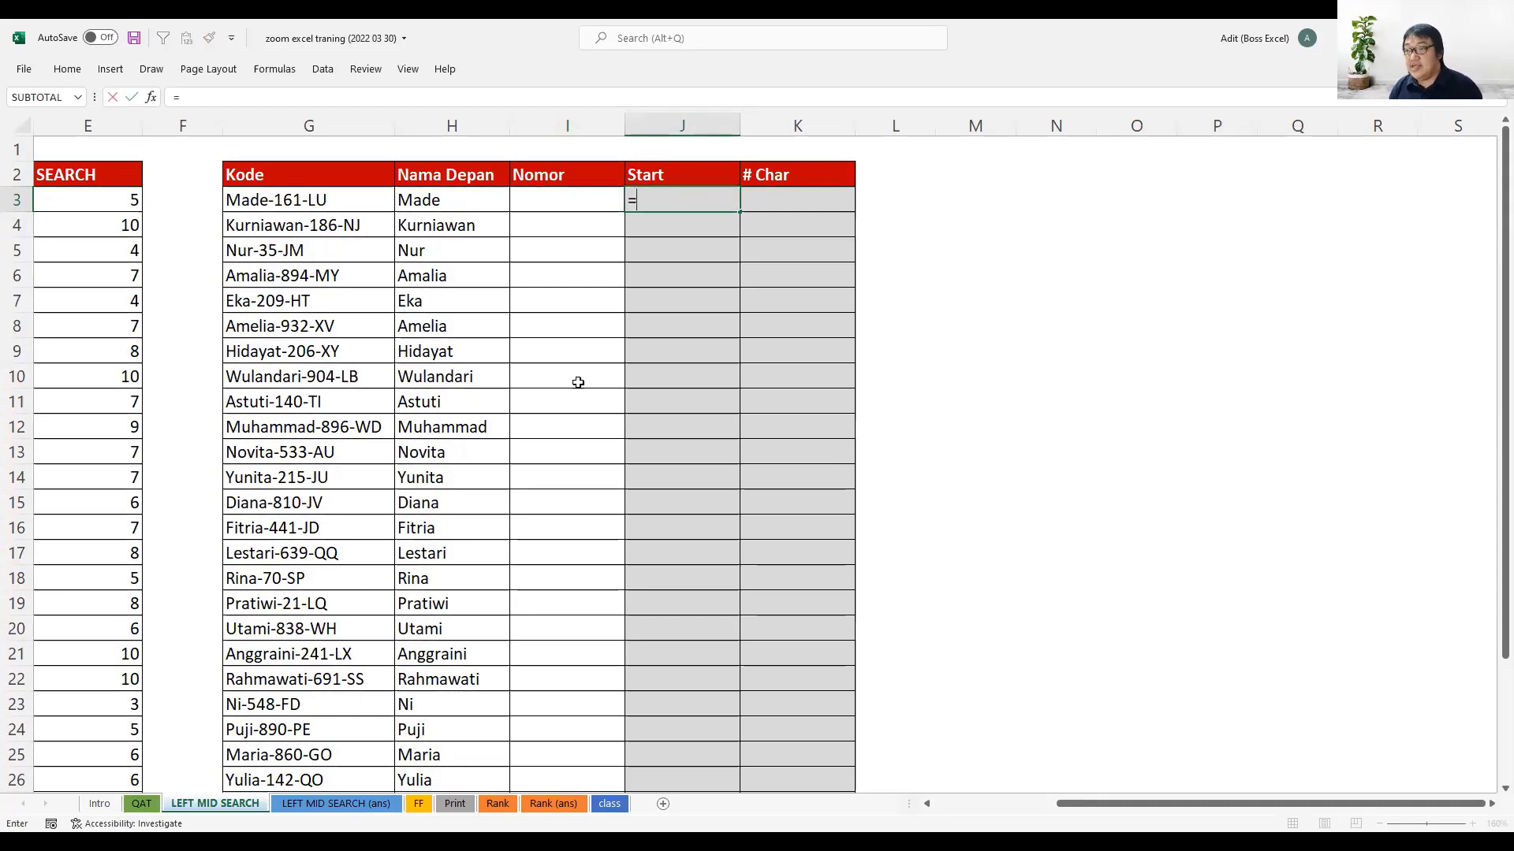
{"action": "type", "text": "SEARCH(\"-"}
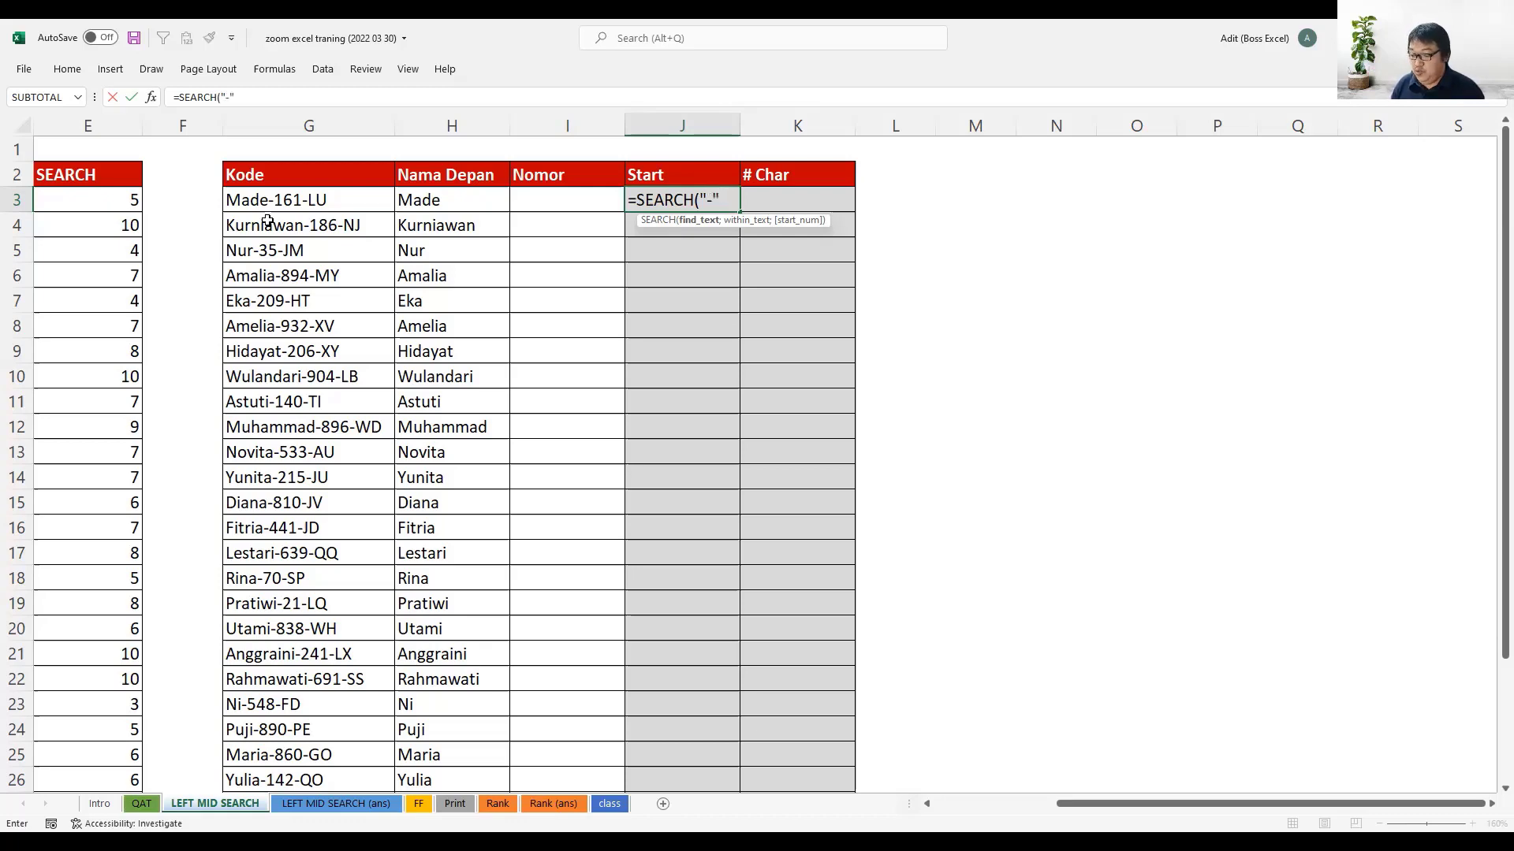
{"action": "type", "text": ";"}
{"action": "left_click", "coordinate": [255, 199]}
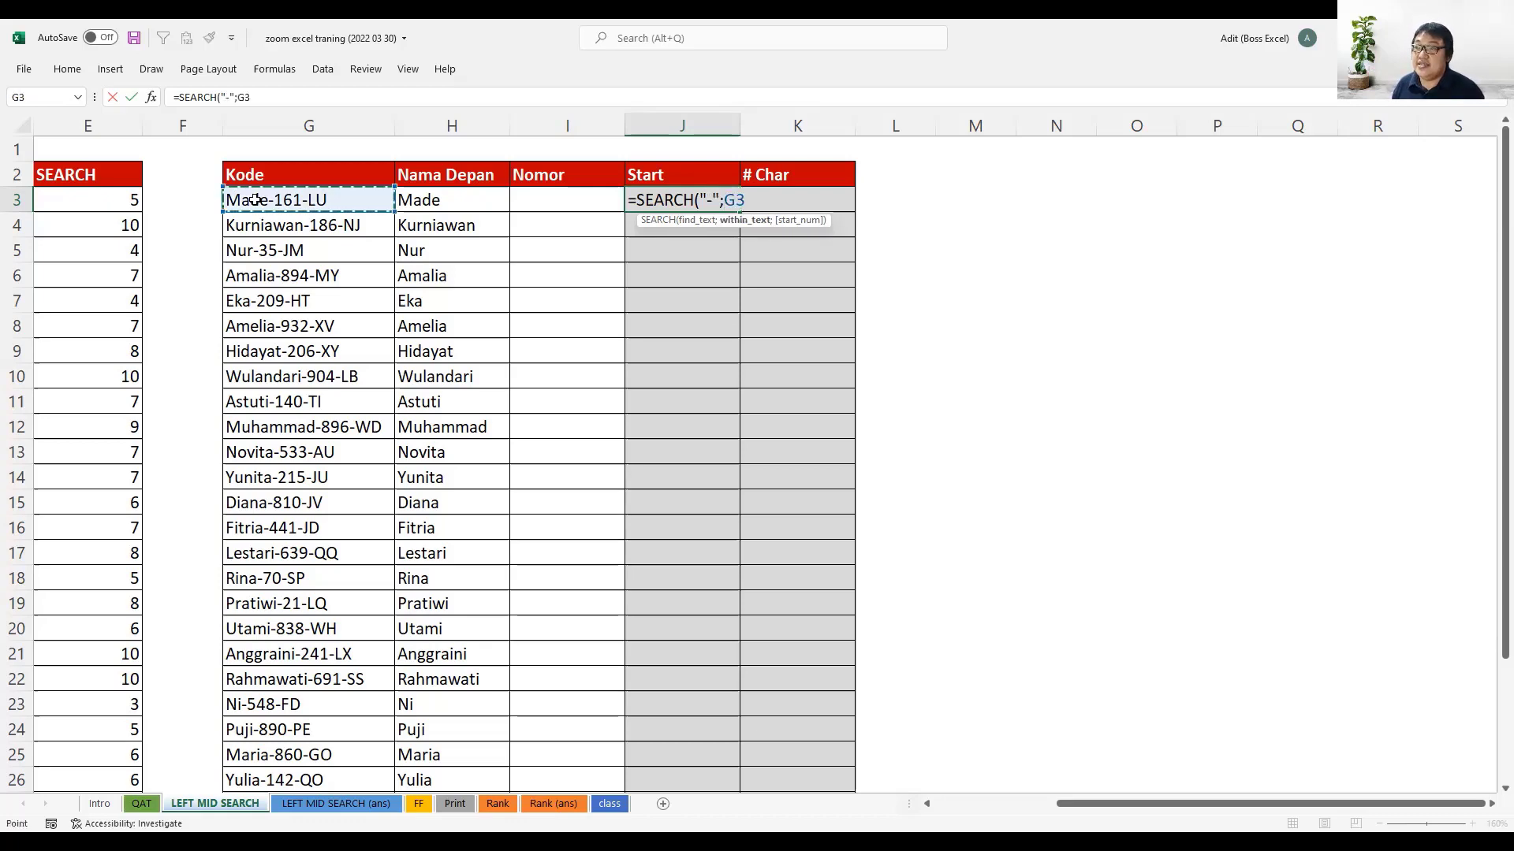
{"action": "type", "text": ";1)"}
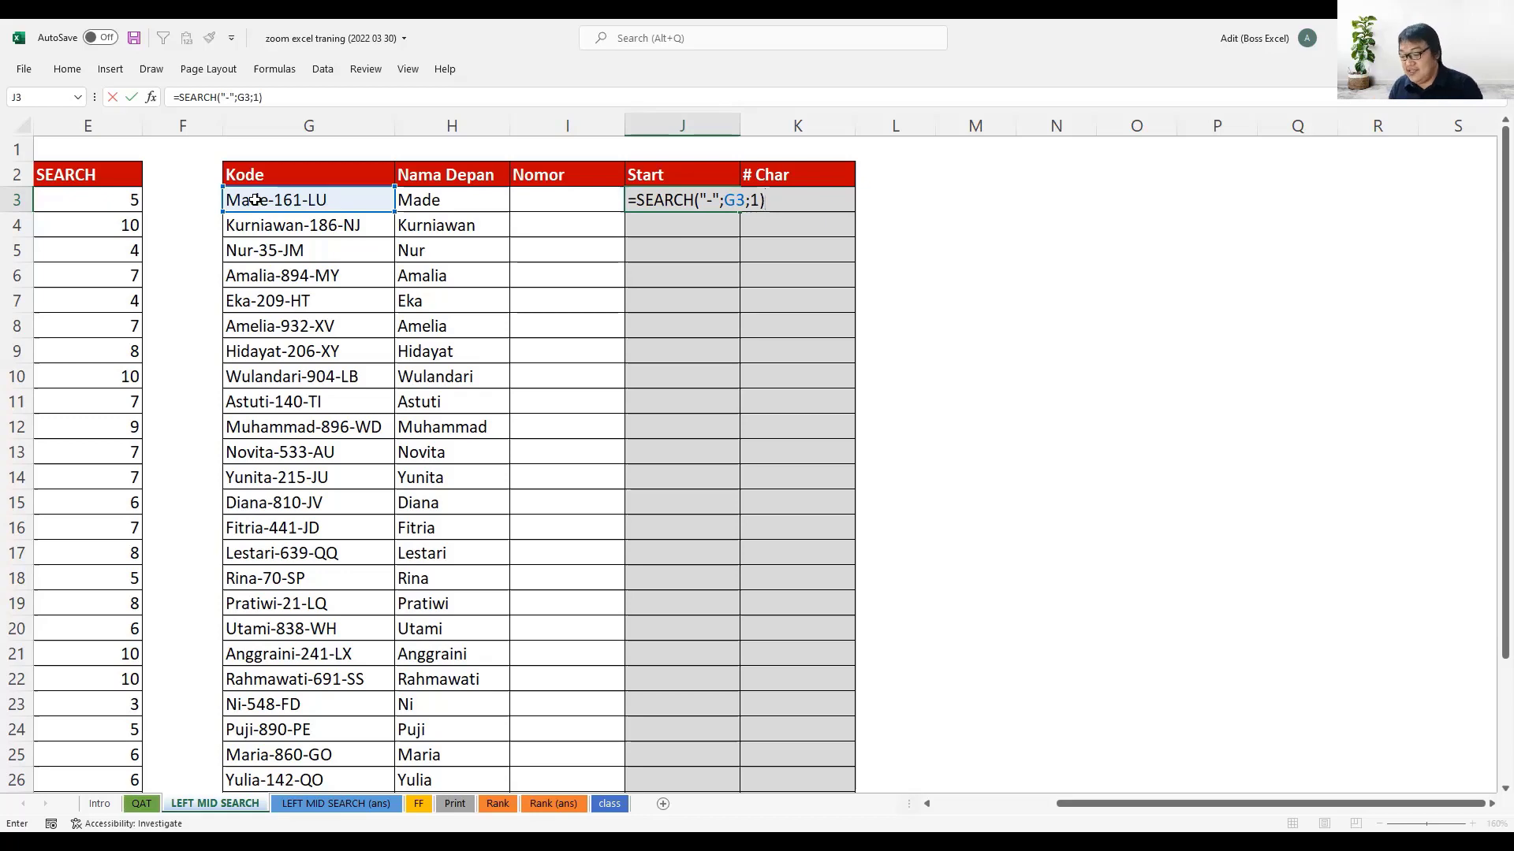
{"action": "type", "text": "+1"}
{"action": "key", "text": "Return"}
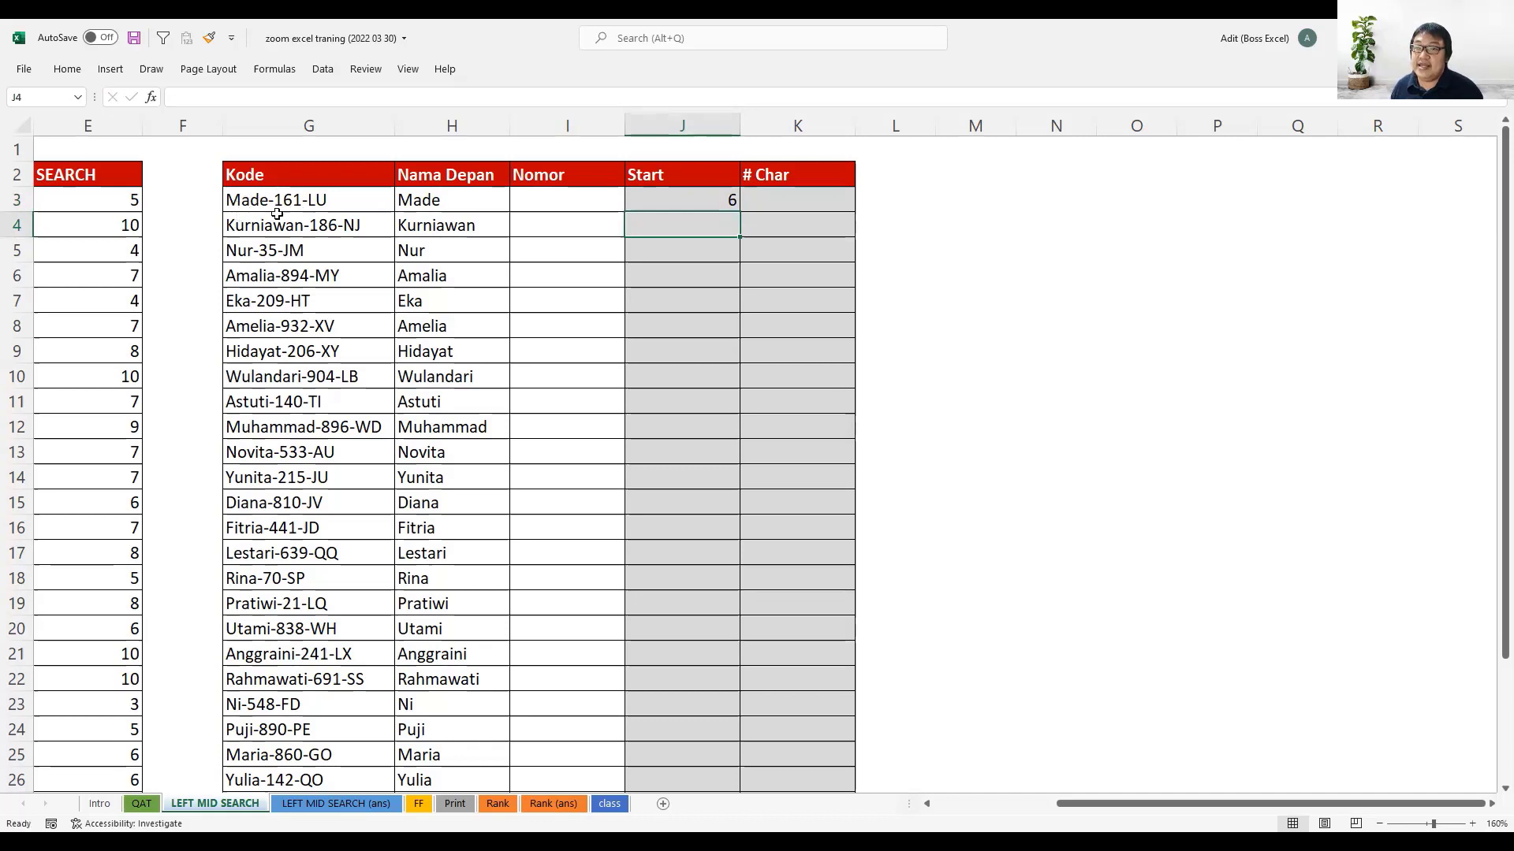
- Fill the Start formula from J3 down through J32
{"action": "left_click", "coordinate": [727, 201]}
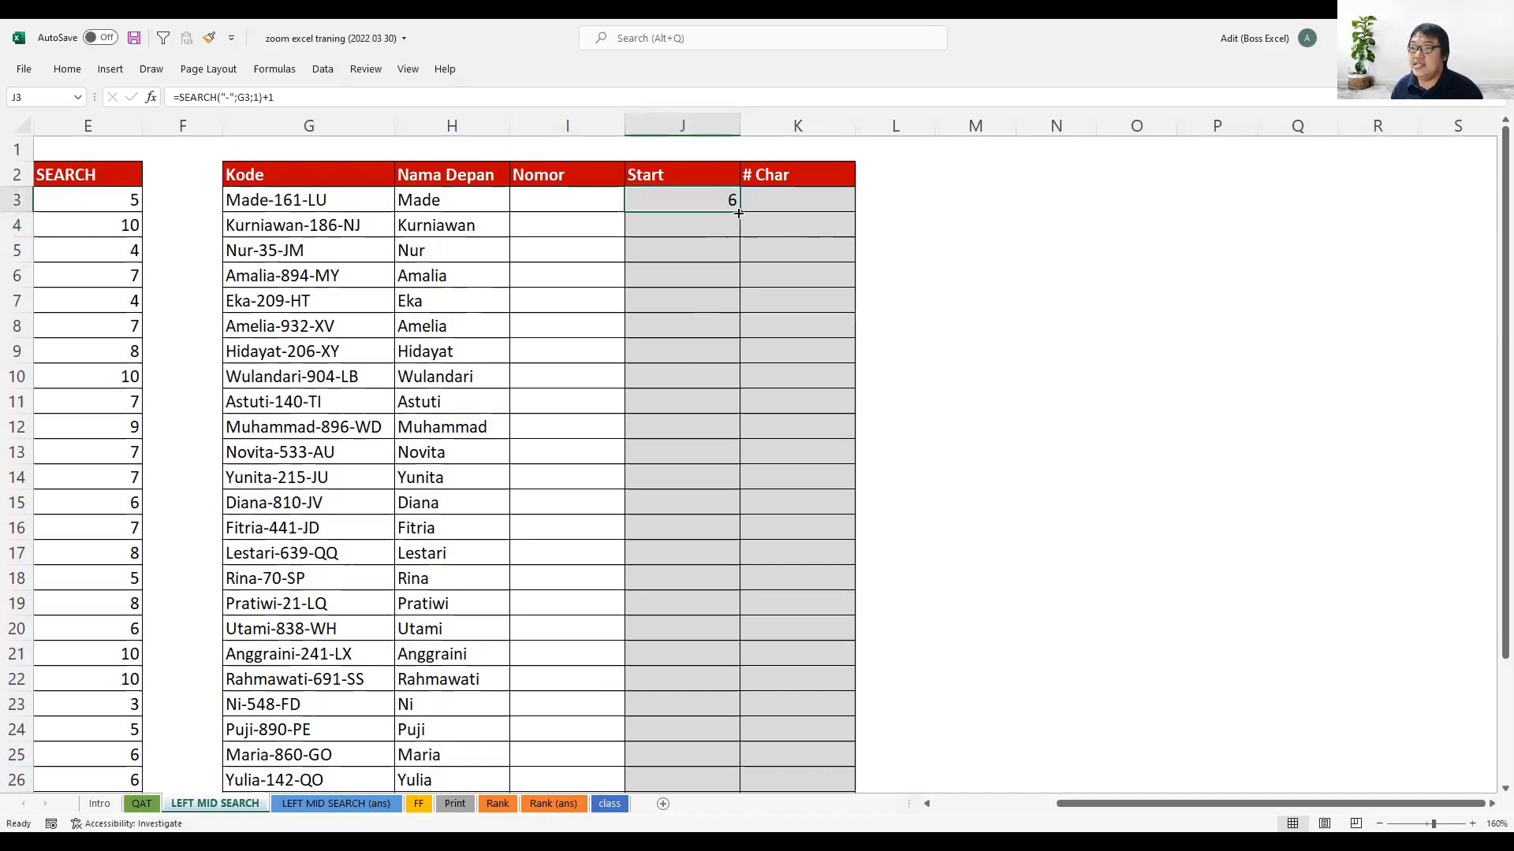
{"action": "double_click", "coordinate": [738, 212]}
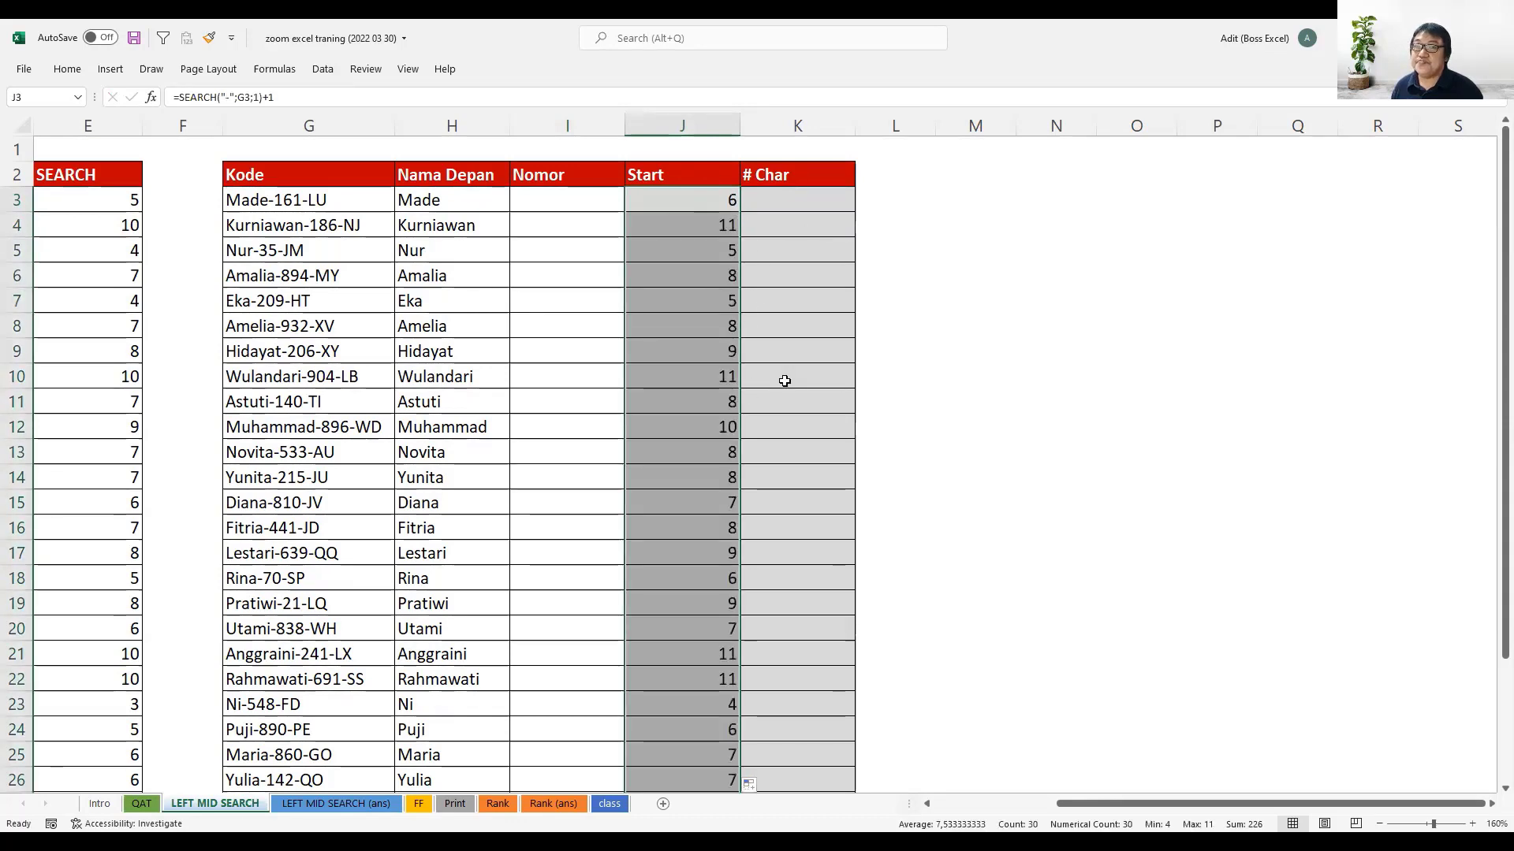
{"action": "left_click", "coordinate": [771, 203]}
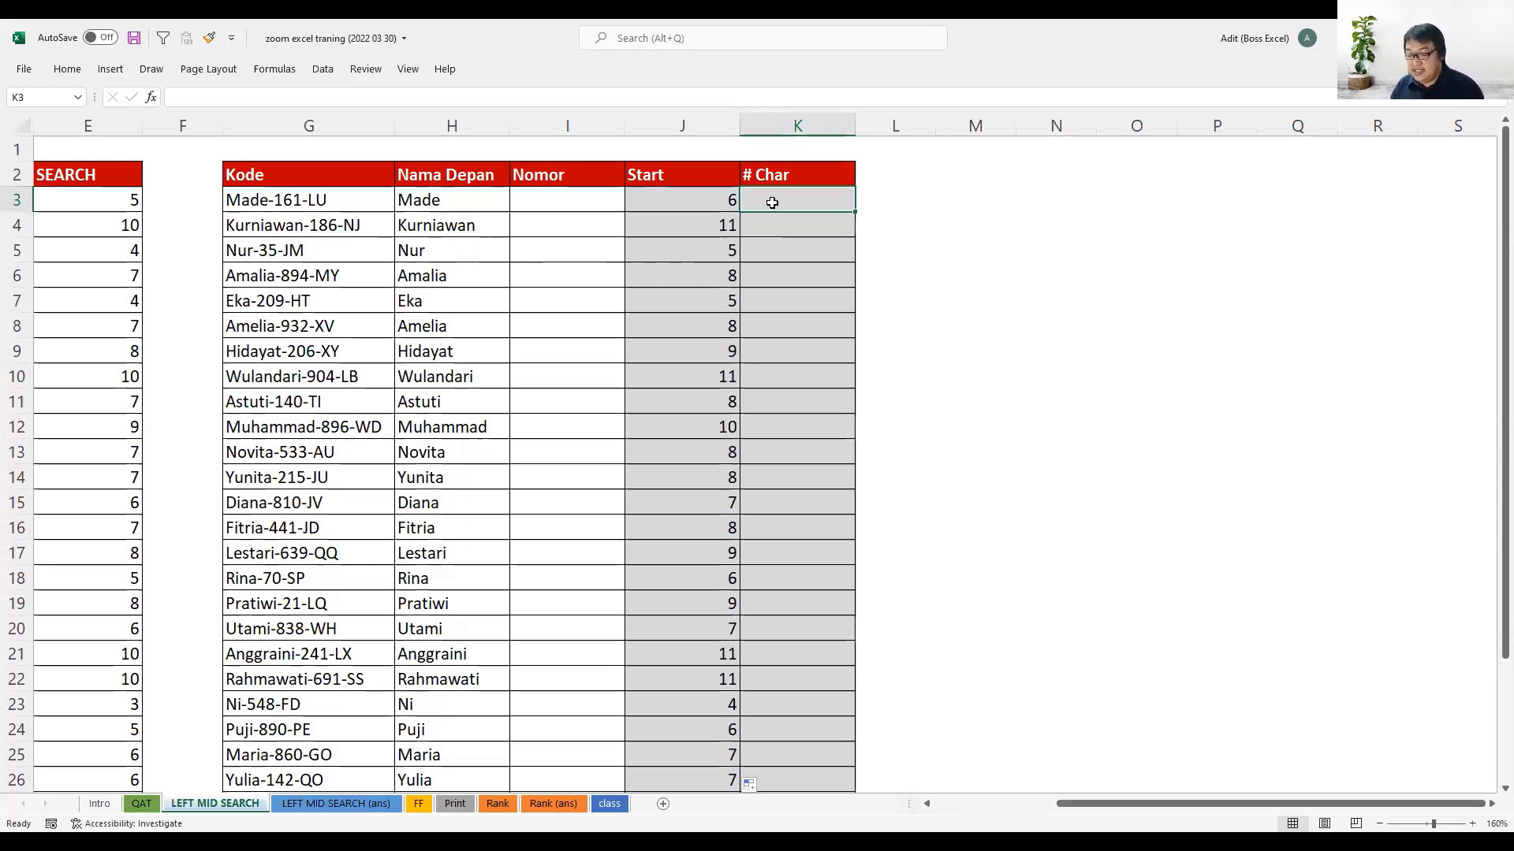
{"action": "type", "text": "=SEARCH("}
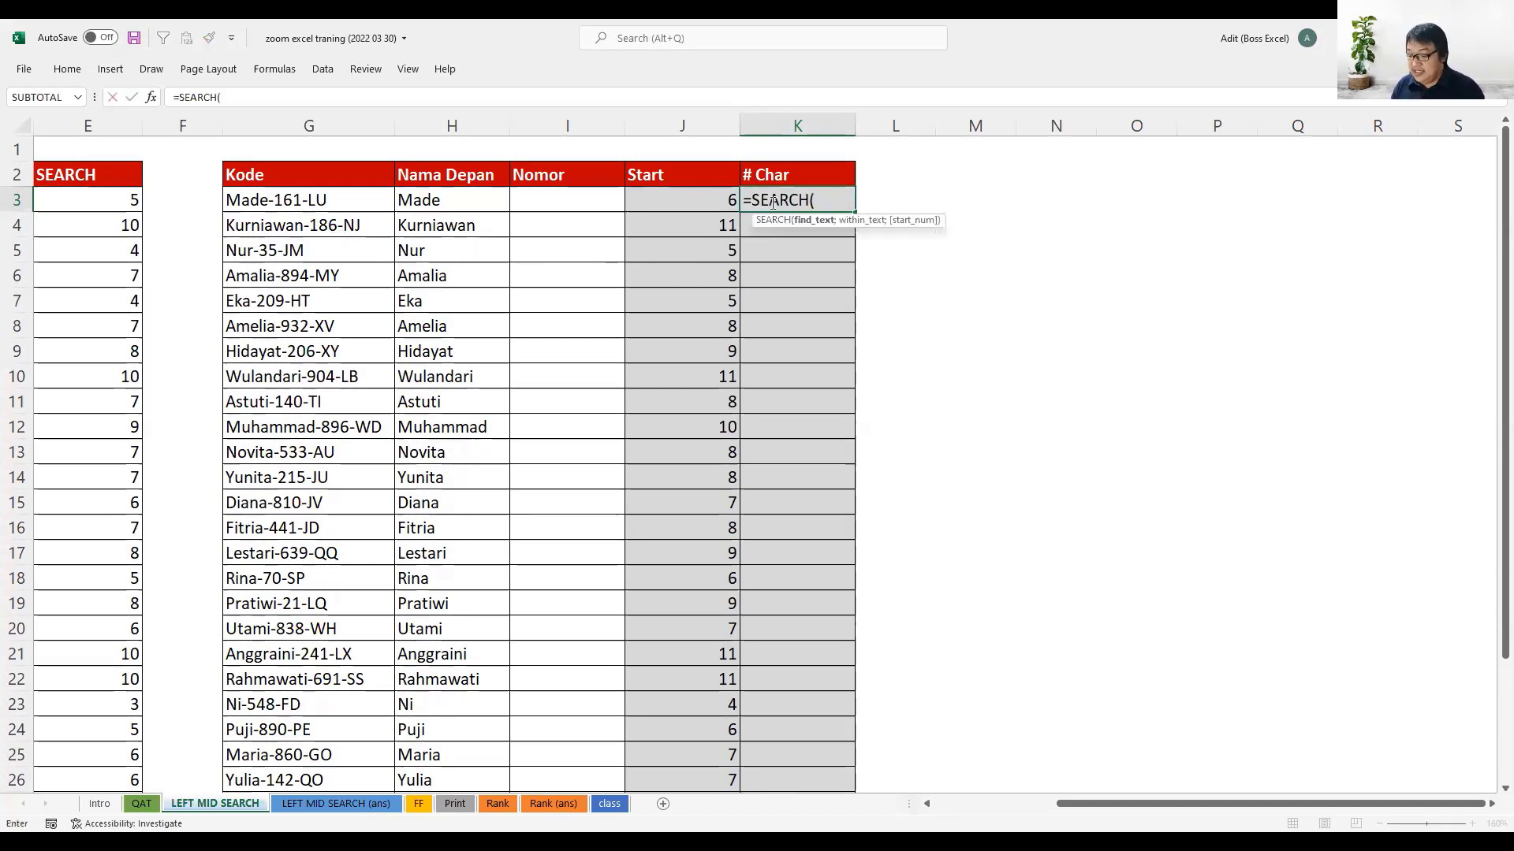
{"action": "type", "text": "\""}
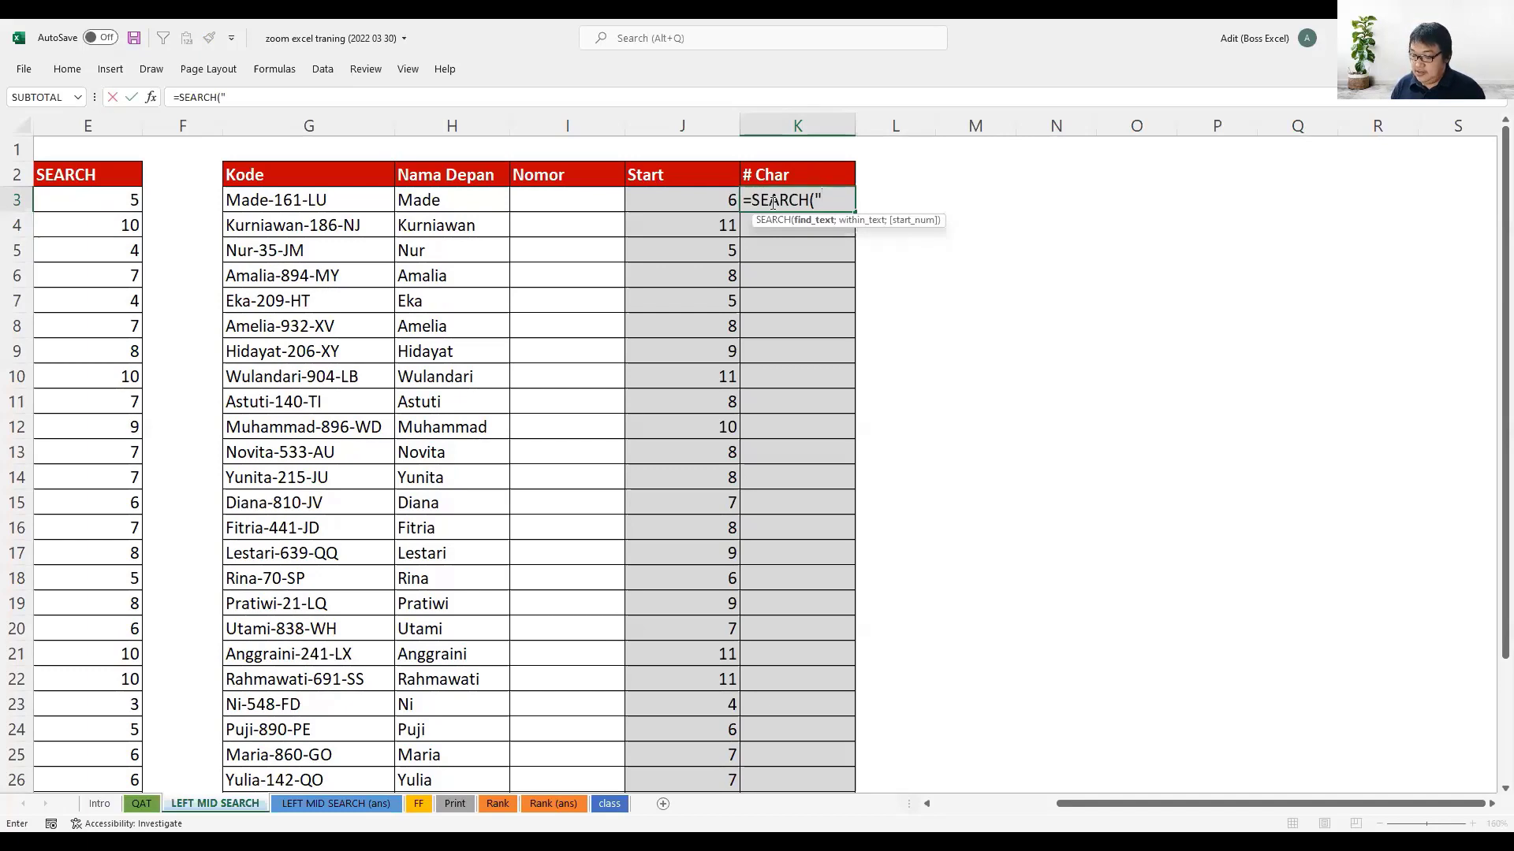
{"action": "type", "text": "-"}
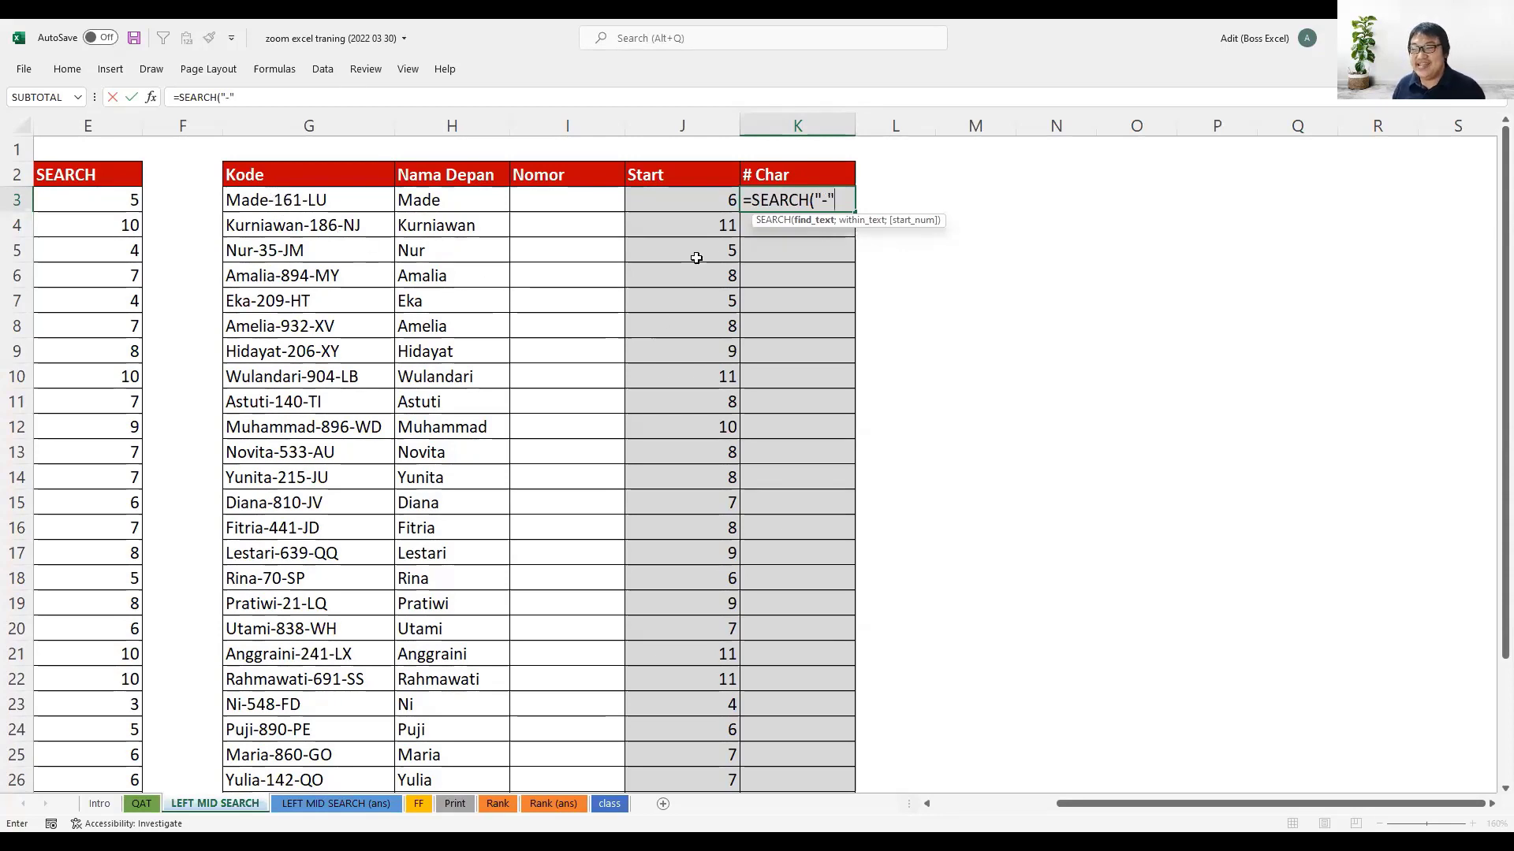
{"action": "key", "text": "Escape"}
- Copy the text SEARCH("-";G3;1)+1 from the J3 formula without its equals sign, leaving the formula intact
{"action": "left_click", "coordinate": [693, 192]}
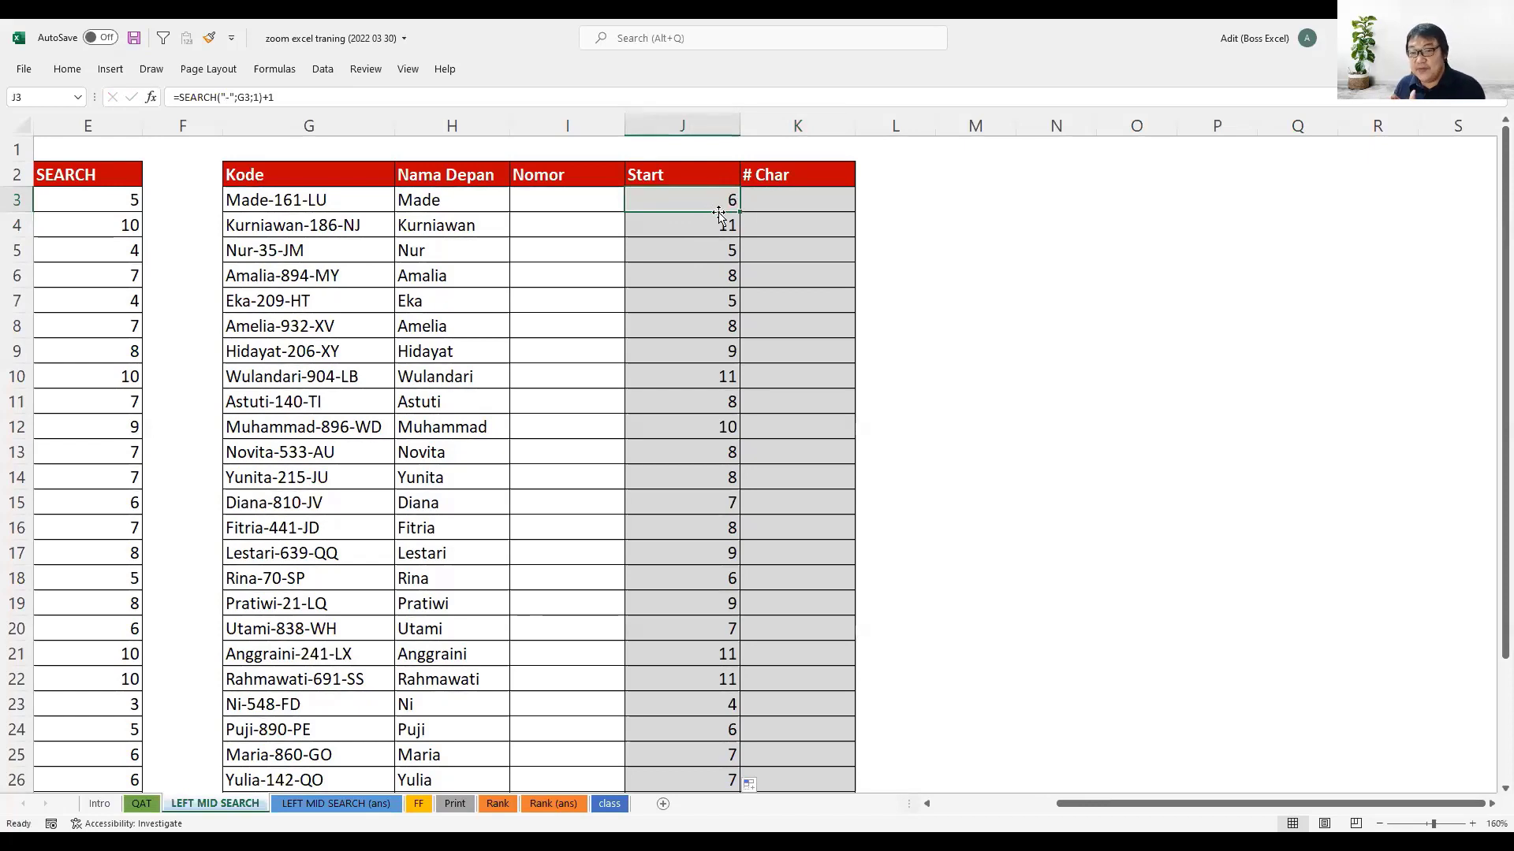
{"action": "left_click_drag", "start_coordinate": [274, 96], "coordinate": [180, 96]}
{"action": "key", "text": "Return"}
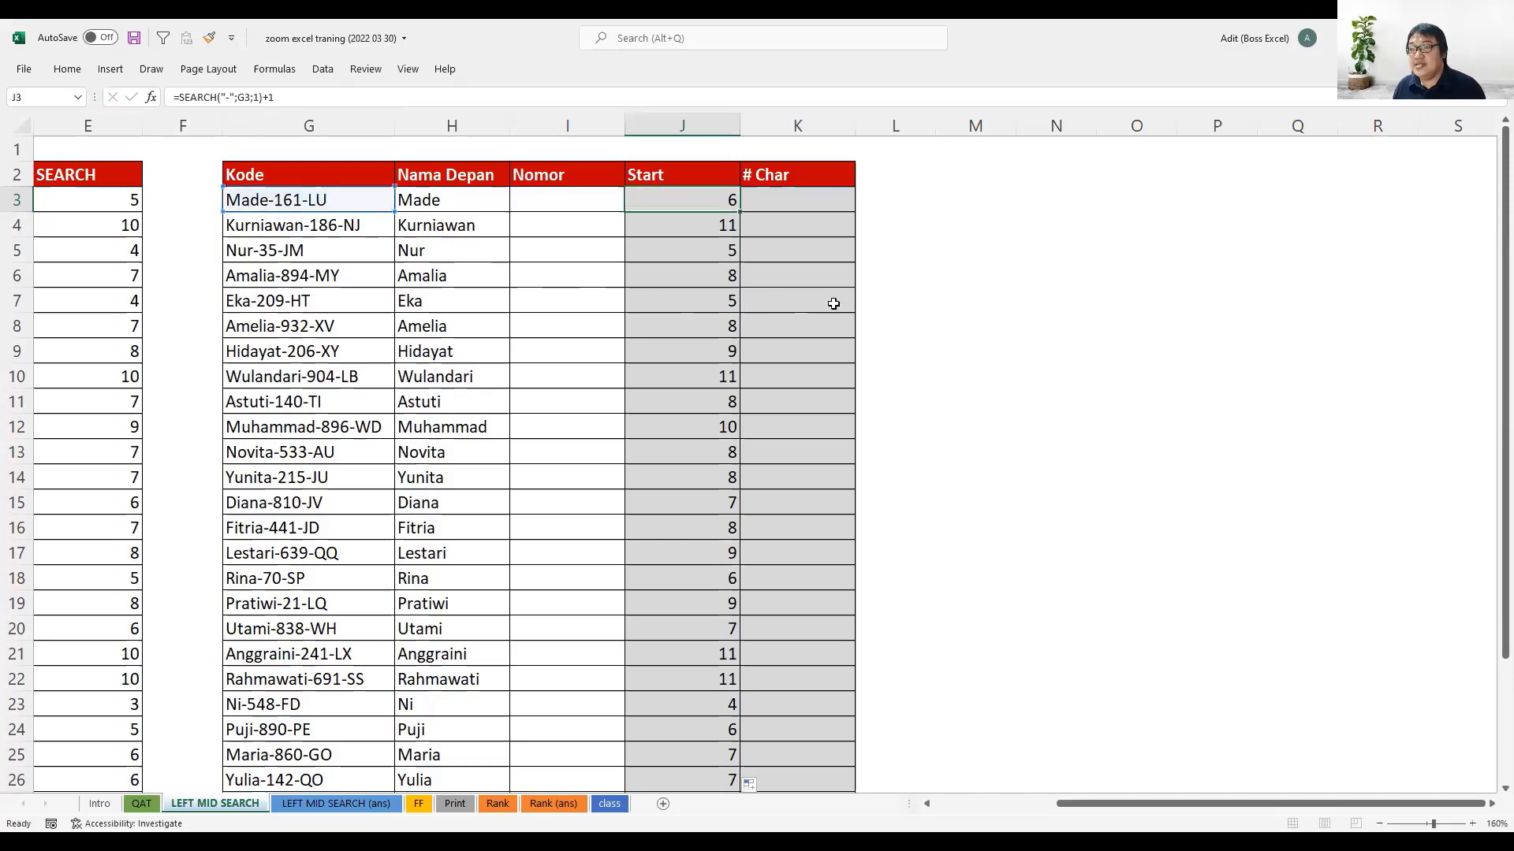
- Enter =SEARCH("-";G3;SEARCH("-";G3;1)+1) in K3 to locate the second hyphen, reusing the copied expression as the start number
{"action": "left_click", "coordinate": [794, 205]}
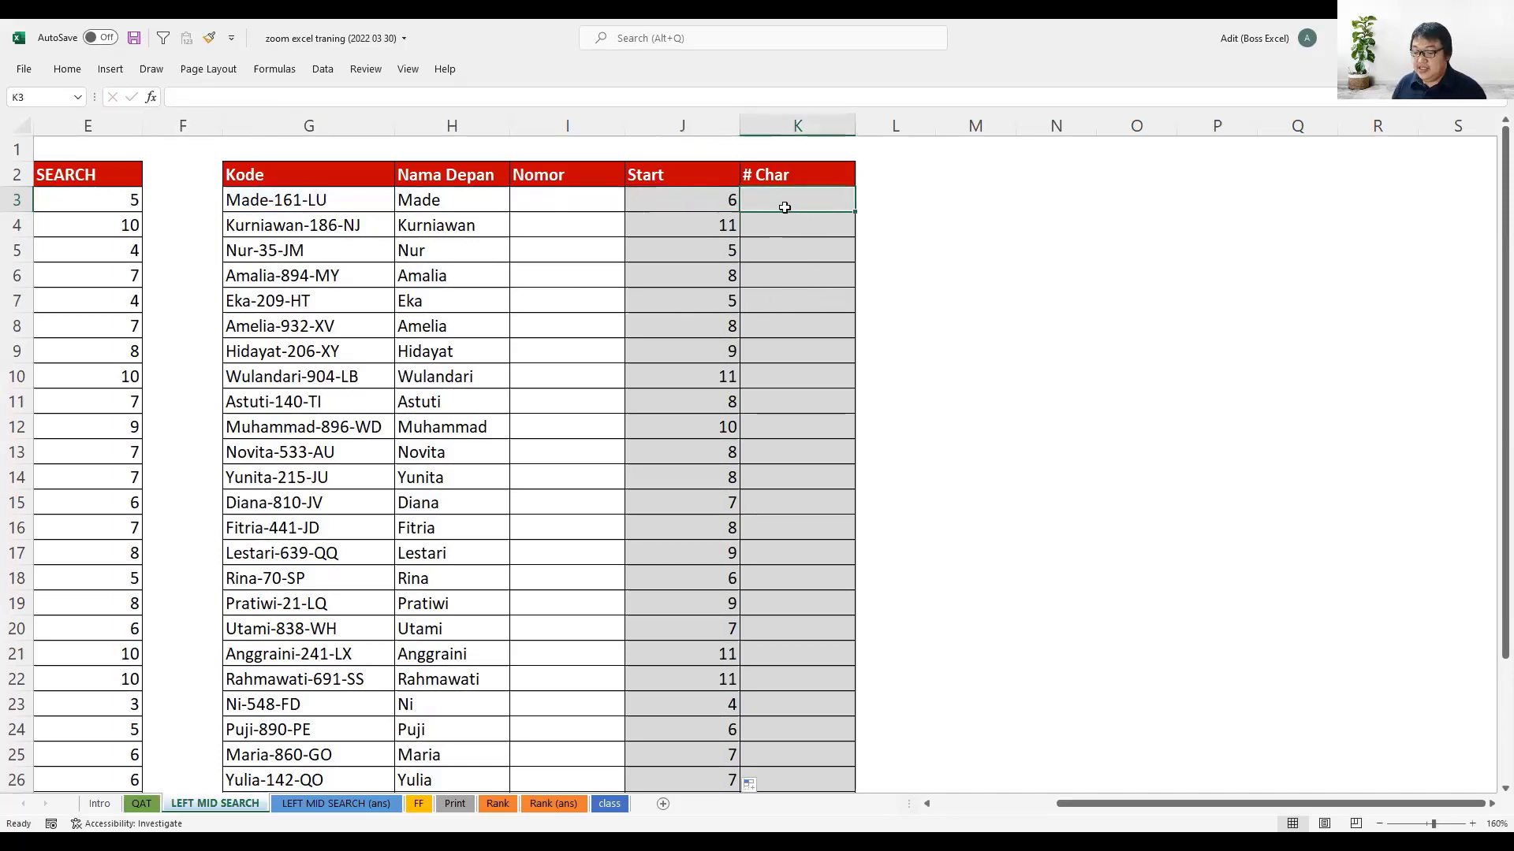
{"action": "type", "text": "=ser"}
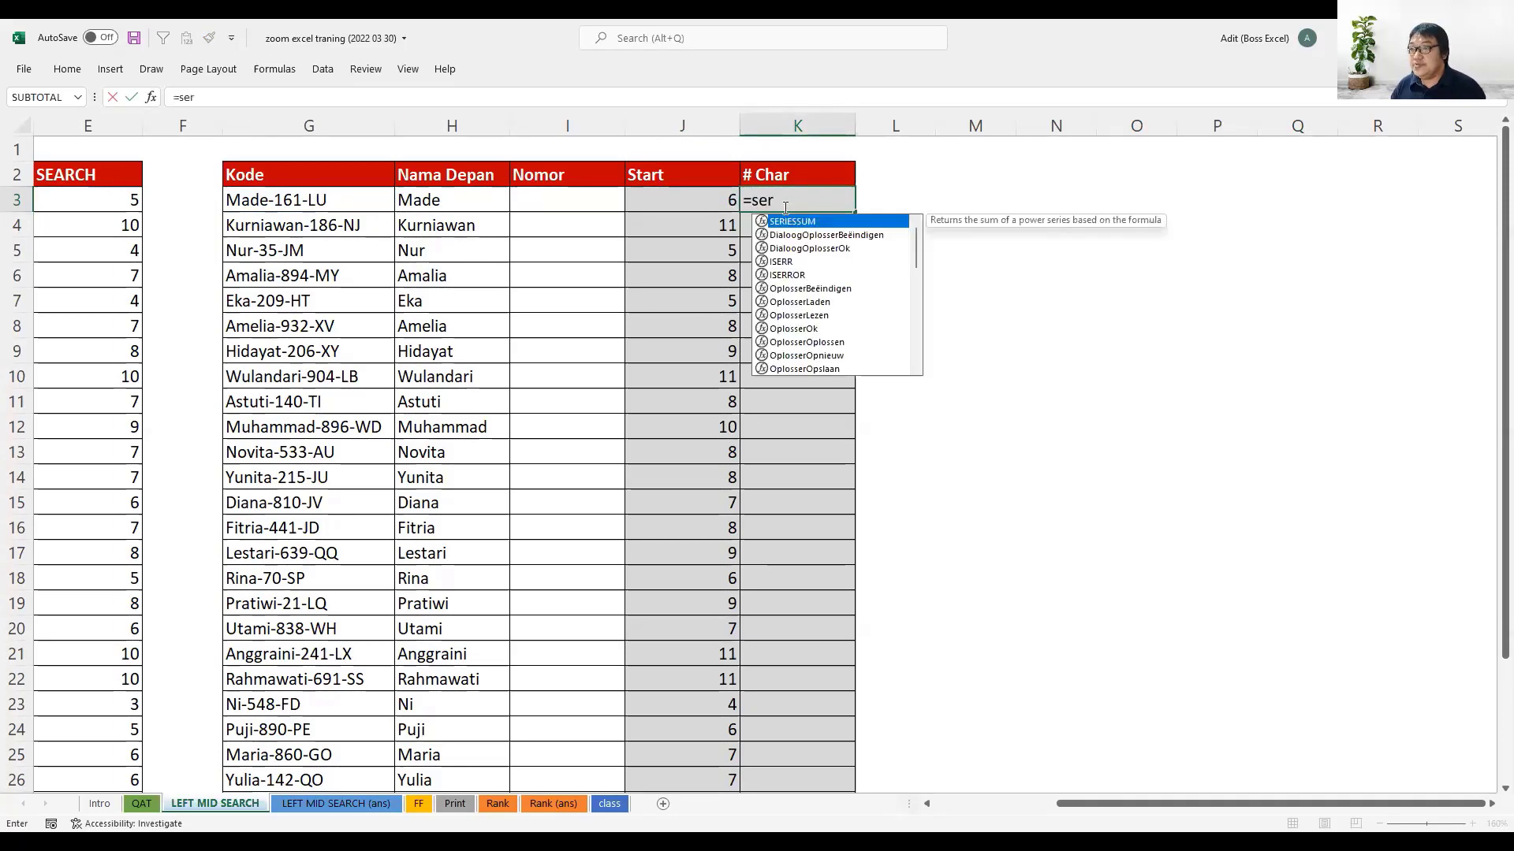
{"action": "key", "text": "BackSpace"}
{"action": "type", "text": "a"}
{"action": "key", "text": "Tab"}
{"action": "type", "text": "\"-"}
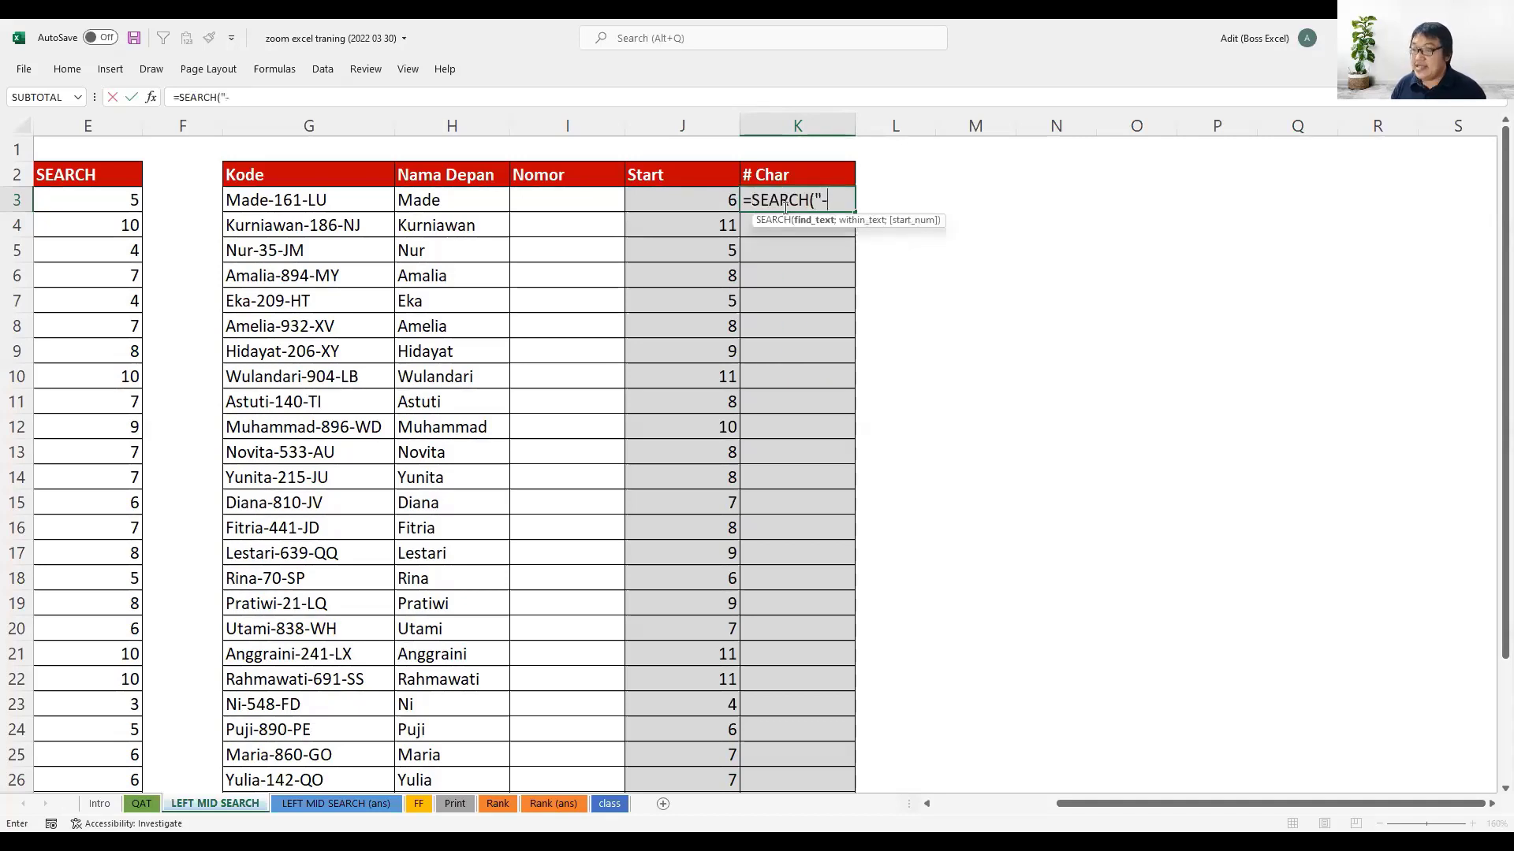
{"action": "type", "text": "\";"}
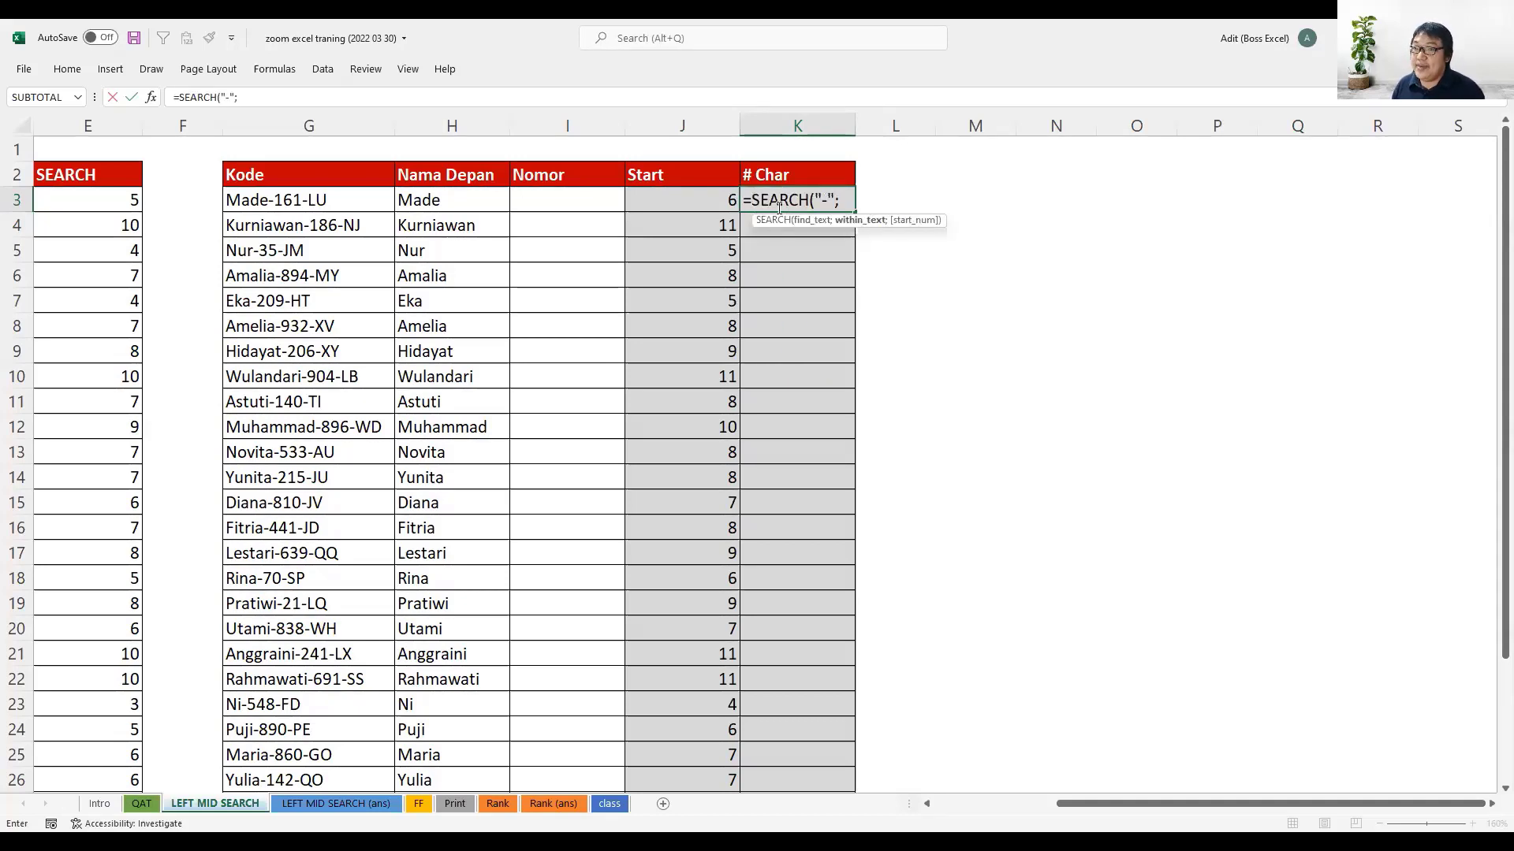
{"action": "left_click", "coordinate": [332, 202]}
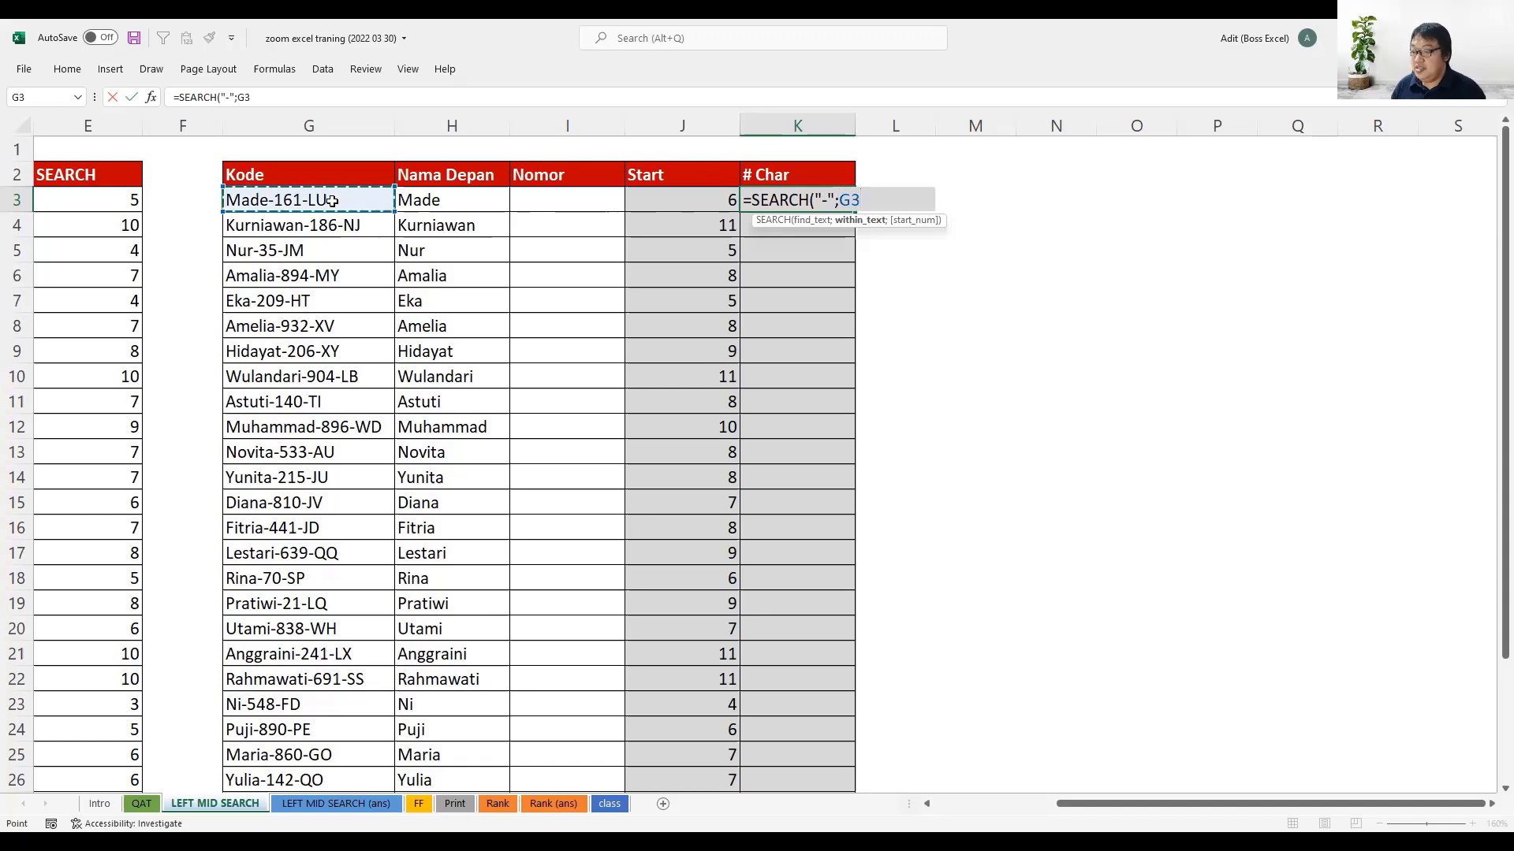
{"action": "type", "text": ";"}
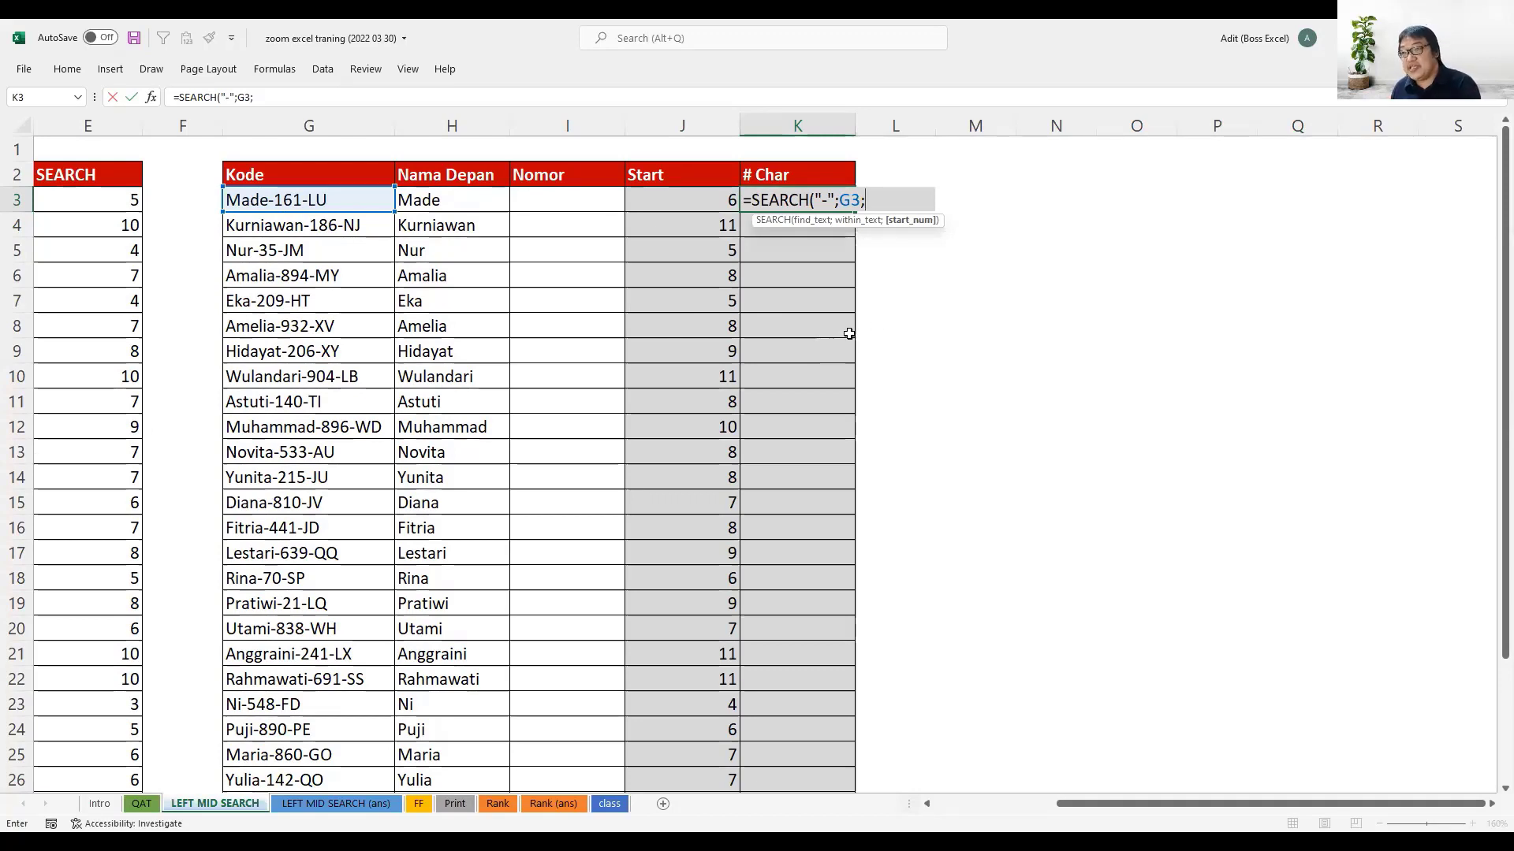
{"action": "key", "text": "ctrl+v"}
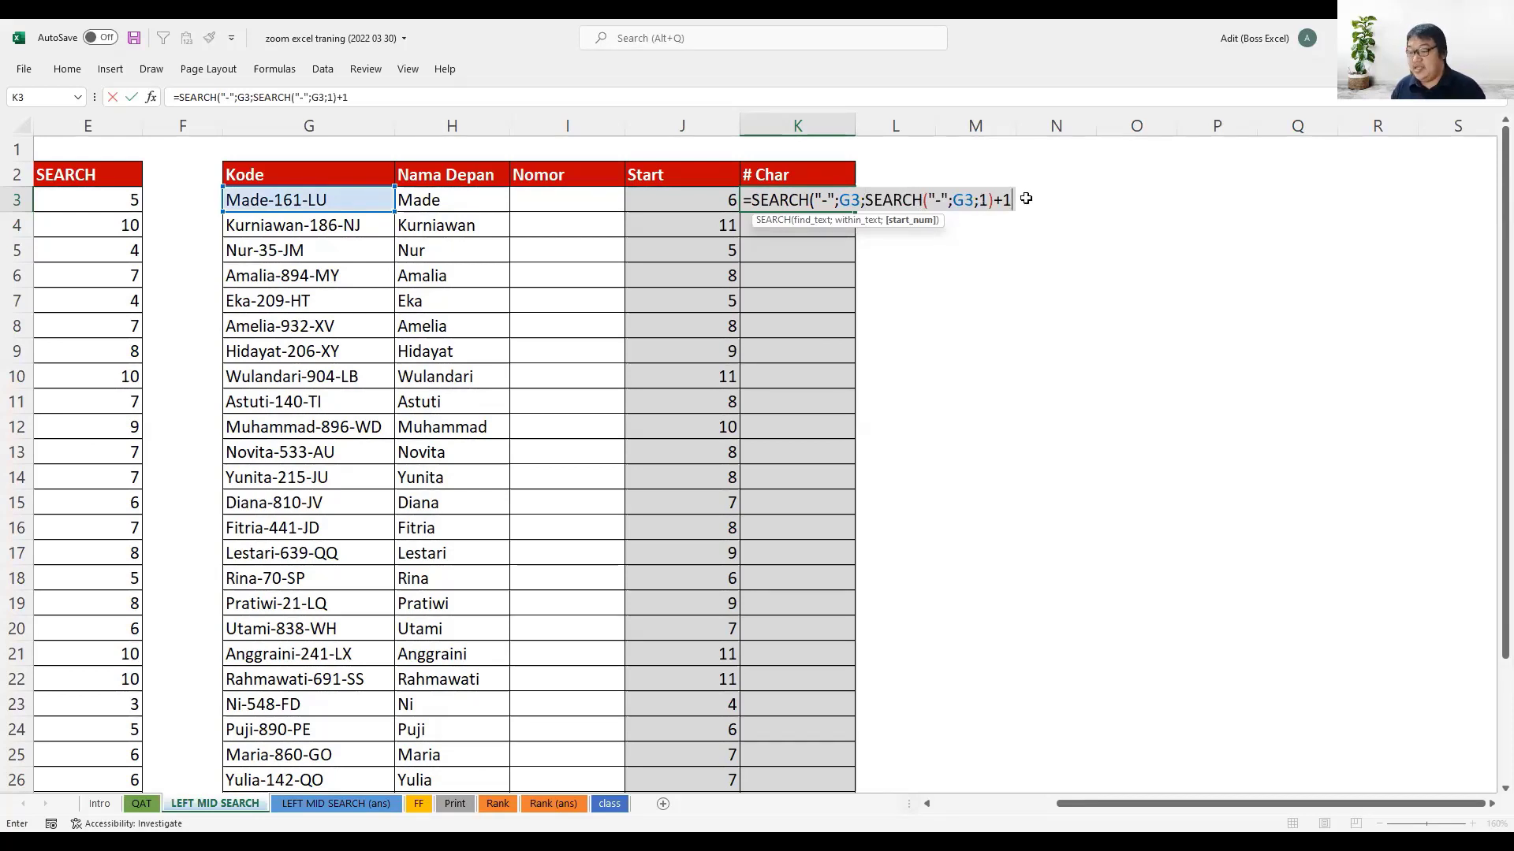
{"action": "key", "text": "Return"}
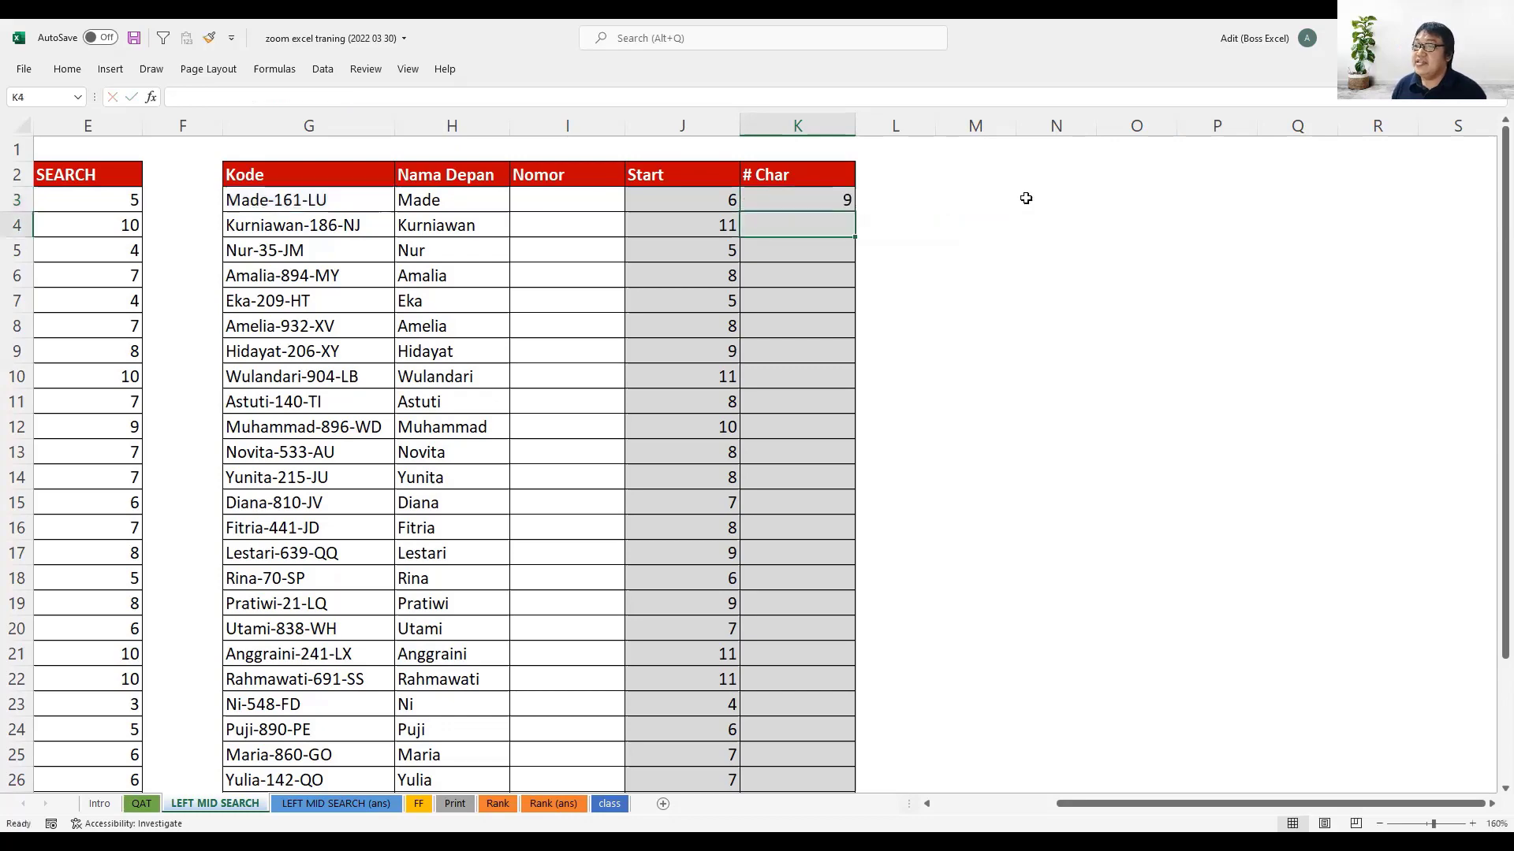
- Try to append -SEARCH("-";G3;1)+1 to the K3 formula, and undo that change
{"action": "left_click", "coordinate": [822, 202]}
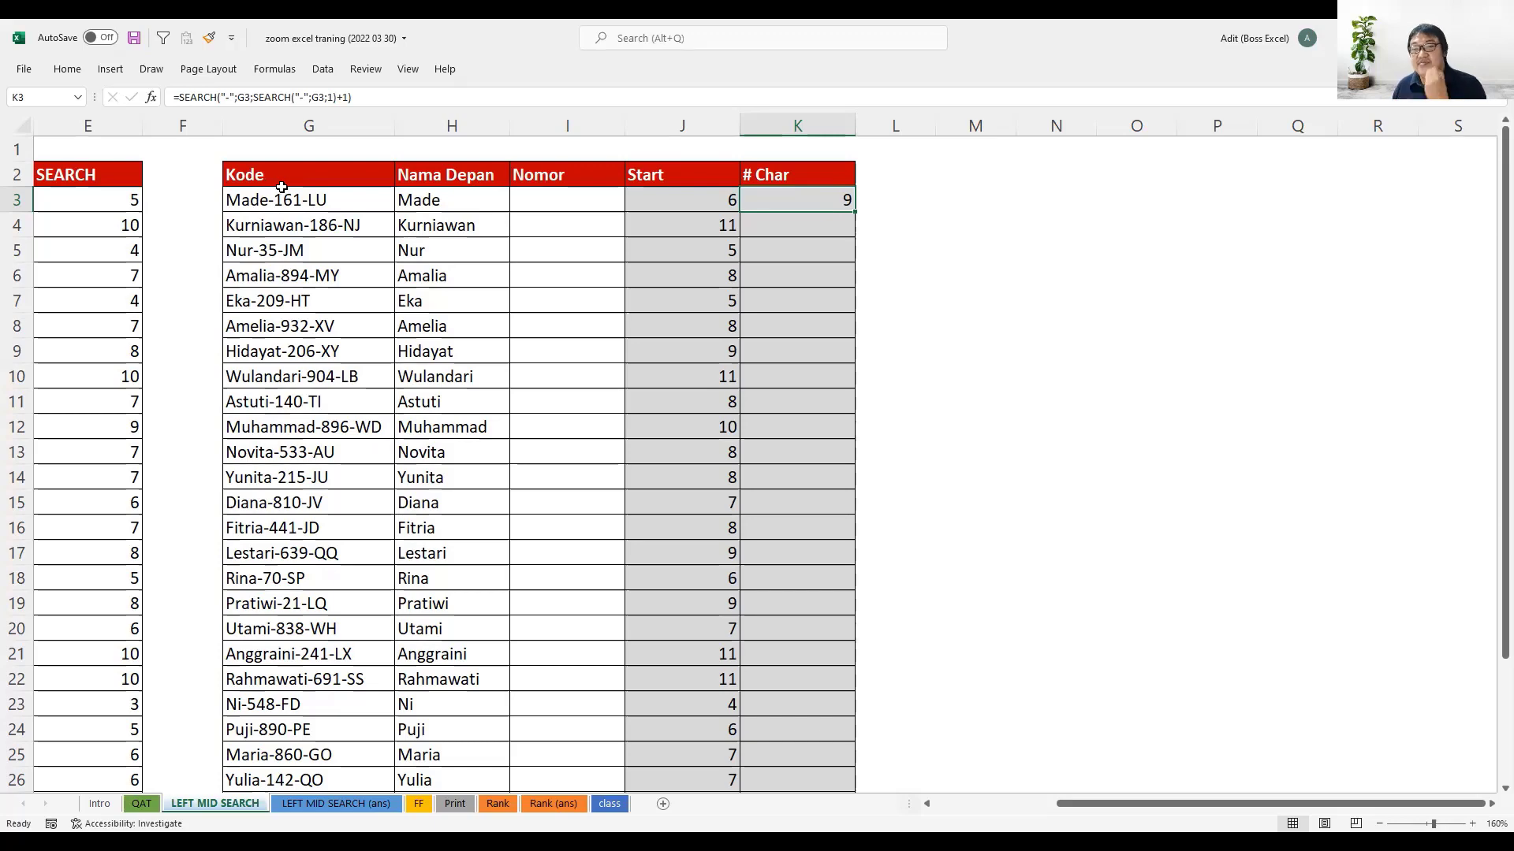
{"action": "double_click", "coordinate": [831, 195]}
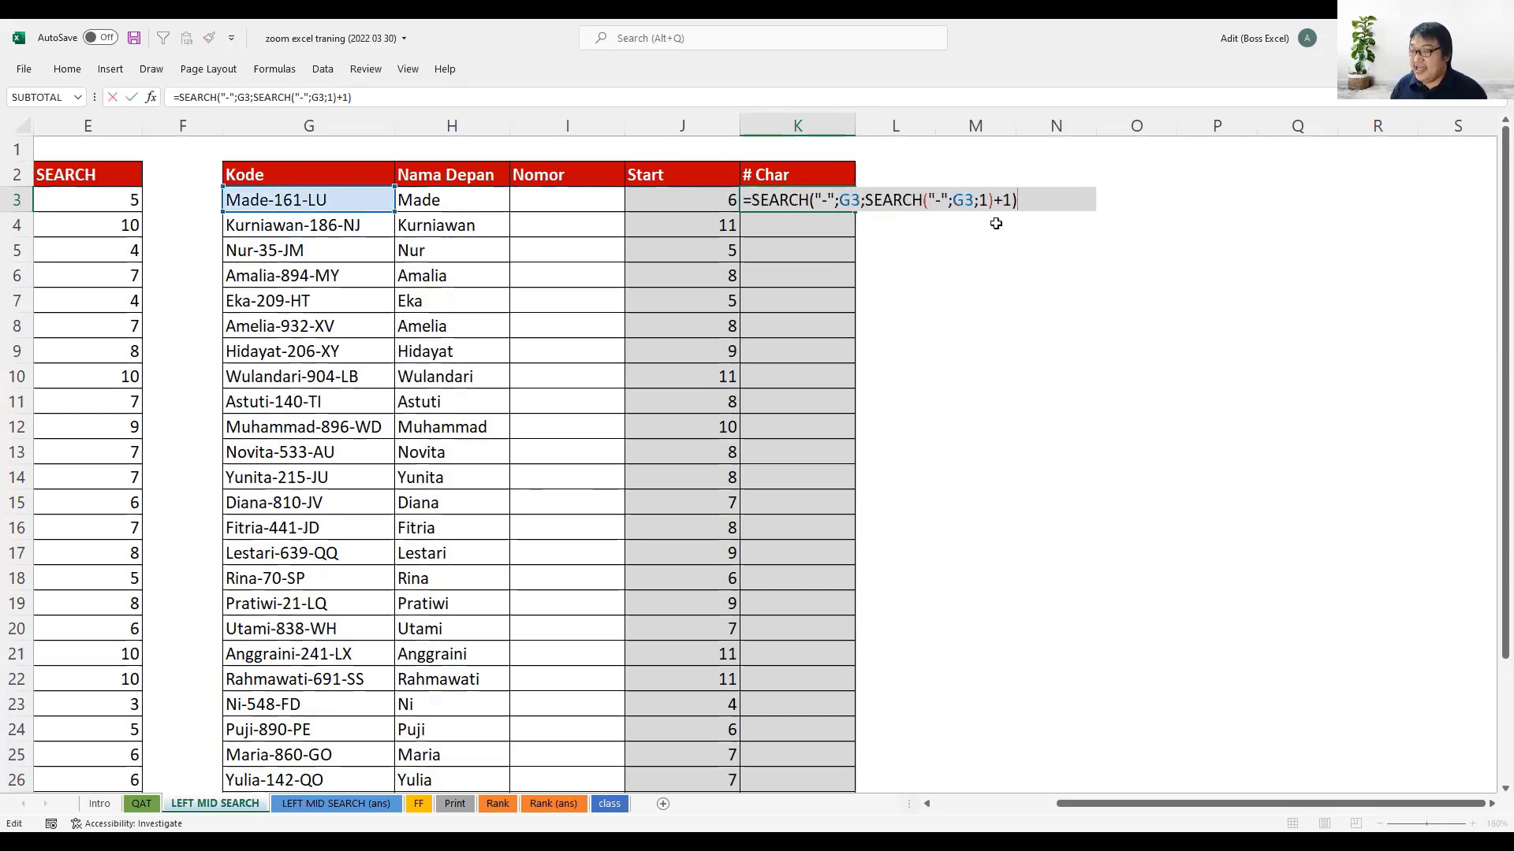
{"action": "type", "text": "-"}
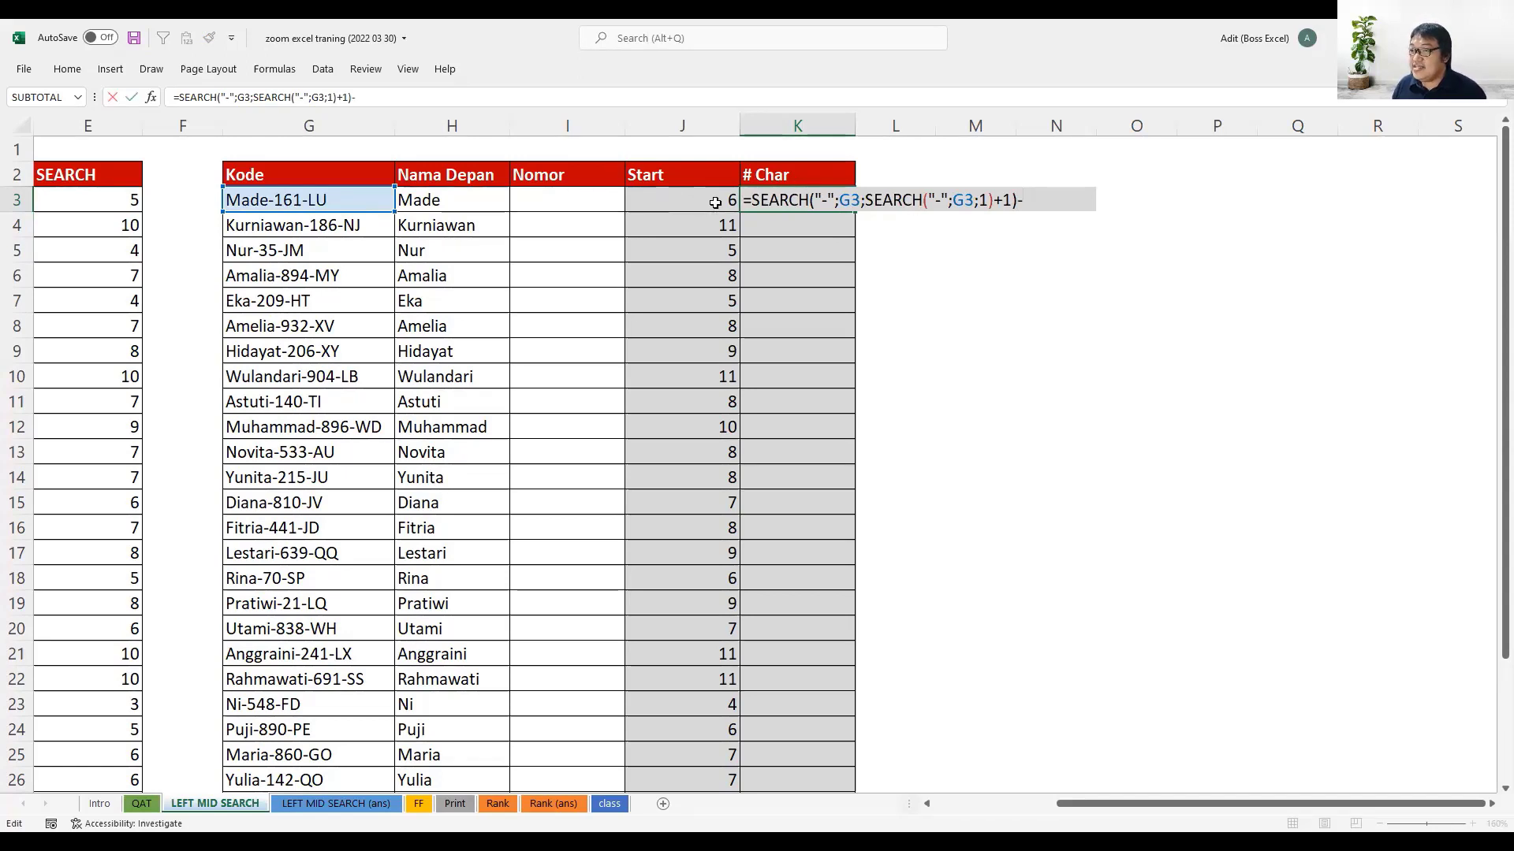
{"action": "key", "text": "ctrl+v"}
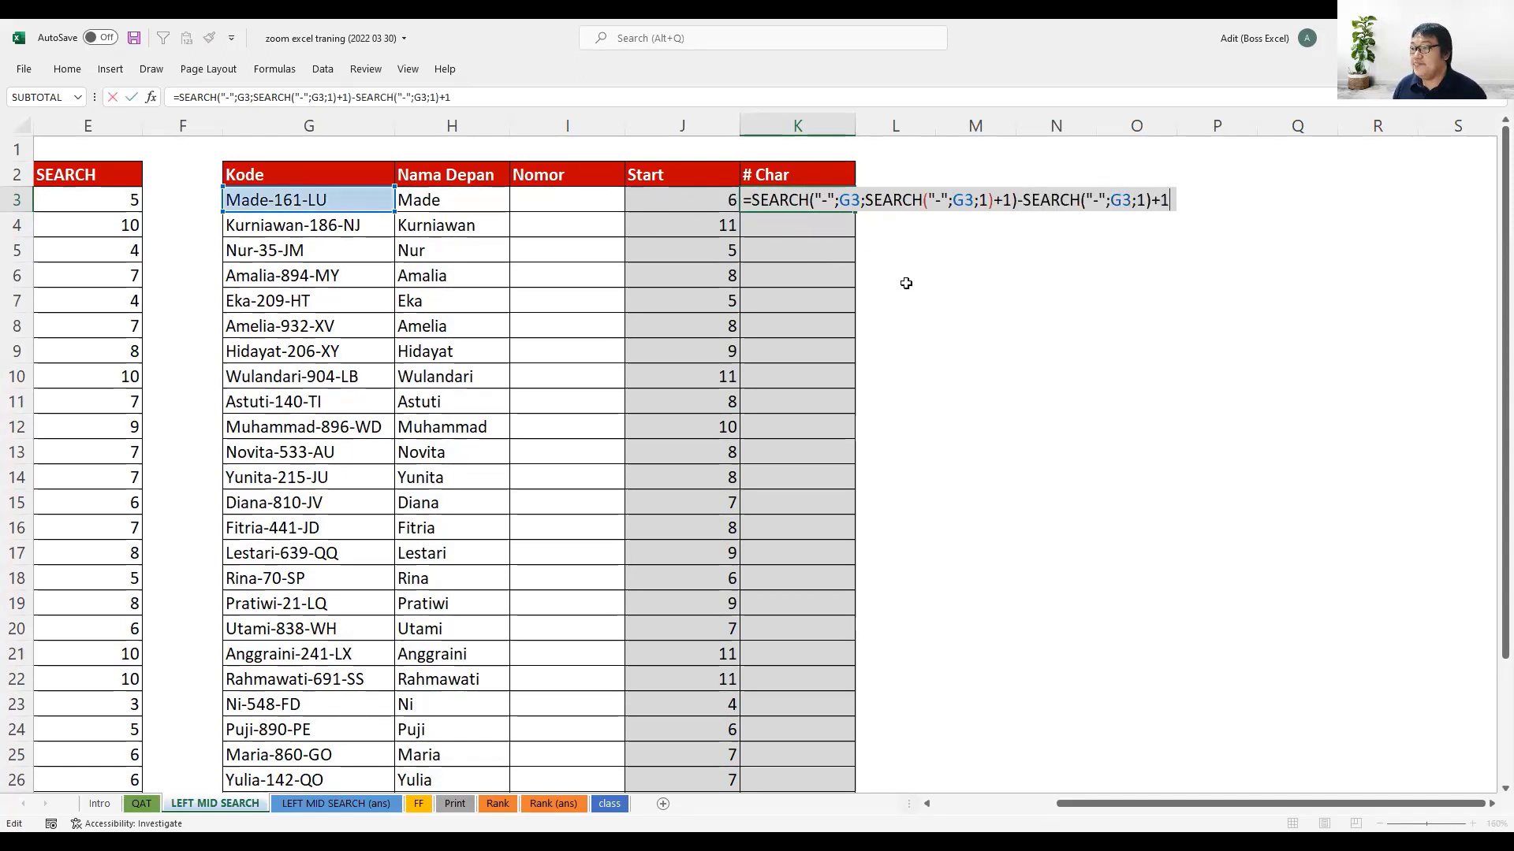
{"action": "key", "text": "Return"}
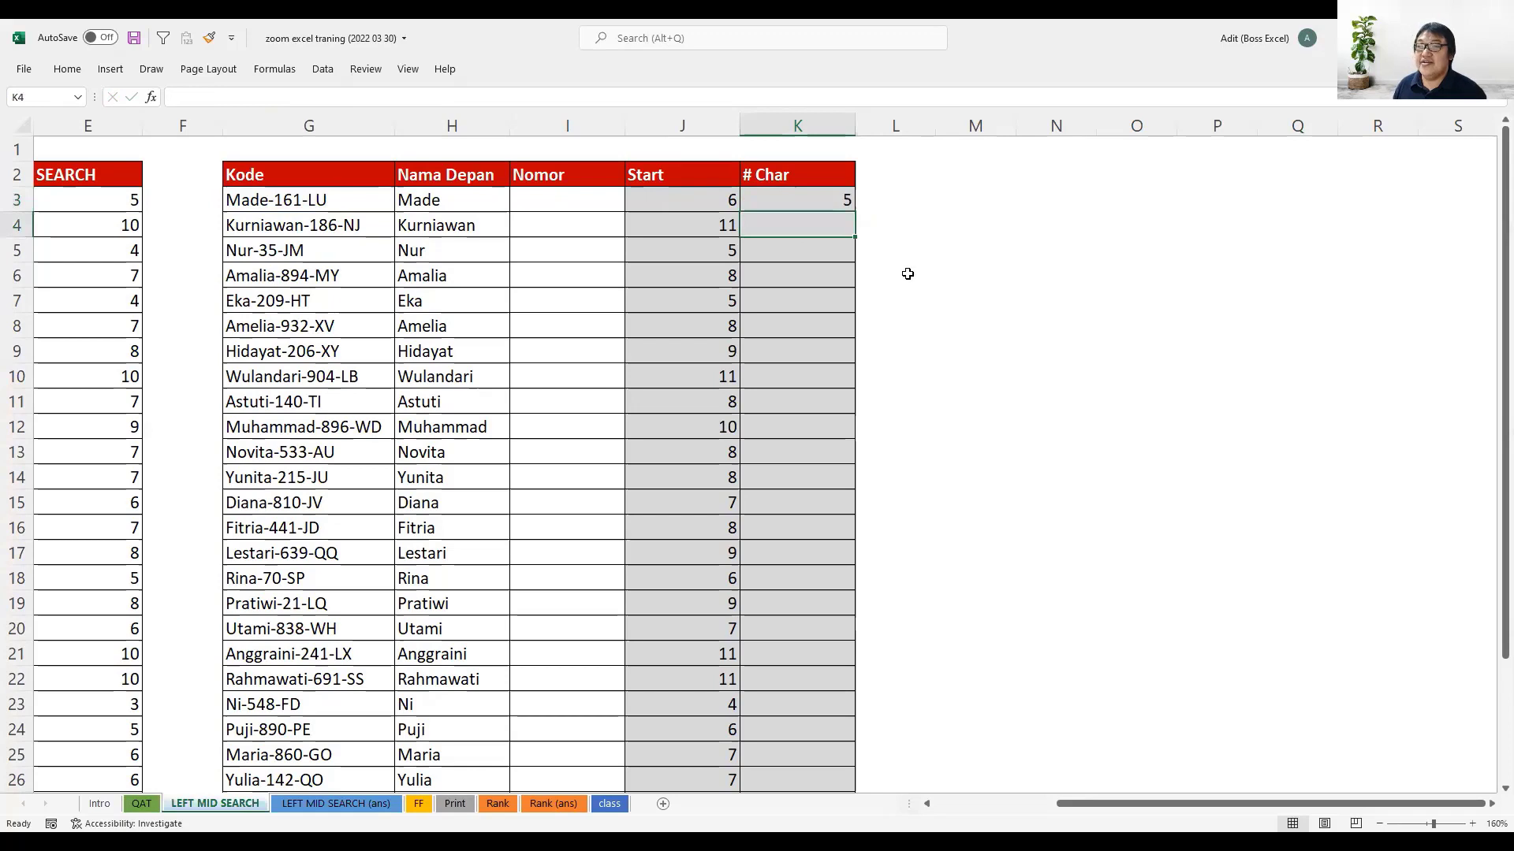
{"action": "left_click", "coordinate": [804, 201]}
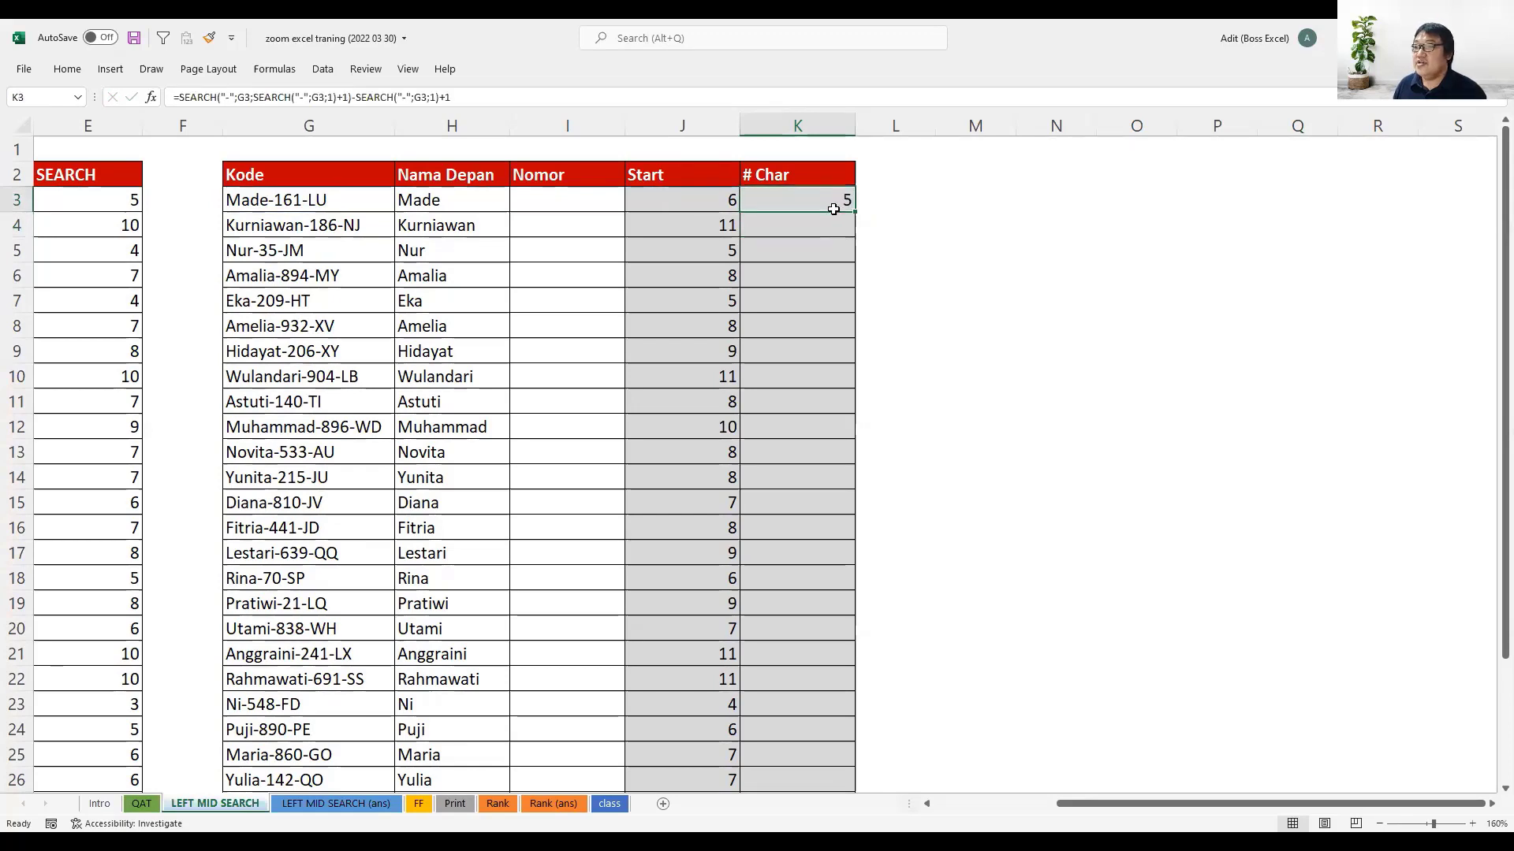
{"action": "left_click", "coordinate": [489, 100]}
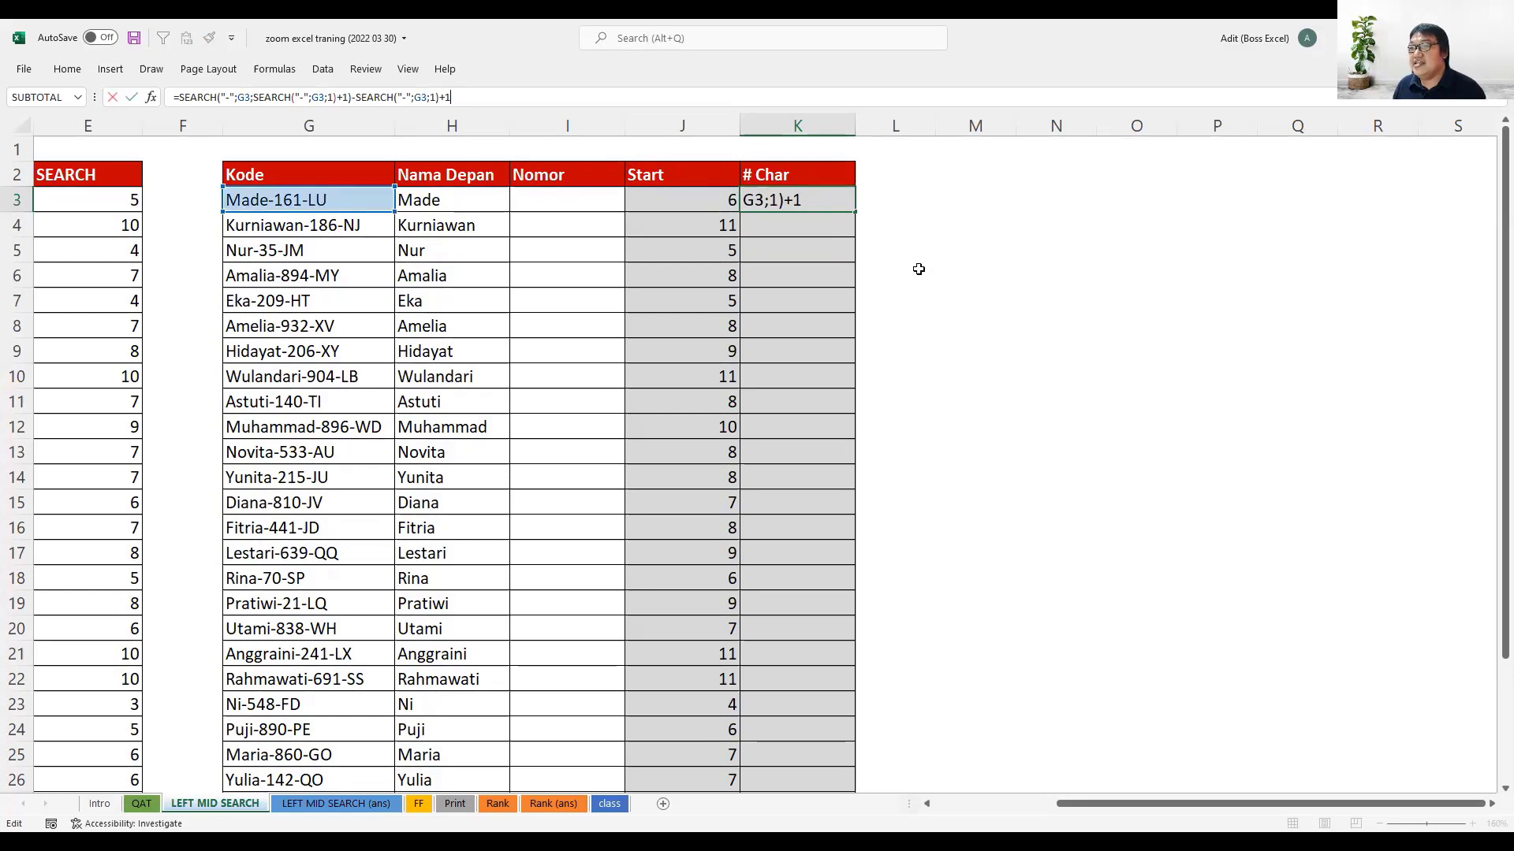
{"action": "key", "text": "Return"}
{"action": "key", "text": "ctrl+z"}
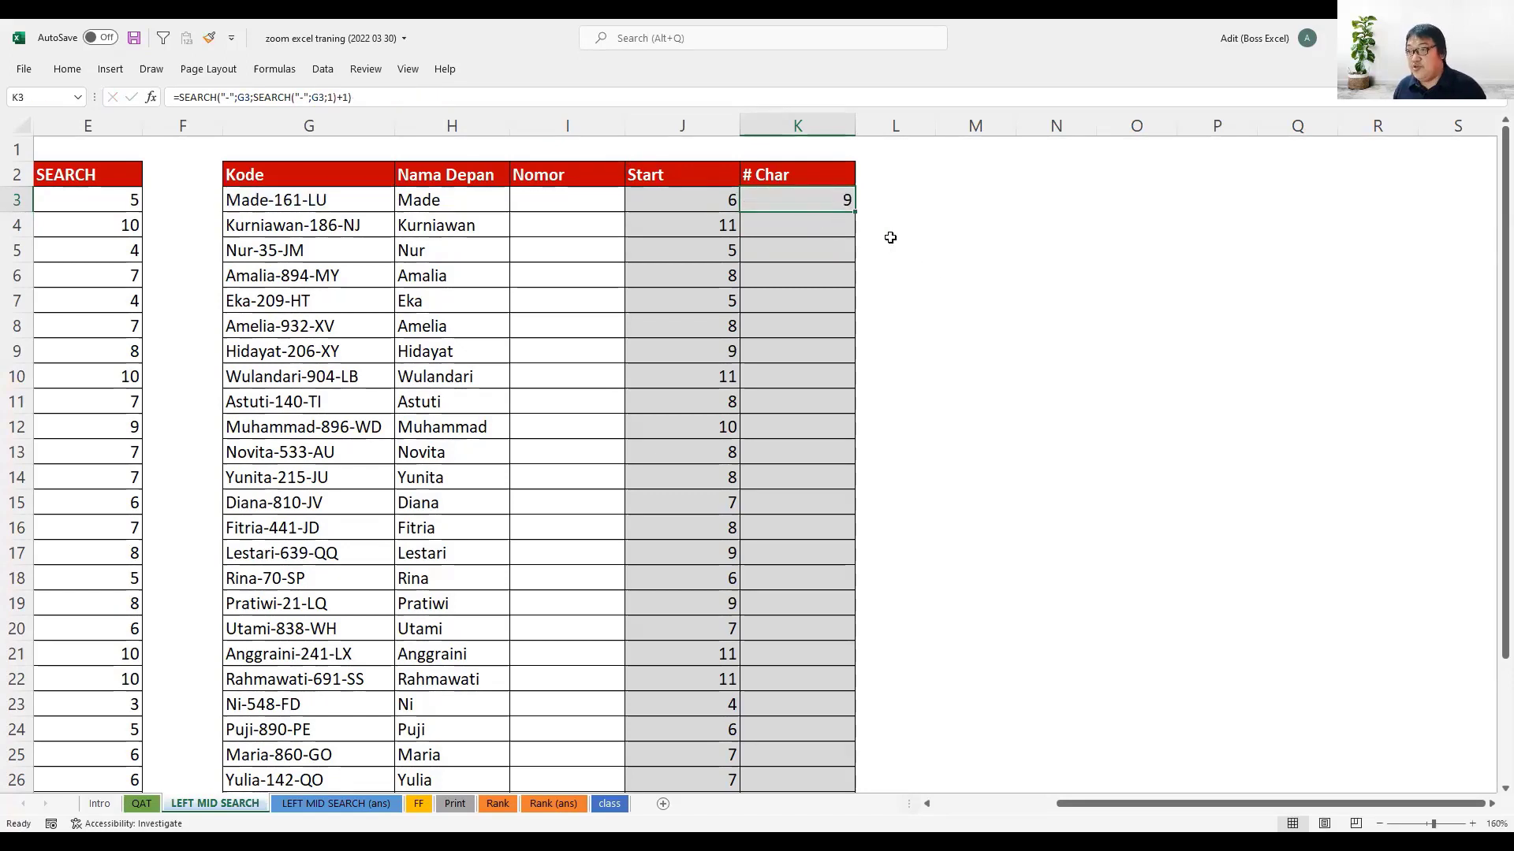
- Subtract J3 in the K3 formula, making =SEARCH("-";G3;SEARCH("-";G3;1)+1)-J3, and fill it down the # Char column through K32
{"action": "left_click", "coordinate": [380, 96]}
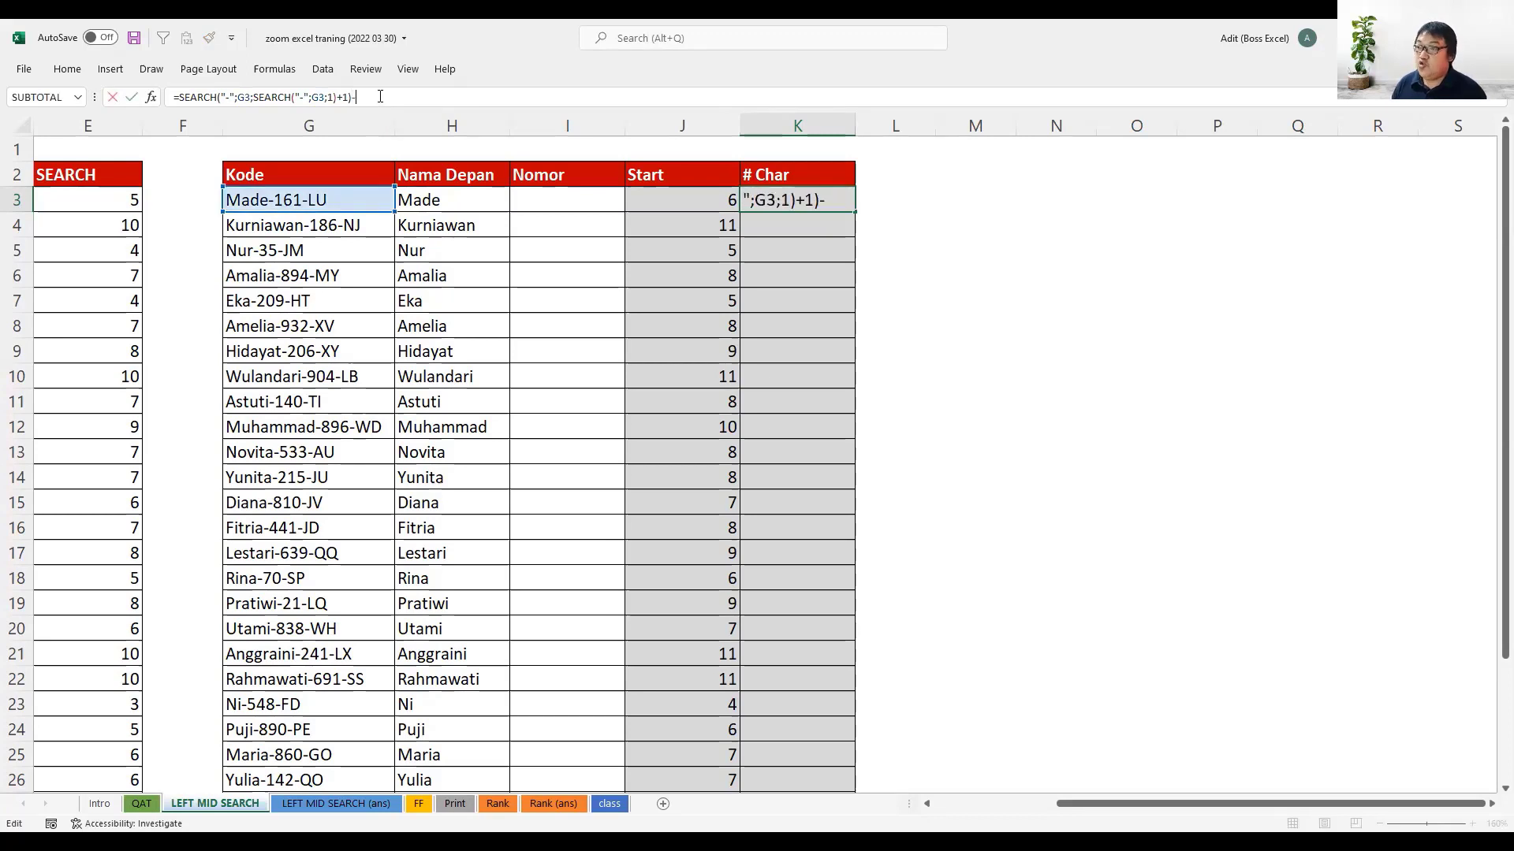
{"action": "type", "text": "-"}
{"action": "left_click", "coordinate": [650, 201]}
{"action": "key", "text": "Return"}
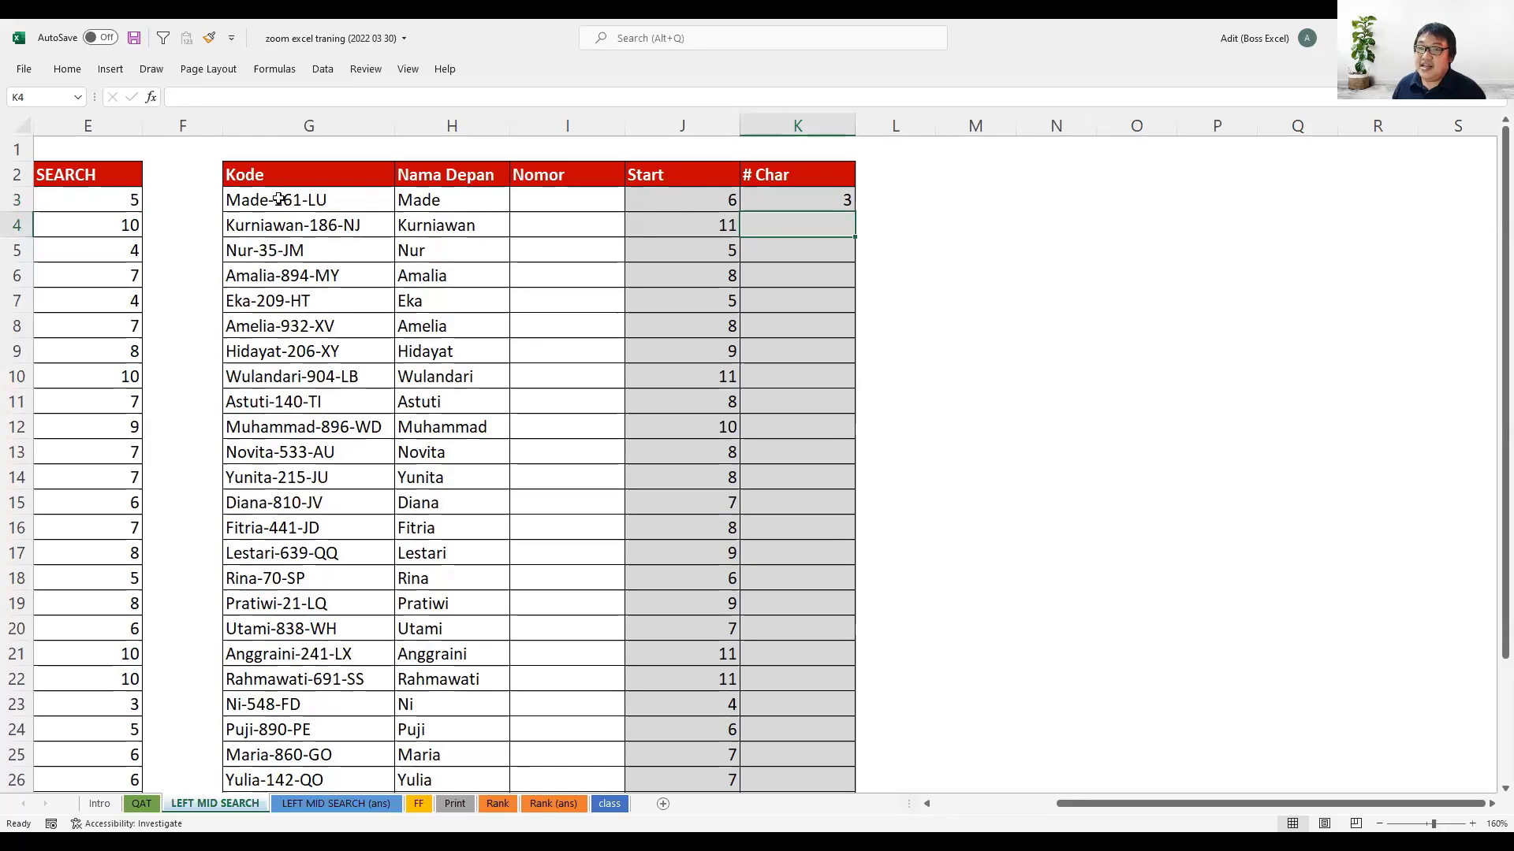
{"action": "left_click", "coordinate": [842, 197]}
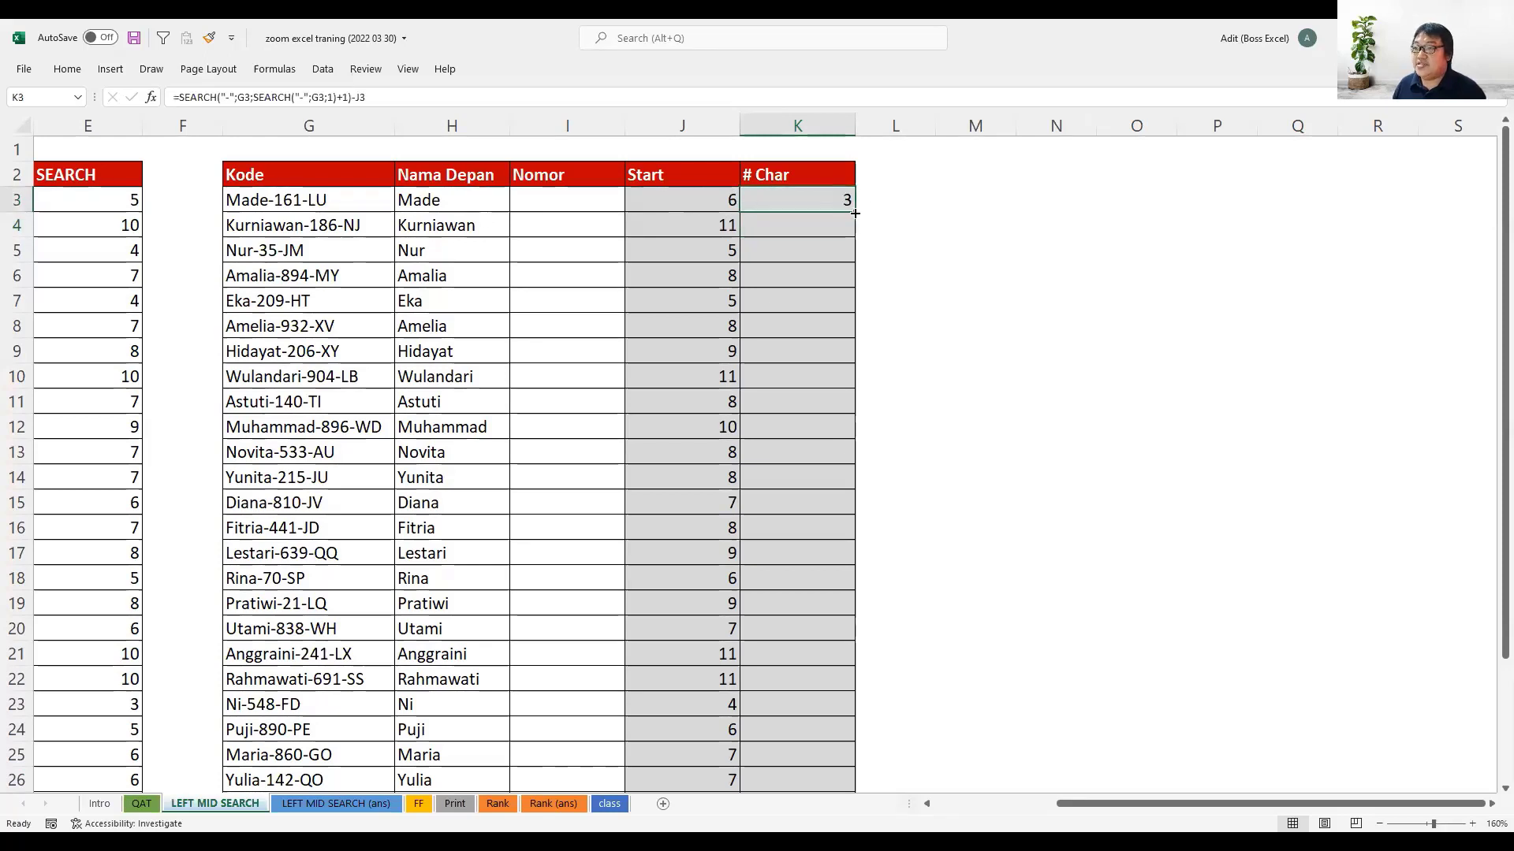
{"action": "double_click", "coordinate": [855, 213]}
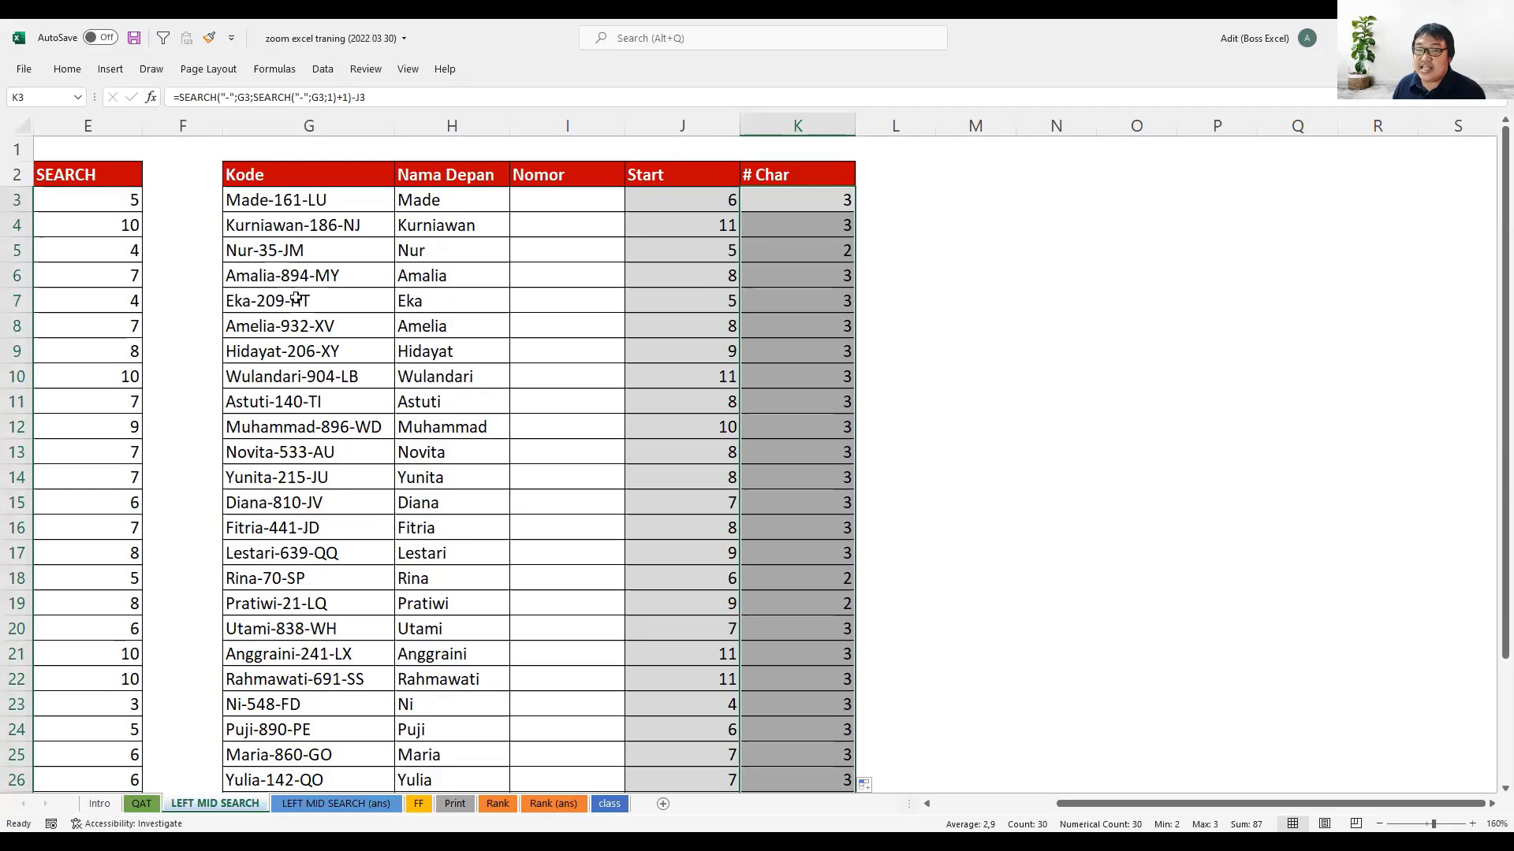
- Enter =MID(G3;J3;K3) in I3 to extract the number from the code, and fill it down the Nomor column through I32
{"action": "left_click", "coordinate": [575, 197]}
{"action": "type", "text": "="}
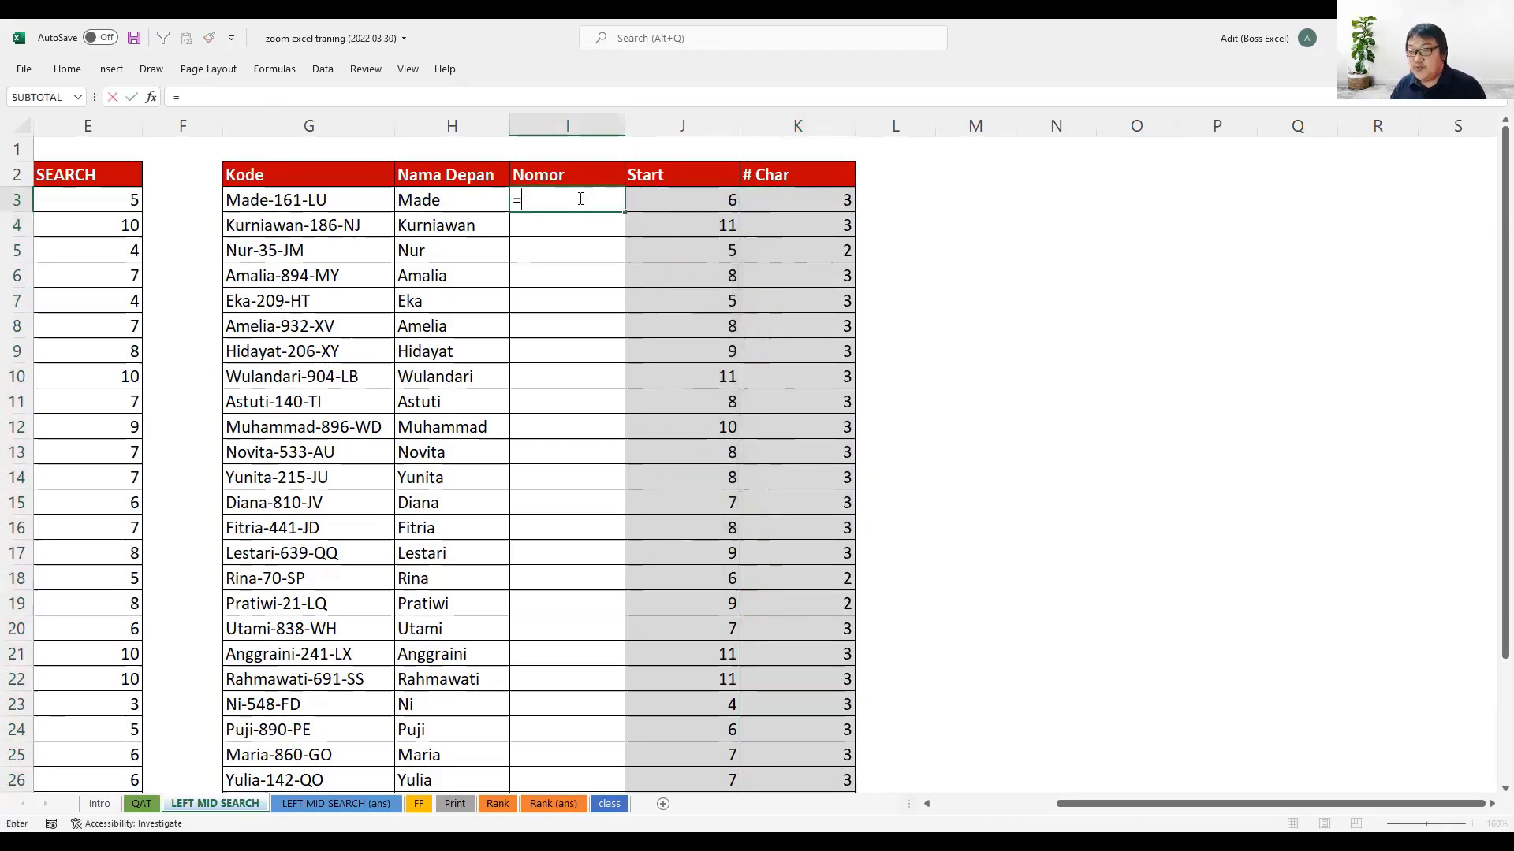
{"action": "type", "text": "MID("}
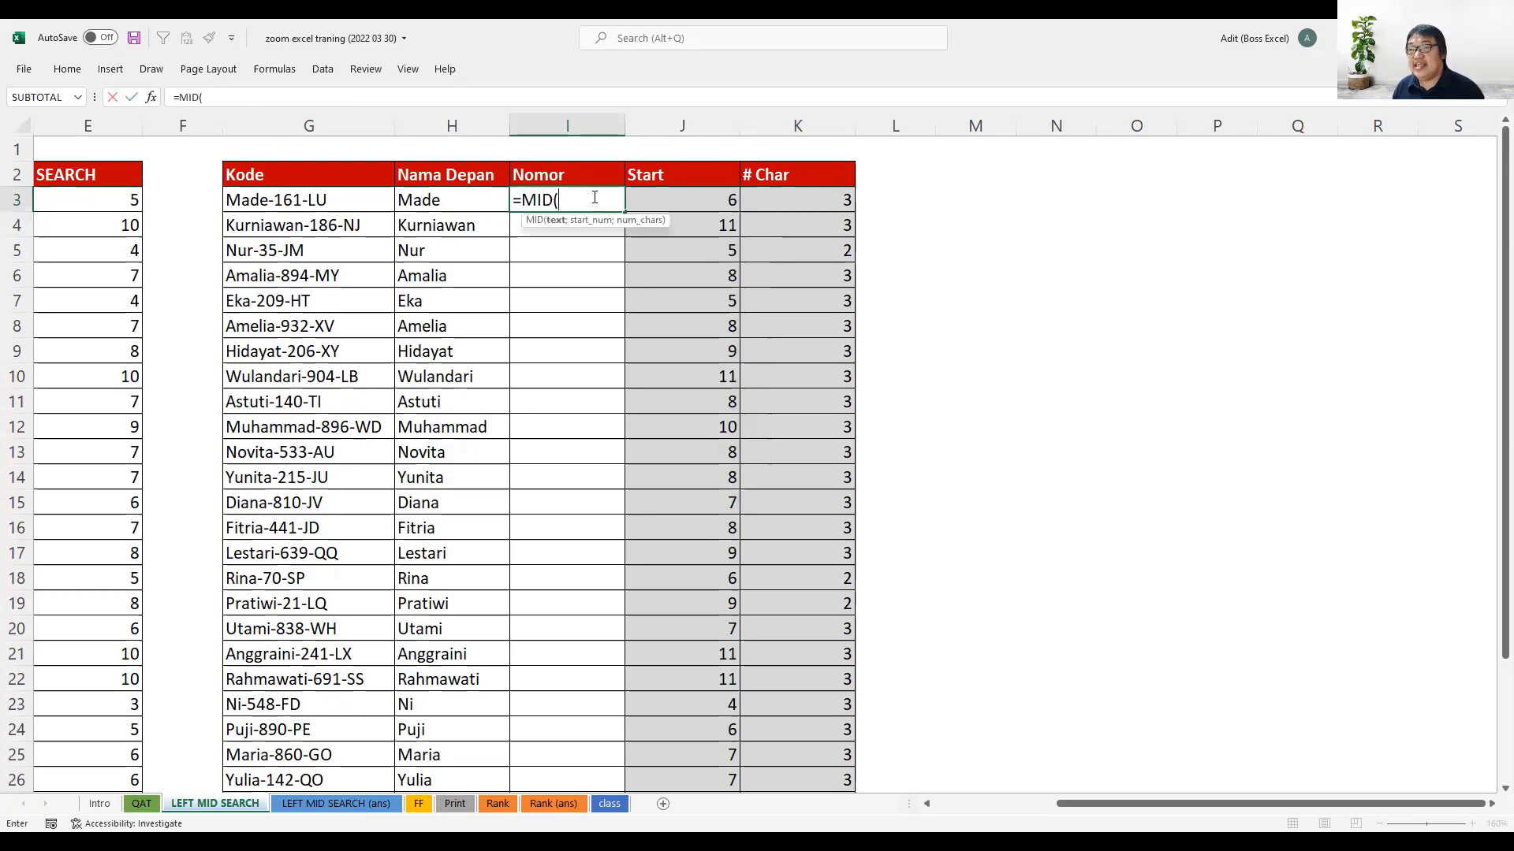
{"action": "left_click", "coordinate": [344, 203]}
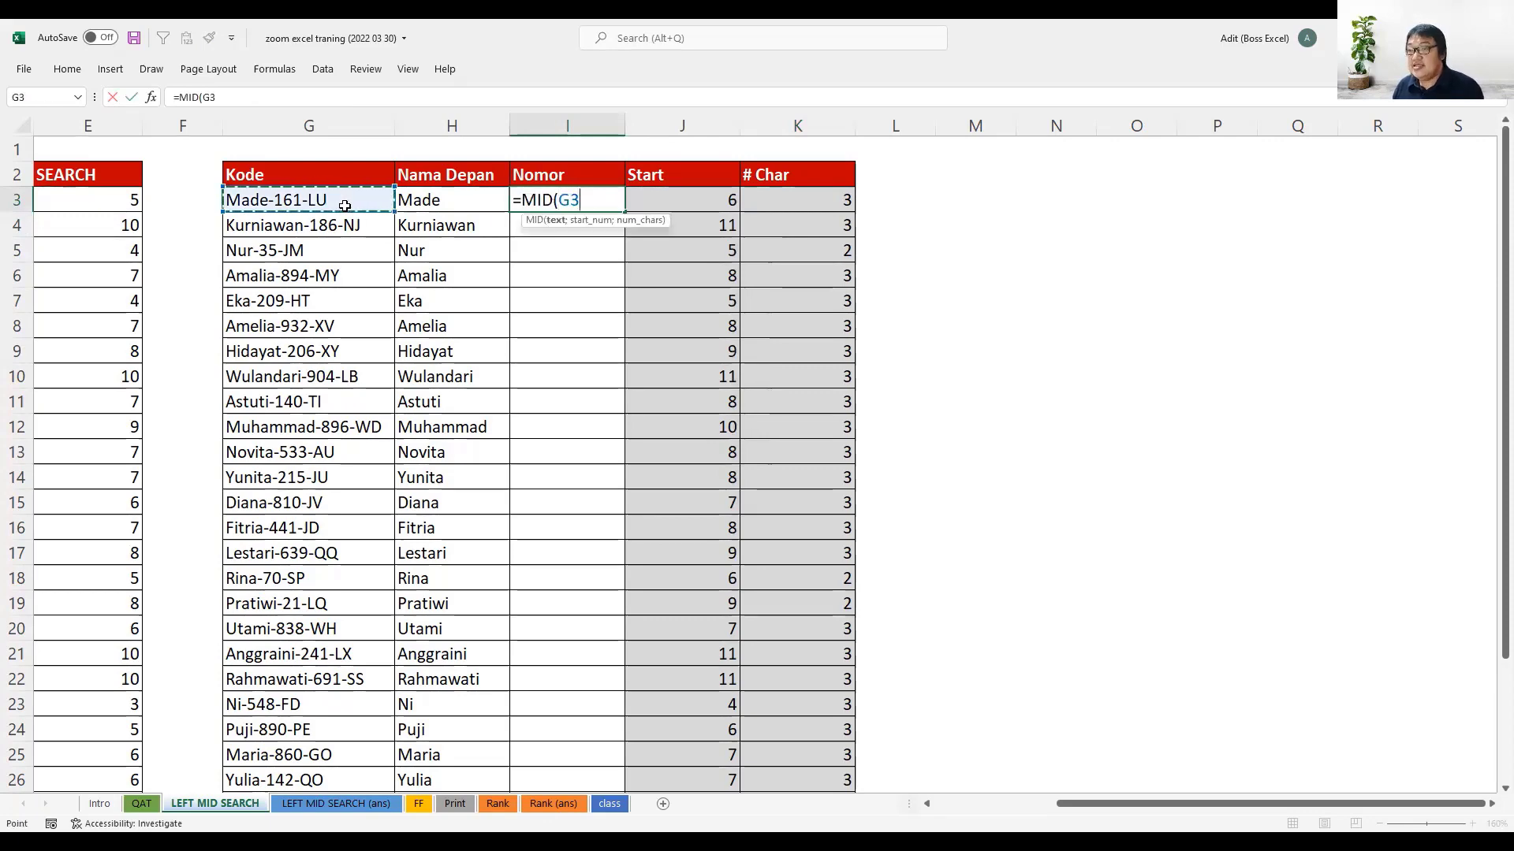
{"action": "type", "text": ";"}
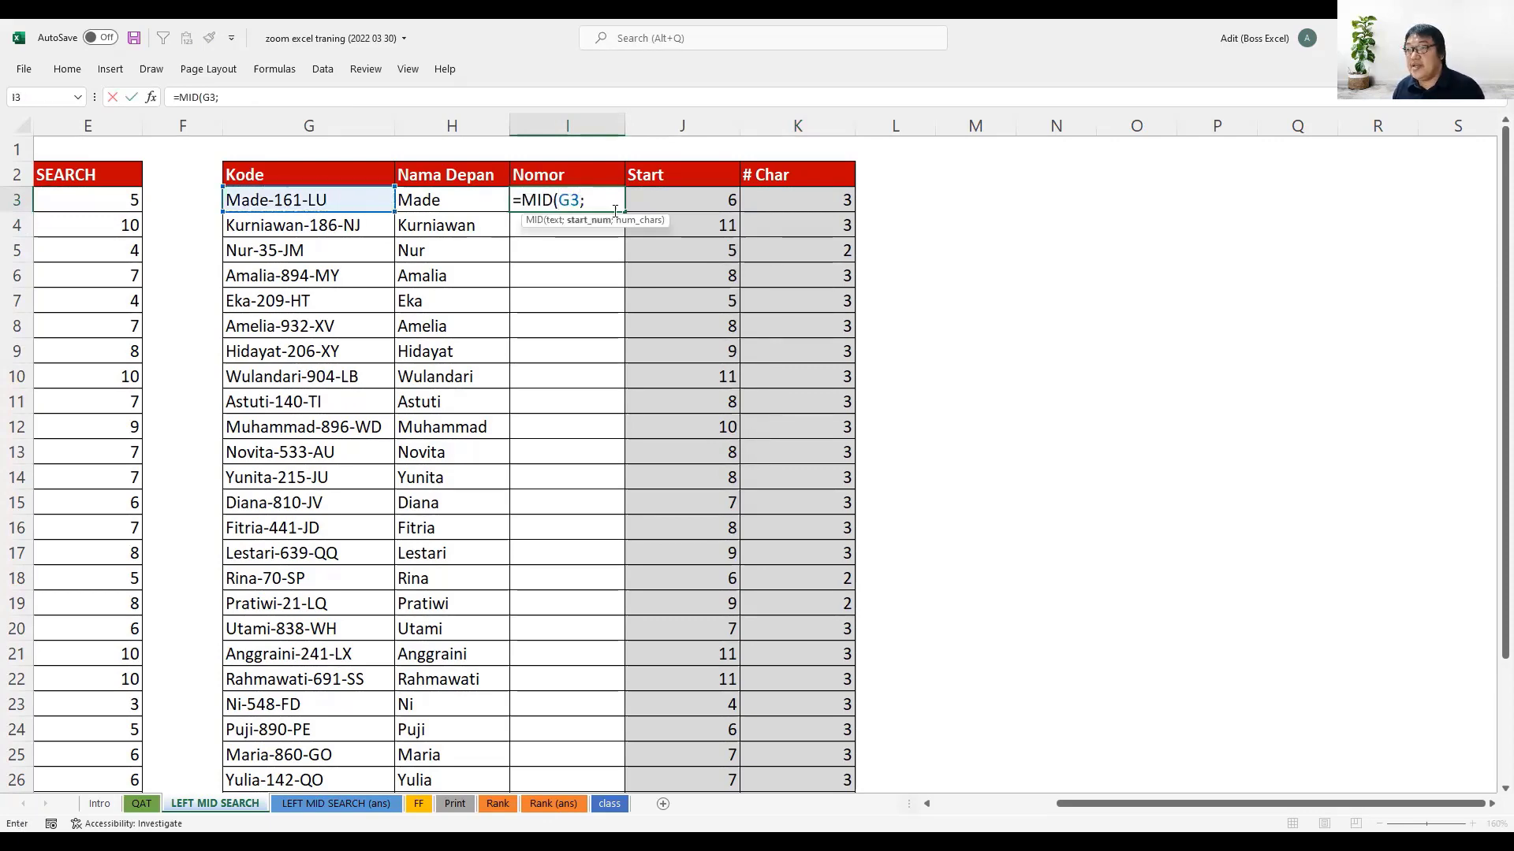
{"action": "left_click", "coordinate": [671, 203]}
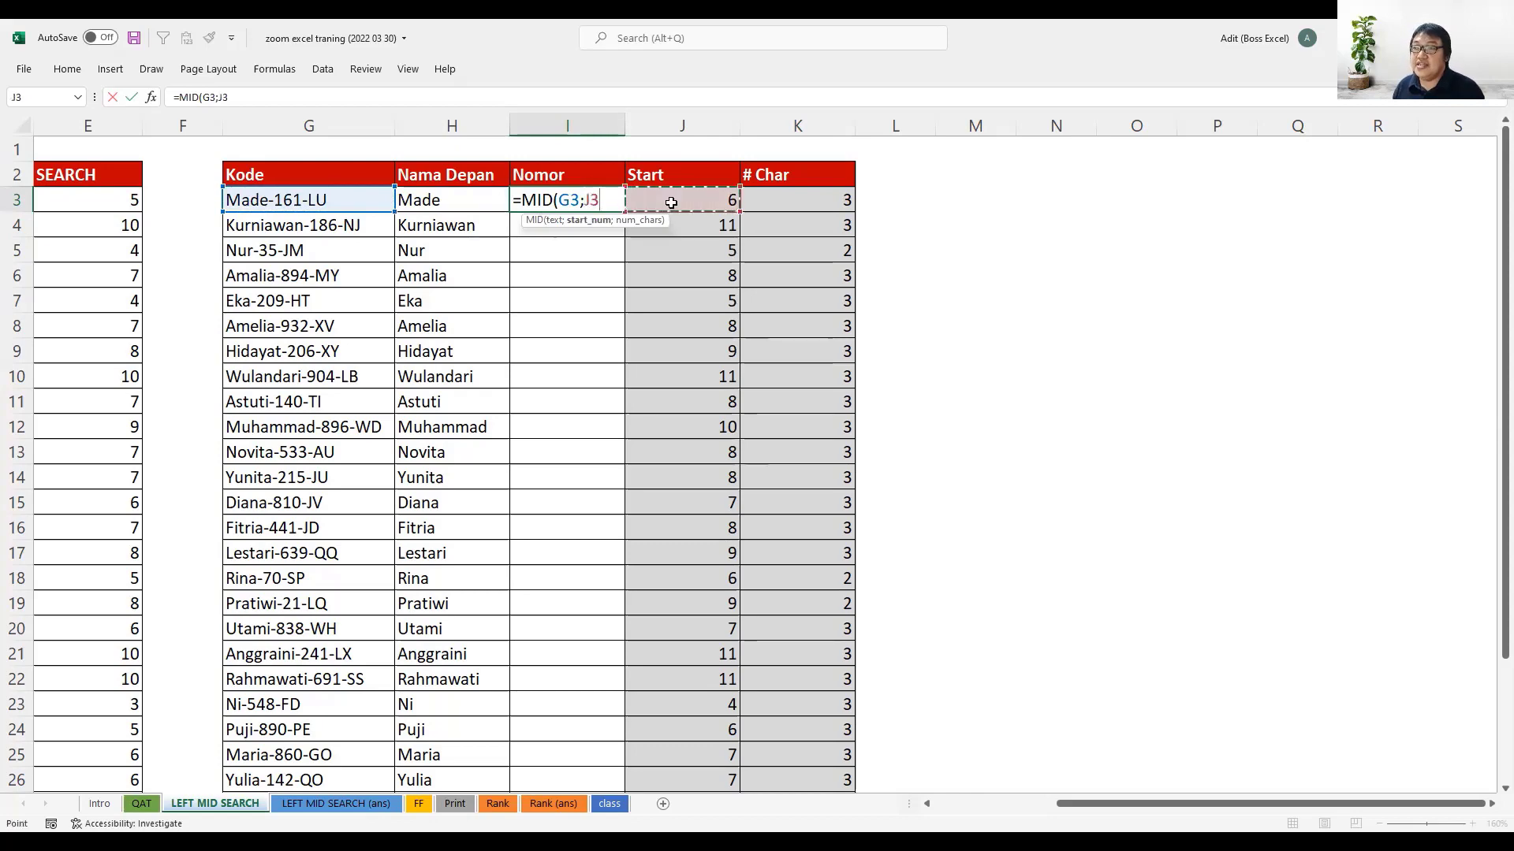
{"action": "type", "text": ";"}
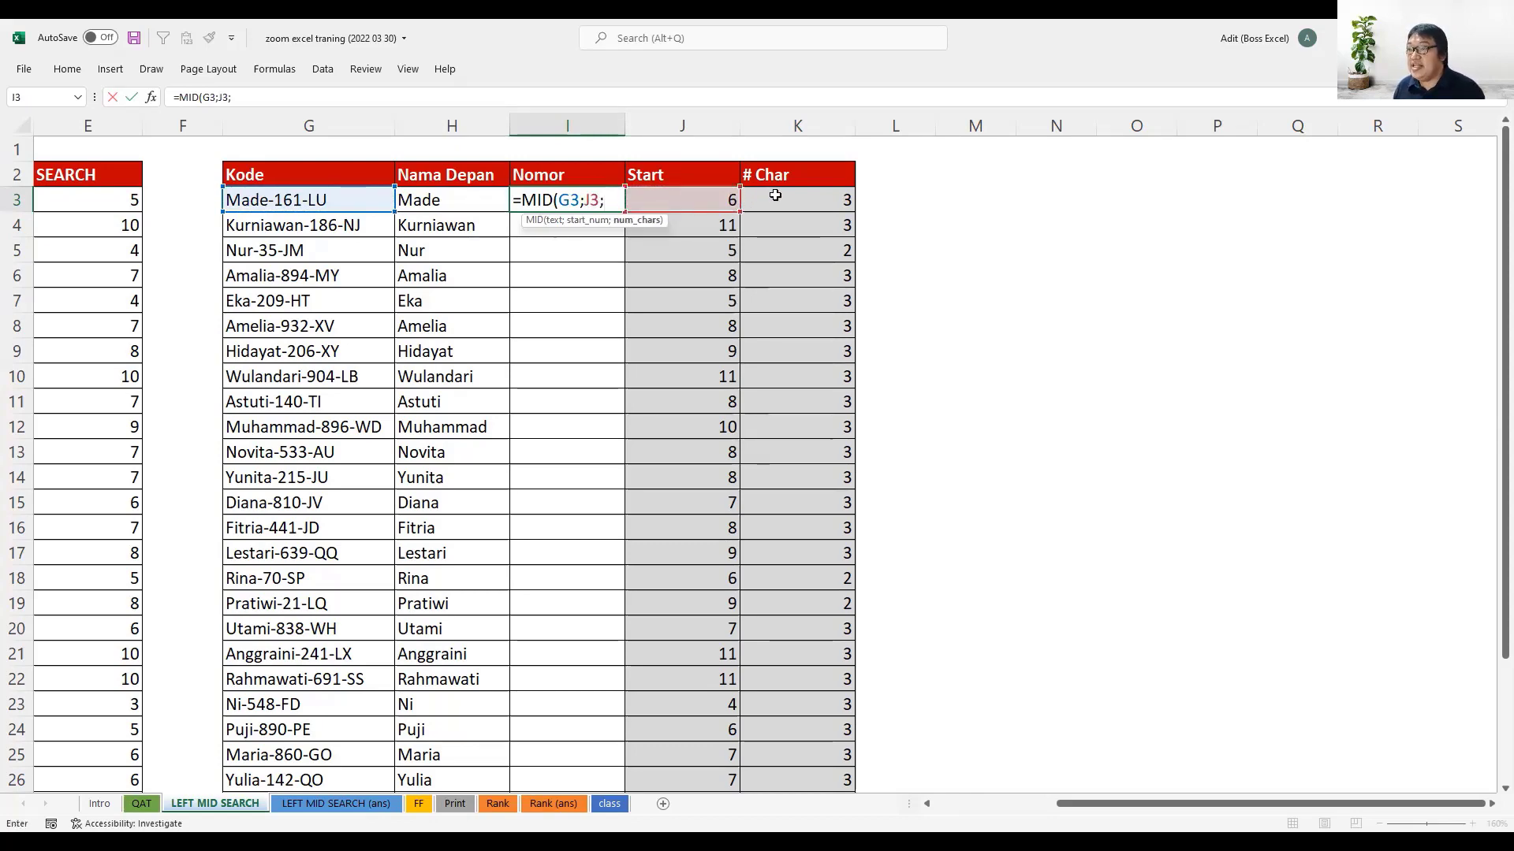
{"action": "left_click", "coordinate": [776, 194]}
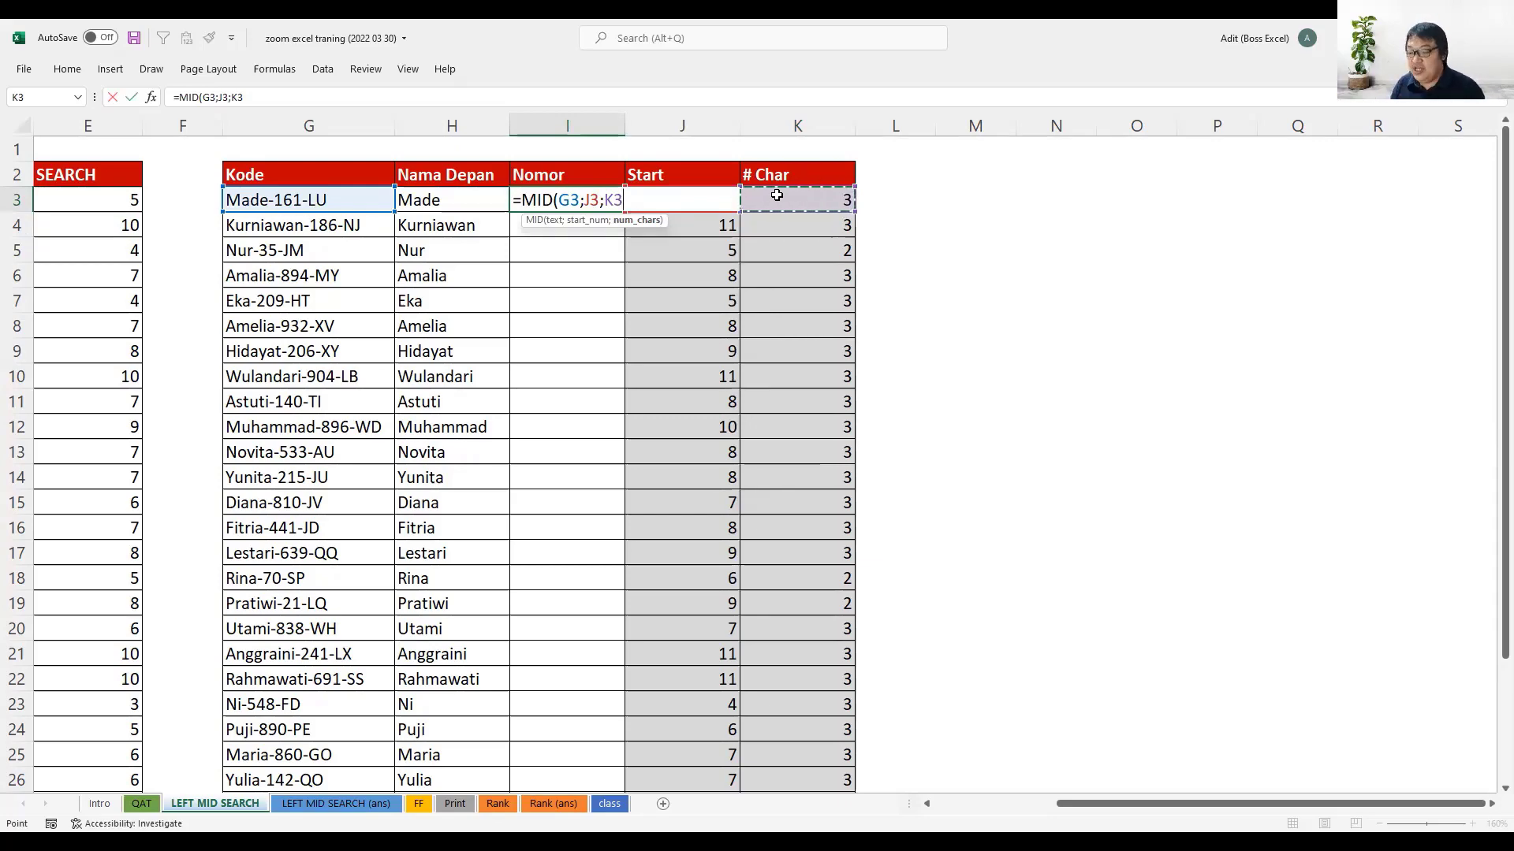
{"action": "type", "text": ")"}
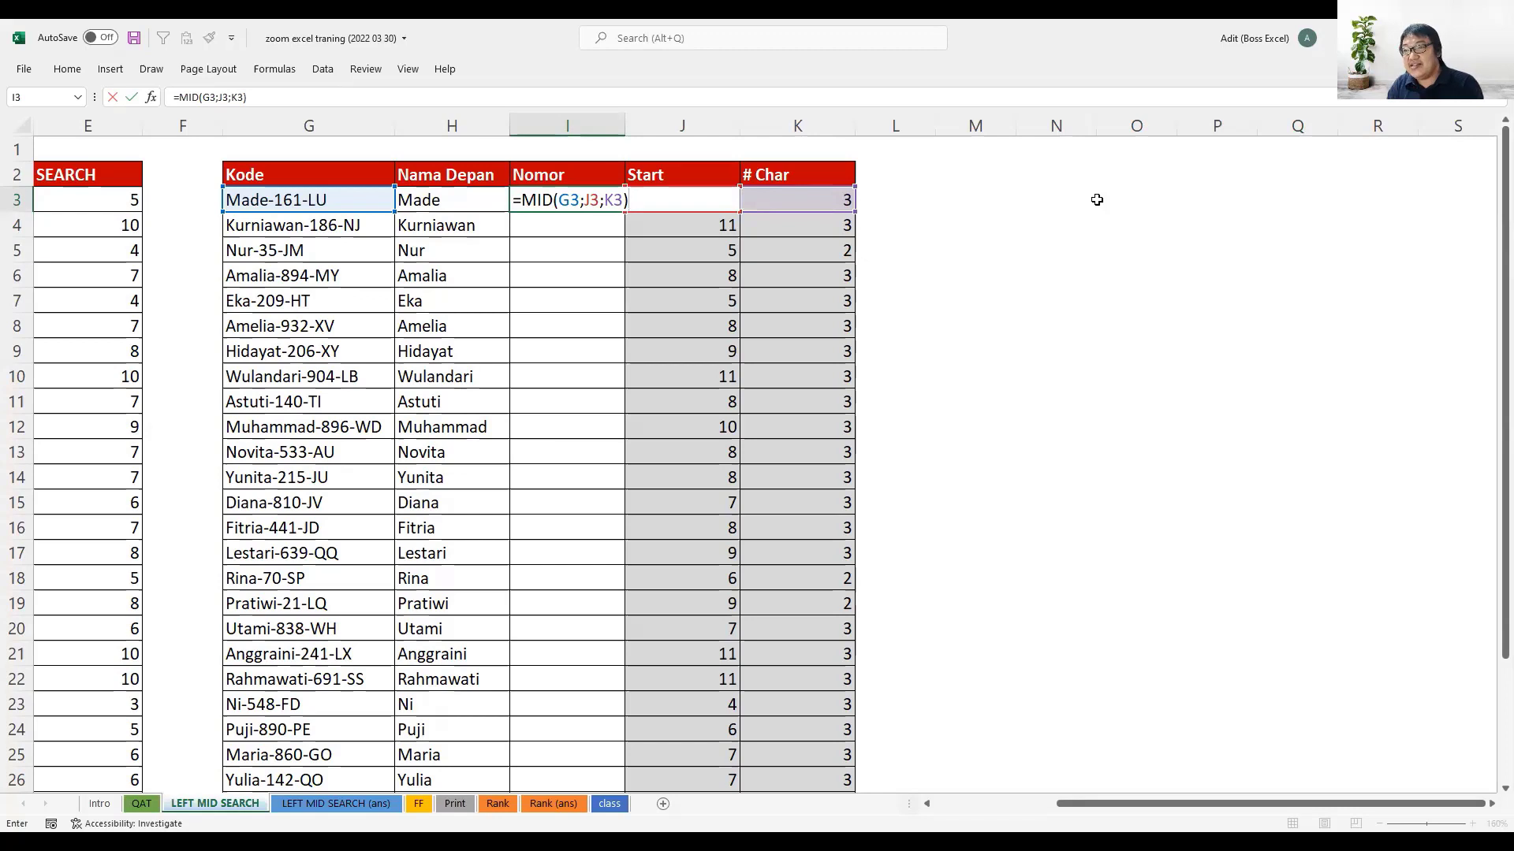
{"action": "key", "text": "Return"}
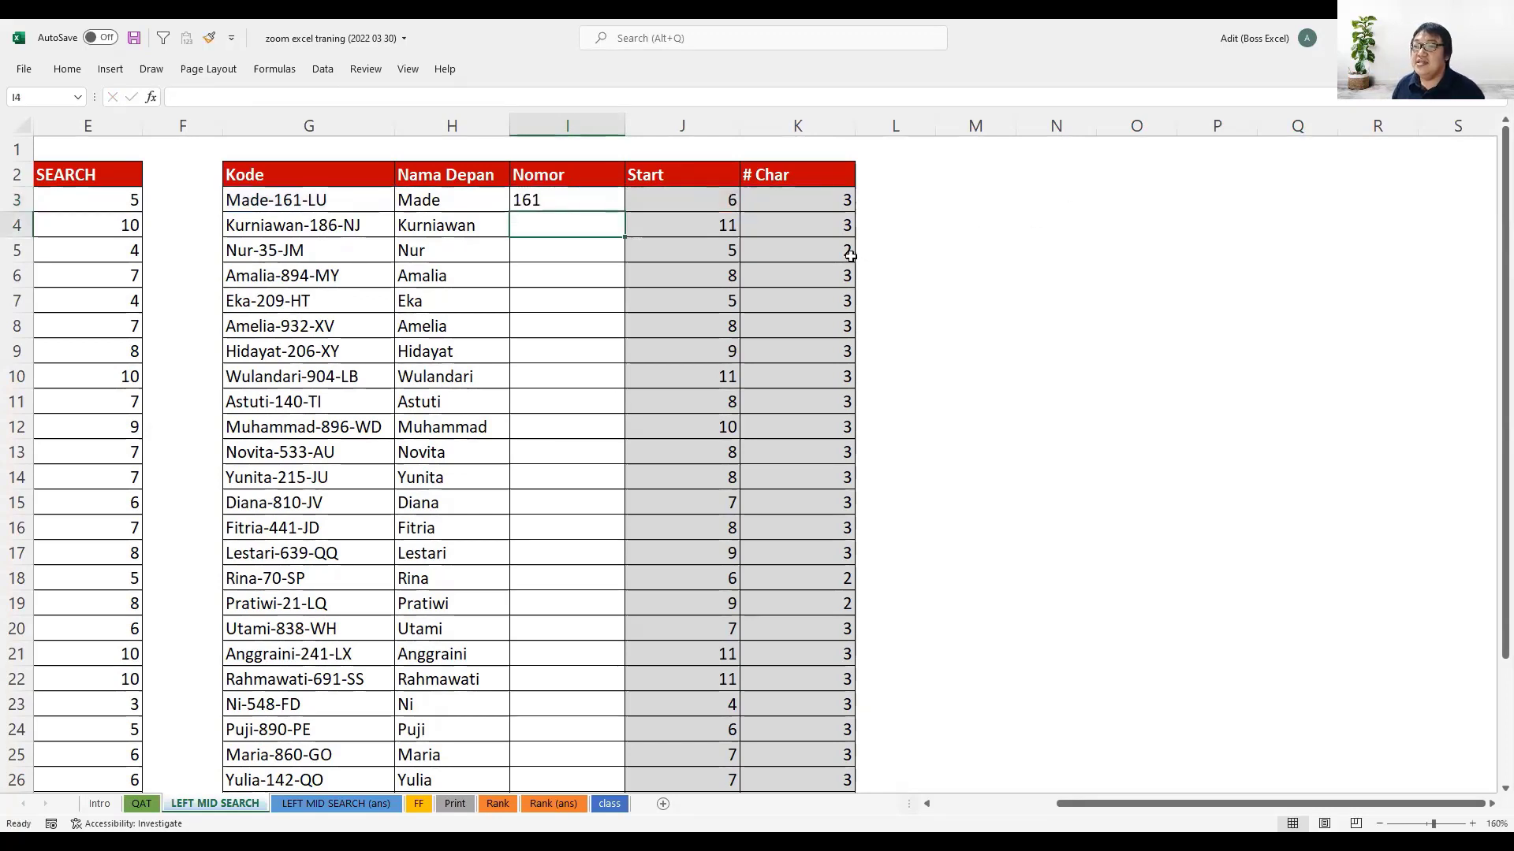
{"action": "left_click", "coordinate": [590, 208]}
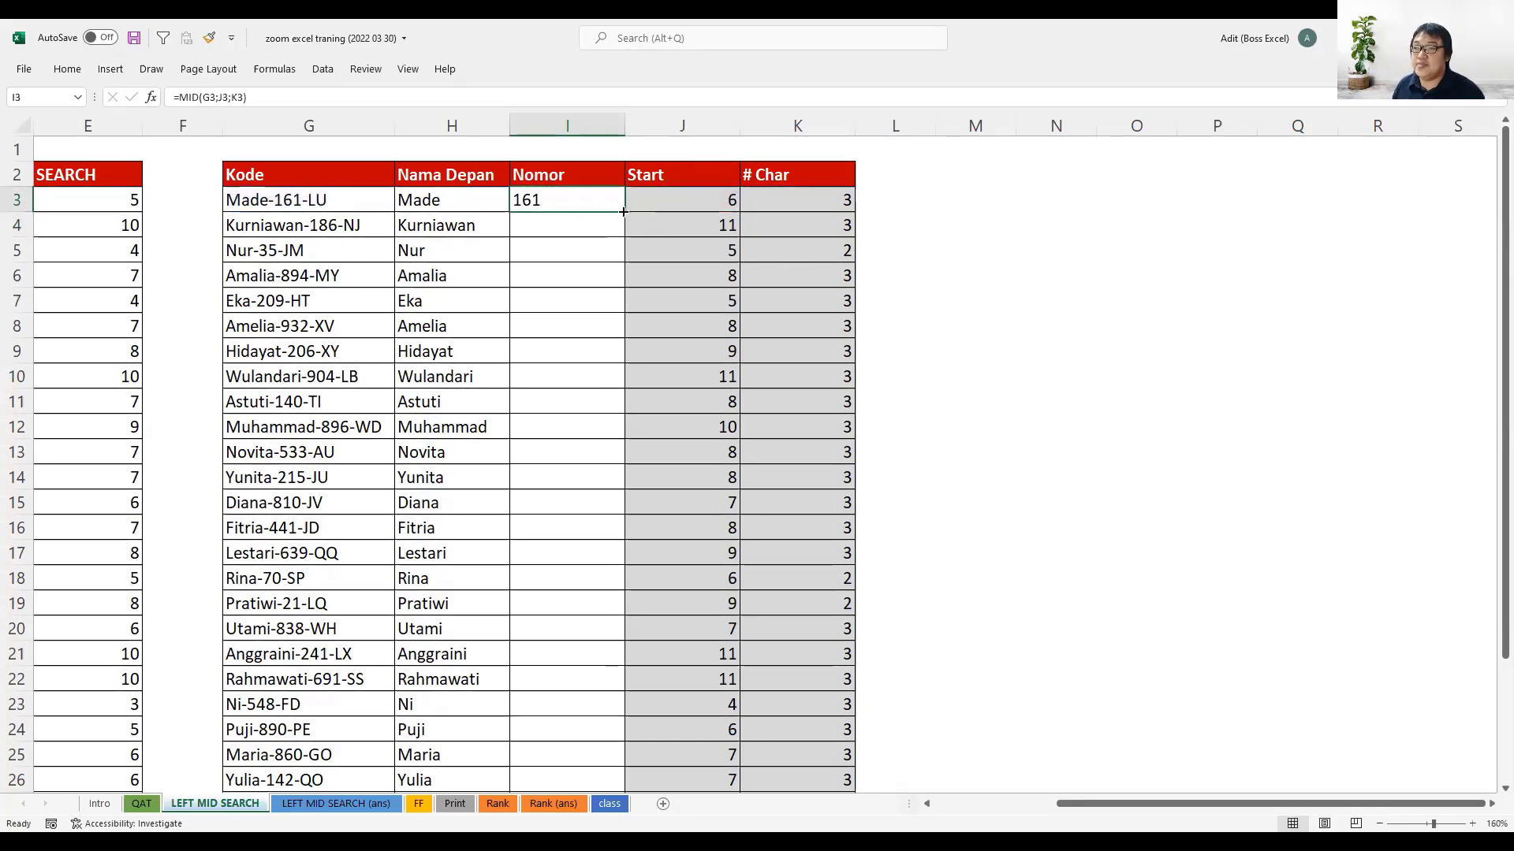
{"action": "double_click", "coordinate": [623, 211]}
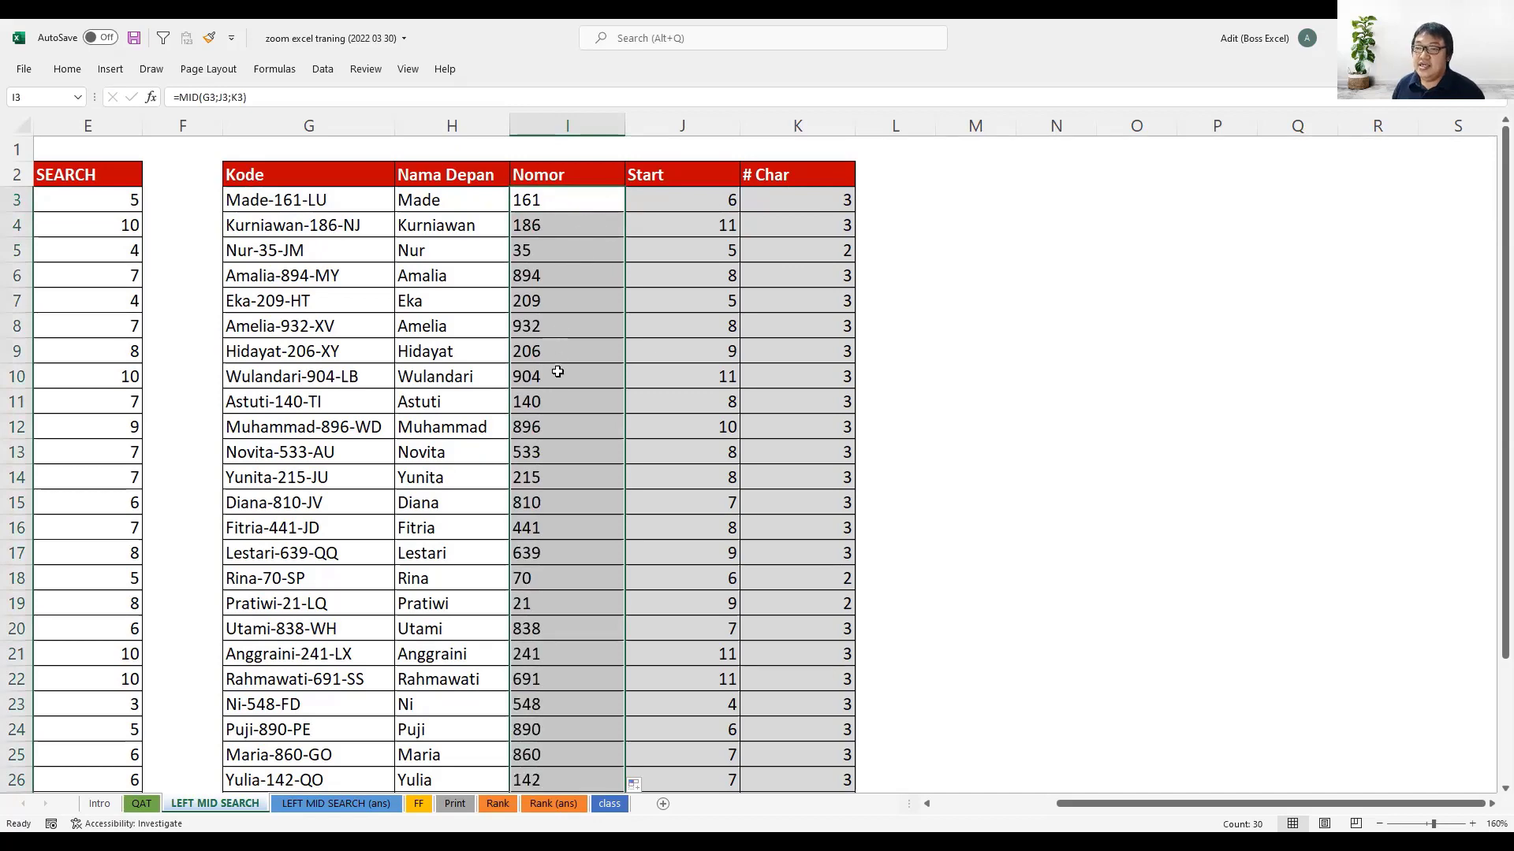
- Compare the extracted first names and numbers with their codes in several rows, including rows 5 and 14
{"action": "left_click_drag", "start_coordinate": [365, 260], "coordinate": [550, 249]}
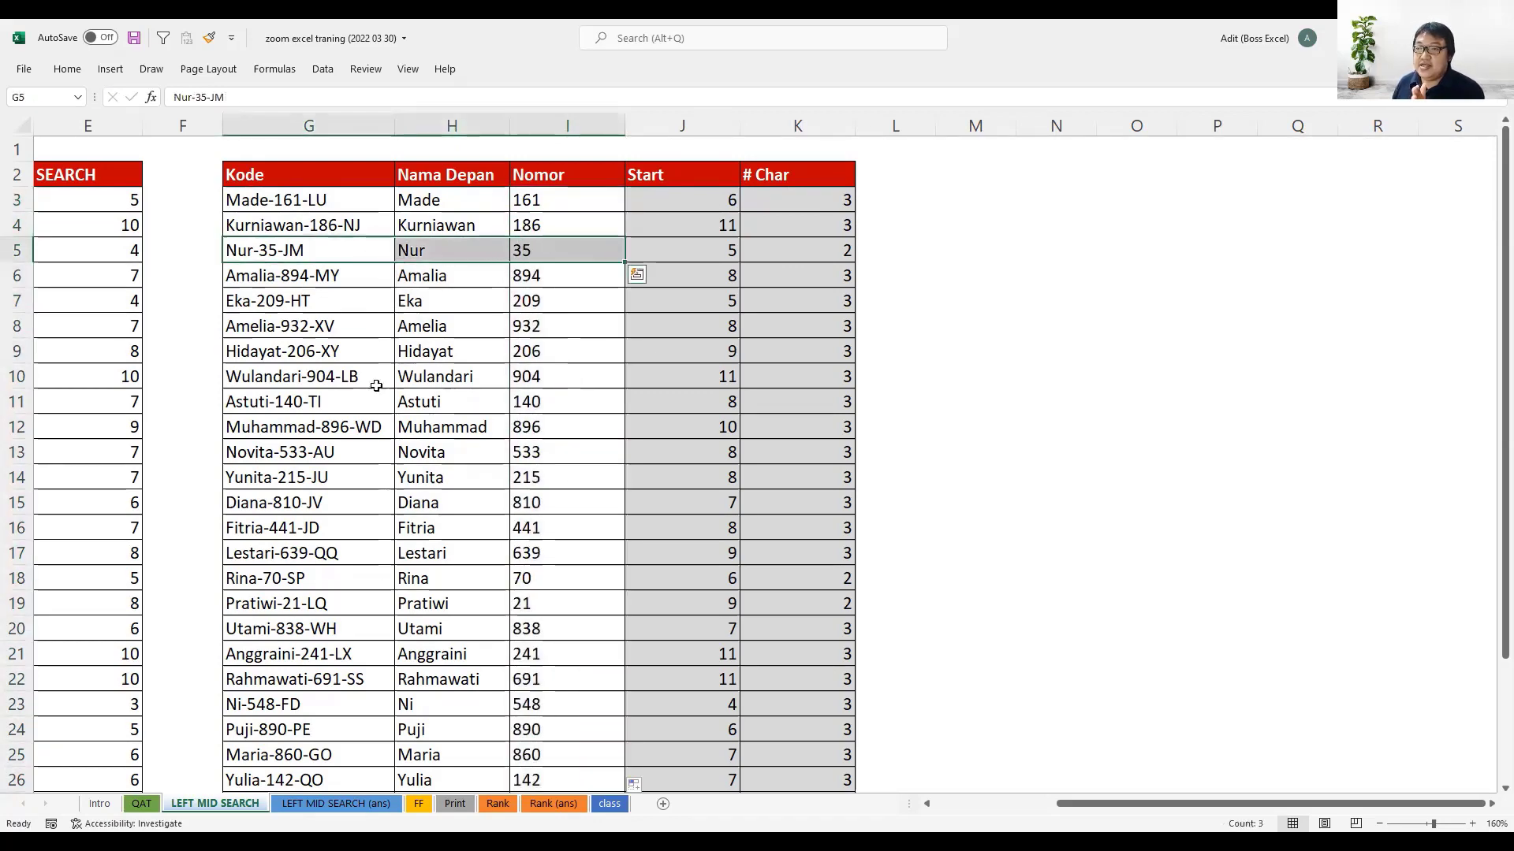
{"action": "left_click_drag", "start_coordinate": [341, 403], "coordinate": [539, 407]}
{"action": "left_click", "coordinate": [305, 476]}
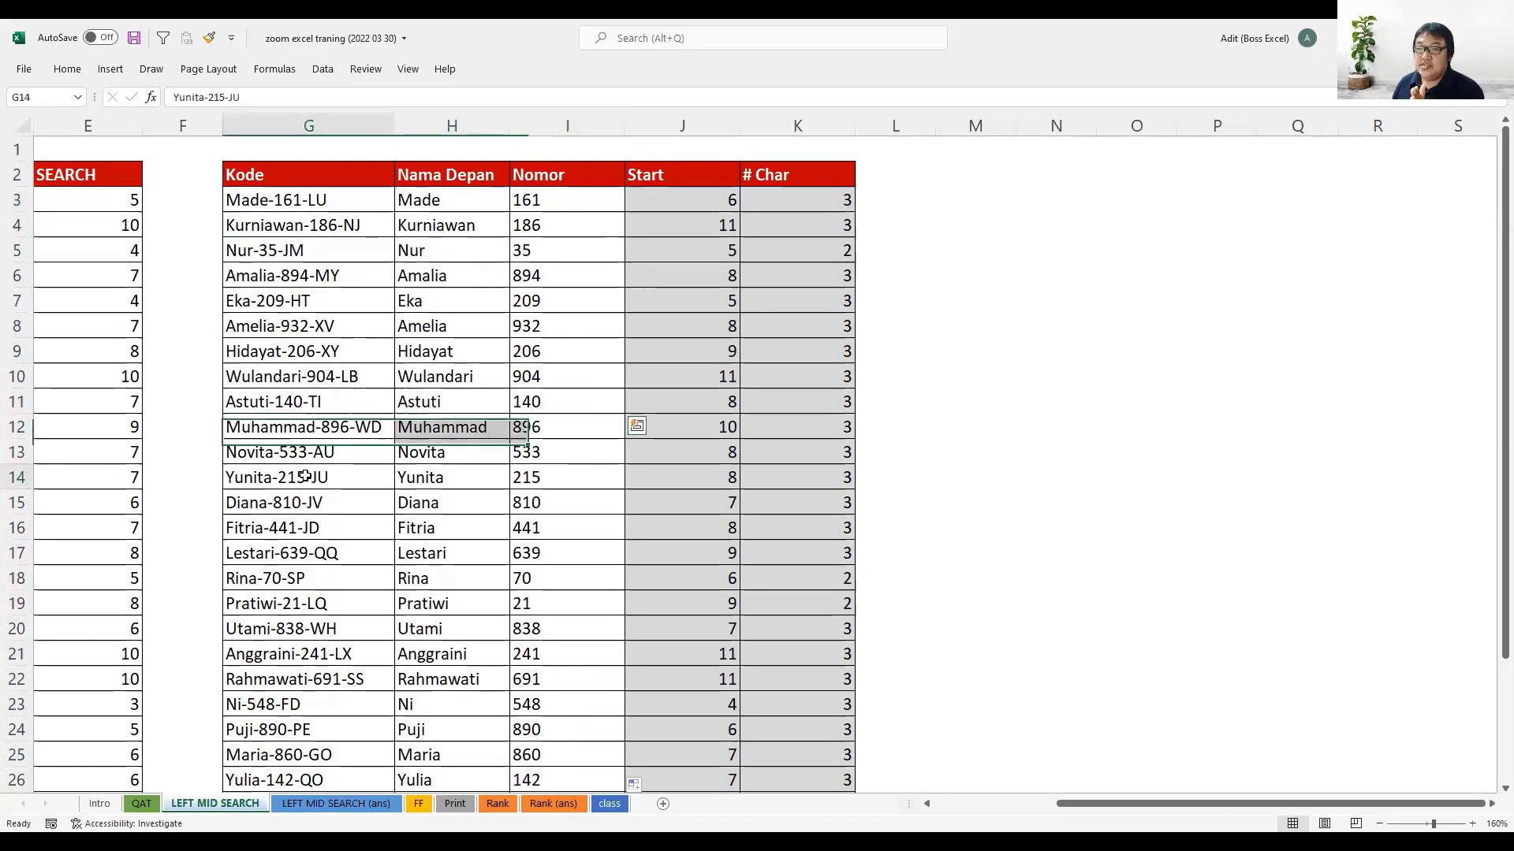
{"action": "left_click_drag", "start_coordinate": [305, 476], "coordinate": [525, 473]}
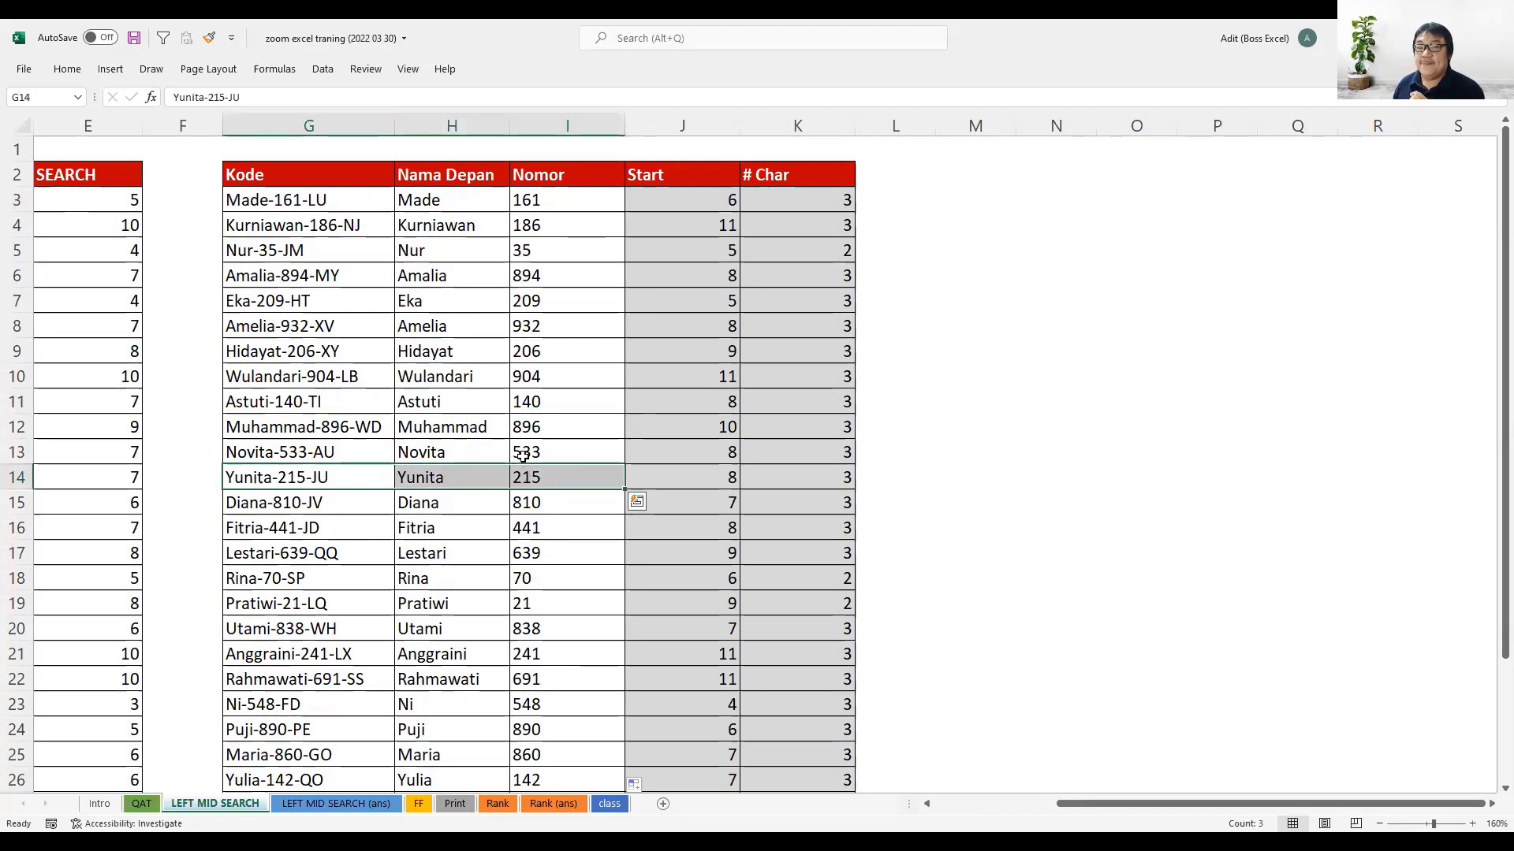
{"action": "left_click", "coordinate": [597, 206]}
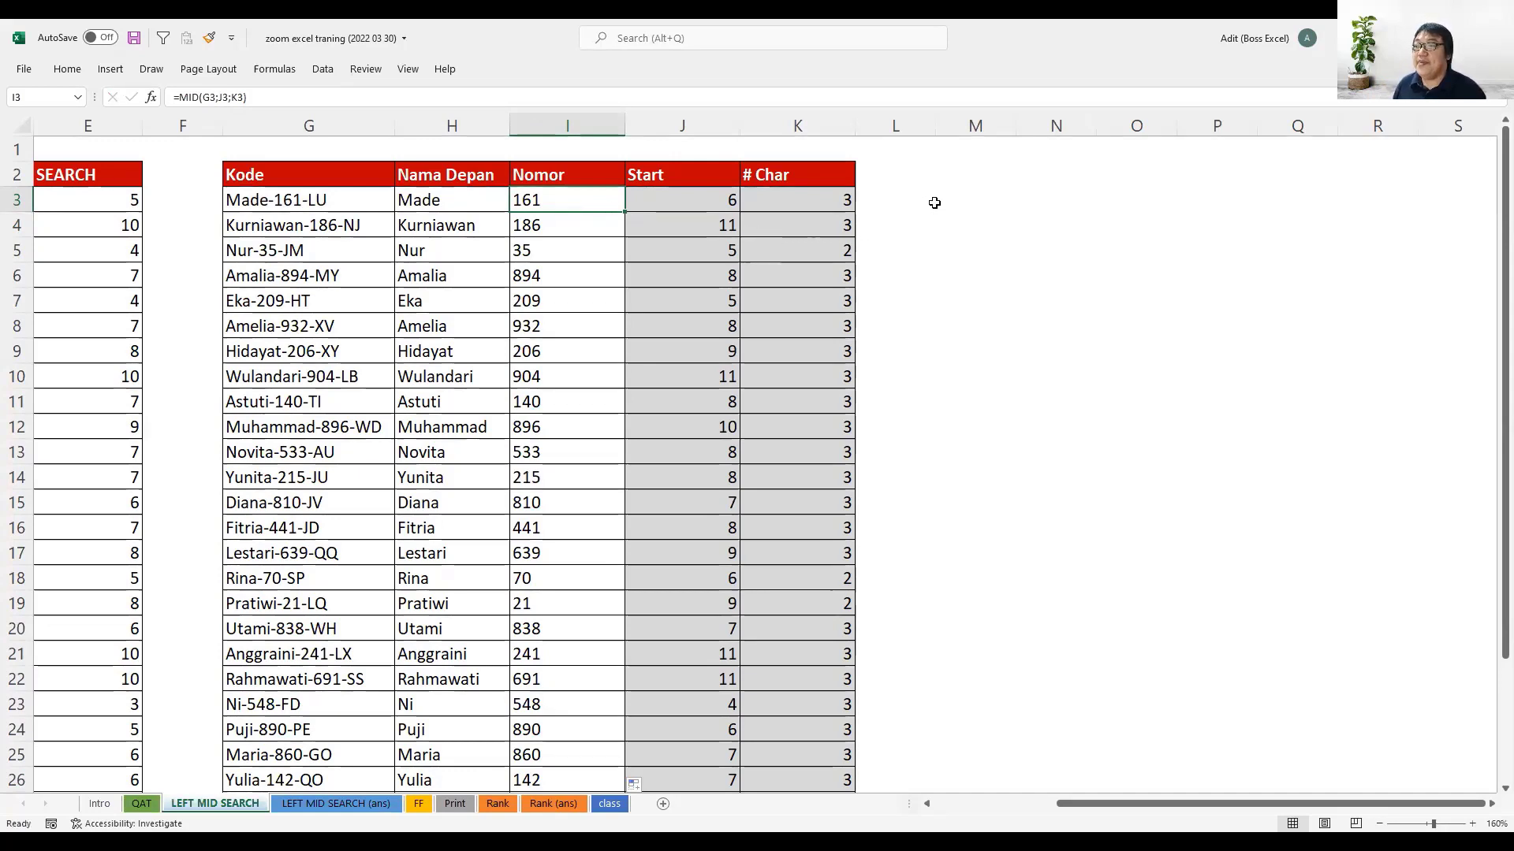
{"action": "left_click_drag", "start_coordinate": [557, 198], "coordinate": [552, 578]}
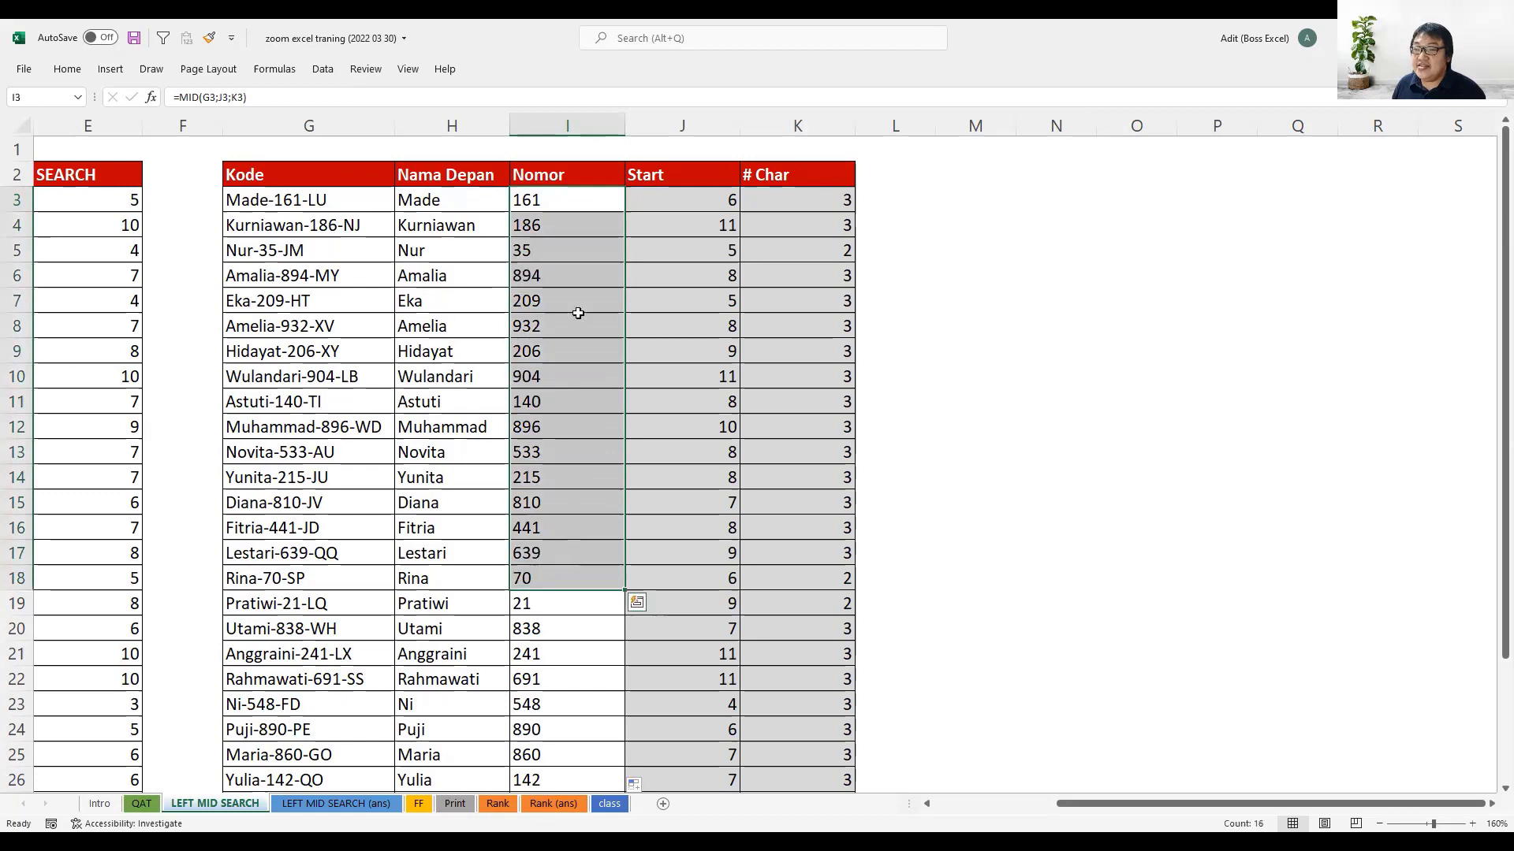
- Evaluate the MID expression inside the I3 formula to inspect its result type, leaving the formula intact
{"action": "left_click", "coordinate": [580, 207]}
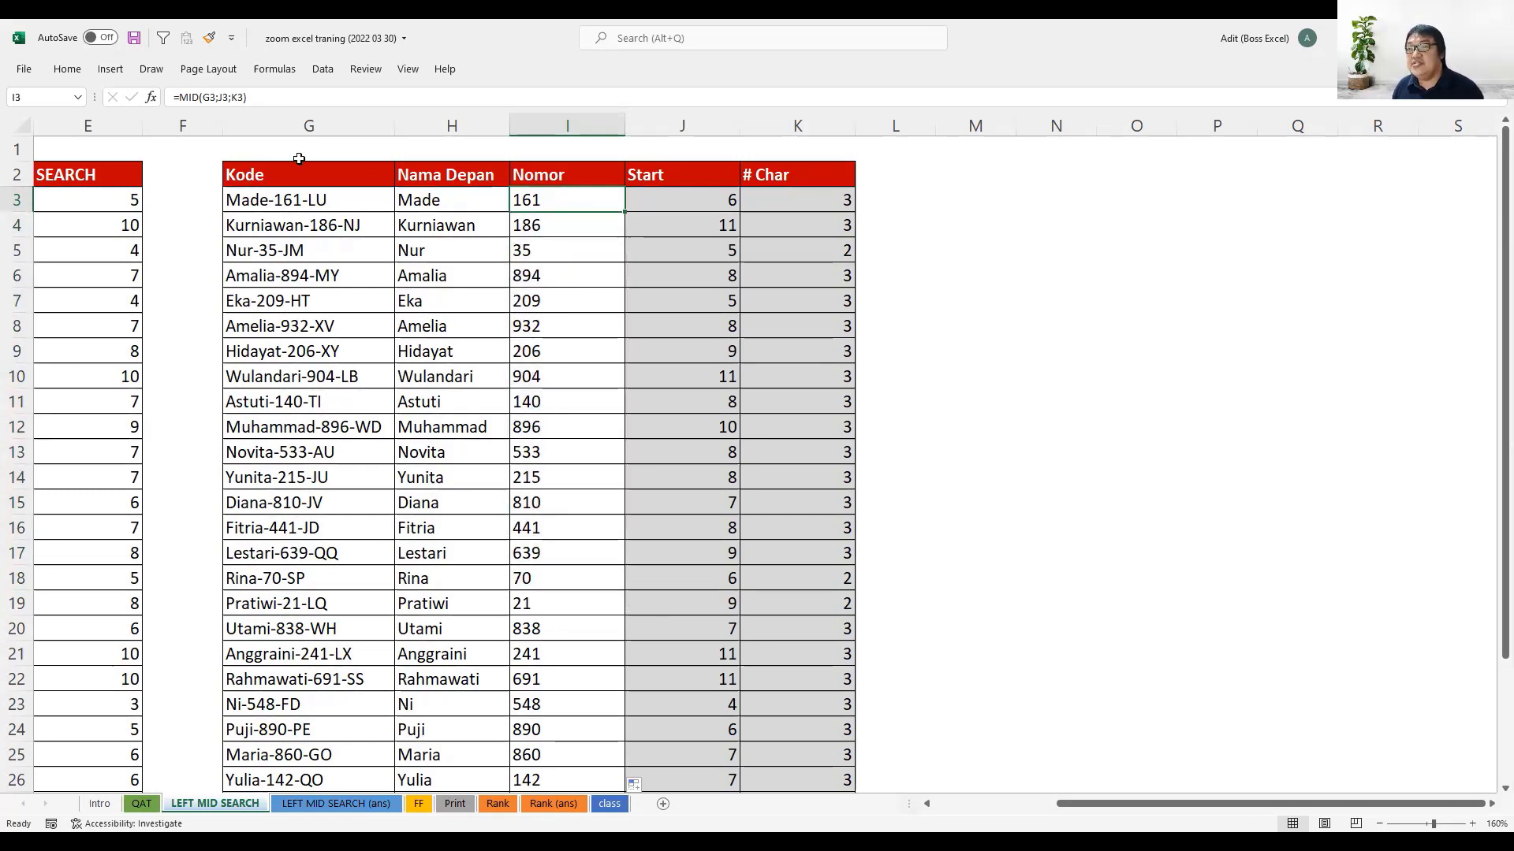
{"action": "key", "text": "F2"}
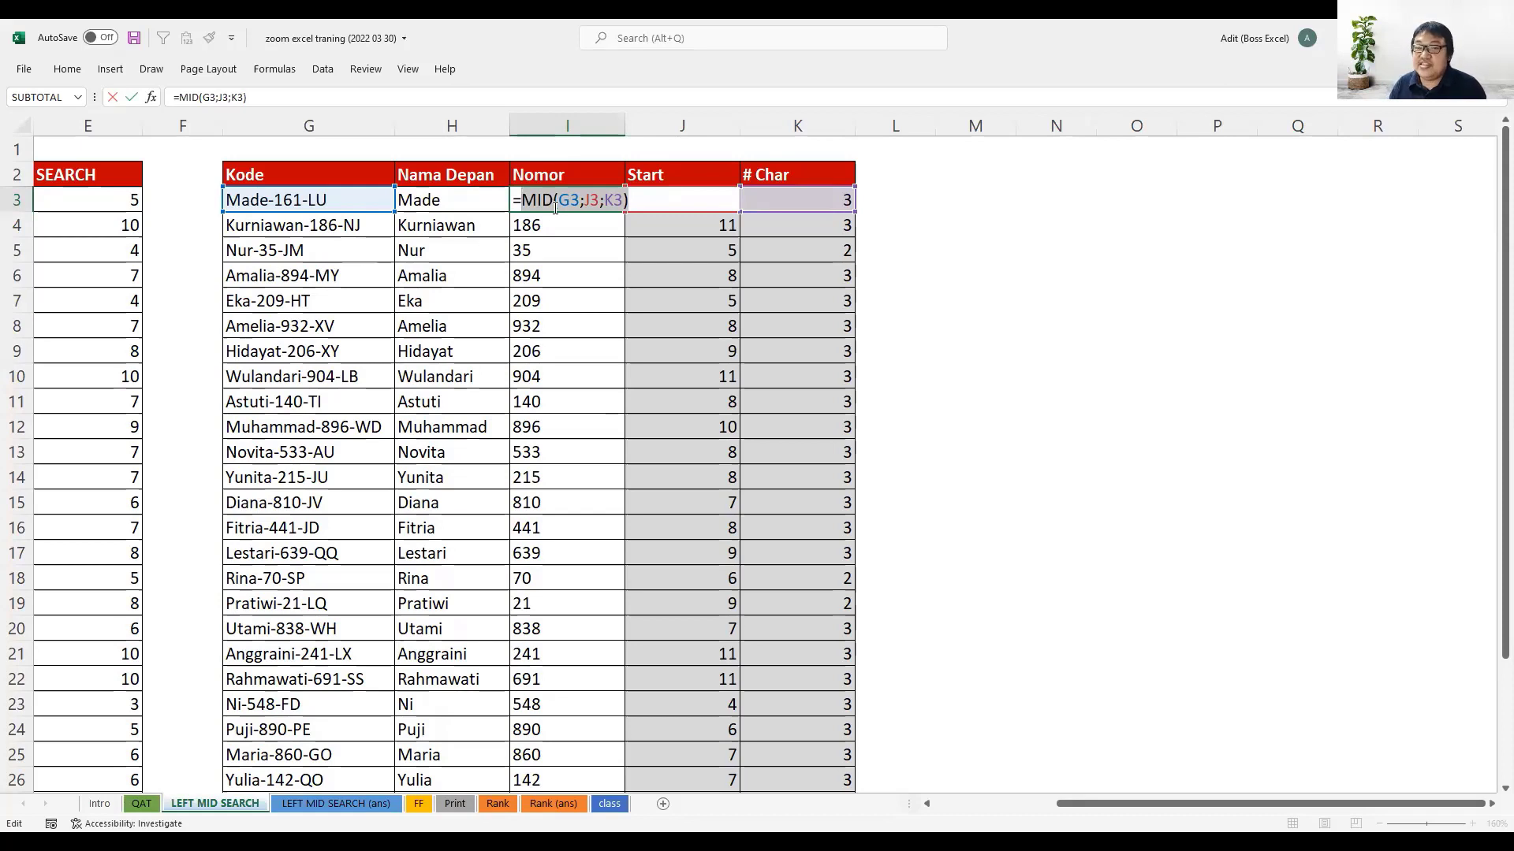
{"action": "key", "text": "F9"}
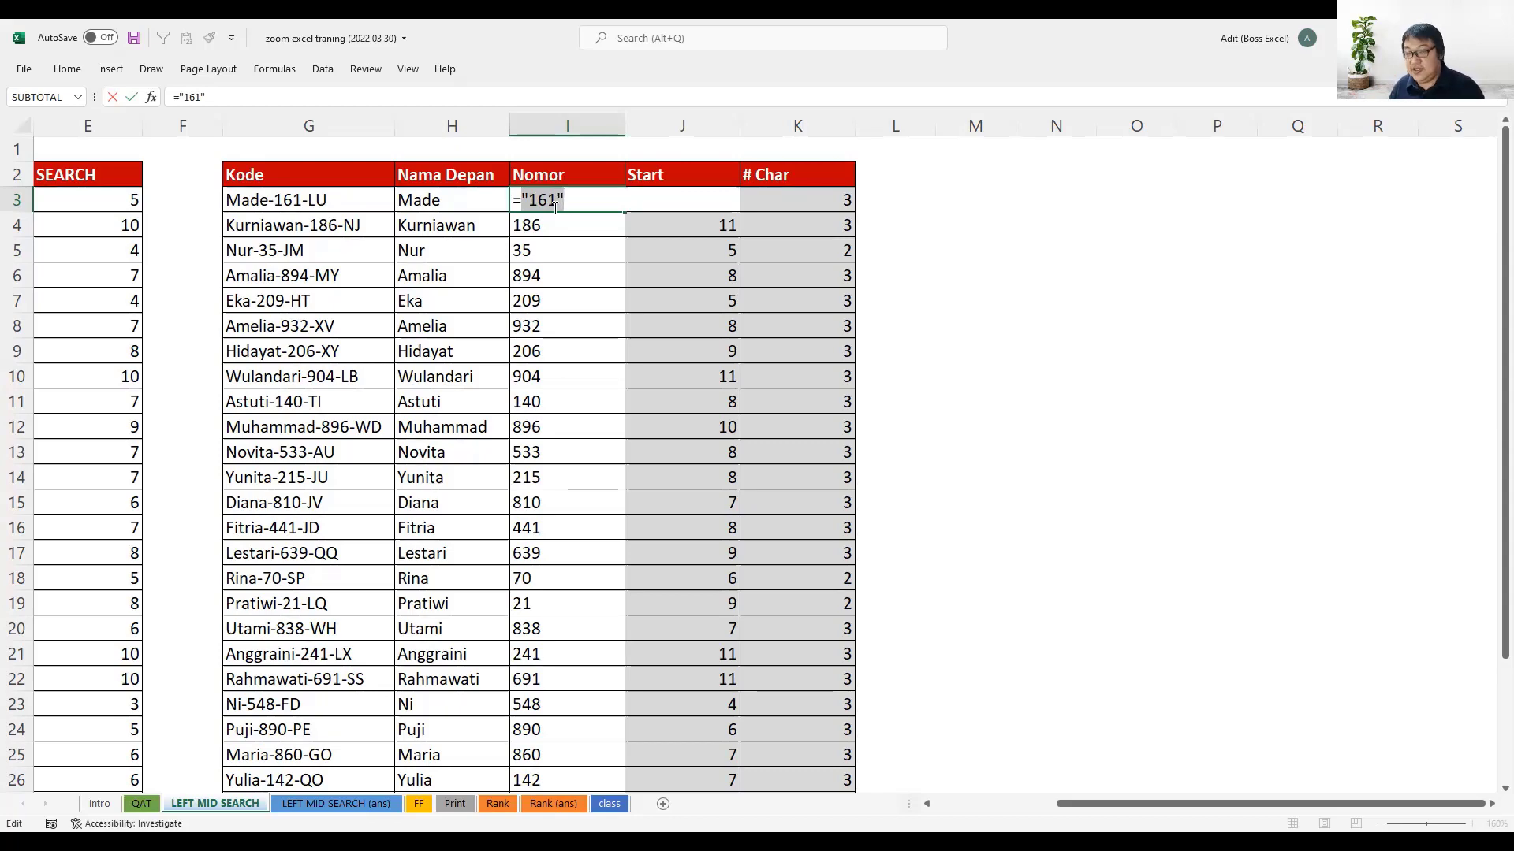
{"action": "key", "text": "ctrl+z"}
{"action": "key", "text": "Escape"}
- Test whether the Nomor value in I3 is text with =ISTEXT(I3) in L3, and clear L3
{"action": "left_click", "coordinate": [929, 204]}
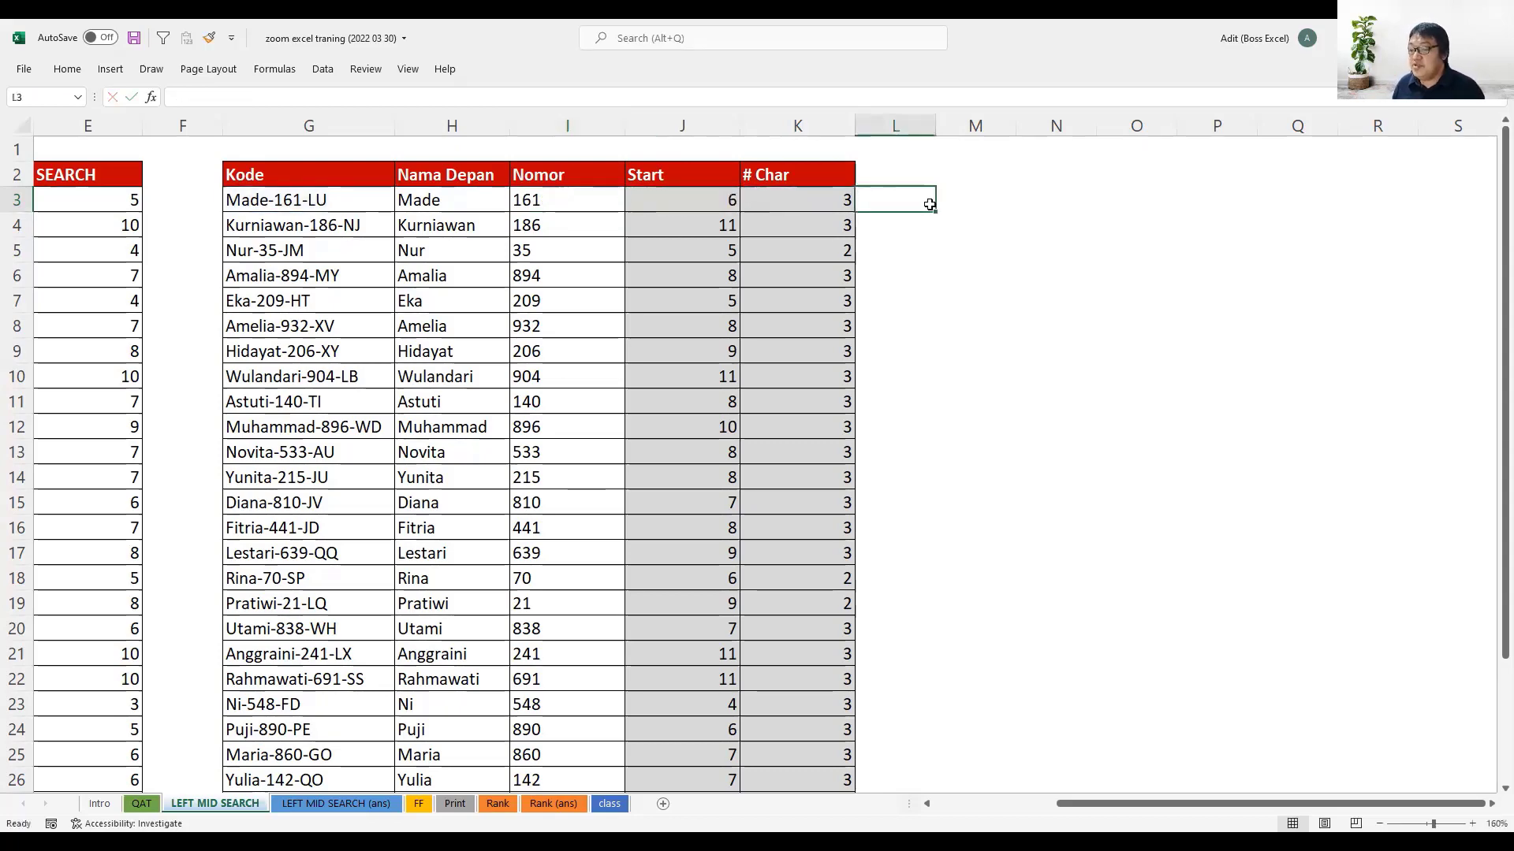
{"action": "type", "text": "="}
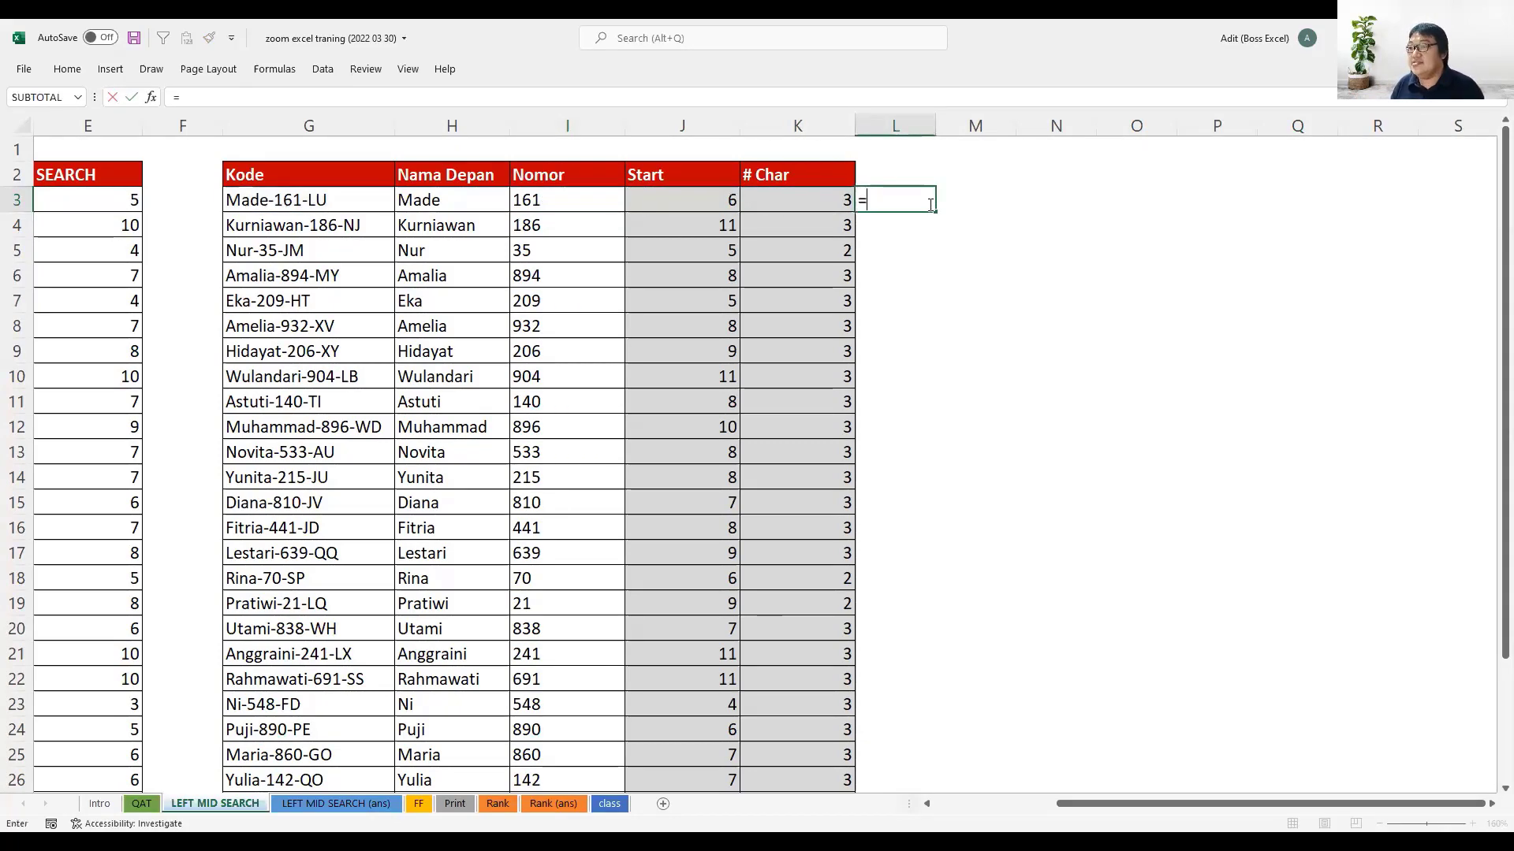
{"action": "type", "text": "ISTEXT("}
{"action": "key", "text": "Left"}
{"action": "key", "text": "Left"}
{"action": "key", "text": "Left"}
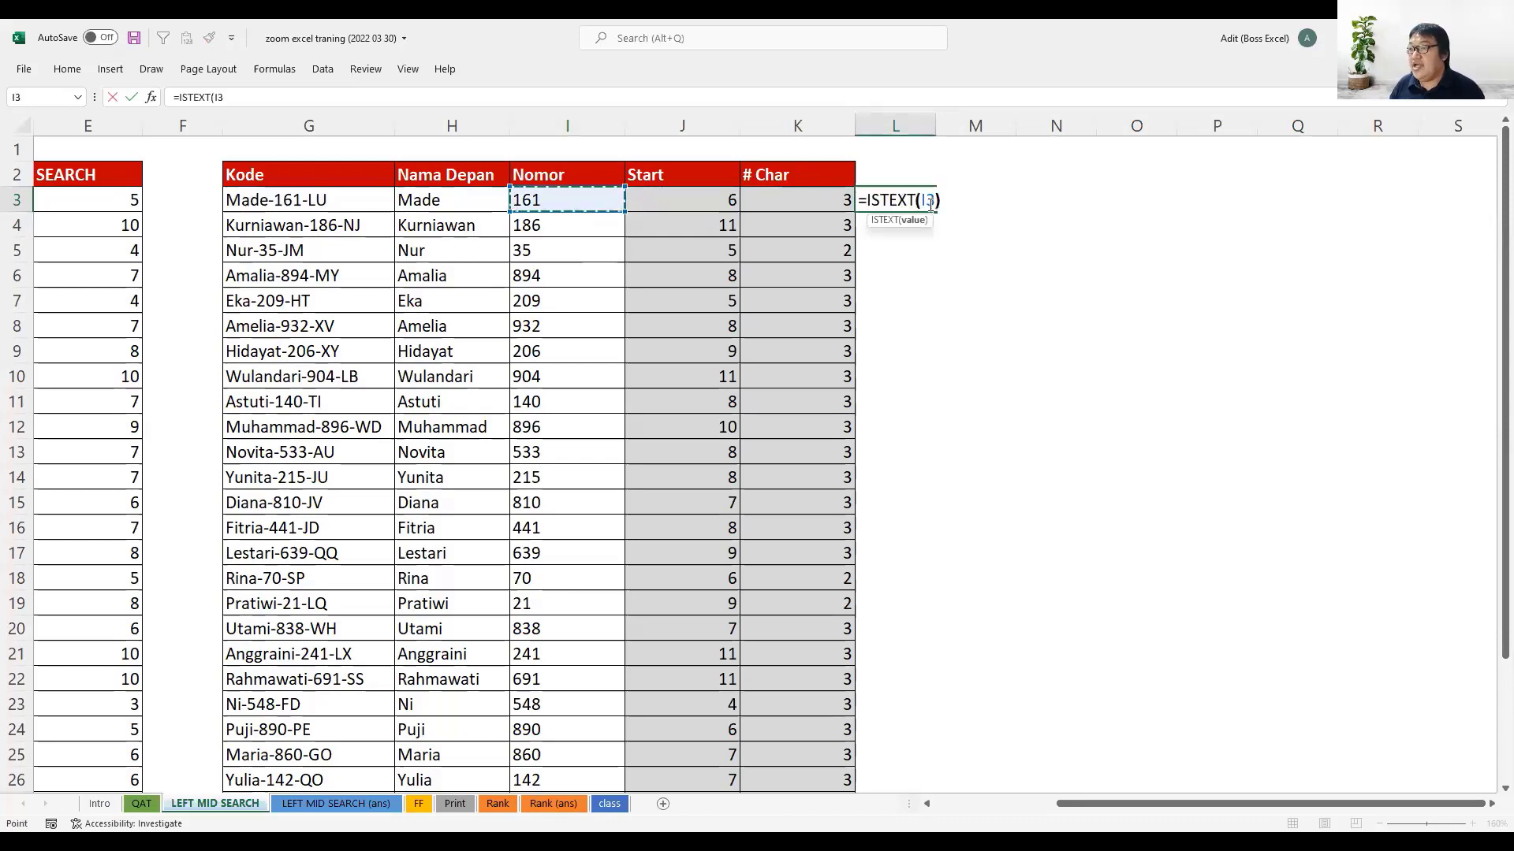
{"action": "key", "text": "Return"}
{"action": "left_click", "coordinate": [930, 204]}
{"action": "key", "text": "Delete"}
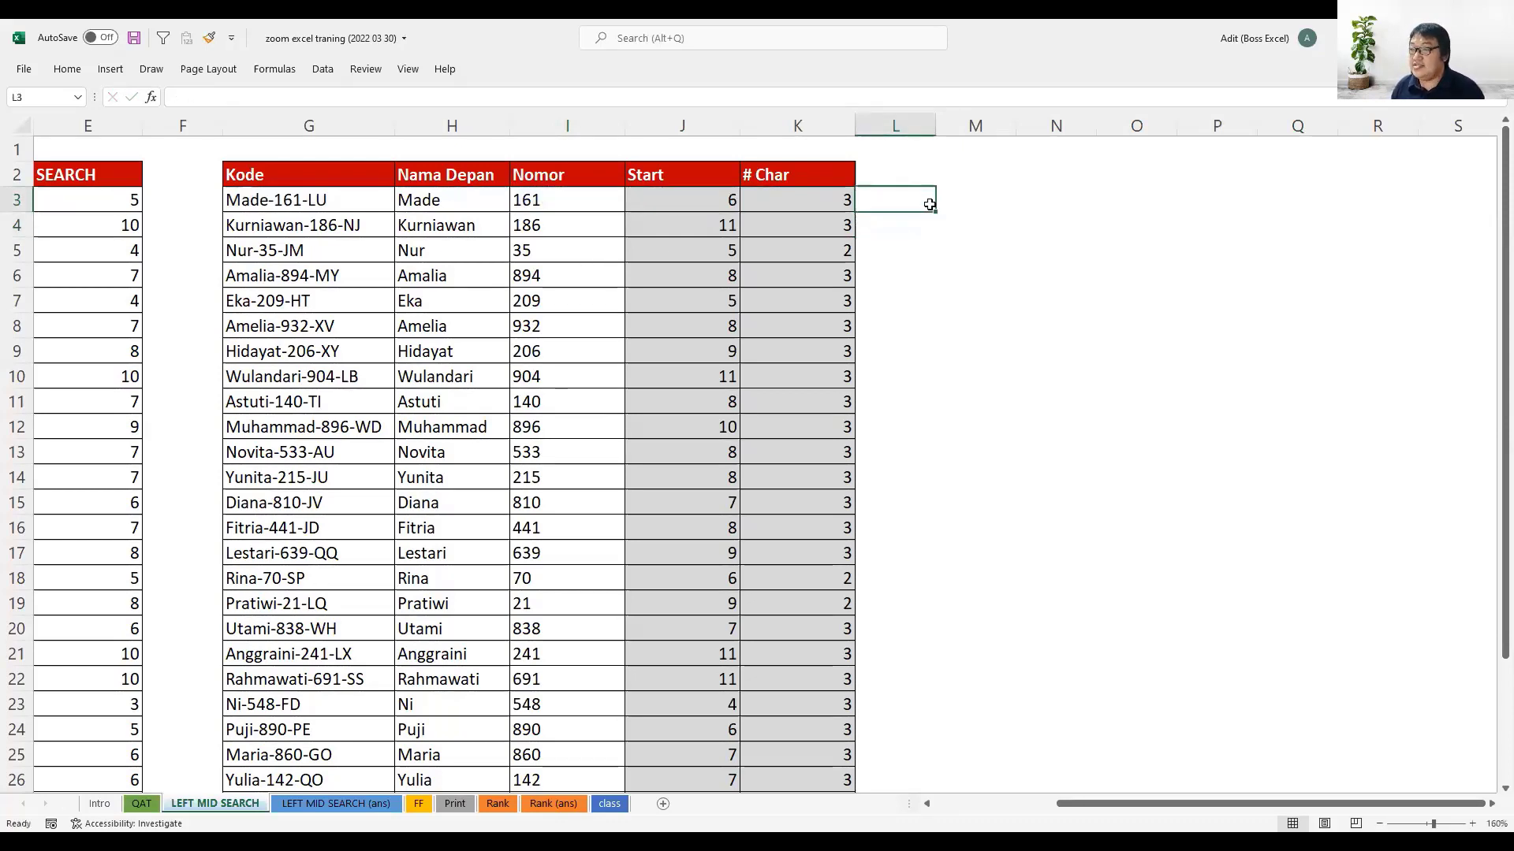
- Review the Nomor values, the LEFT, MID and SEARCH results and the Kode column, and view the LEFT MID SEARCH (ans) sheet
{"action": "left_click_drag", "start_coordinate": [584, 197], "coordinate": [575, 477]}
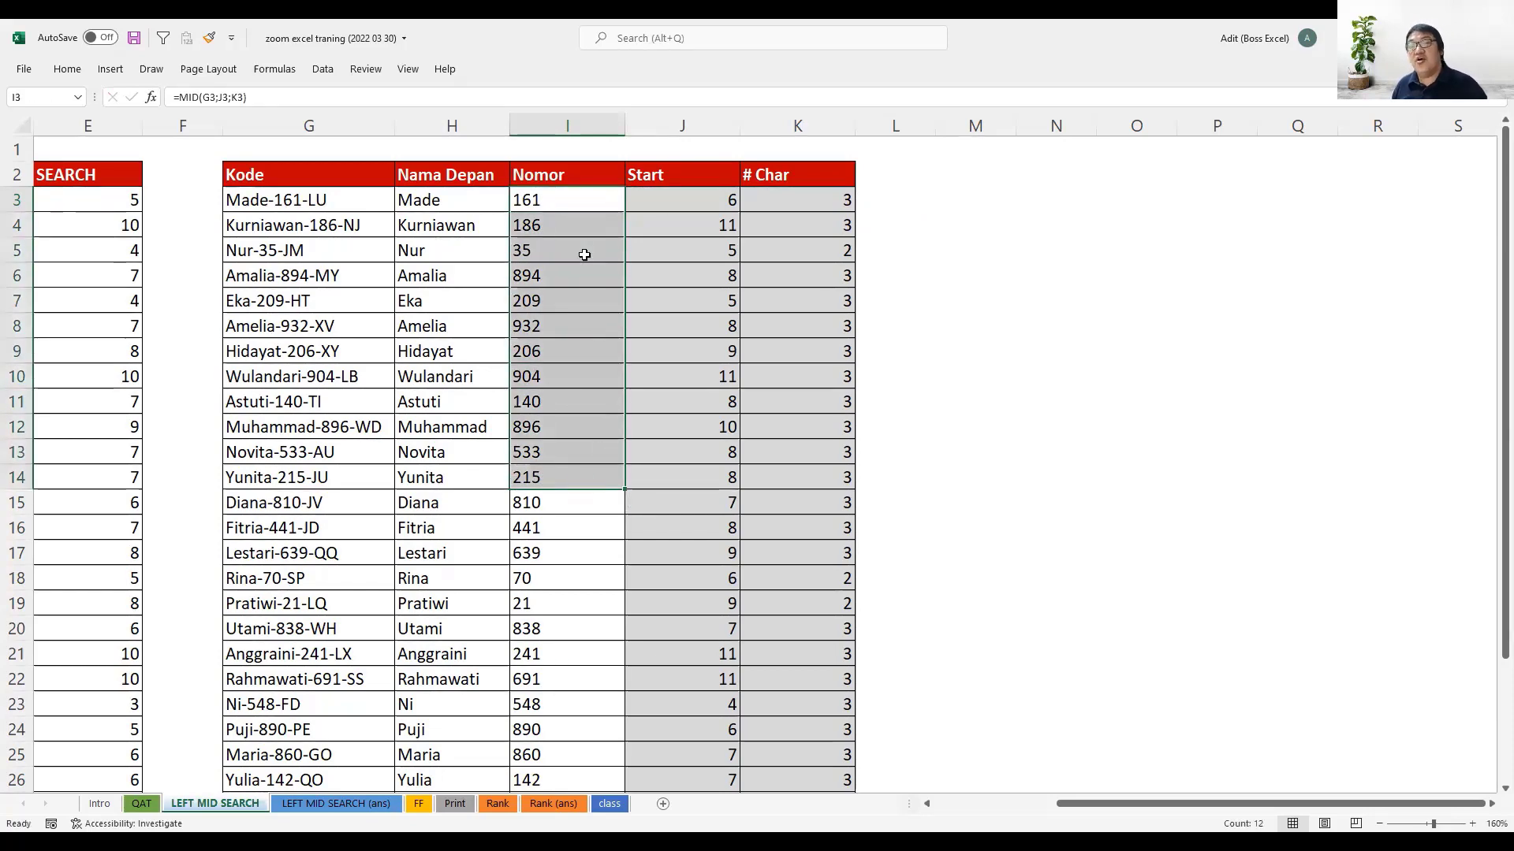
{"action": "left_click", "coordinate": [946, 241]}
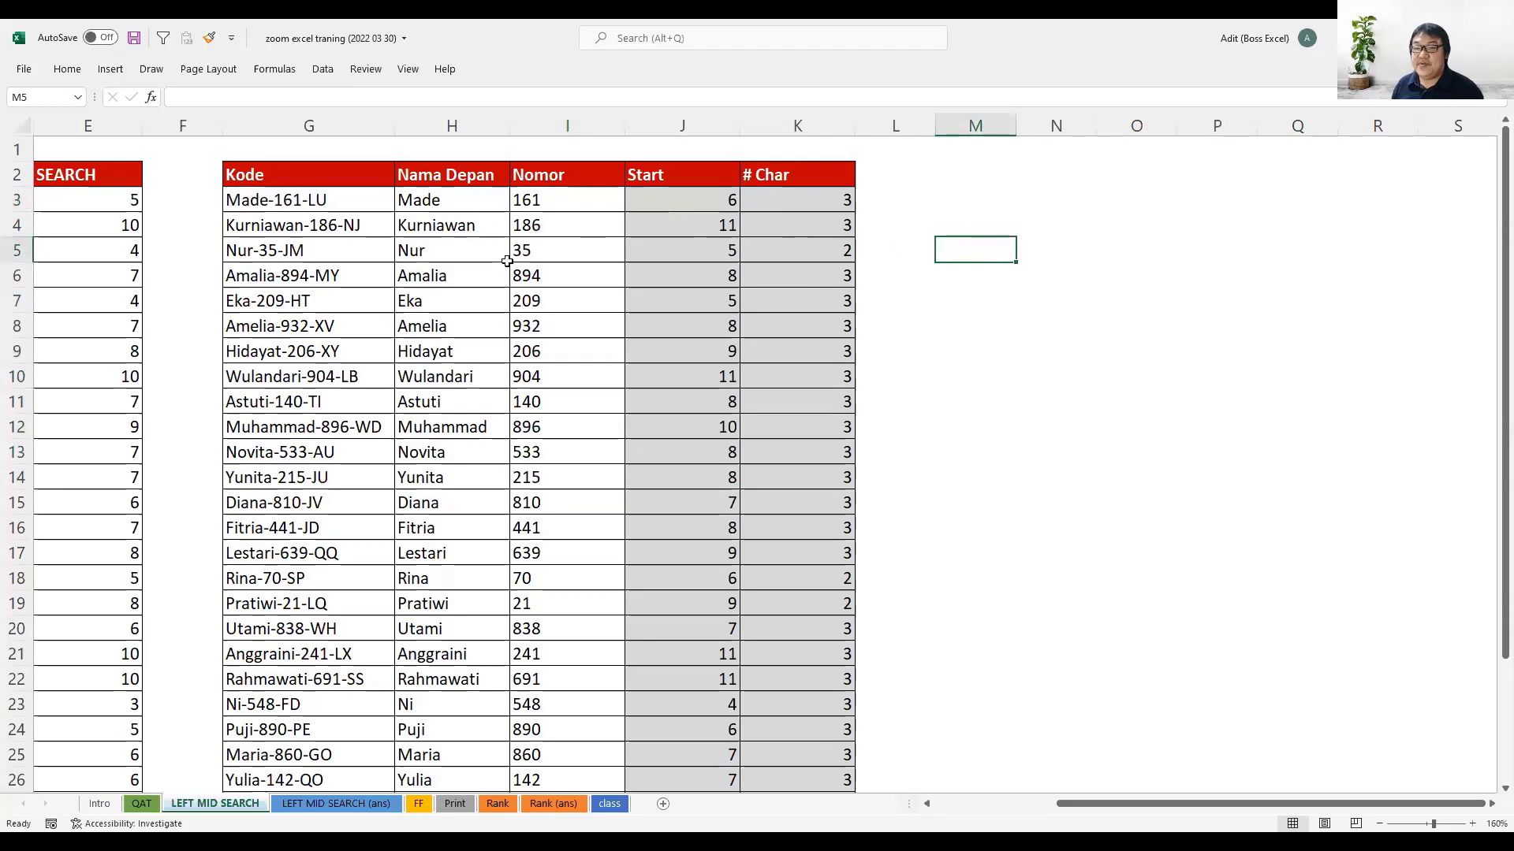
{"action": "left_click_drag", "start_coordinate": [1055, 804], "coordinate": [931, 813]}
{"action": "left_click_drag", "start_coordinate": [347, 174], "coordinate": [559, 339]}
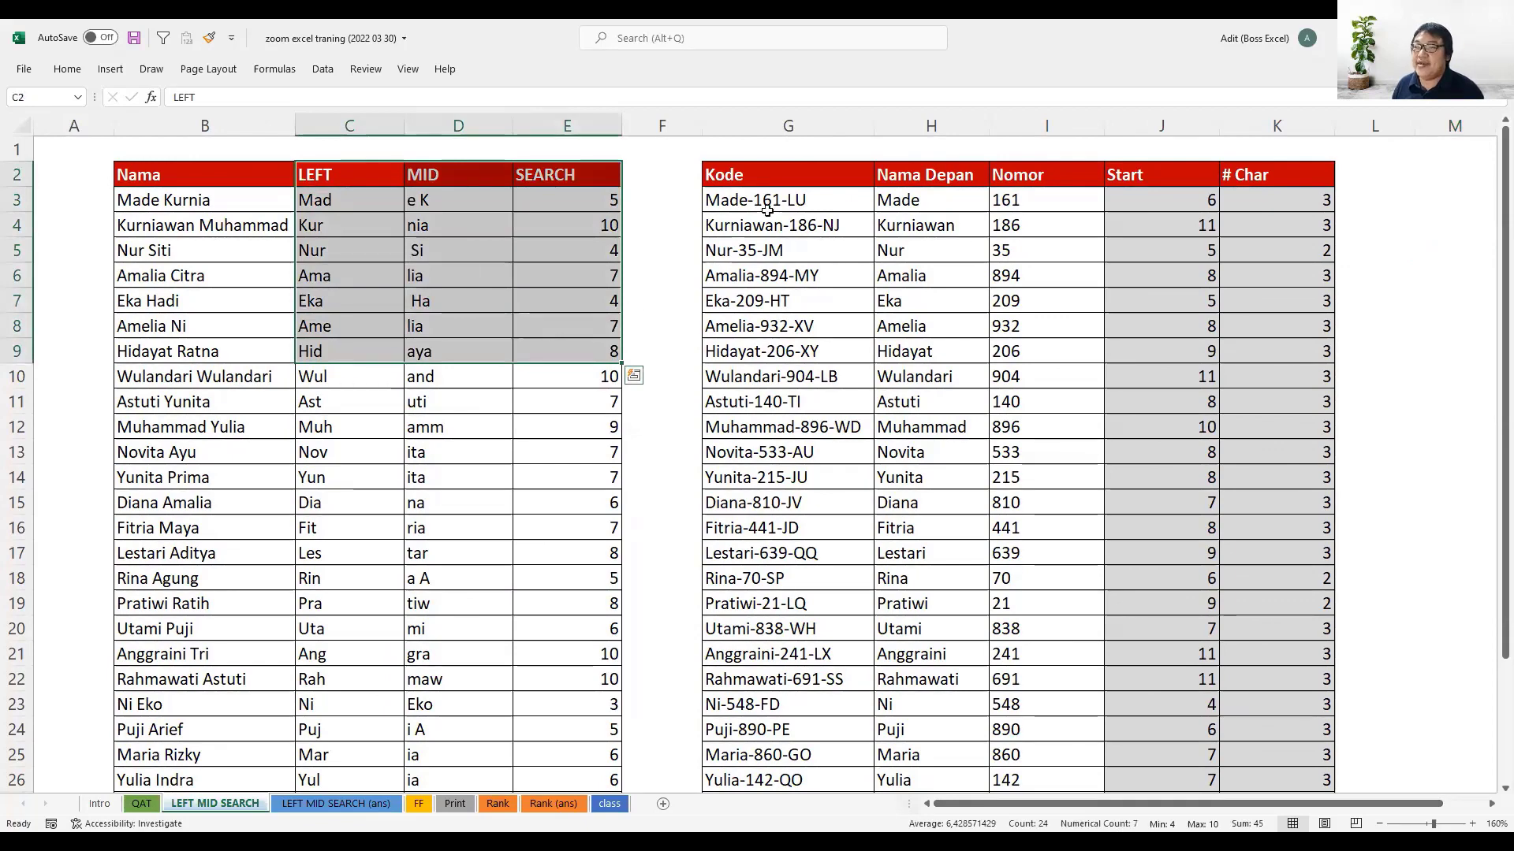
{"action": "left_click_drag", "start_coordinate": [776, 175], "coordinate": [840, 488]}
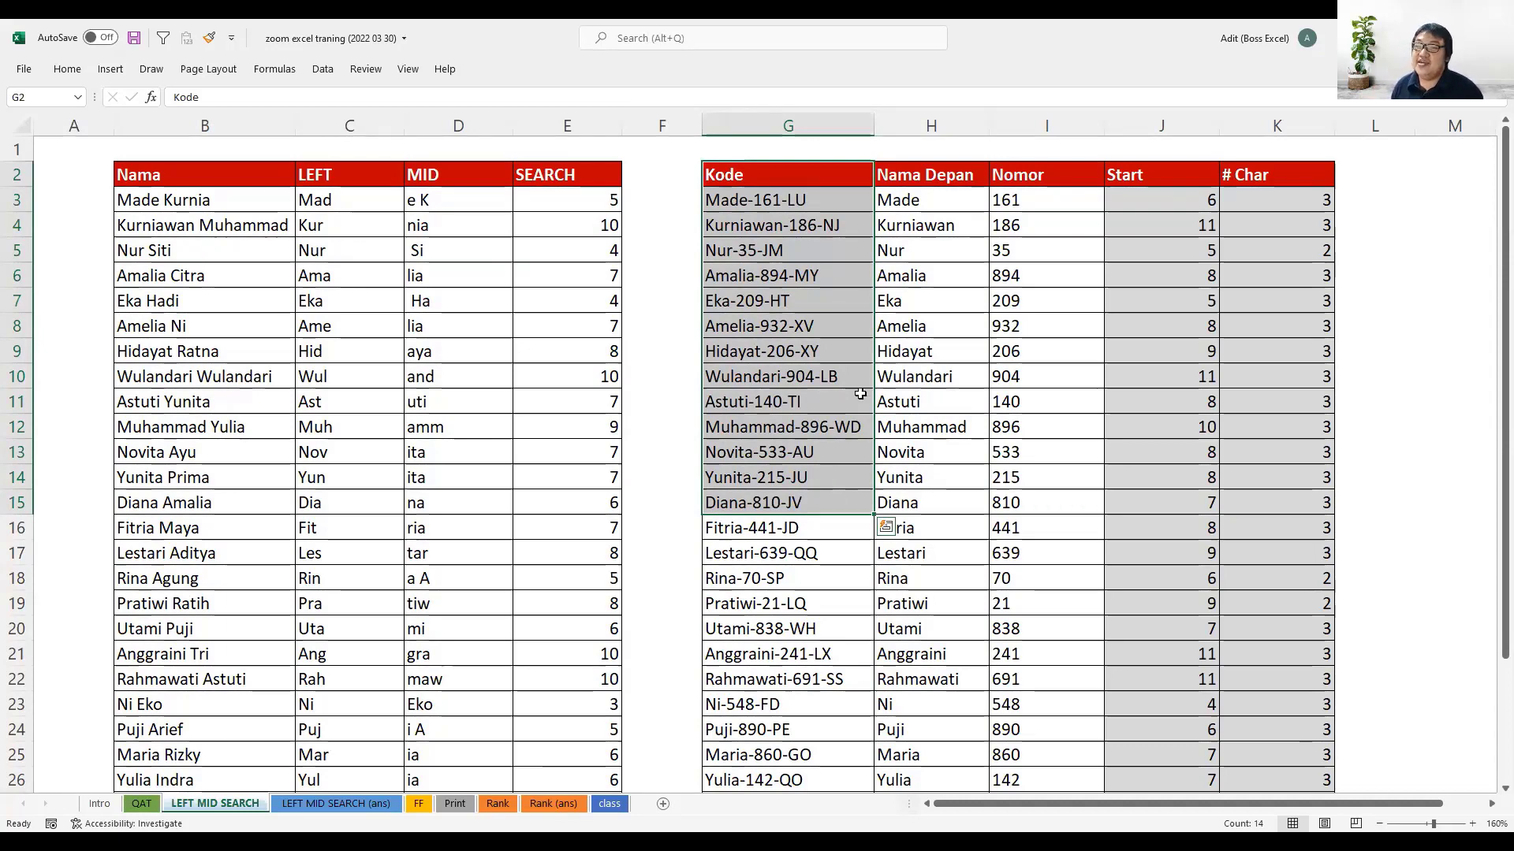
{"action": "left_click_drag", "start_coordinate": [816, 183], "coordinate": [804, 403]}
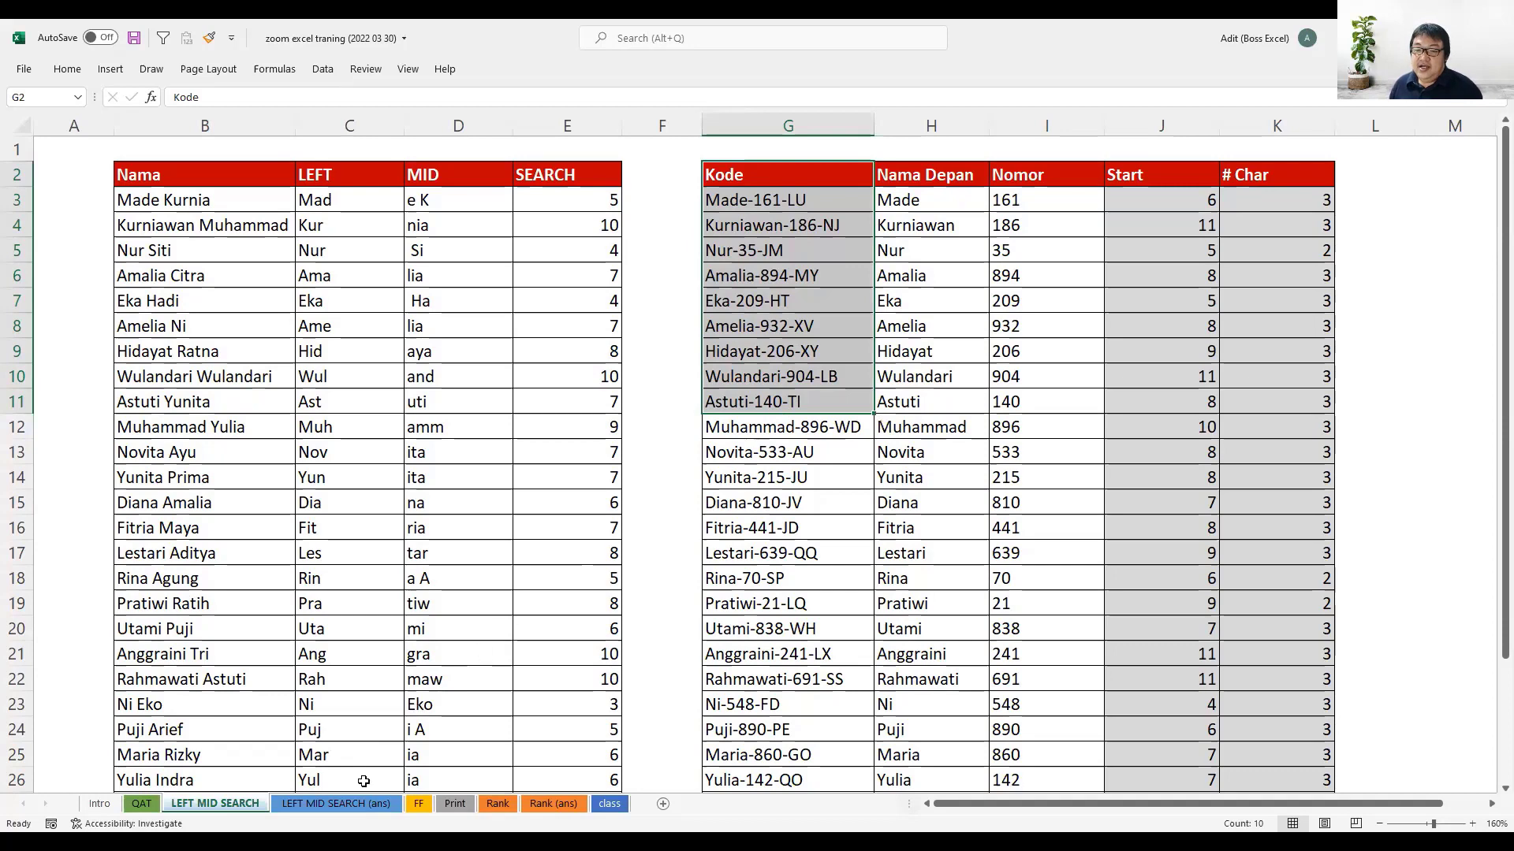
{"action": "left_click", "coordinate": [379, 804]}
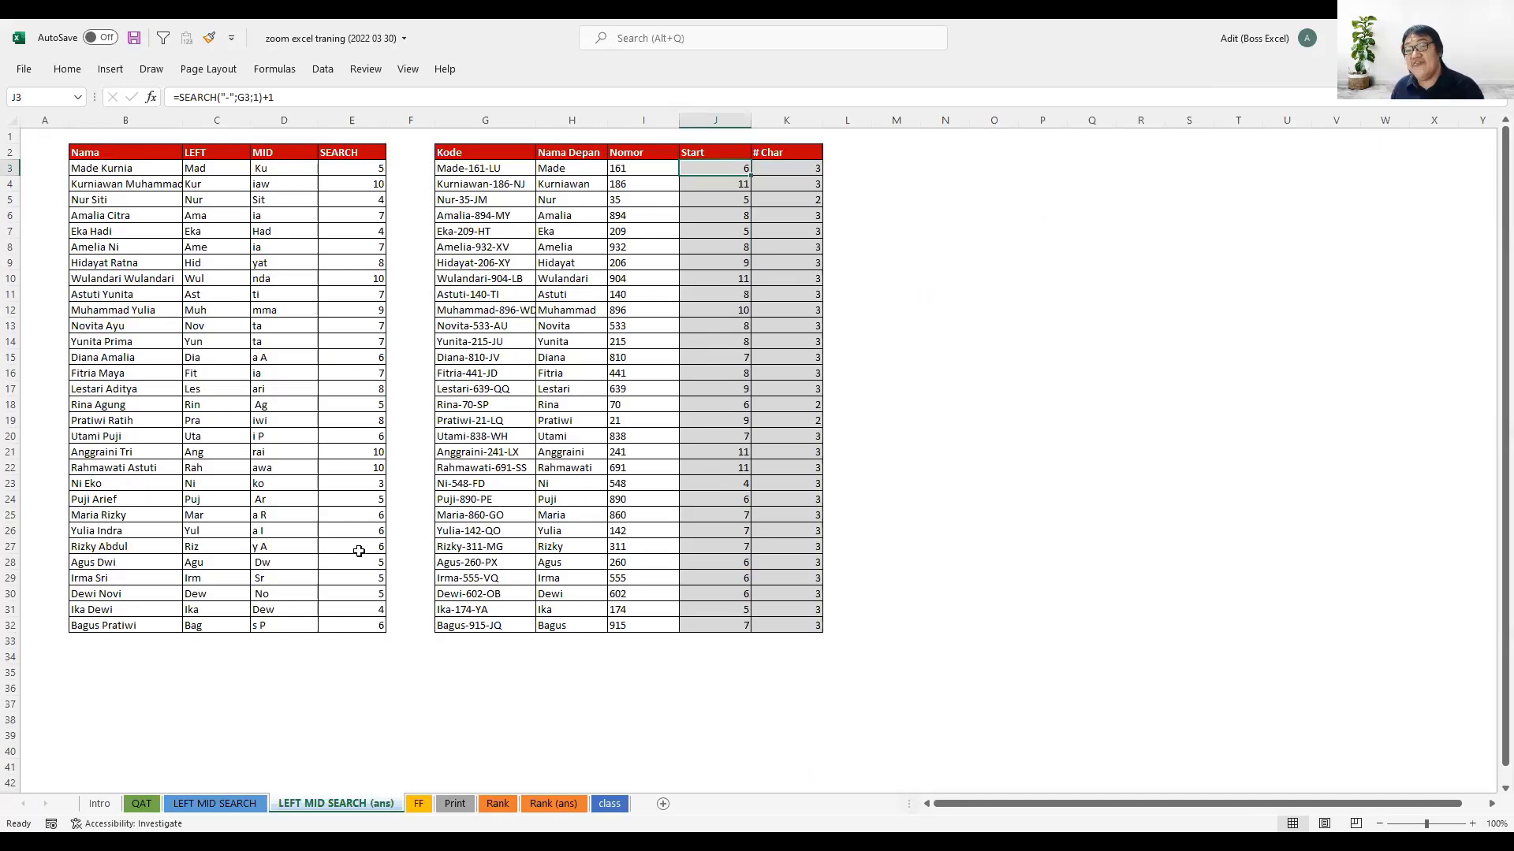
- On the FF sheet, autofit the Nama Depan column and enter the first name from the B3 code in C3 as a sample
{"action": "left_click", "coordinate": [419, 804]}
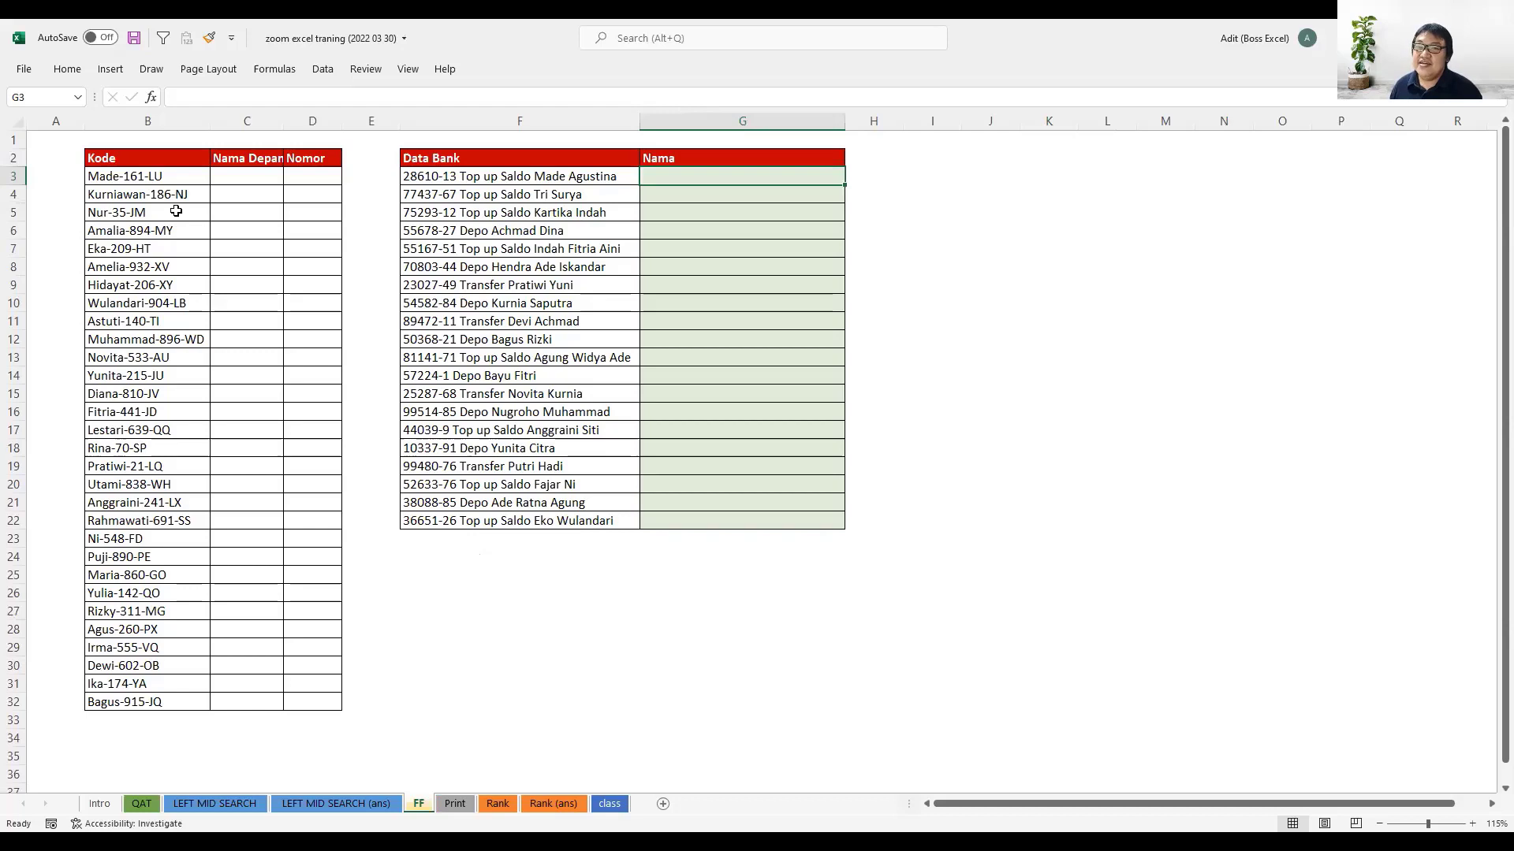
{"action": "double_click", "coordinate": [286, 122]}
{"action": "left_click", "coordinate": [284, 178]}
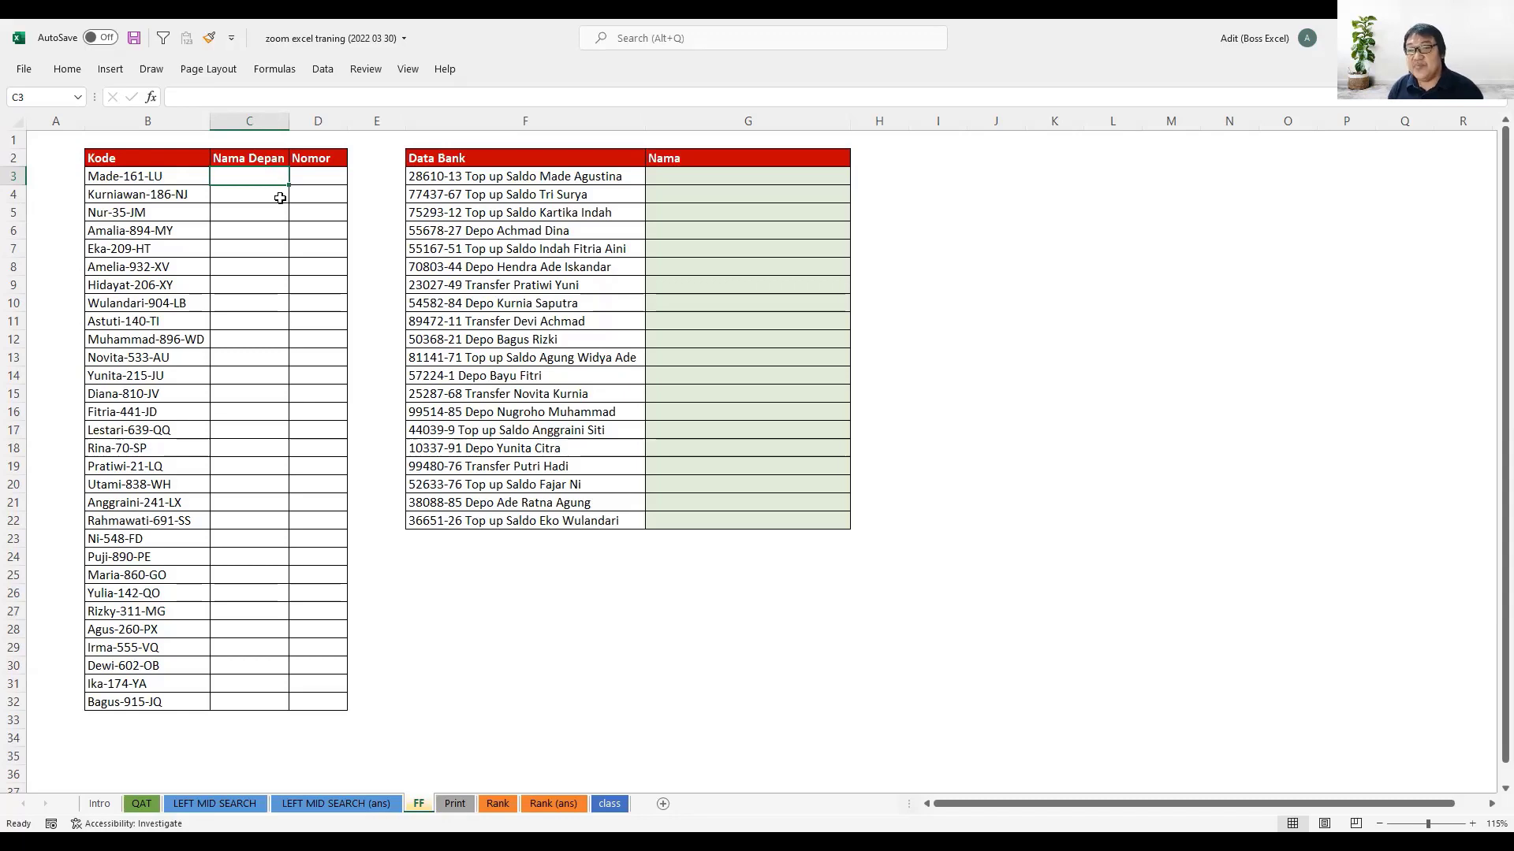
{"action": "type", "text": "Made"}
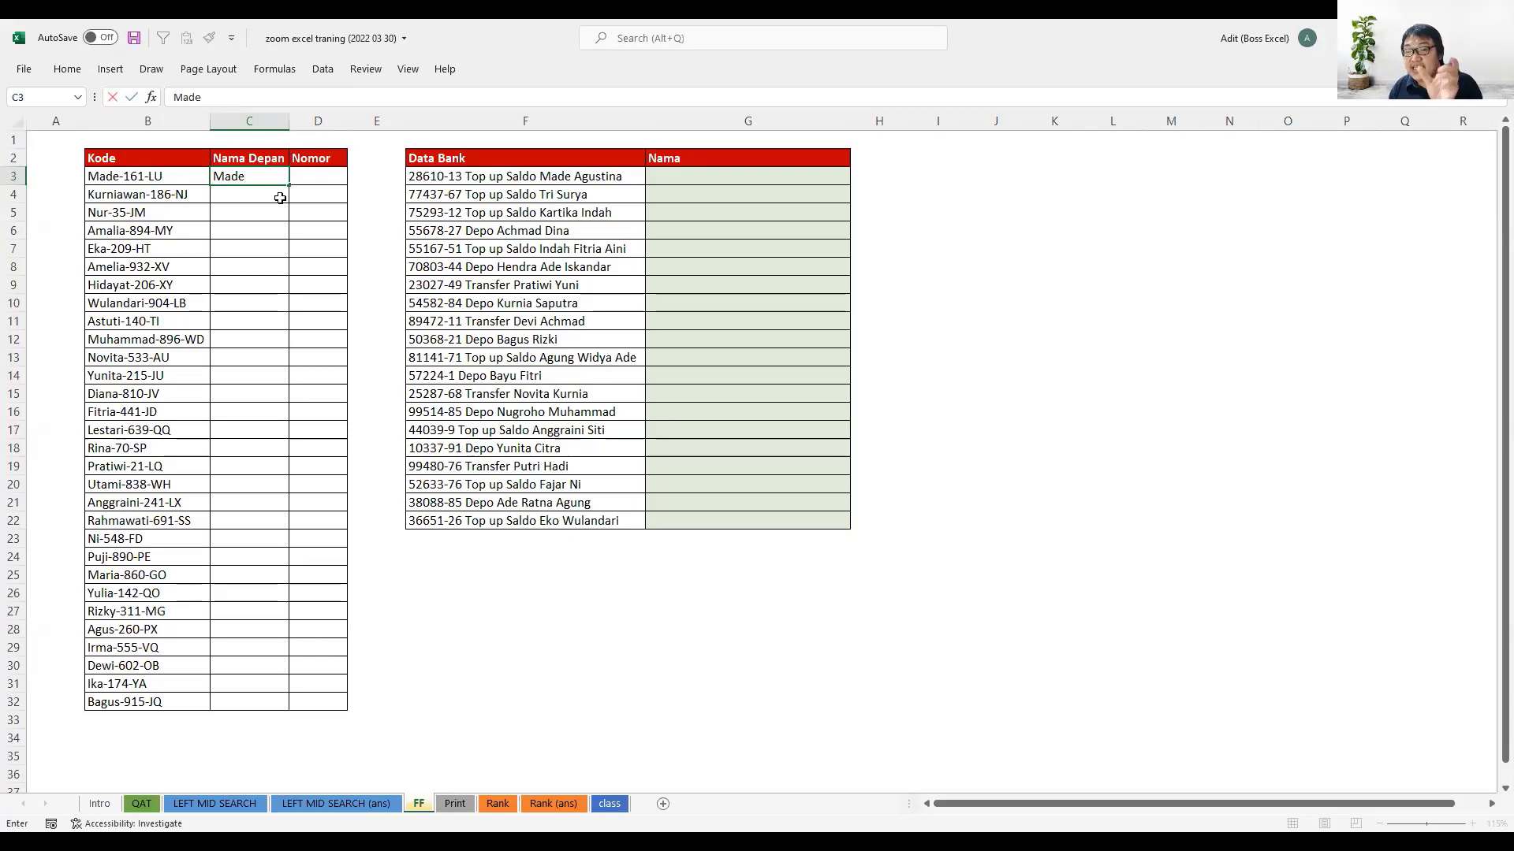
{"action": "key", "text": "Return"}
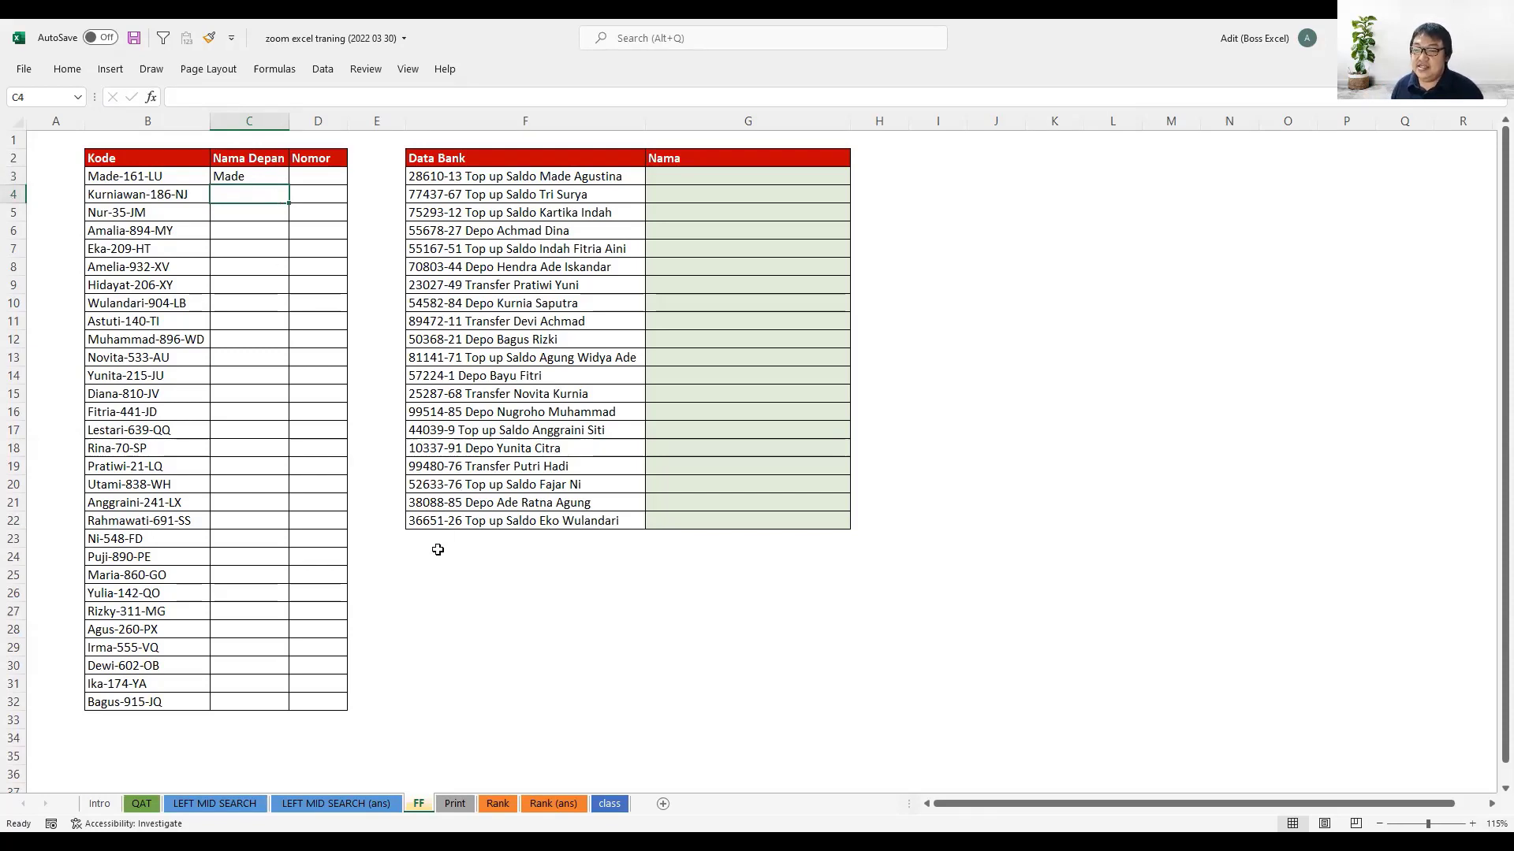
- Write the note Ctrl + E in F32, below the Data Bank table
{"action": "left_click", "coordinate": [426, 701]}
{"action": "type", "text": "Ctrl"}
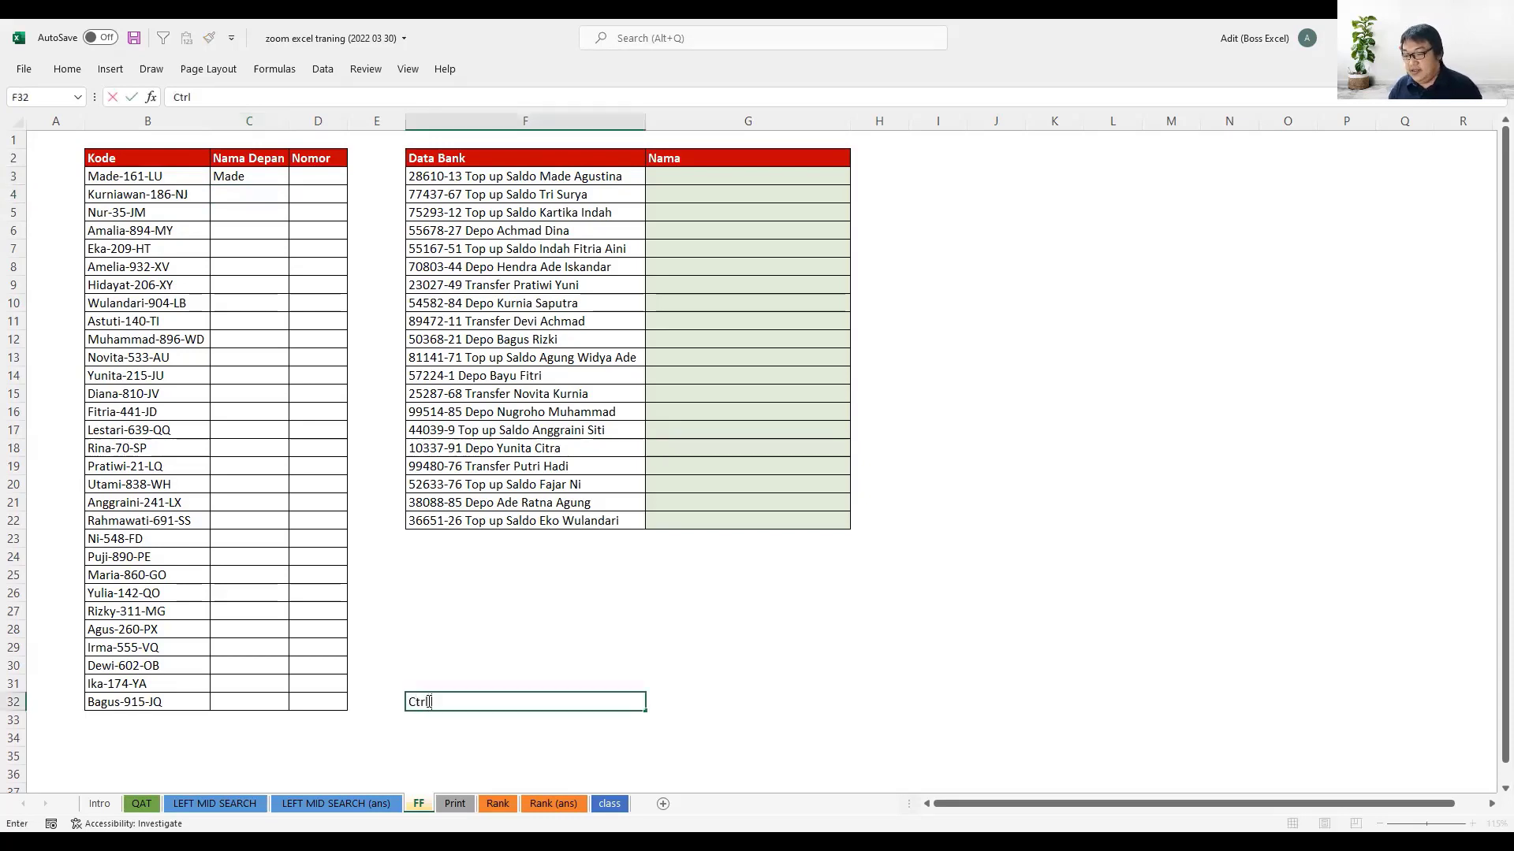
{"action": "type", "text": " + E"}
{"action": "key", "text": "Return"}
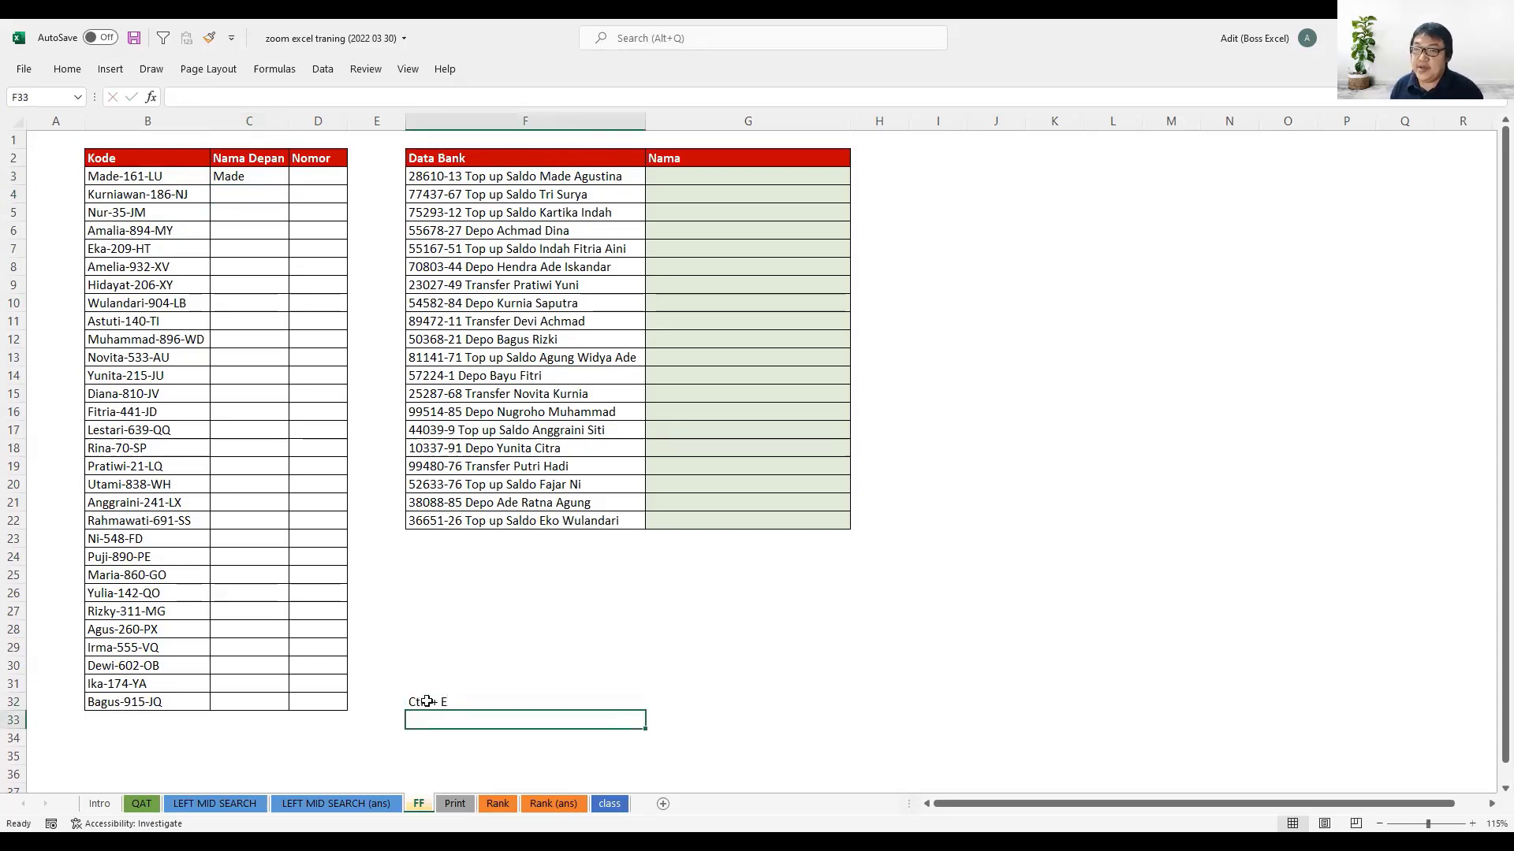
- Flash Fill the Nama Depan column from C4 down, using the first name in C3 as the sample
{"action": "left_click", "coordinate": [270, 191]}
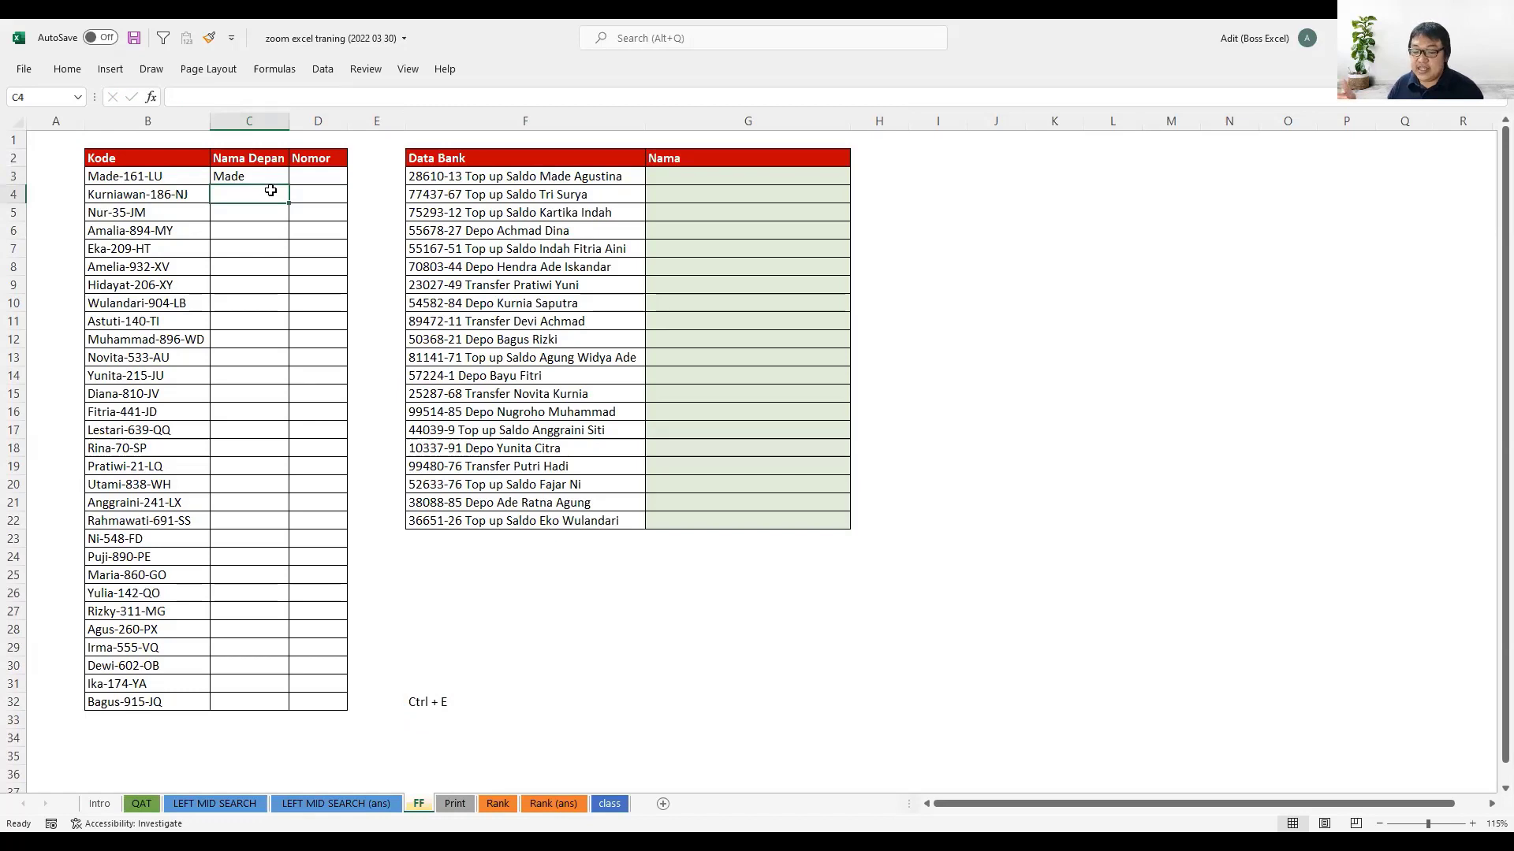
{"action": "key", "text": "ctrl+e"}
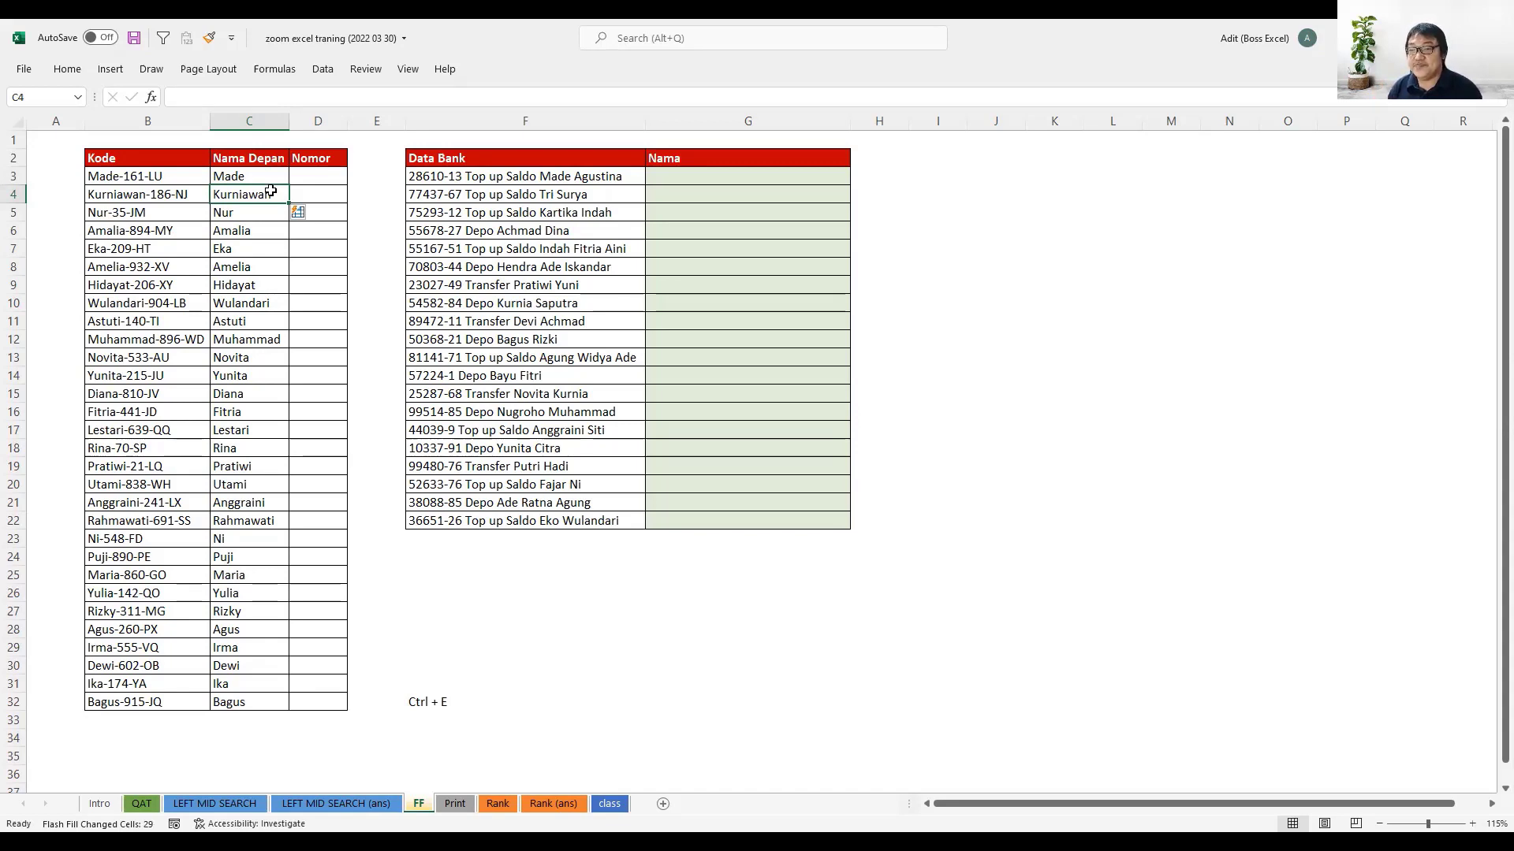
{"action": "key", "text": "ctrl+z"}
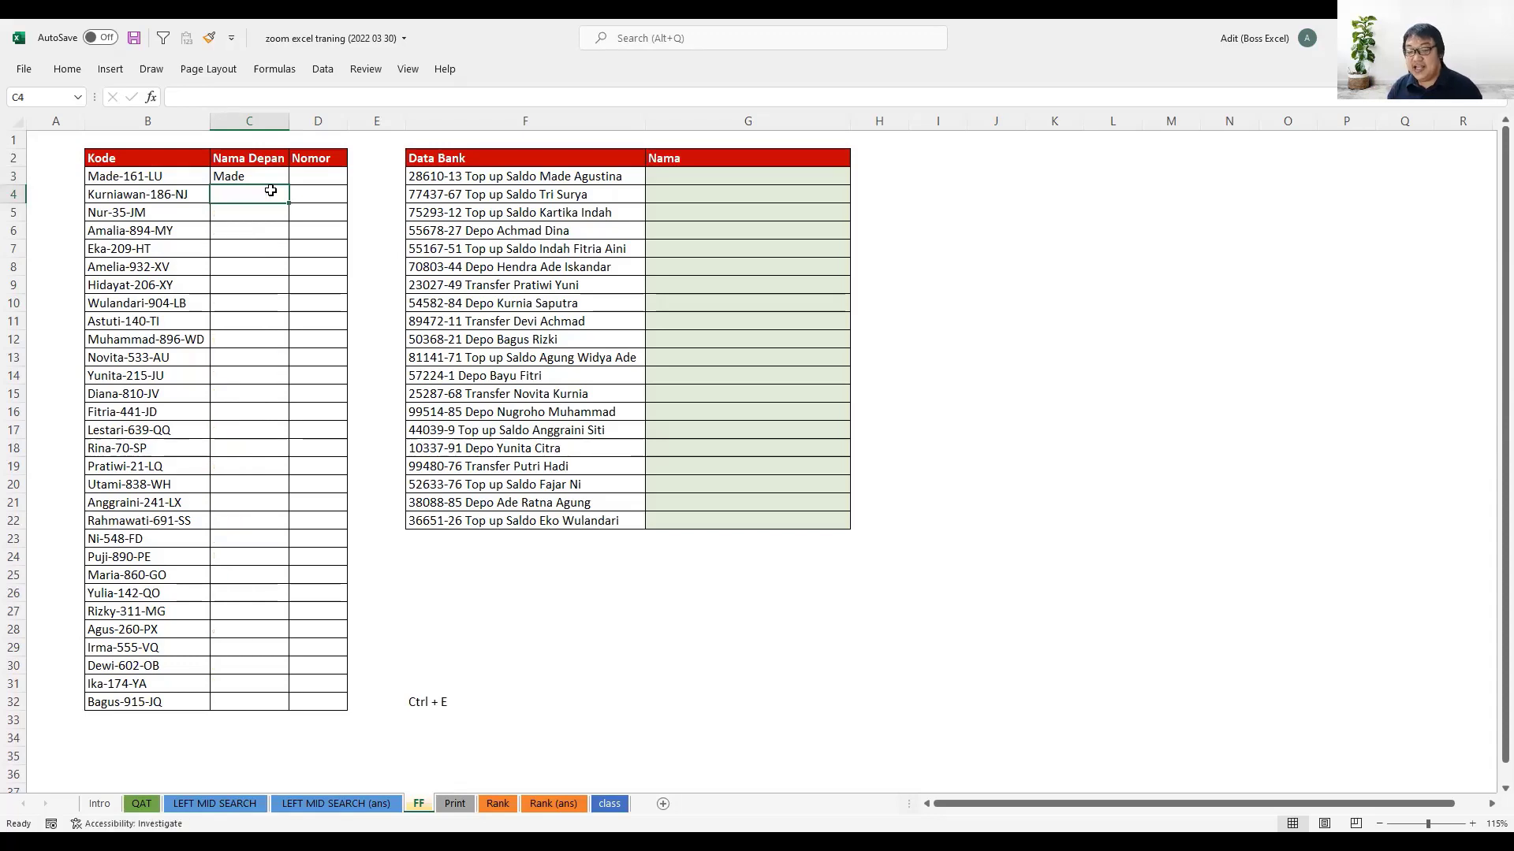
{"action": "key", "text": "ctrl+e"}
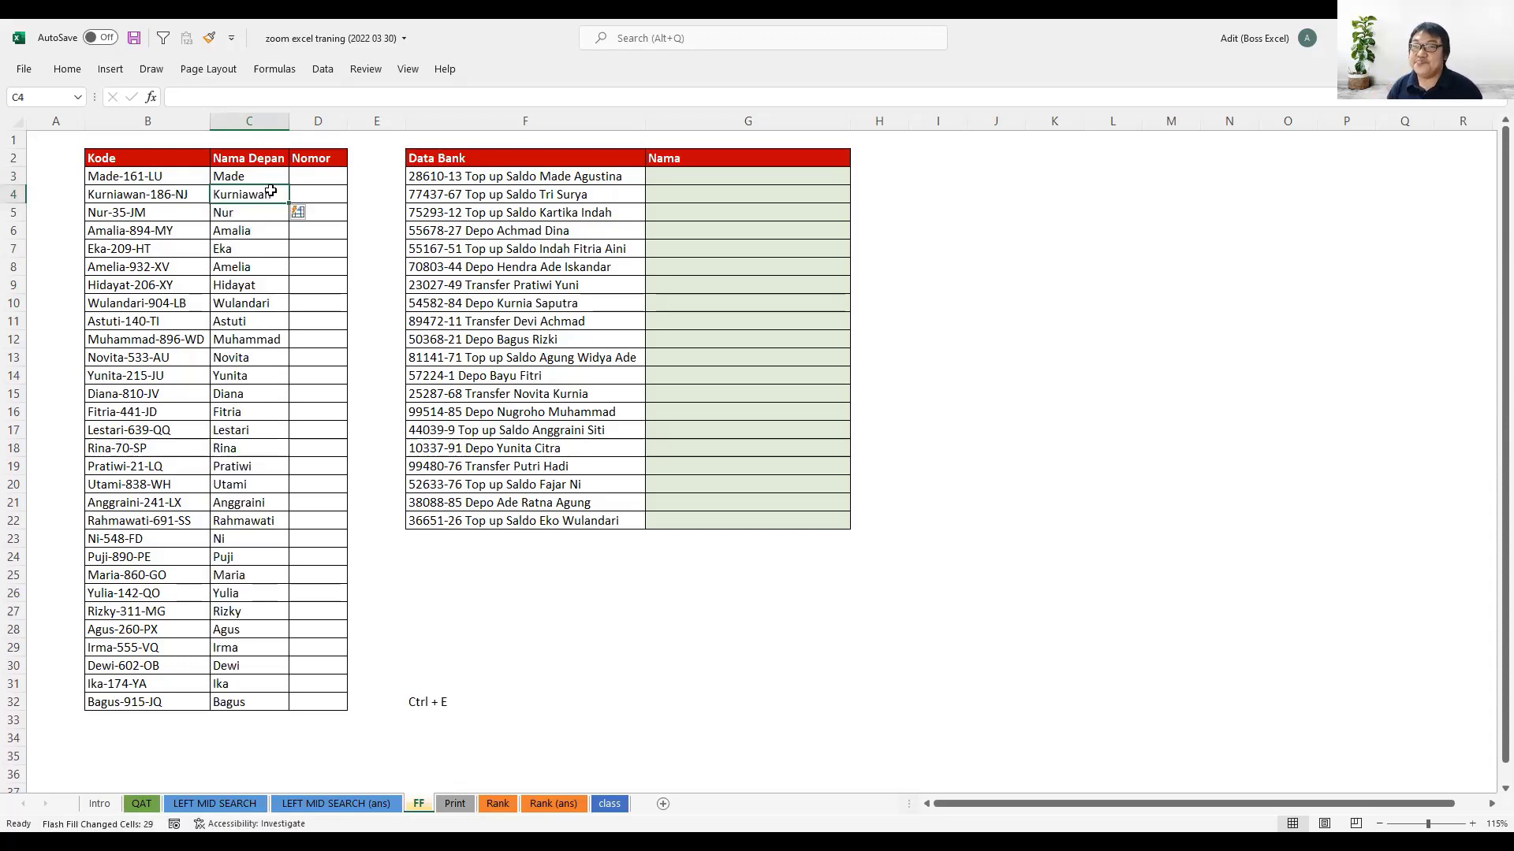
- Enter 161 in D3 as a sample and Flash Fill the rest of the Nomor column from D4
{"action": "left_click", "coordinate": [329, 178]}
{"action": "type", "text": "161"}
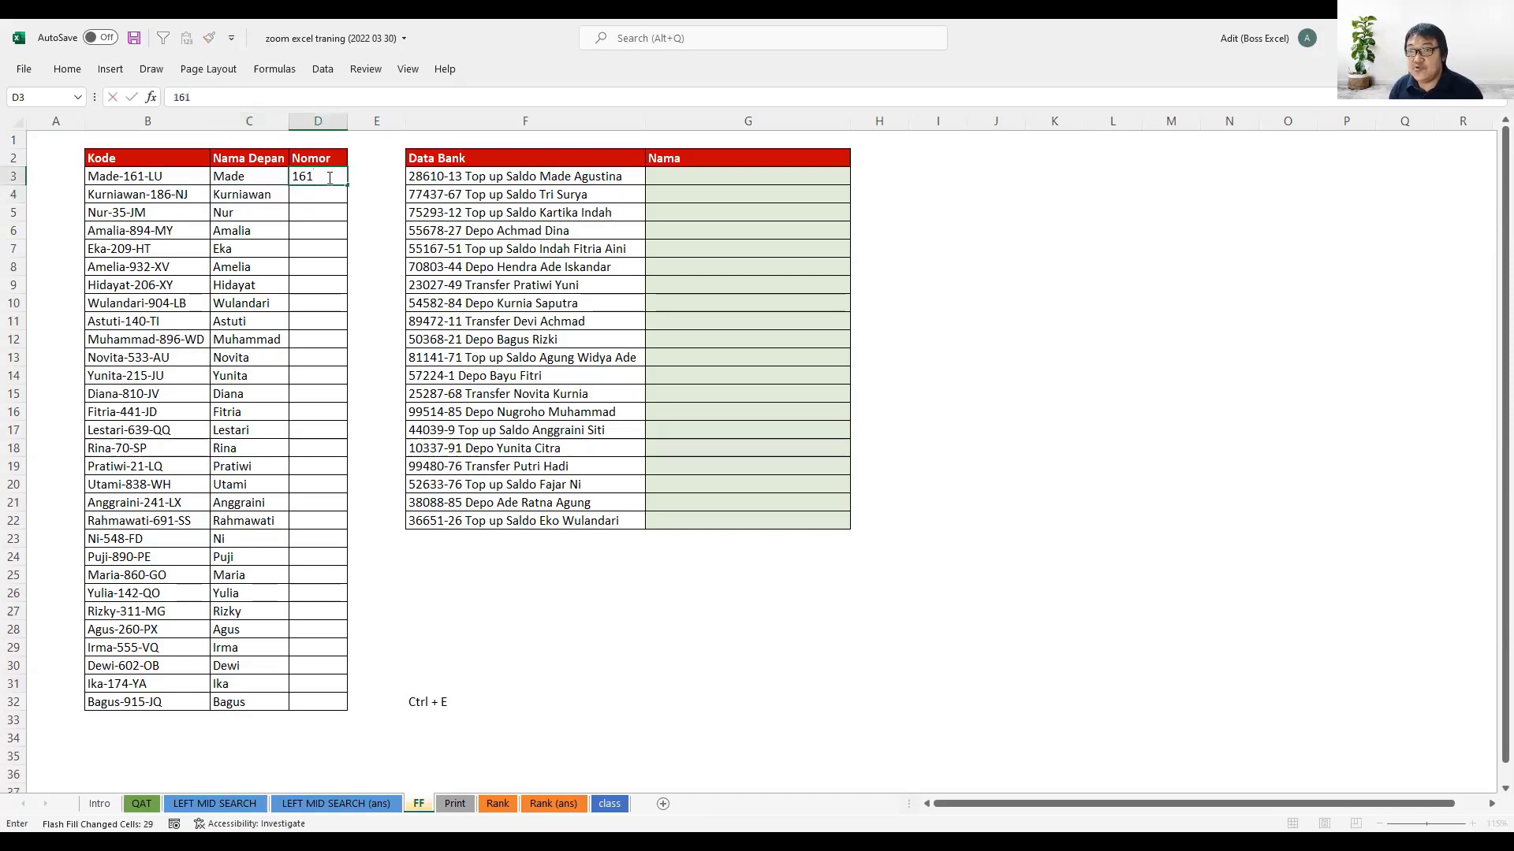
{"action": "key", "text": "Return"}
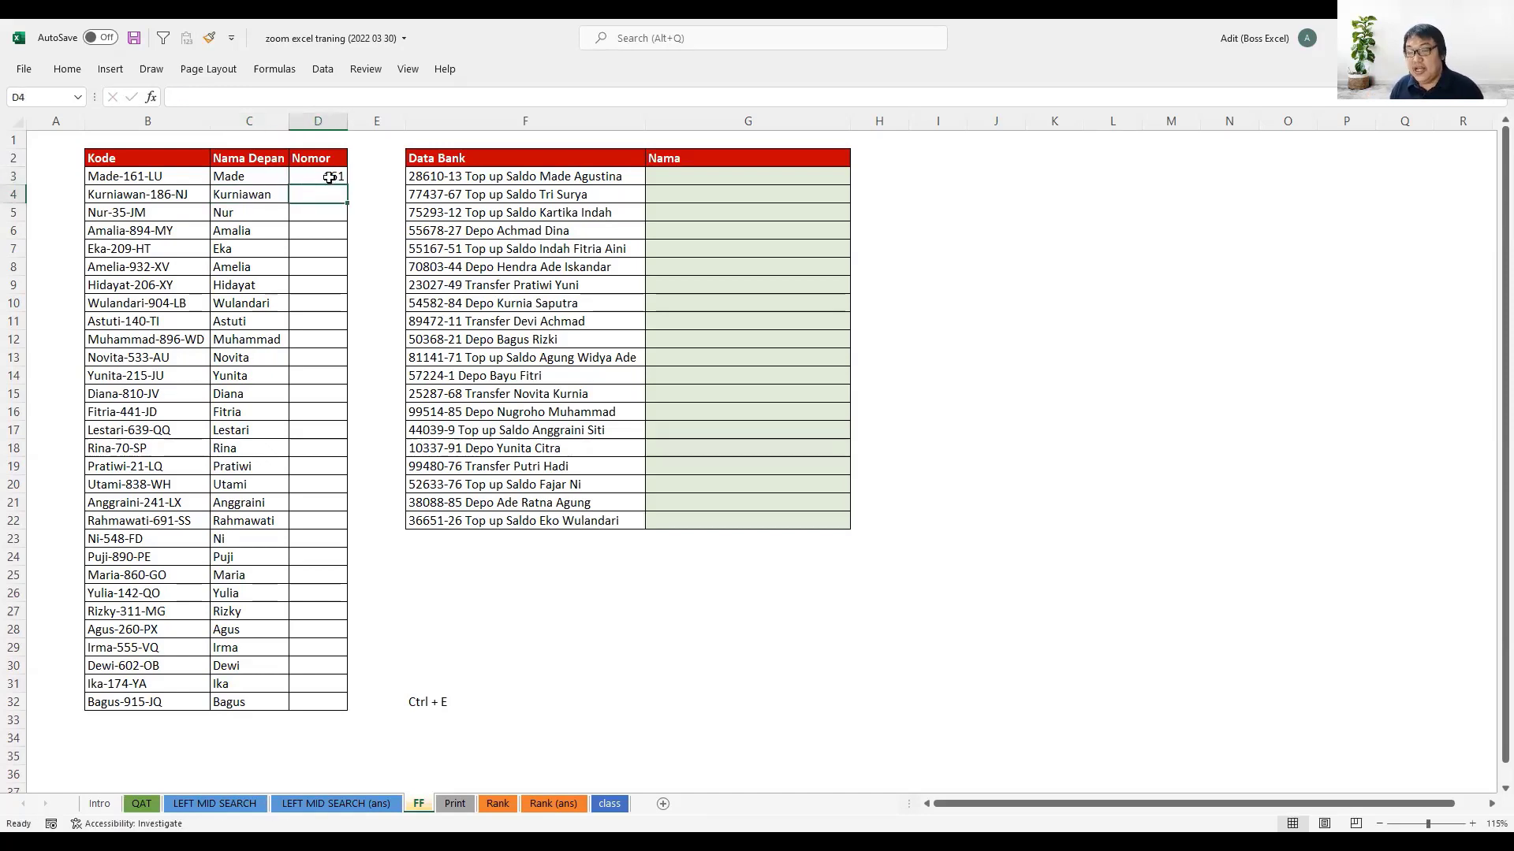
{"action": "key", "text": "ctrl+e"}
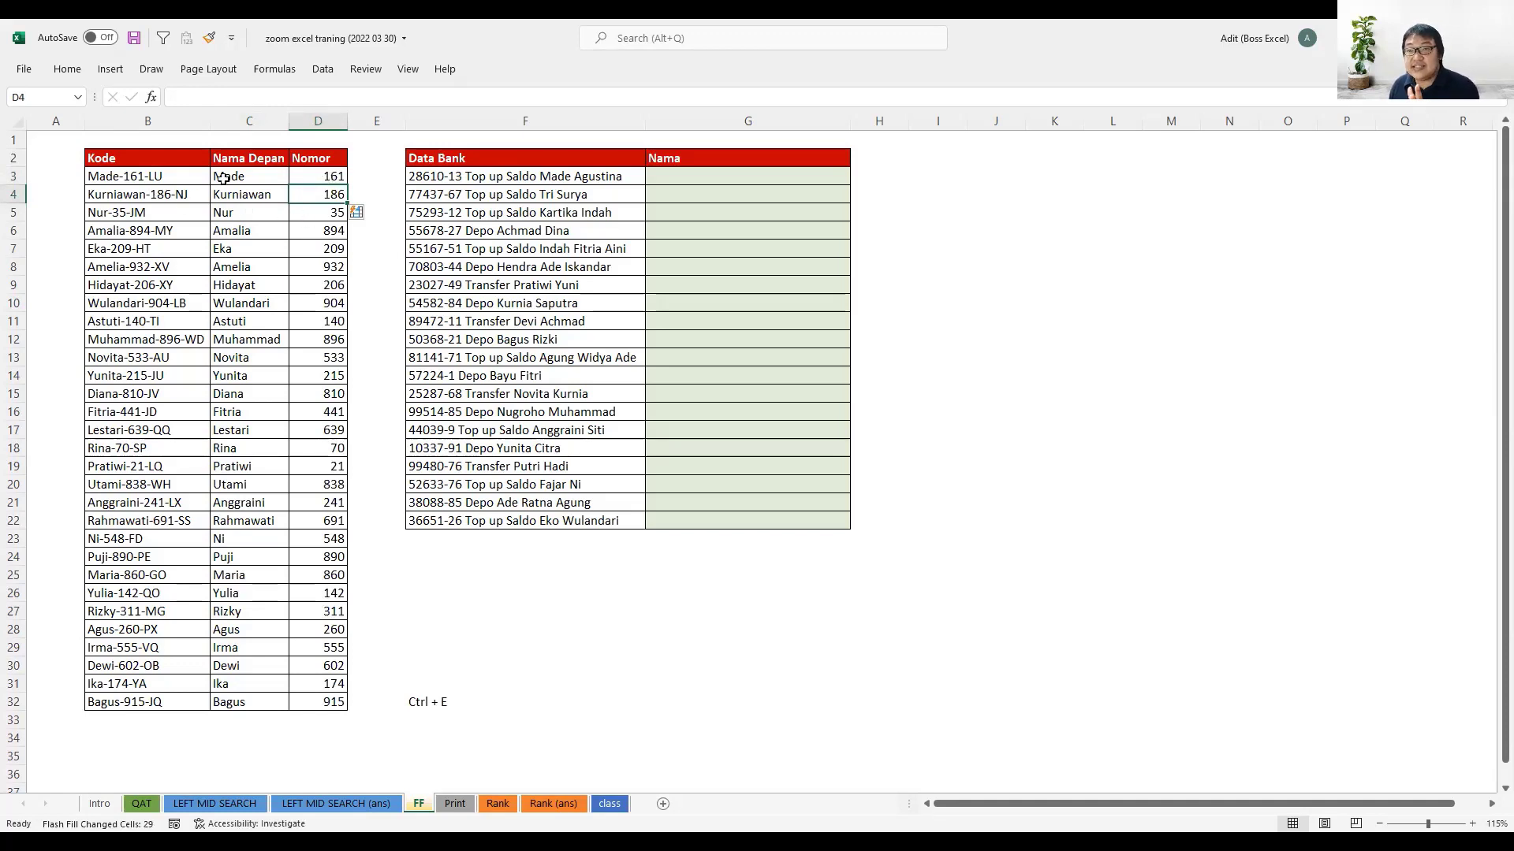
- Compare the flash-filled Nama Depan and Nomor values with the sample cells C3 and D3
{"action": "left_click", "coordinate": [288, 177]}
{"action": "left_click_drag", "start_coordinate": [288, 177], "coordinate": [303, 178]}
{"action": "left_click", "coordinate": [264, 171]}
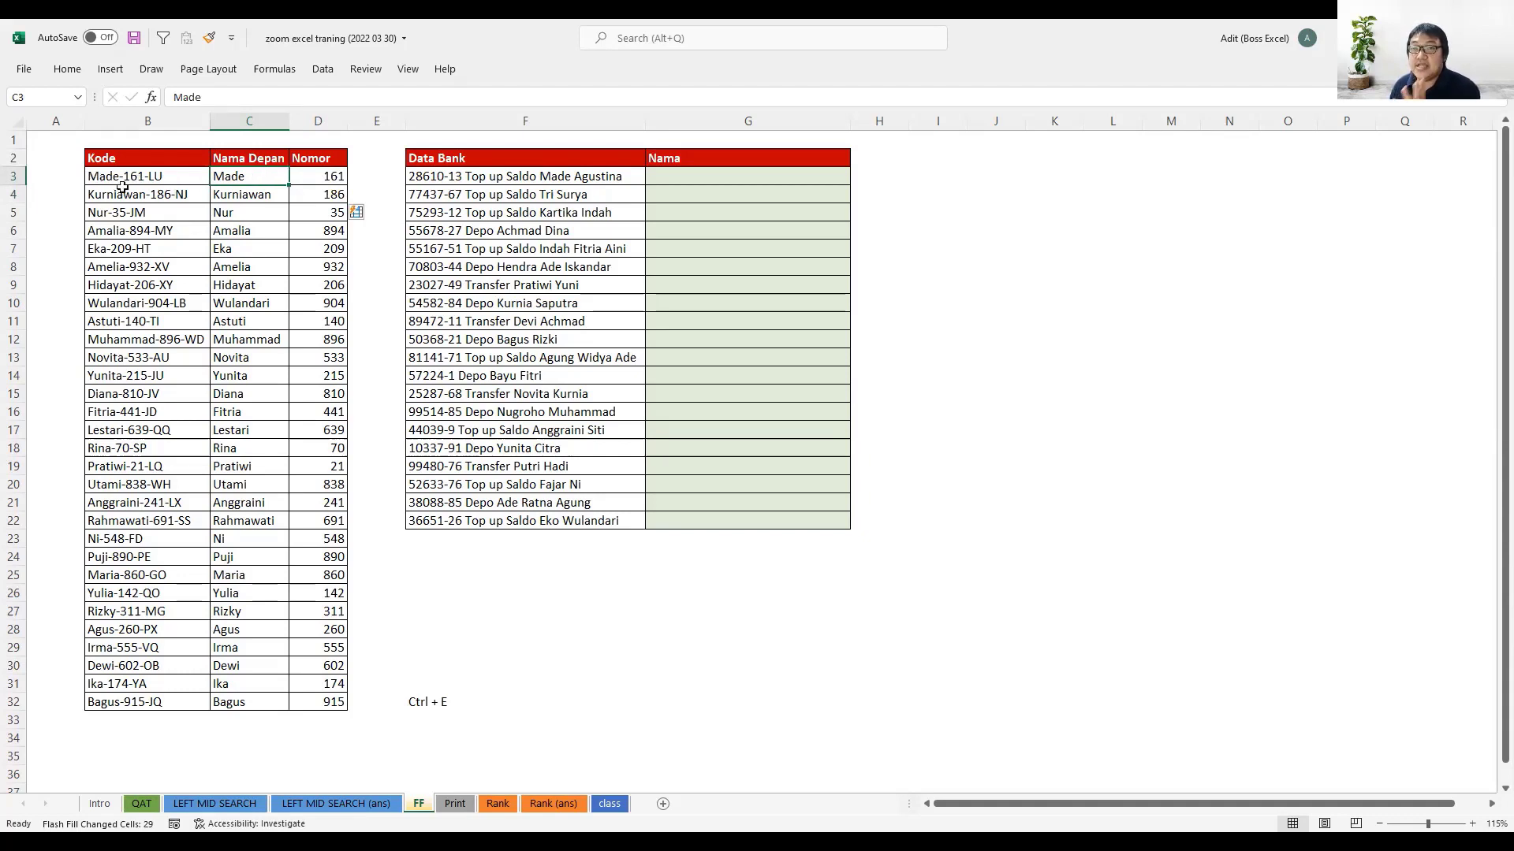
{"action": "left_click_drag", "start_coordinate": [239, 192], "coordinate": [254, 631]}
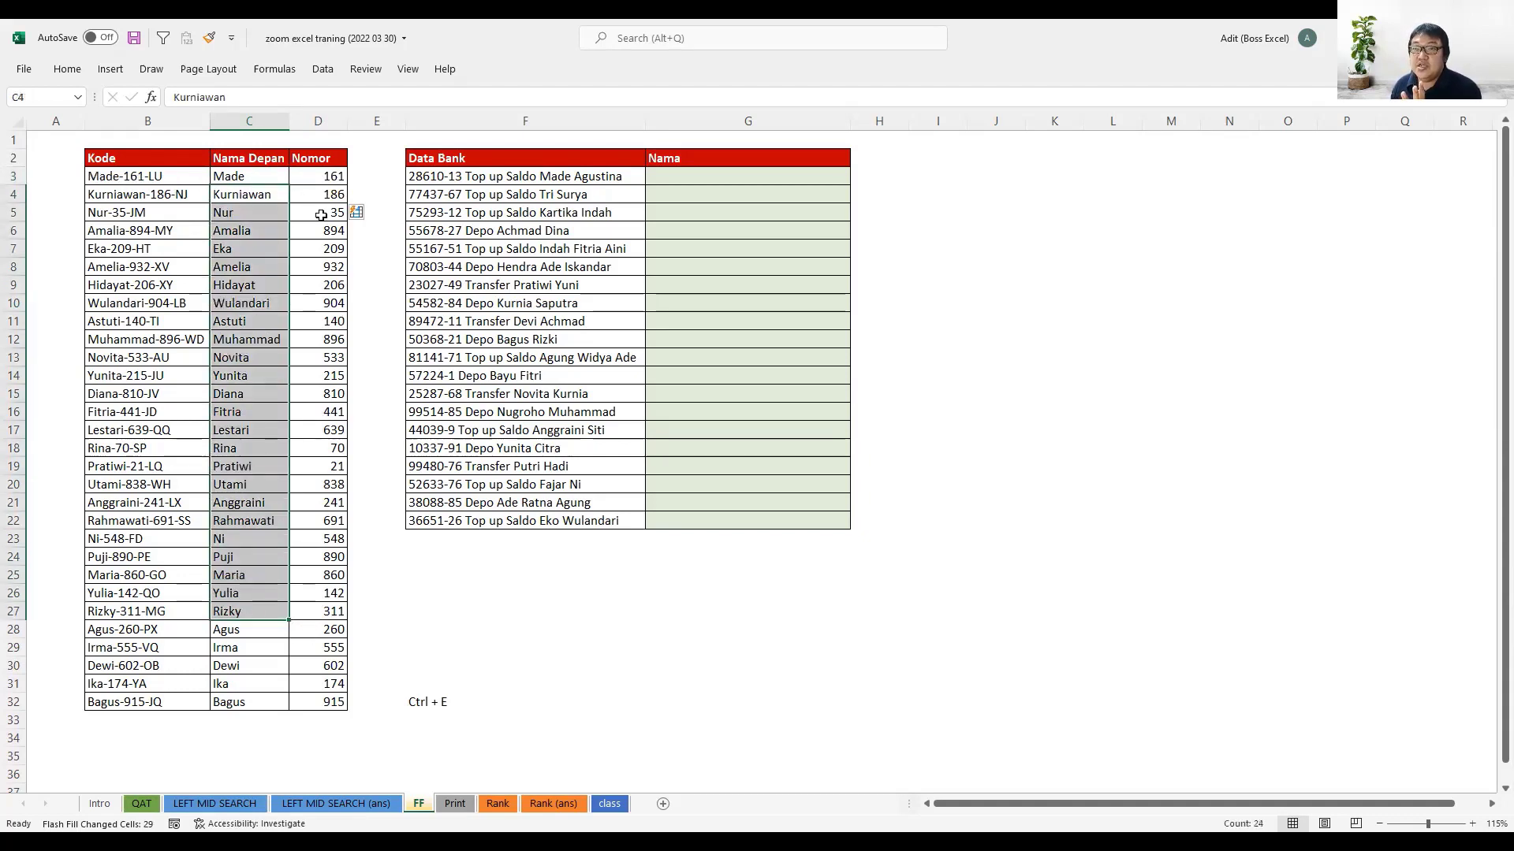
{"action": "left_click", "coordinate": [320, 179]}
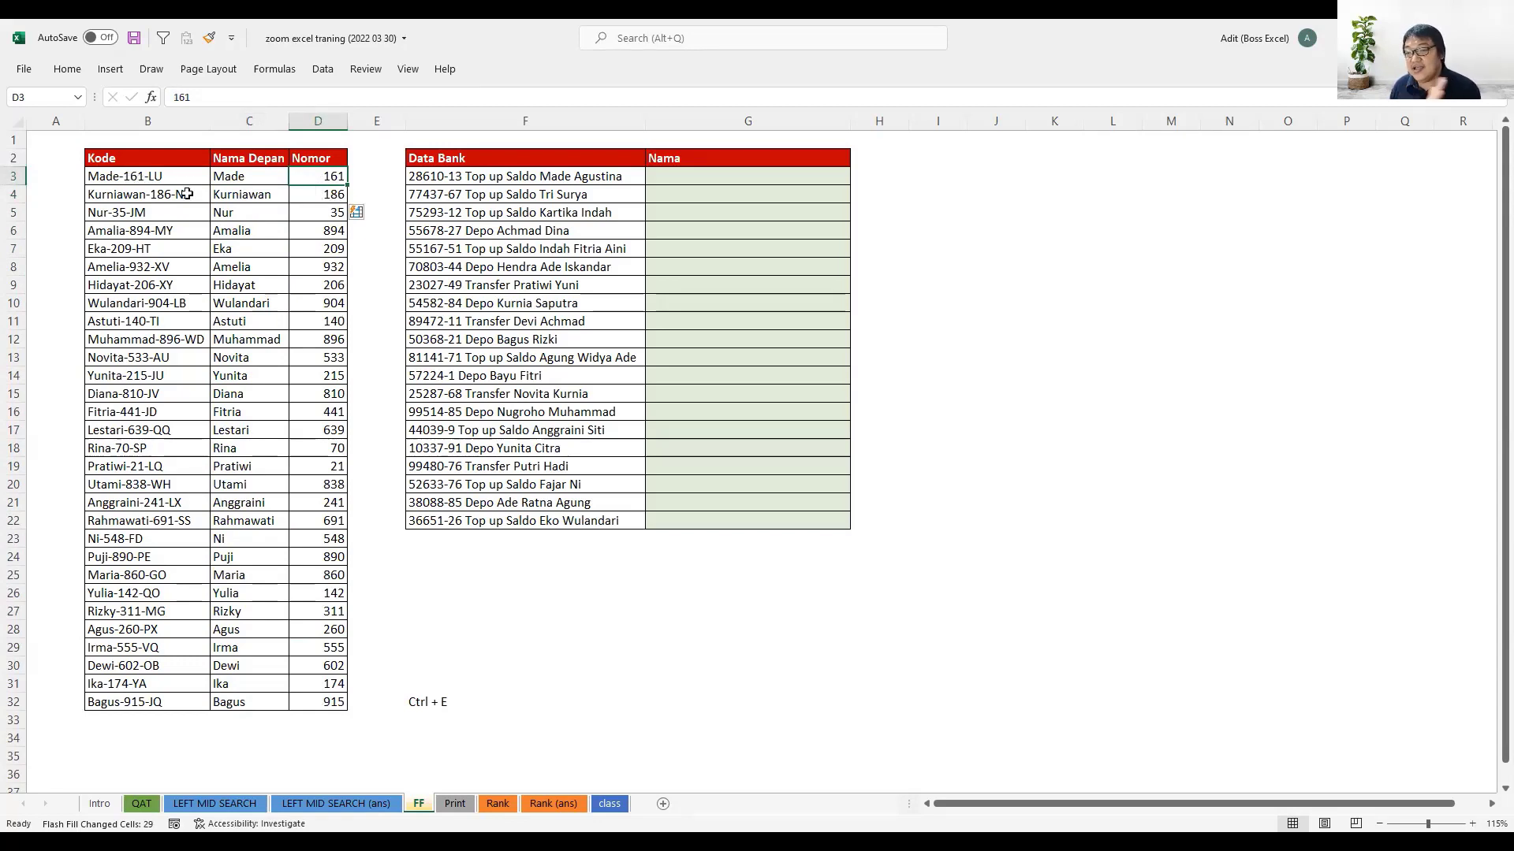
{"action": "left_click_drag", "start_coordinate": [331, 195], "coordinate": [335, 648]}
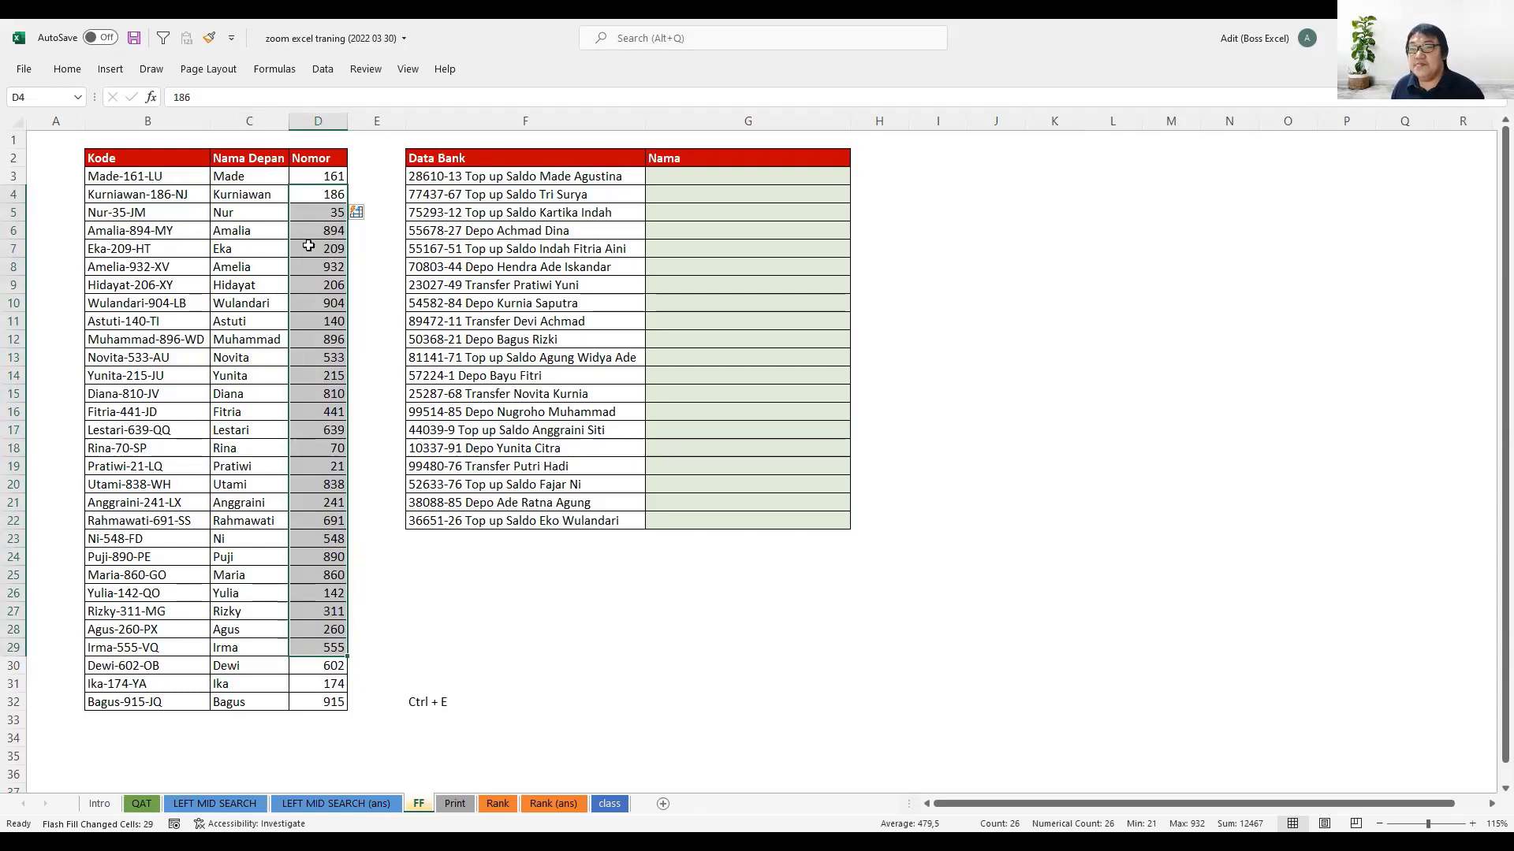
{"action": "left_click_drag", "start_coordinate": [327, 180], "coordinate": [335, 448]}
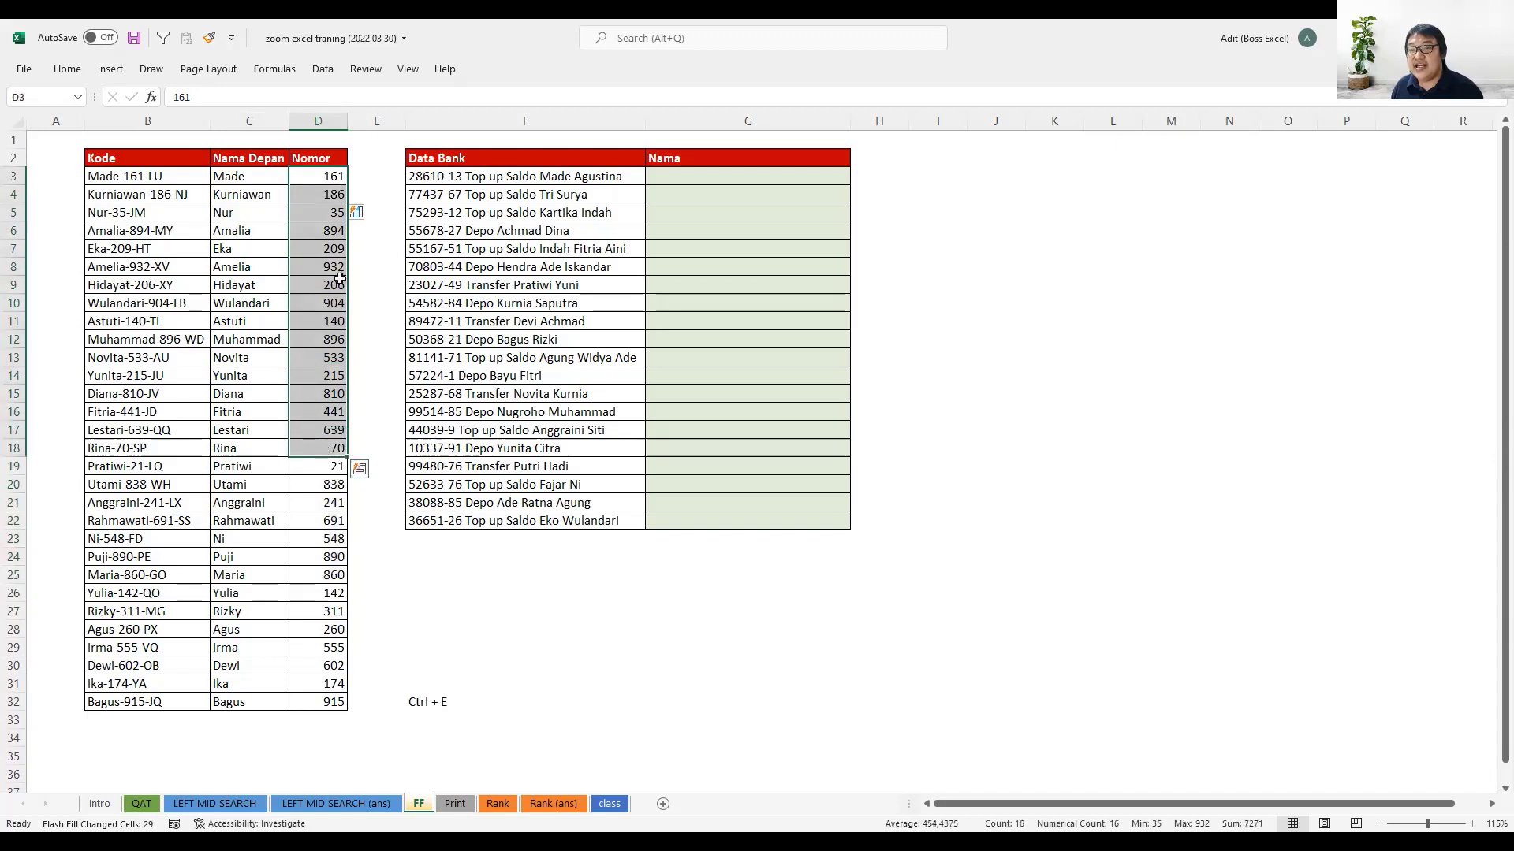
{"action": "left_click", "coordinate": [332, 175]}
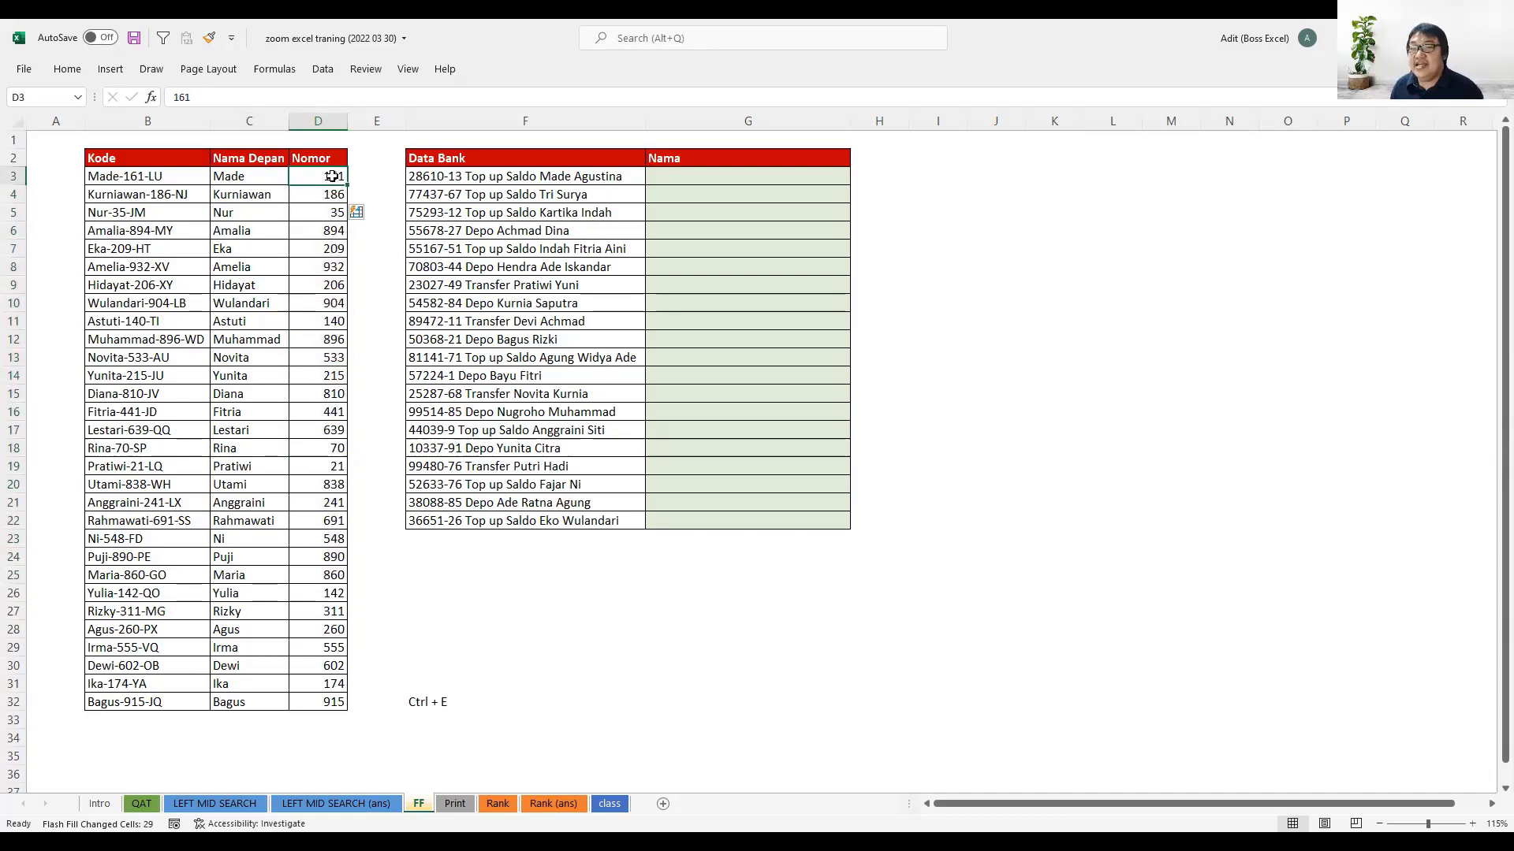
{"action": "left_click_drag", "start_coordinate": [335, 194], "coordinate": [341, 426]}
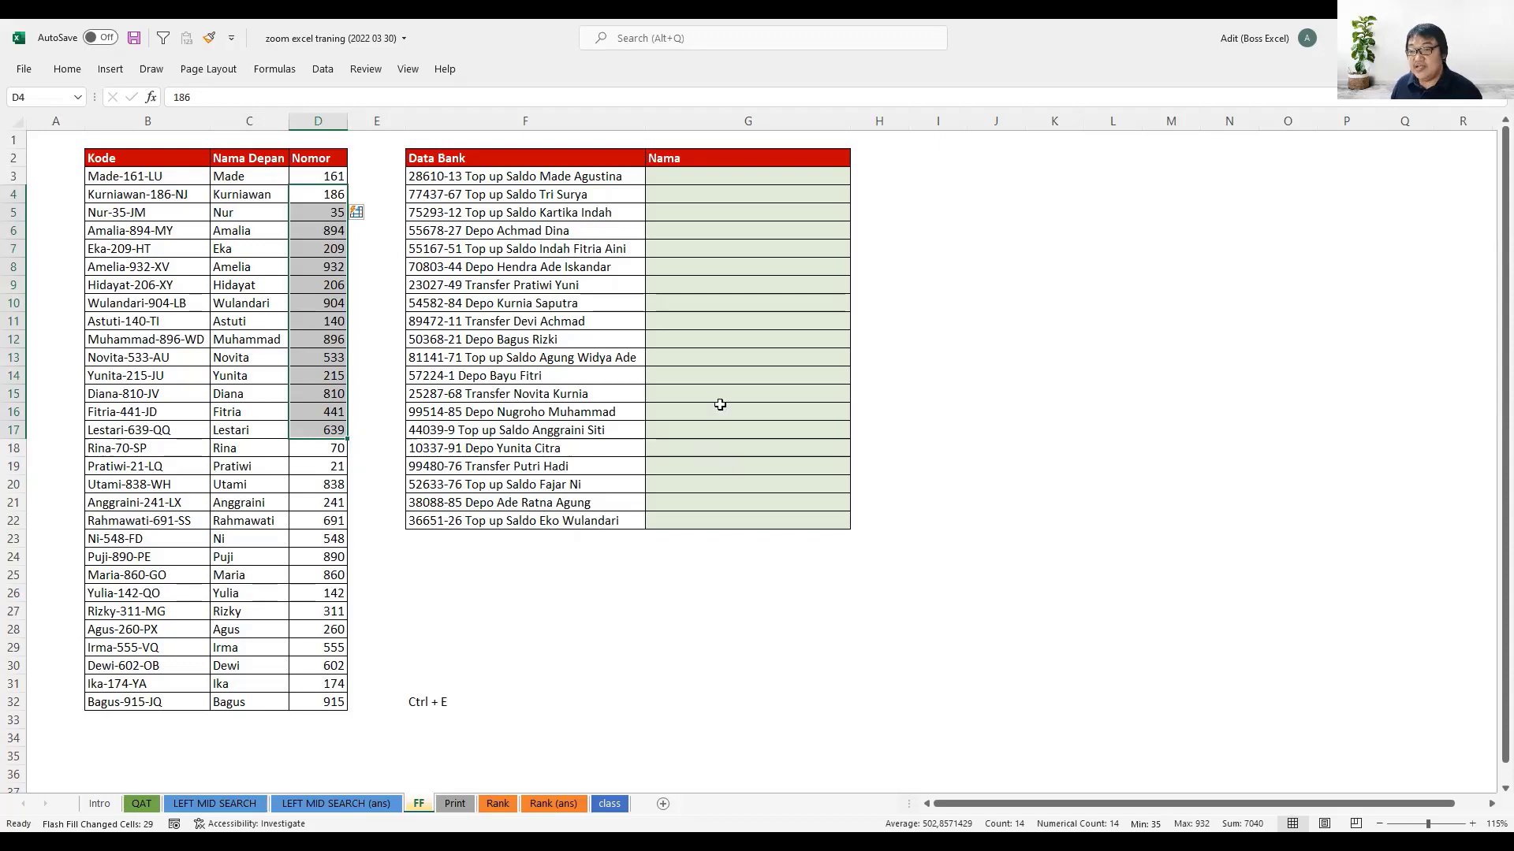
- Copy only the full name from the Data Bank entry in F3 into G3 as the Nama sample
{"action": "left_click", "coordinate": [657, 175]}
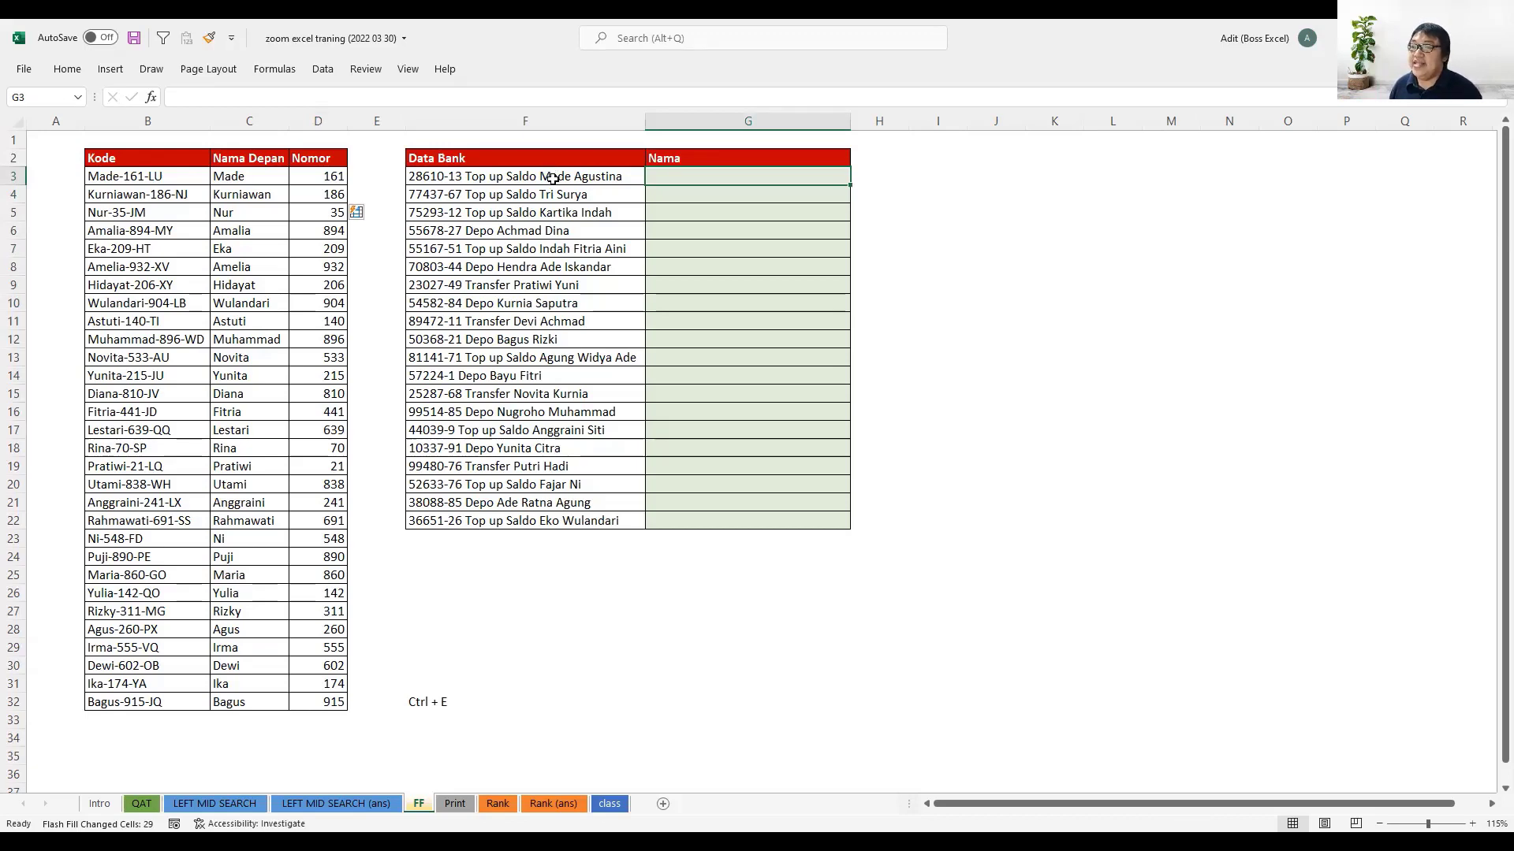
{"action": "left_click", "coordinate": [552, 178]}
{"action": "left_click_drag", "start_coordinate": [283, 96], "coordinate": [366, 96]}
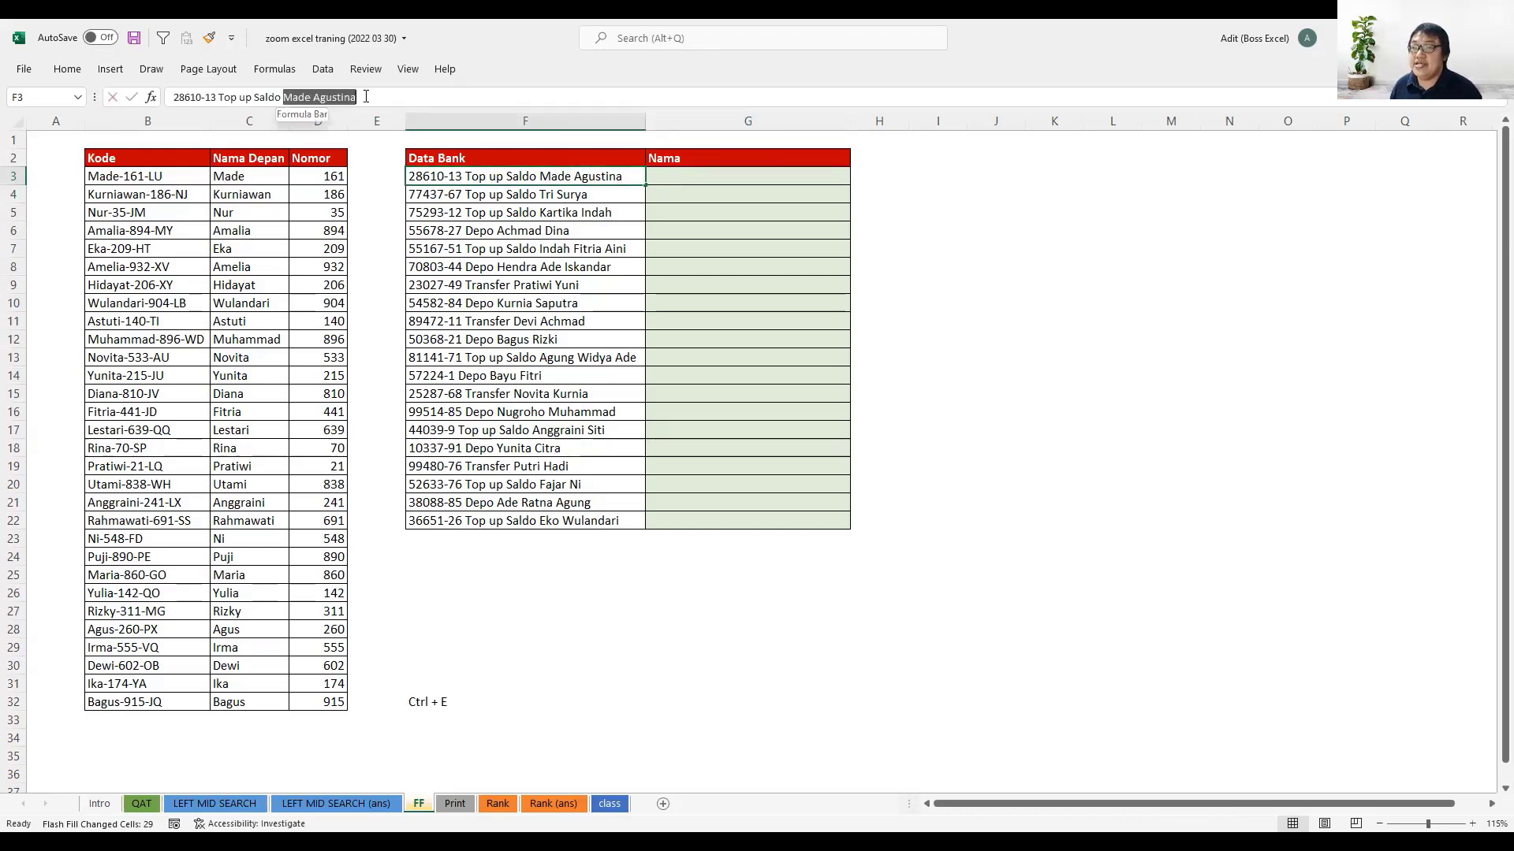
{"action": "key", "text": "ctrl+c"}
{"action": "left_click", "coordinate": [679, 178]}
{"action": "key", "text": "ctrl+v"}
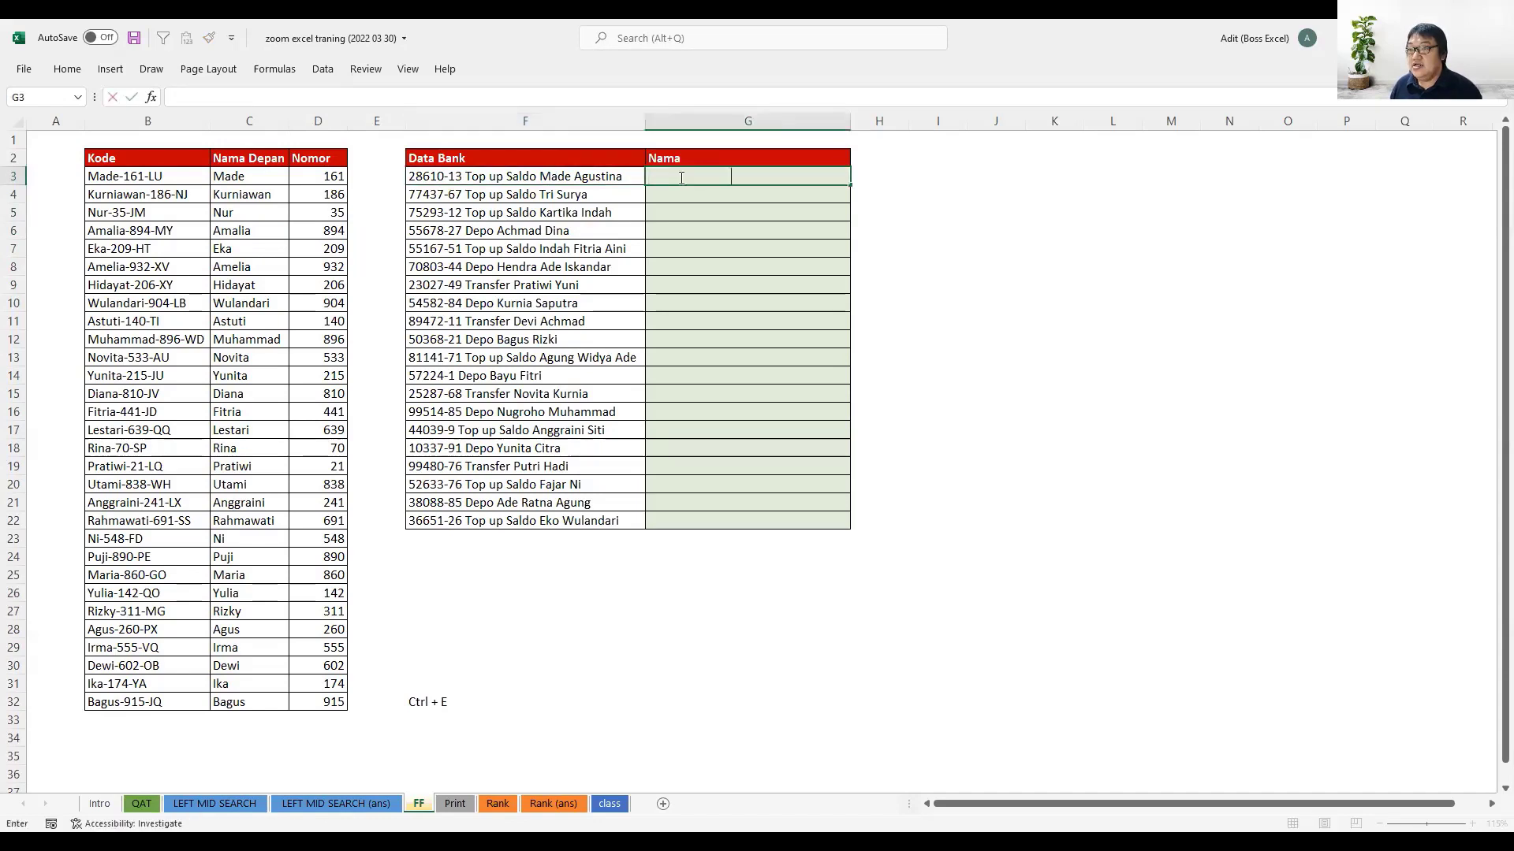
{"action": "key", "text": "Return"}
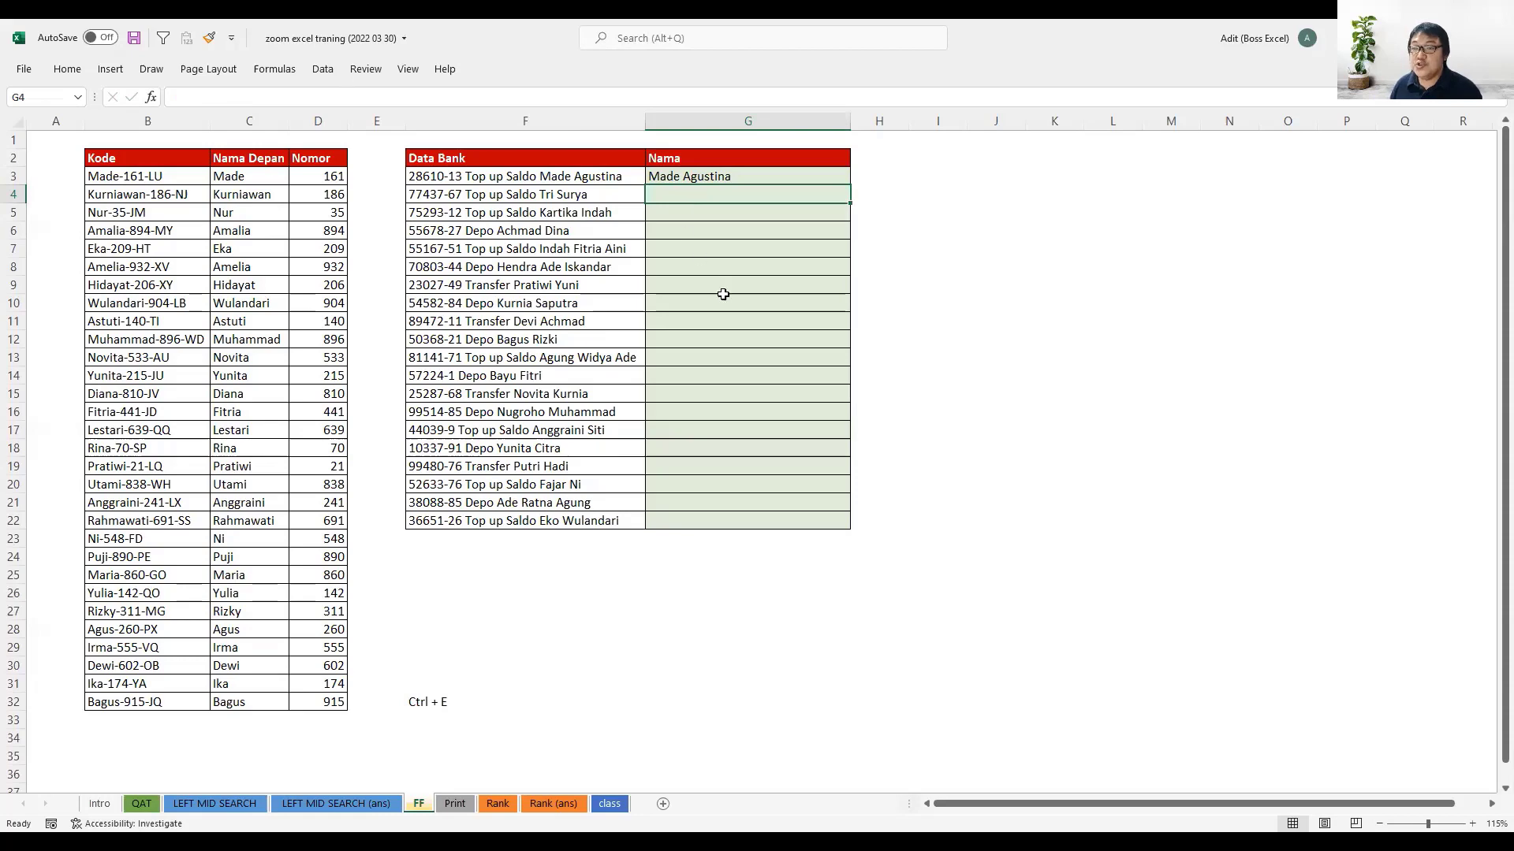
- Try to Flash Fill the Nama column from G4 using only the G3 sample, check the F7 row, and undo the fill
{"action": "scroll", "coordinate": [726, 299], "scroll_direction": "up", "scroll_amount": 2}
{"action": "scroll", "coordinate": [726, 299], "scroll_direction": "up", "scroll_amount": 1}
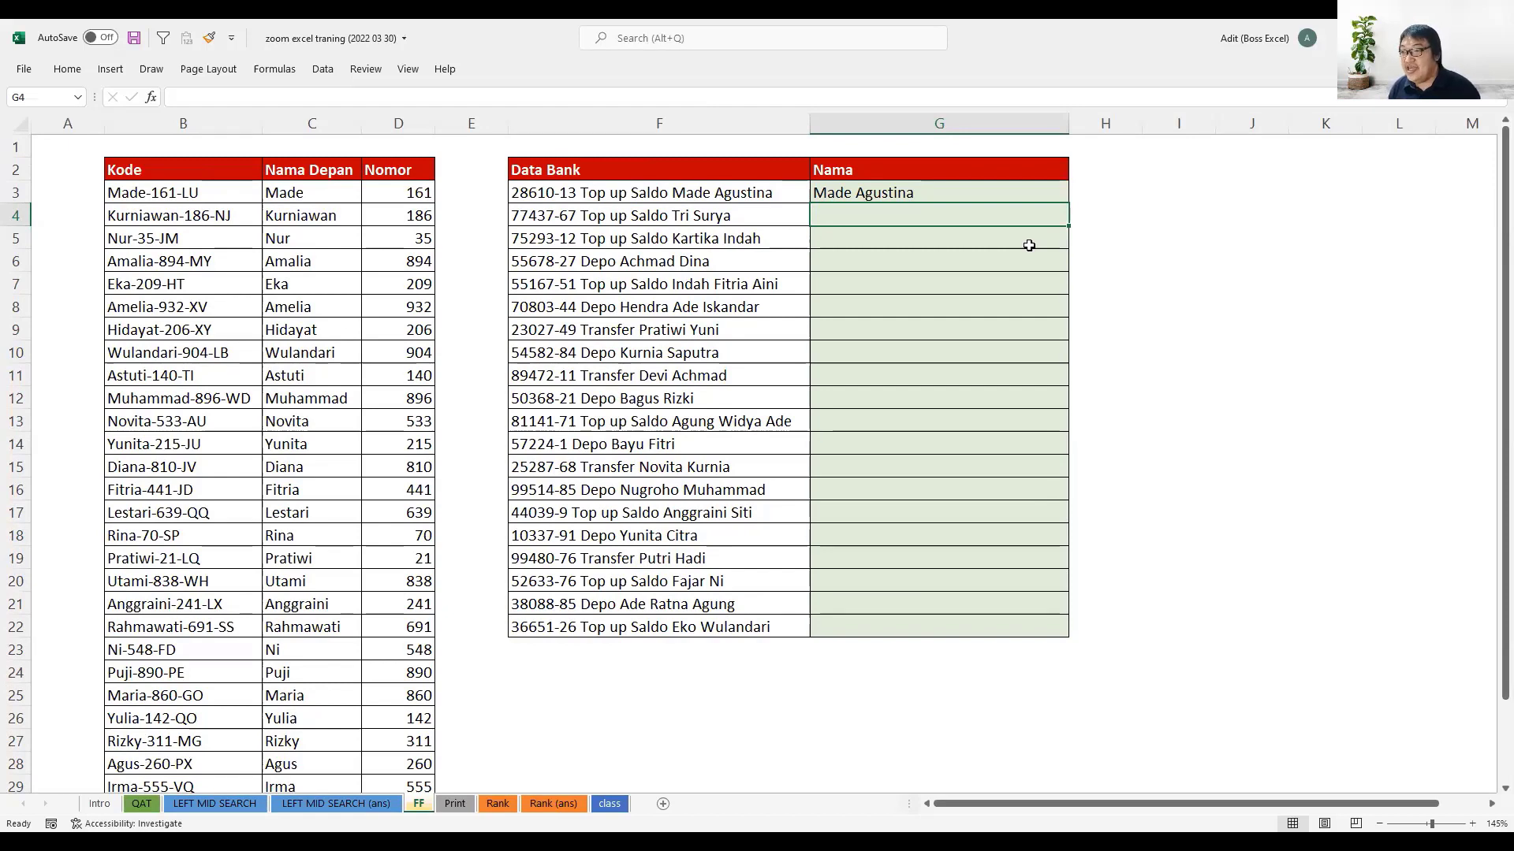
{"action": "key", "text": "ctrl+e"}
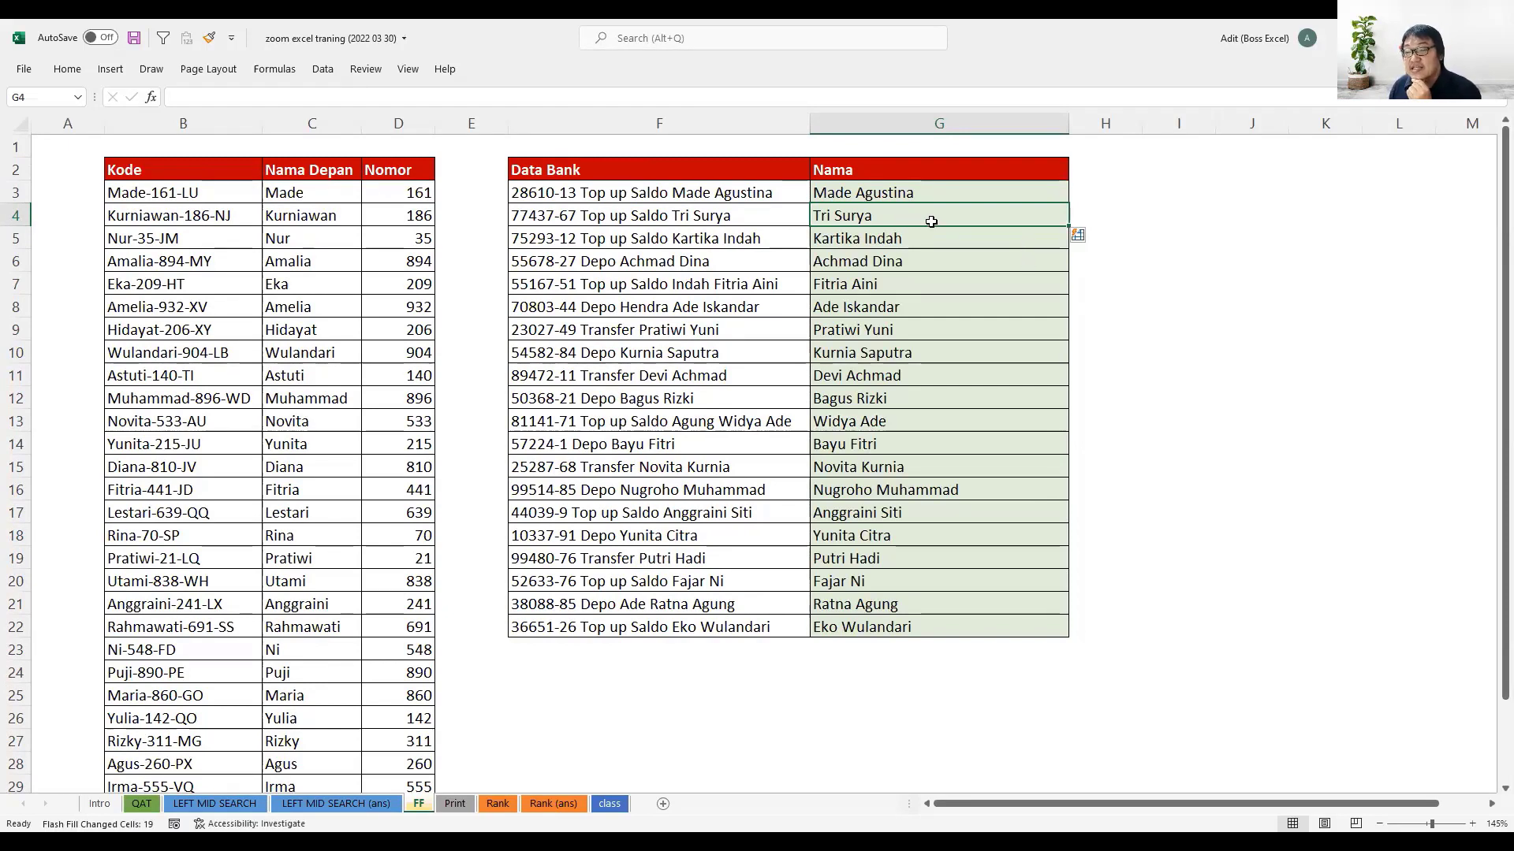
{"action": "left_click", "coordinate": [733, 282]}
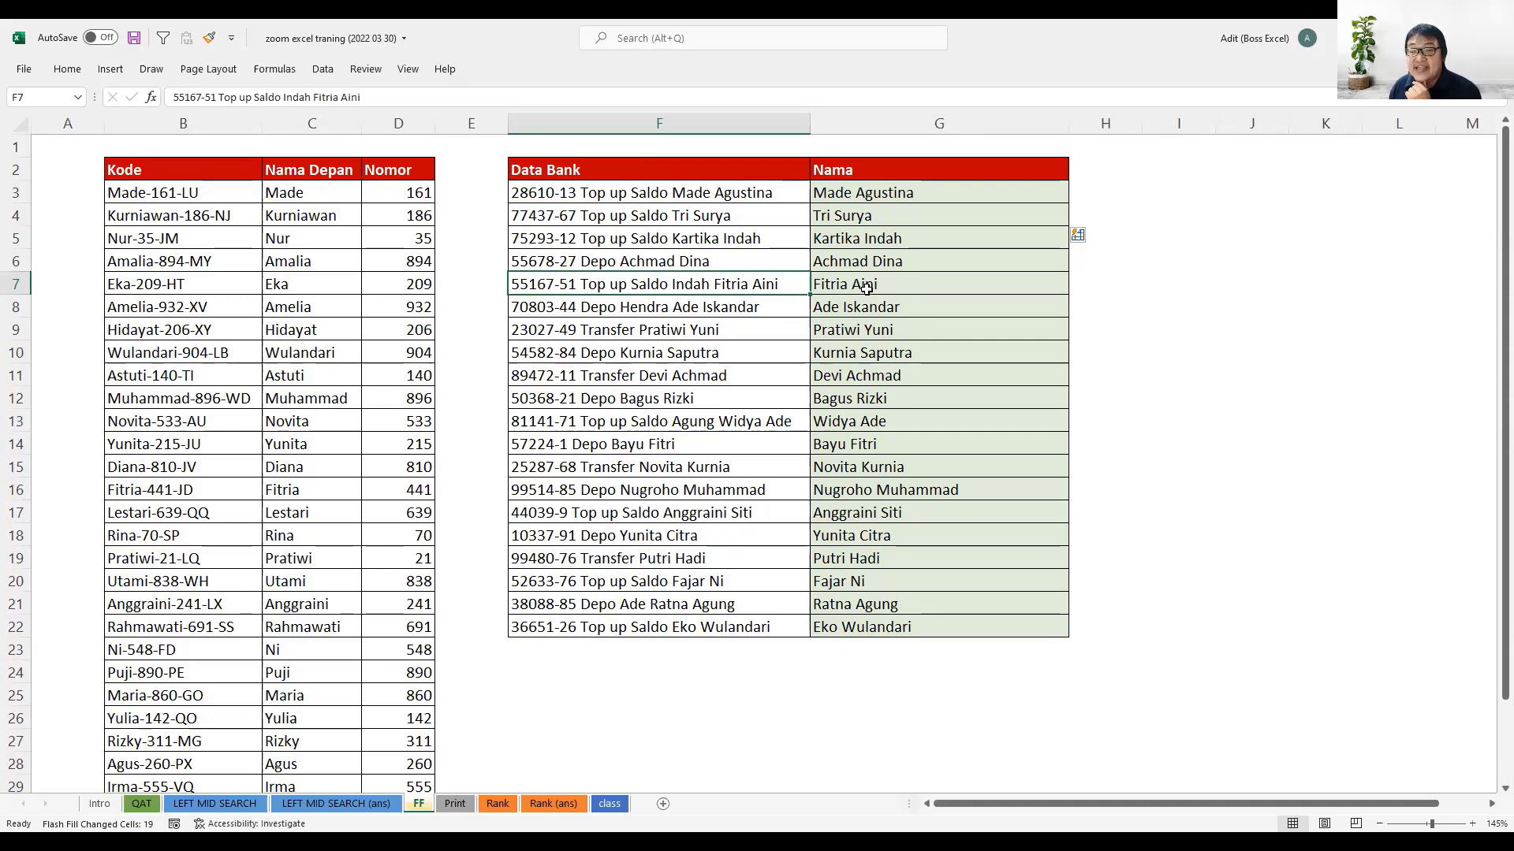
{"action": "left_click", "coordinate": [840, 196]}
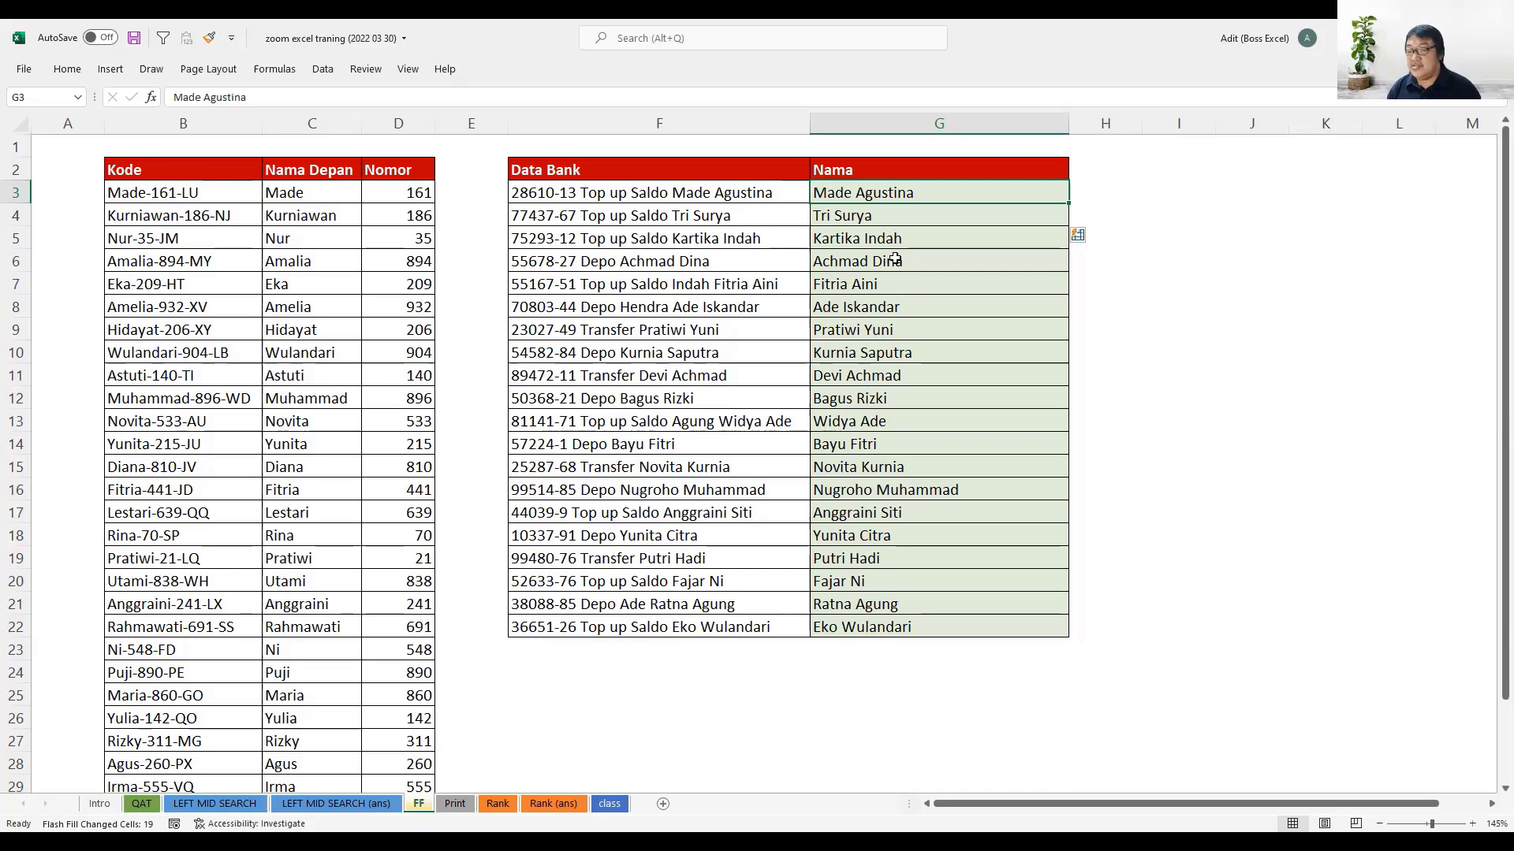
{"action": "key", "text": "ctrl+z"}
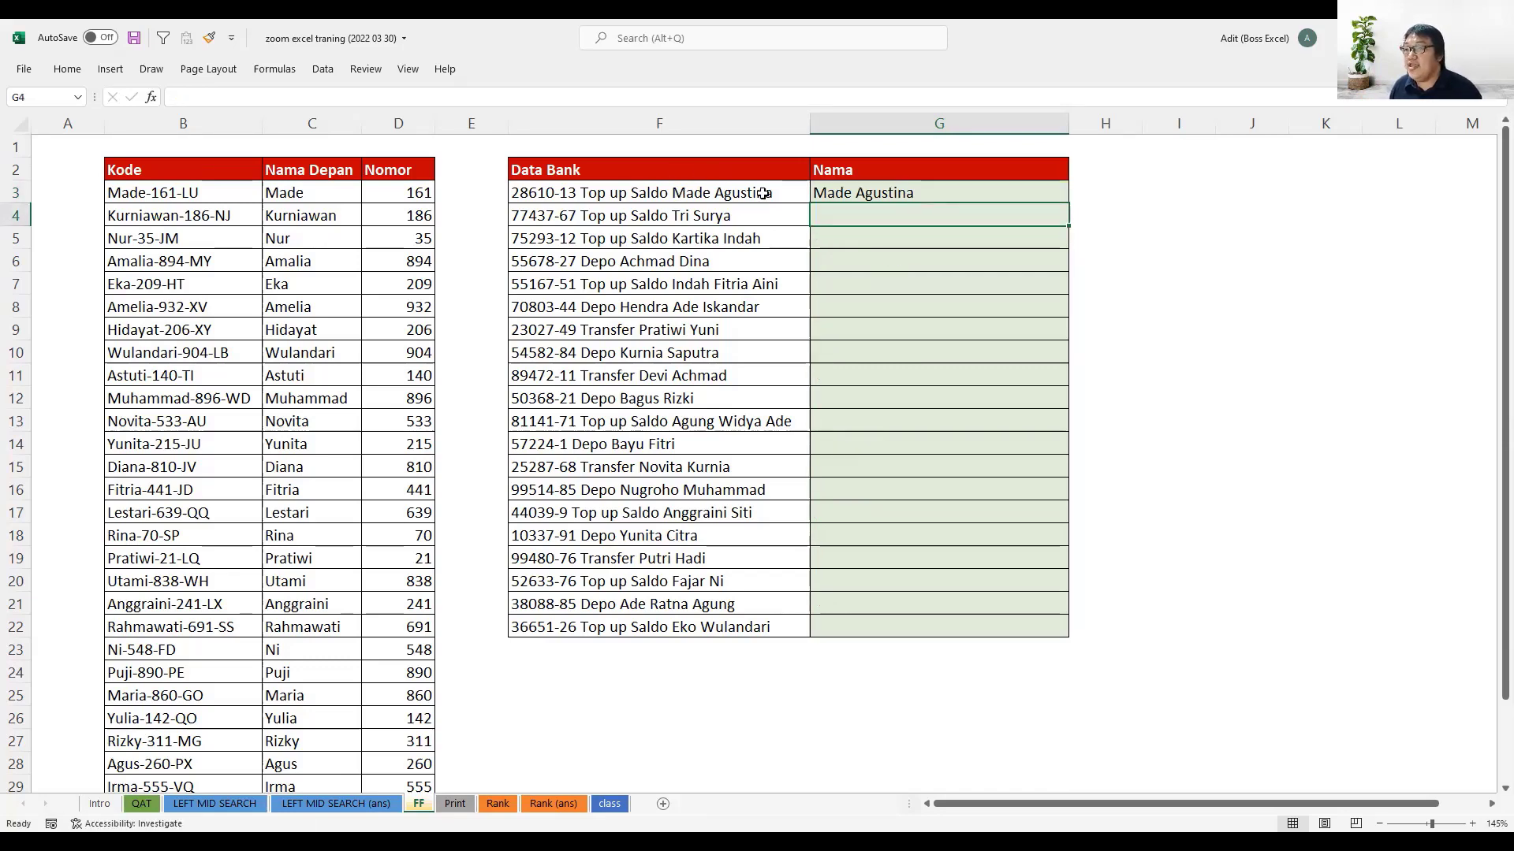
- Copy the full three-word name from the Data Bank entry in F7 into G7 as another sample
{"action": "left_click", "coordinate": [776, 282]}
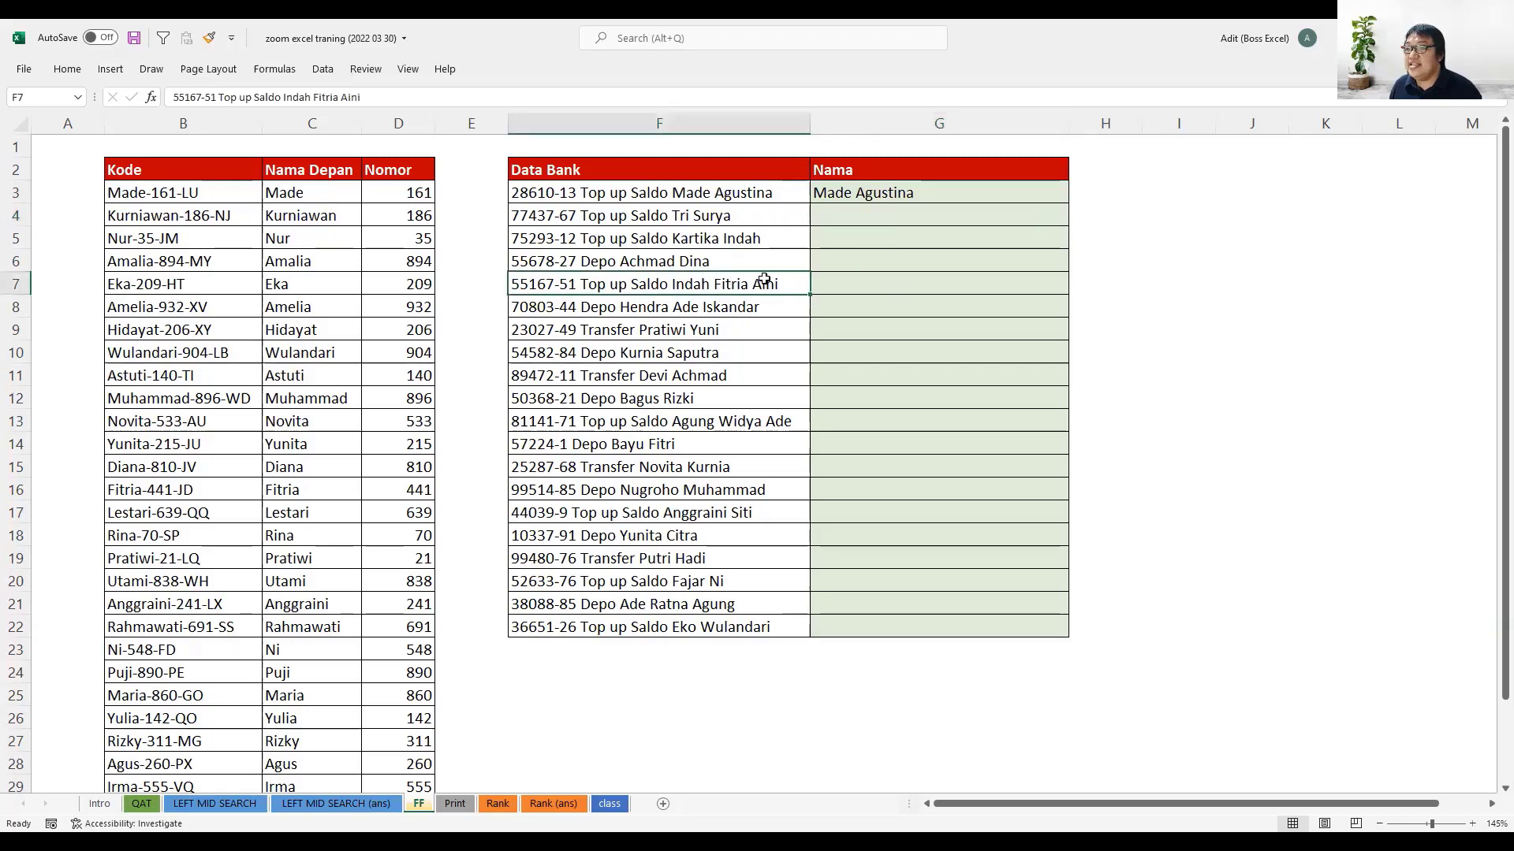
{"action": "left_click_drag", "start_coordinate": [283, 97], "coordinate": [341, 97]}
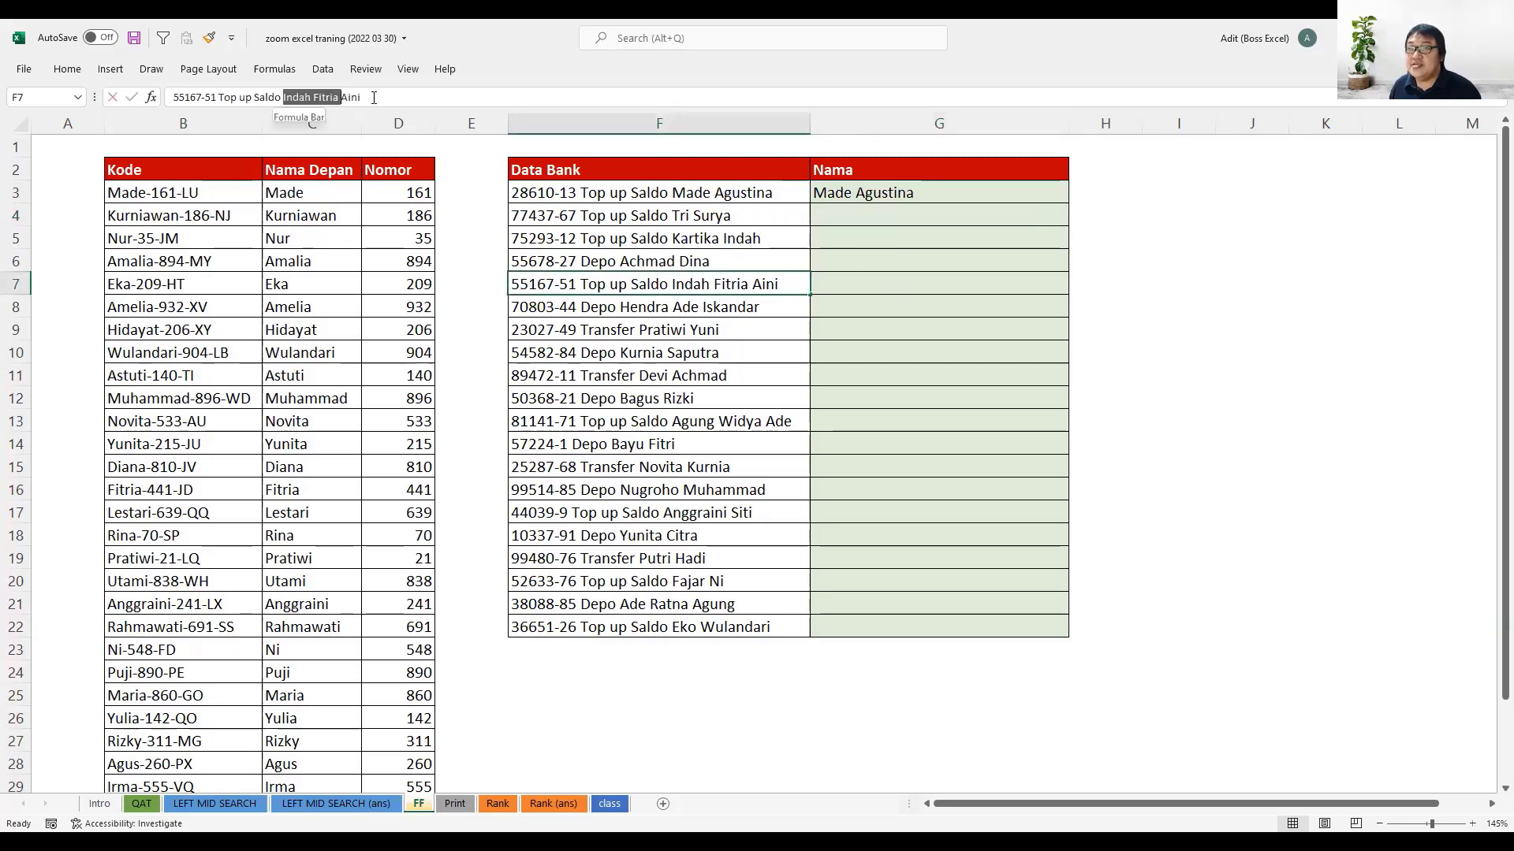
{"action": "double_click", "coordinate": [900, 286]}
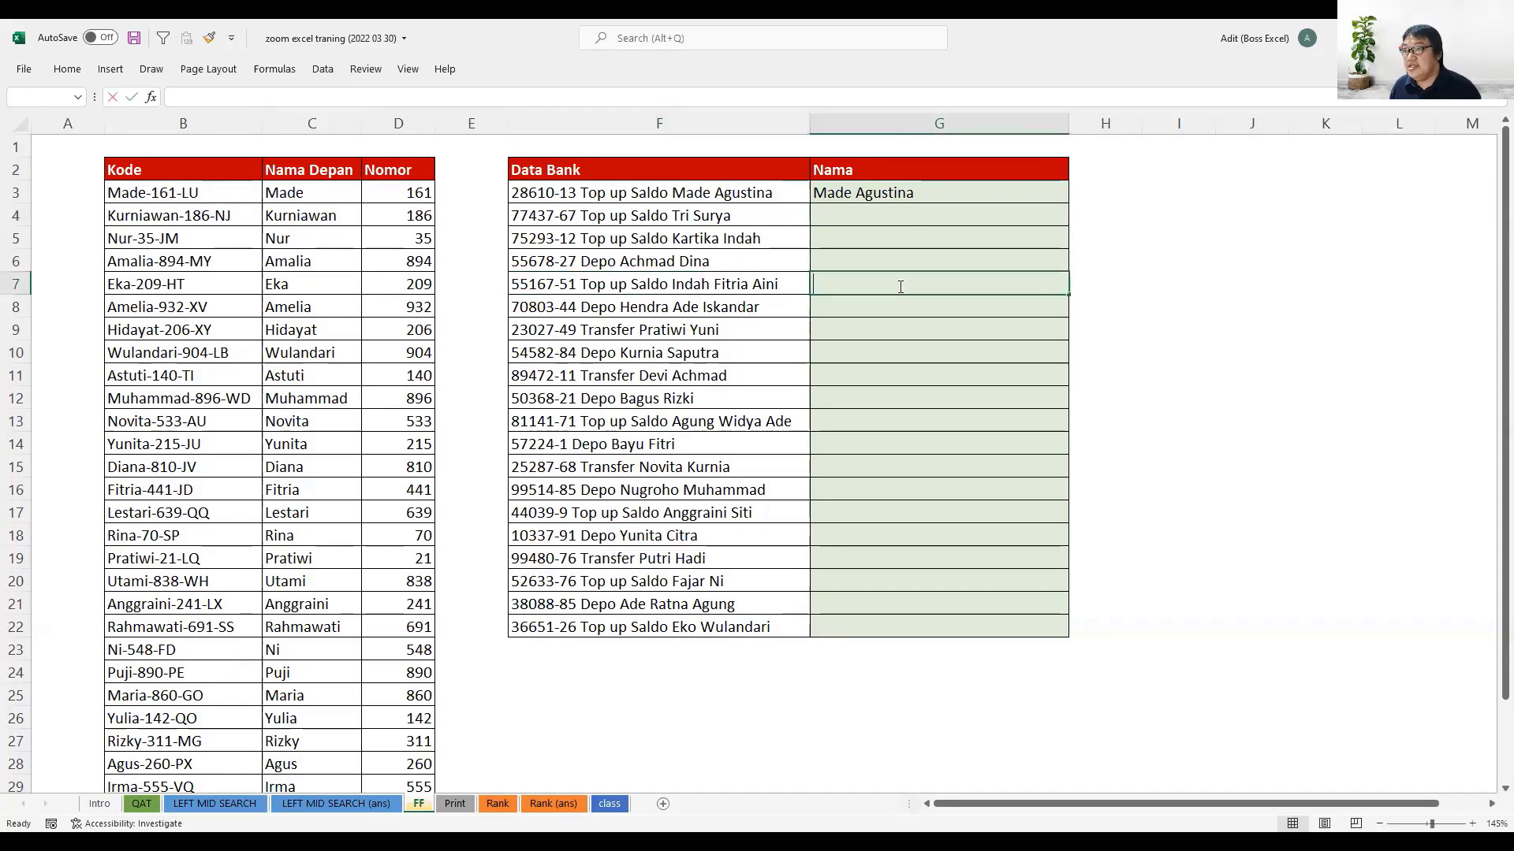
{"action": "key", "text": "ctrl+v"}
{"action": "key", "text": "Return"}
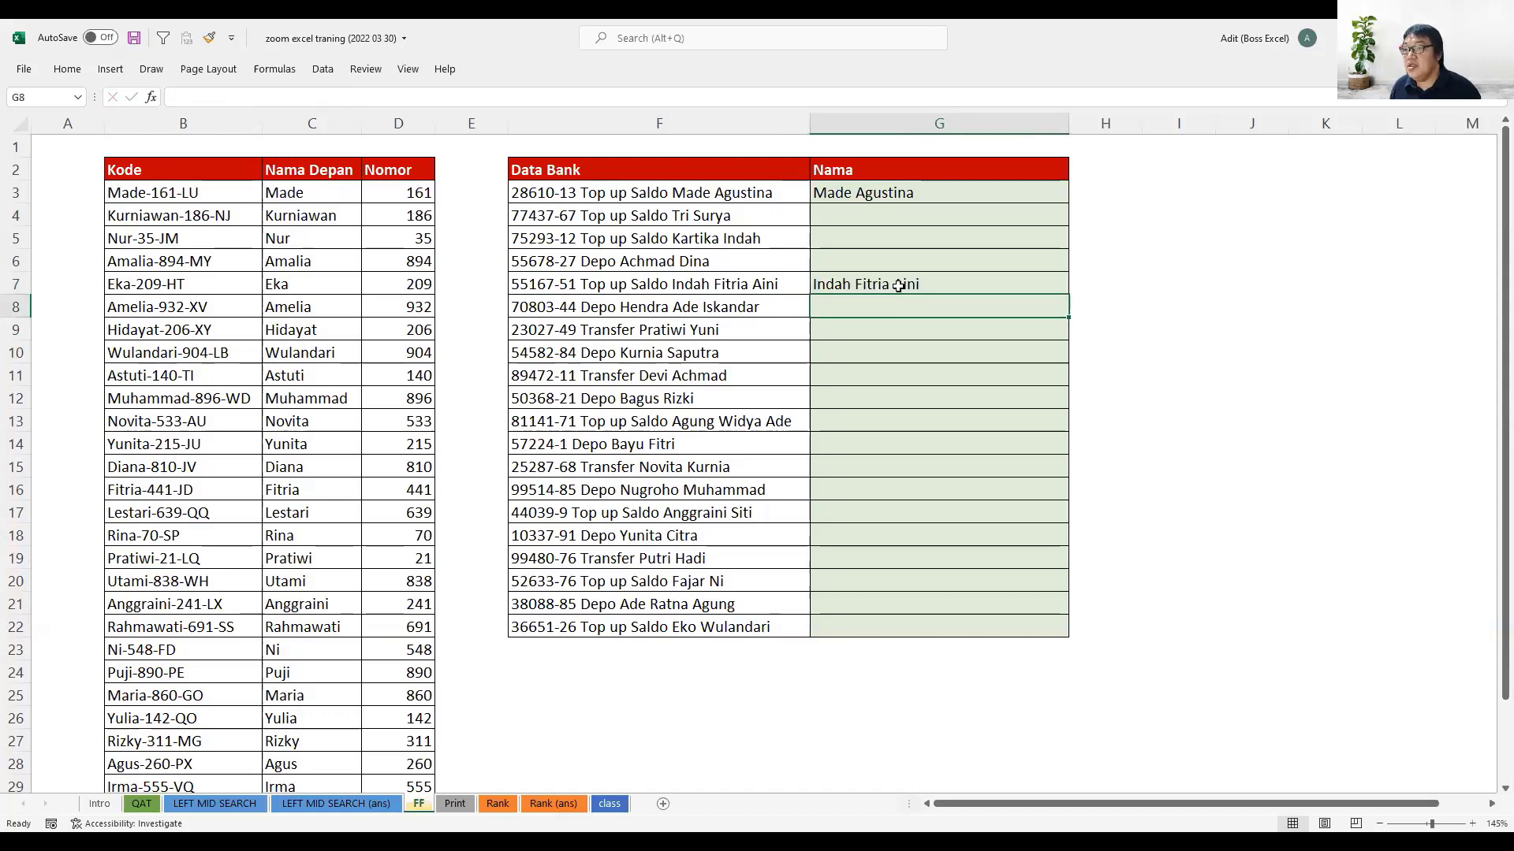
- Copy the full name following Depo in F8 into G8 as a further sample
{"action": "left_click", "coordinate": [592, 307]}
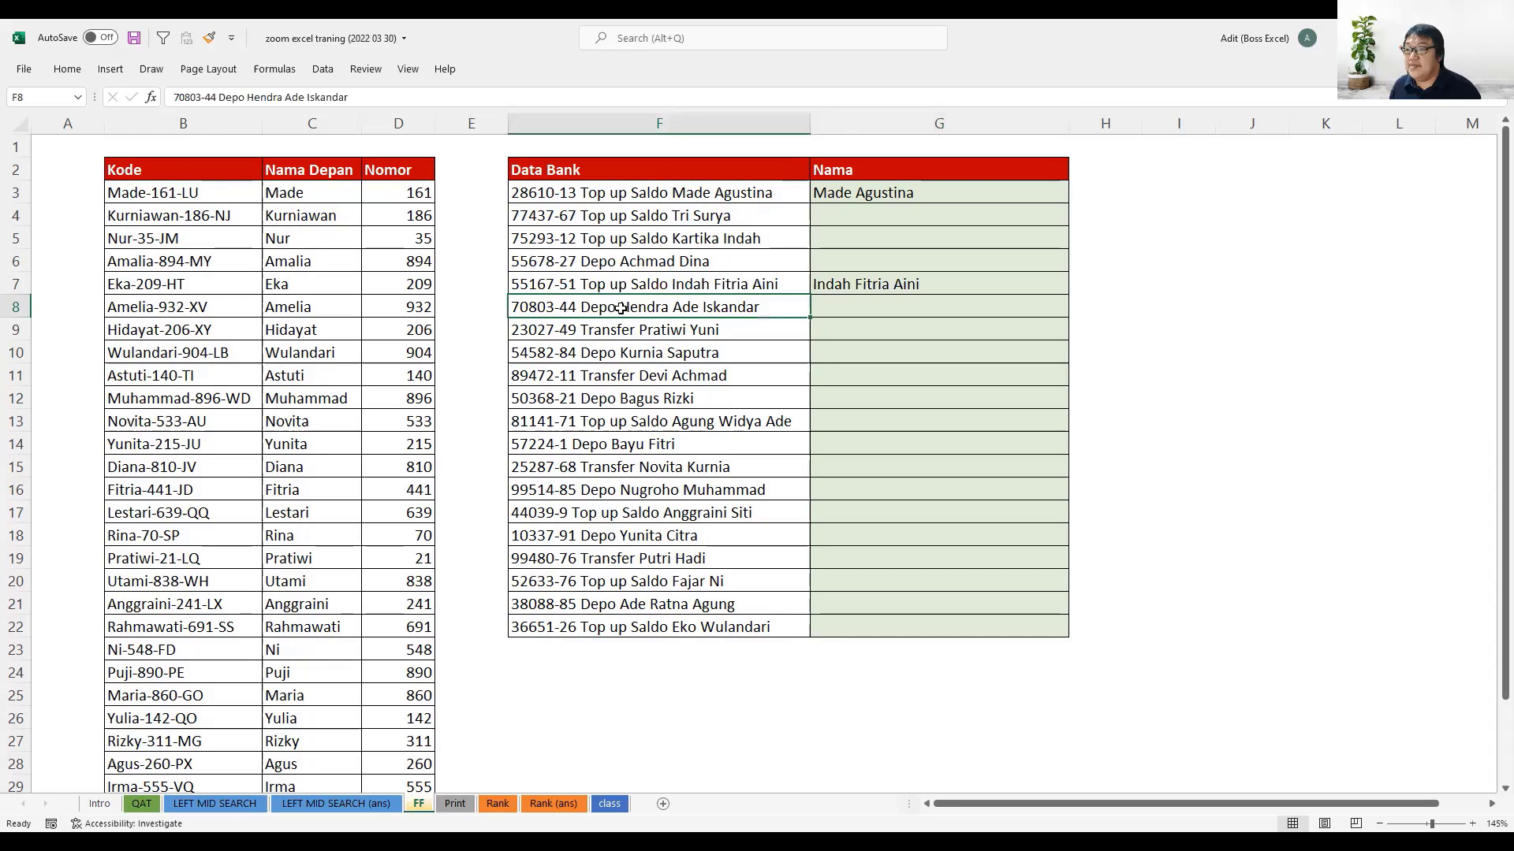
{"action": "double_click", "coordinate": [621, 307]}
{"action": "left_click", "coordinate": [758, 307], "text": "shift"}
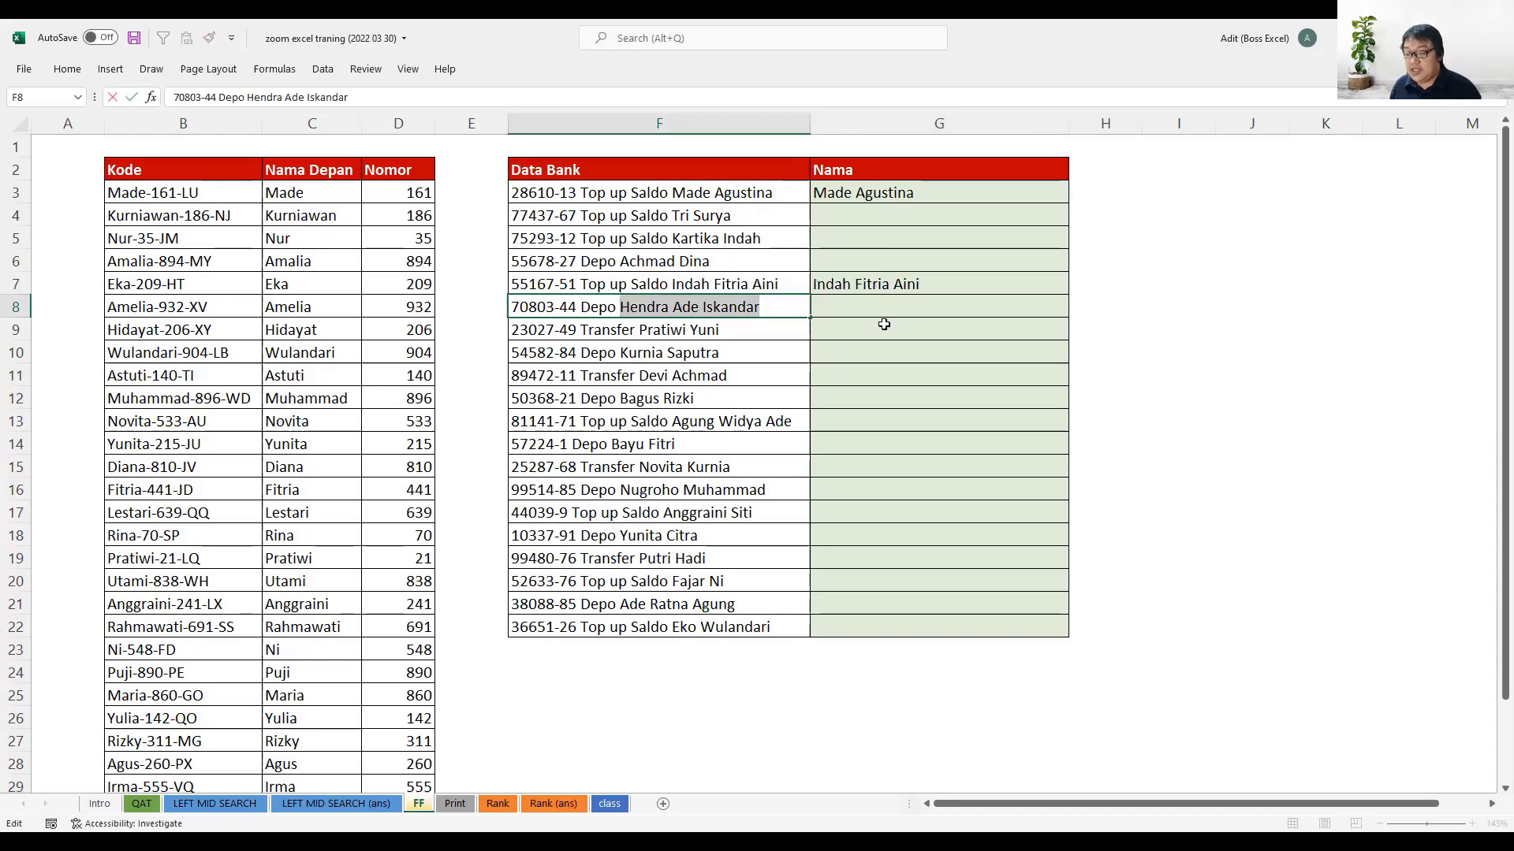
{"action": "left_click", "coordinate": [909, 303]}
{"action": "key", "text": "ctrl+v"}
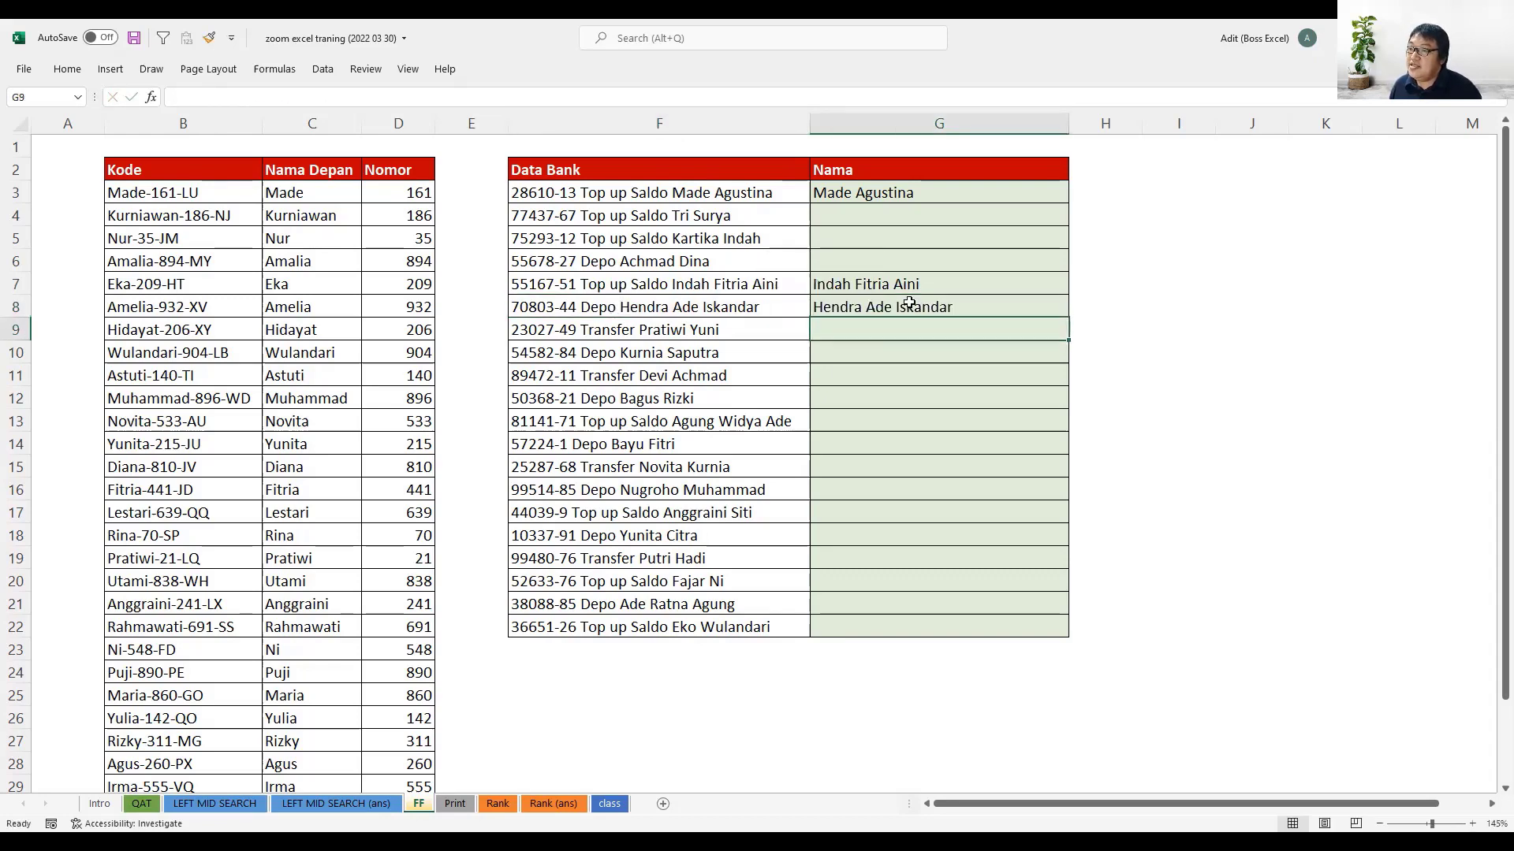
{"action": "left_click_drag", "start_coordinate": [851, 304], "coordinate": [697, 311]}
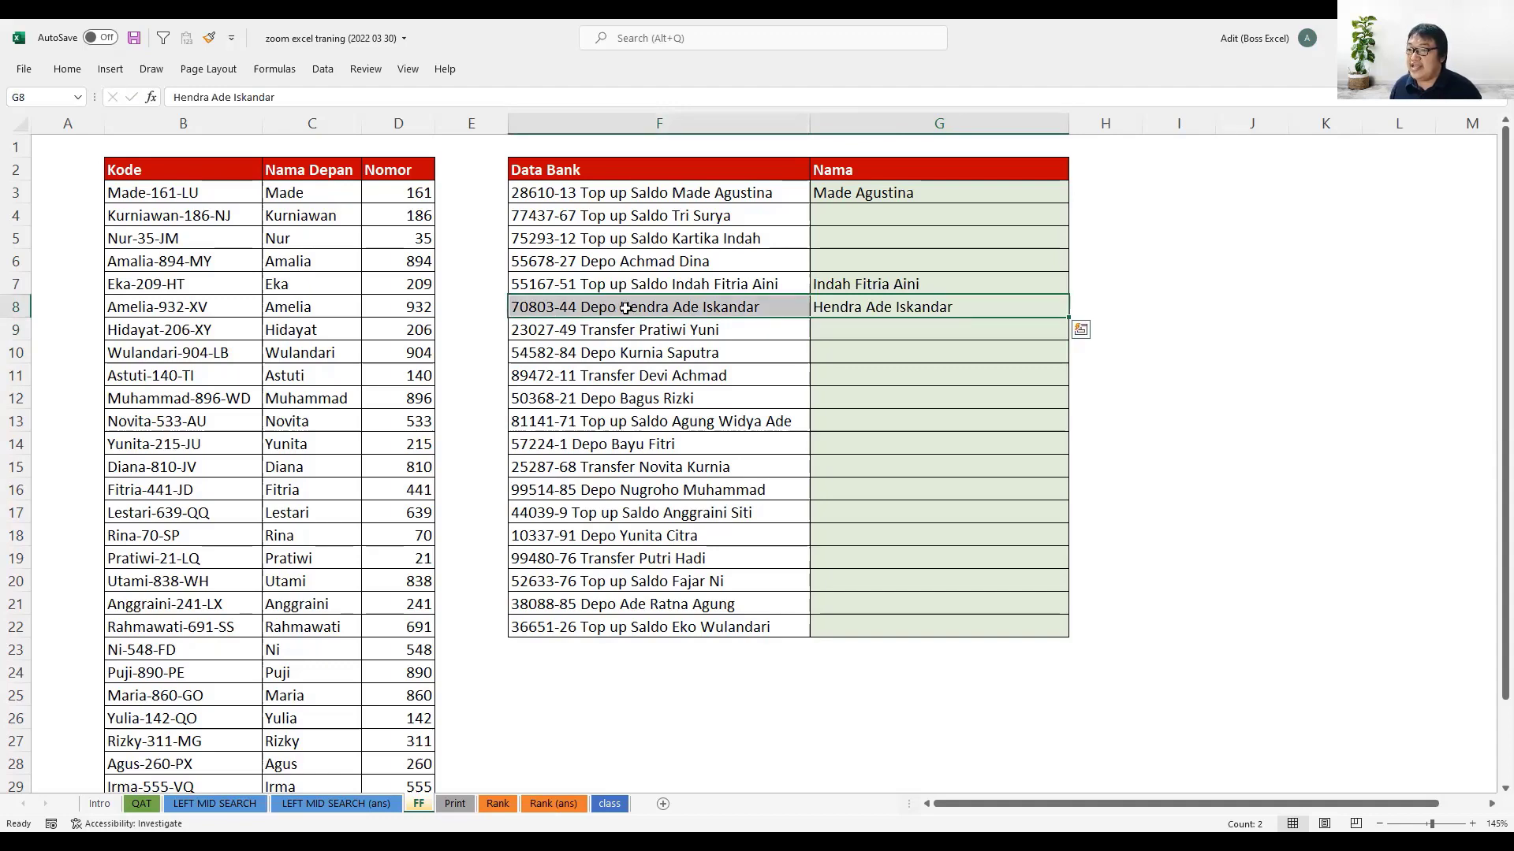
- Copy the full name following Transfer in F9 into G9 as a further sample
{"action": "double_click", "coordinate": [637, 330]}
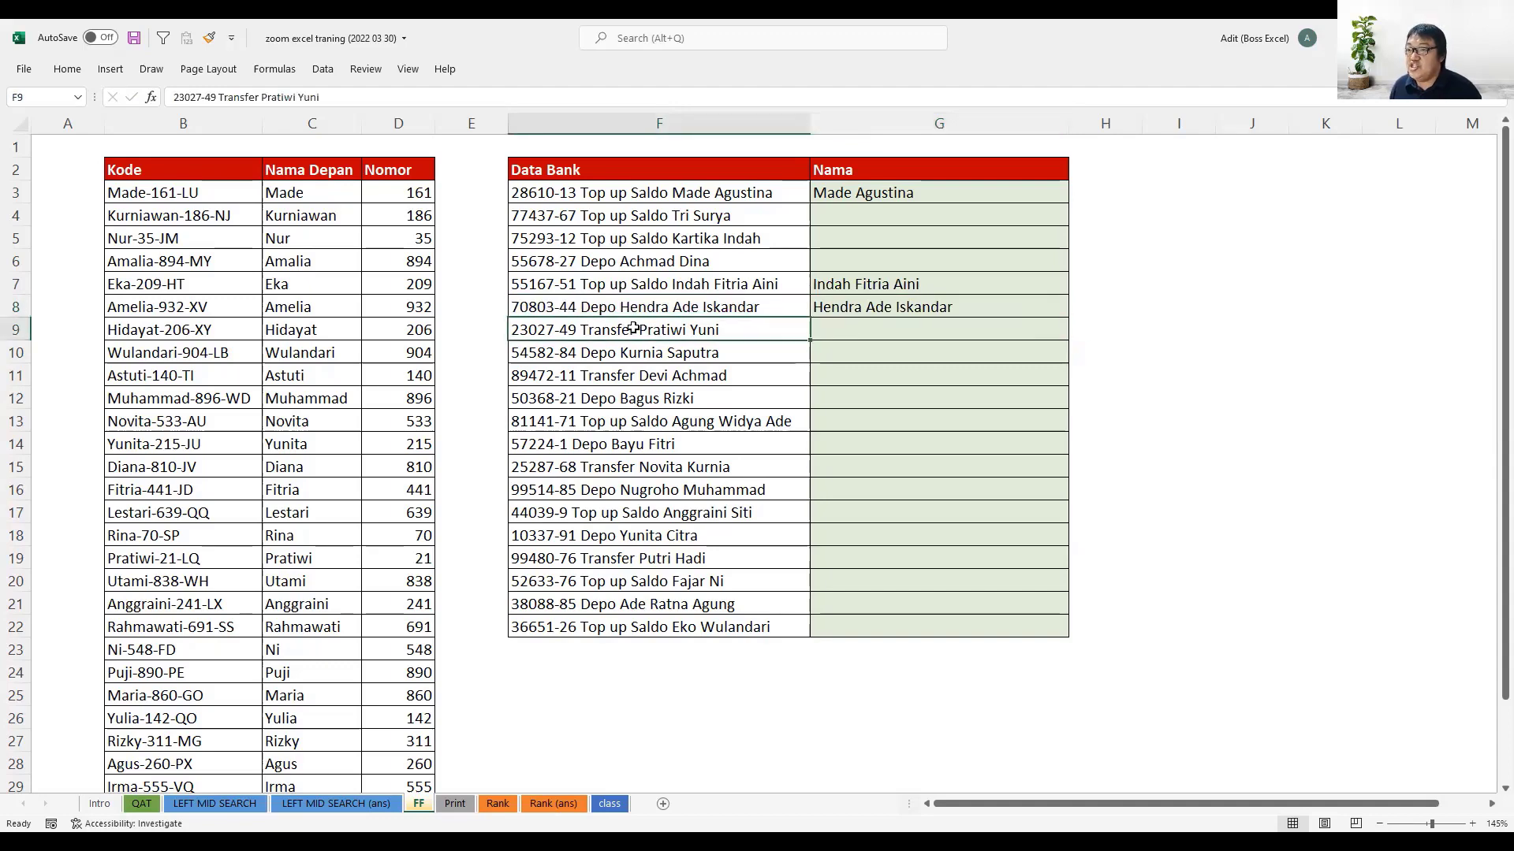
{"action": "left_click", "coordinate": [725, 333], "text": "shift"}
{"action": "double_click", "coordinate": [872, 331]}
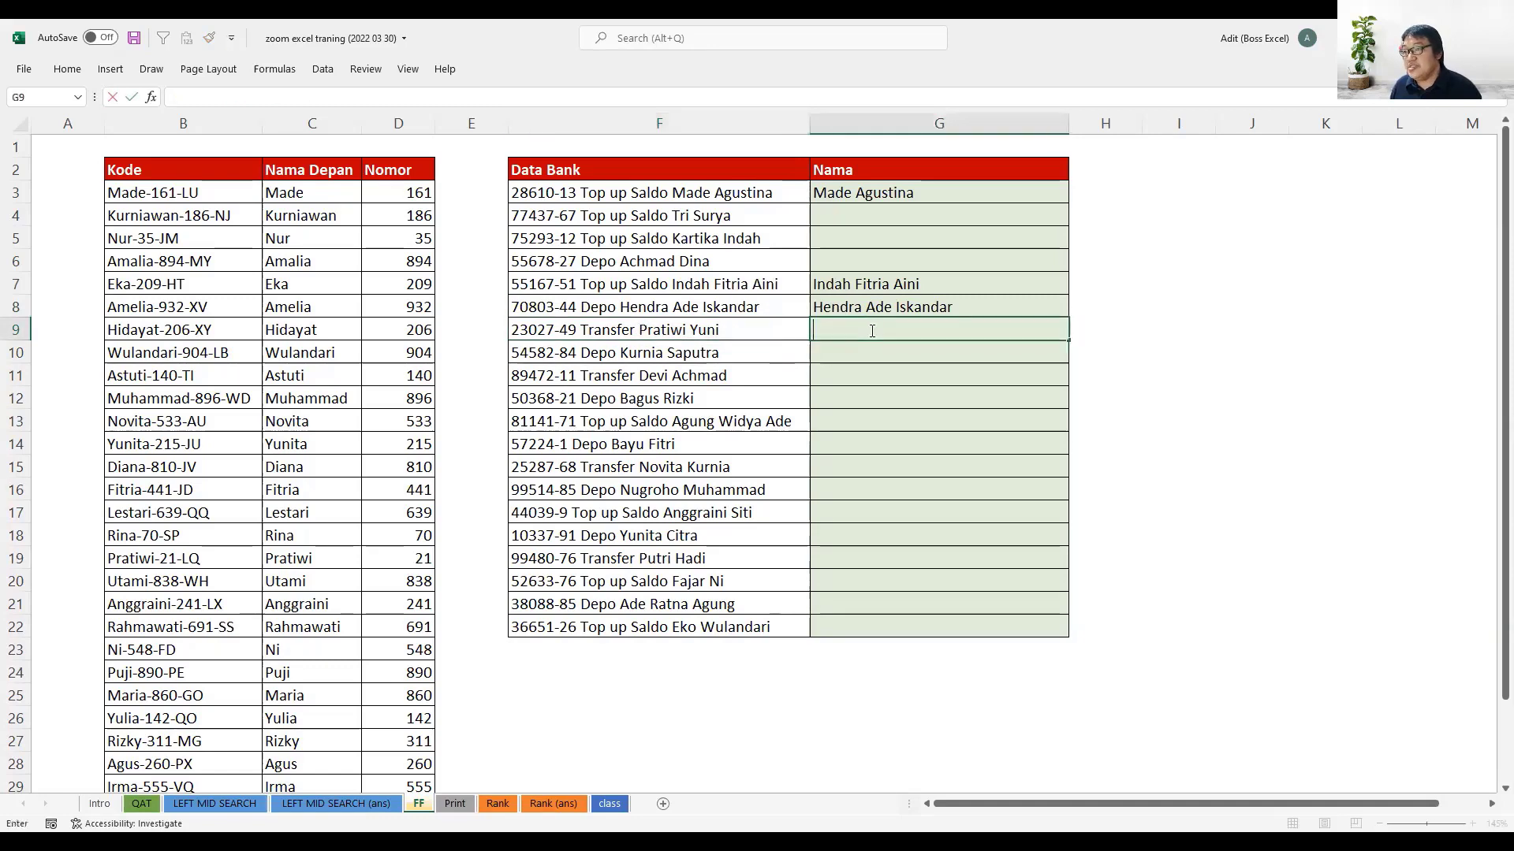
{"action": "key", "text": "ctrl+v"}
{"action": "key", "text": "Return"}
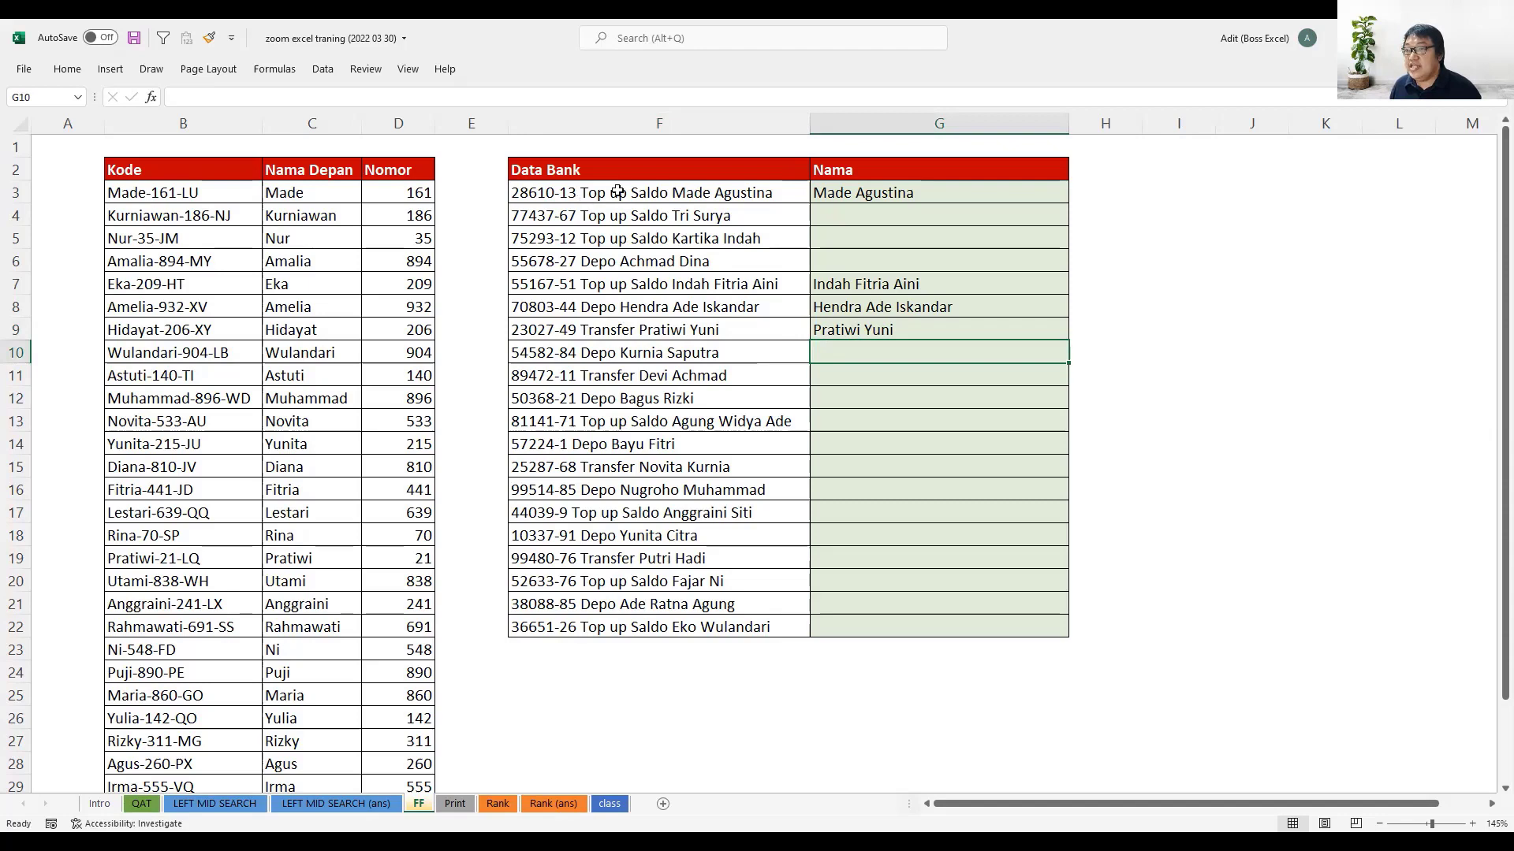
- Copy the full three-word name following Top up Saldo in F13 into G13 as another sample
{"action": "left_click", "coordinate": [778, 425]}
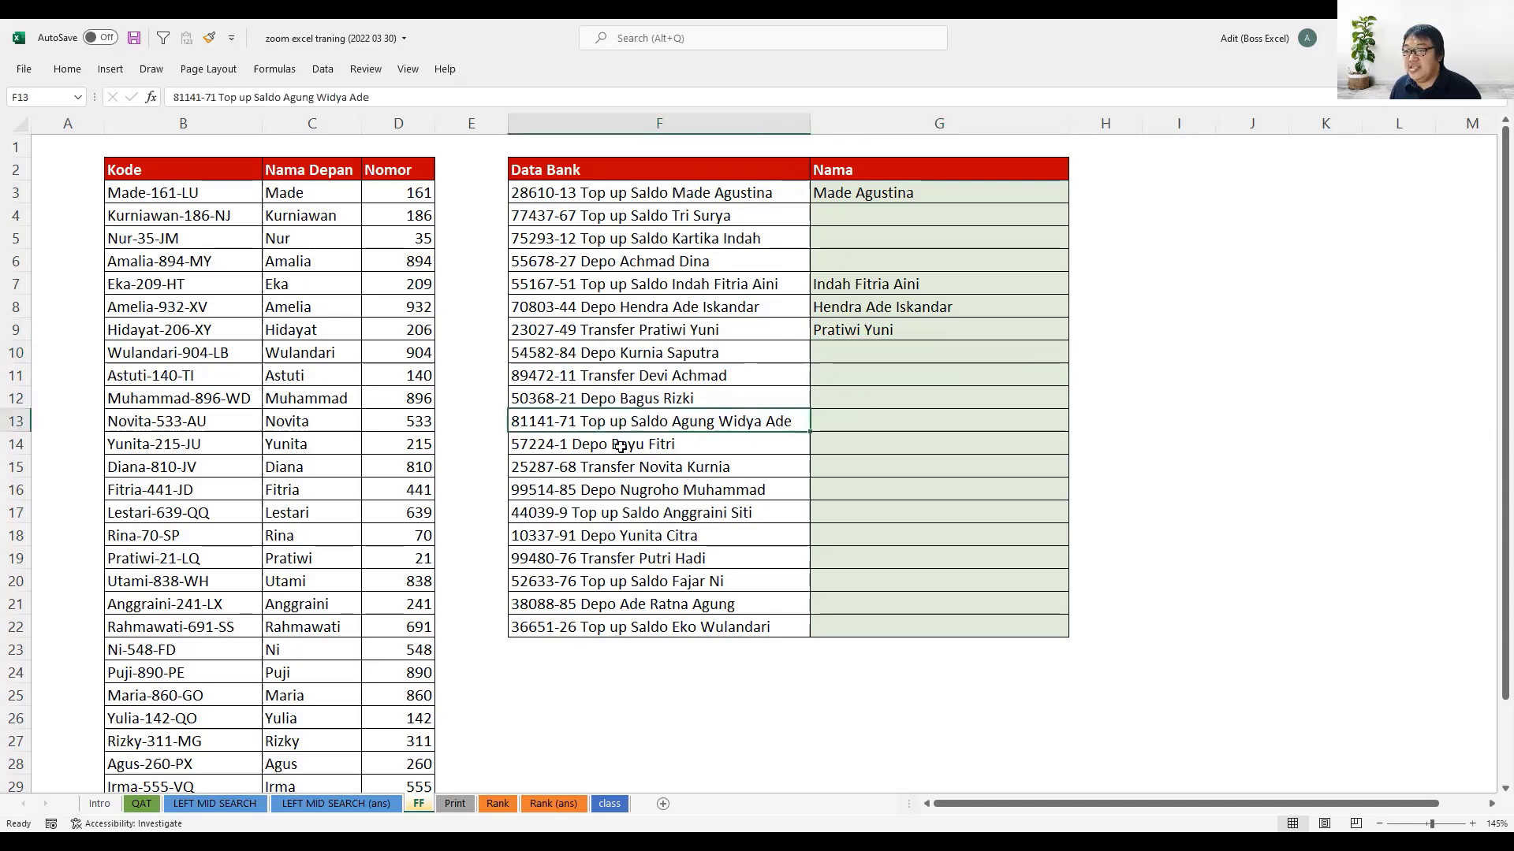
{"action": "double_click", "coordinate": [683, 424]}
{"action": "left_click_drag", "start_coordinate": [672, 422], "coordinate": [820, 419]}
{"action": "key", "text": "ctrl+c"}
{"action": "left_click", "coordinate": [853, 421]}
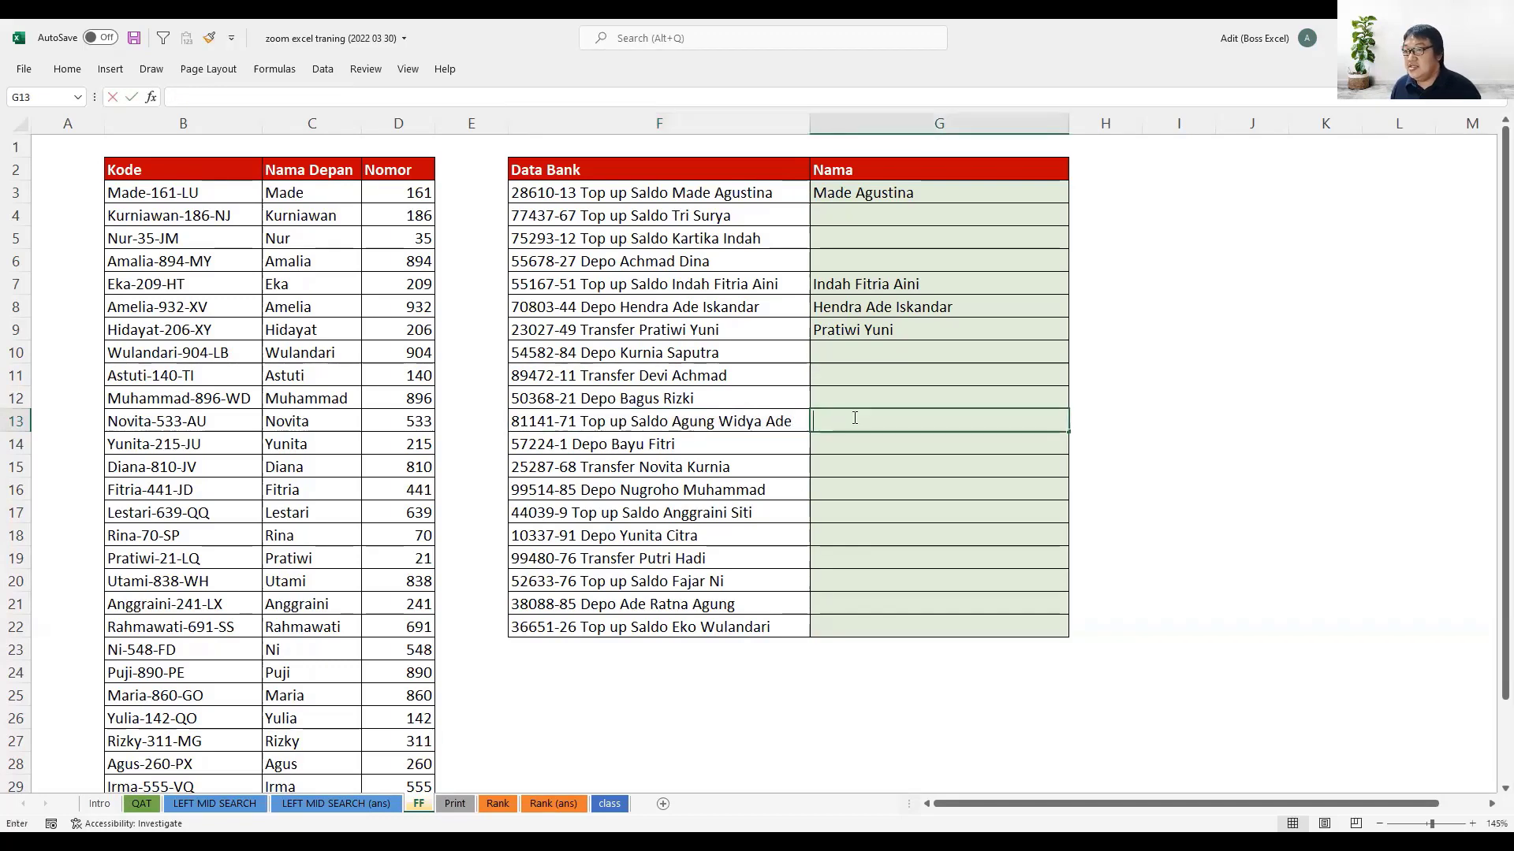
{"action": "key", "text": "ctrl+v"}
{"action": "key", "text": "Return"}
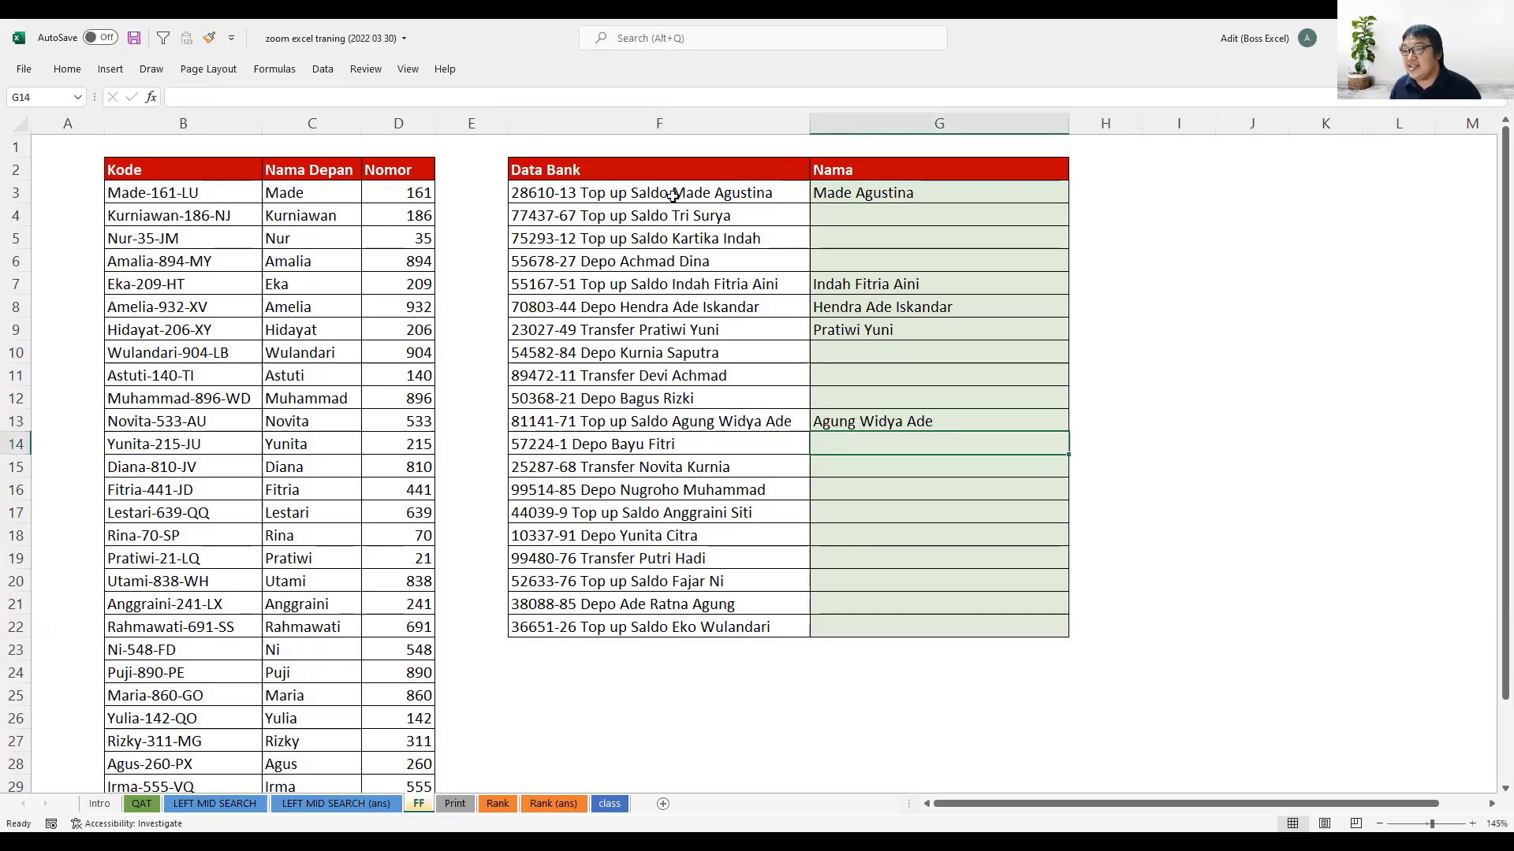
- Flash Fill the remaining empty cells of the Nama column from G17, using the samples already entered
{"action": "left_click", "coordinate": [672, 196]}
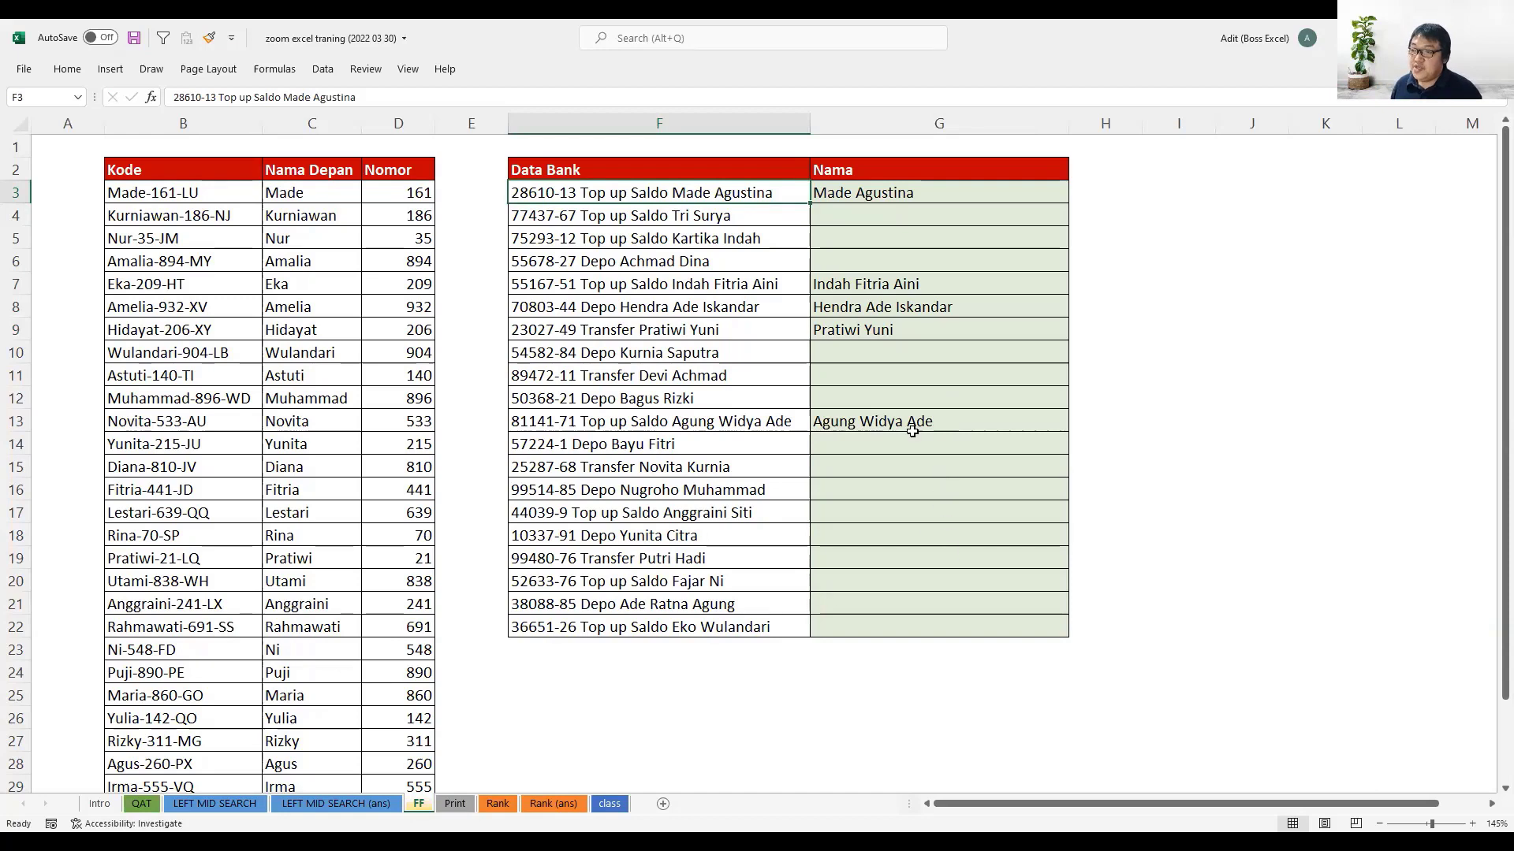
{"action": "left_click", "coordinate": [907, 505]}
{"action": "key", "text": "Down"}
{"action": "key", "text": "Down"}
{"action": "key", "text": "Down"}
{"action": "key", "text": "Up"}
{"action": "key", "text": "Up"}
{"action": "key", "text": "Up"}
{"action": "key", "text": "Up"}
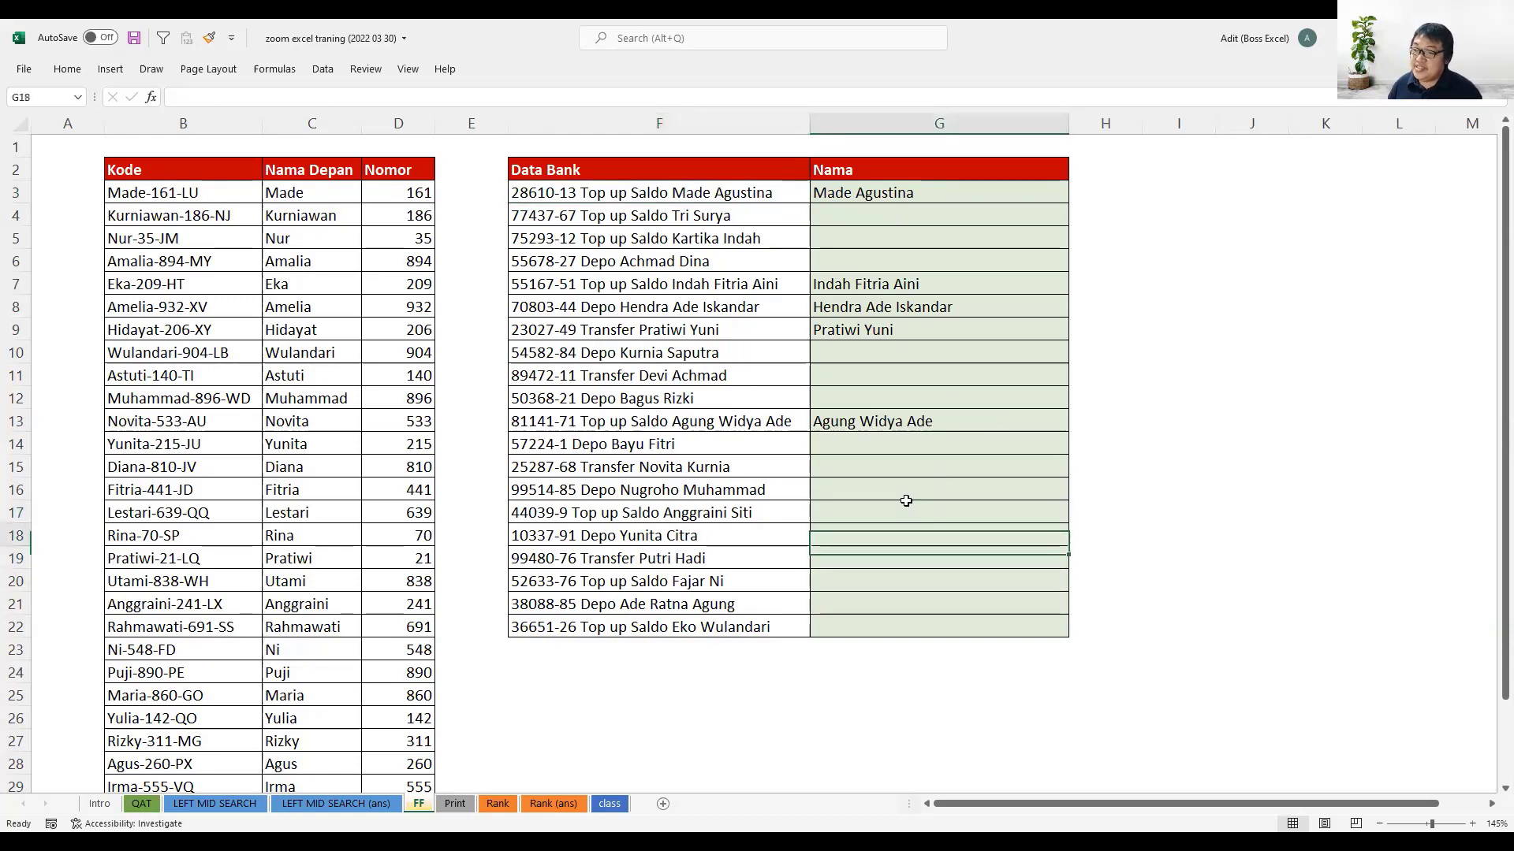
{"action": "key", "text": "Up"}
{"action": "key", "text": "Down"}
{"action": "key", "text": "Down"}
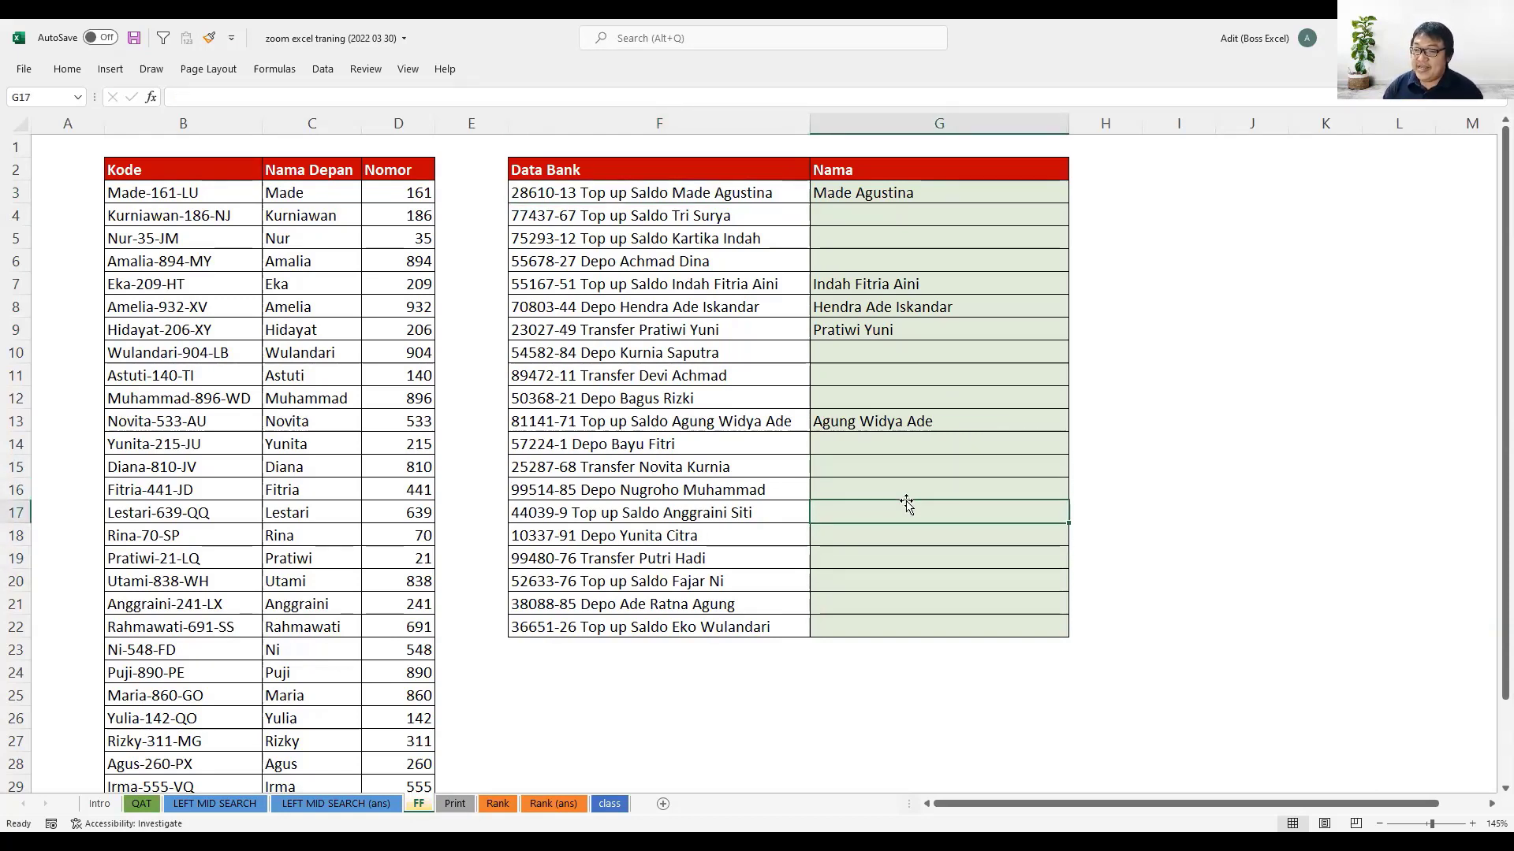
{"action": "key", "text": "ctrl+e"}
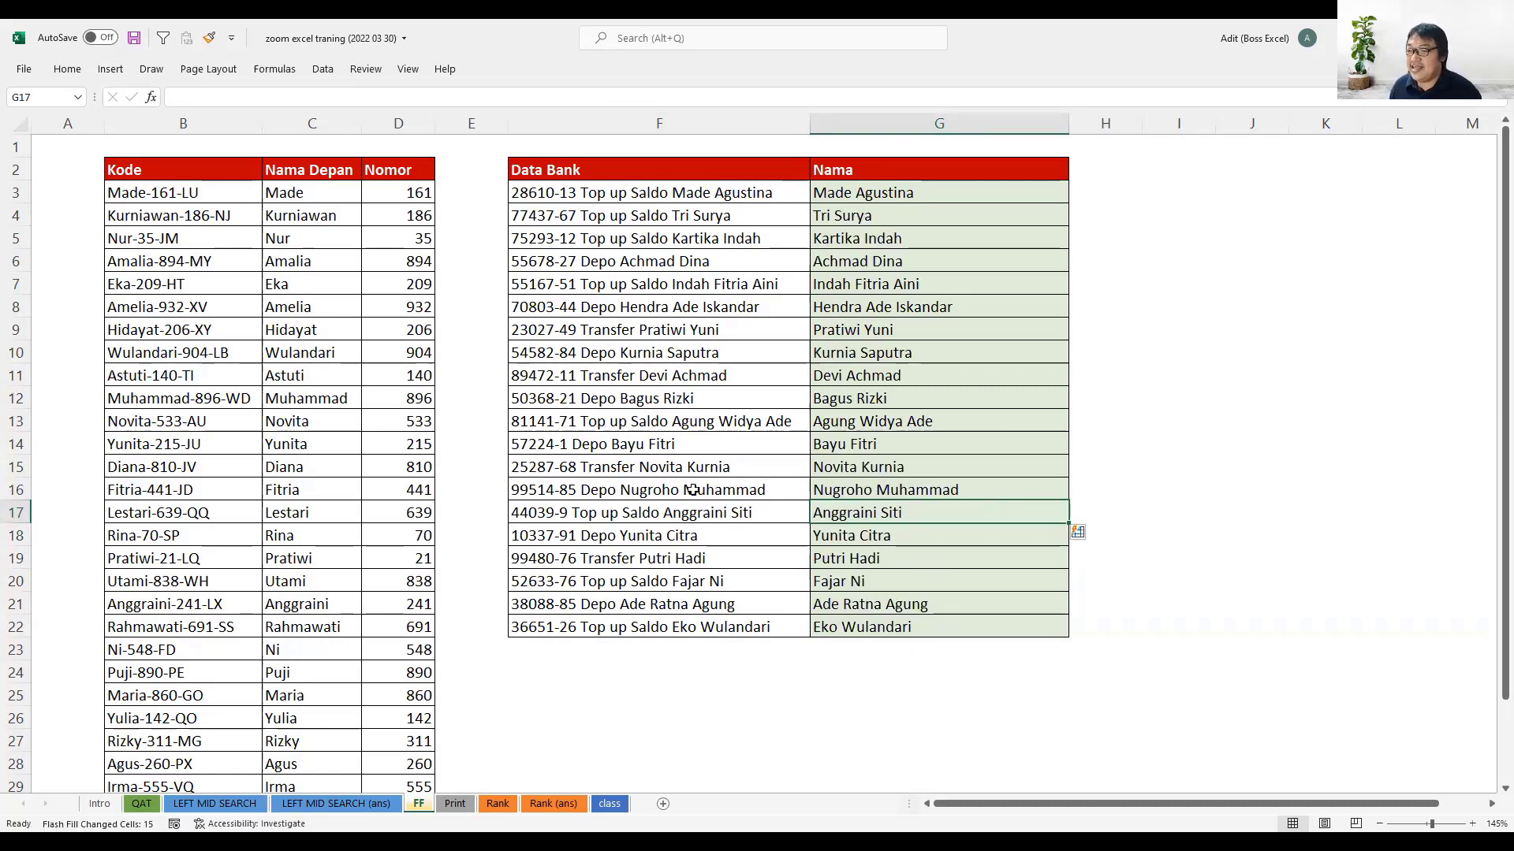
- Compare the filled names in rows 7, 11 and 14 with their Data Bank entries
{"action": "left_click", "coordinate": [670, 513]}
{"action": "left_click", "coordinate": [675, 289]}
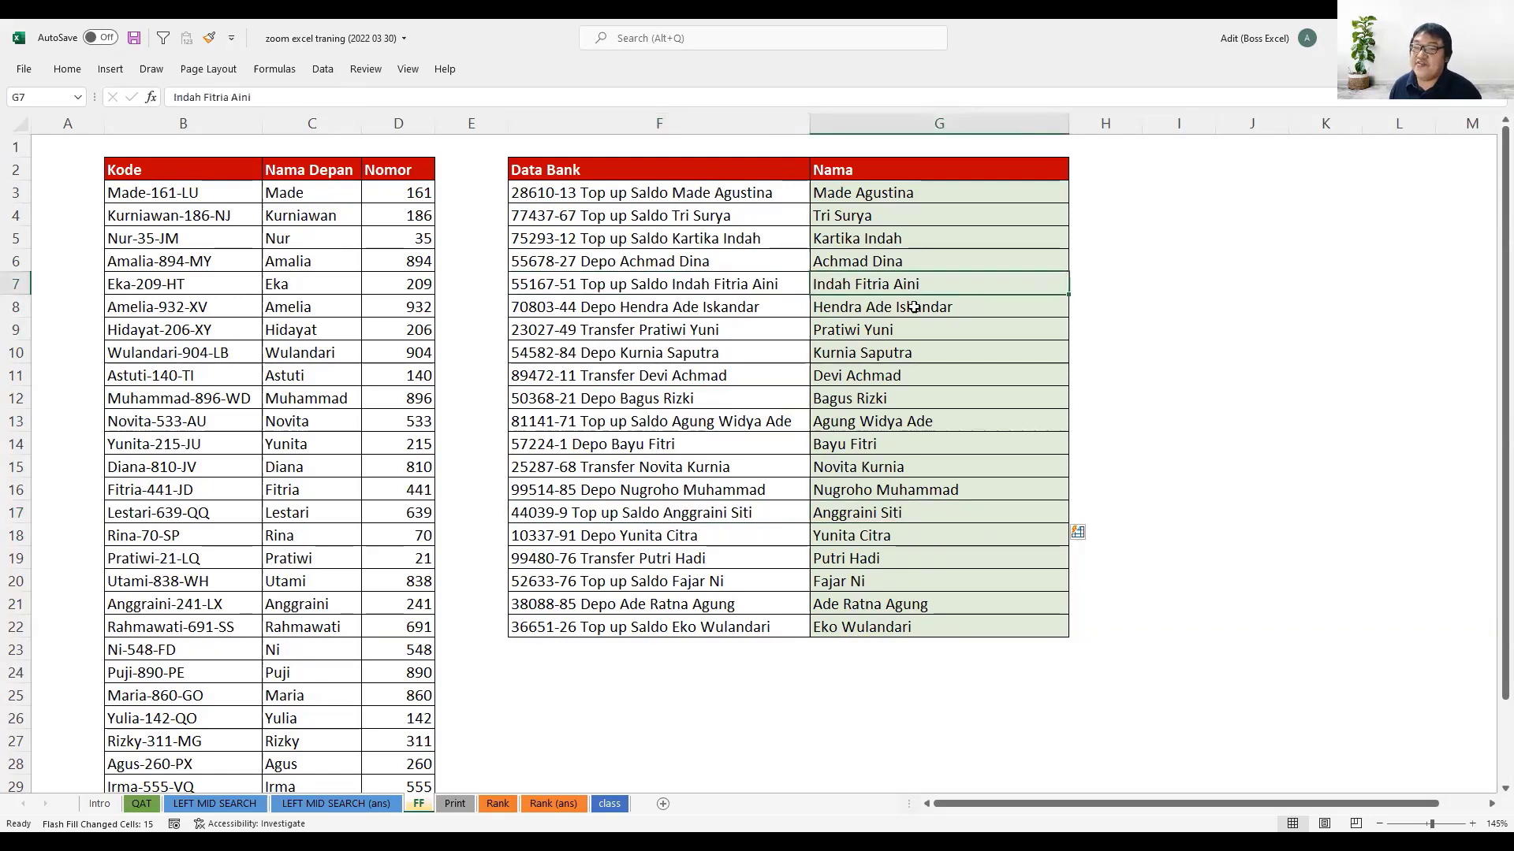
{"action": "left_click", "coordinate": [690, 379]}
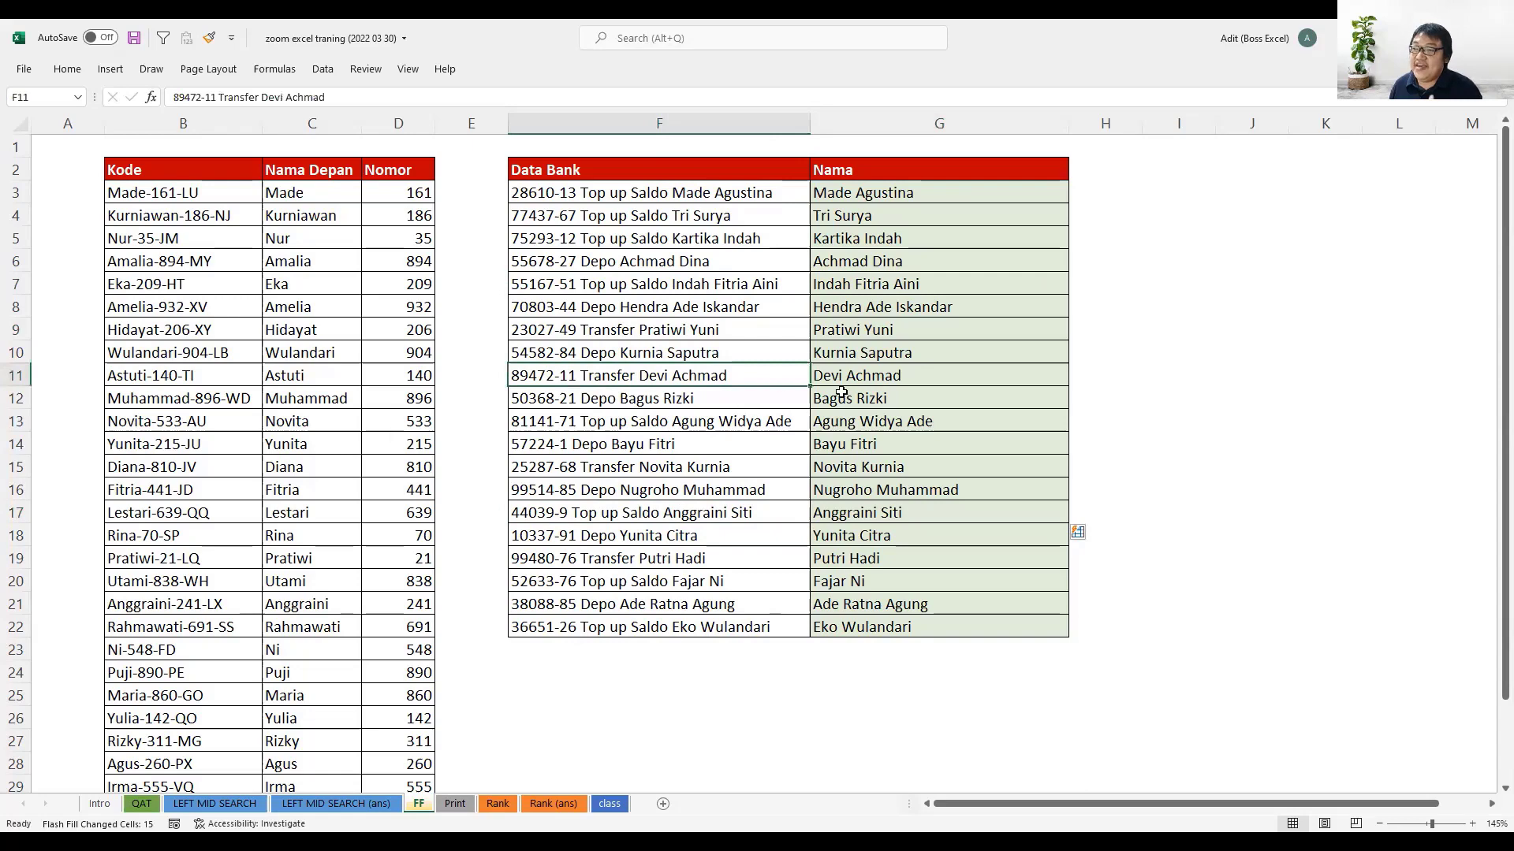
{"action": "key", "text": "Right"}
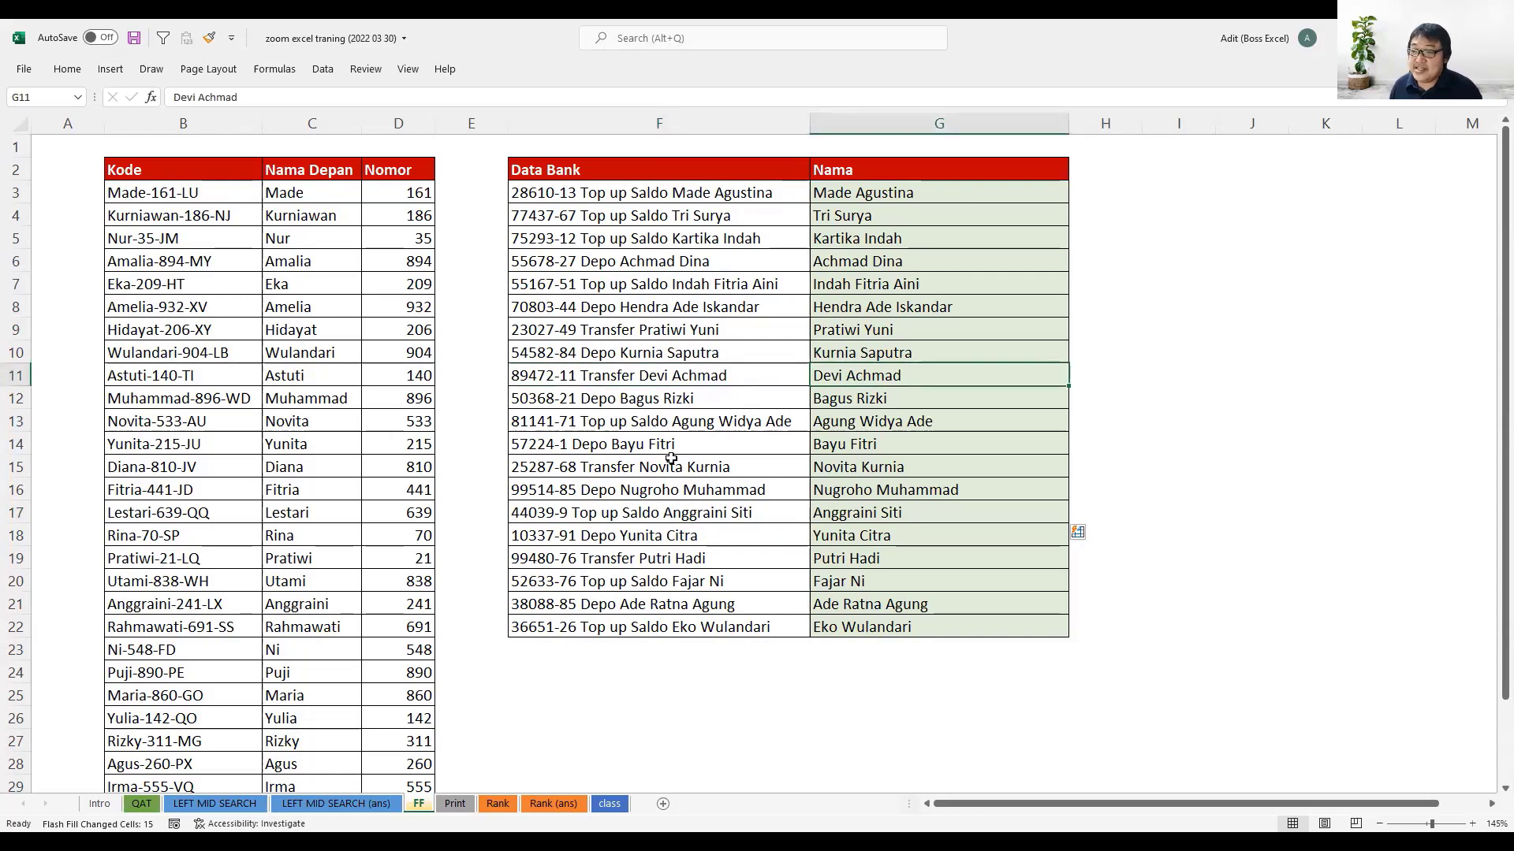
{"action": "left_click", "coordinate": [880, 450]}
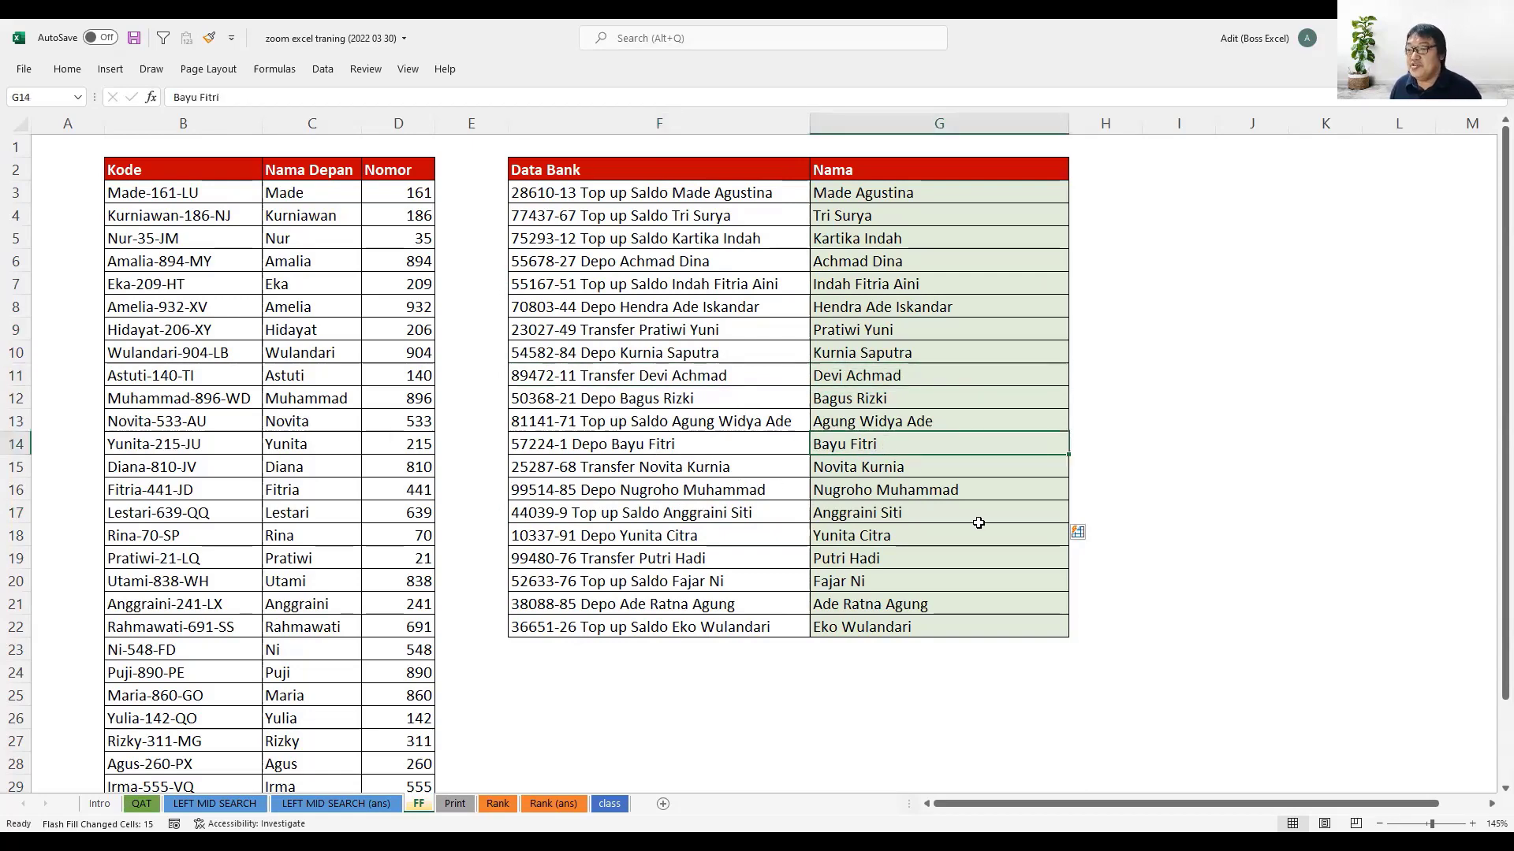
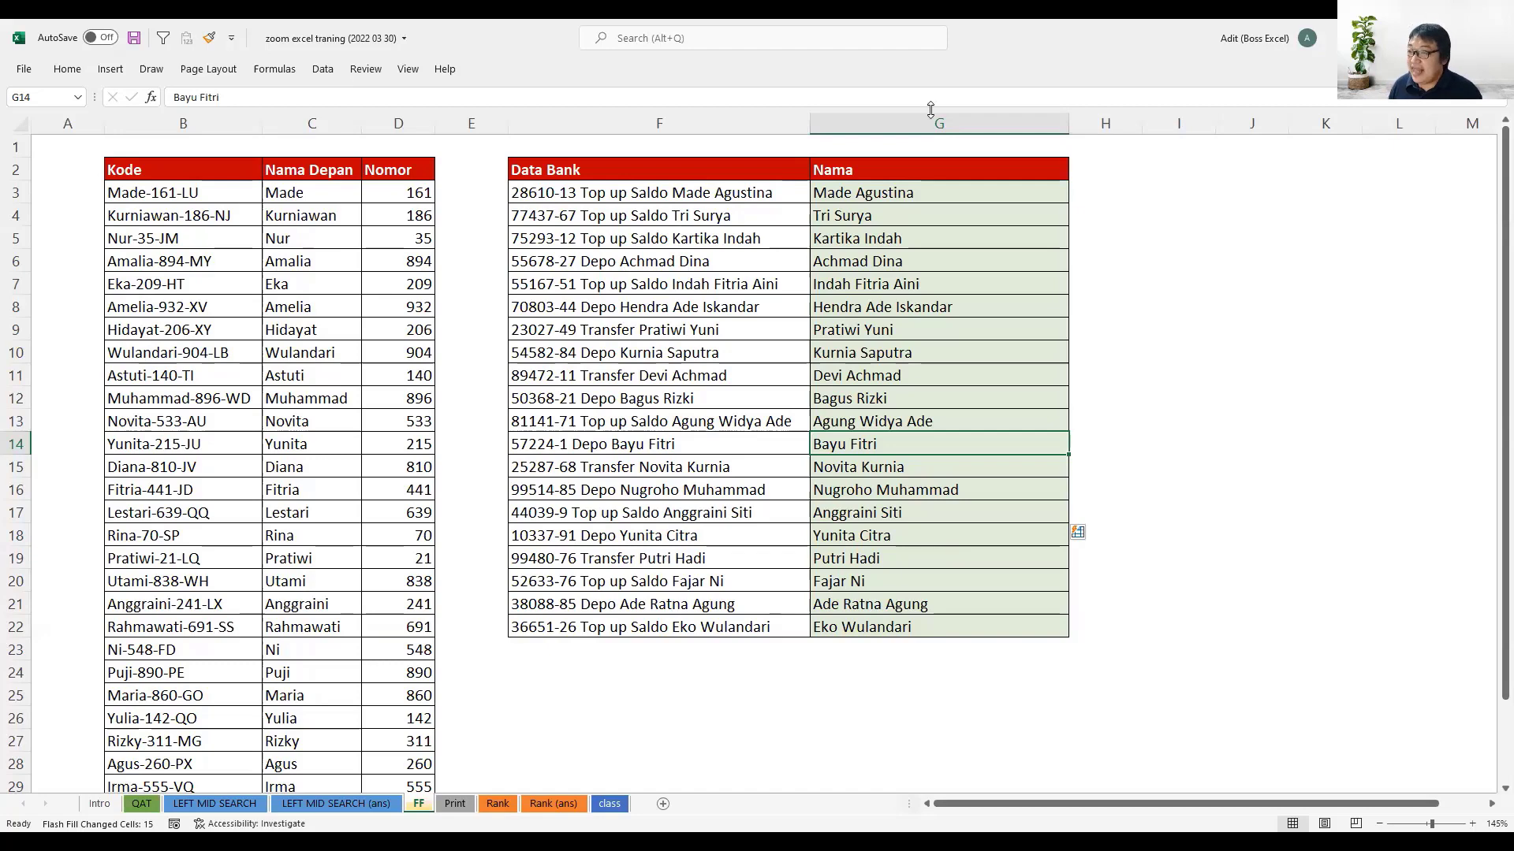
- Check the filled names in G7, G13 and G16 of the Nama column
{"action": "left_click", "coordinate": [924, 290]}
{"action": "left_click", "coordinate": [937, 421]}
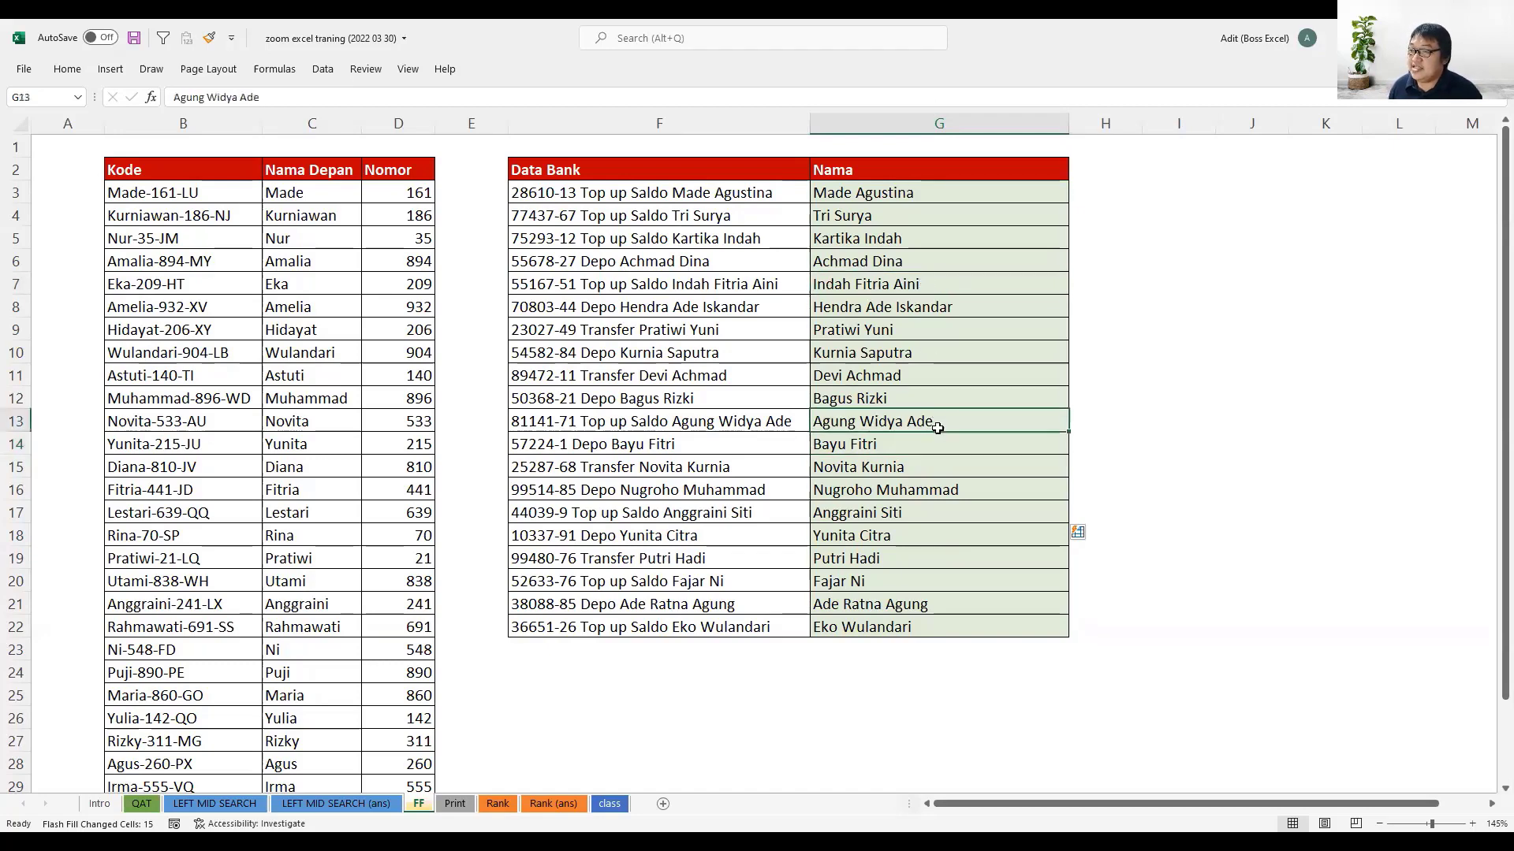
{"action": "left_click", "coordinate": [950, 492]}
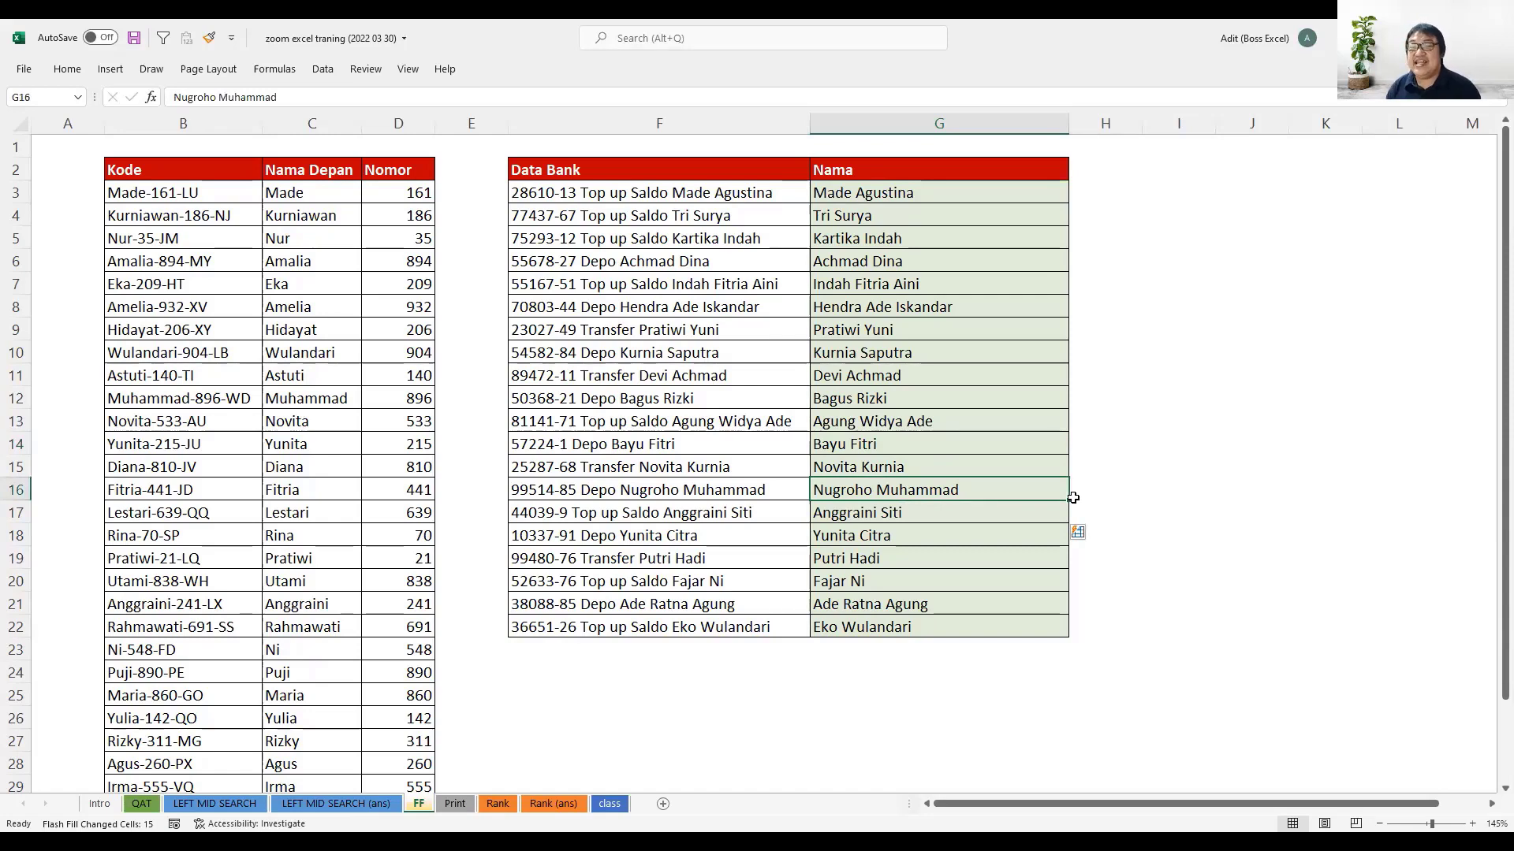
- Preview the Print sheet's printout and view the choices for what to print, leaving without printing
{"action": "left_click", "coordinate": [456, 804]}
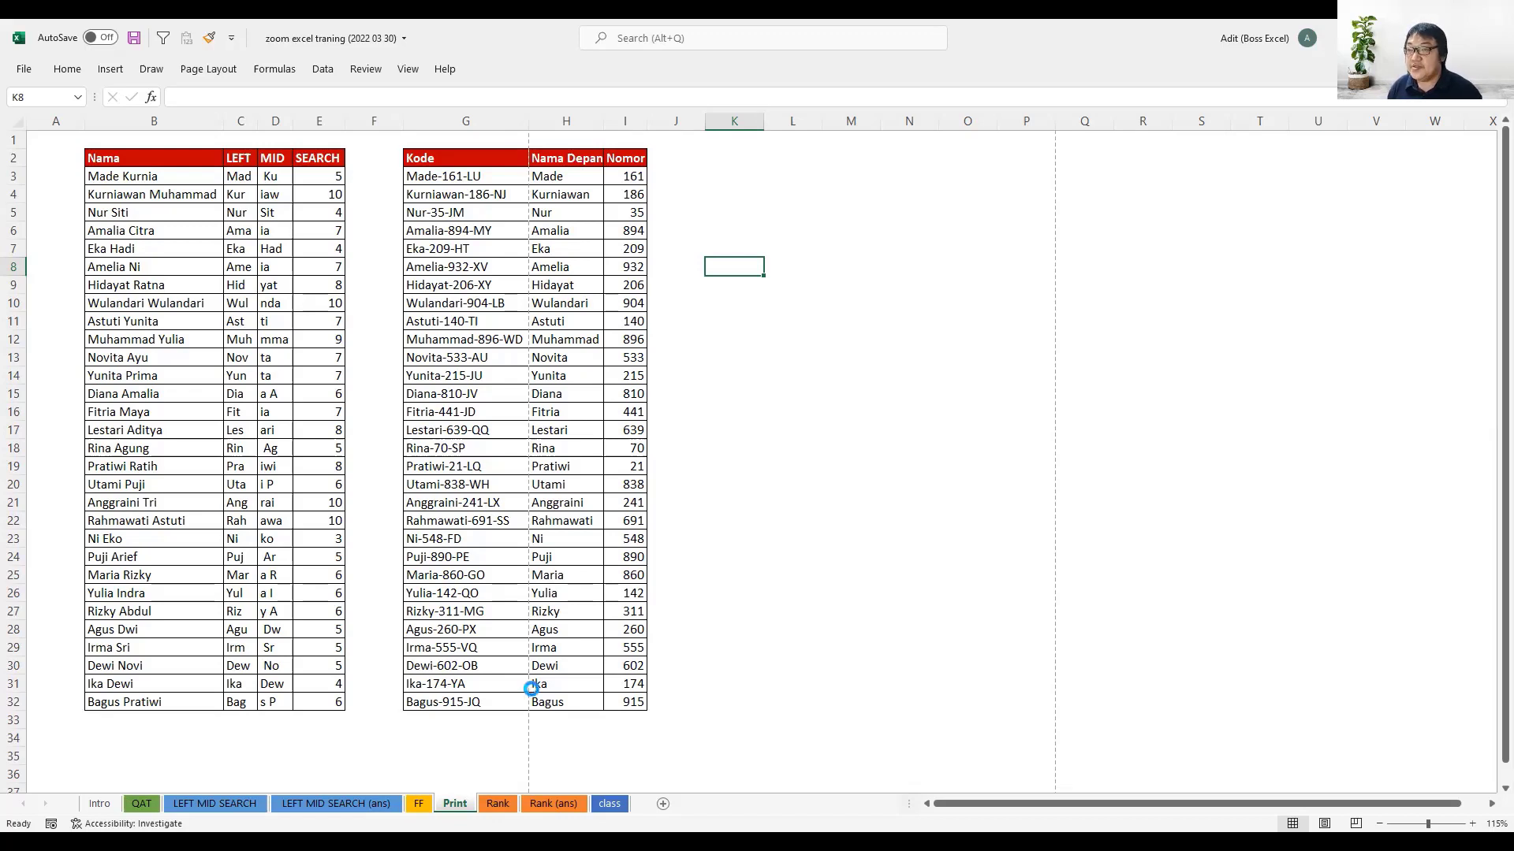
{"action": "key", "text": "ctrl+p"}
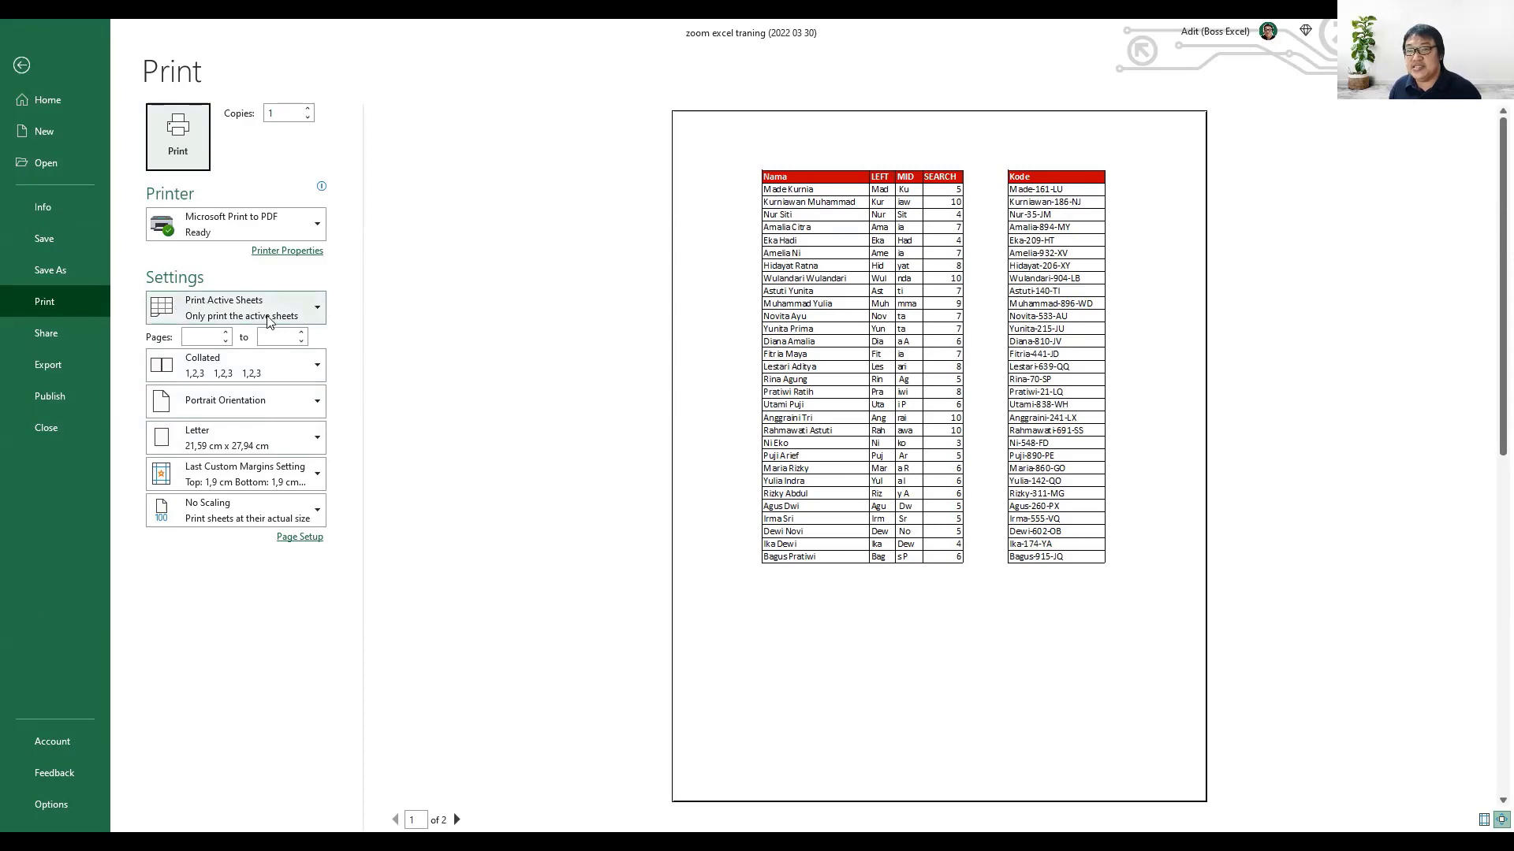
{"action": "left_click", "coordinate": [310, 318]}
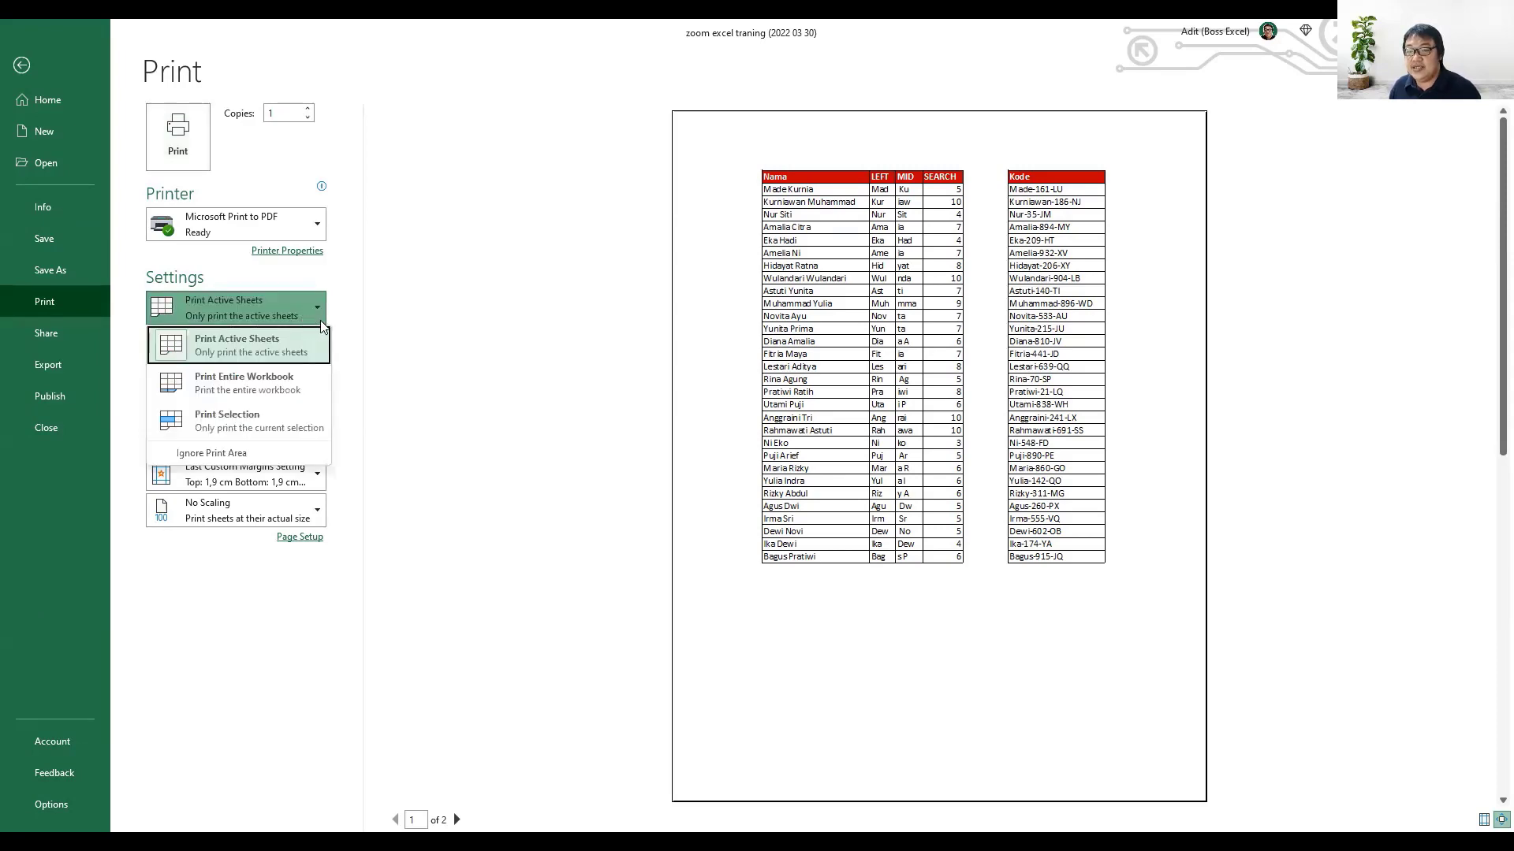
{"action": "key", "text": "Escape"}
{"action": "key", "text": "Escape"}
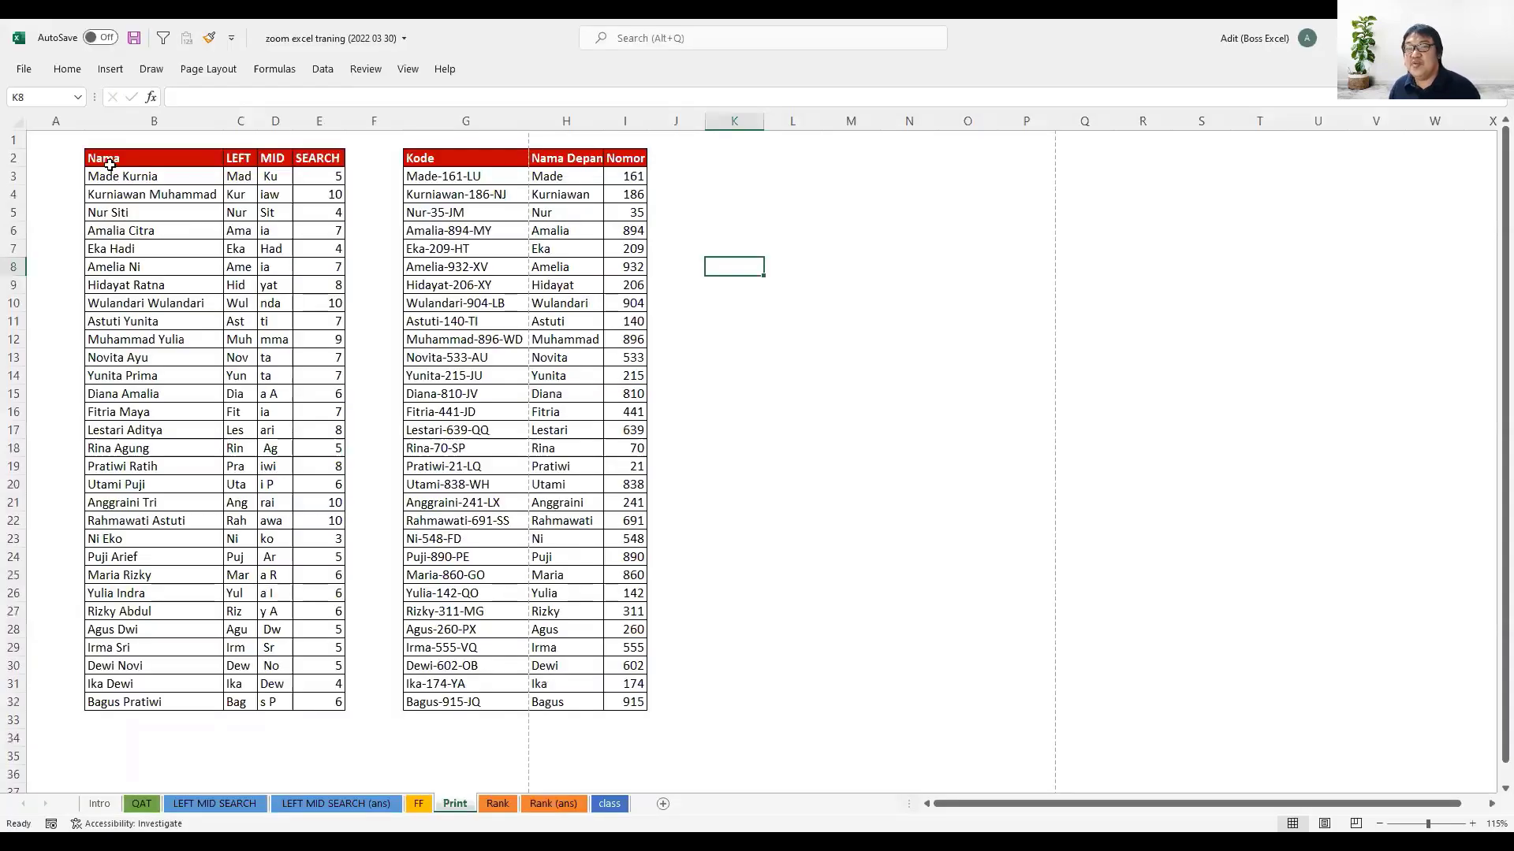
- Select B2:I32 and set the printout to Print Selection, then return to the sheet after previewing it
{"action": "left_click_drag", "start_coordinate": [109, 163], "coordinate": [635, 704]}
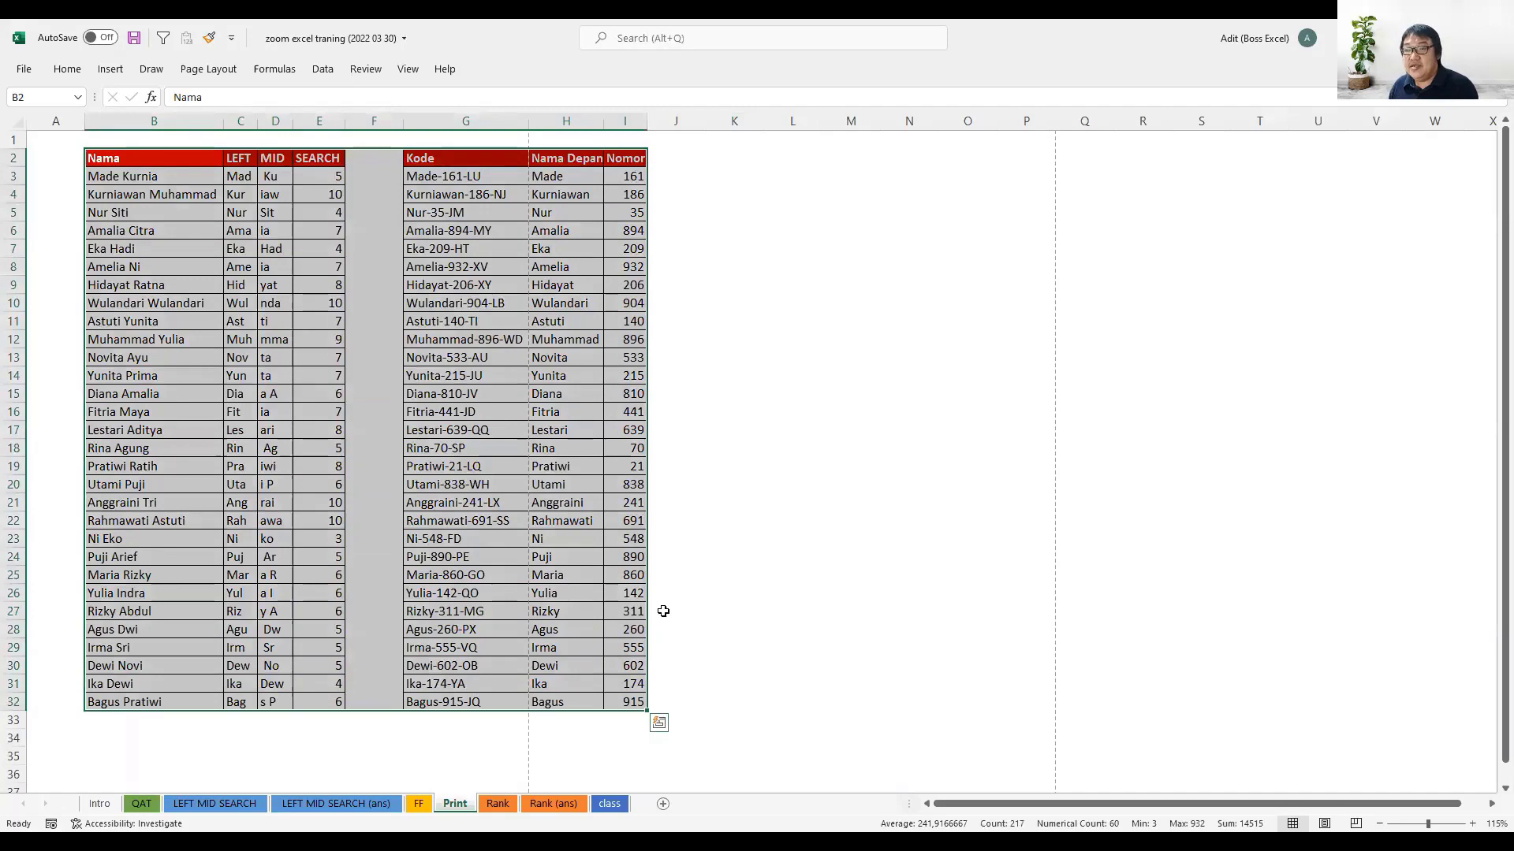
{"action": "key", "text": "ctrl+p"}
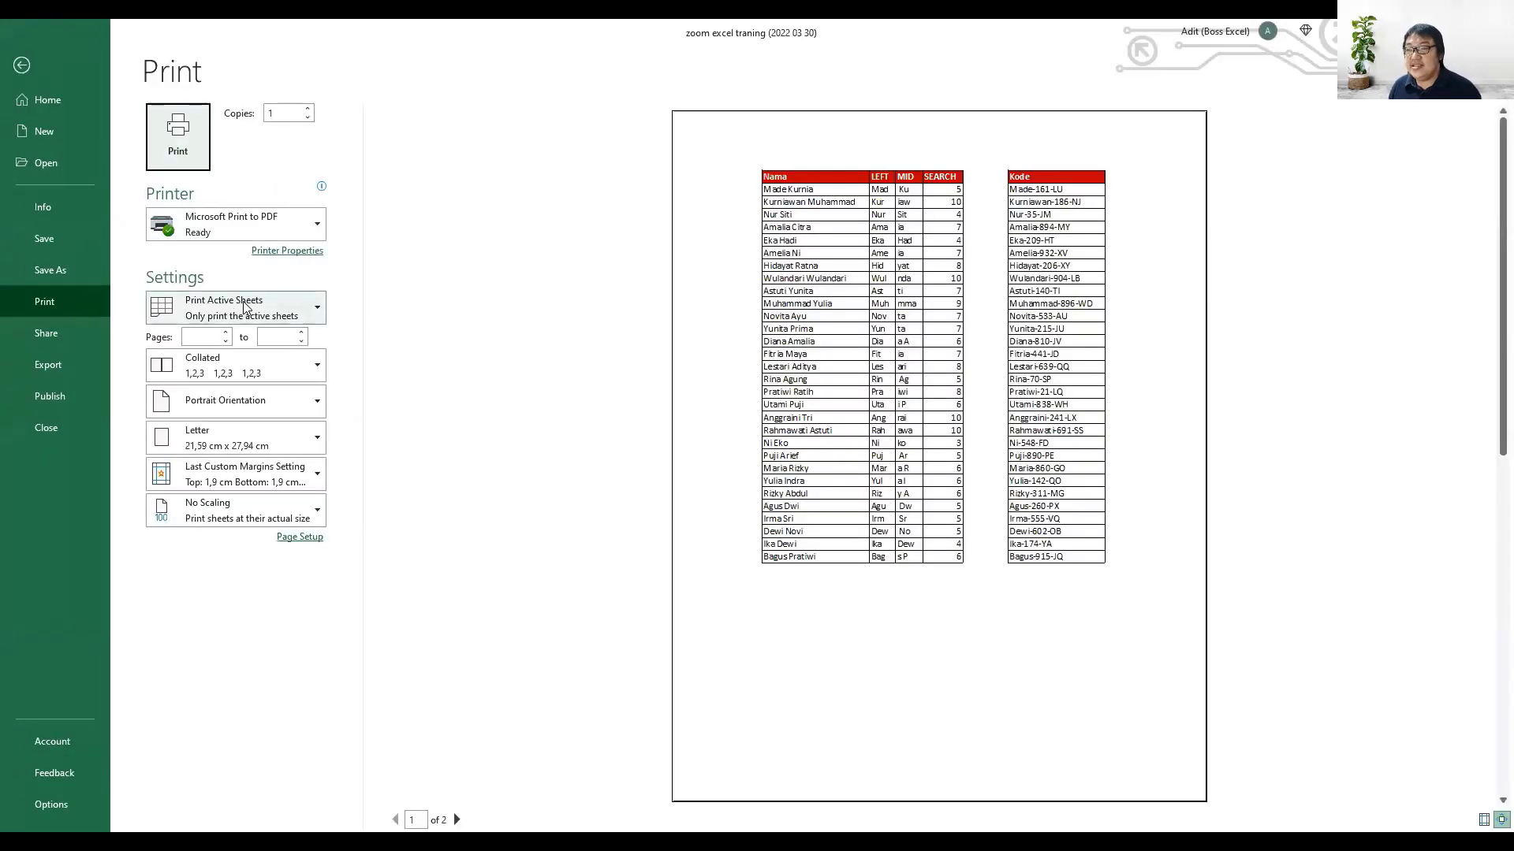
{"action": "left_click", "coordinate": [244, 305]}
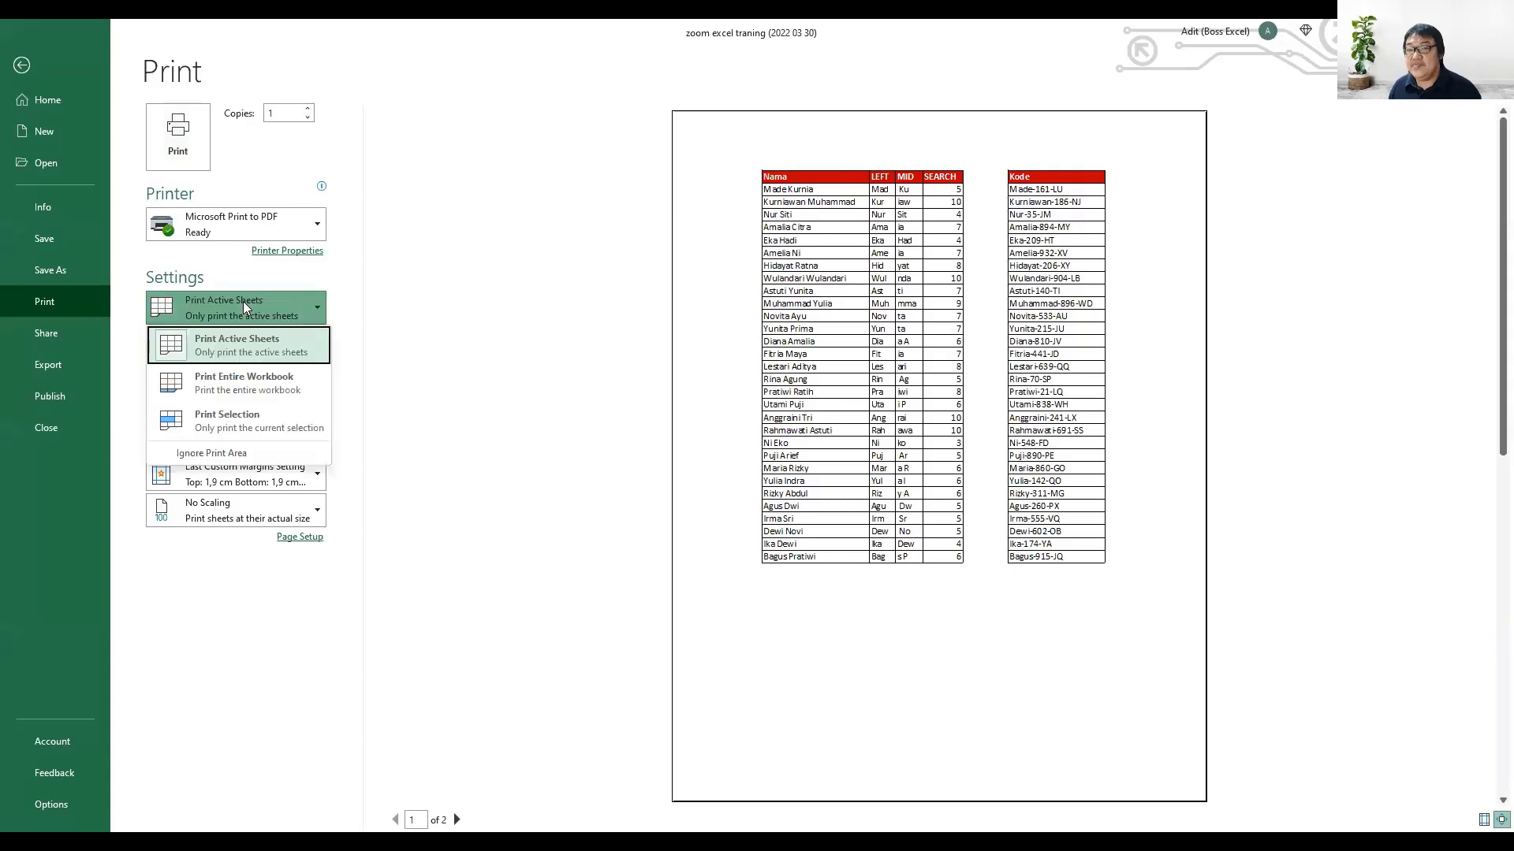
{"action": "left_click", "coordinate": [260, 426]}
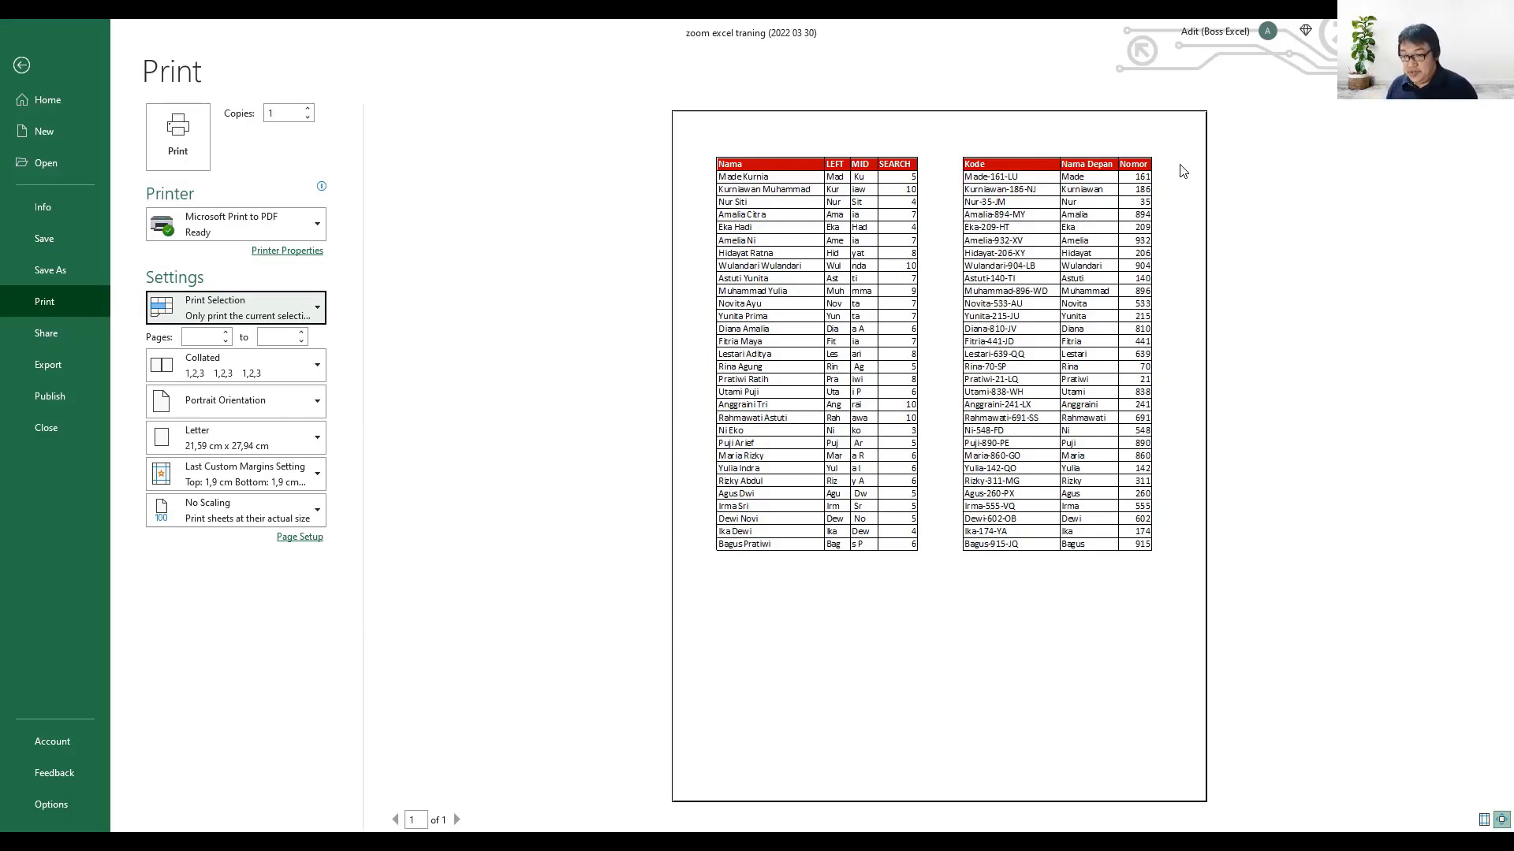
{"action": "key", "text": "Escape"}
{"action": "left_click", "coordinate": [435, 373]}
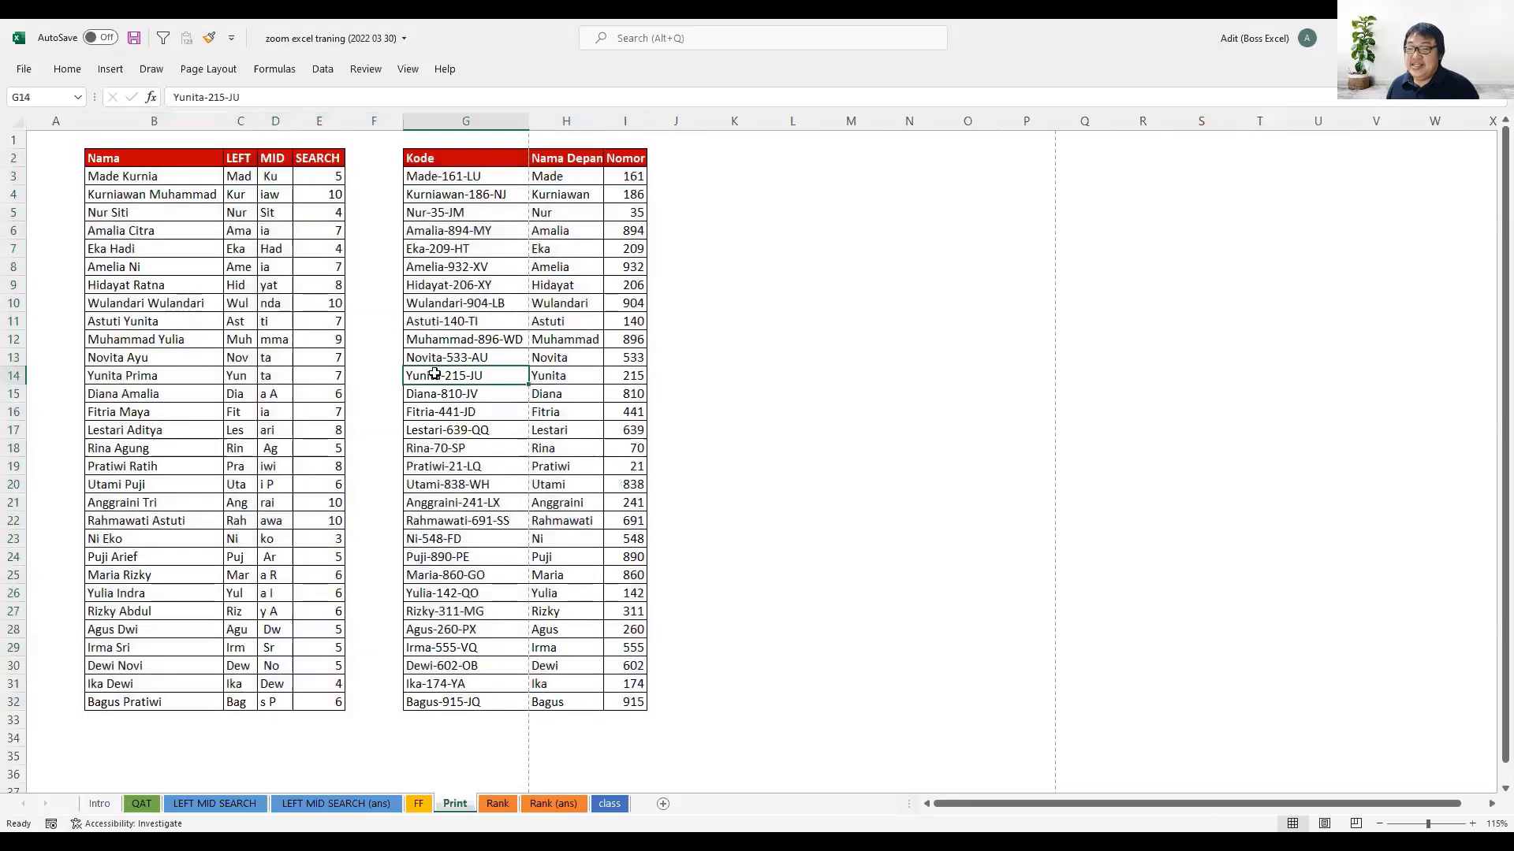
- View the orientation, scaling and paper size options in Page Setup, then close the dialog
{"action": "left_click", "coordinate": [67, 69]}
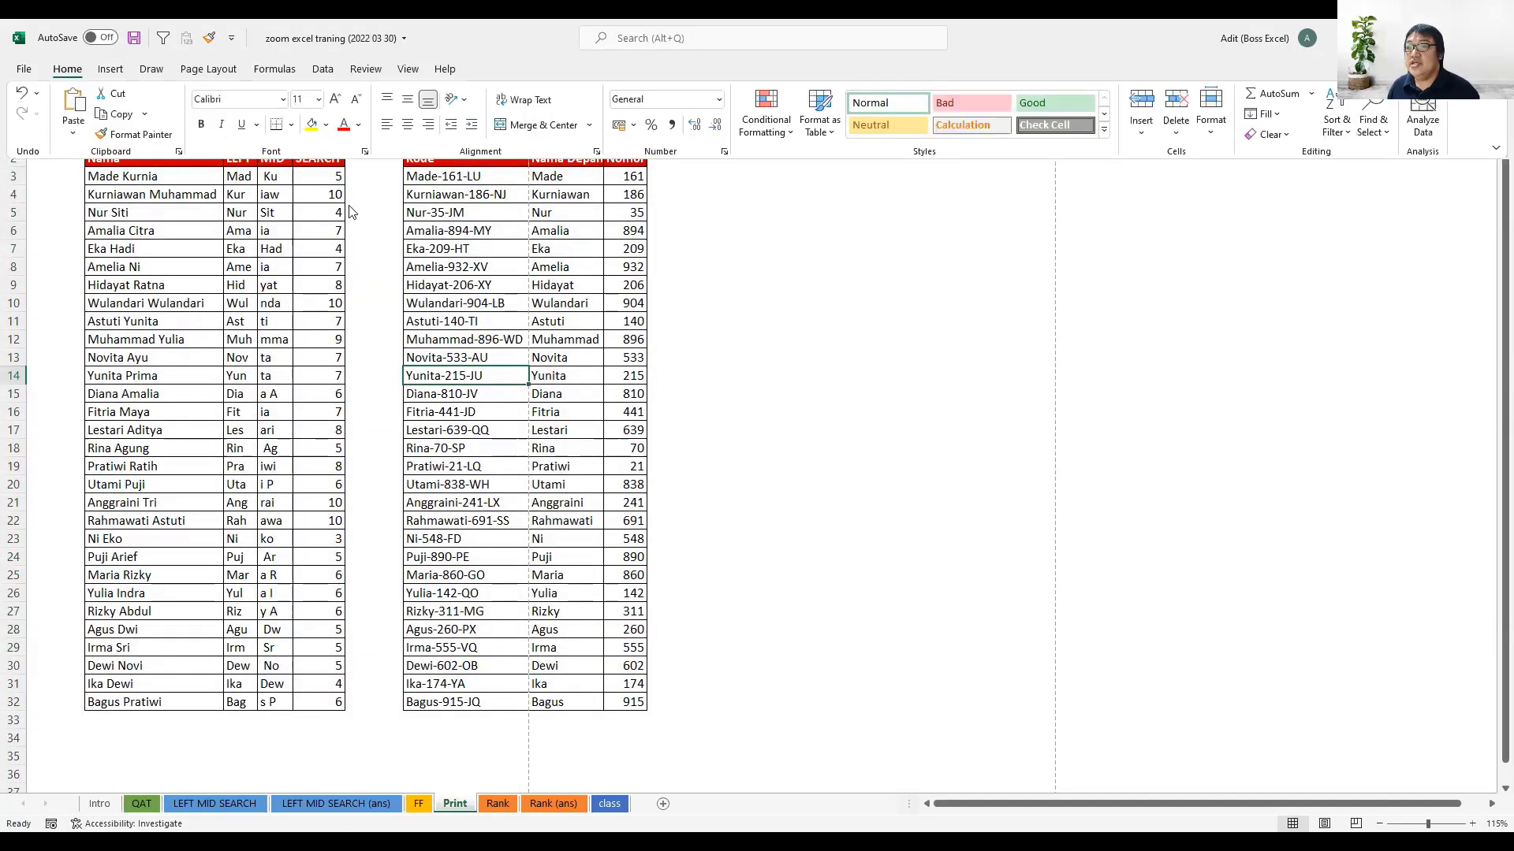
{"action": "left_click", "coordinate": [209, 70]}
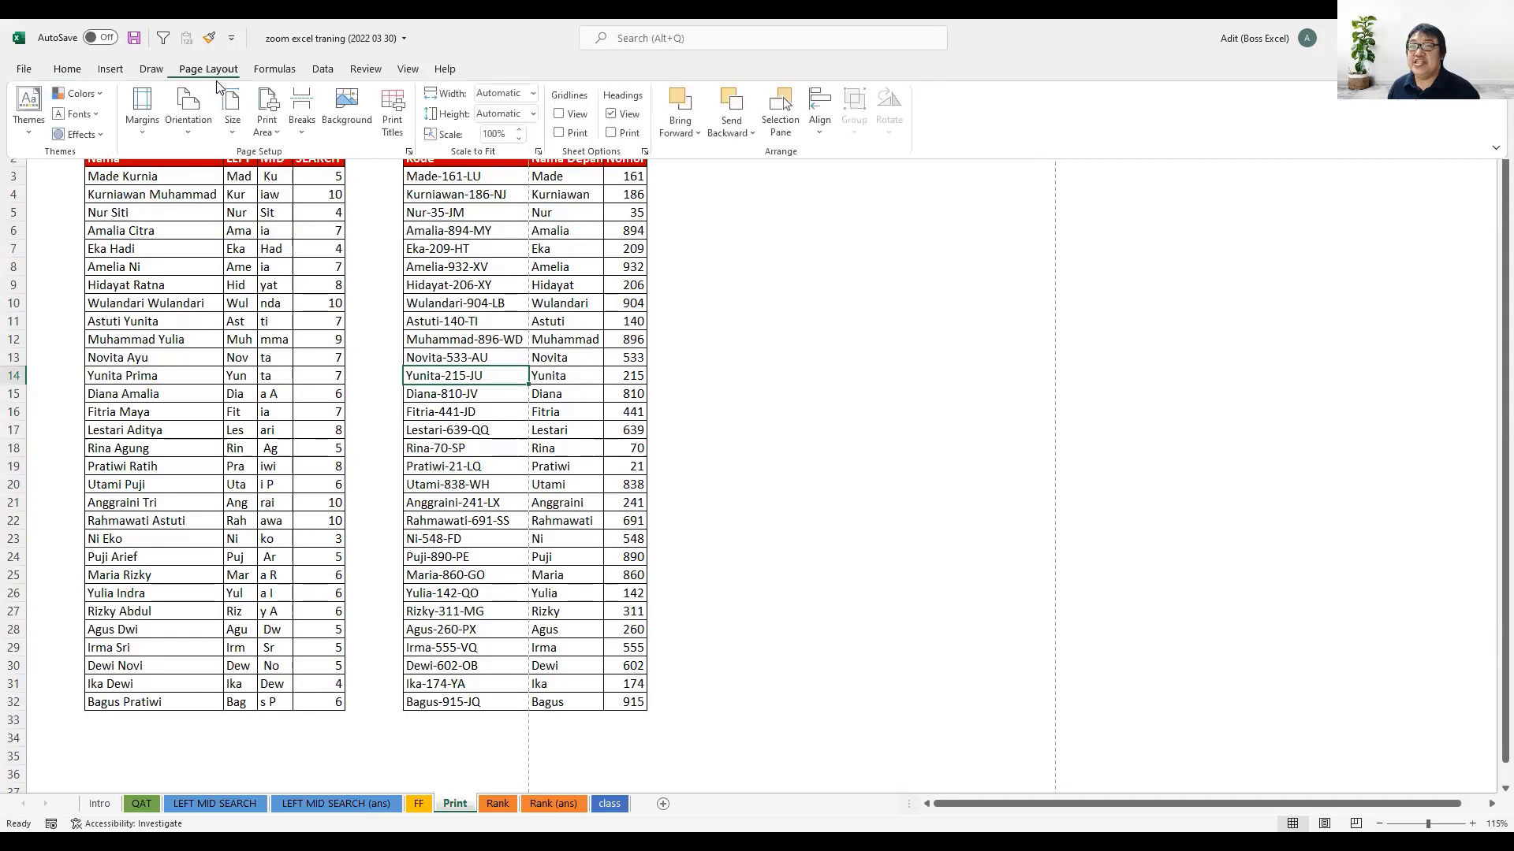
{"action": "left_click", "coordinate": [412, 153]}
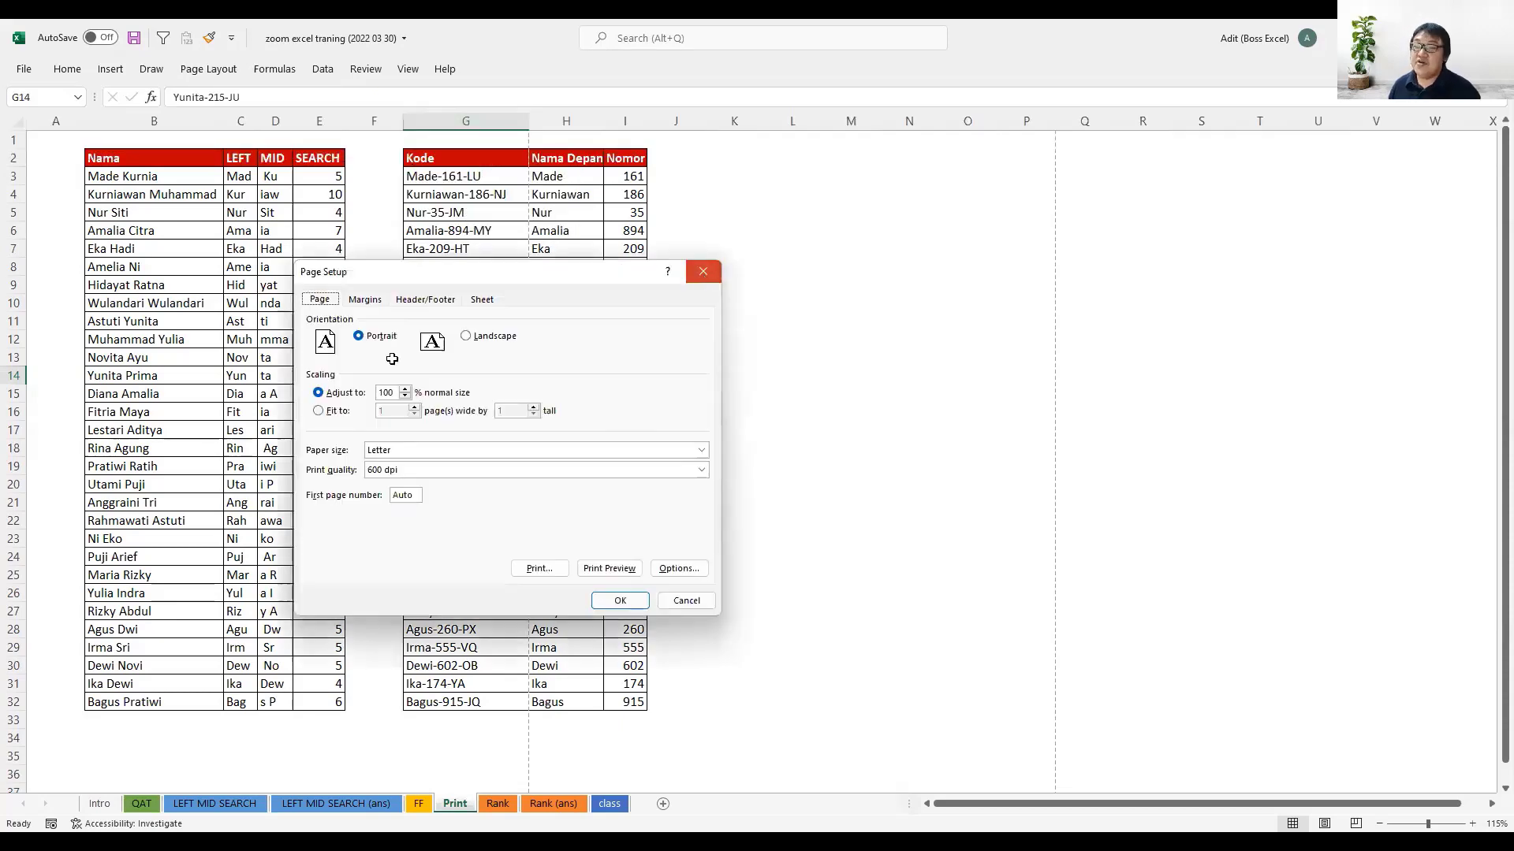
{"action": "left_click", "coordinate": [703, 278]}
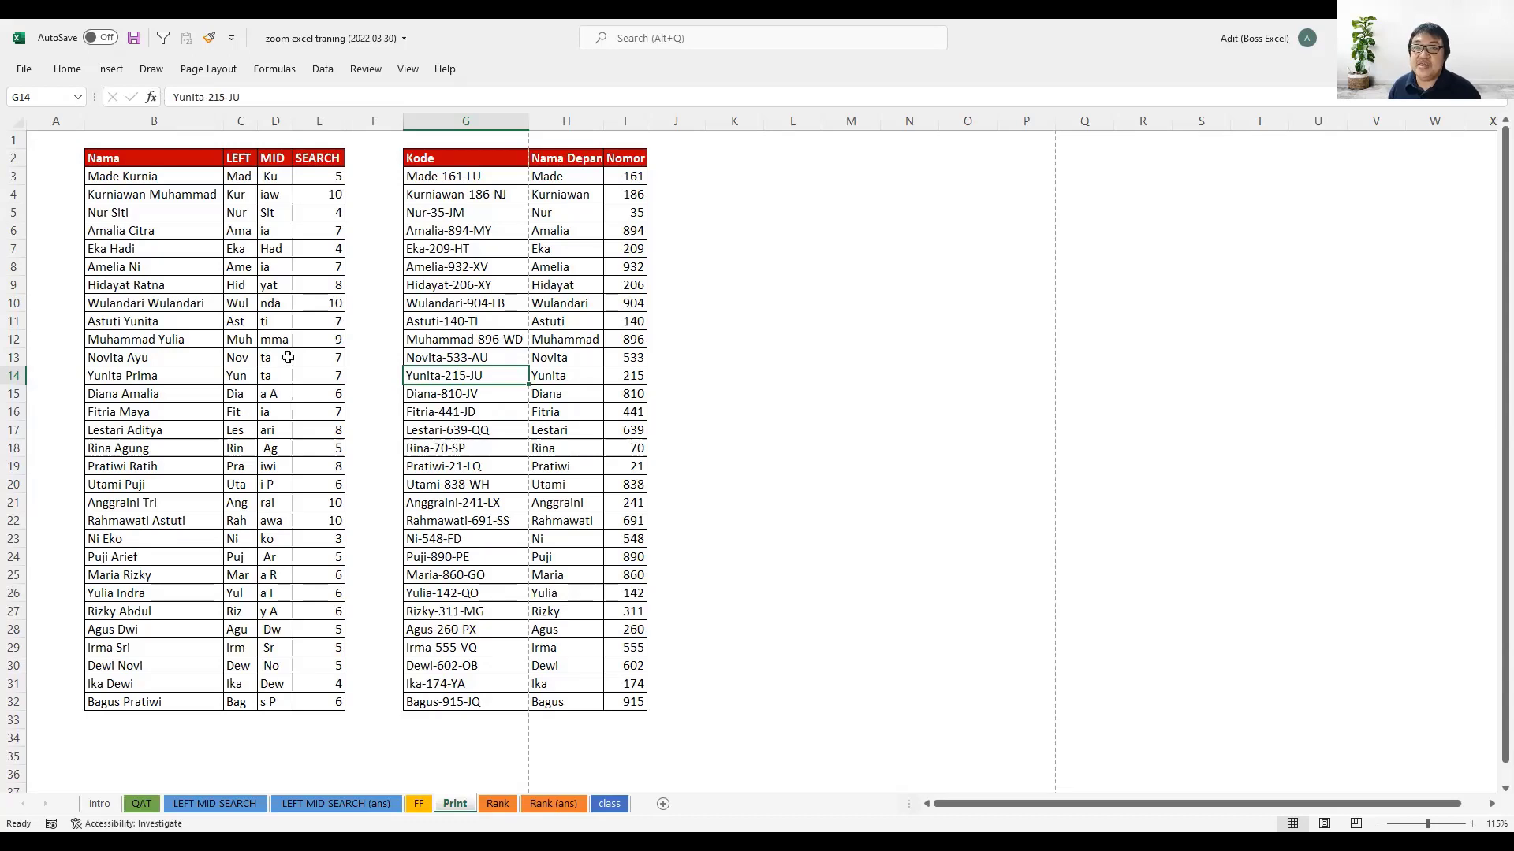
- Enter the note "Alt, P, S, P" in cell K5
{"action": "left_click", "coordinate": [751, 209]}
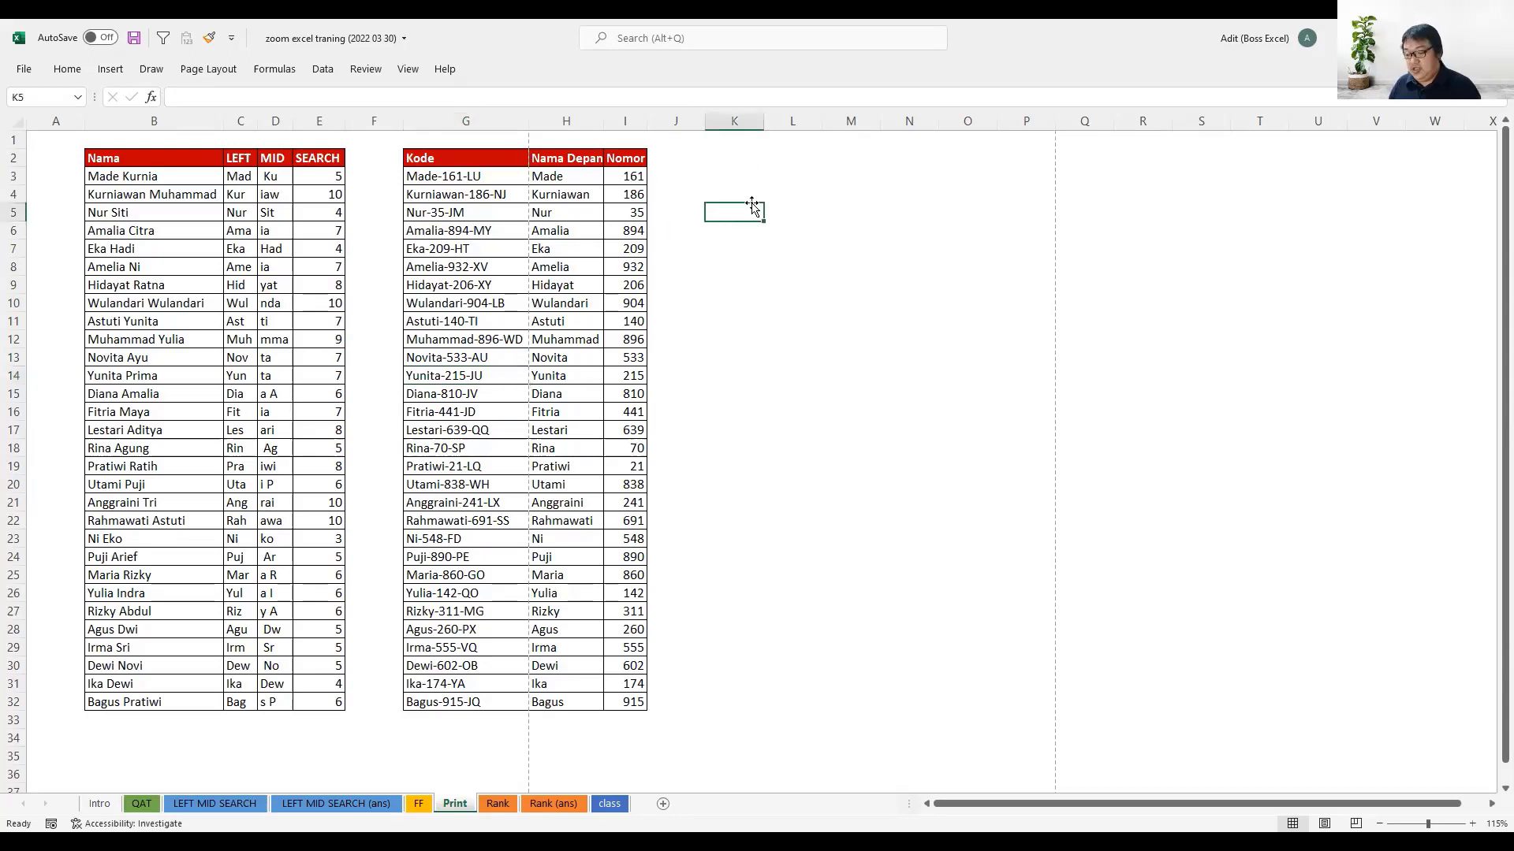
{"action": "type", "text": "Alt,"}
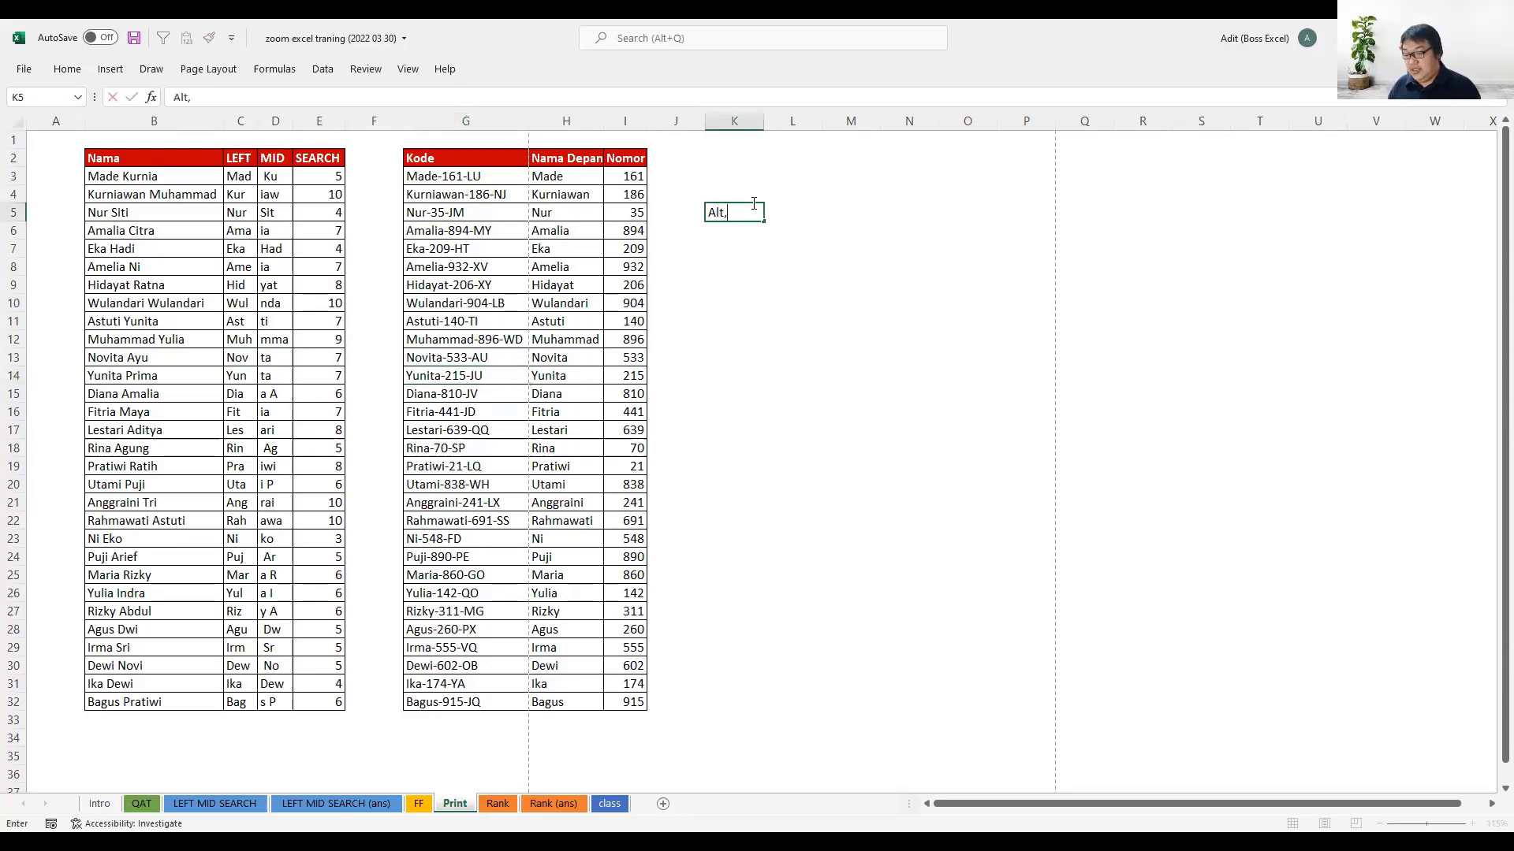
{"action": "type", "text": " P, S"}
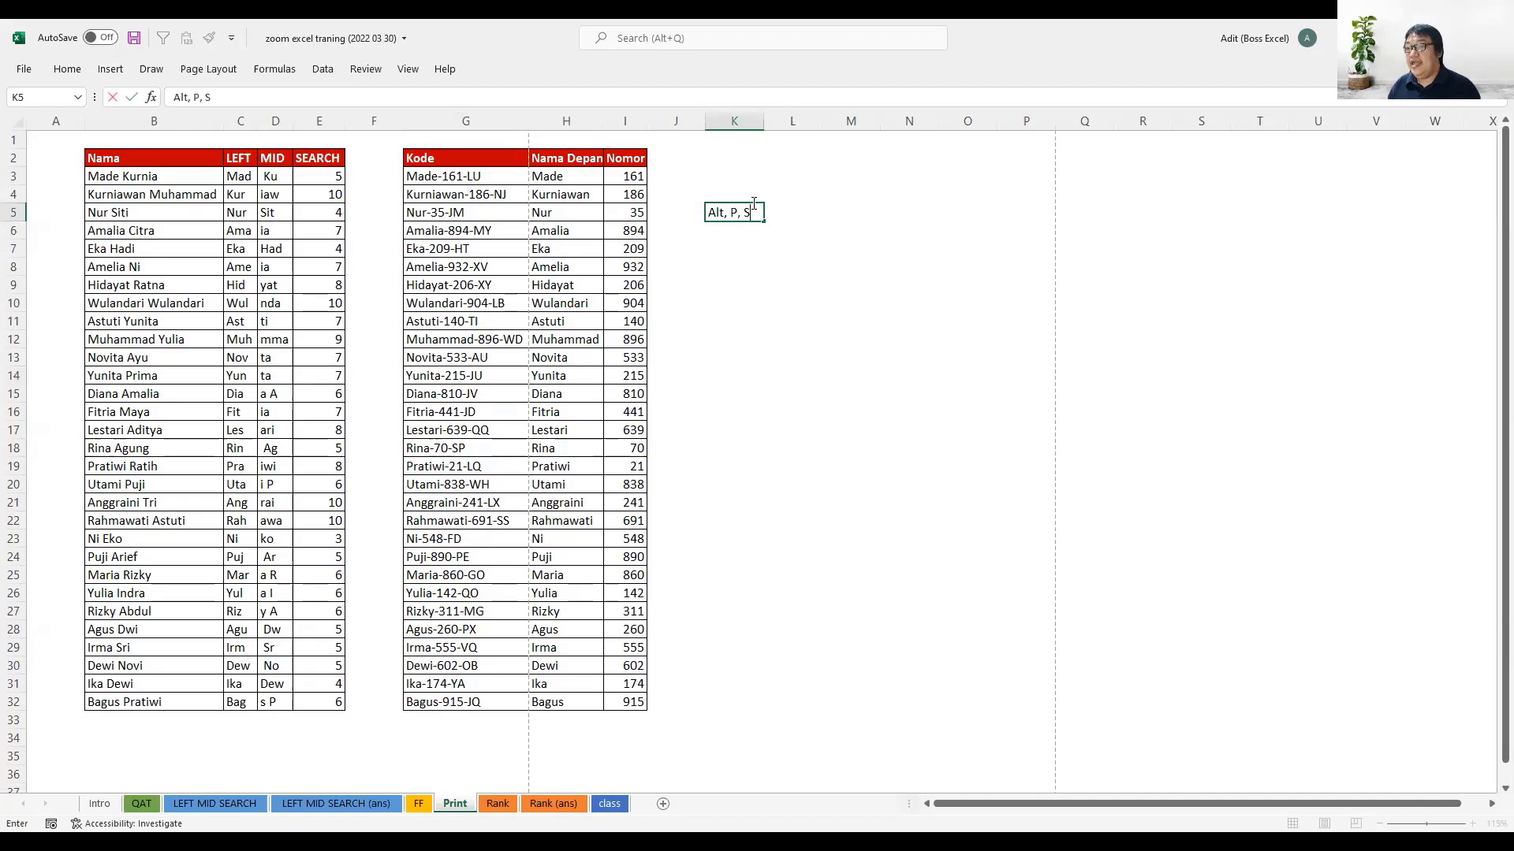
{"action": "type", "text": ", P"}
{"action": "key", "text": "Return"}
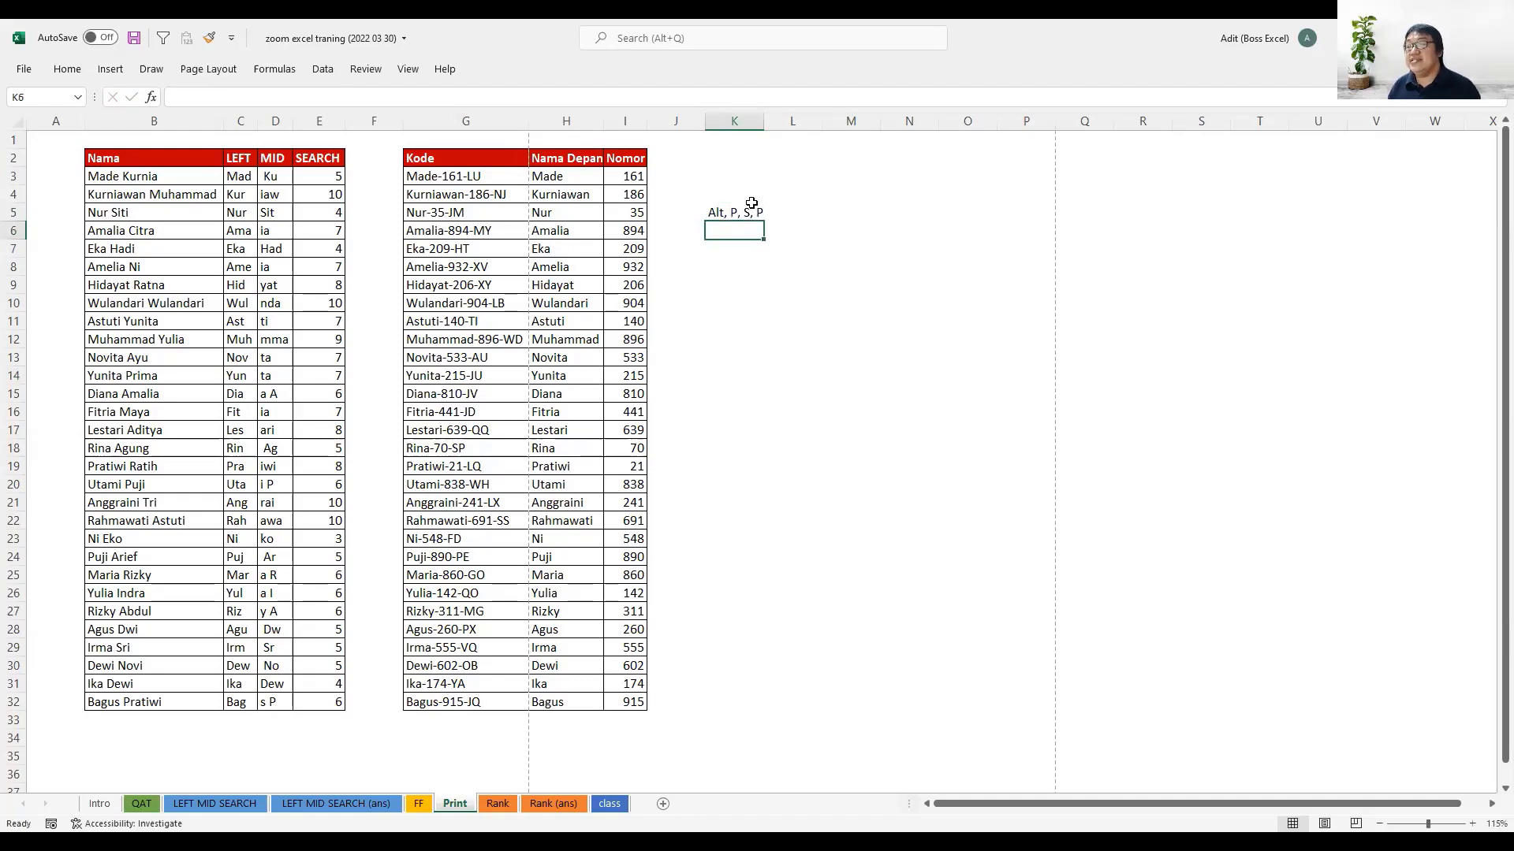
- In Page Setup, choose portrait orientation and scale the printout to fit 1 page wide by 1 tall
{"action": "key", "text": "alt"}
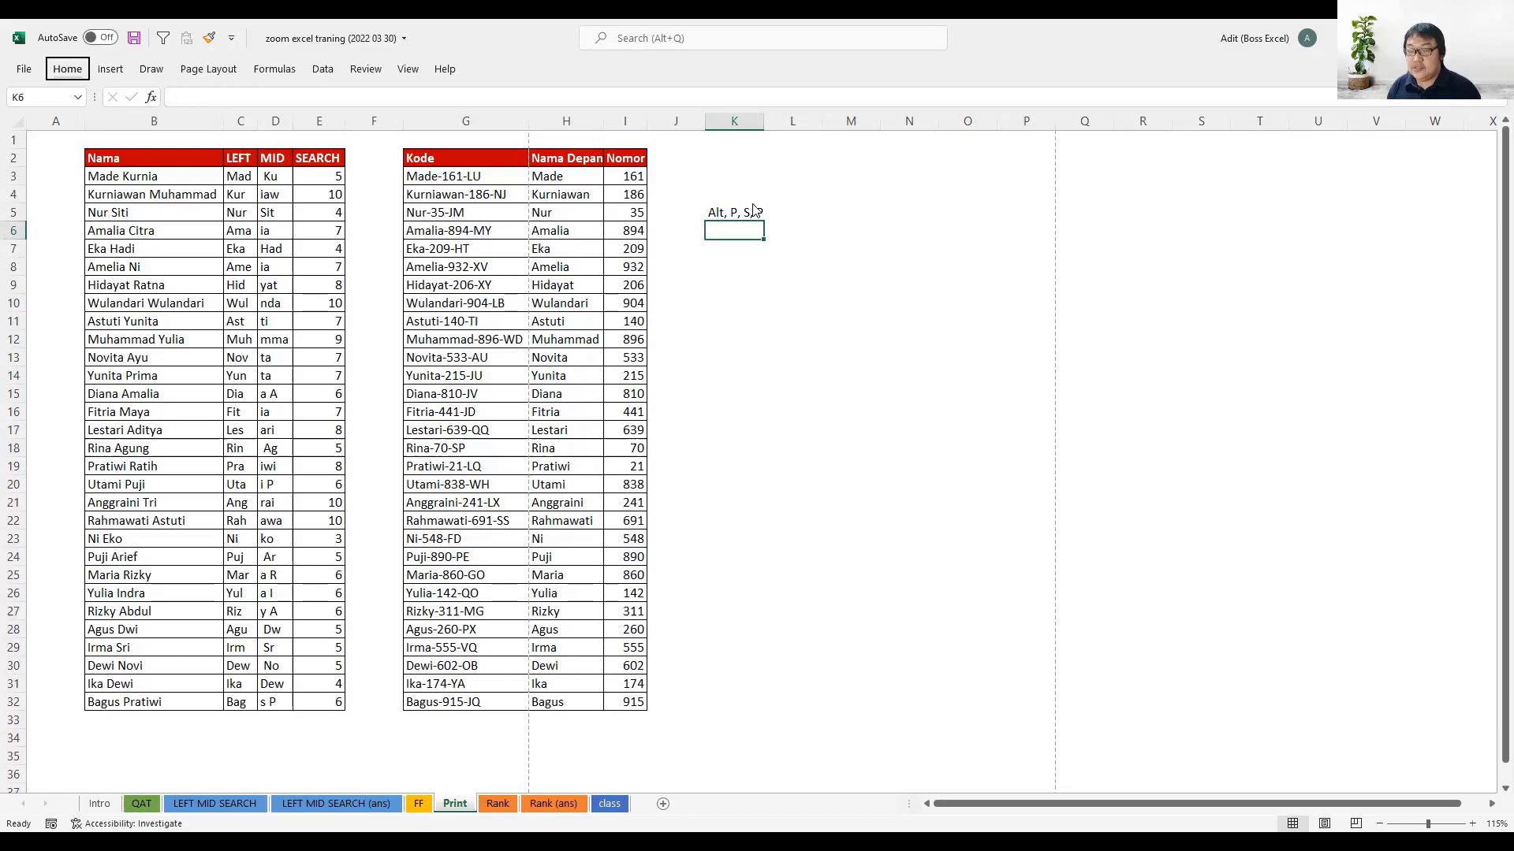
{"action": "key", "text": "p"}
{"action": "key", "text": "s"}
{"action": "key", "text": "p"}
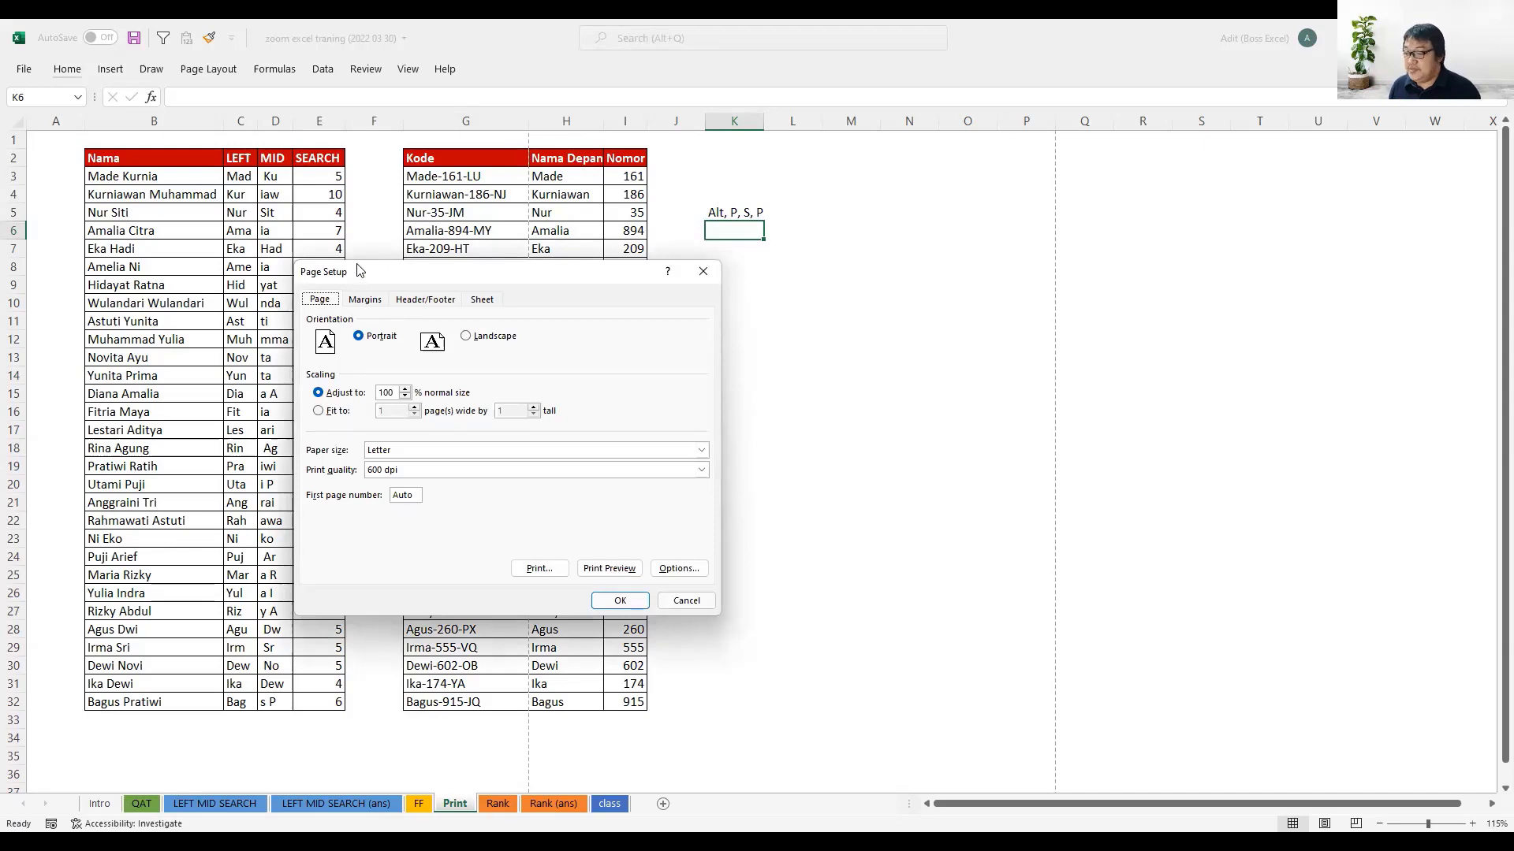
{"action": "left_click_drag", "start_coordinate": [314, 263], "coordinate": [267, 245]}
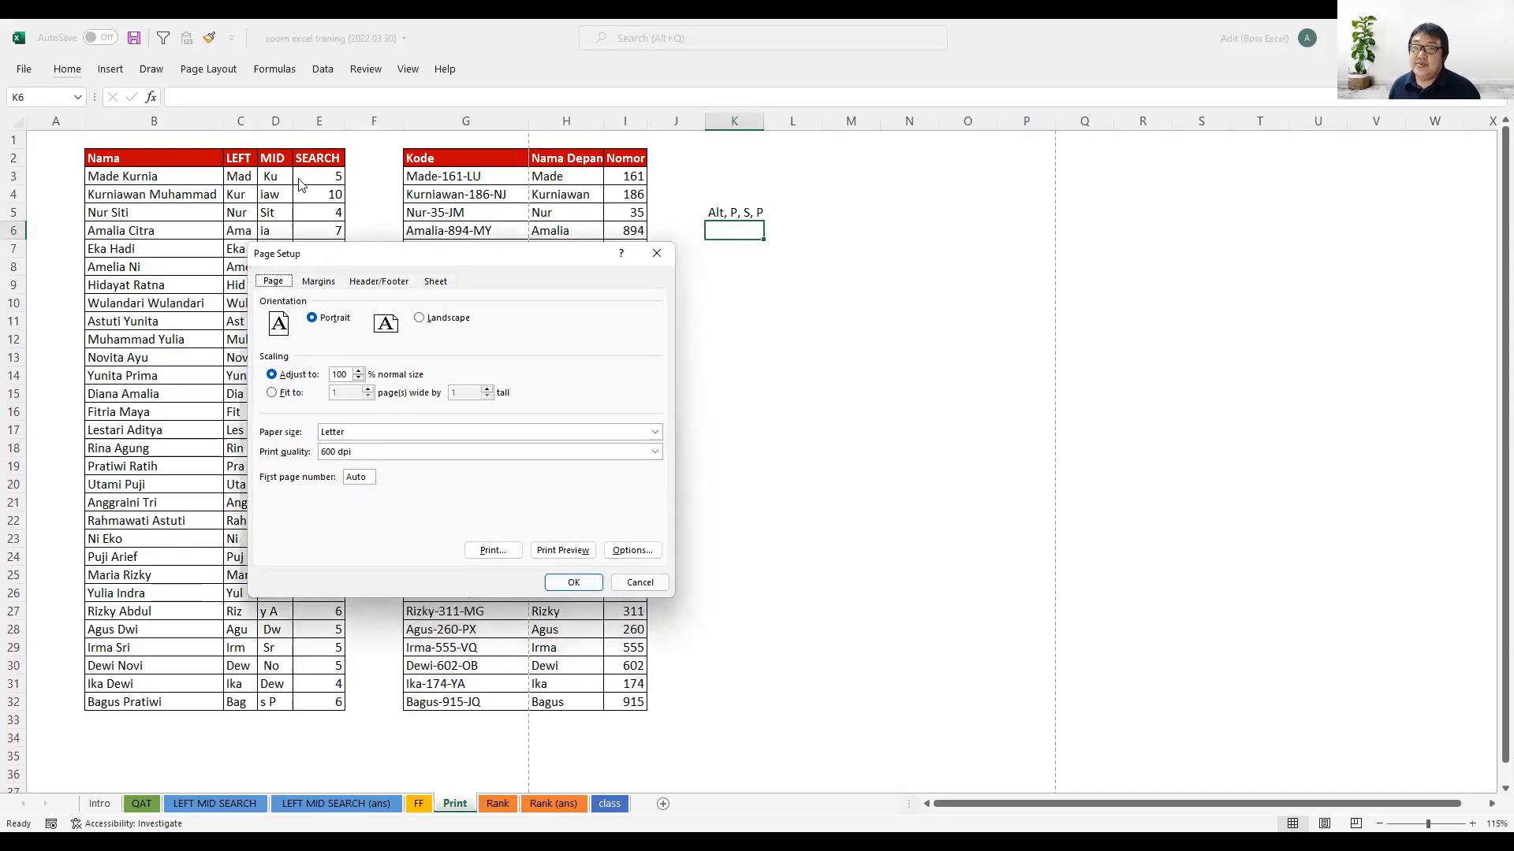
{"action": "left_click_drag", "start_coordinate": [426, 254], "coordinate": [543, 257]}
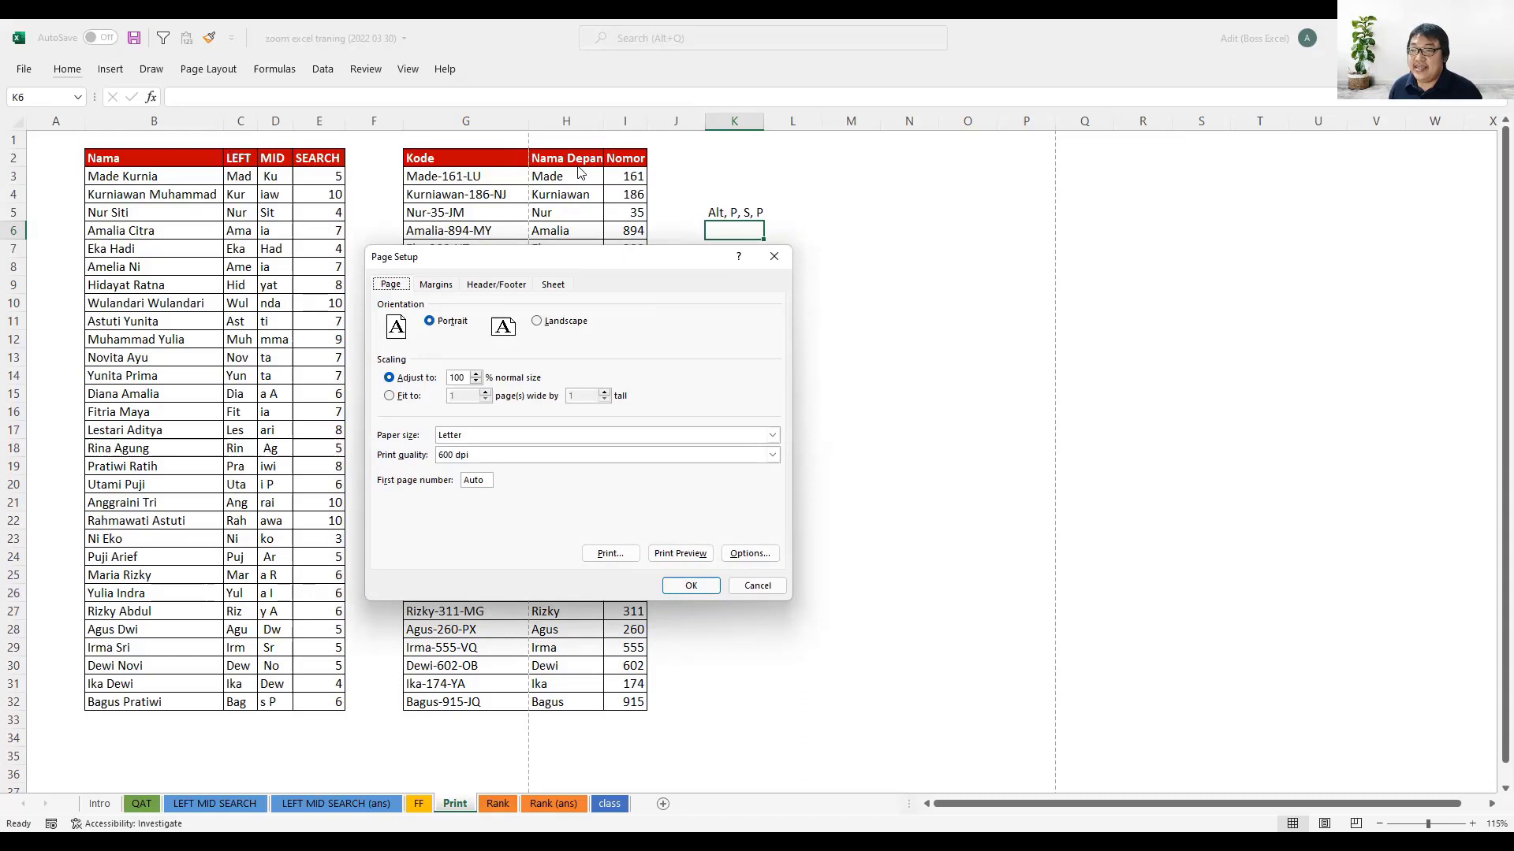
{"action": "left_click", "coordinate": [464, 323]}
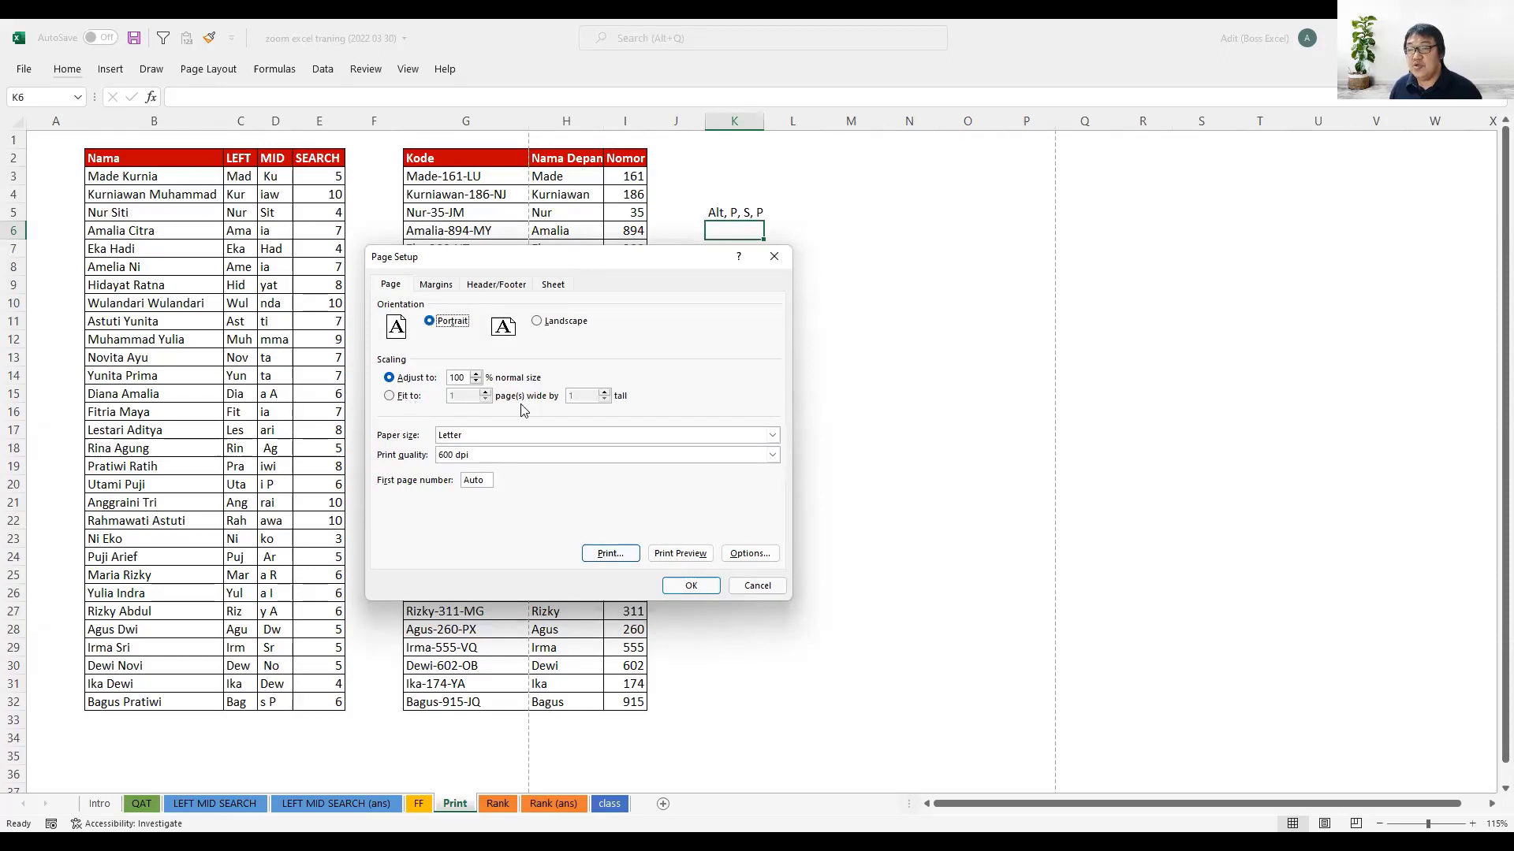
{"action": "left_click", "coordinate": [389, 396]}
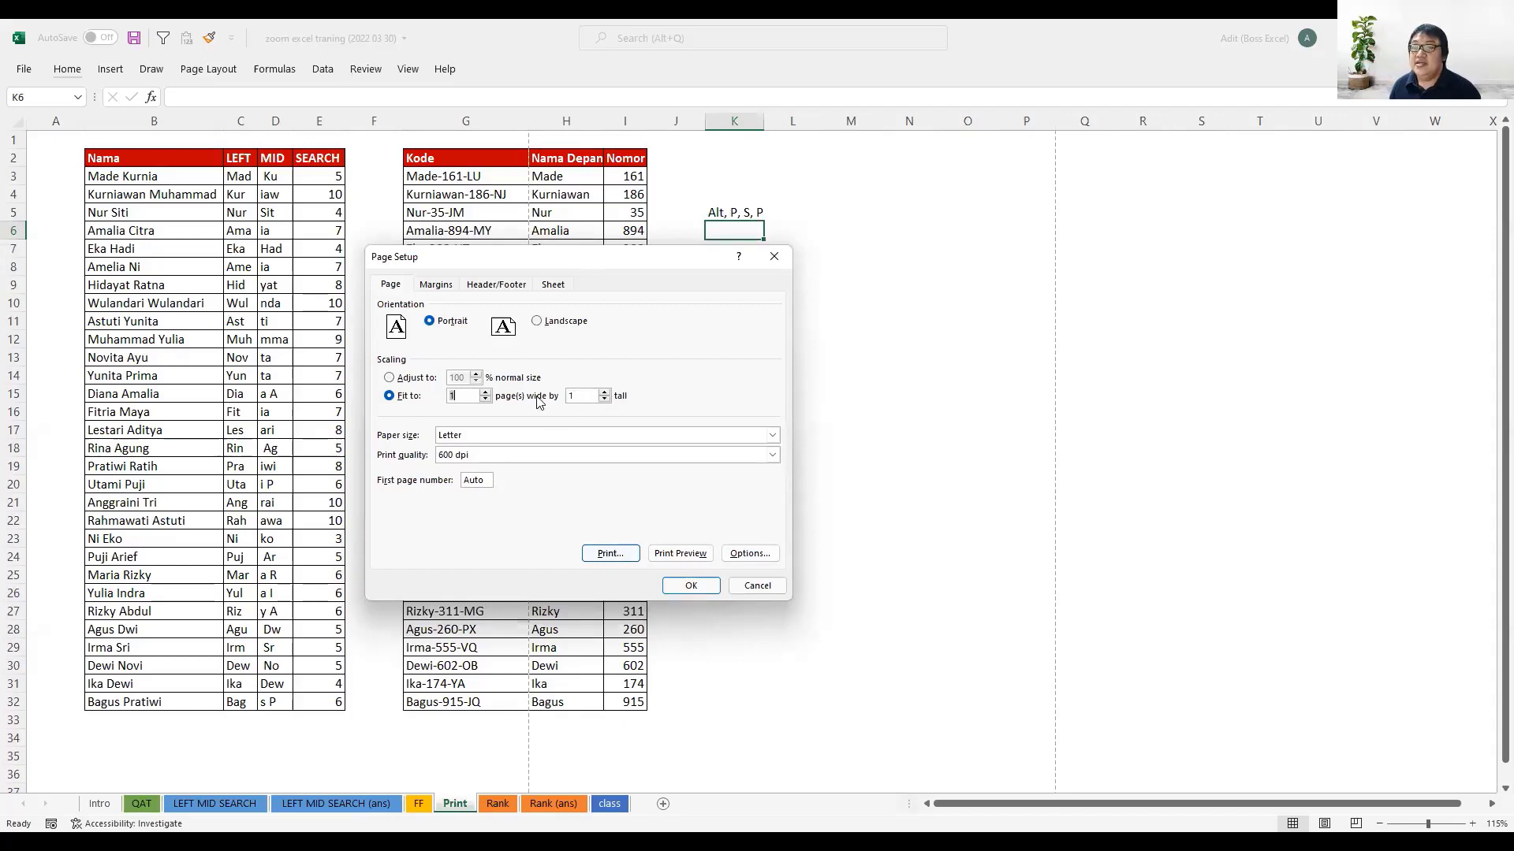
- Center the printout horizontally on the page, trying vertical centering as well and switching it back off
{"action": "left_click", "coordinate": [437, 287]}
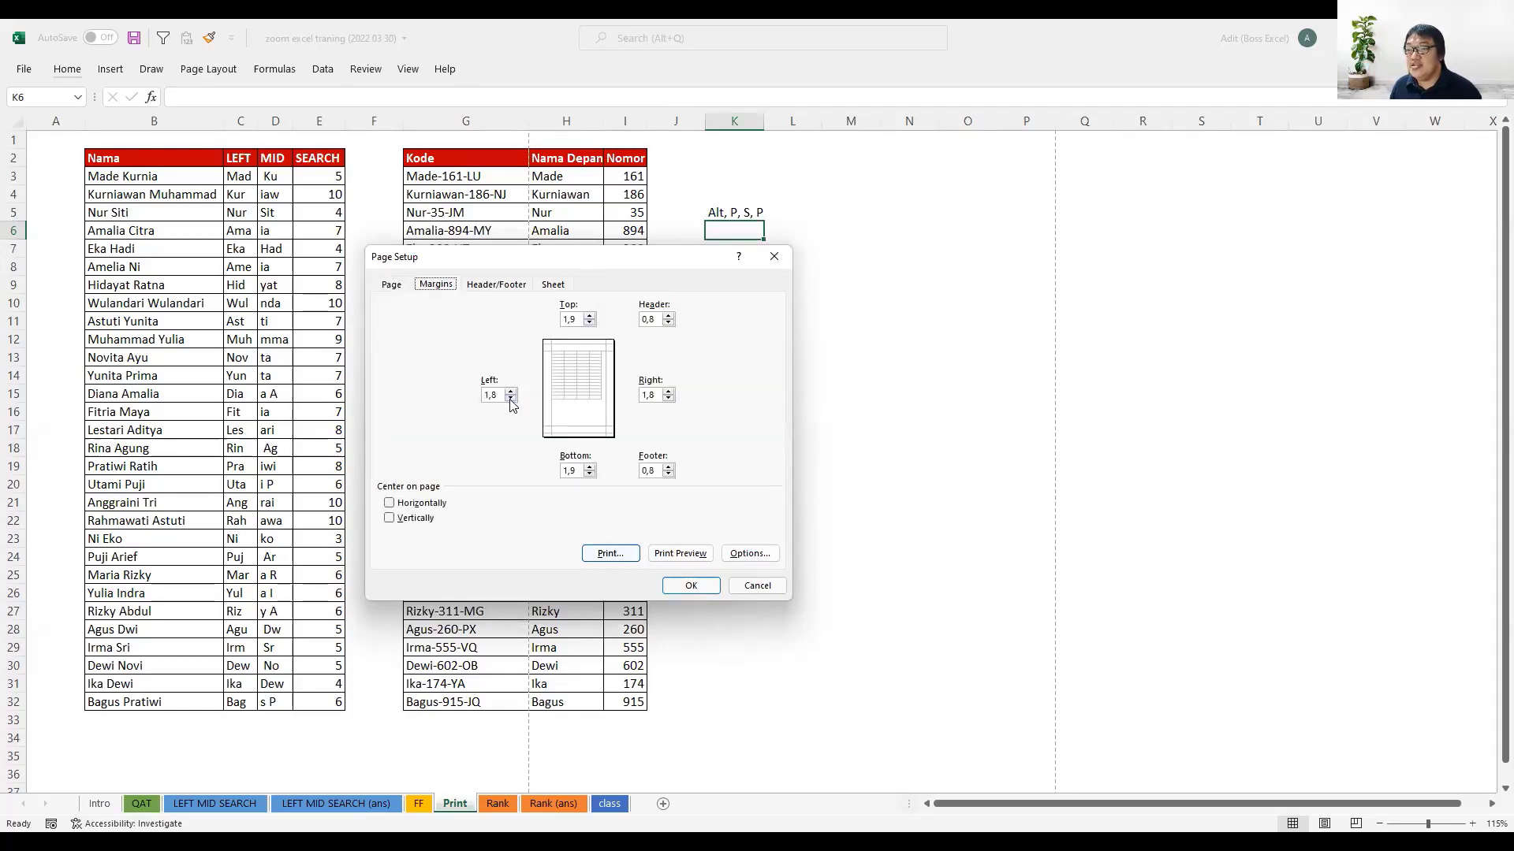
{"action": "left_click", "coordinate": [389, 503]}
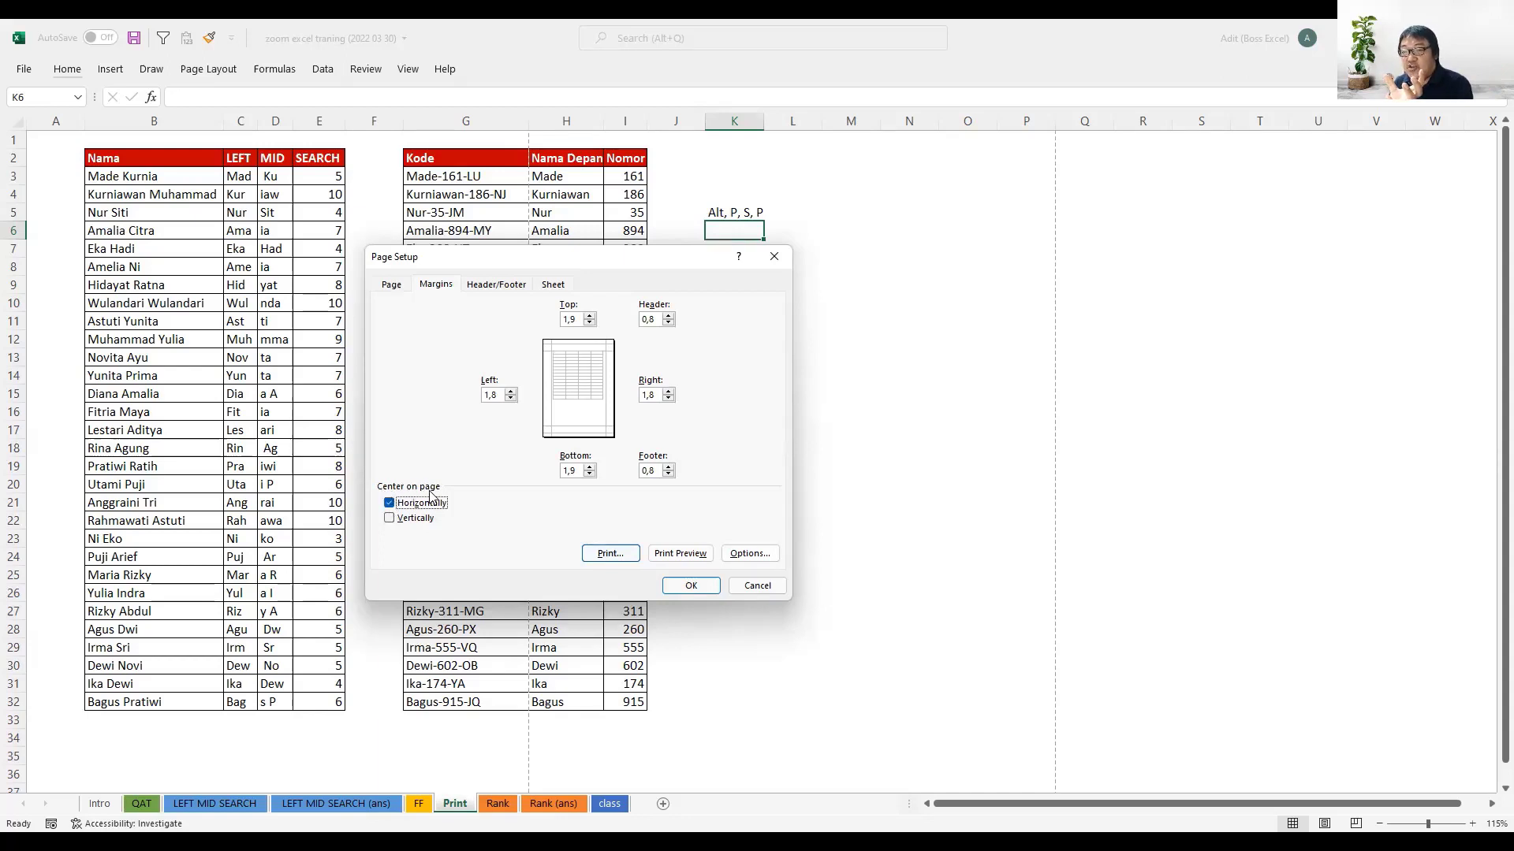
{"action": "left_click", "coordinate": [390, 520]}
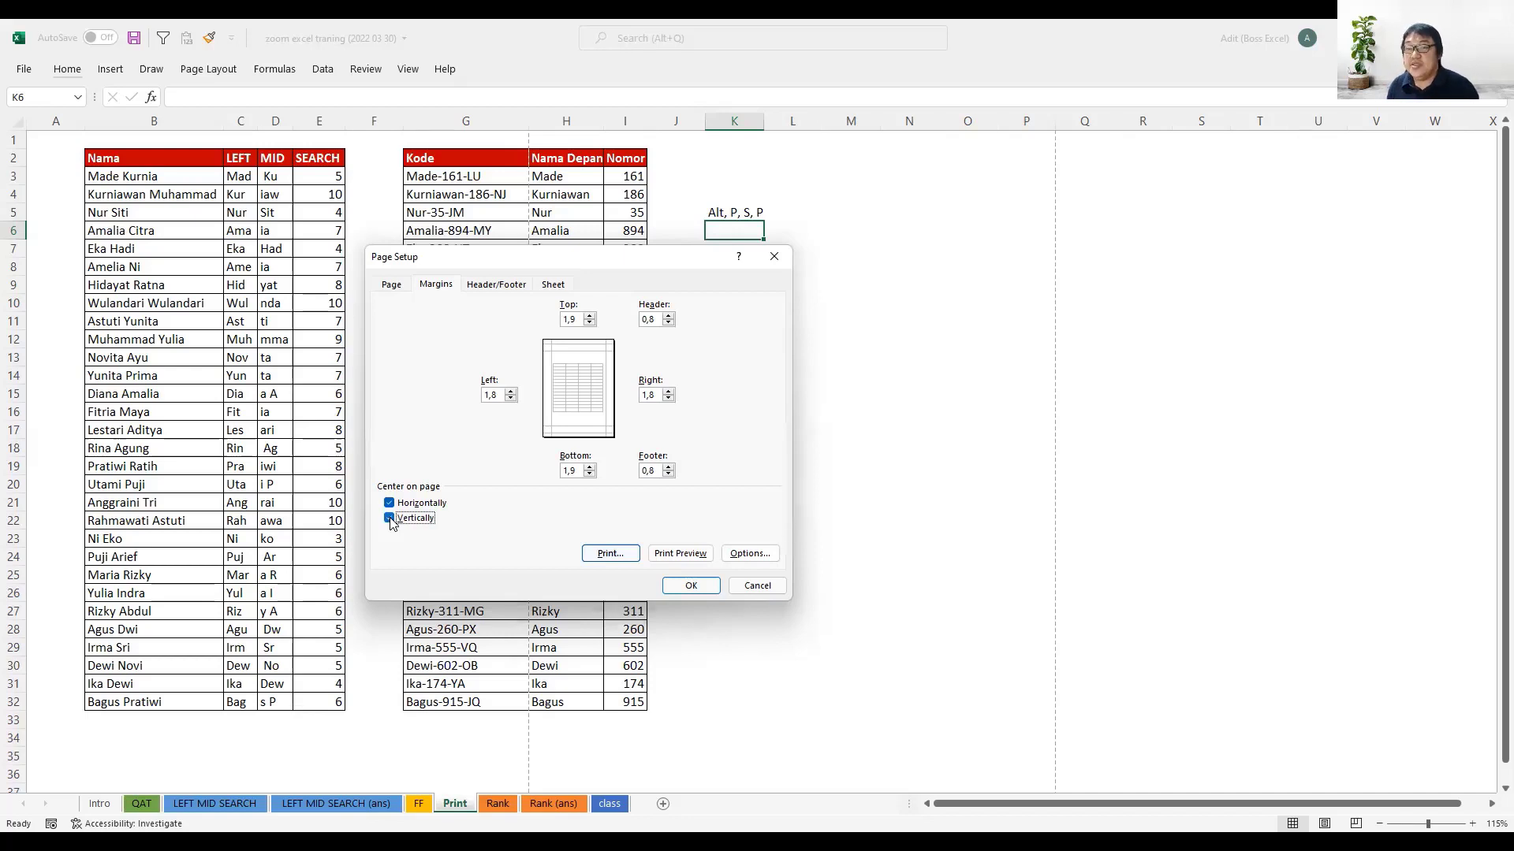
{"action": "left_click", "coordinate": [389, 519]}
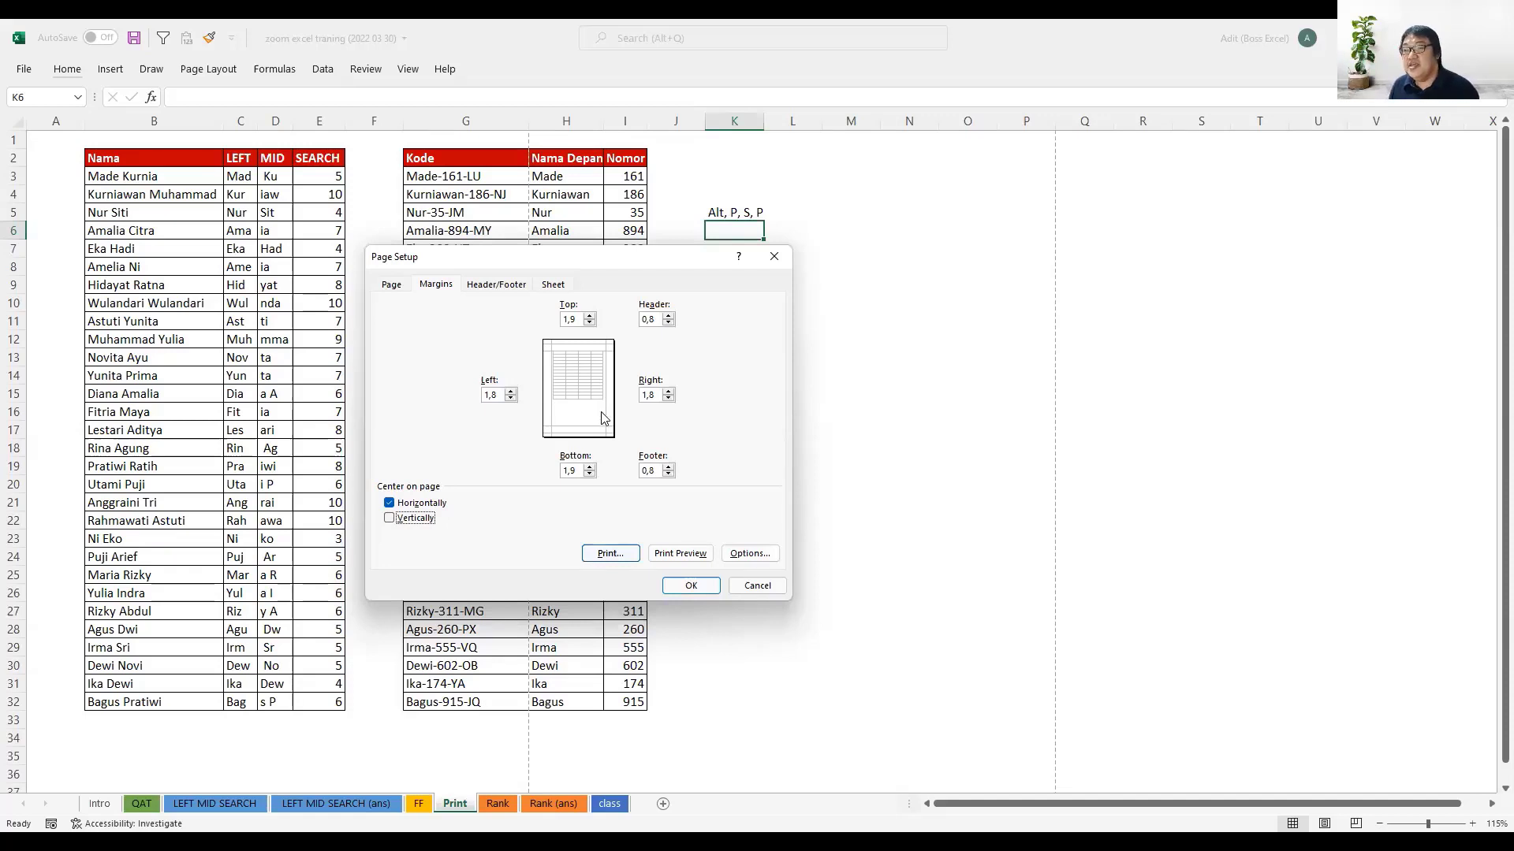
- Create a custom header with the number of pages in the left section, "Boss Excel" in the center and the sheet name in the right
{"action": "left_click", "coordinate": [504, 285]}
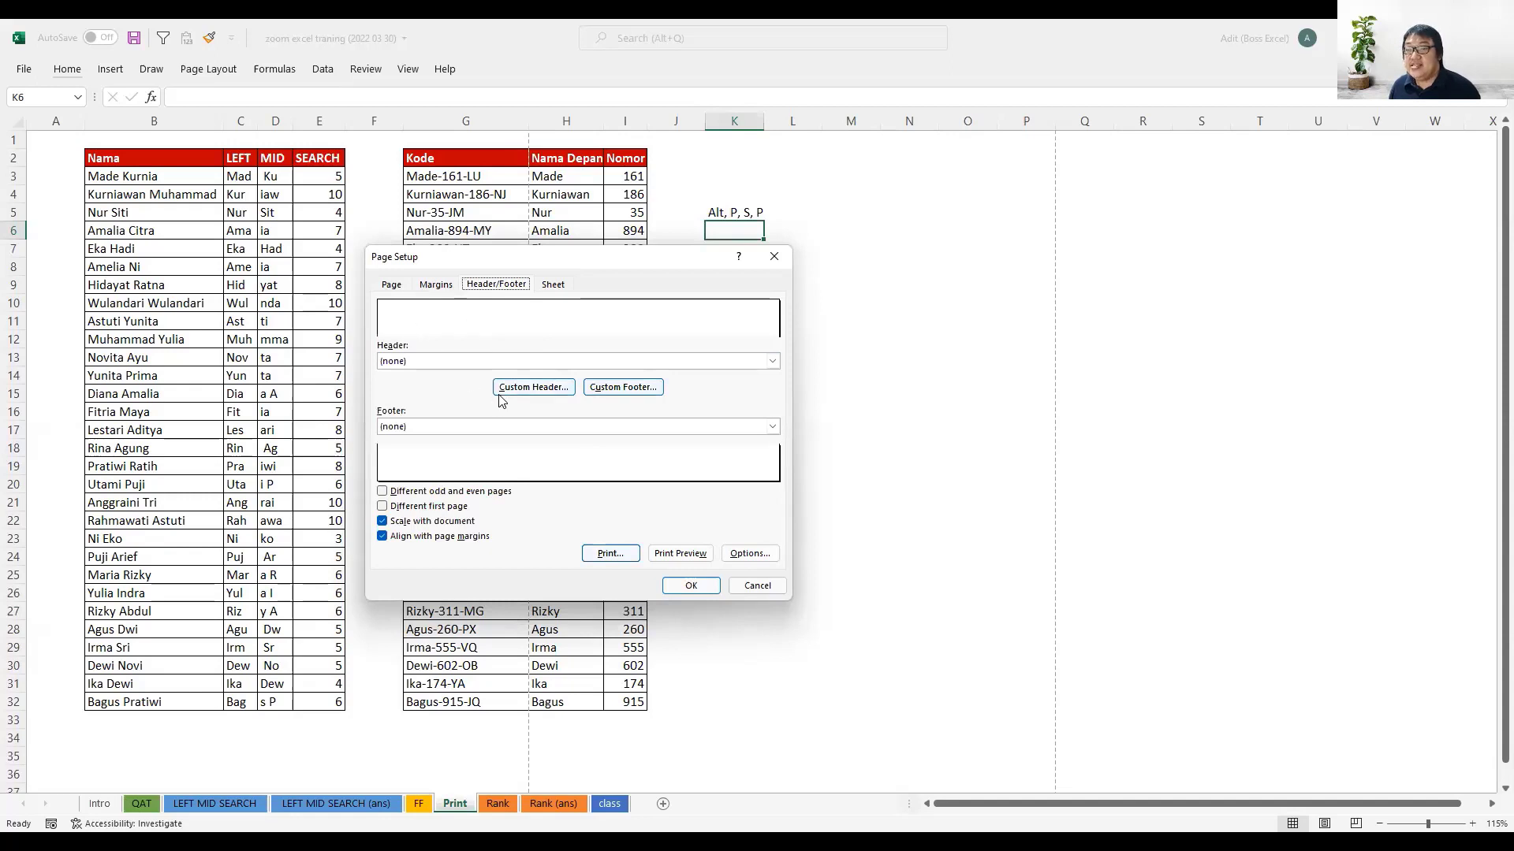
{"action": "left_click", "coordinate": [524, 387]}
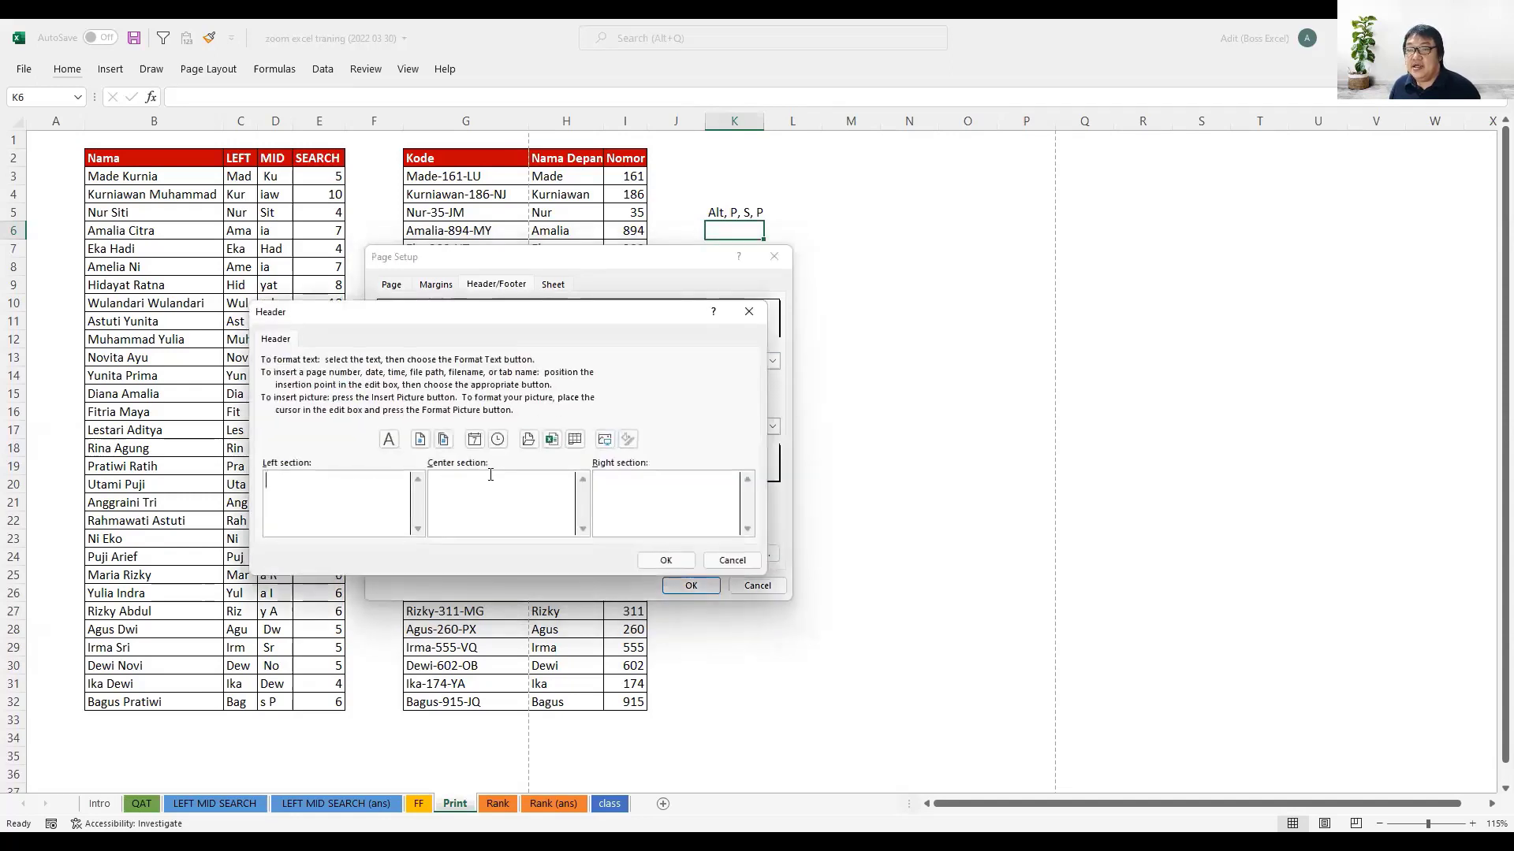
{"action": "left_click", "coordinate": [443, 439]}
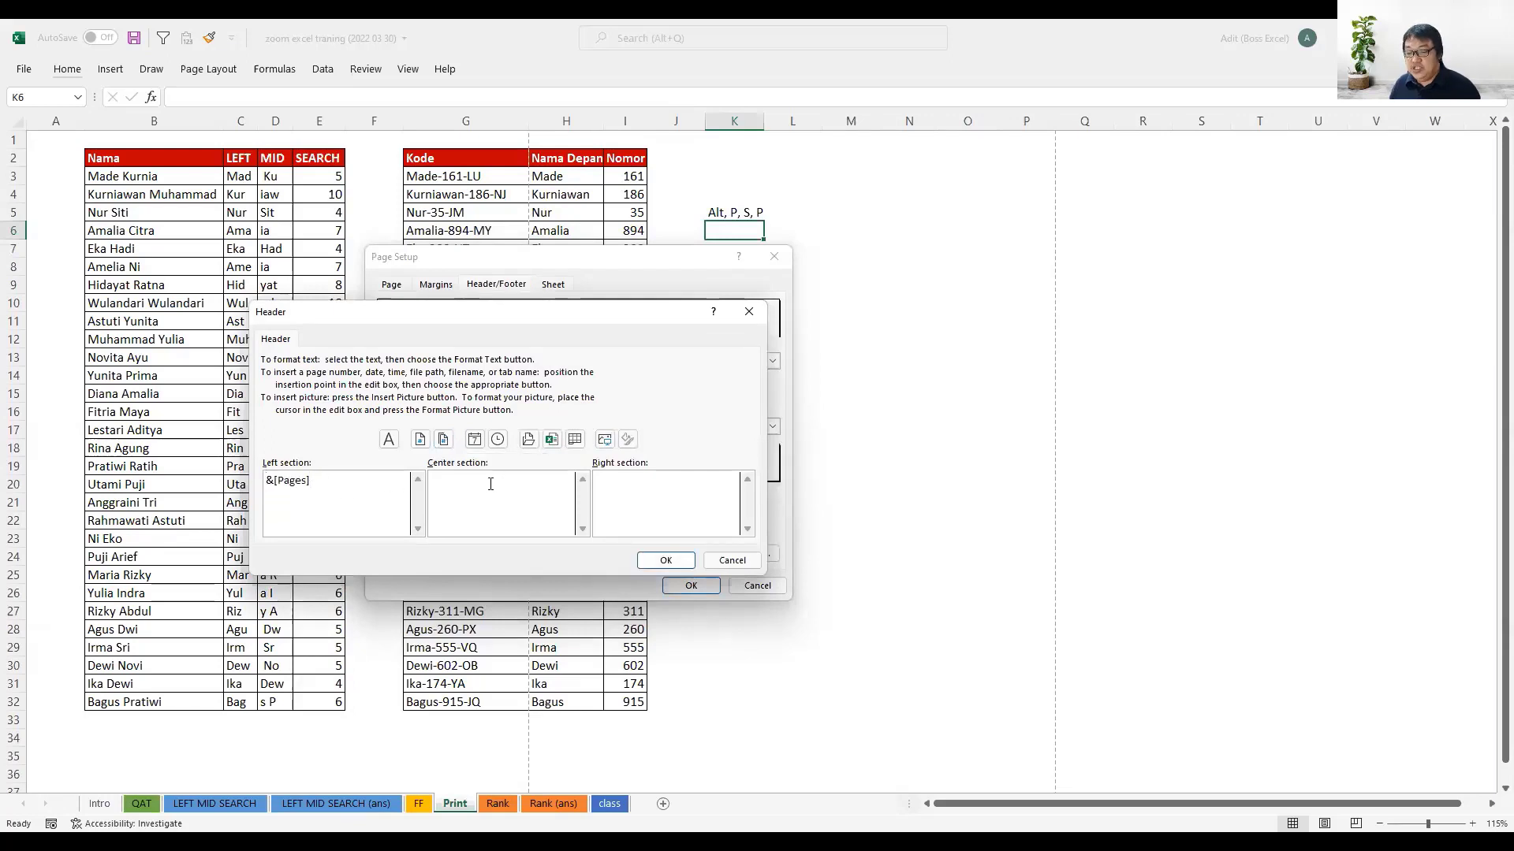
{"action": "left_click", "coordinate": [491, 484]}
{"action": "type", "text": "Boss Excel"}
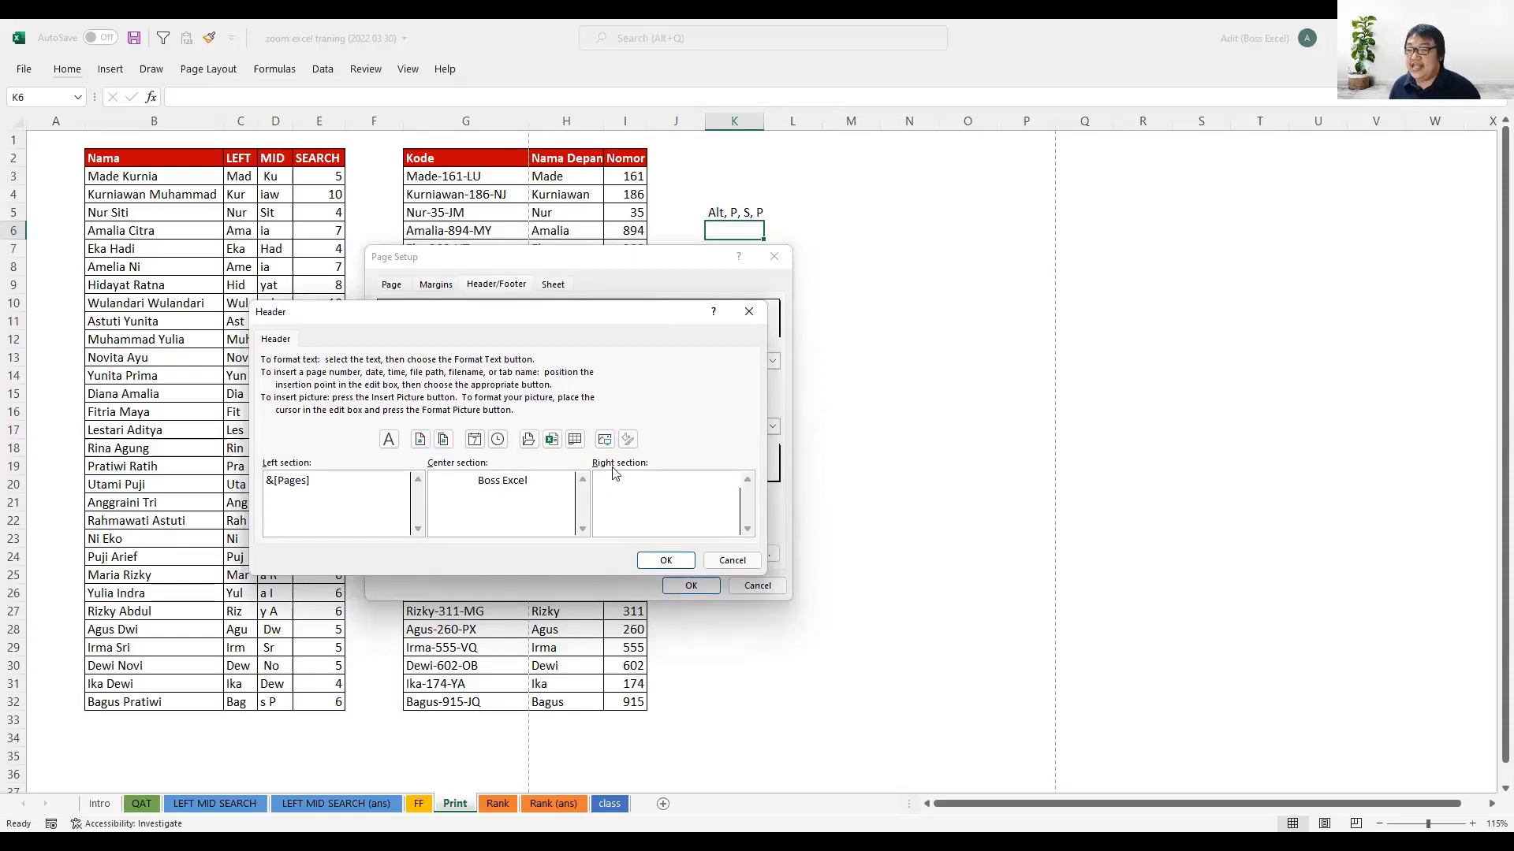
{"action": "left_click", "coordinate": [575, 439]}
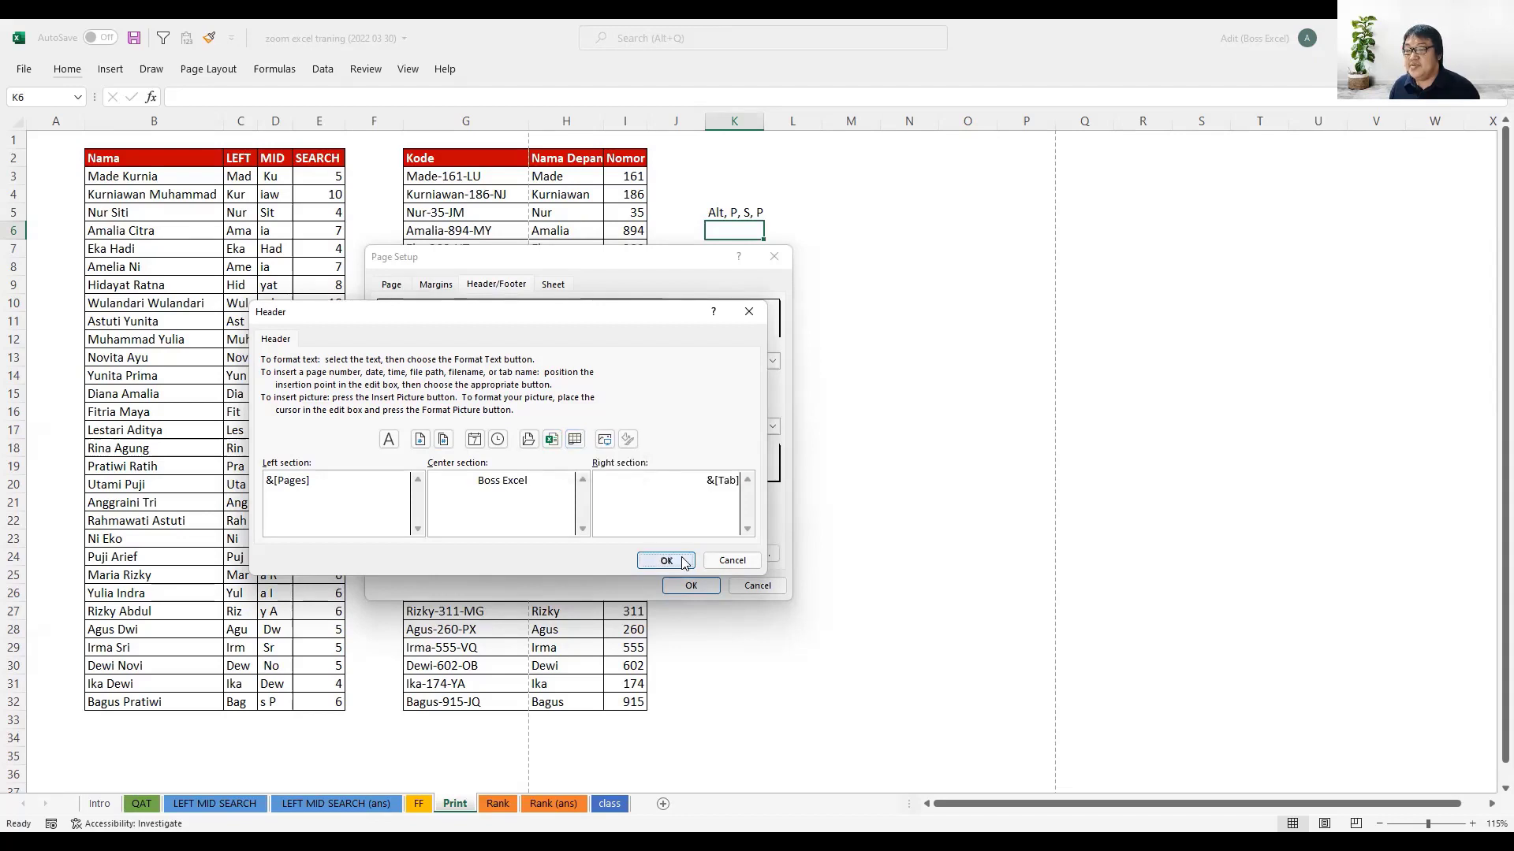
{"action": "left_click", "coordinate": [666, 560]}
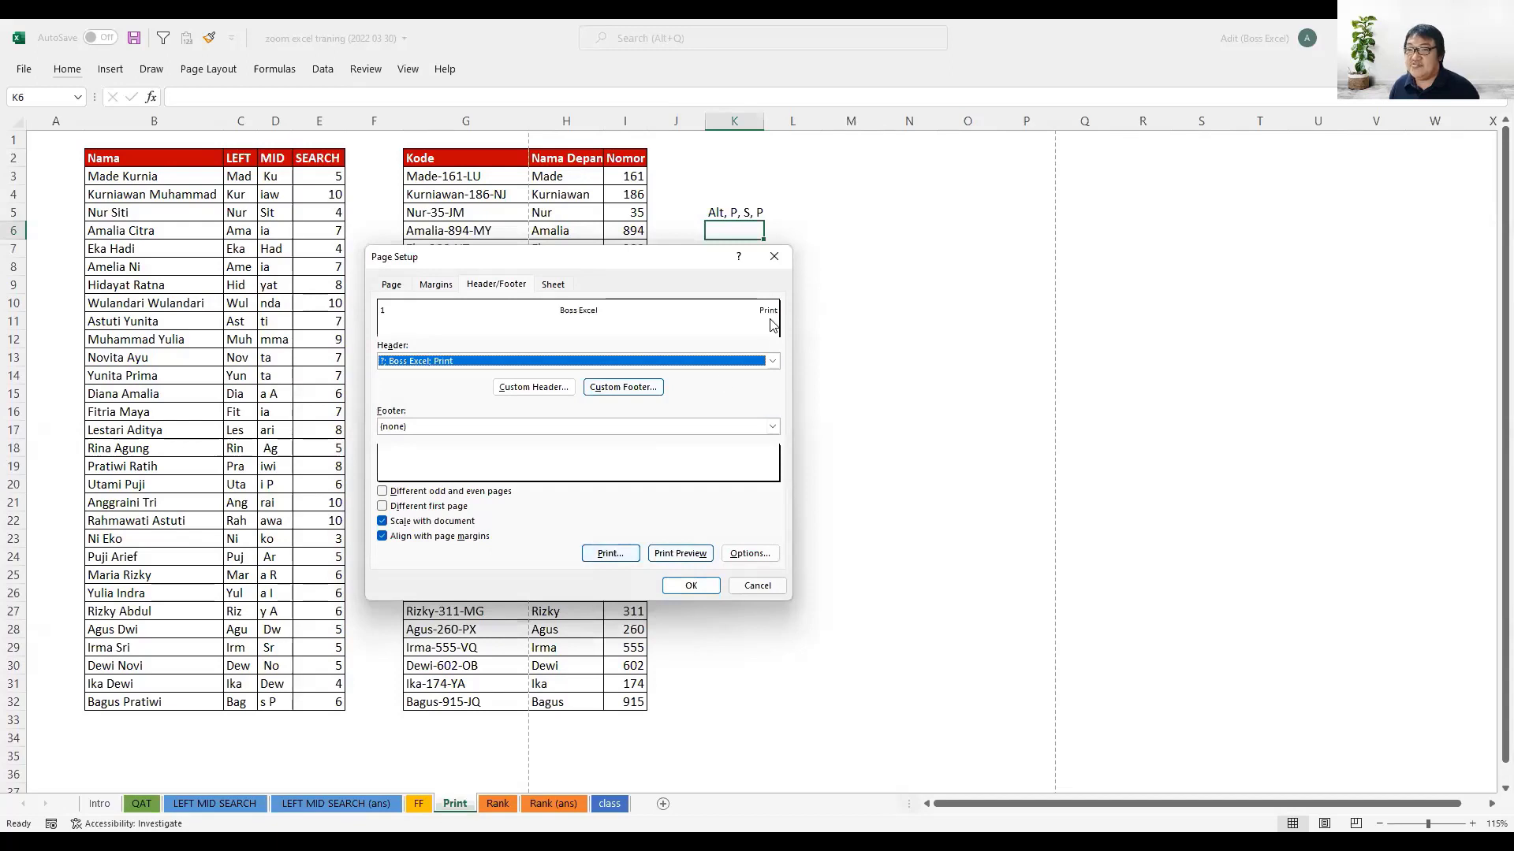
- Set the sheet's print area to the range B2:I32 in Page Setup
{"action": "left_click", "coordinate": [556, 287]}
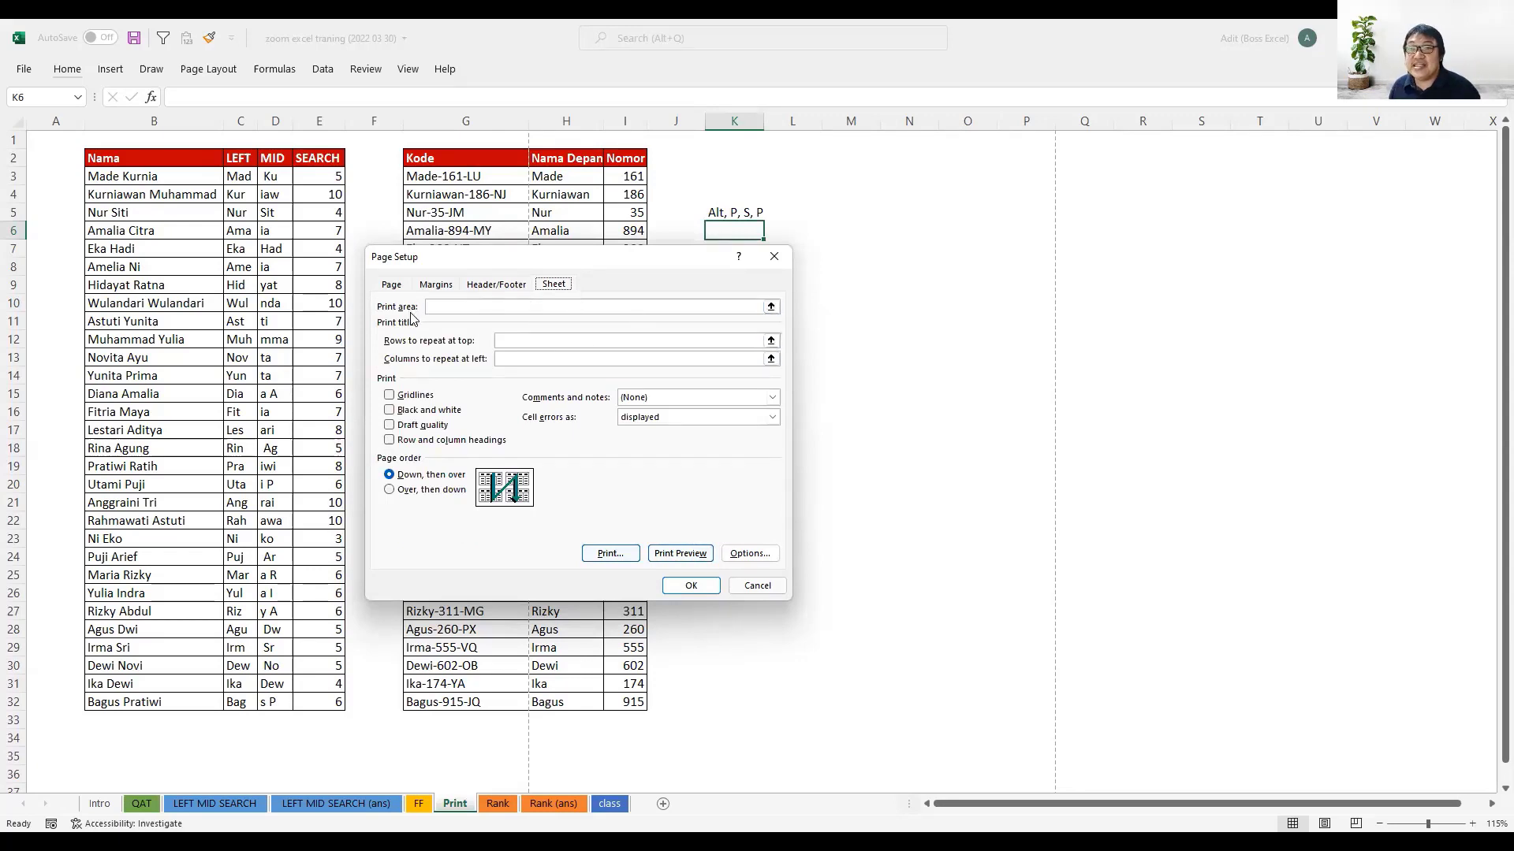
{"action": "left_click", "coordinate": [763, 307]}
{"action": "left_click", "coordinate": [771, 306]}
{"action": "left_click", "coordinate": [624, 162]}
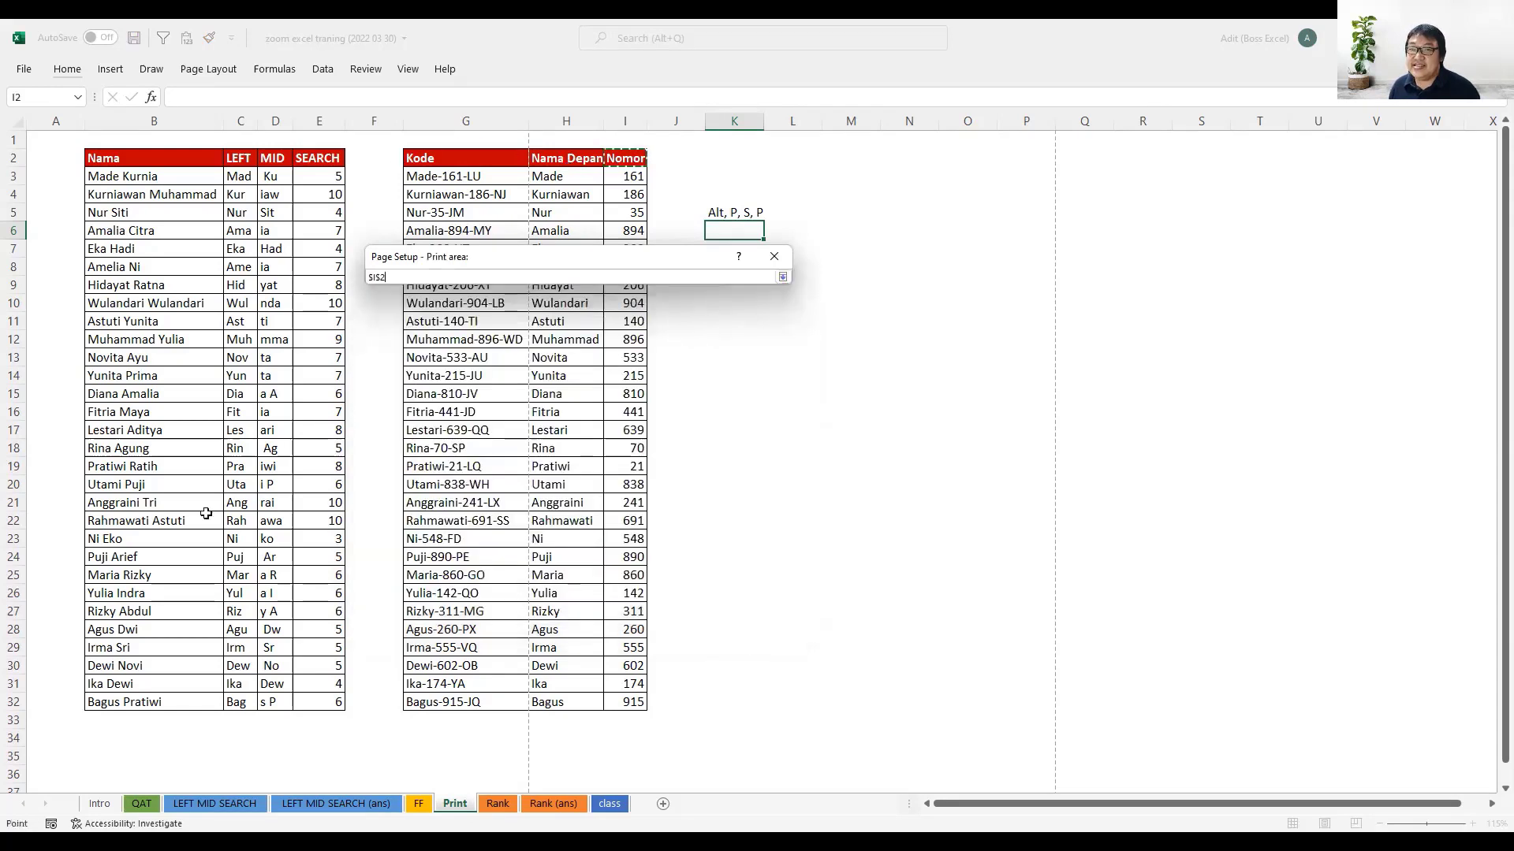
{"action": "left_click", "coordinate": [124, 700], "text": "shift"}
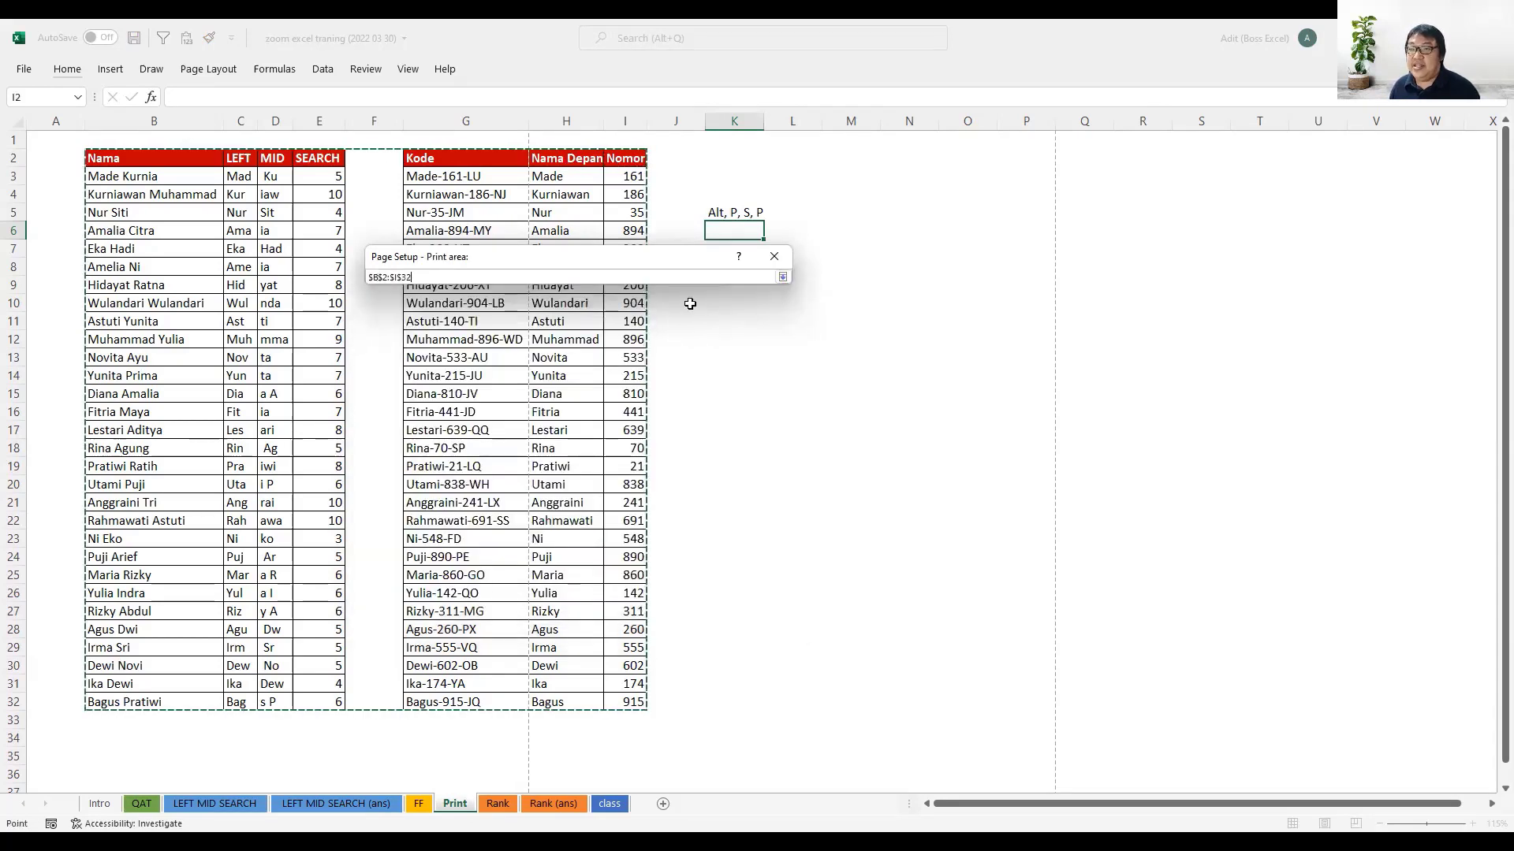
{"action": "left_click", "coordinate": [781, 276]}
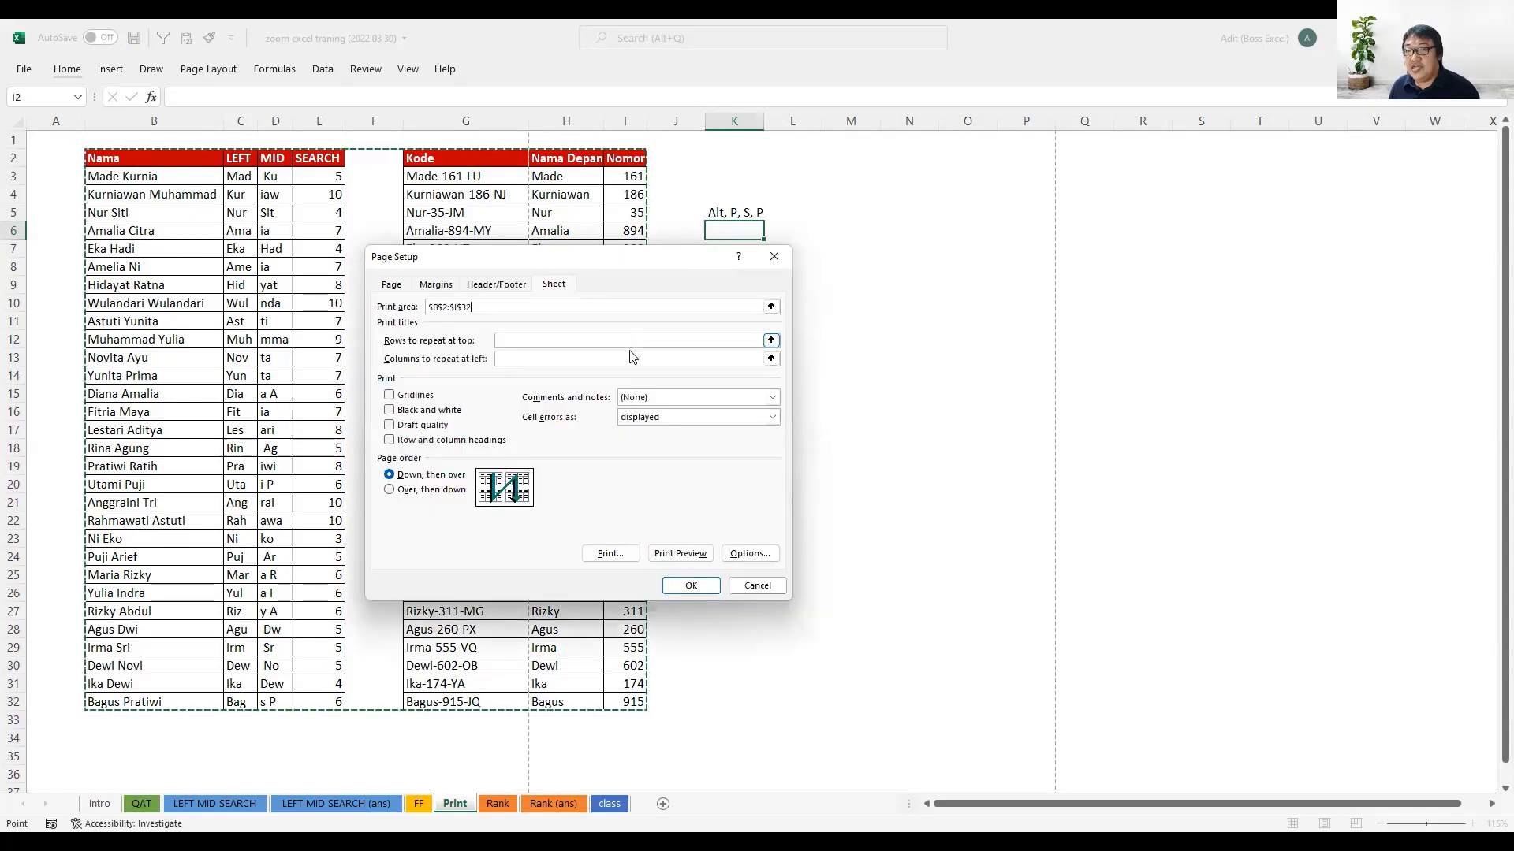
- Leave gridline printing off, open the print preview from Page Setup, and return to the worksheet
{"action": "left_click", "coordinate": [390, 397]}
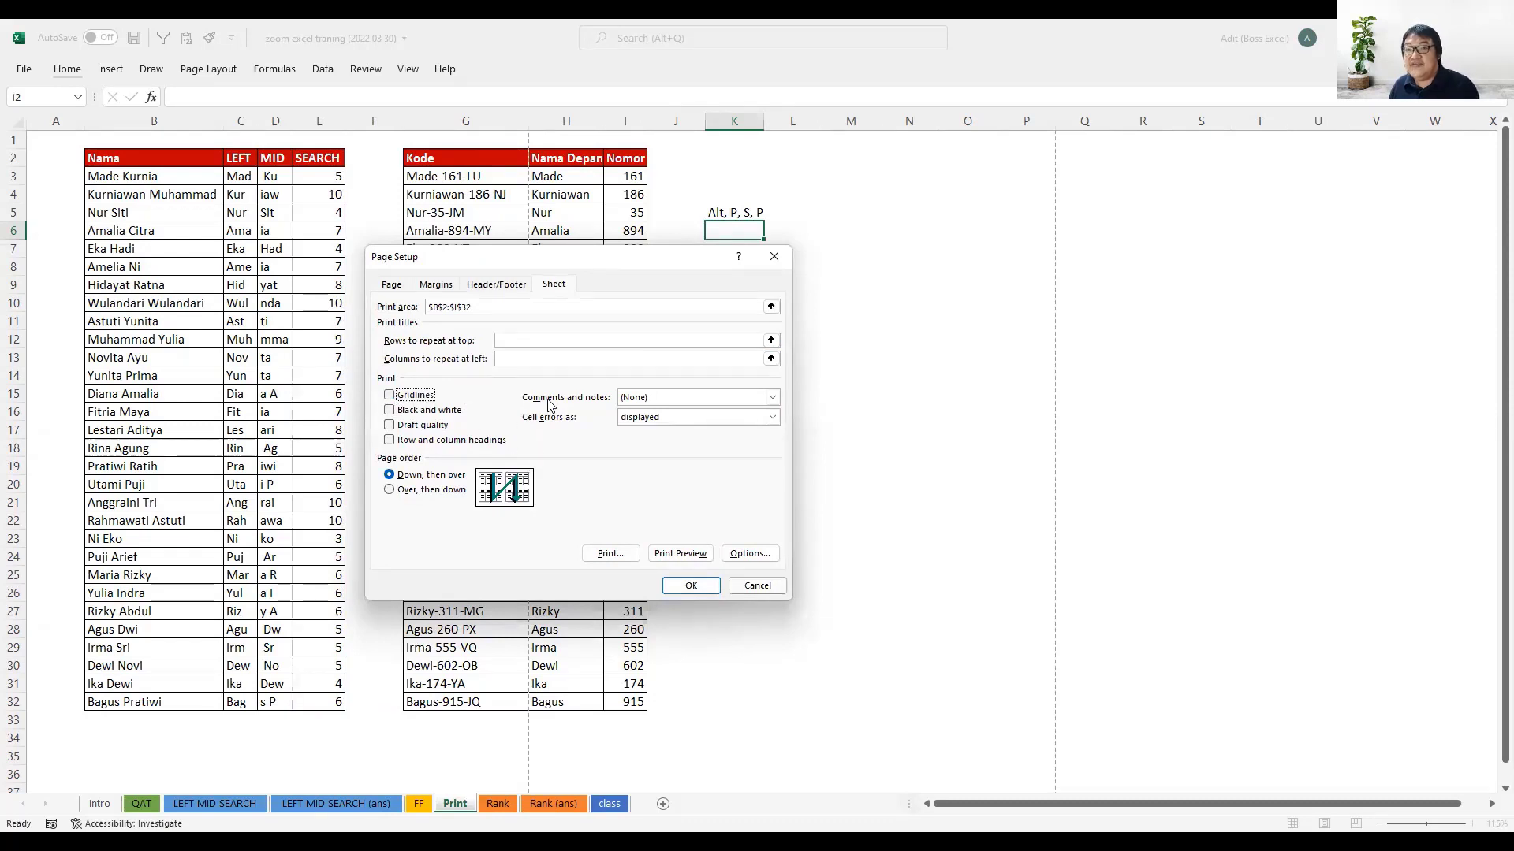
{"action": "left_click", "coordinate": [680, 551]}
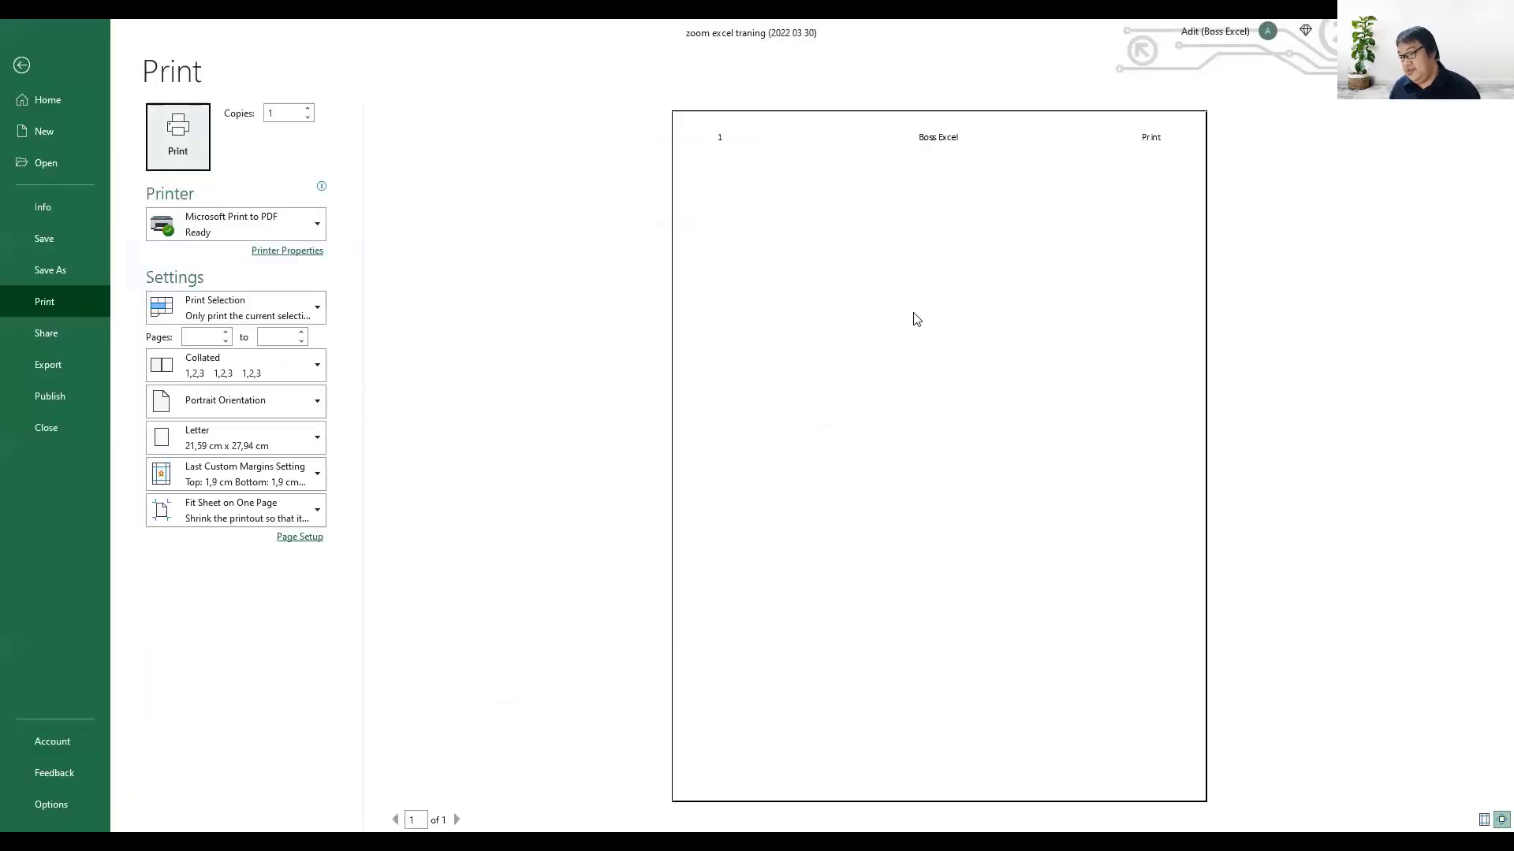
{"action": "key", "text": "Escape"}
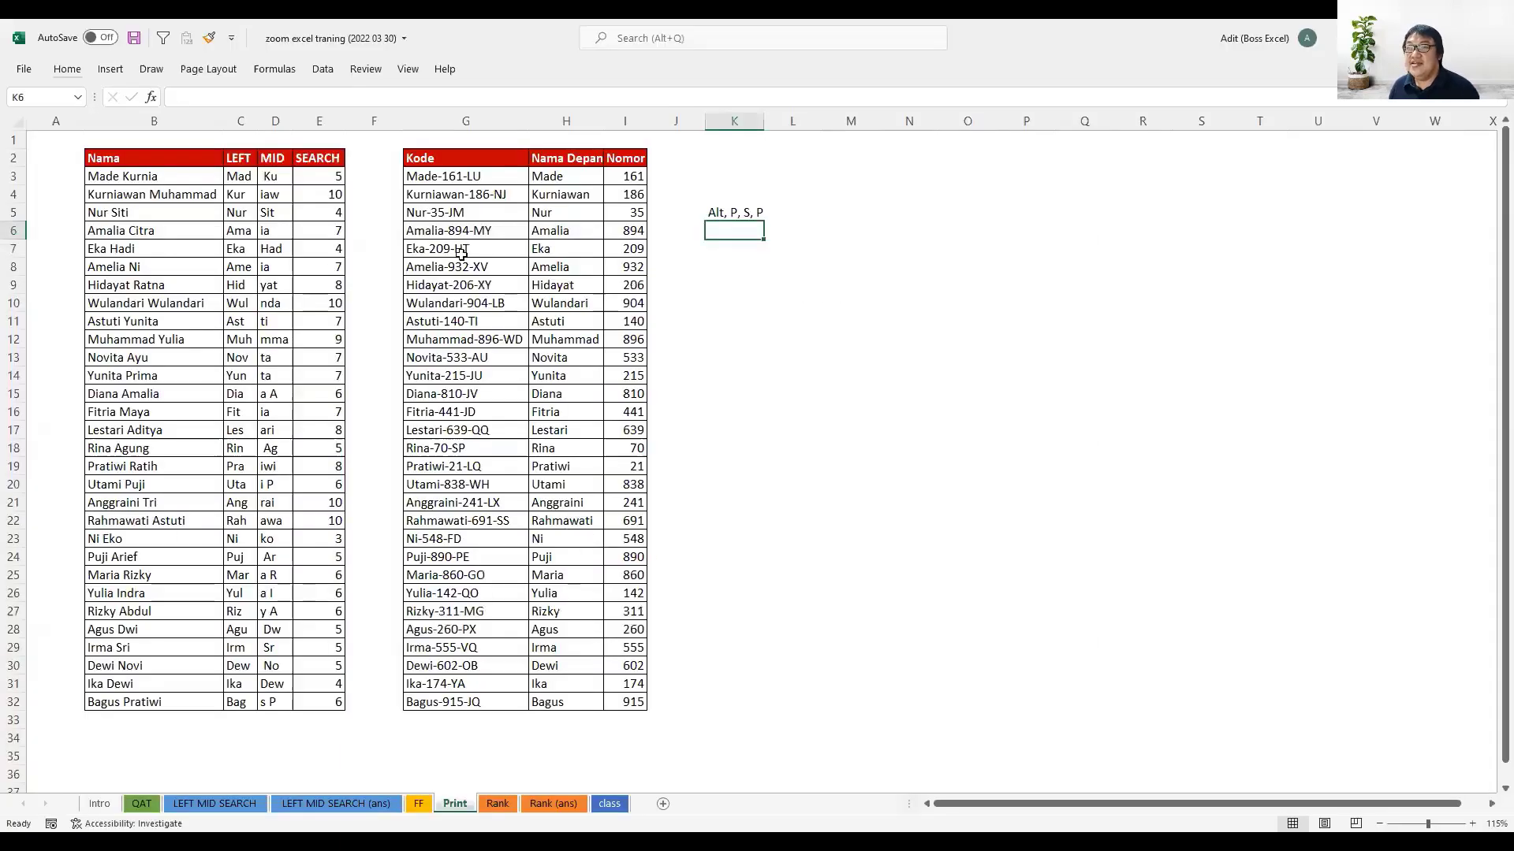
- Select cell G6 and recheck the print area and gridlines options in Page Setup
{"action": "left_click", "coordinate": [412, 235]}
{"action": "key", "text": "alt"}
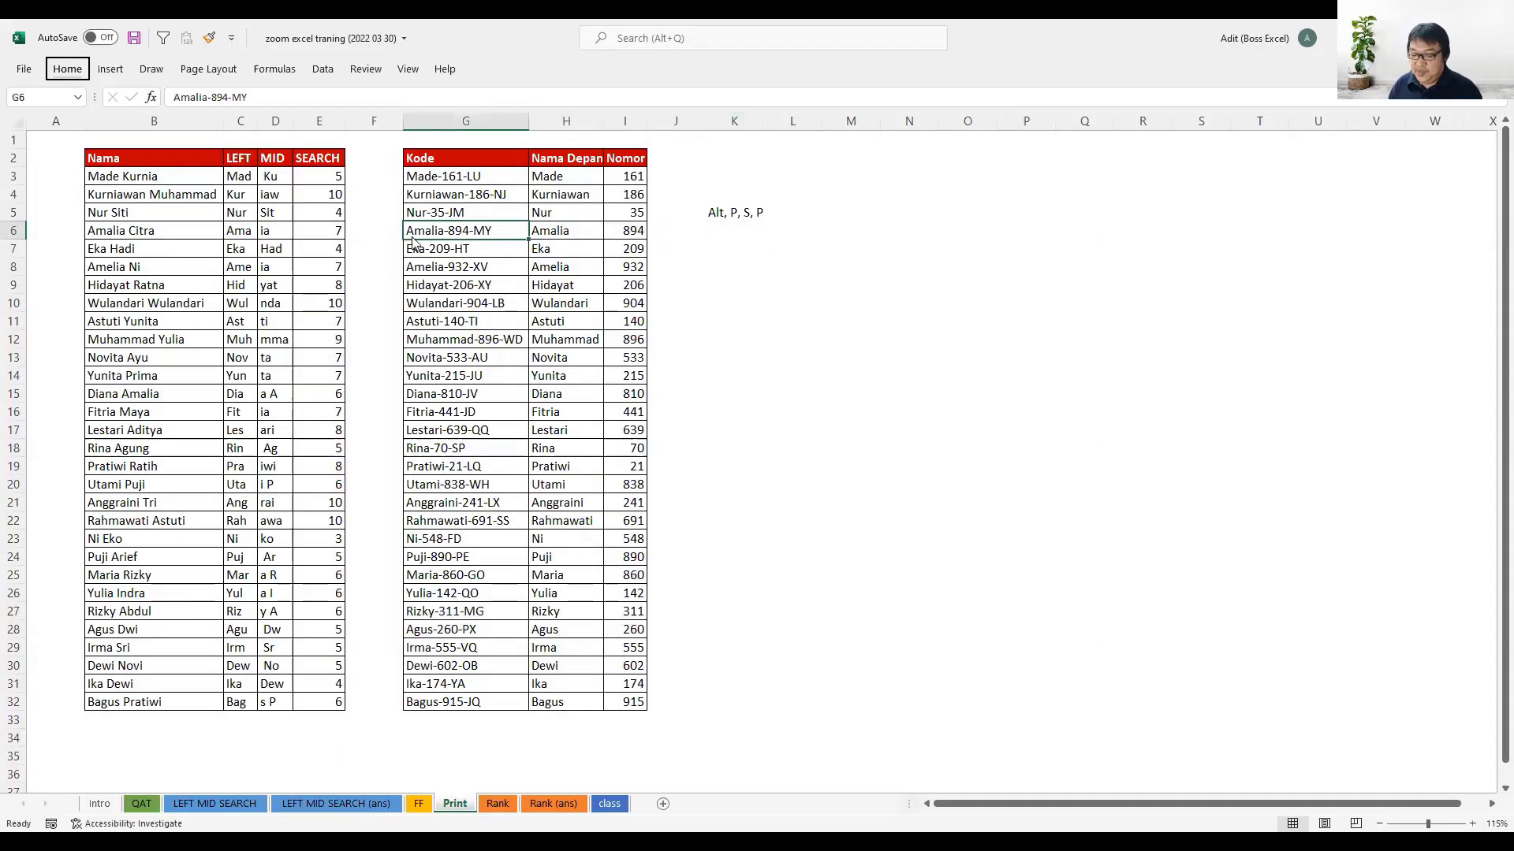
{"action": "key", "text": "p"}
{"action": "key", "text": "s"}
{"action": "key", "text": "p"}
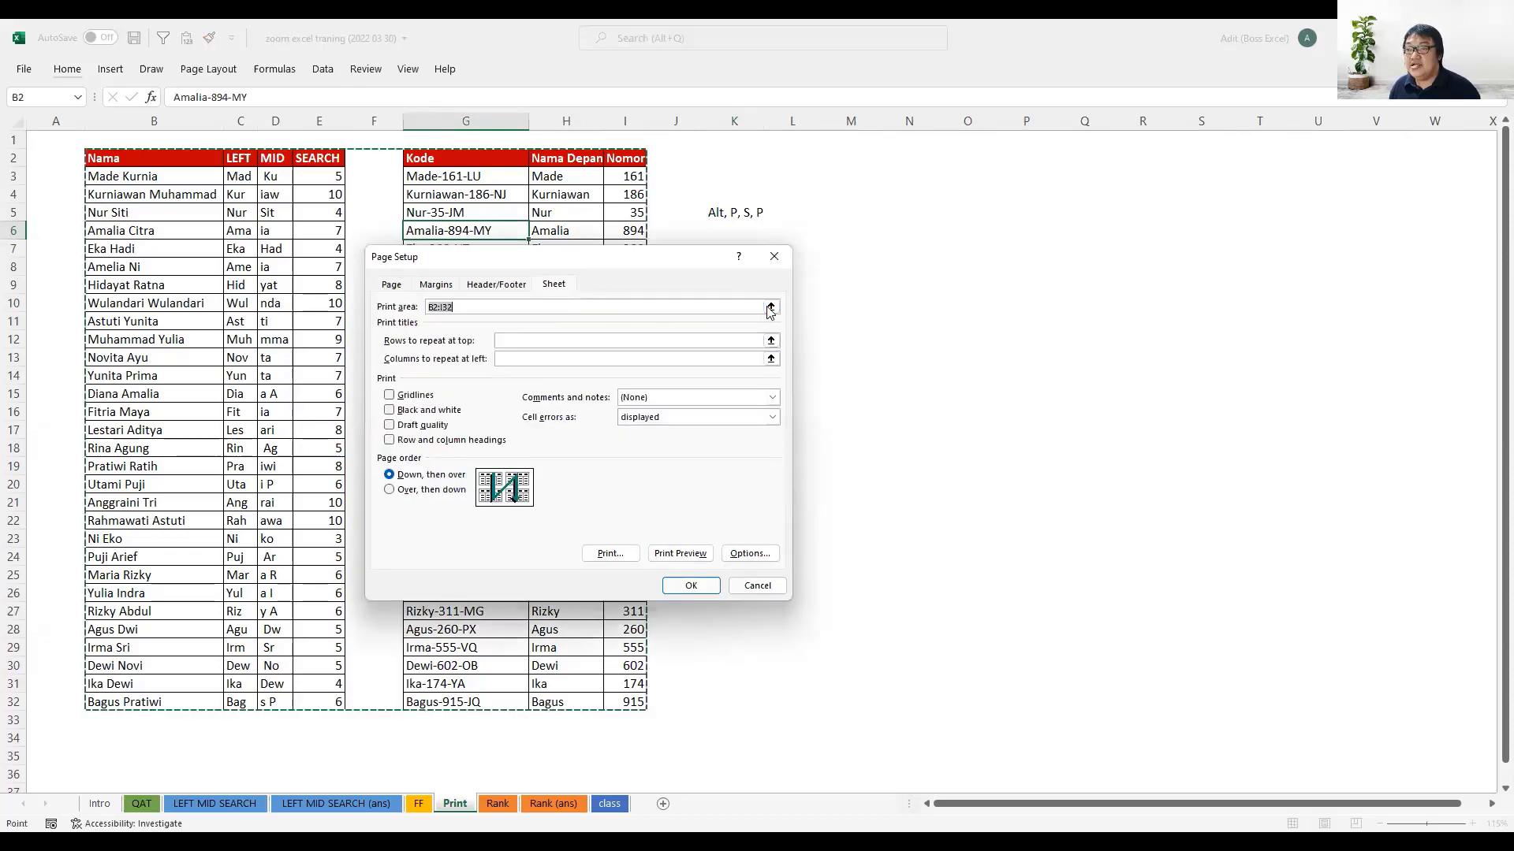
{"action": "left_click", "coordinate": [770, 307]}
{"action": "left_click", "coordinate": [782, 278]}
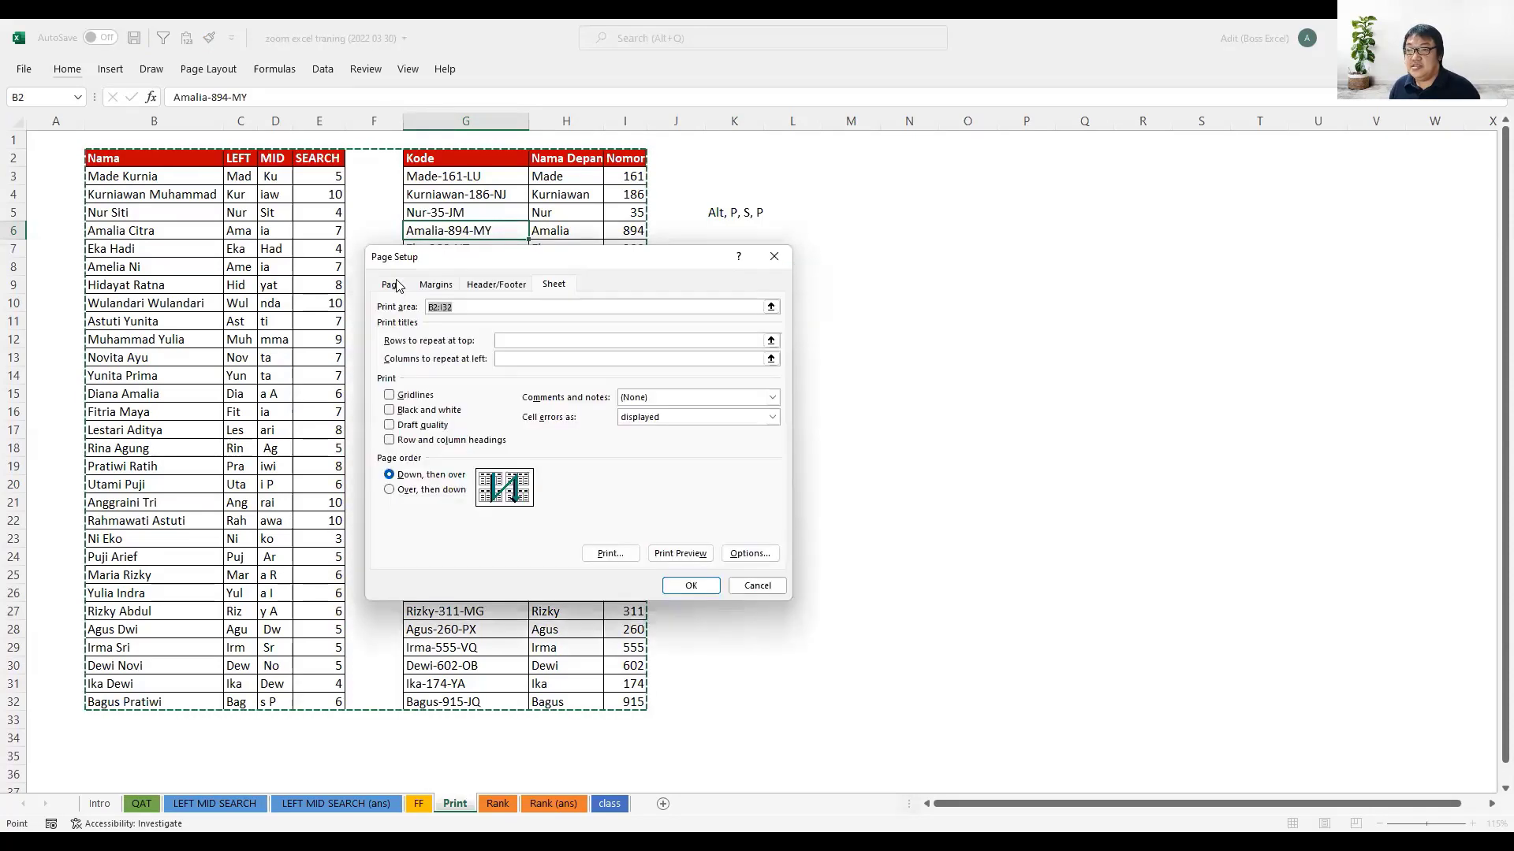
{"action": "left_click", "coordinate": [398, 396]}
{"action": "left_click", "coordinate": [398, 397]}
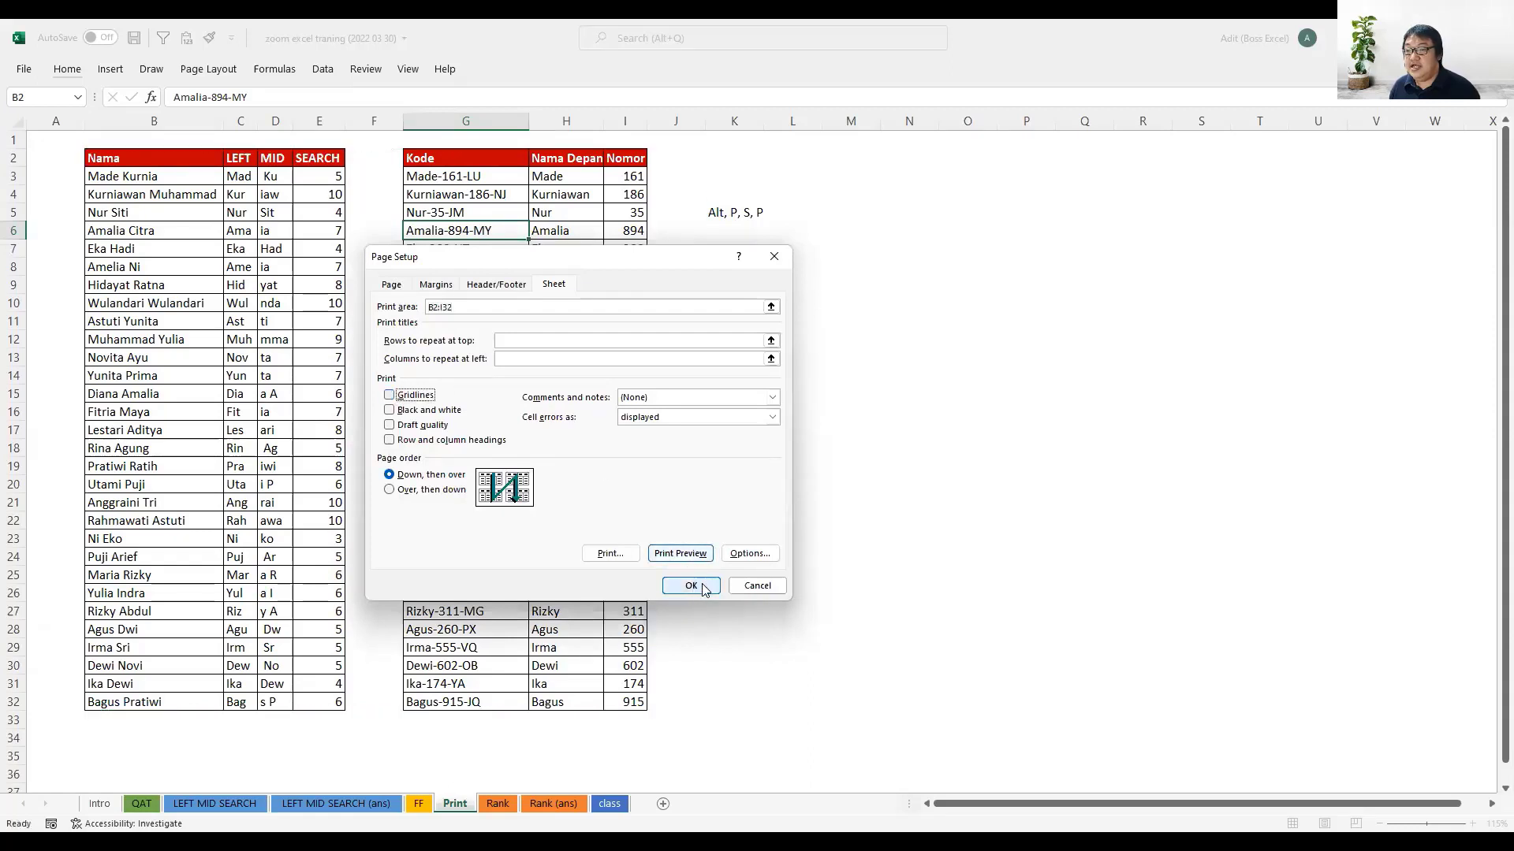
- Preview the printout and change what is printed to Print Active Sheets, returning to the worksheet
{"action": "left_click", "coordinate": [696, 556]}
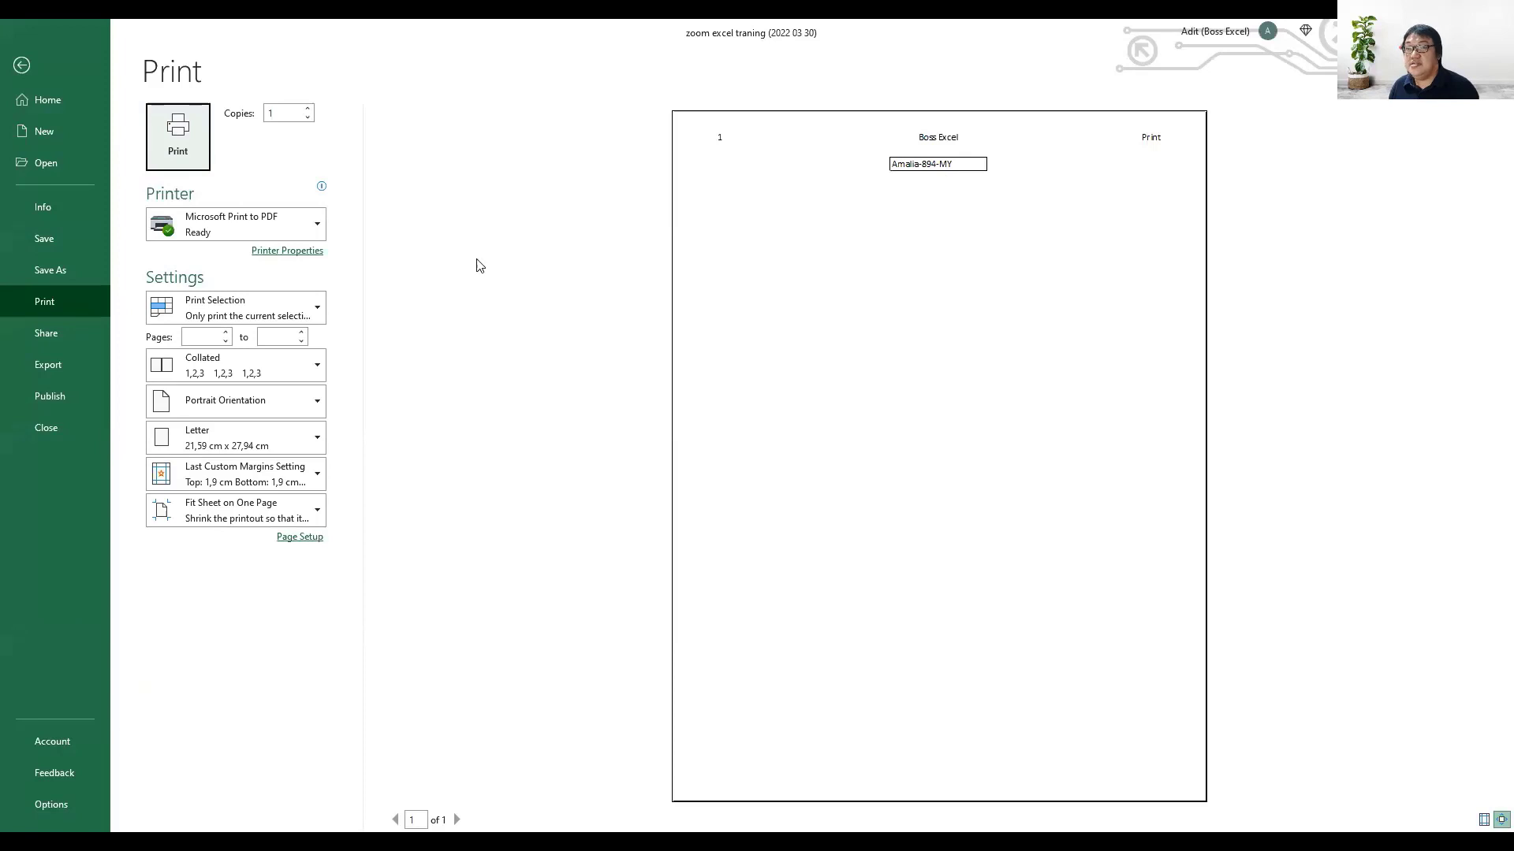
{"action": "left_click", "coordinate": [268, 309]}
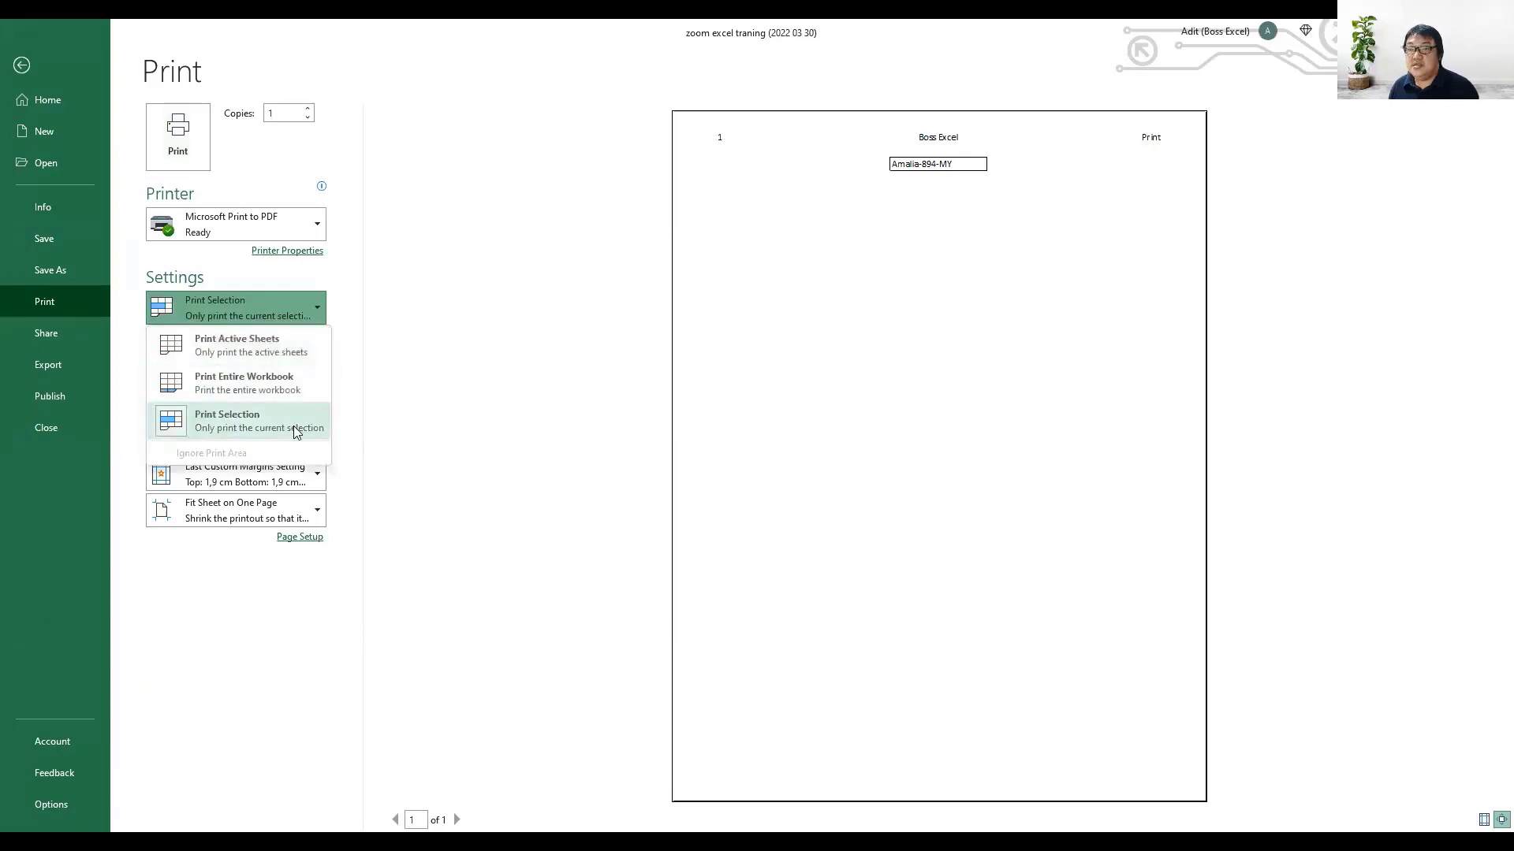
{"action": "left_click", "coordinate": [291, 345]}
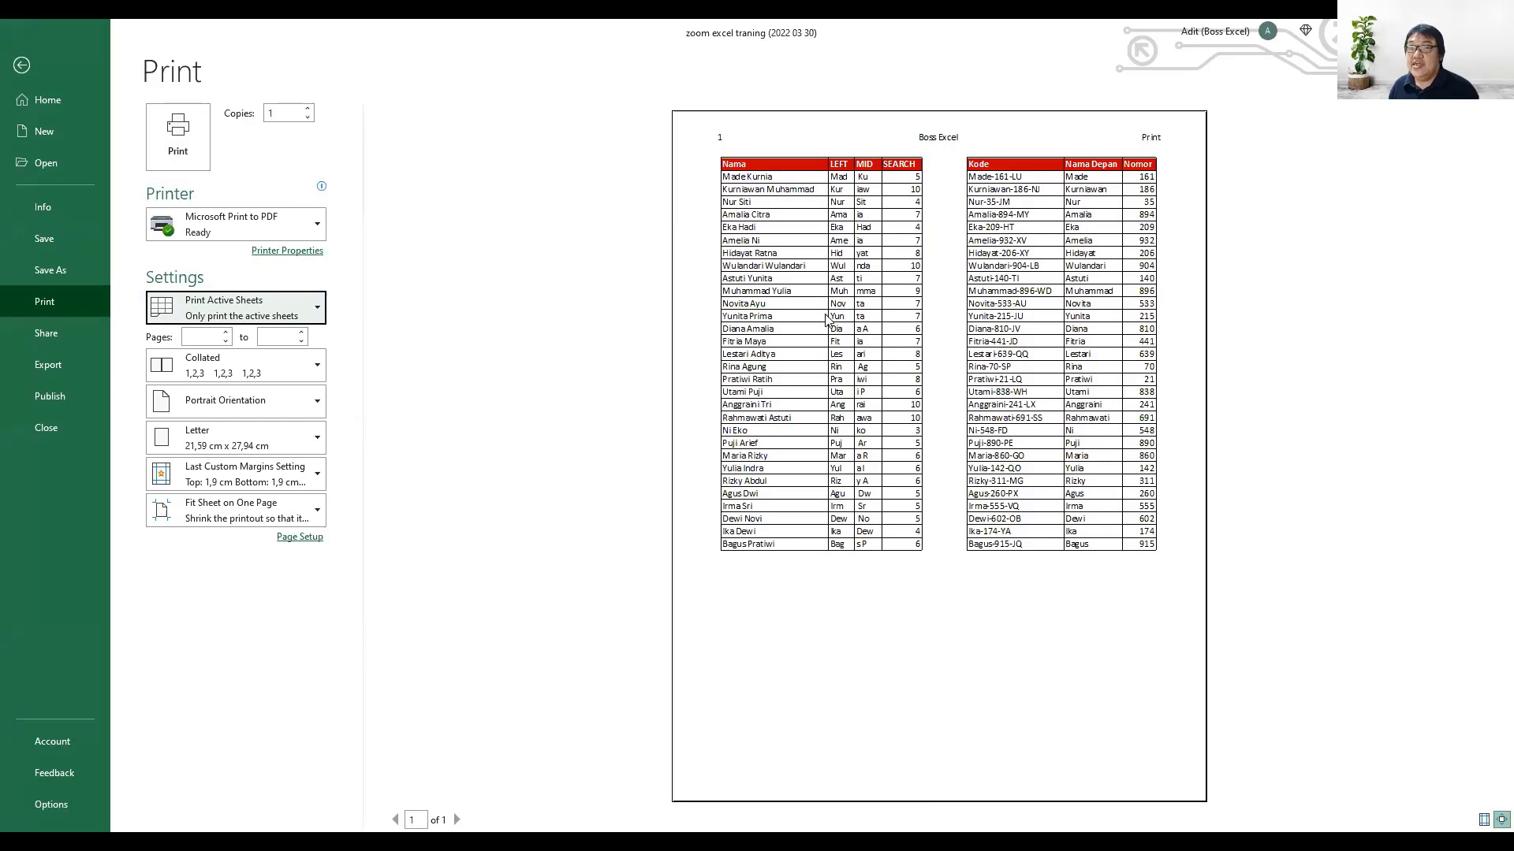
{"action": "key", "text": "Escape"}
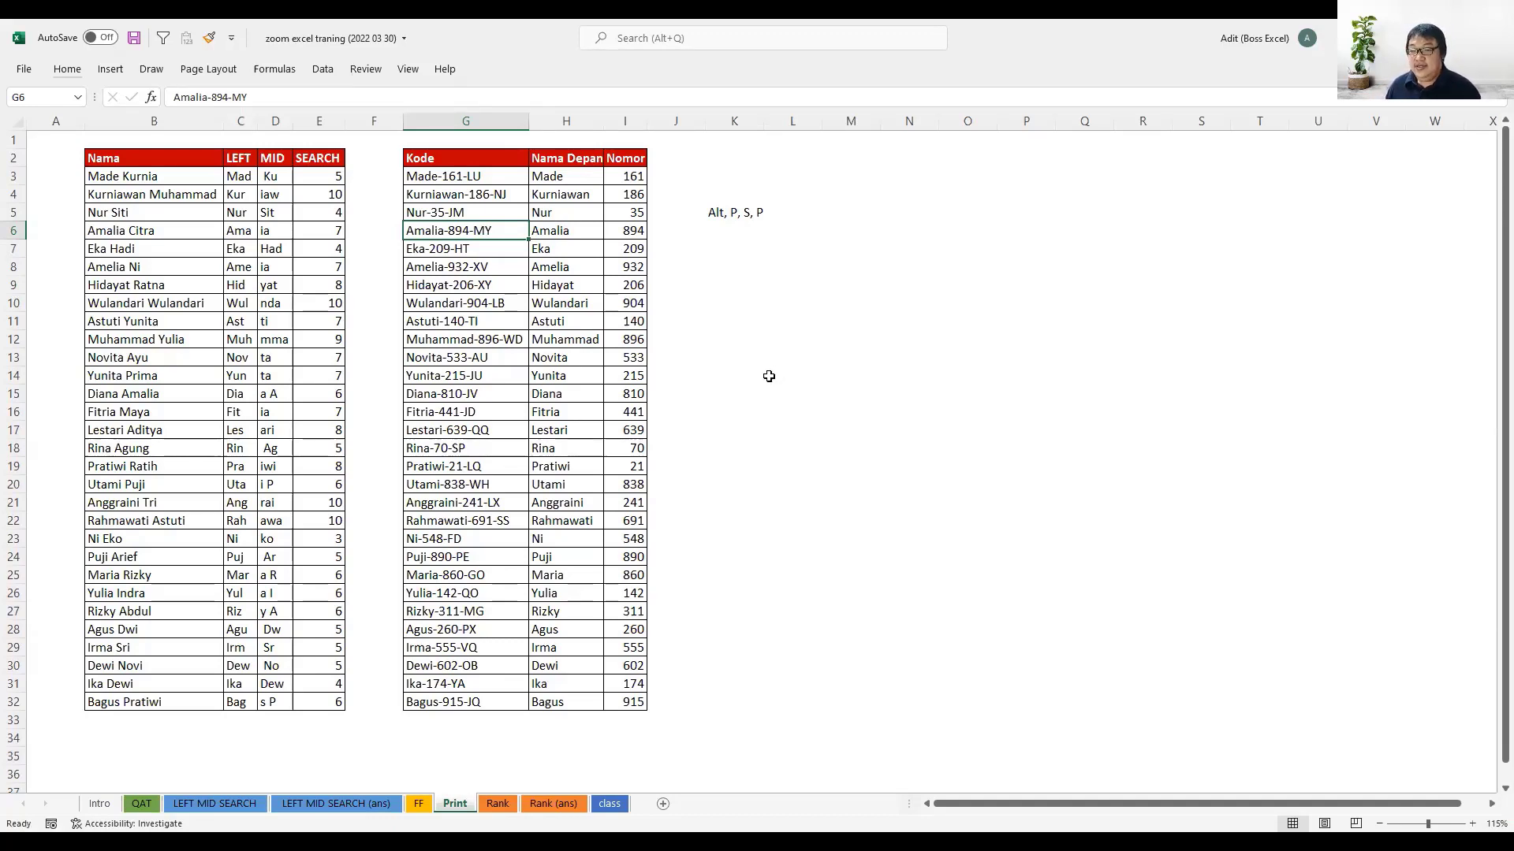
- Open the Rank sheet and review the employee names and test scores in the upper table
{"action": "left_click", "coordinate": [501, 805]}
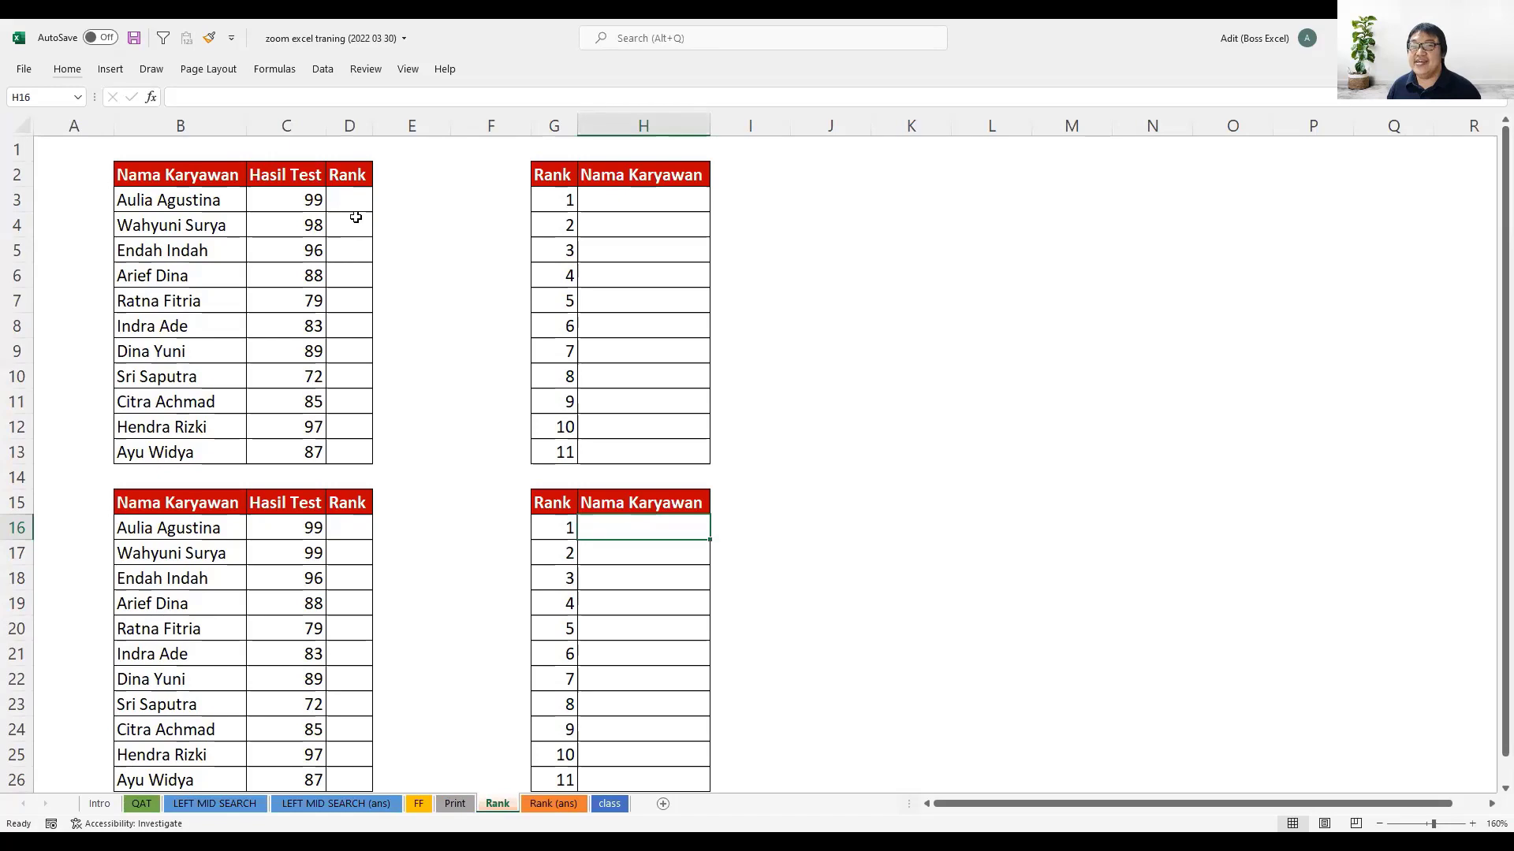
{"action": "left_click_drag", "start_coordinate": [307, 193], "coordinate": [310, 457]}
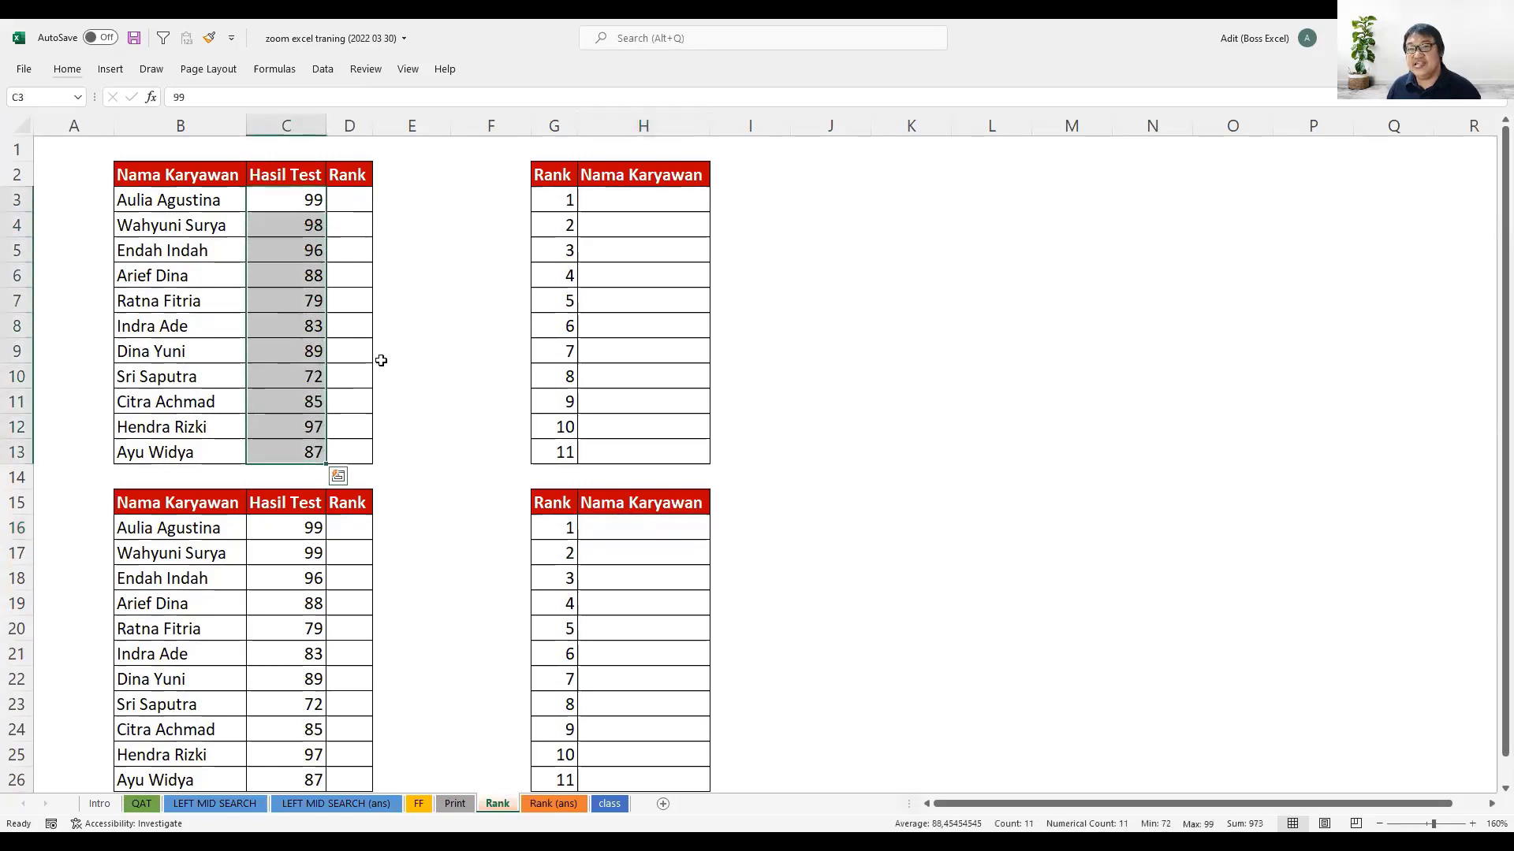
{"action": "left_click", "coordinate": [351, 194]}
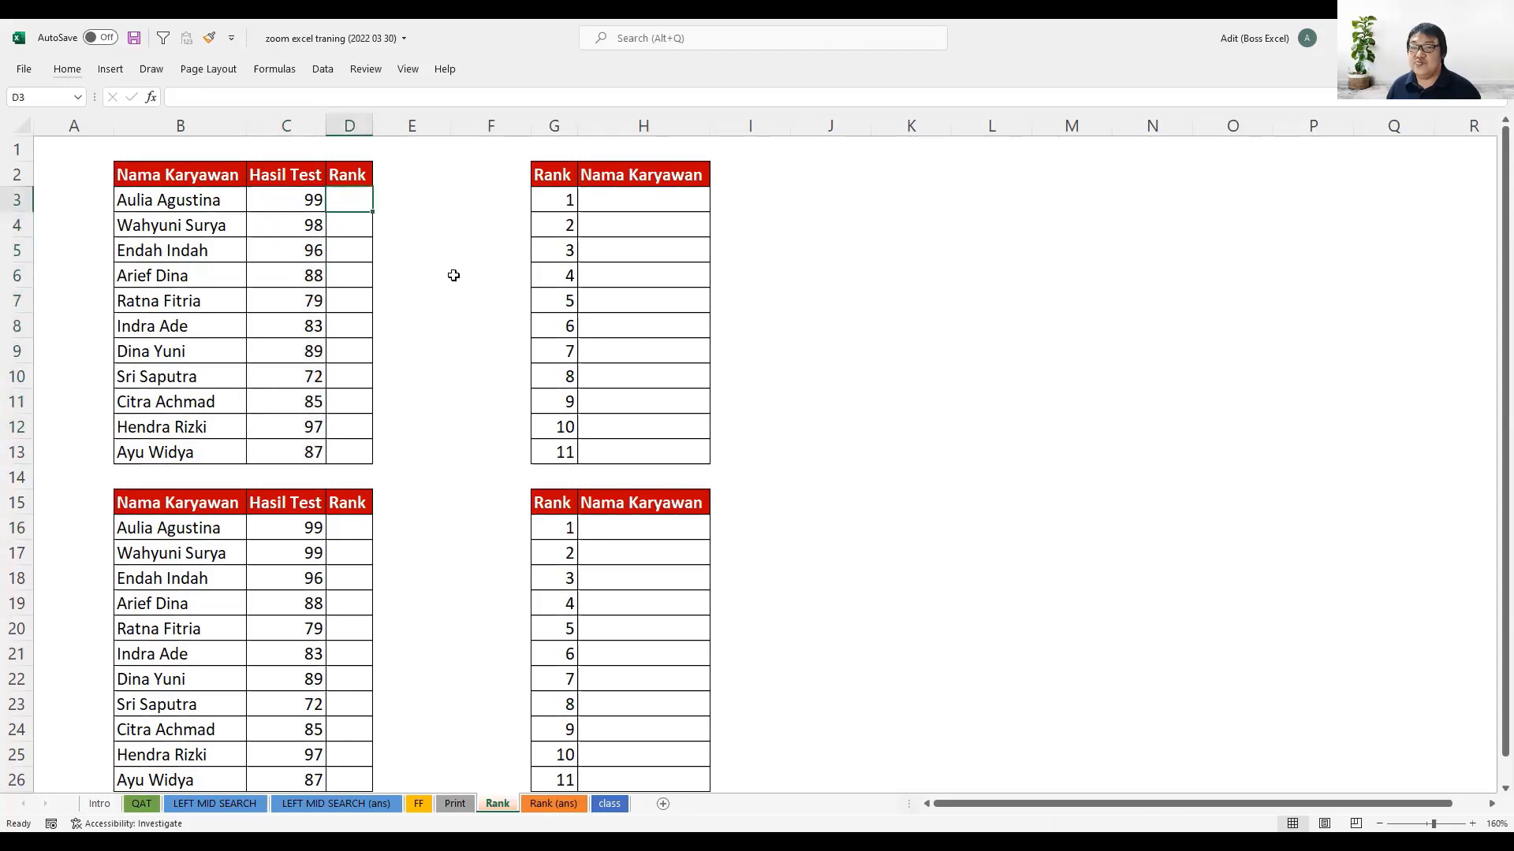
{"action": "left_click_drag", "start_coordinate": [188, 203], "coordinate": [215, 453]}
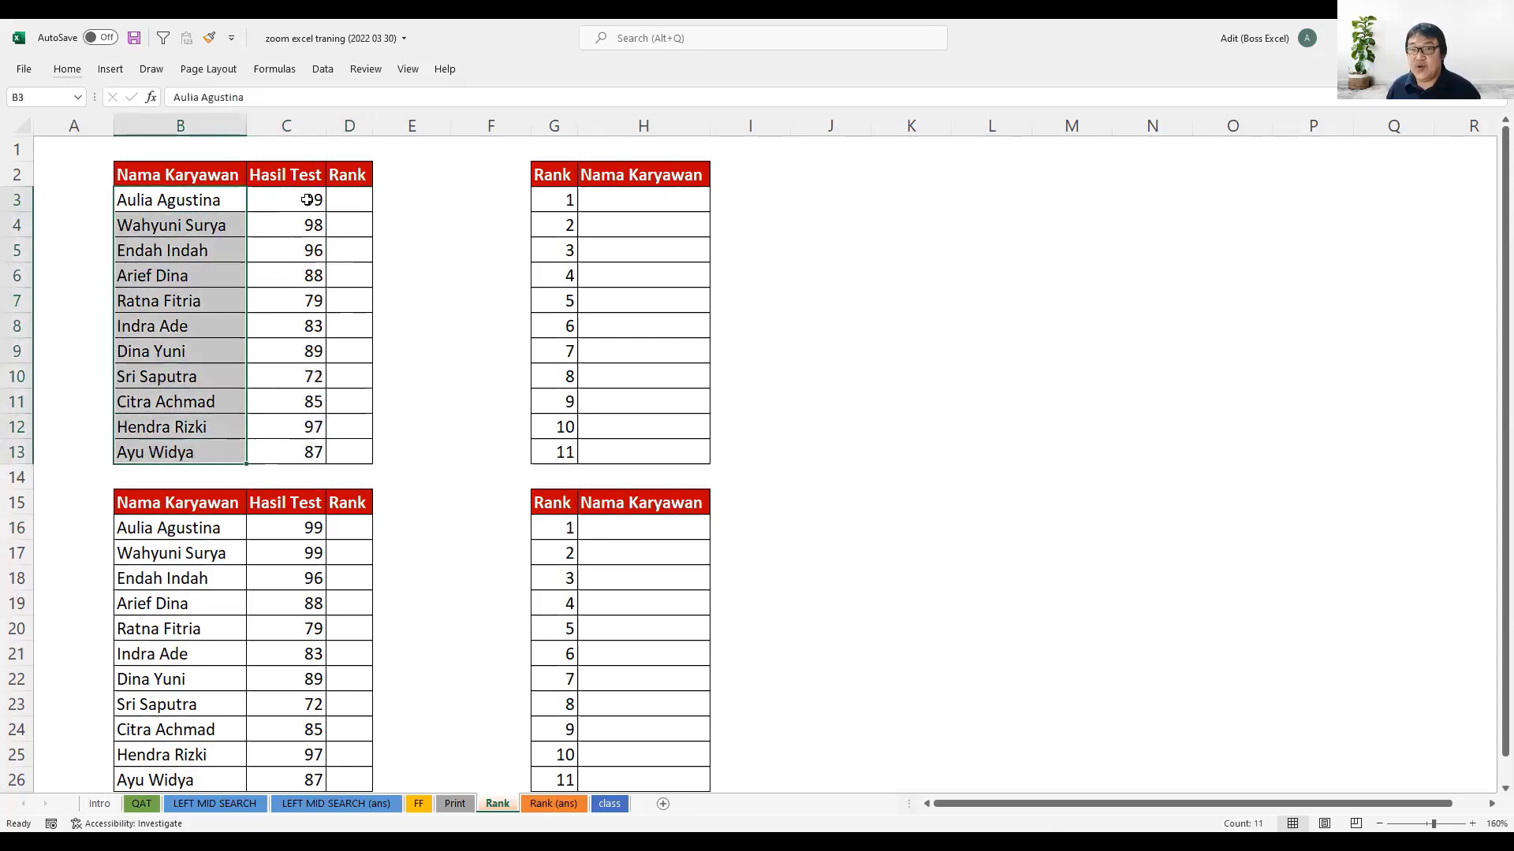
{"action": "left_click_drag", "start_coordinate": [307, 199], "coordinate": [296, 446]}
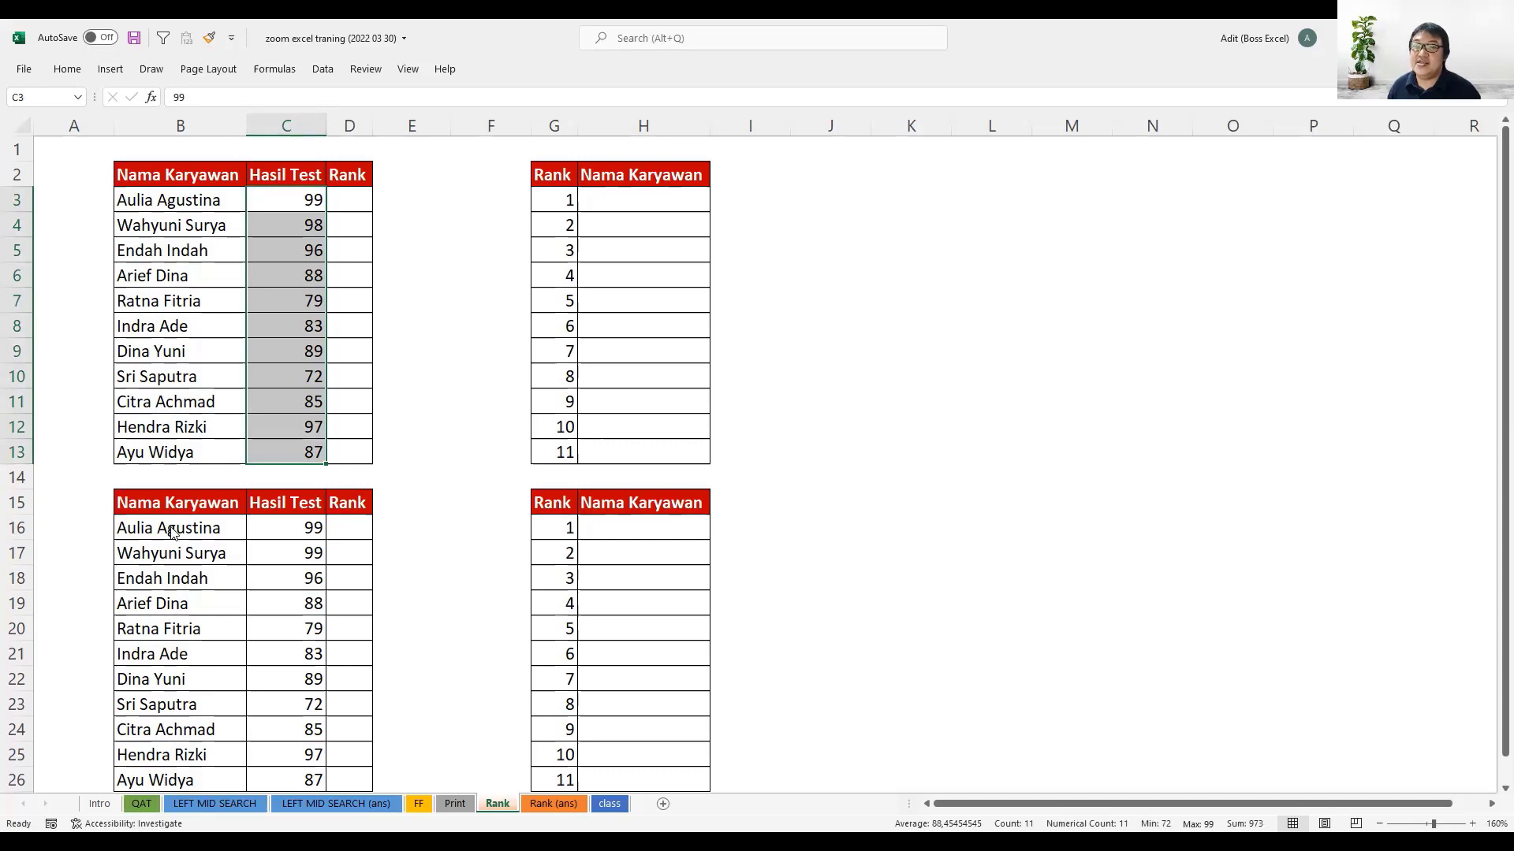
- Compare the descriptions of the RANK.EQ, RANK.AVG and RANK functions from a trial formula in D3, and cancel the entry
{"action": "left_click", "coordinate": [351, 200]}
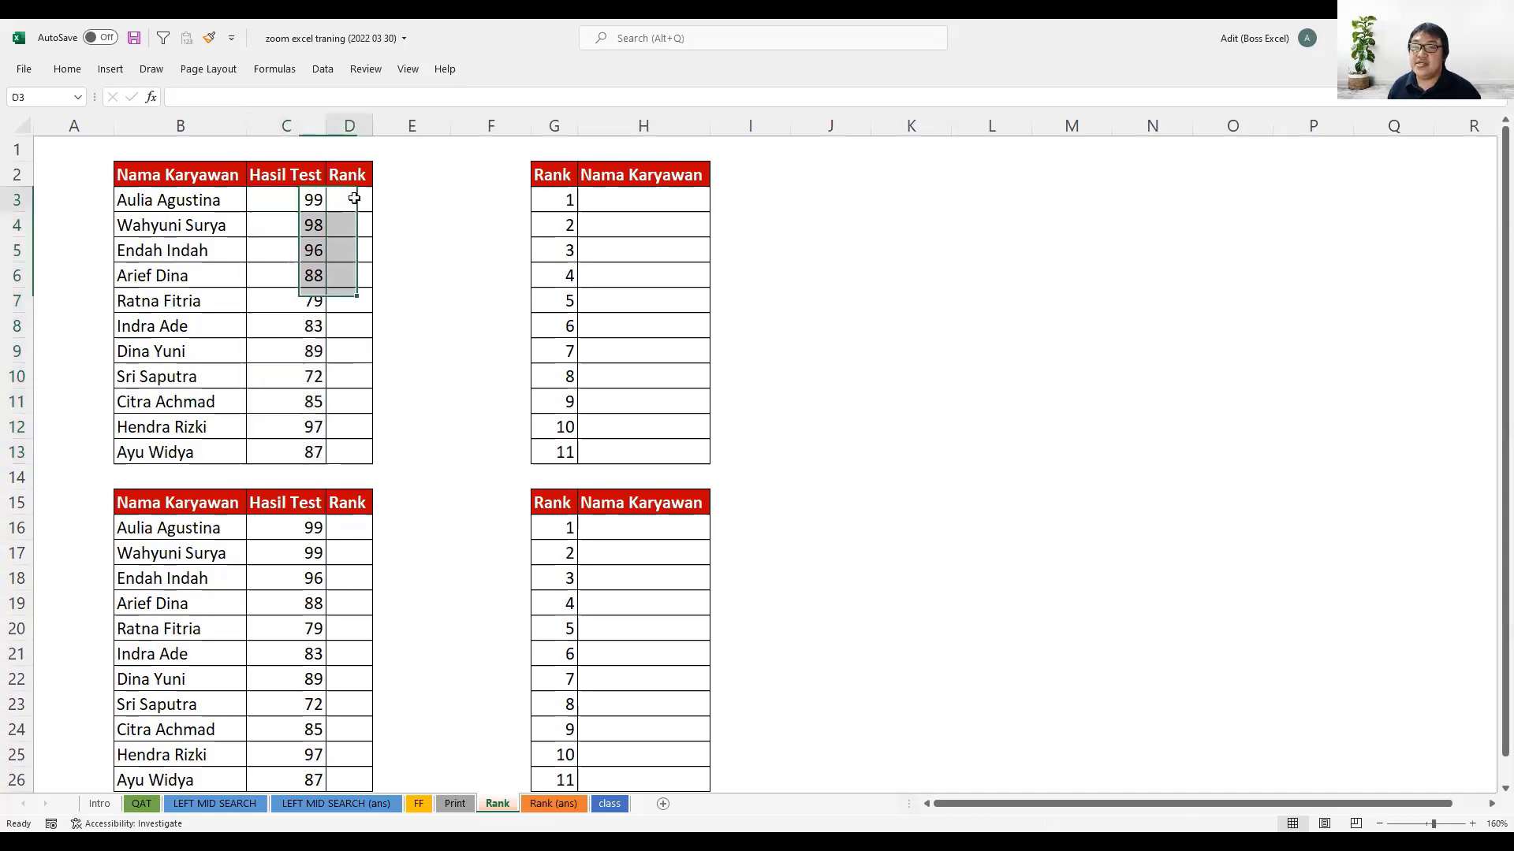
{"action": "type", "text": "=rank"}
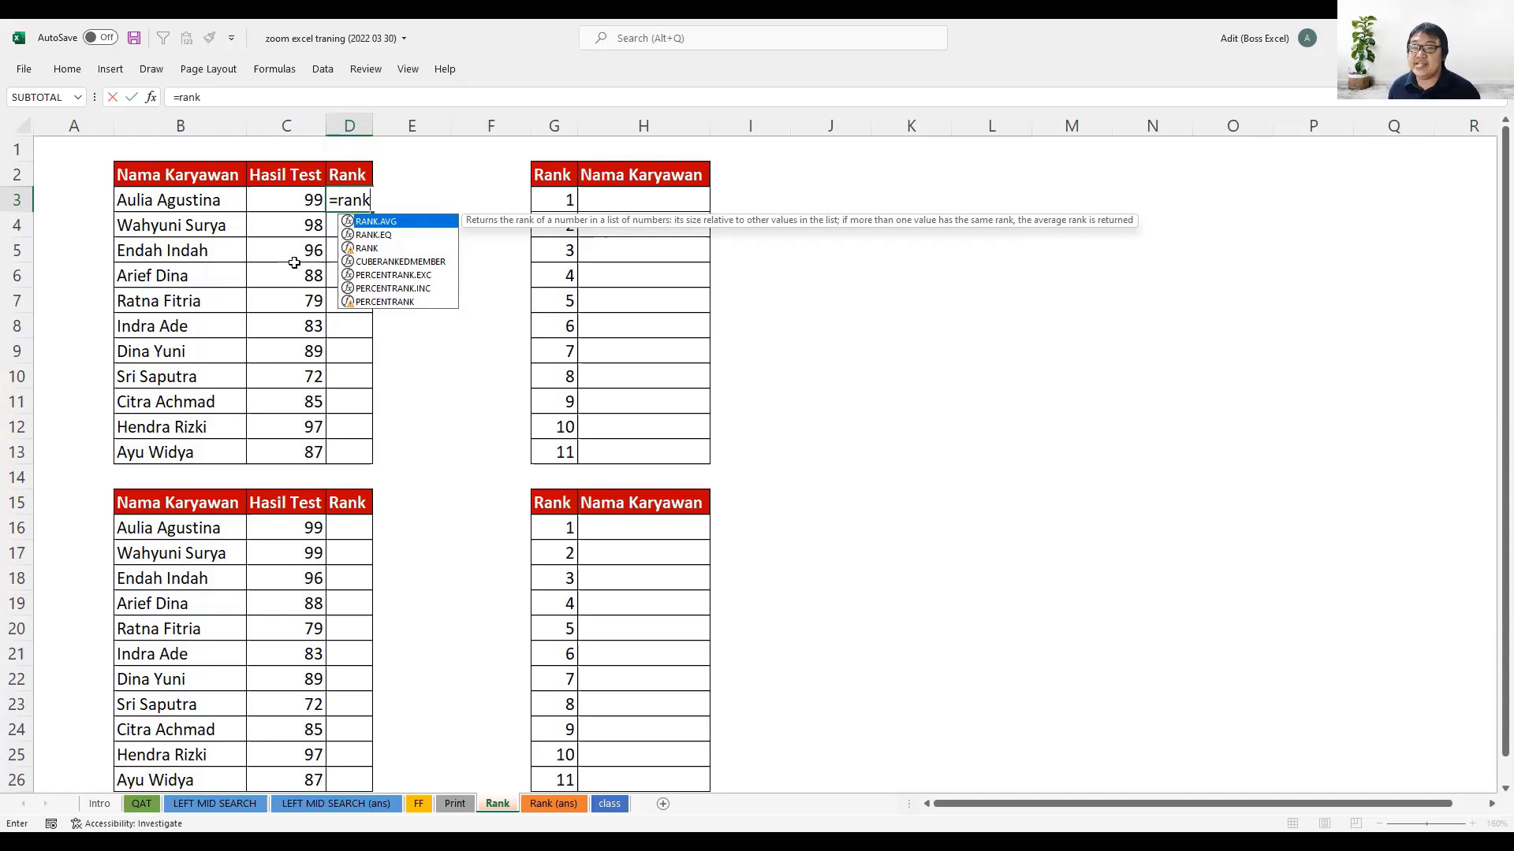
{"action": "left_click", "coordinate": [386, 238]}
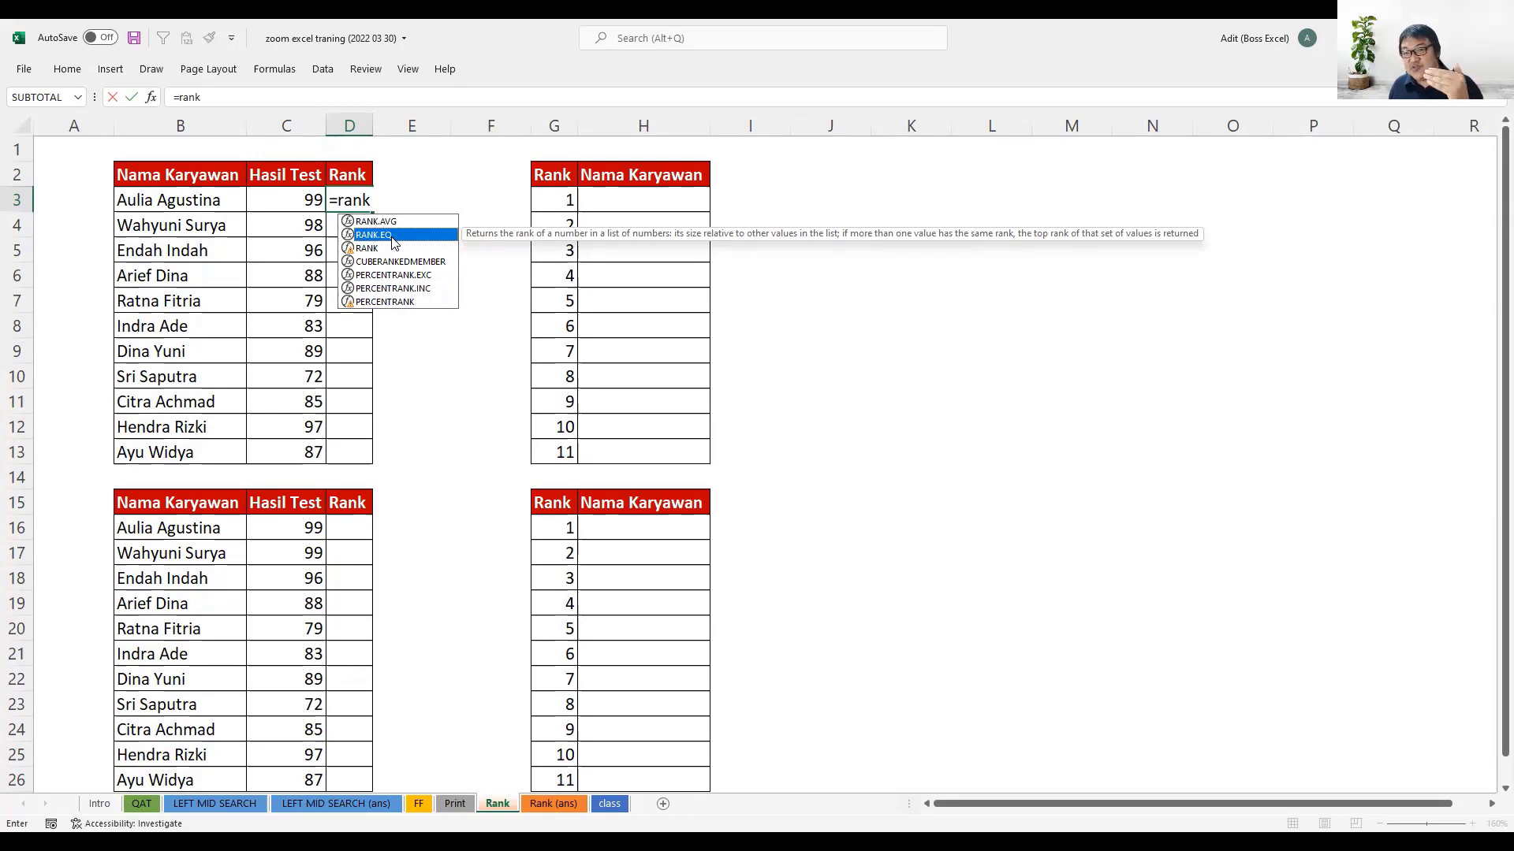
{"action": "left_click", "coordinate": [391, 223]}
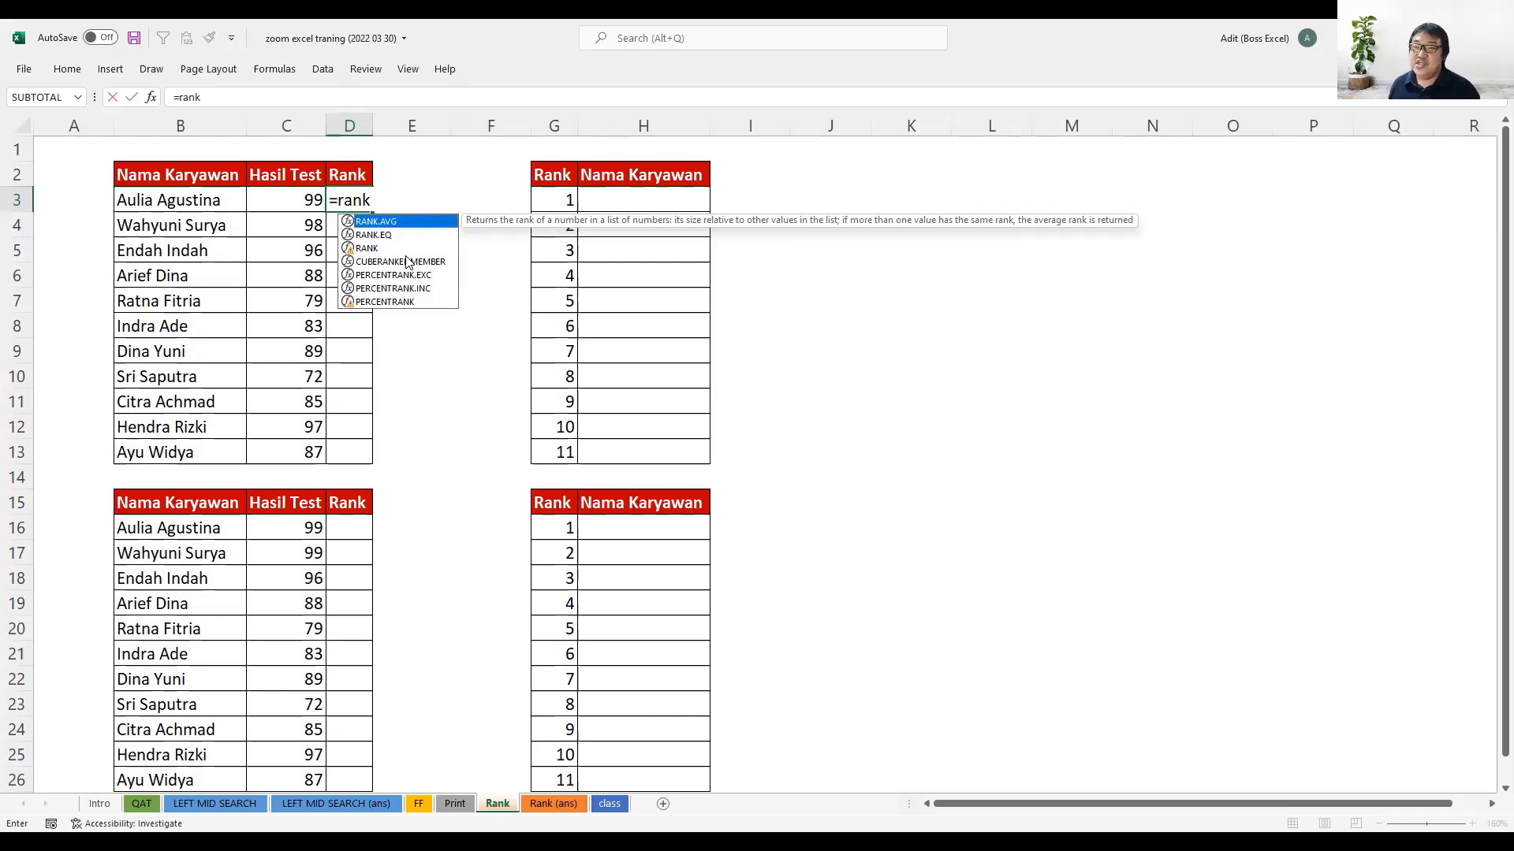
{"action": "left_click", "coordinate": [375, 250]}
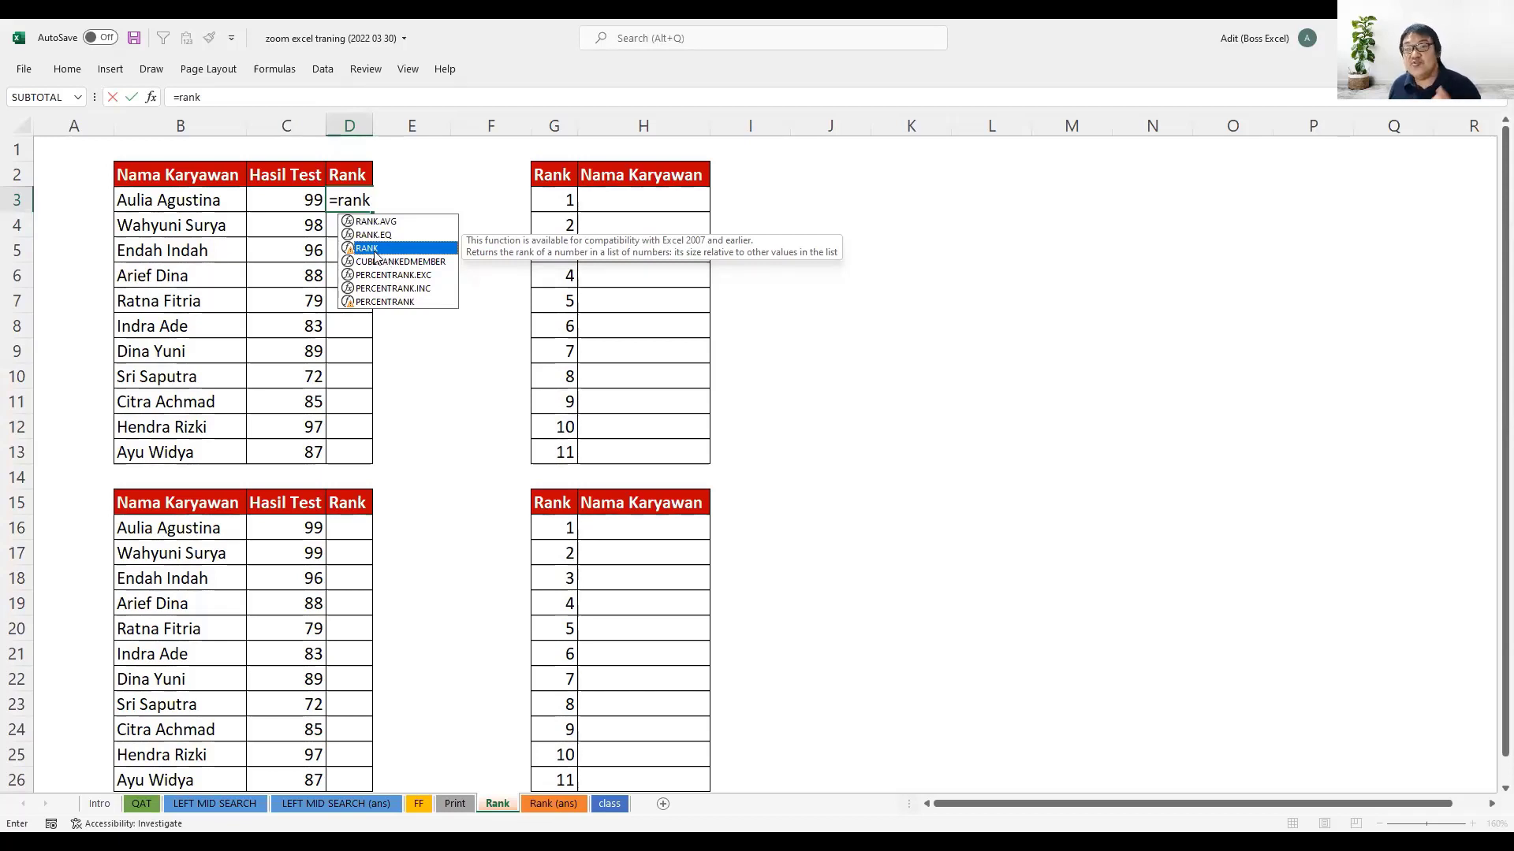
{"action": "key", "text": "Up"}
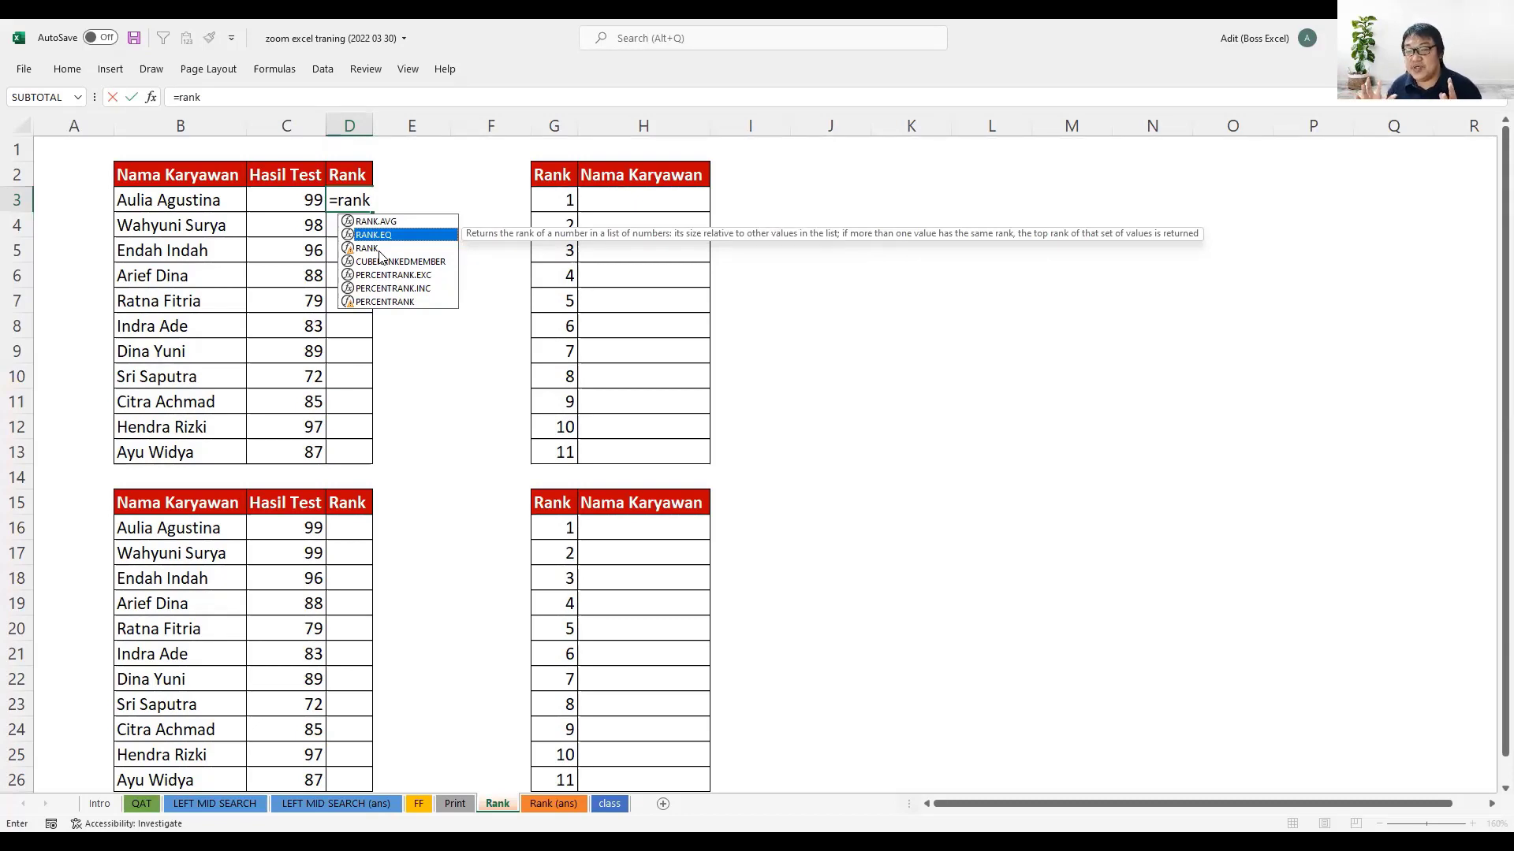
{"action": "key", "text": "Escape"}
{"action": "key", "text": "Escape"}
- View the functions suggested for "=con" in cell E5, and cancel the entry
{"action": "left_click", "coordinate": [428, 240]}
{"action": "type", "text": "="}
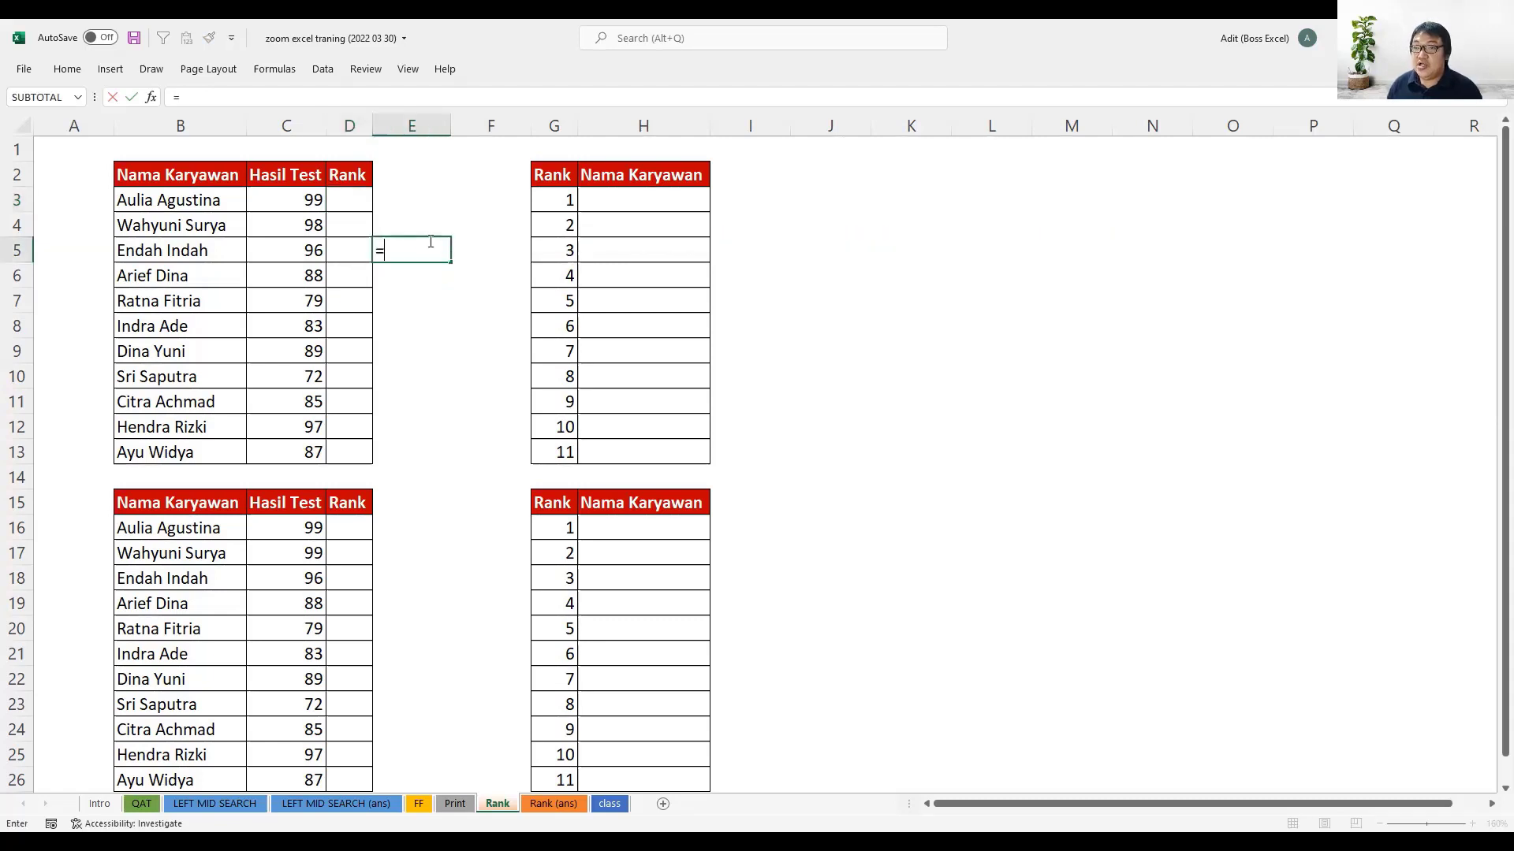
{"action": "type", "text": "con"}
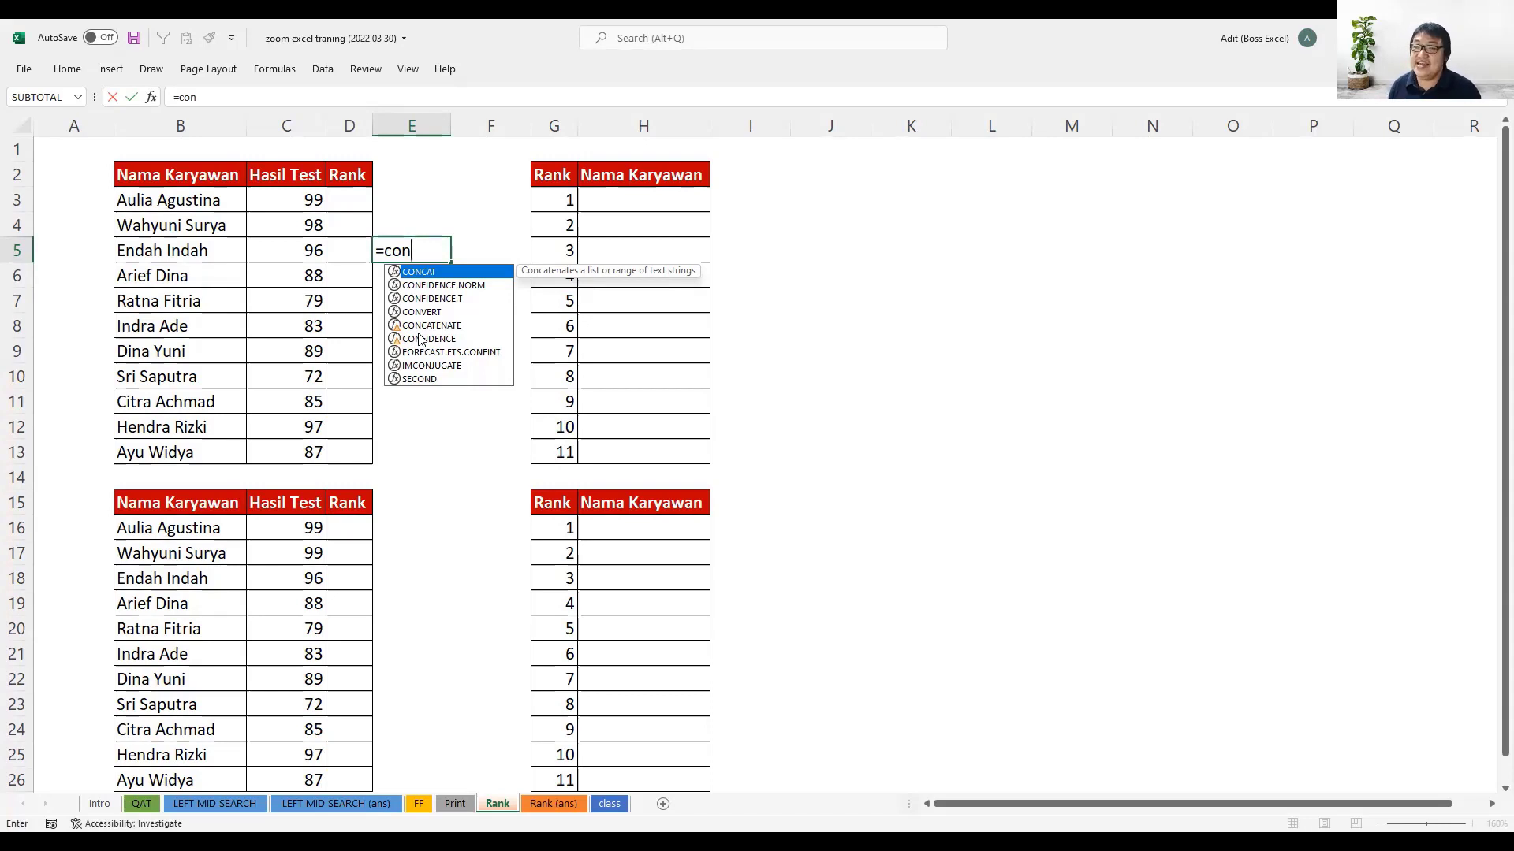
{"action": "key", "text": "Escape"}
- Start a RANK formula in D3 with the test score in C3 as the number to rank
{"action": "left_click", "coordinate": [359, 207]}
{"action": "double_click", "coordinate": [361, 207]}
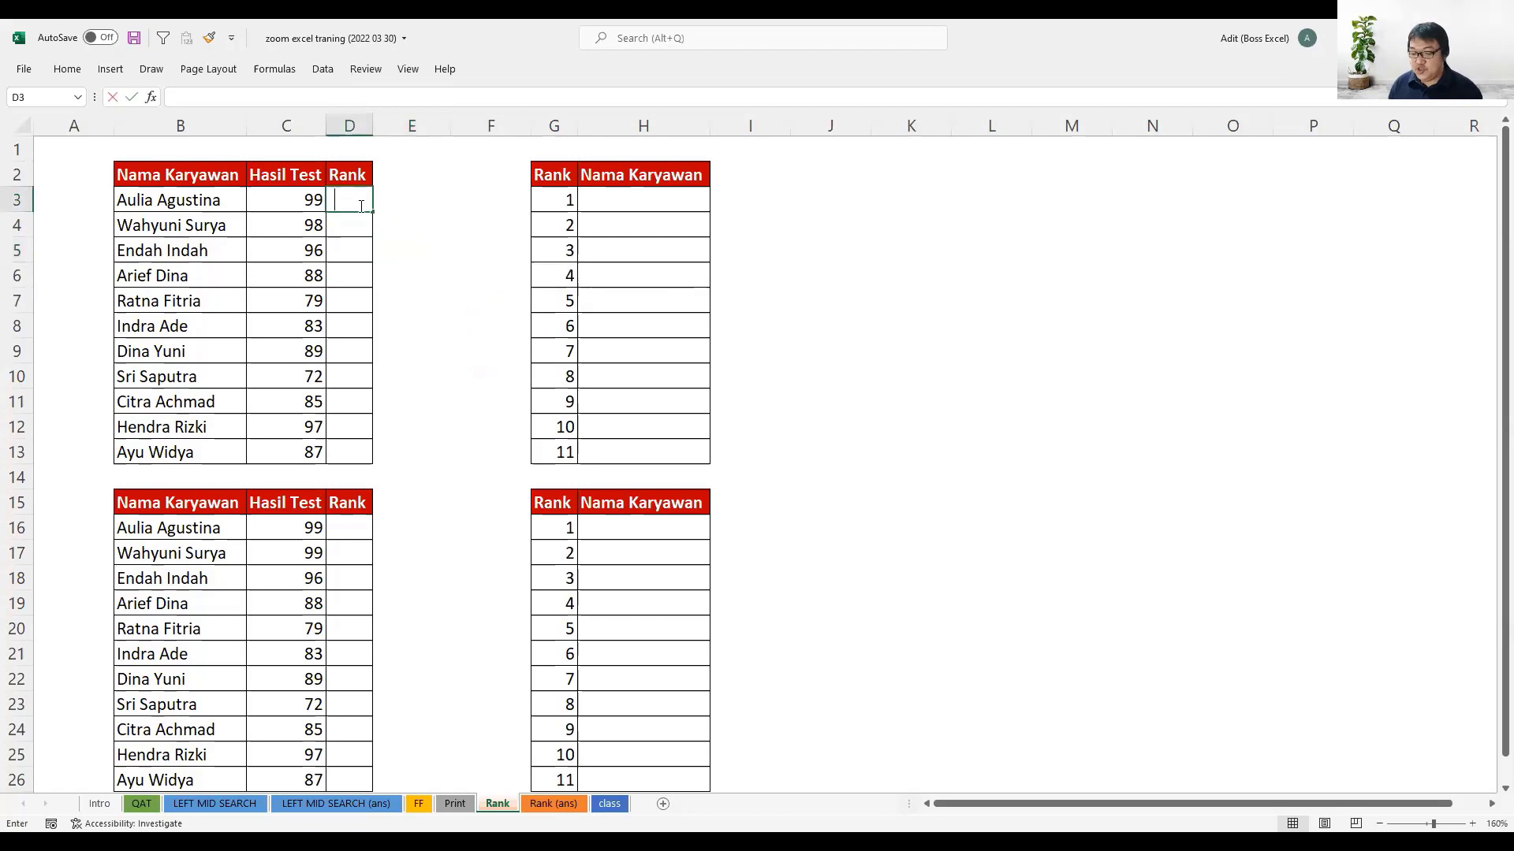
{"action": "type", "text": "=ran"}
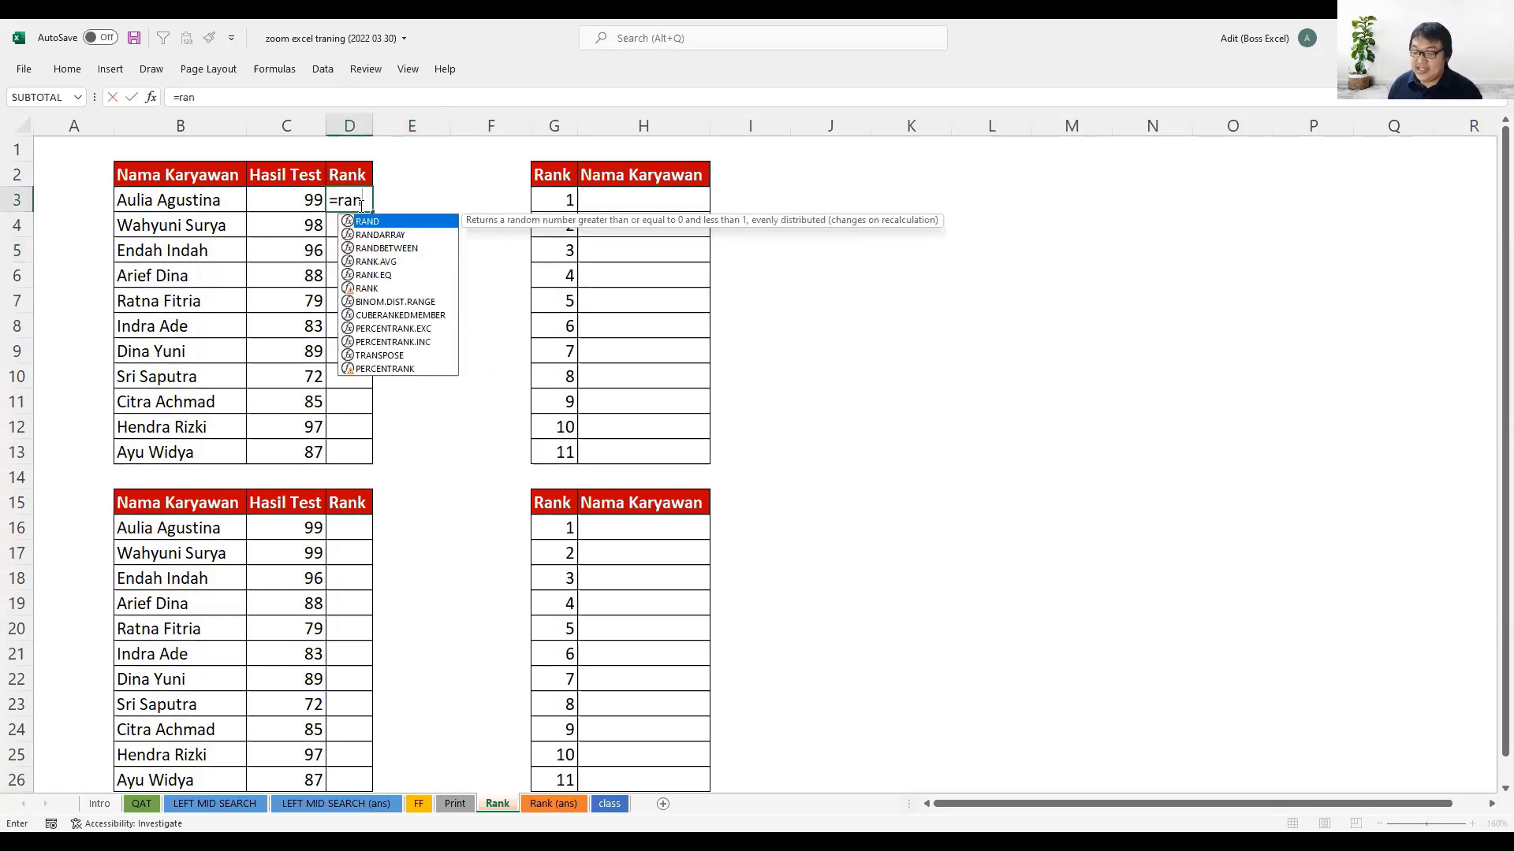
{"action": "type", "text": "k"}
{"action": "key", "text": "Down"}
{"action": "key", "text": "Down"}
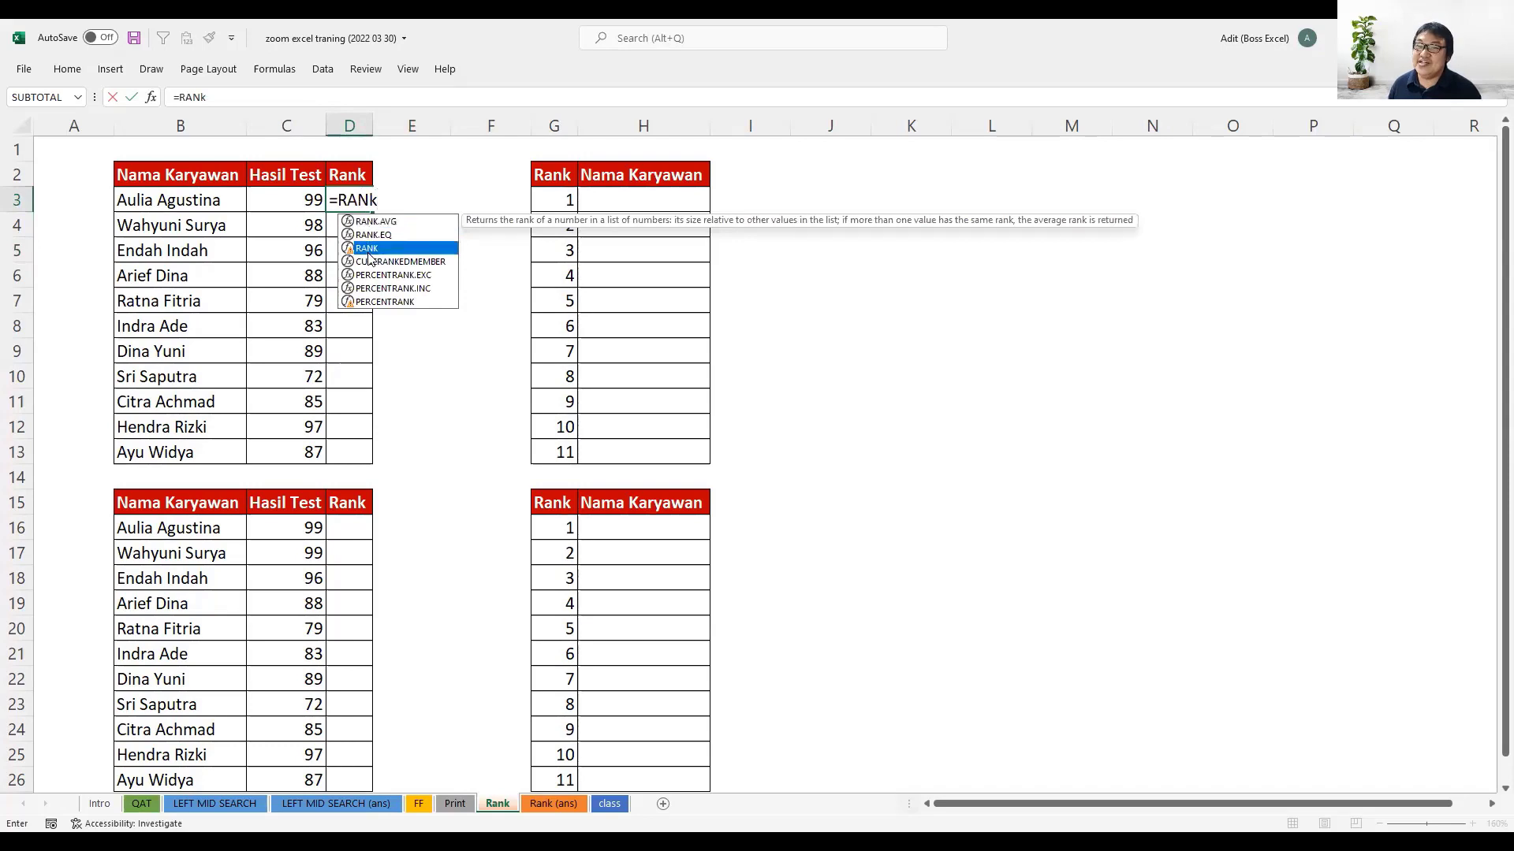
{"action": "double_click", "coordinate": [375, 249]}
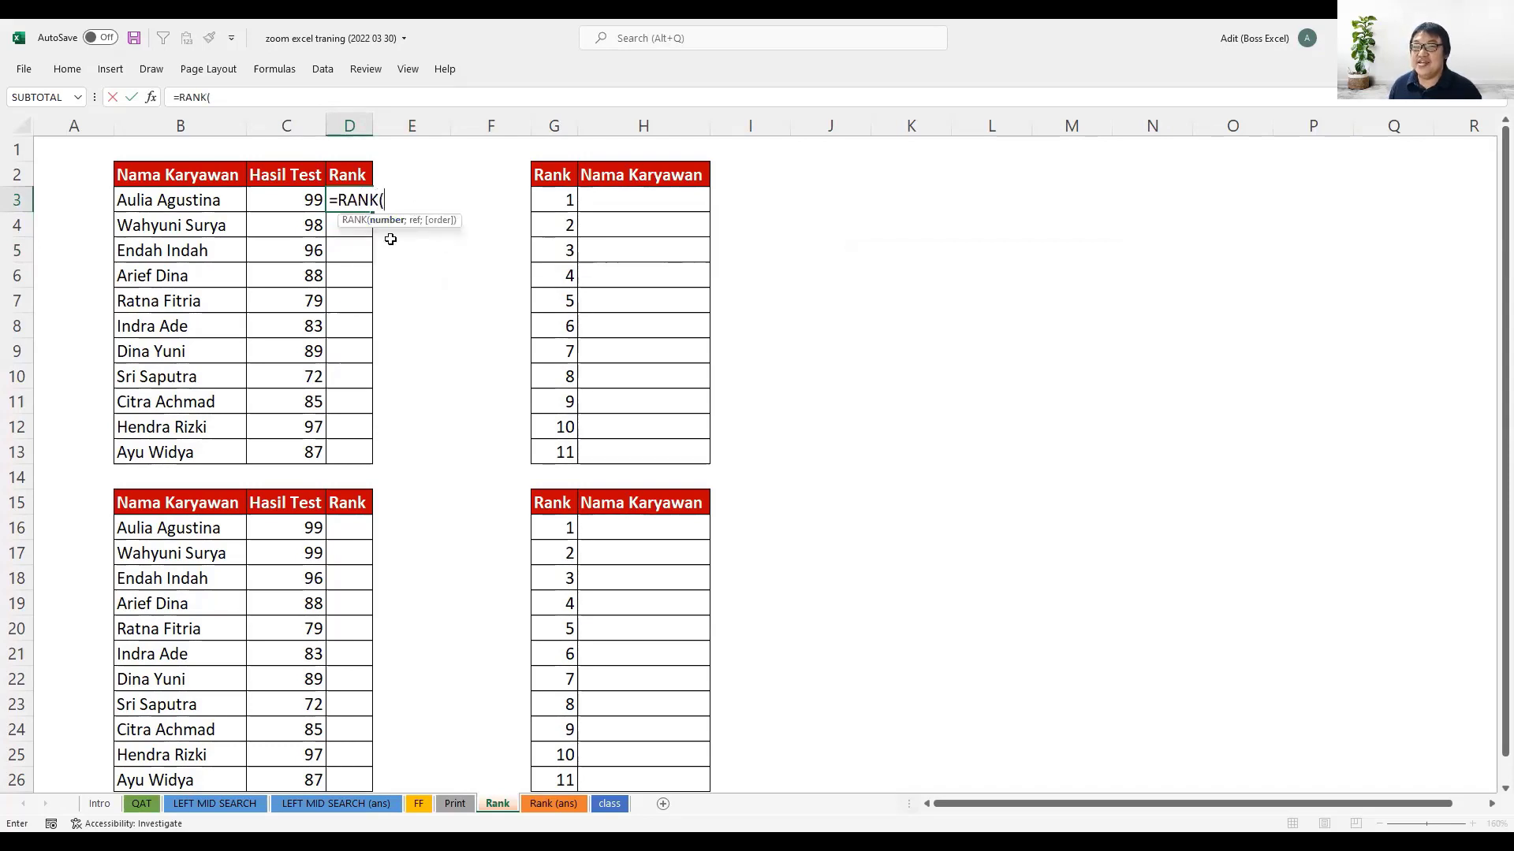
{"action": "left_click", "coordinate": [296, 200]}
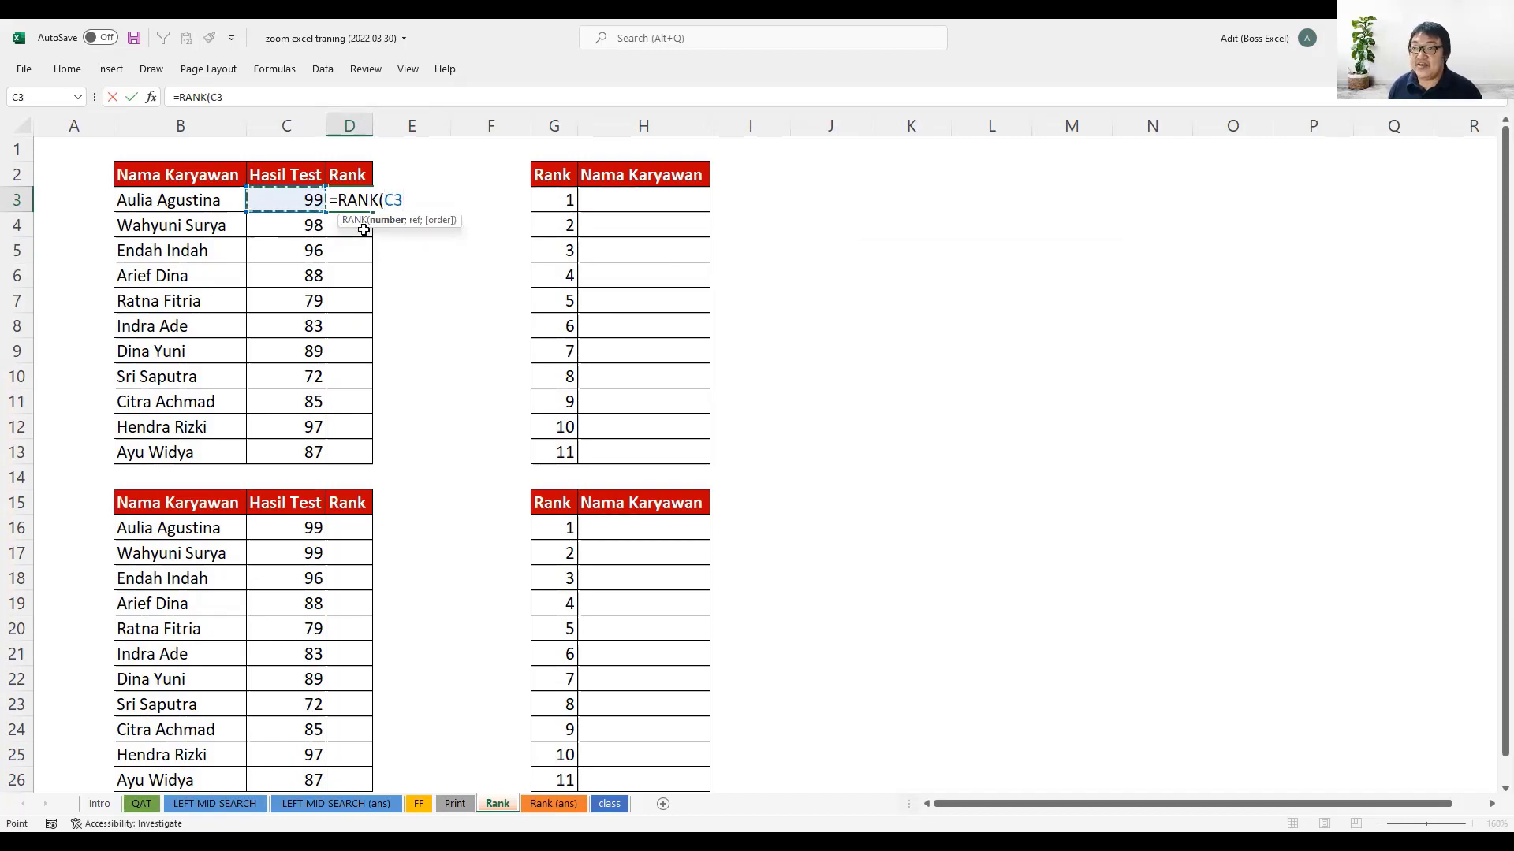
- Complete the D3 formula as =RANK(C3;$C$3:$C$13;0) for descending order, and fill it down through D13
{"action": "type", "text": ";"}
{"action": "left_click_drag", "start_coordinate": [298, 203], "coordinate": [319, 441]}
{"action": "key", "text": "F4"}
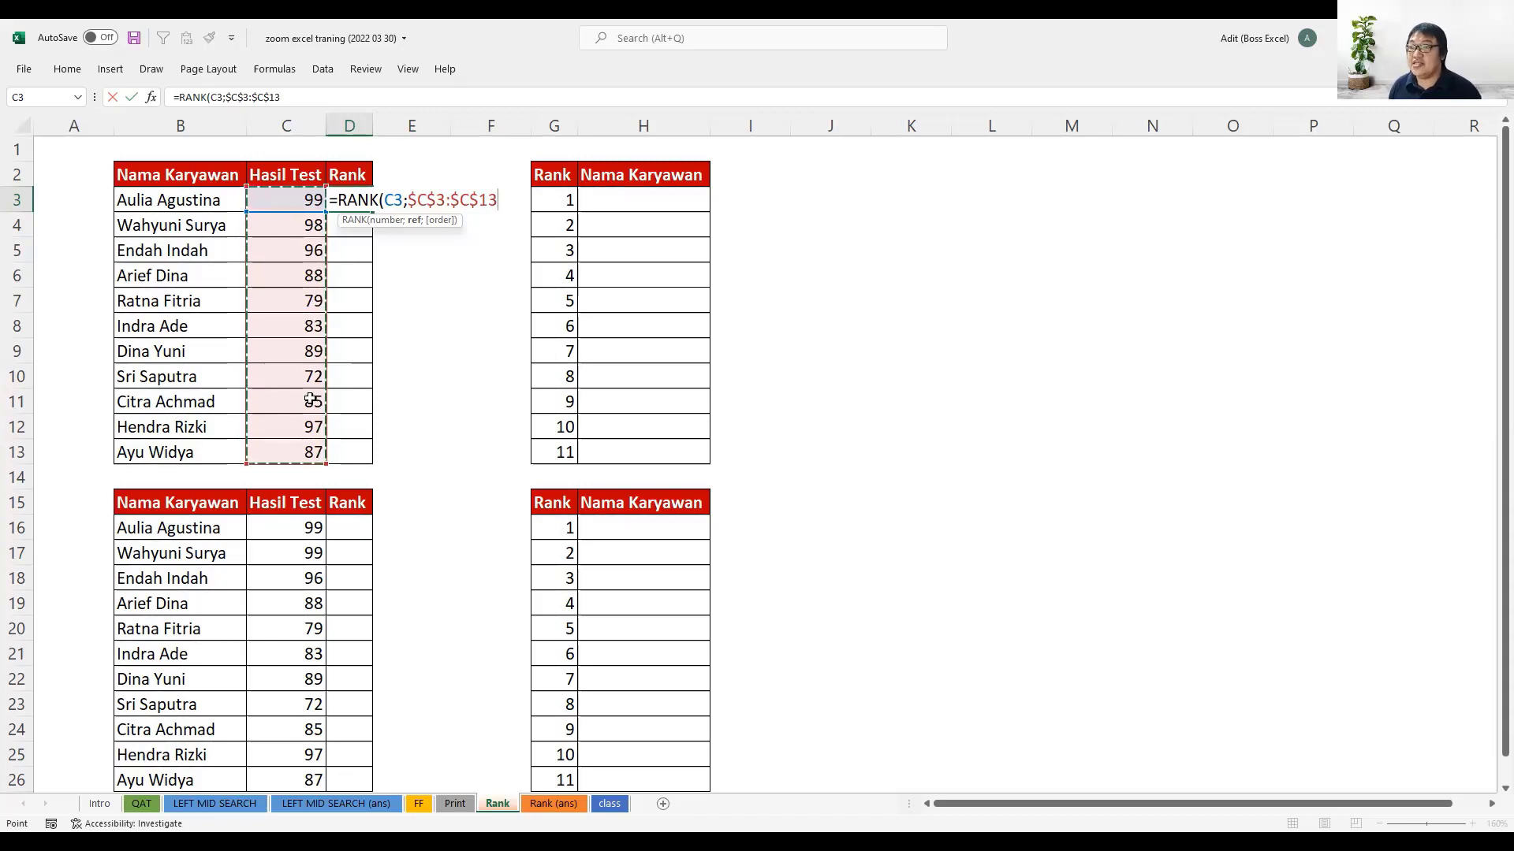
{"action": "type", "text": ";"}
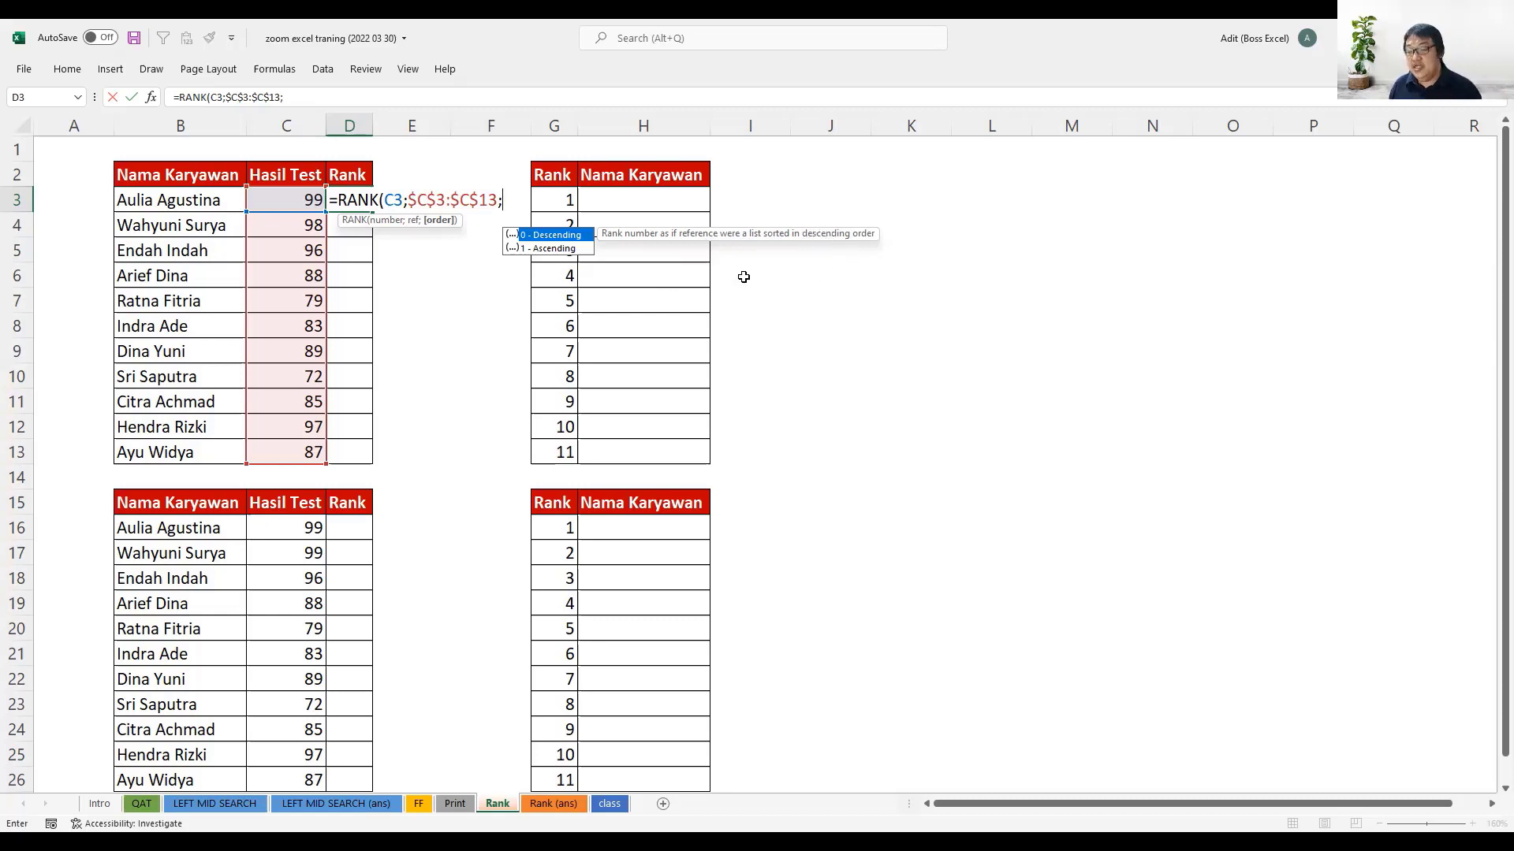
{"action": "type", "text": "0"}
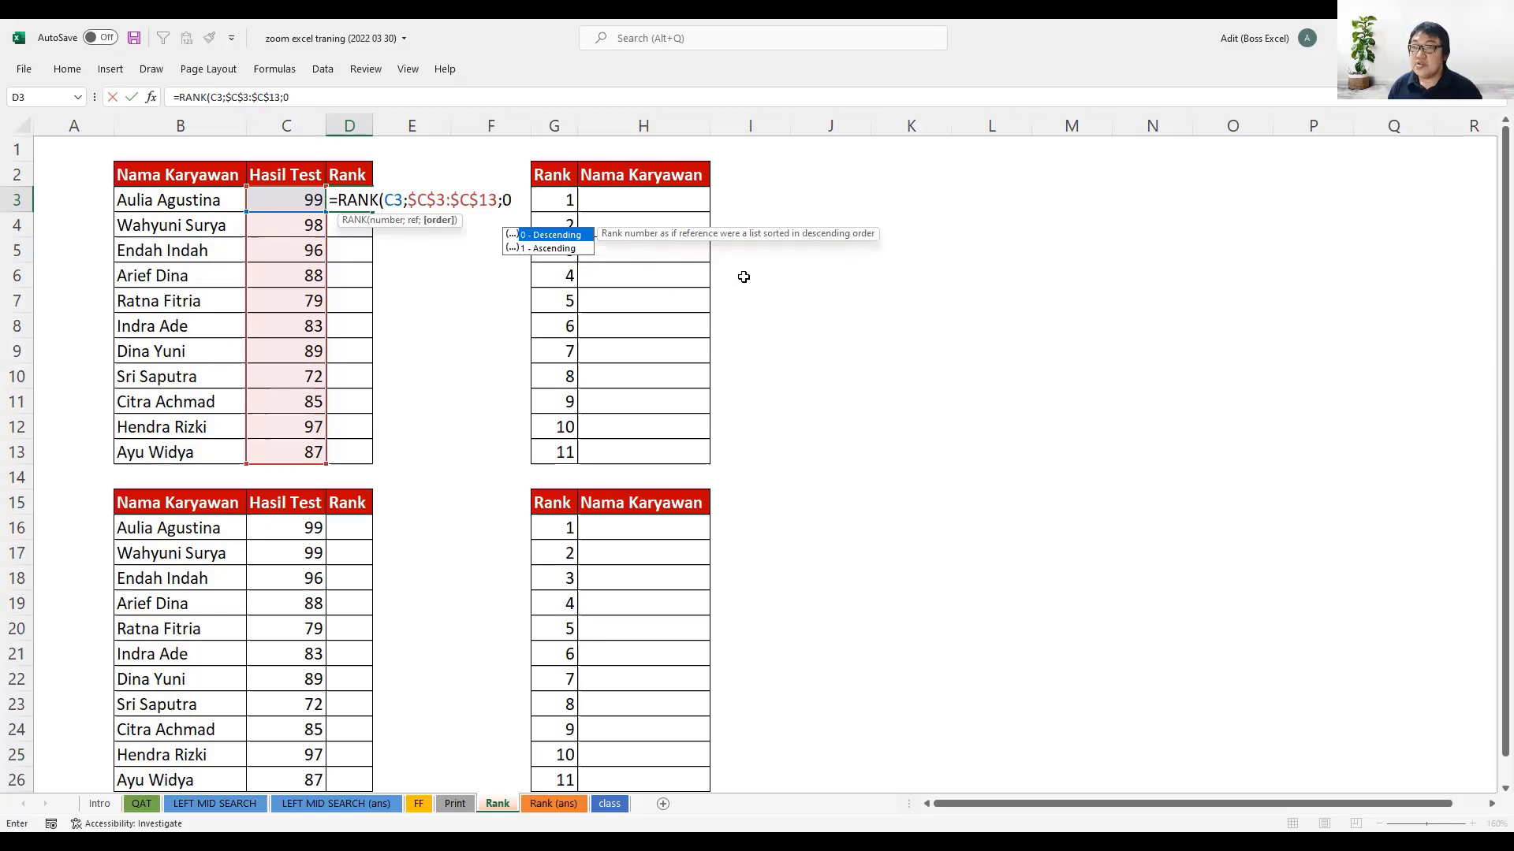
{"action": "key", "text": "Return"}
{"action": "left_click", "coordinate": [356, 200]}
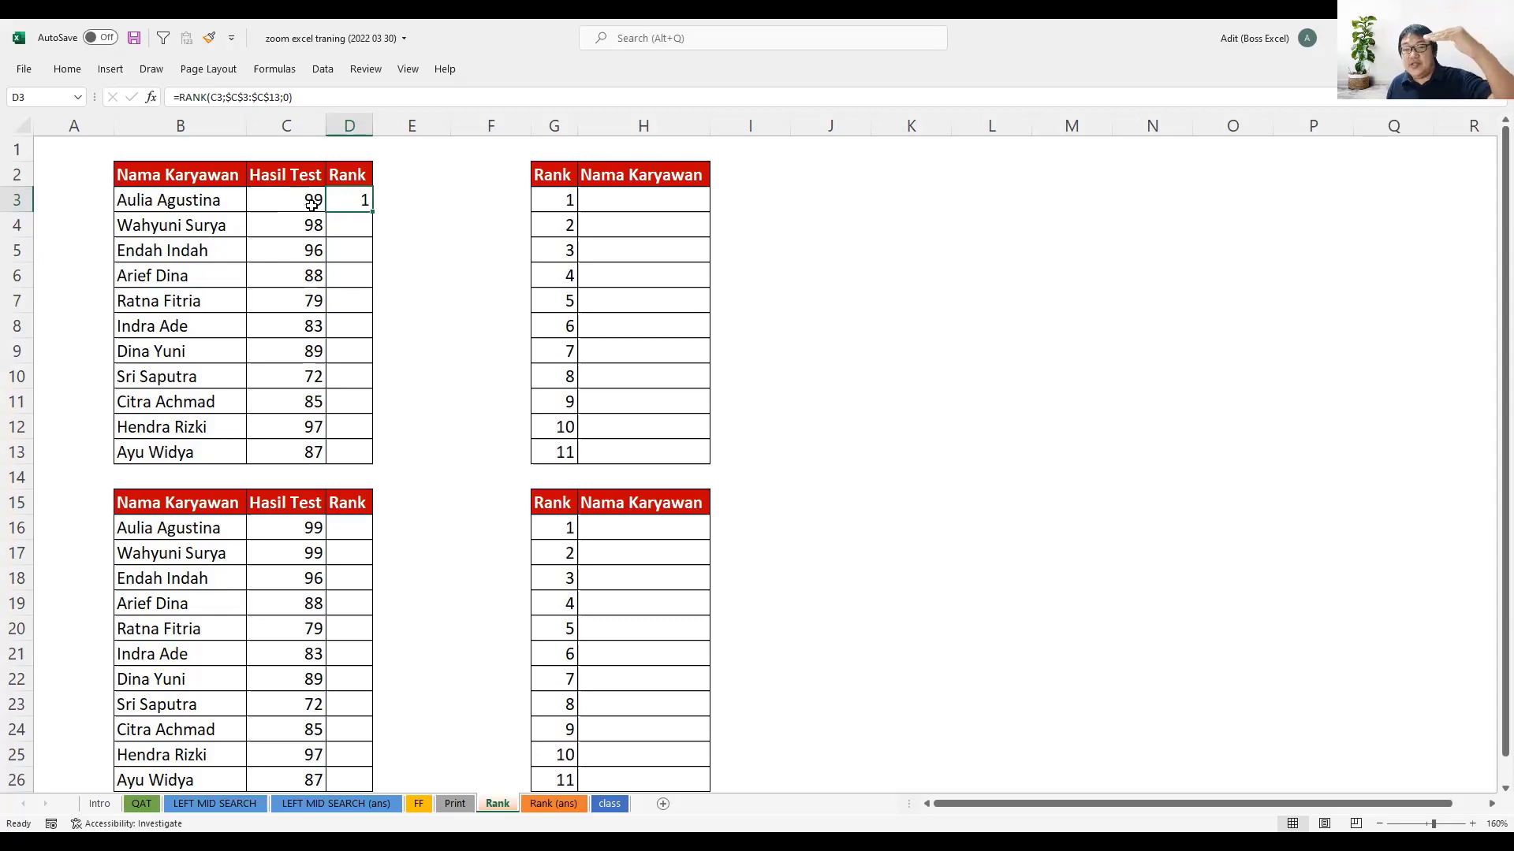
{"action": "left_click_drag", "start_coordinate": [371, 211], "coordinate": [392, 462]}
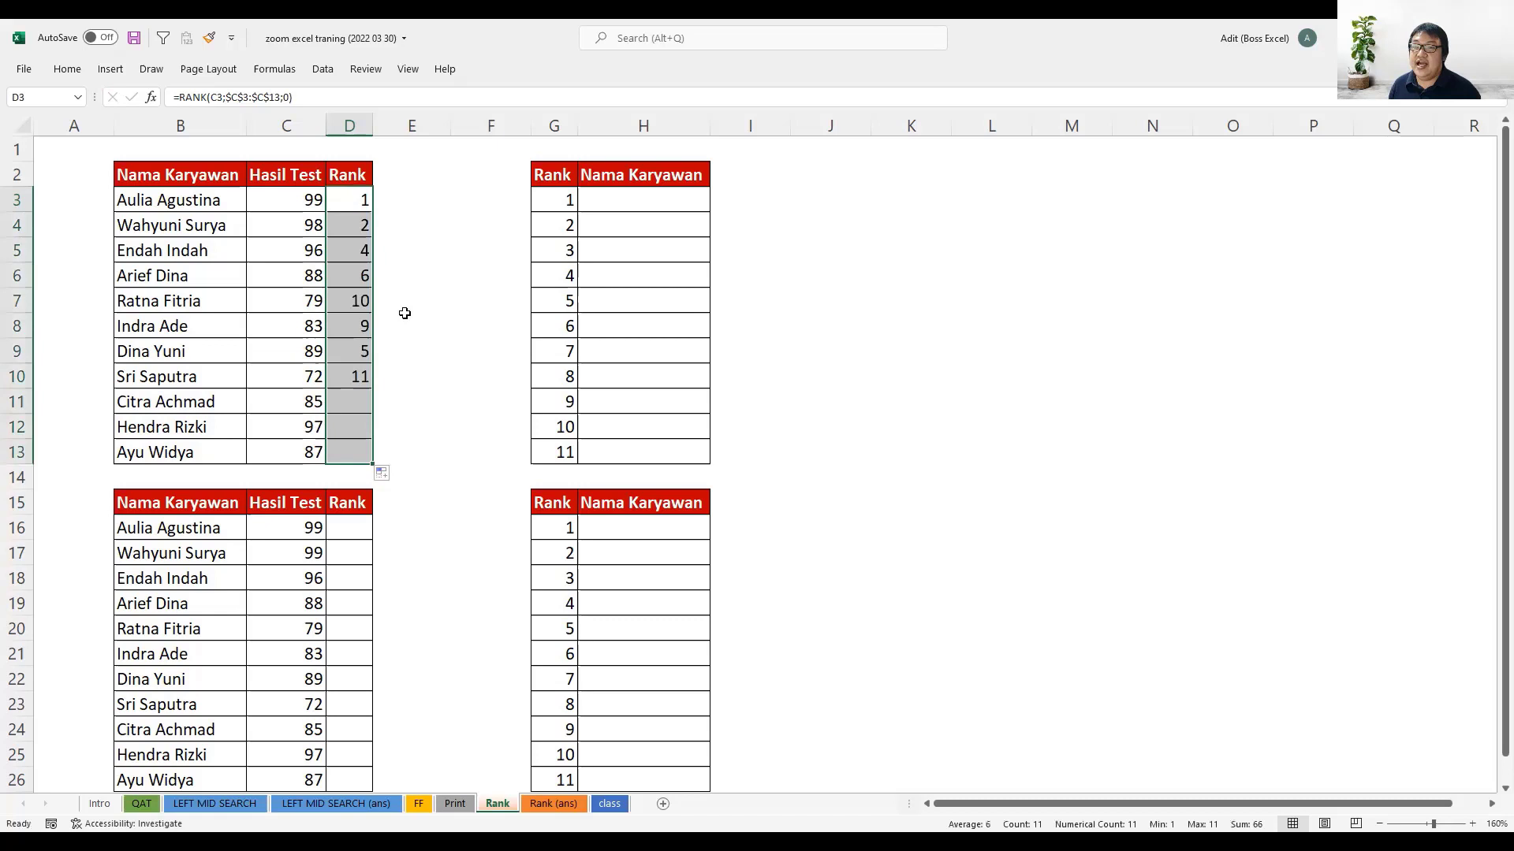
- Check the upper table's ranks against the test scores, examining the first, second and third ranked employees and the whole Rank column
{"action": "left_click", "coordinate": [353, 194]}
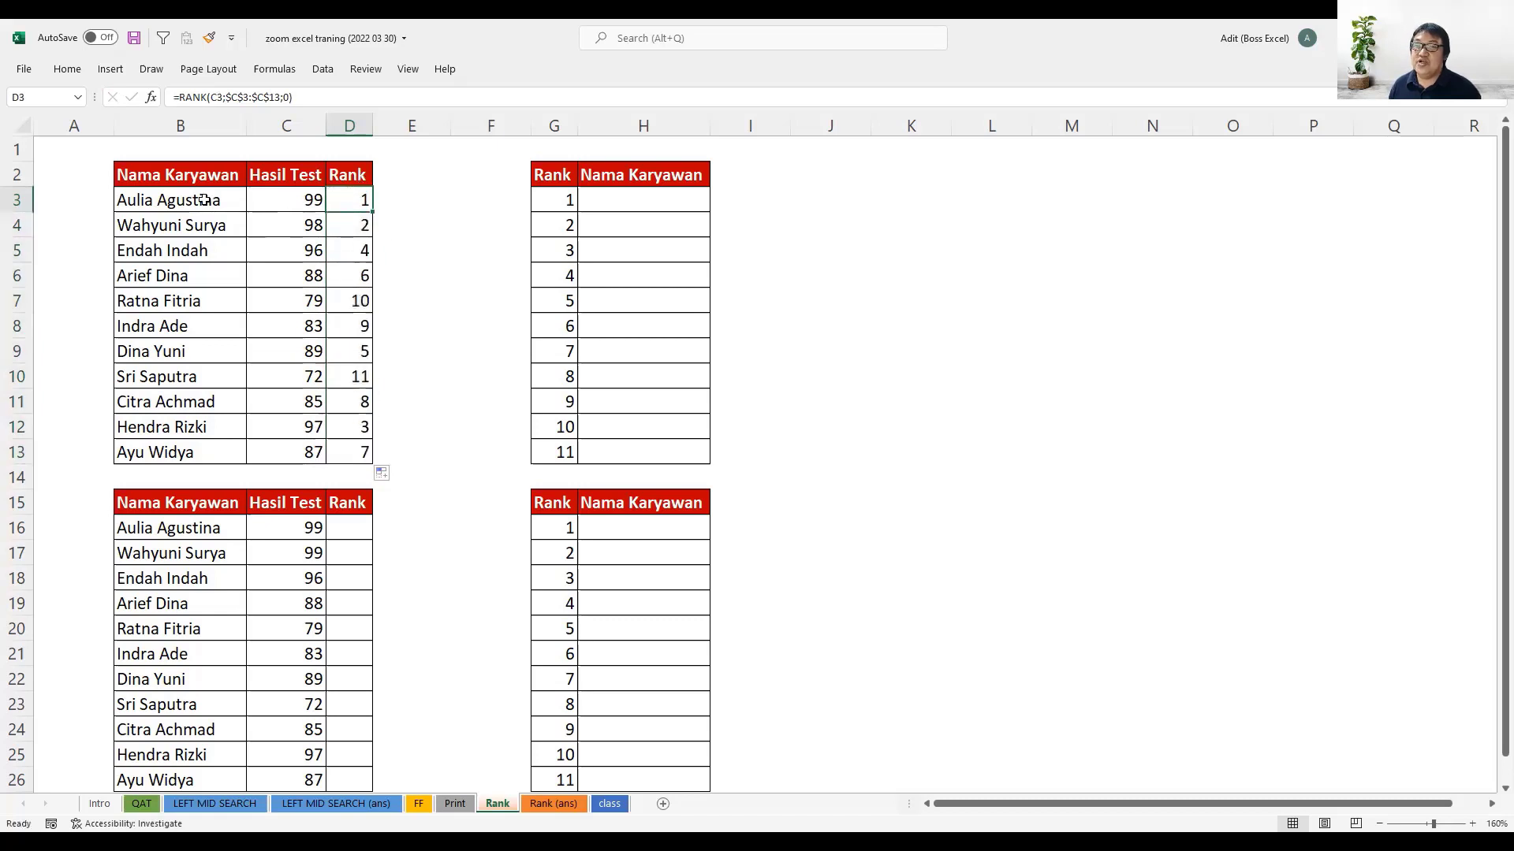
{"action": "left_click_drag", "start_coordinate": [204, 198], "coordinate": [347, 202]}
{"action": "left_click", "coordinate": [334, 224]}
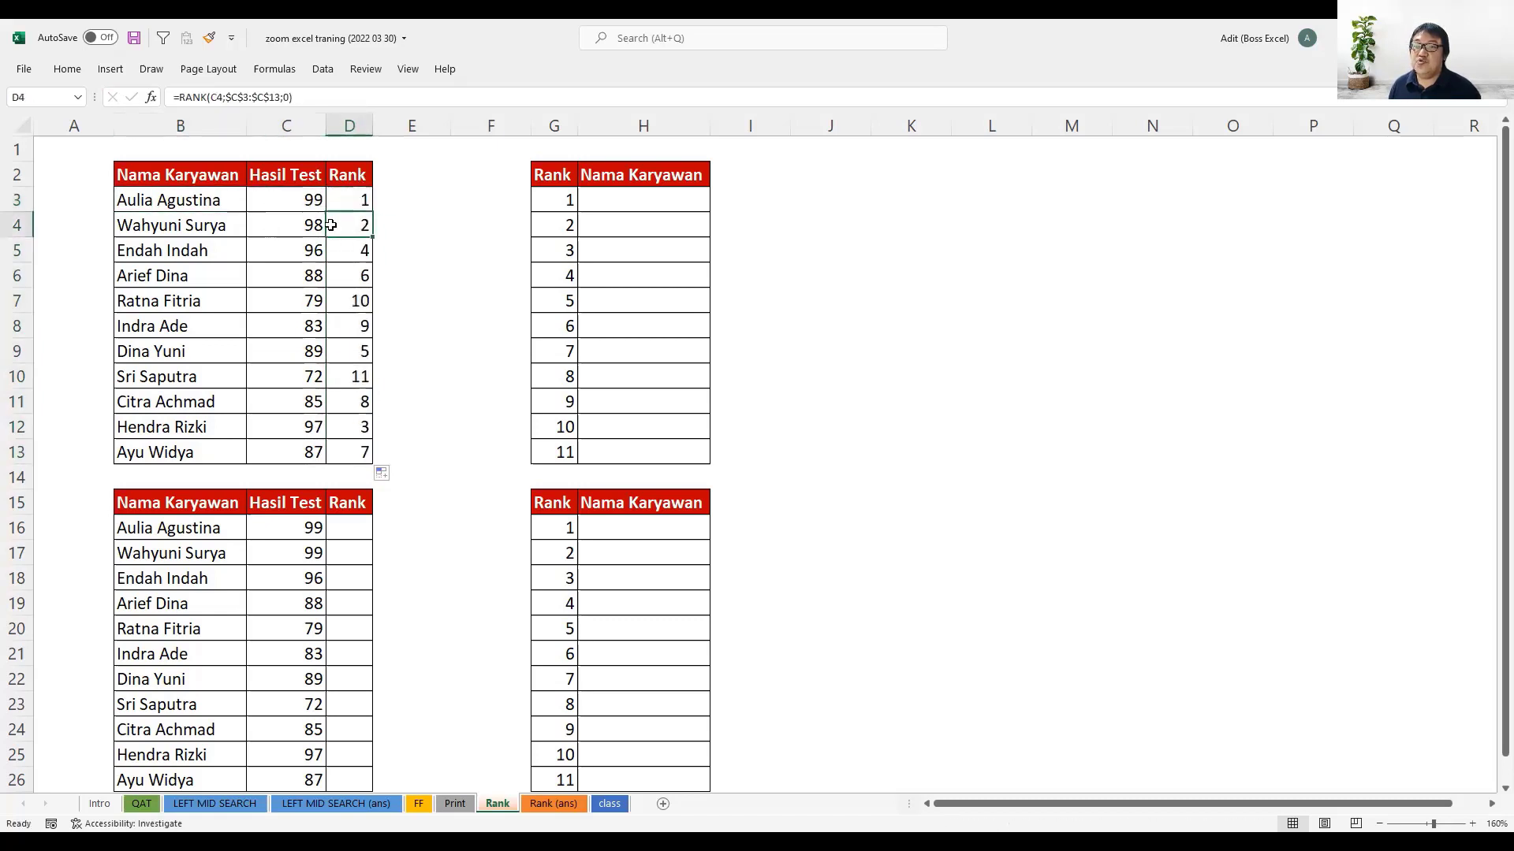
{"action": "left_click", "coordinate": [271, 224]}
{"action": "left_click_drag", "start_coordinate": [213, 223], "coordinate": [336, 229]}
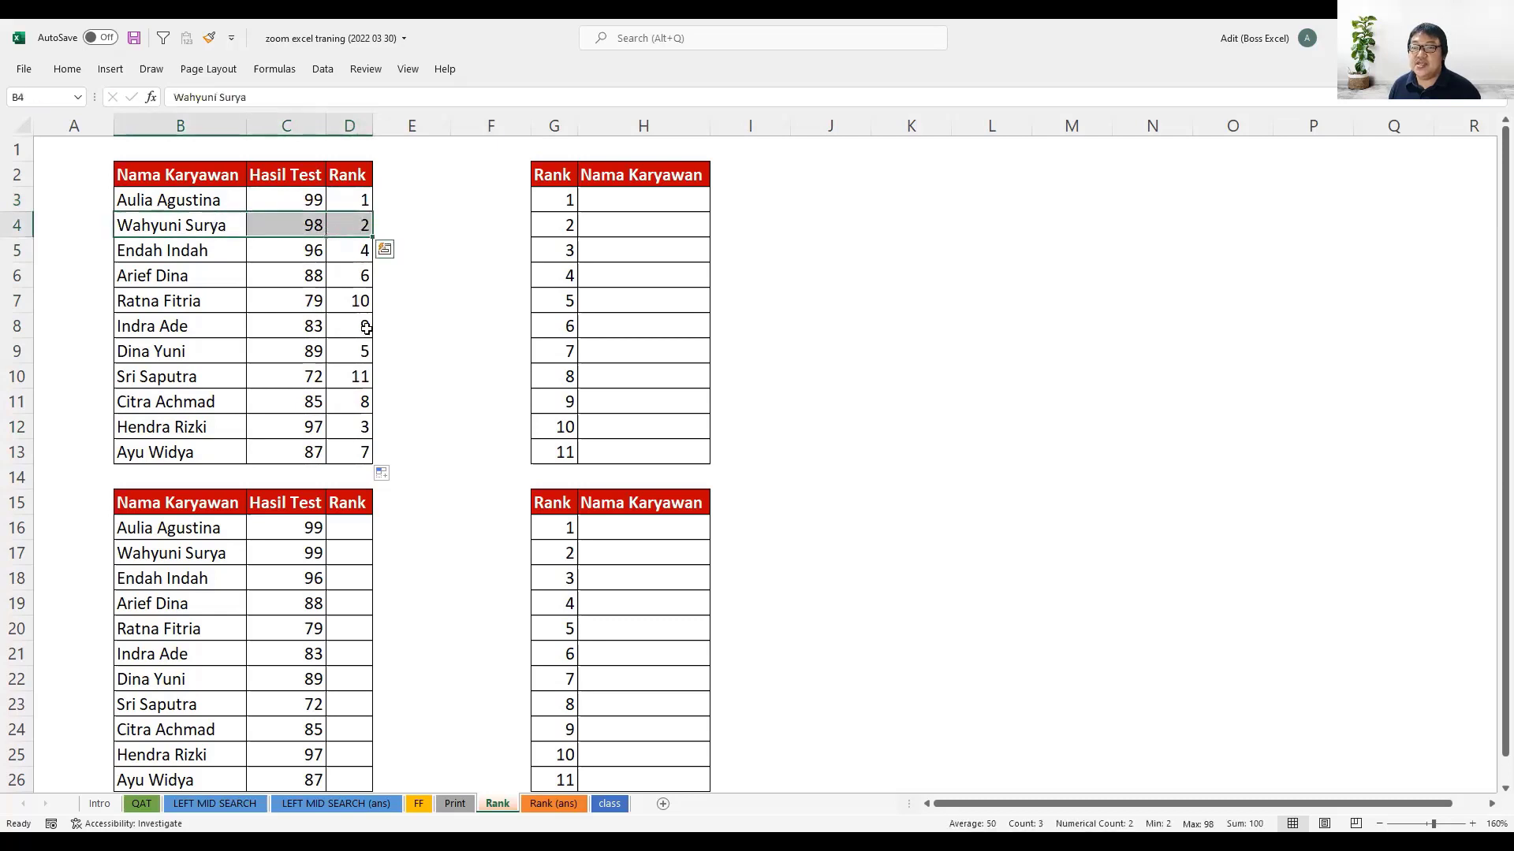
{"action": "left_click_drag", "start_coordinate": [356, 426], "coordinate": [205, 426]}
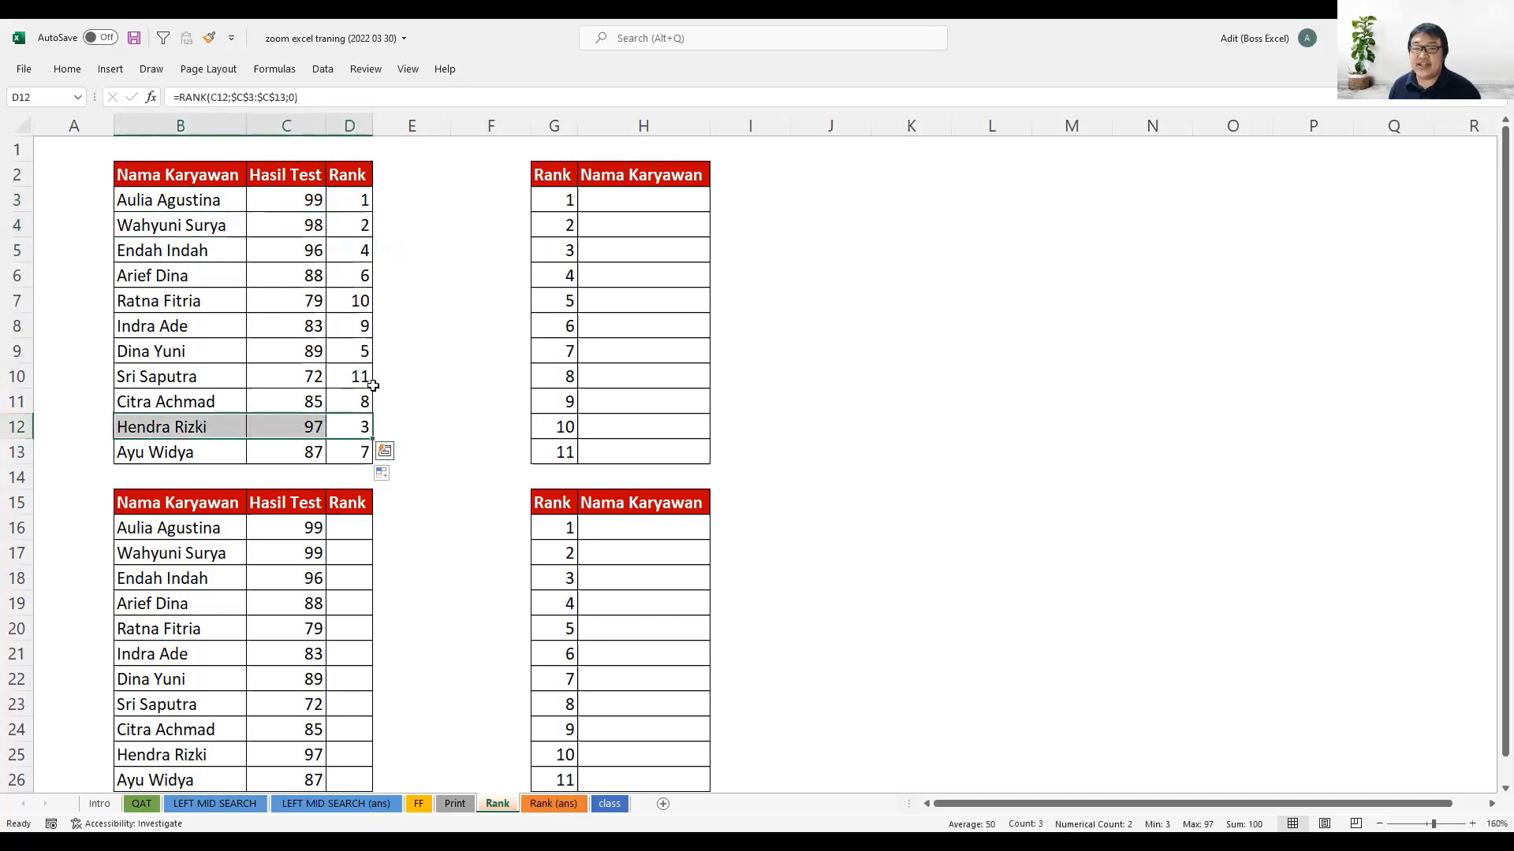
{"action": "left_click_drag", "start_coordinate": [360, 199], "coordinate": [365, 455]}
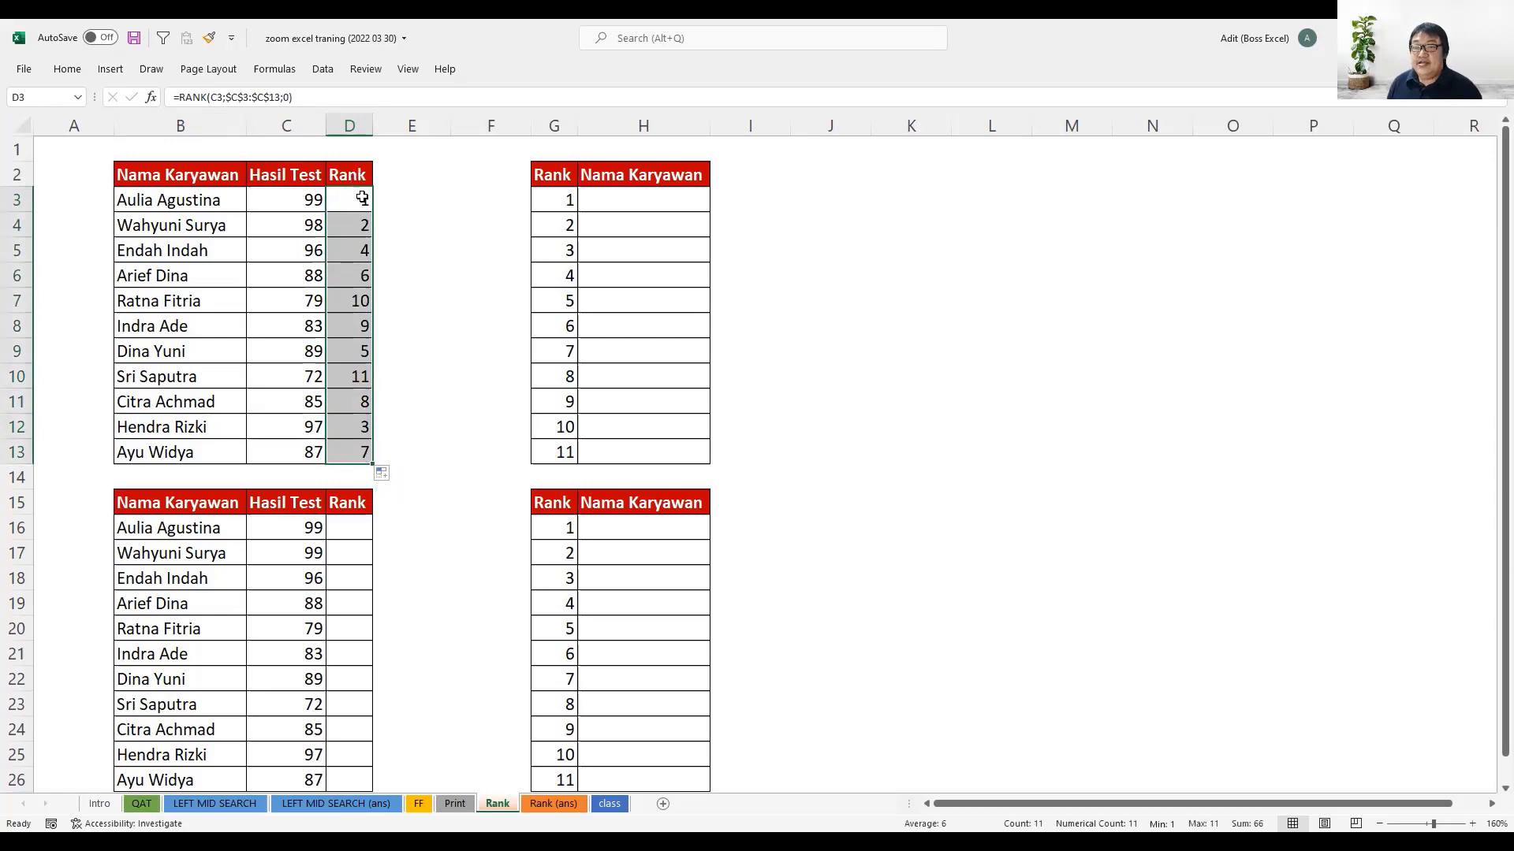
- Compare the rank list in G3:G13 with the calculated ranks in D3:D13 and the employee names in B3:B13
{"action": "left_click", "coordinate": [560, 201]}
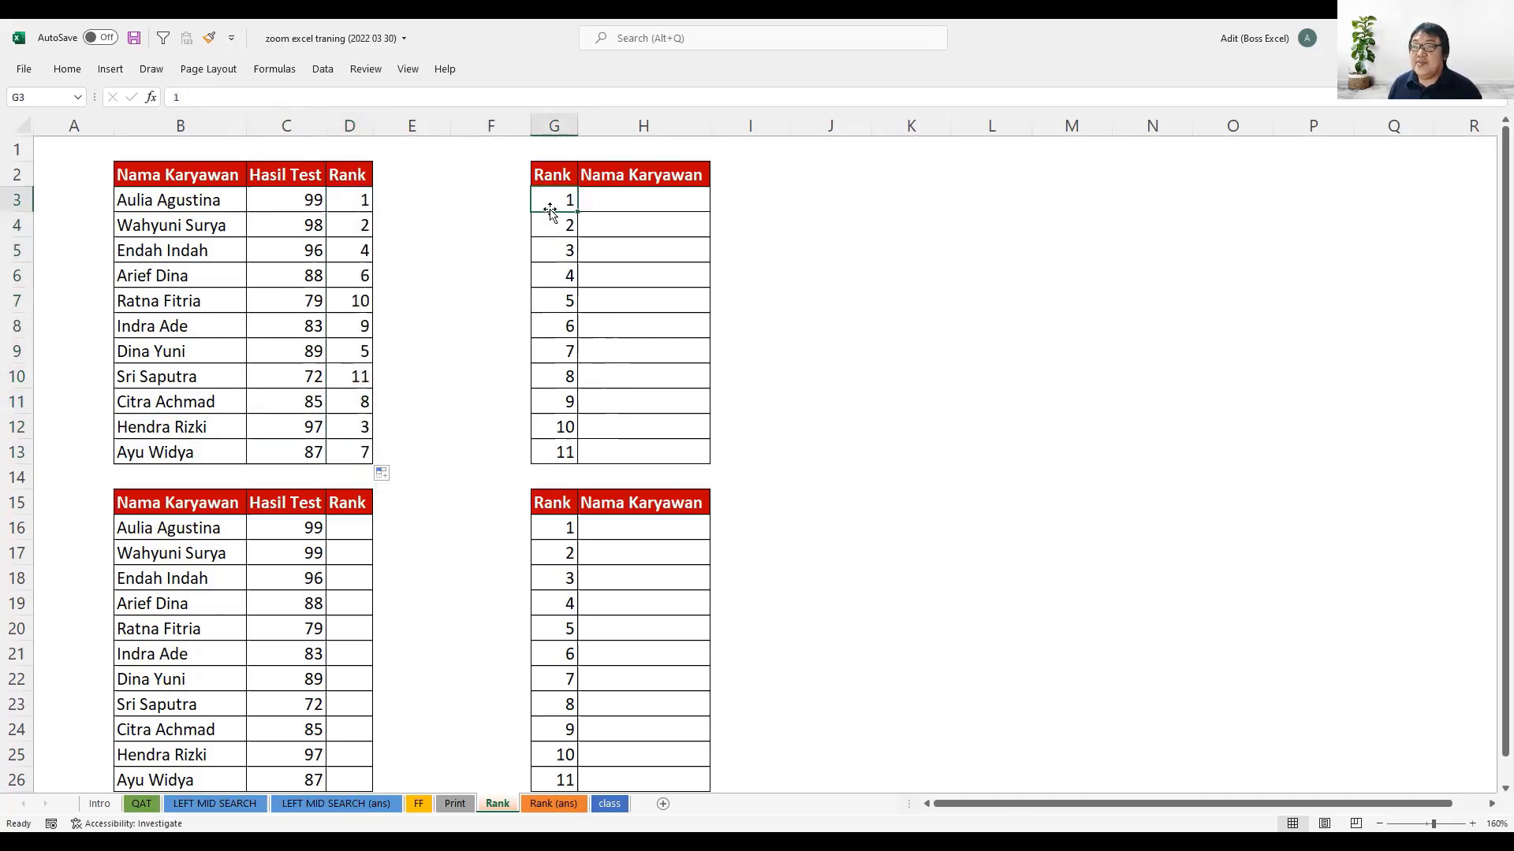
{"action": "left_click", "coordinate": [644, 203]}
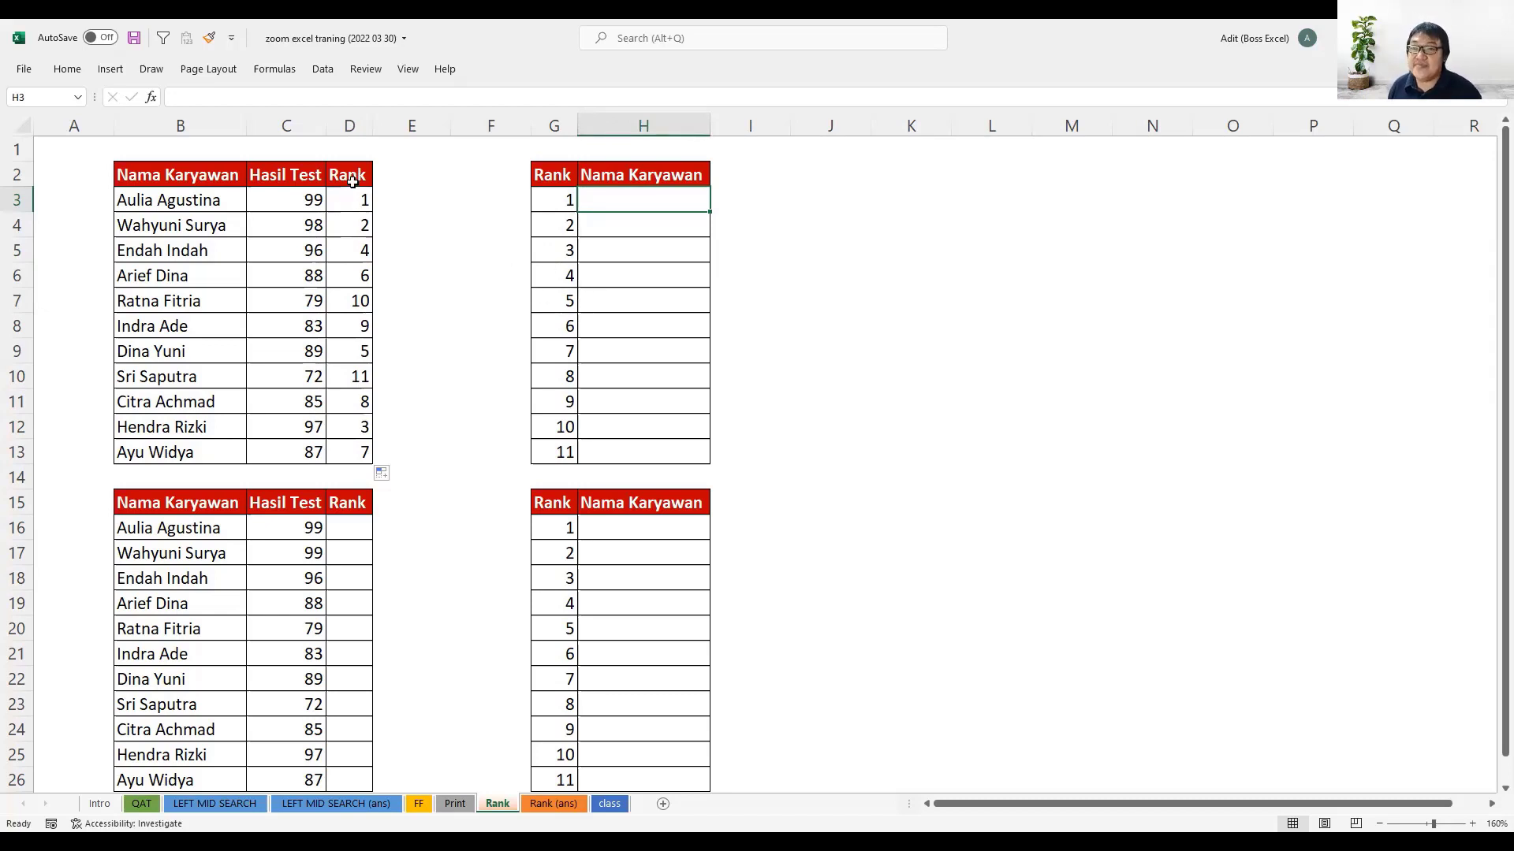
{"action": "left_click_drag", "start_coordinate": [566, 199], "coordinate": [560, 453]}
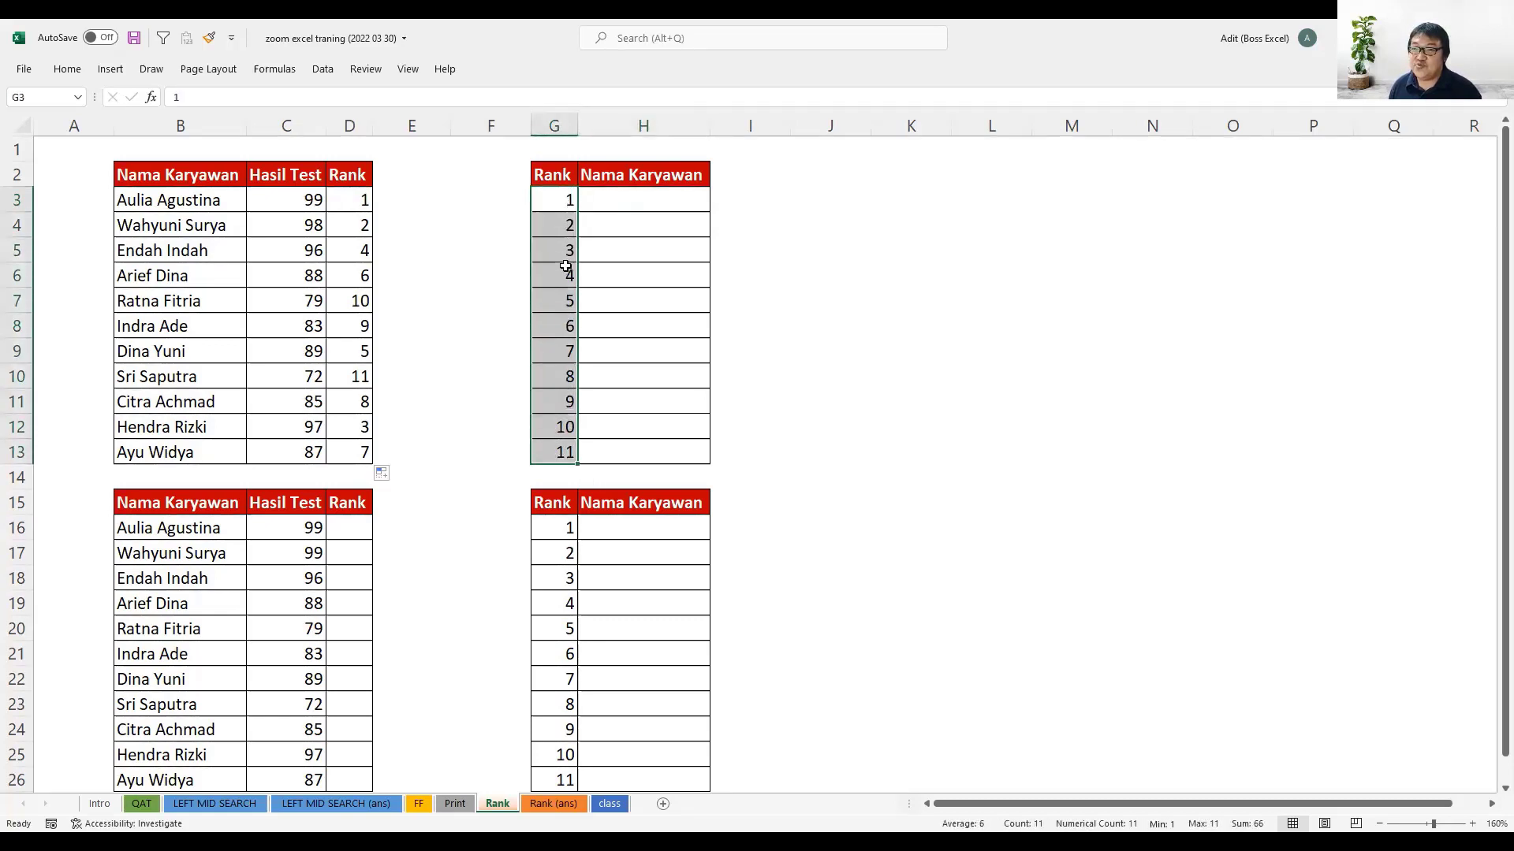
{"action": "left_click_drag", "start_coordinate": [366, 198], "coordinate": [365, 450]}
{"action": "left_click_drag", "start_coordinate": [202, 202], "coordinate": [197, 453]}
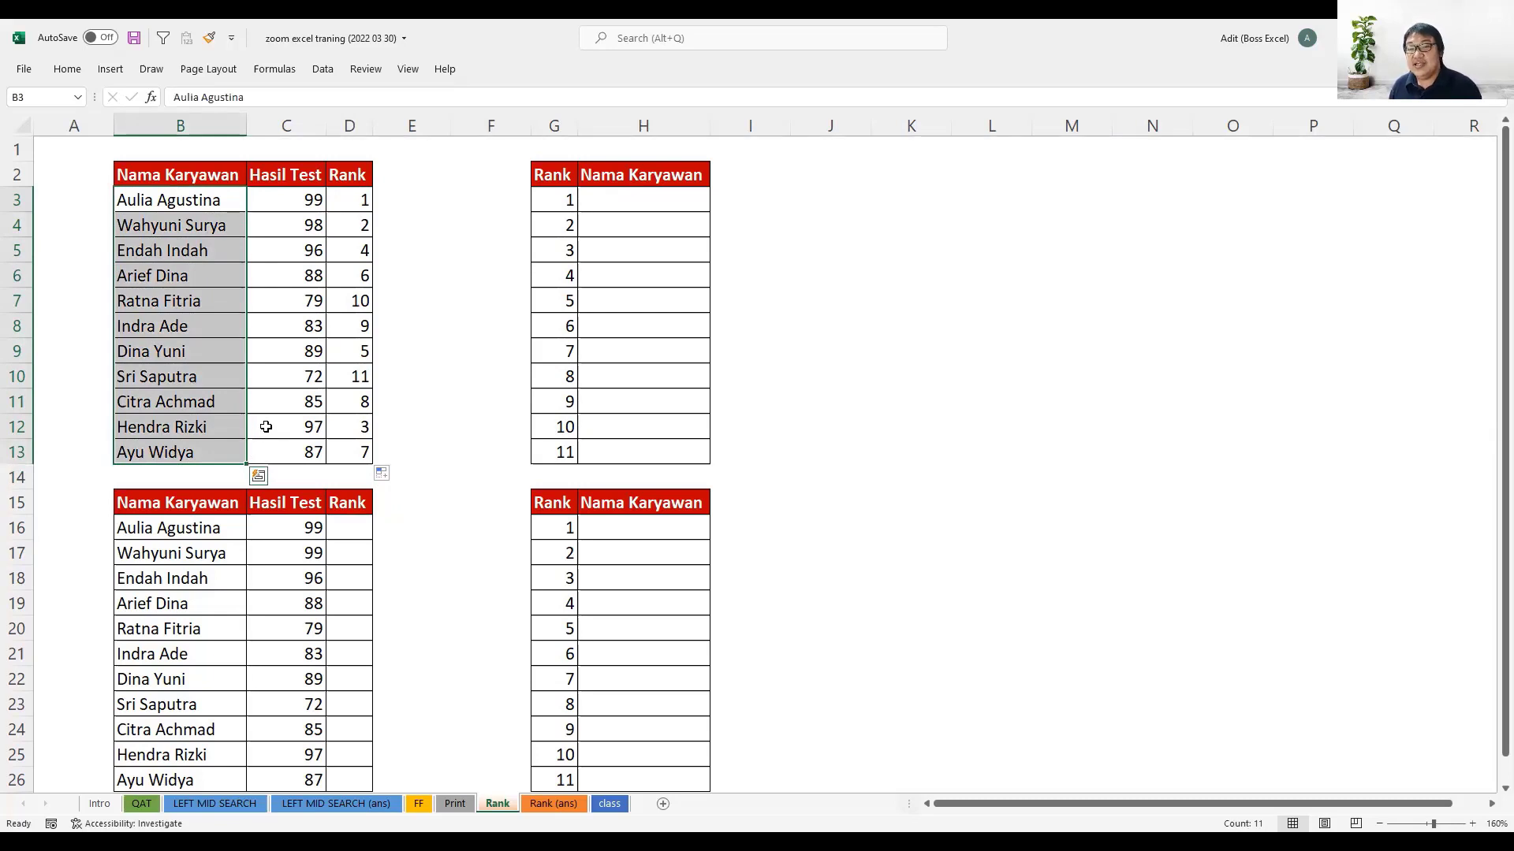
{"action": "left_click_drag", "start_coordinate": [224, 200], "coordinate": [197, 453]}
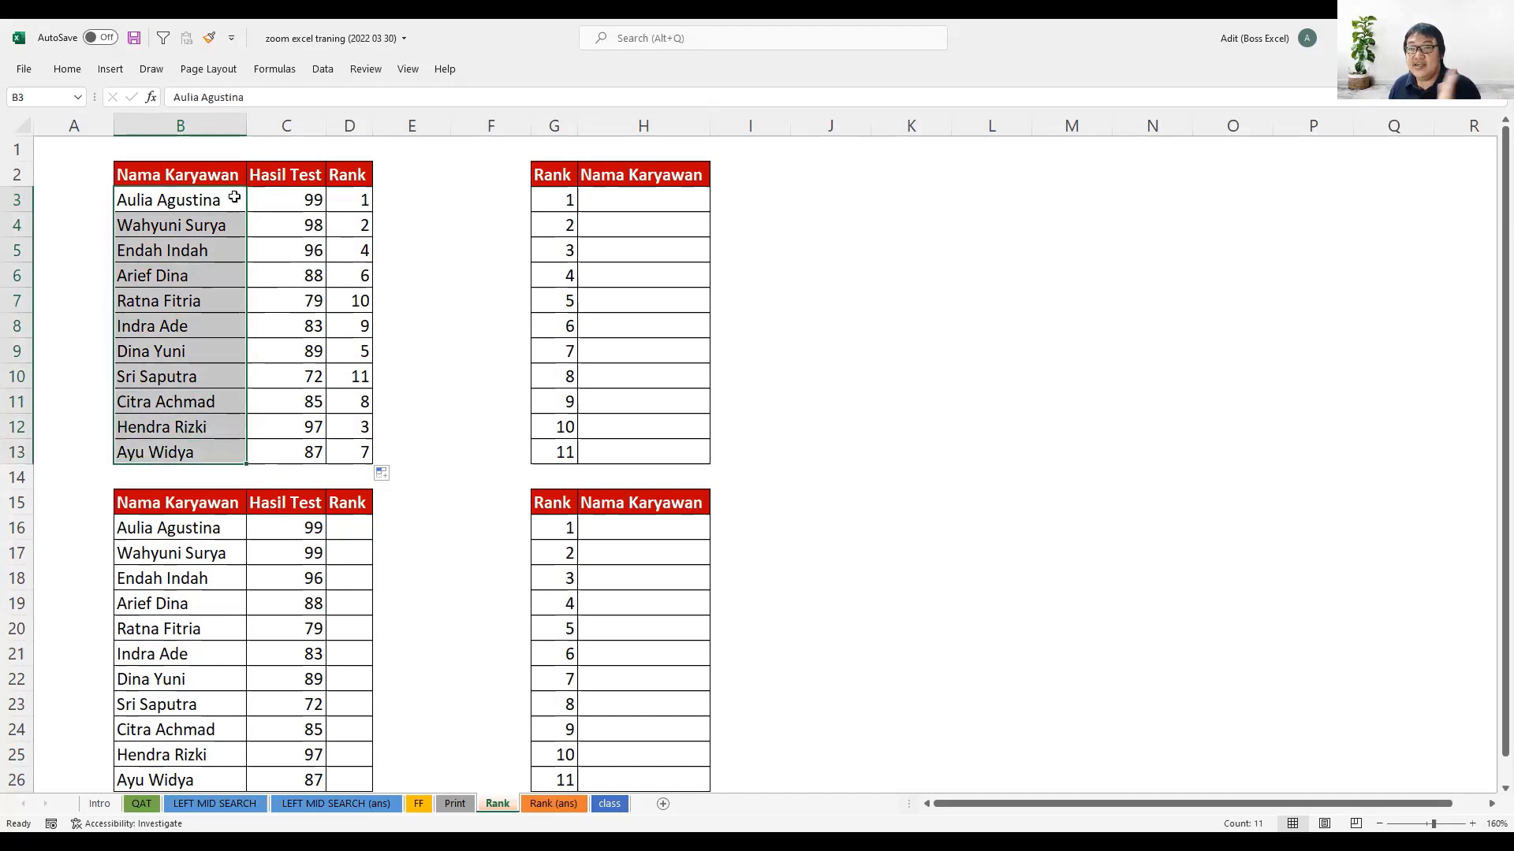
{"action": "left_click_drag", "start_coordinate": [234, 198], "coordinate": [225, 455]}
{"action": "left_click", "coordinate": [350, 200]}
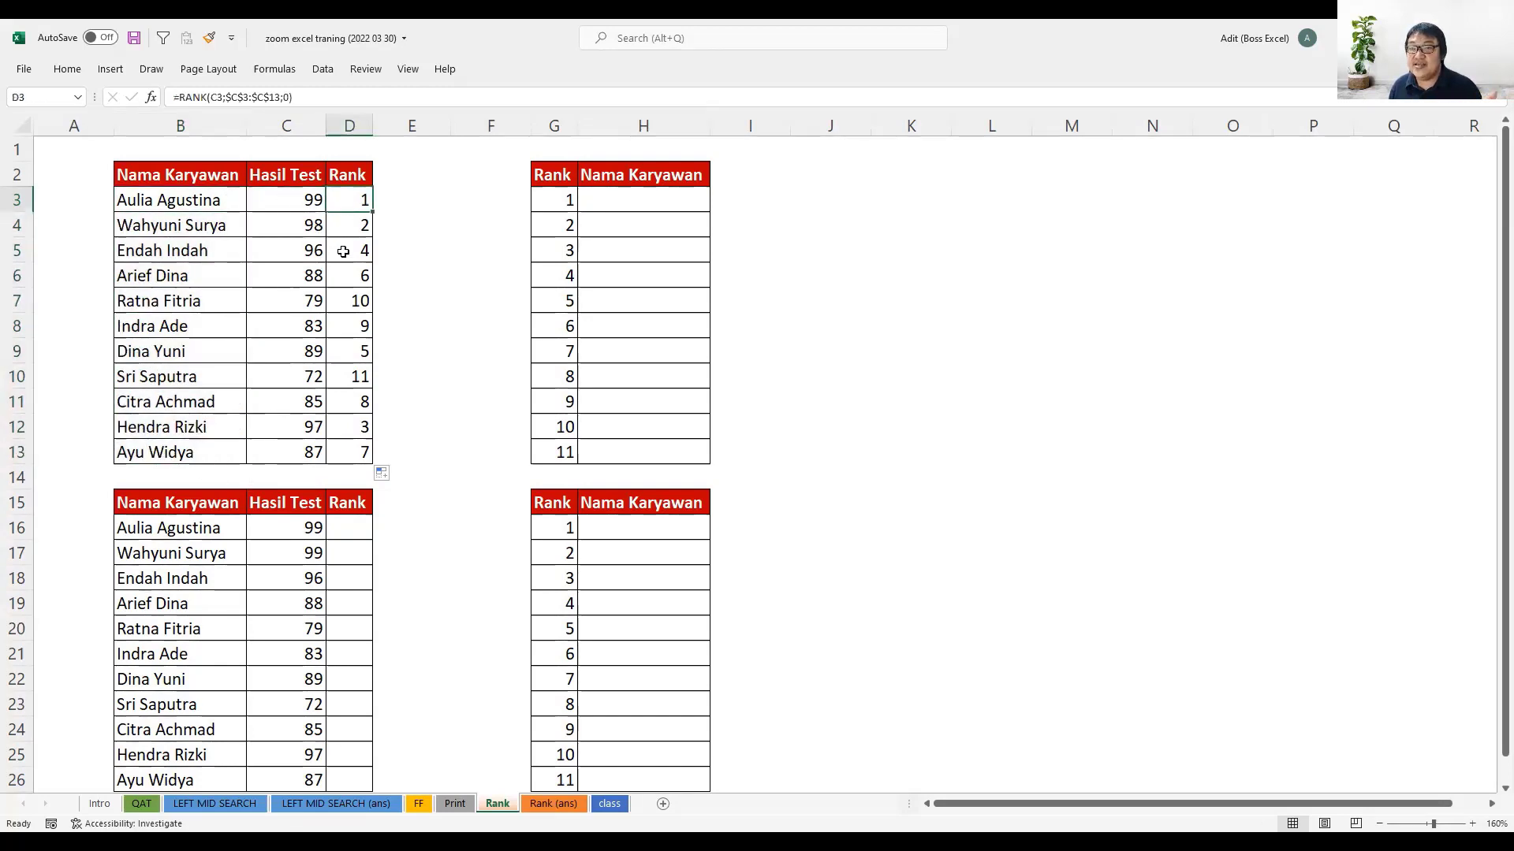
{"action": "left_click_drag", "start_coordinate": [344, 250], "coordinate": [351, 455]}
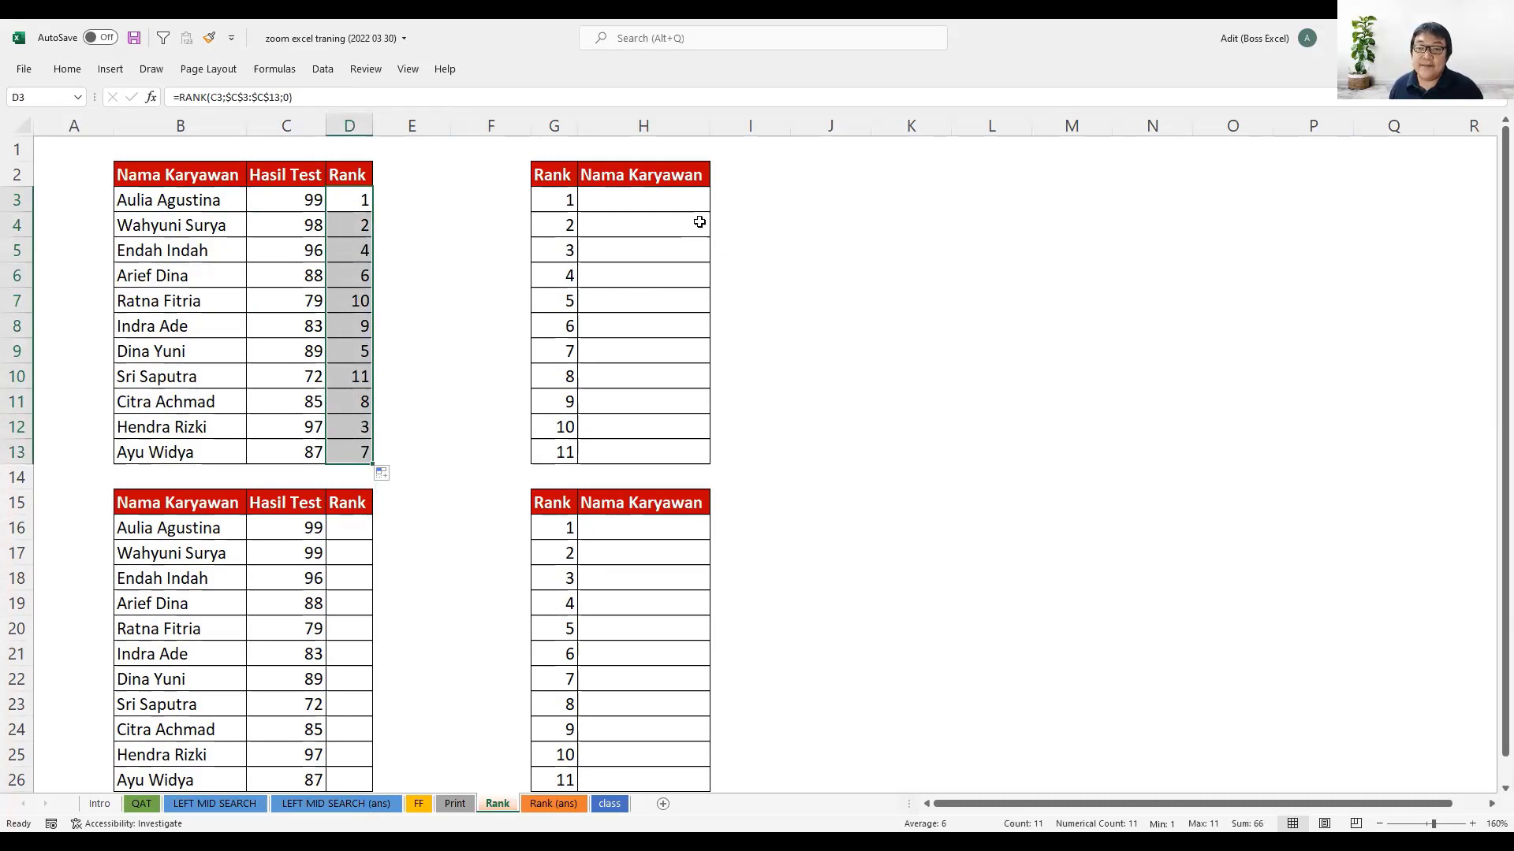
- Start a MATCH formula in H3 with the rank in G3 as the lookup value
{"action": "left_click", "coordinate": [656, 195]}
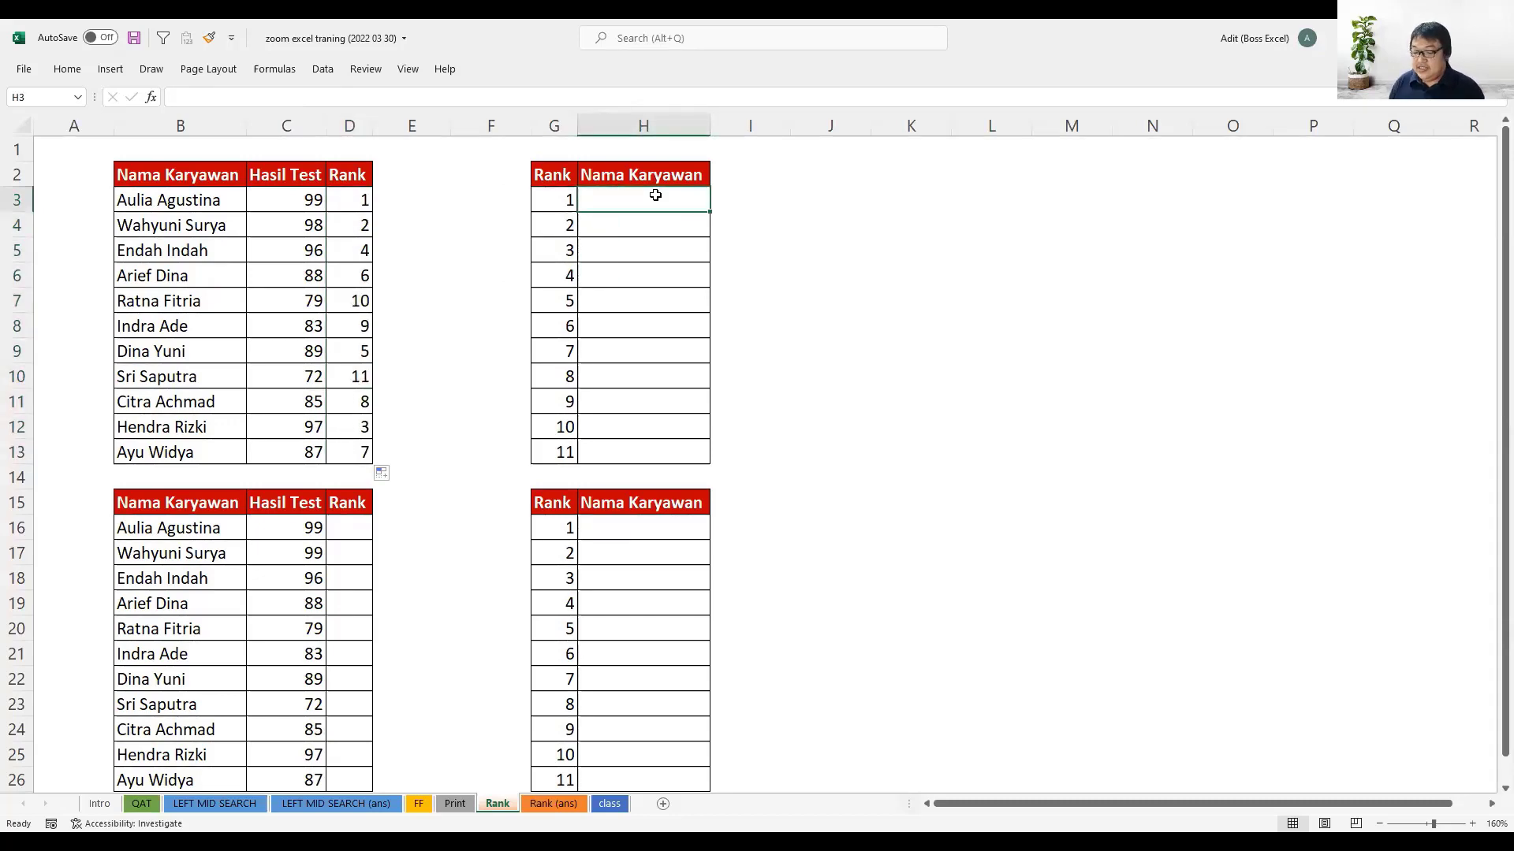
{"action": "type", "text": "="}
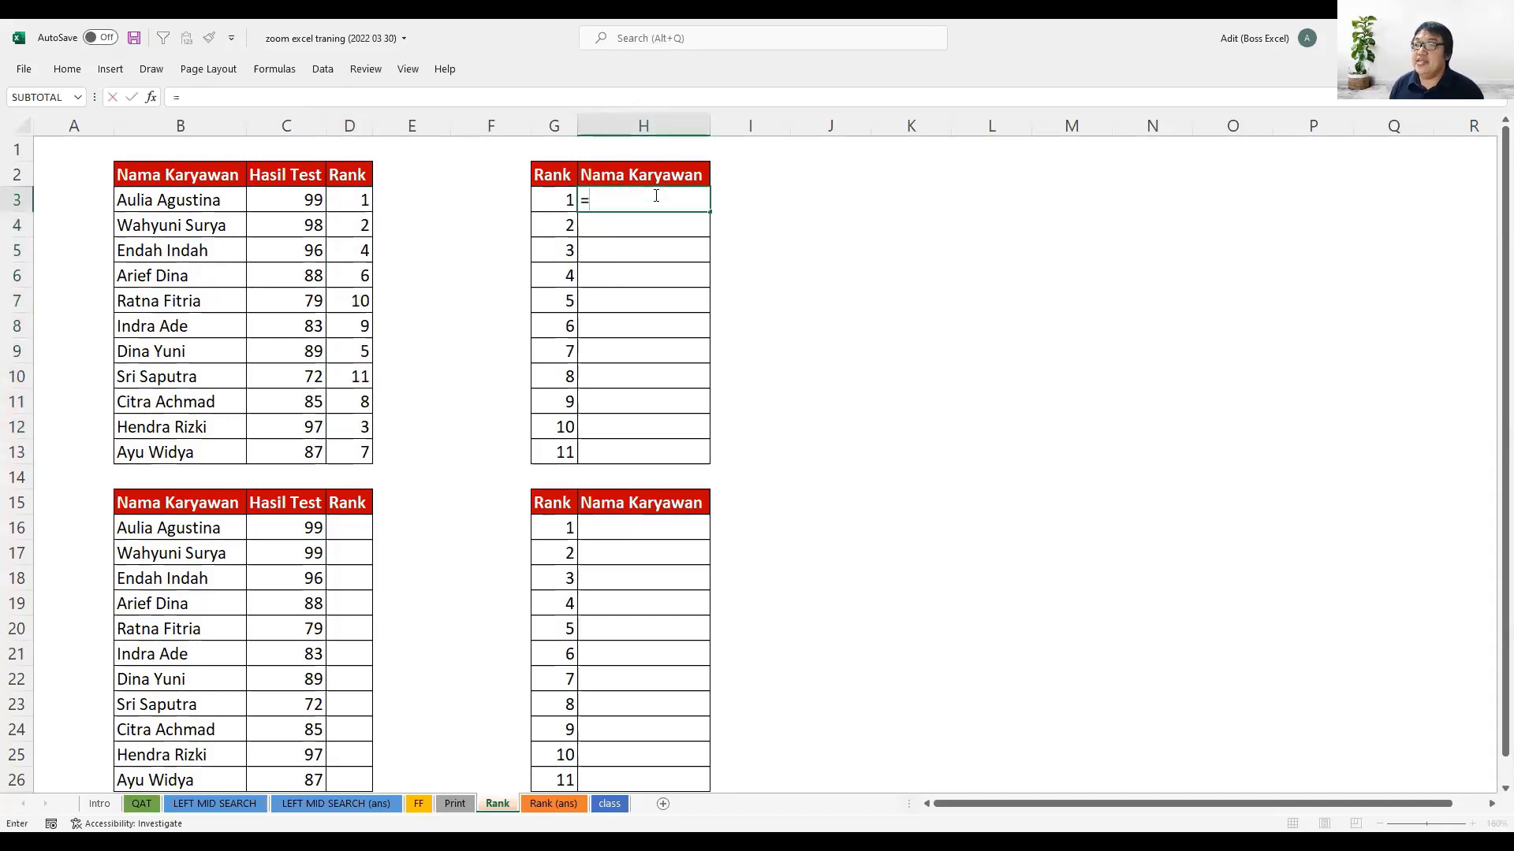
{"action": "type", "text": "match"}
{"action": "key", "text": "Tab"}
{"action": "left_click", "coordinate": [545, 199]}
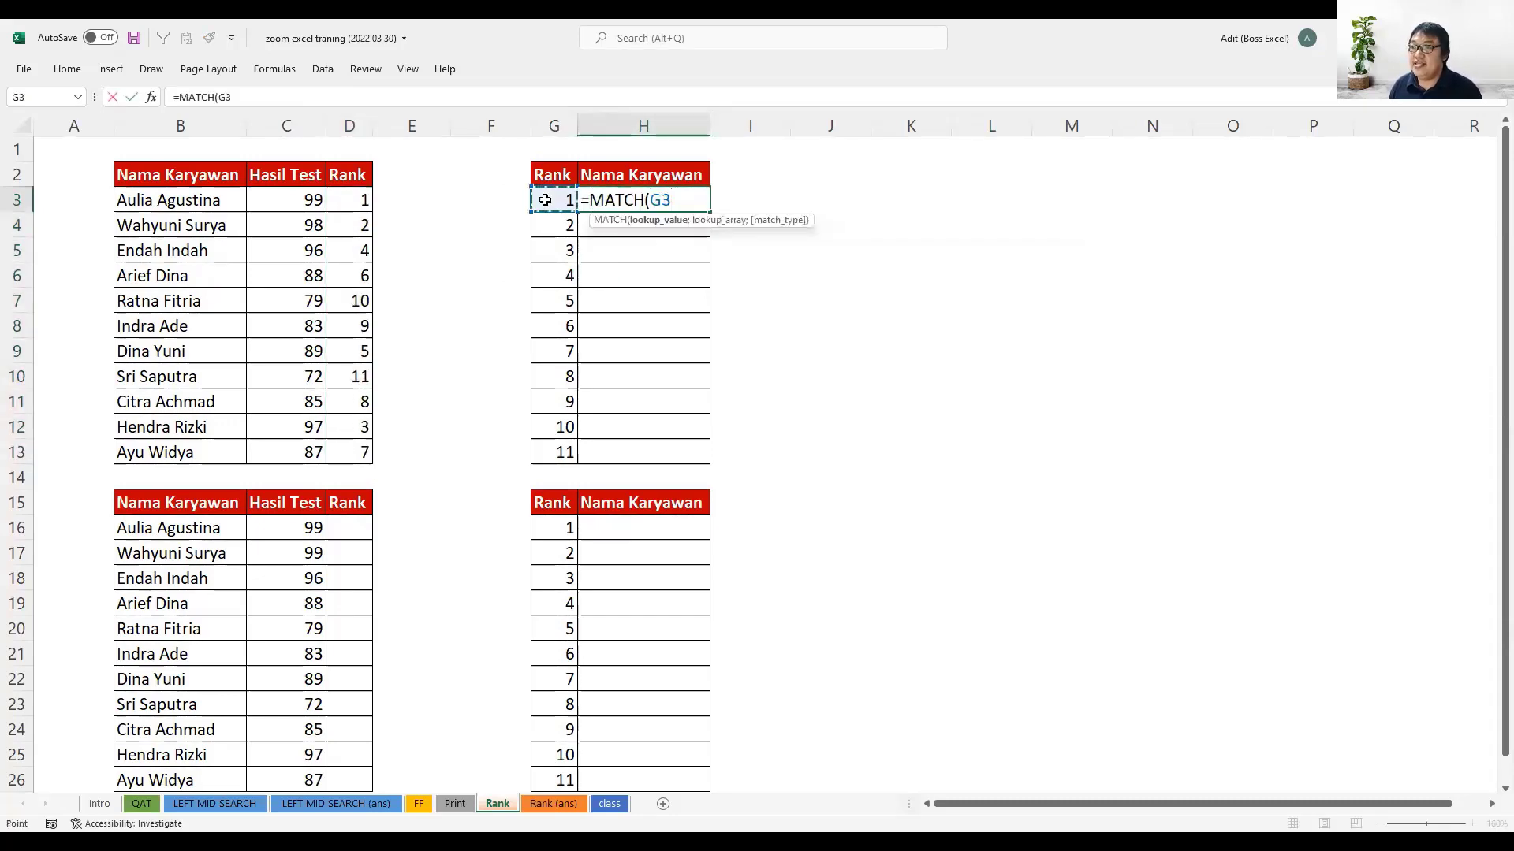
{"action": "type", "text": "'"}
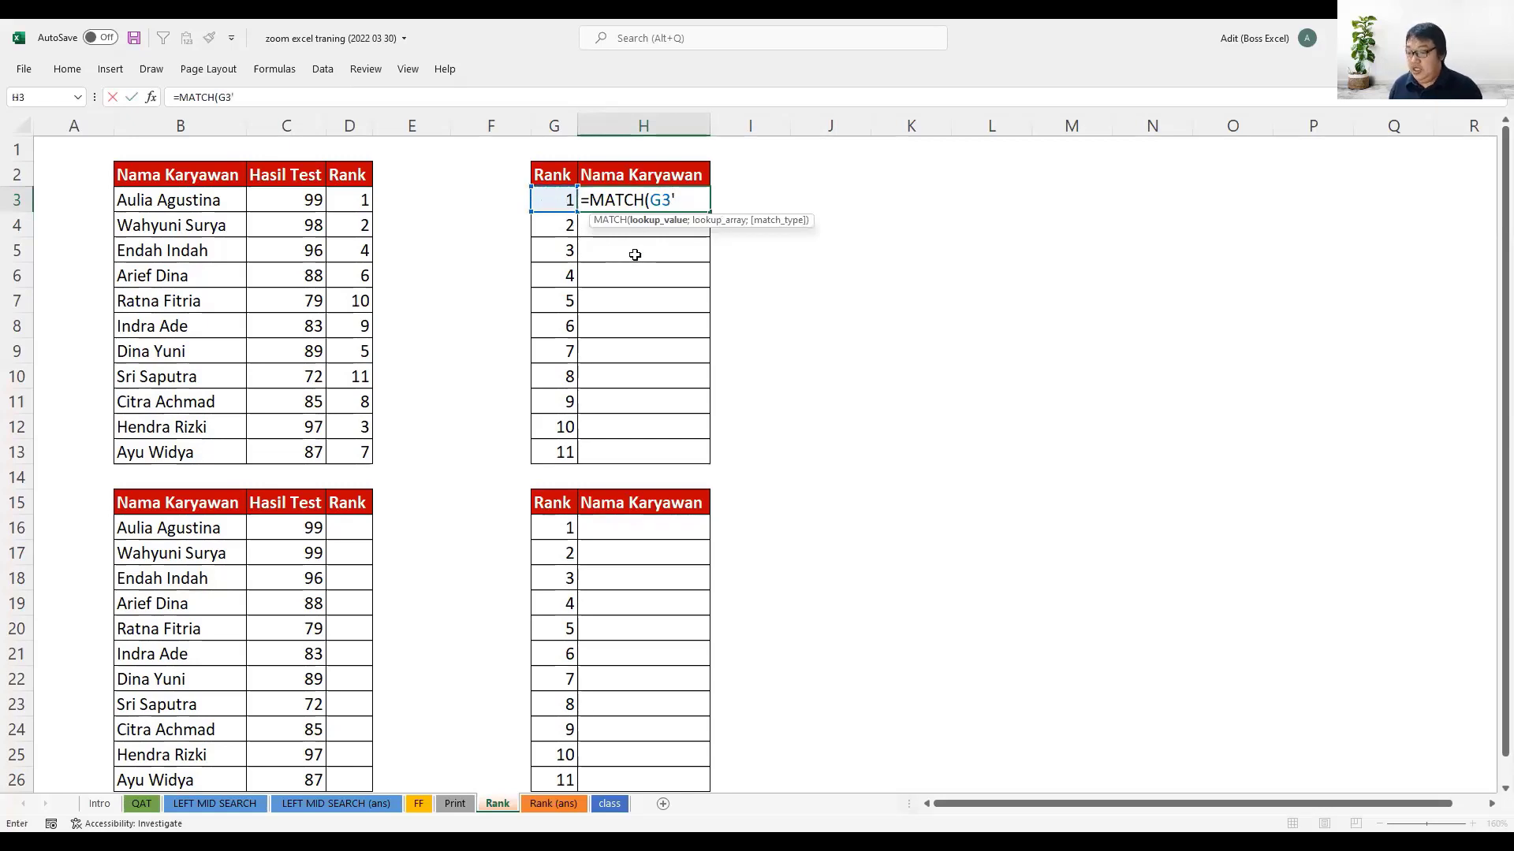
{"action": "type", "text": ";"}
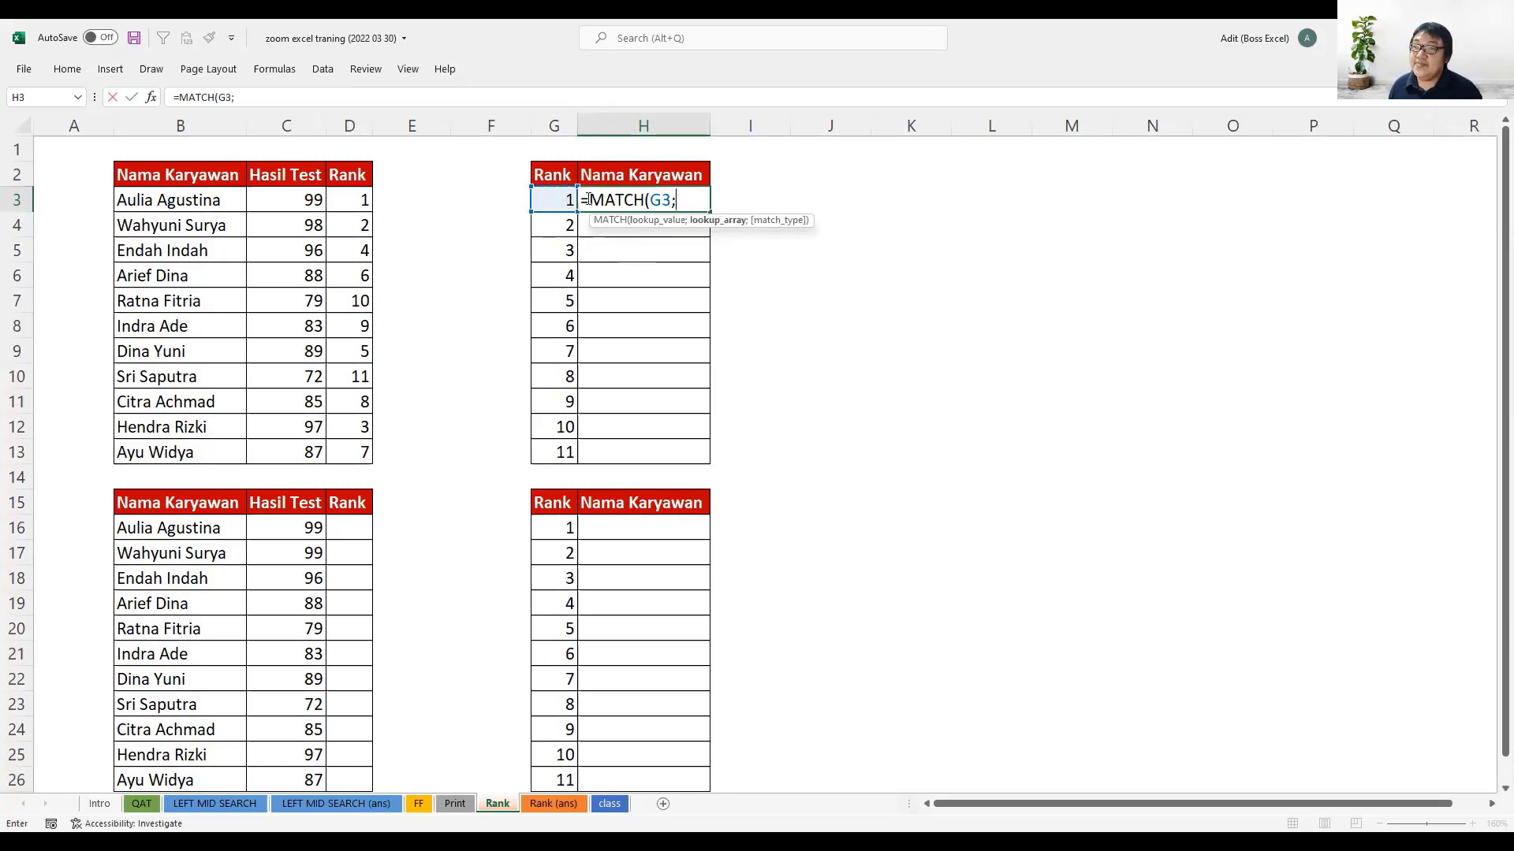
- Complete the H3 formula as =MATCH(G3;$D$3:$D$13;0), using an absolute lookup range and an exact match
{"action": "left_click_drag", "start_coordinate": [359, 202], "coordinate": [352, 236]}
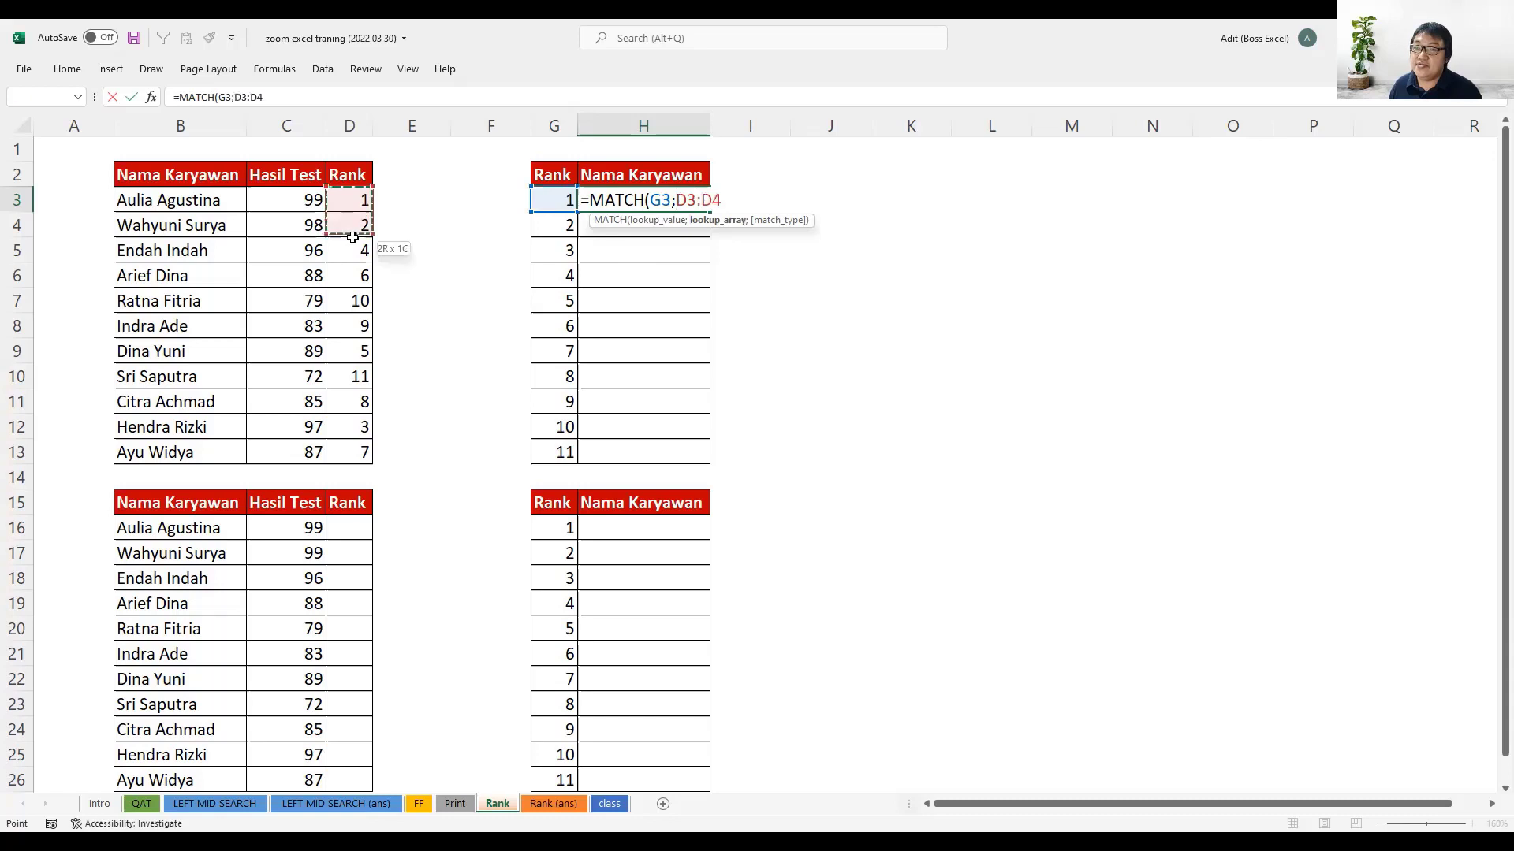
{"action": "left_click_drag", "start_coordinate": [365, 443], "coordinate": [399, 436]}
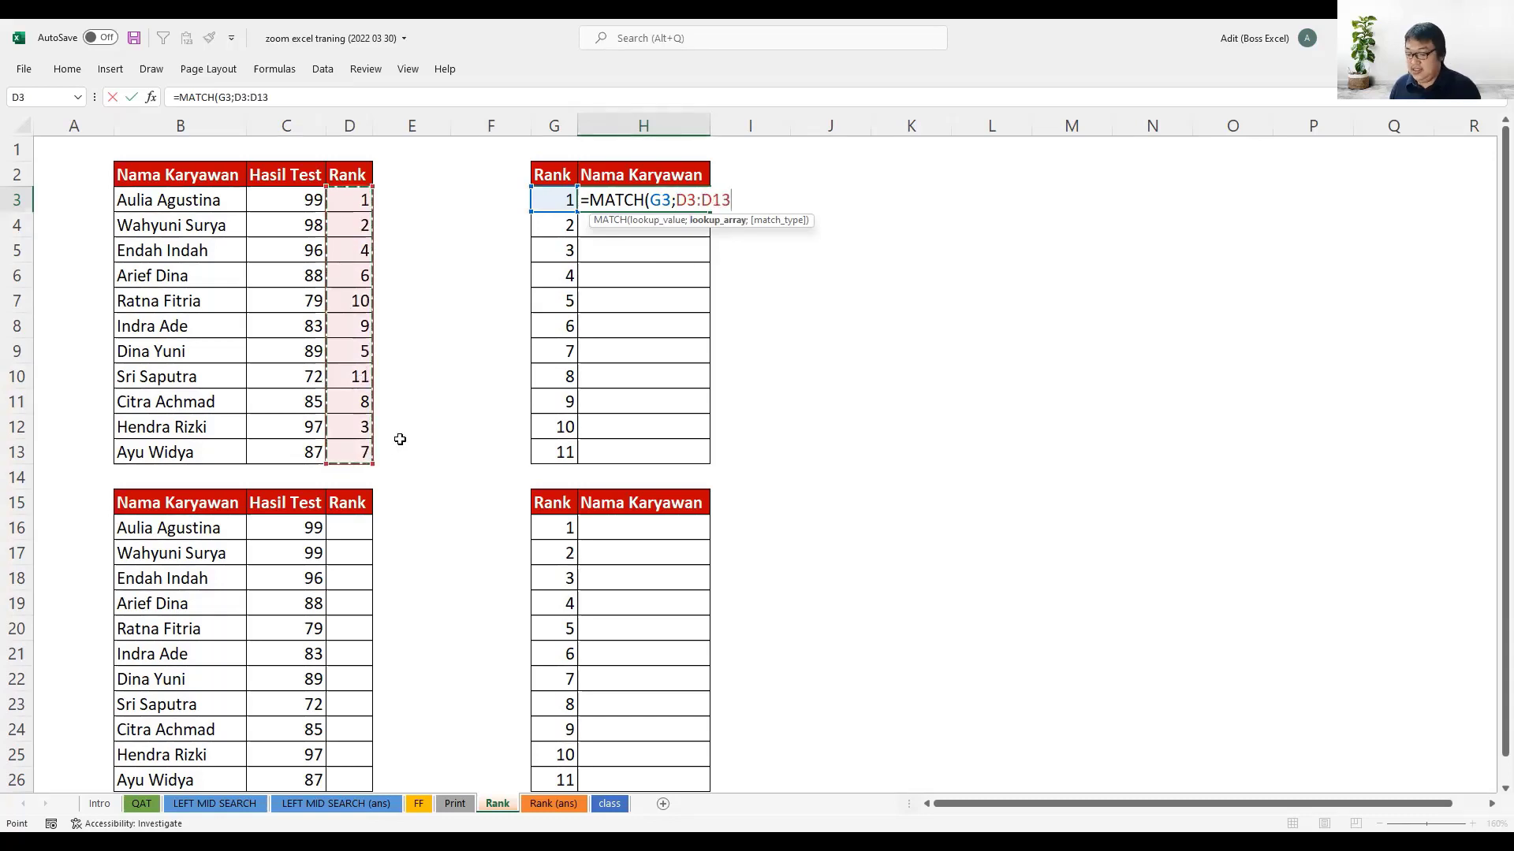
{"action": "key", "text": "F4"}
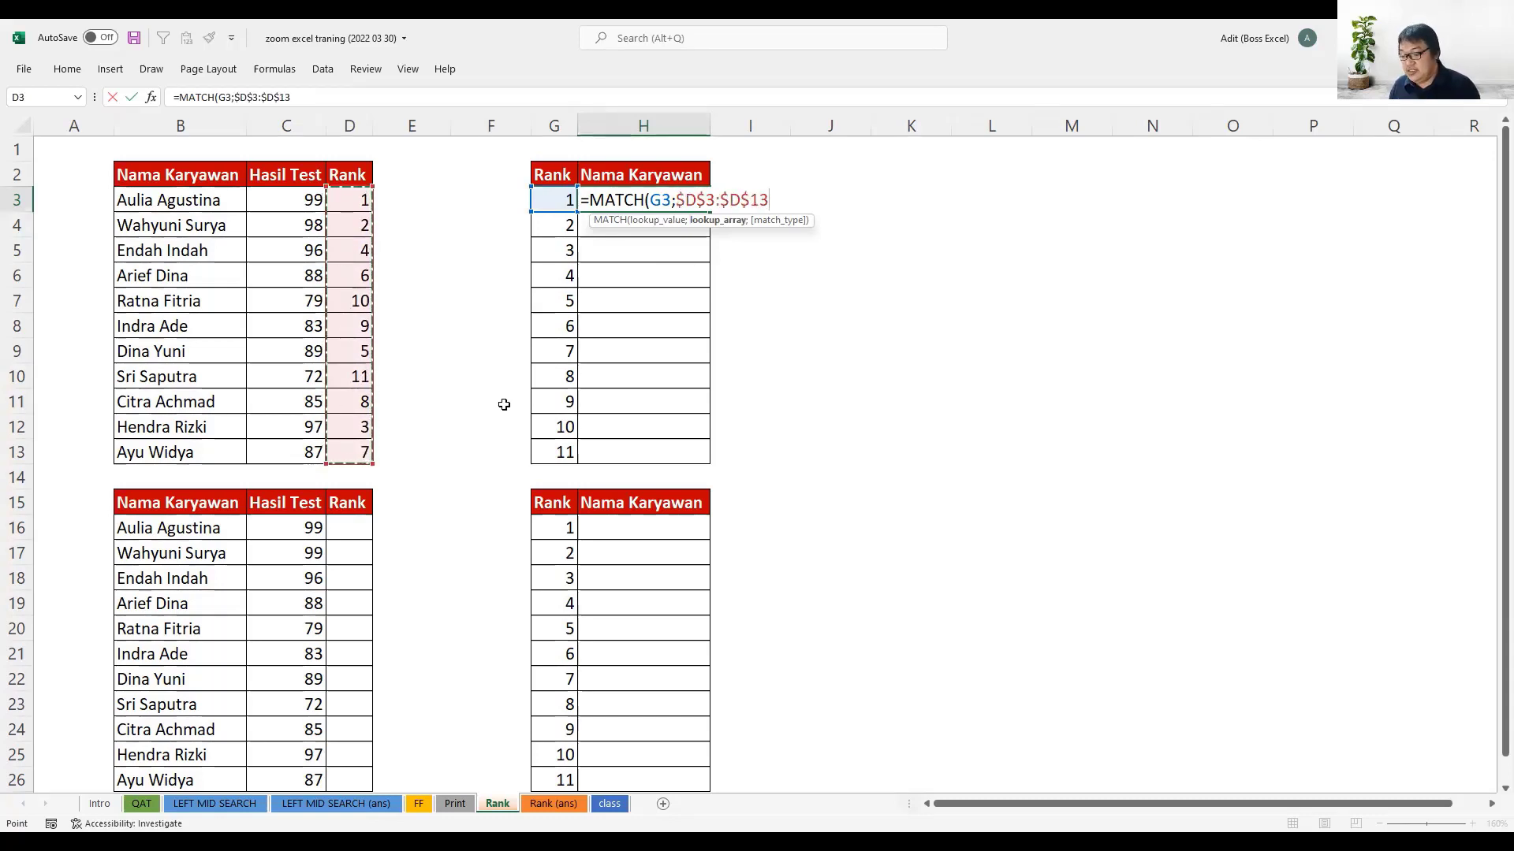
{"action": "type", "text": ";"}
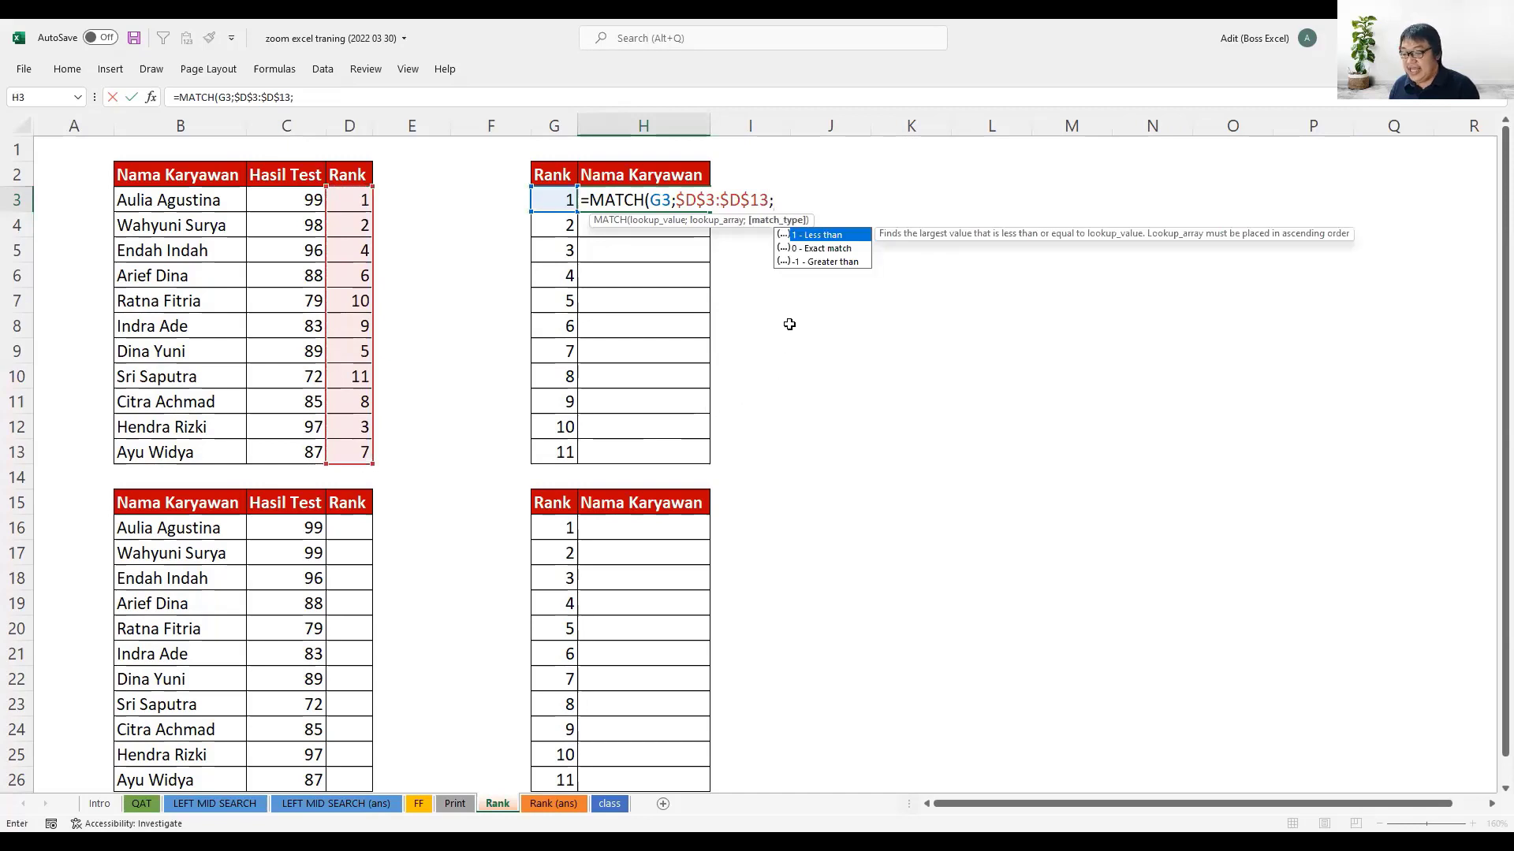
{"action": "type", "text": "0"}
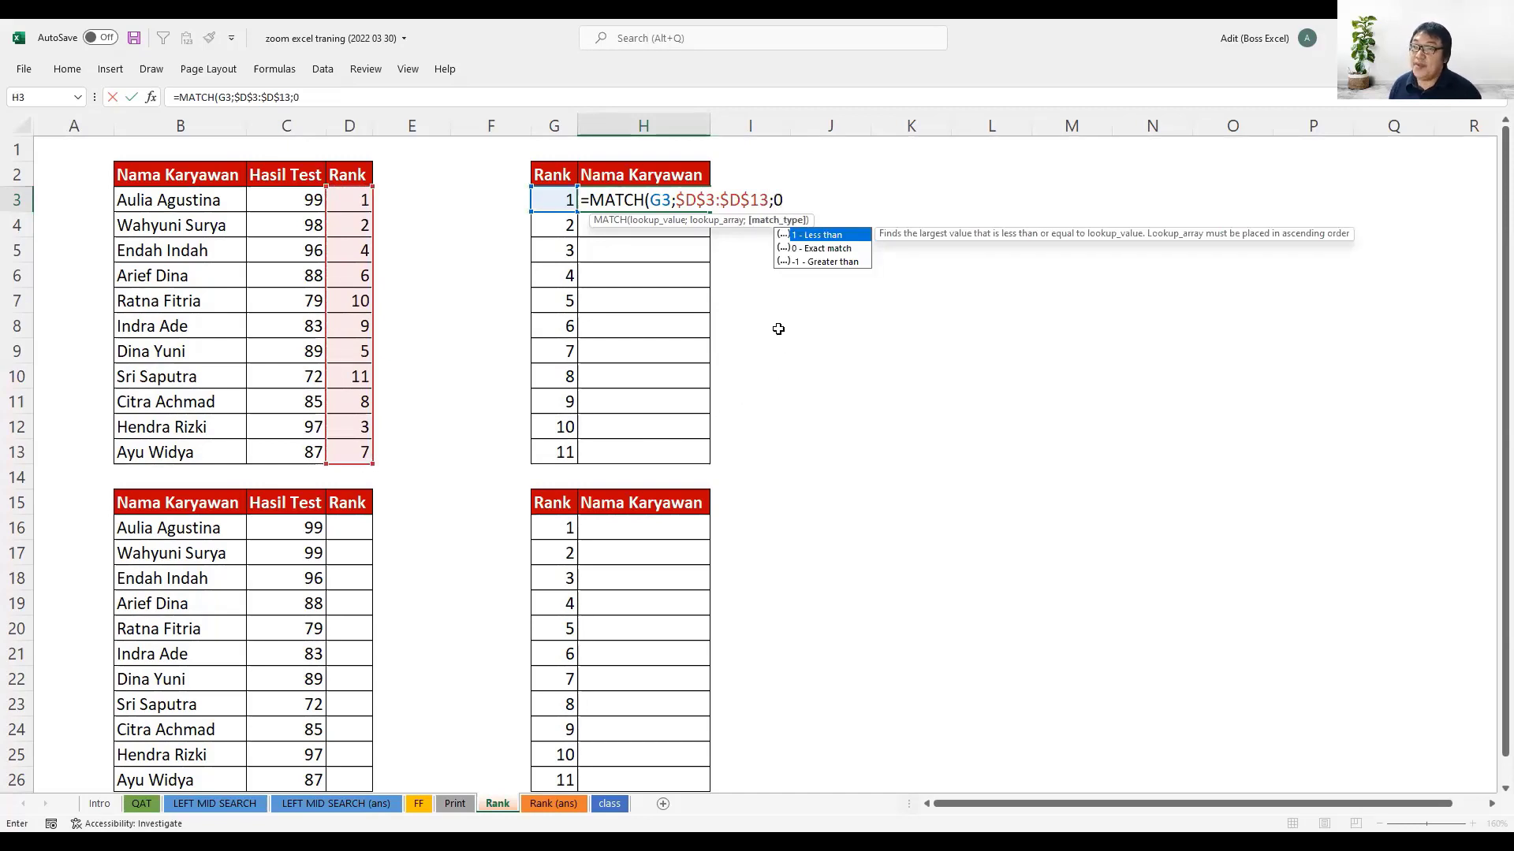
{"action": "type", "text": ")"}
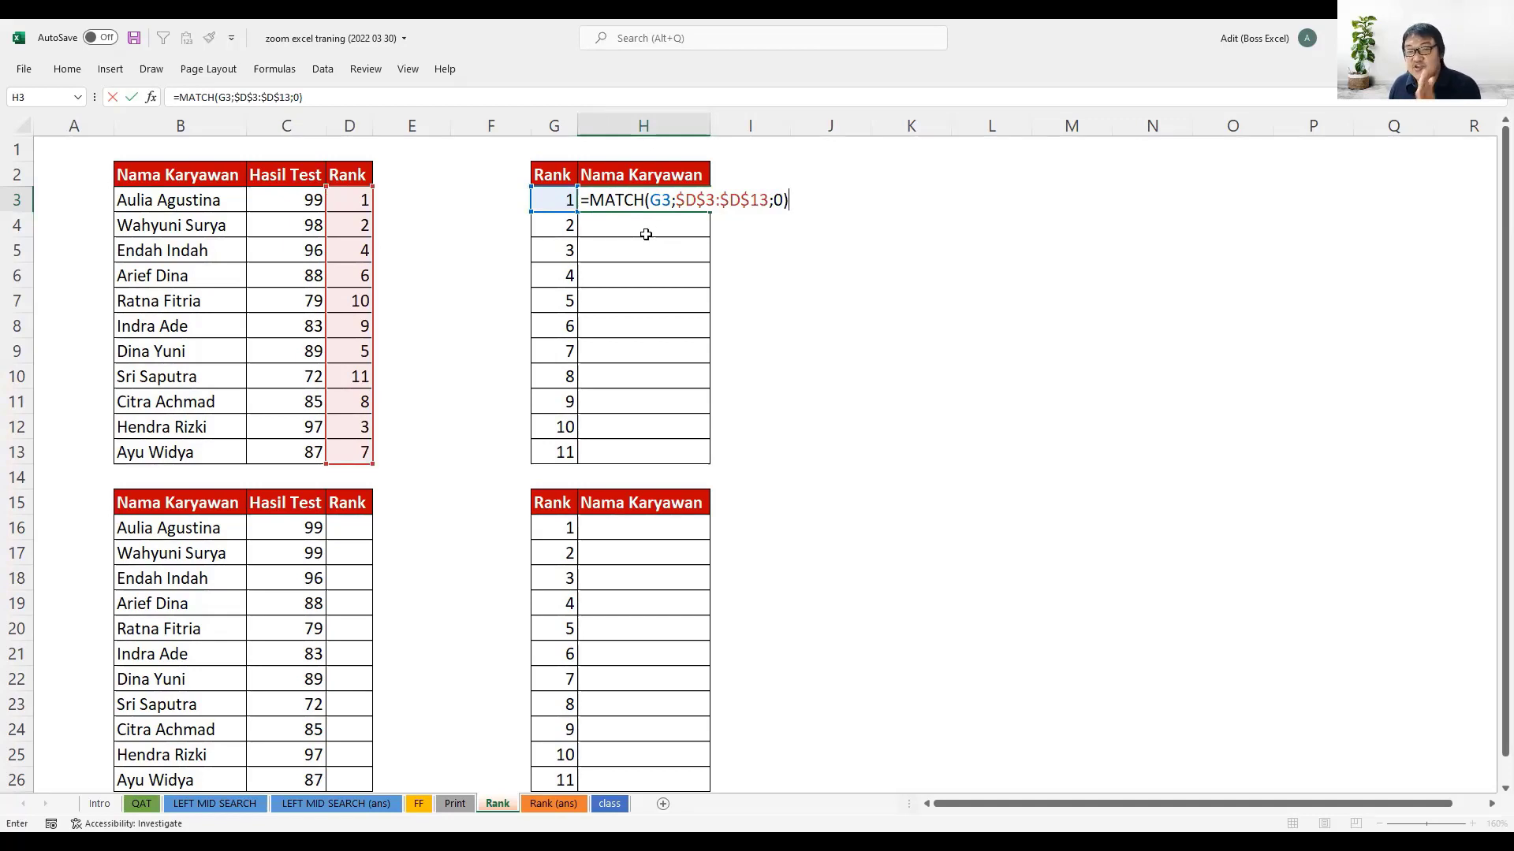
{"action": "key", "text": "Return"}
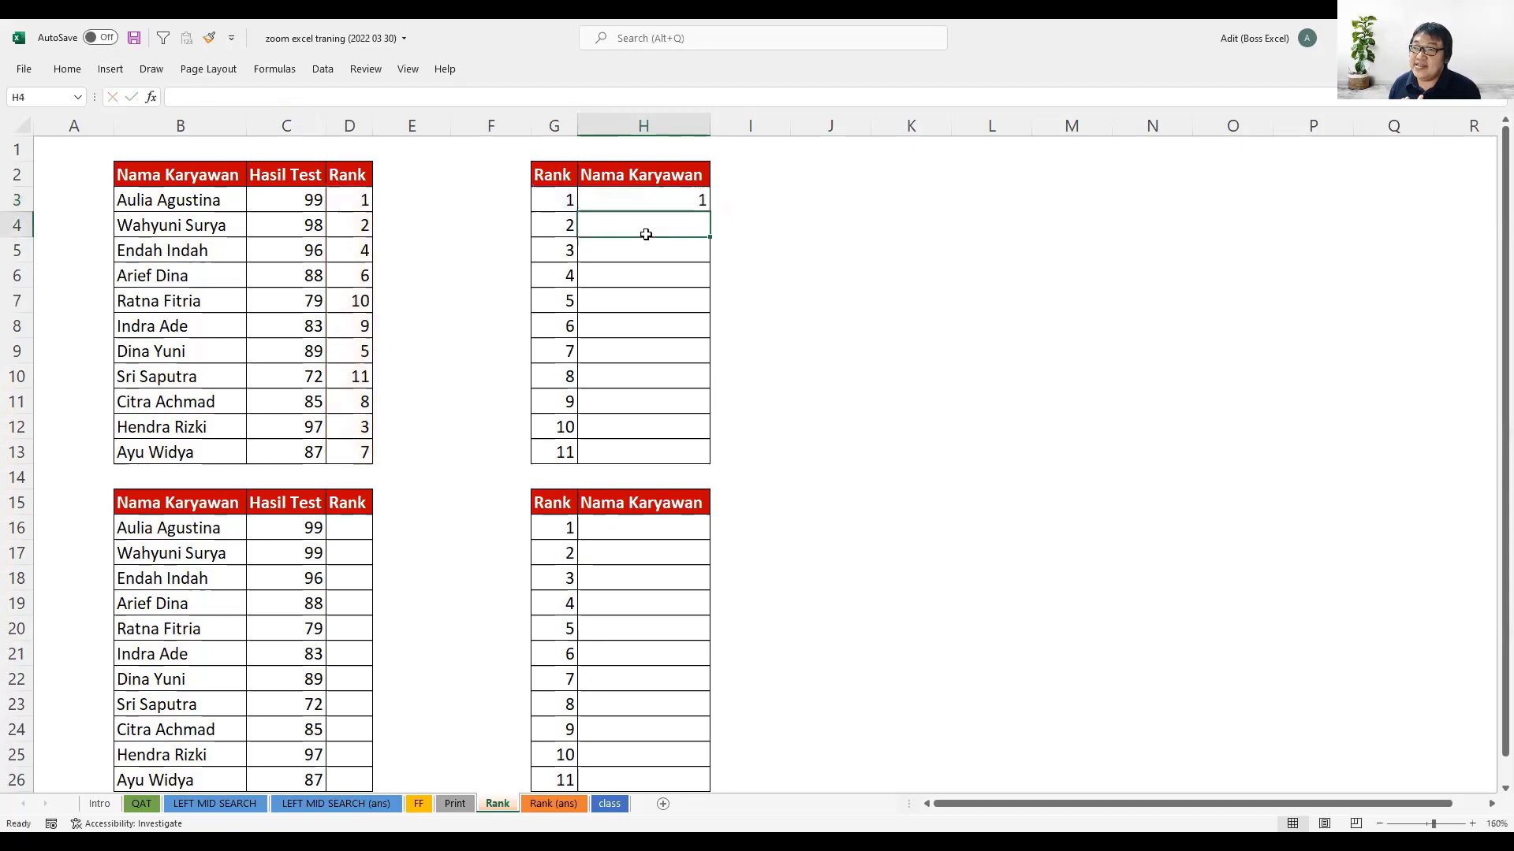
{"action": "left_click", "coordinate": [559, 194]}
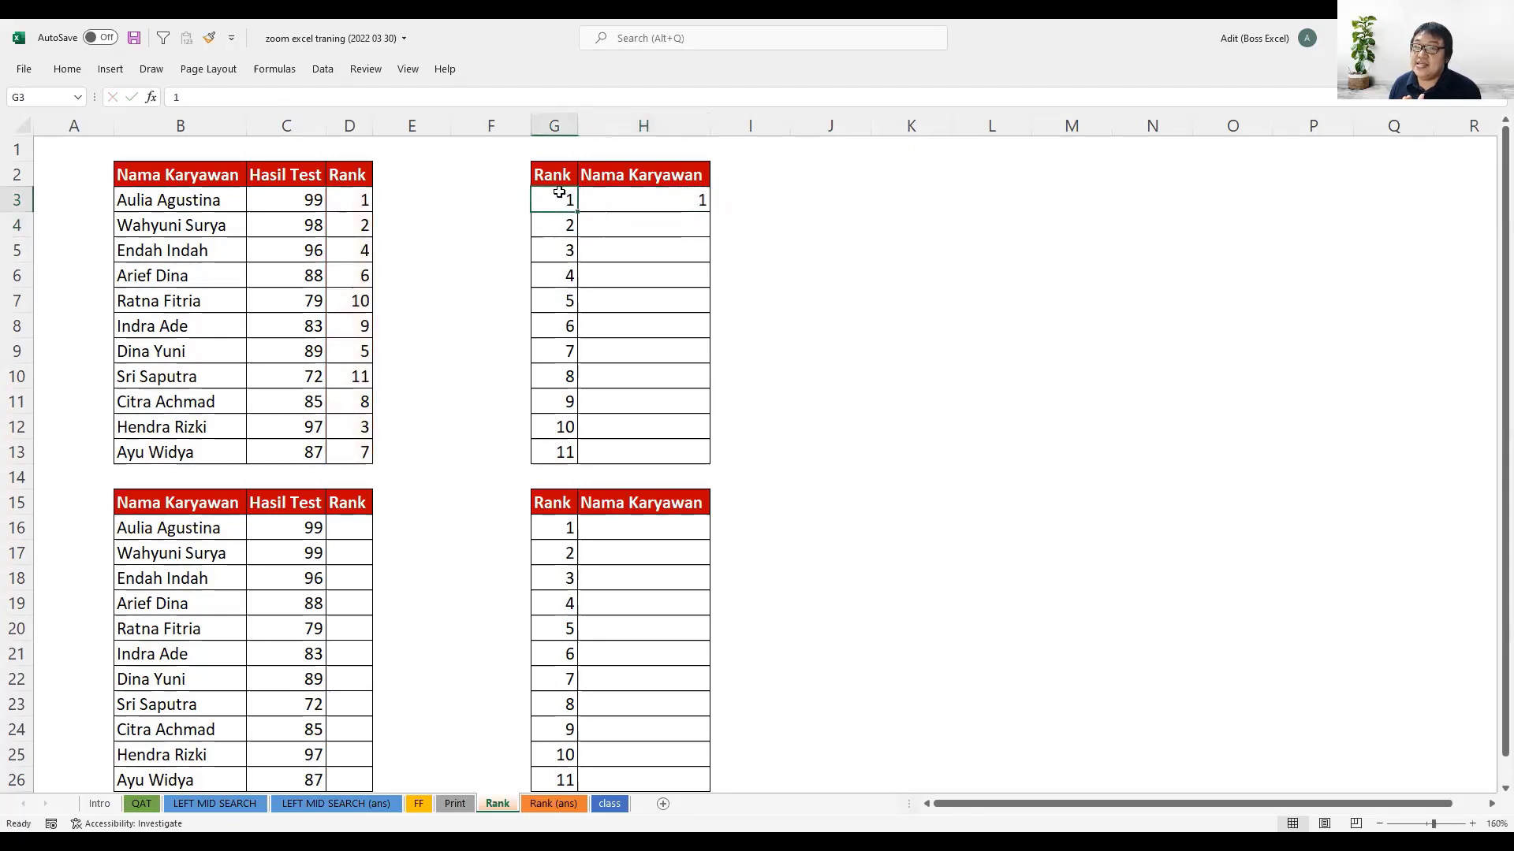
- Compare D3's rank formula with H3 and fill the MATCH formula from H3 down to H13
{"action": "left_click", "coordinate": [365, 198]}
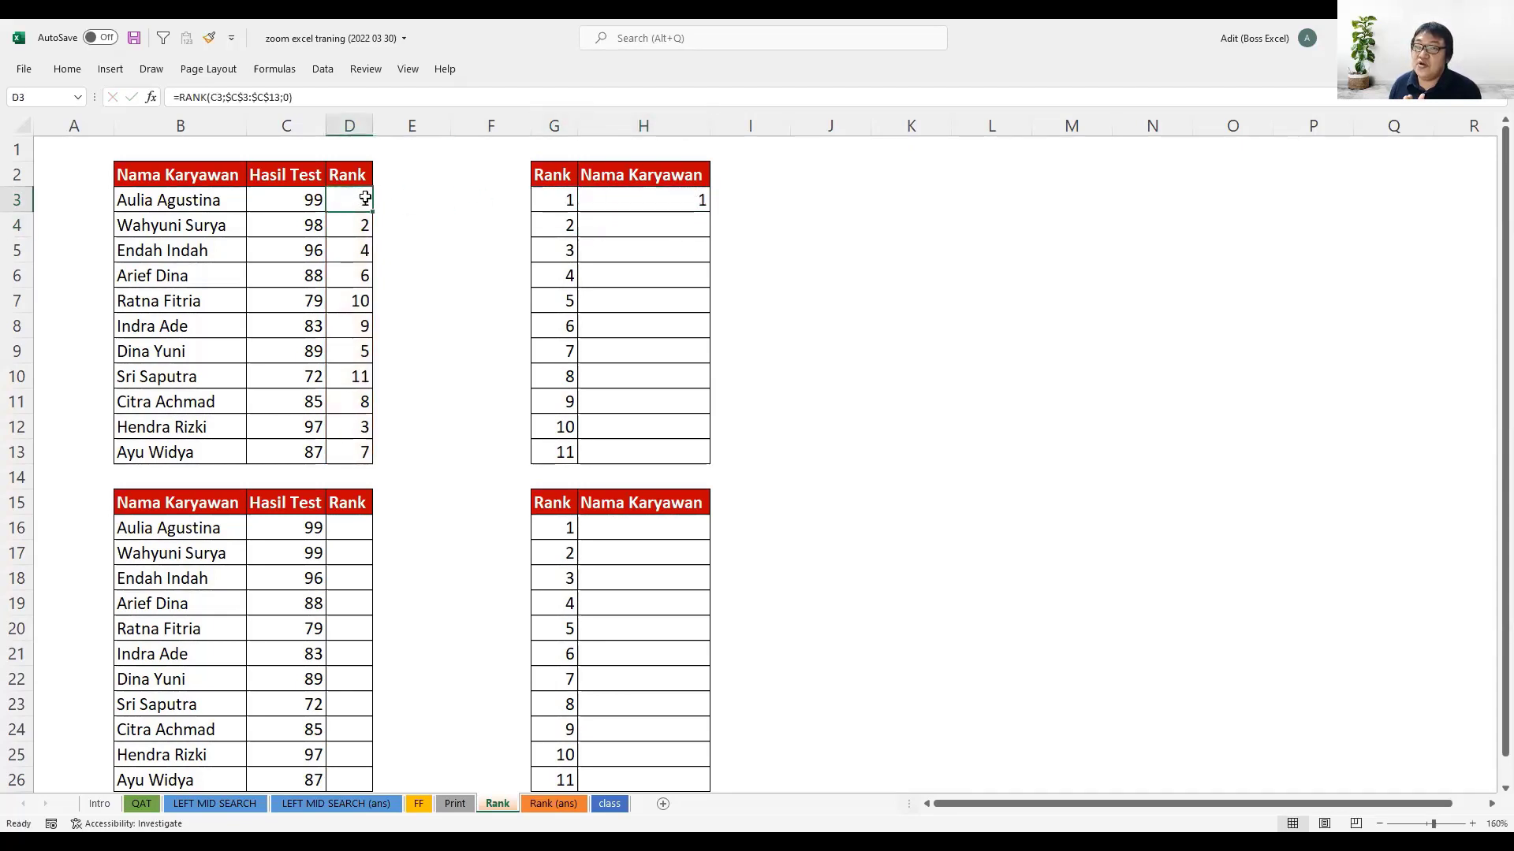
{"action": "left_click", "coordinate": [699, 201]}
{"action": "left_click_drag", "start_coordinate": [711, 236], "coordinate": [698, 459]}
- Trace how H5's MATCH formula locates rank 3 by counting down the Rank column from D3 to D12
{"action": "left_click", "coordinate": [591, 243]}
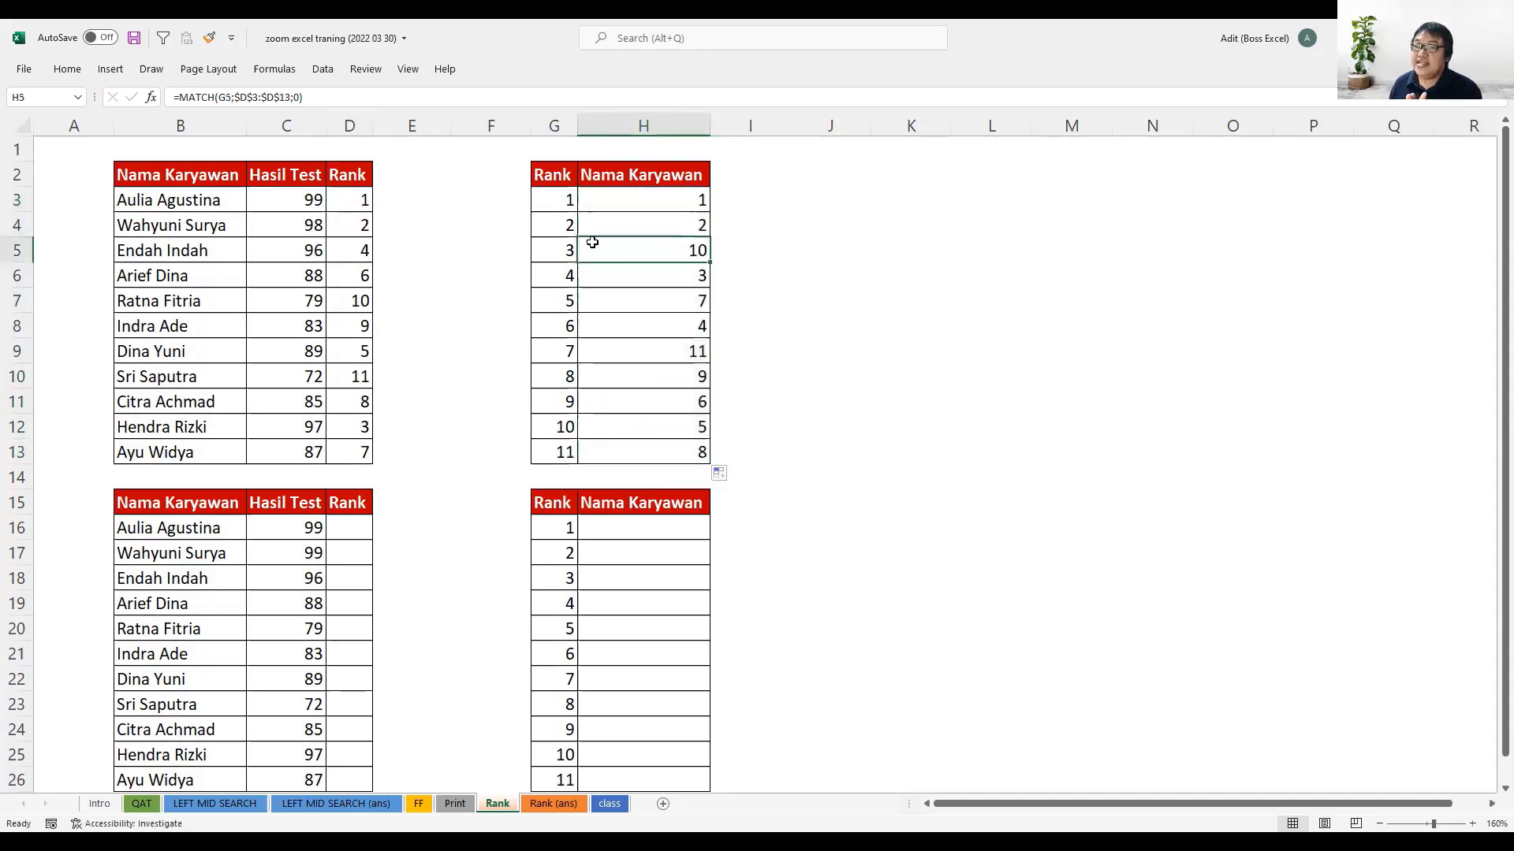
{"action": "left_click_drag", "start_coordinate": [551, 245], "coordinate": [648, 246]}
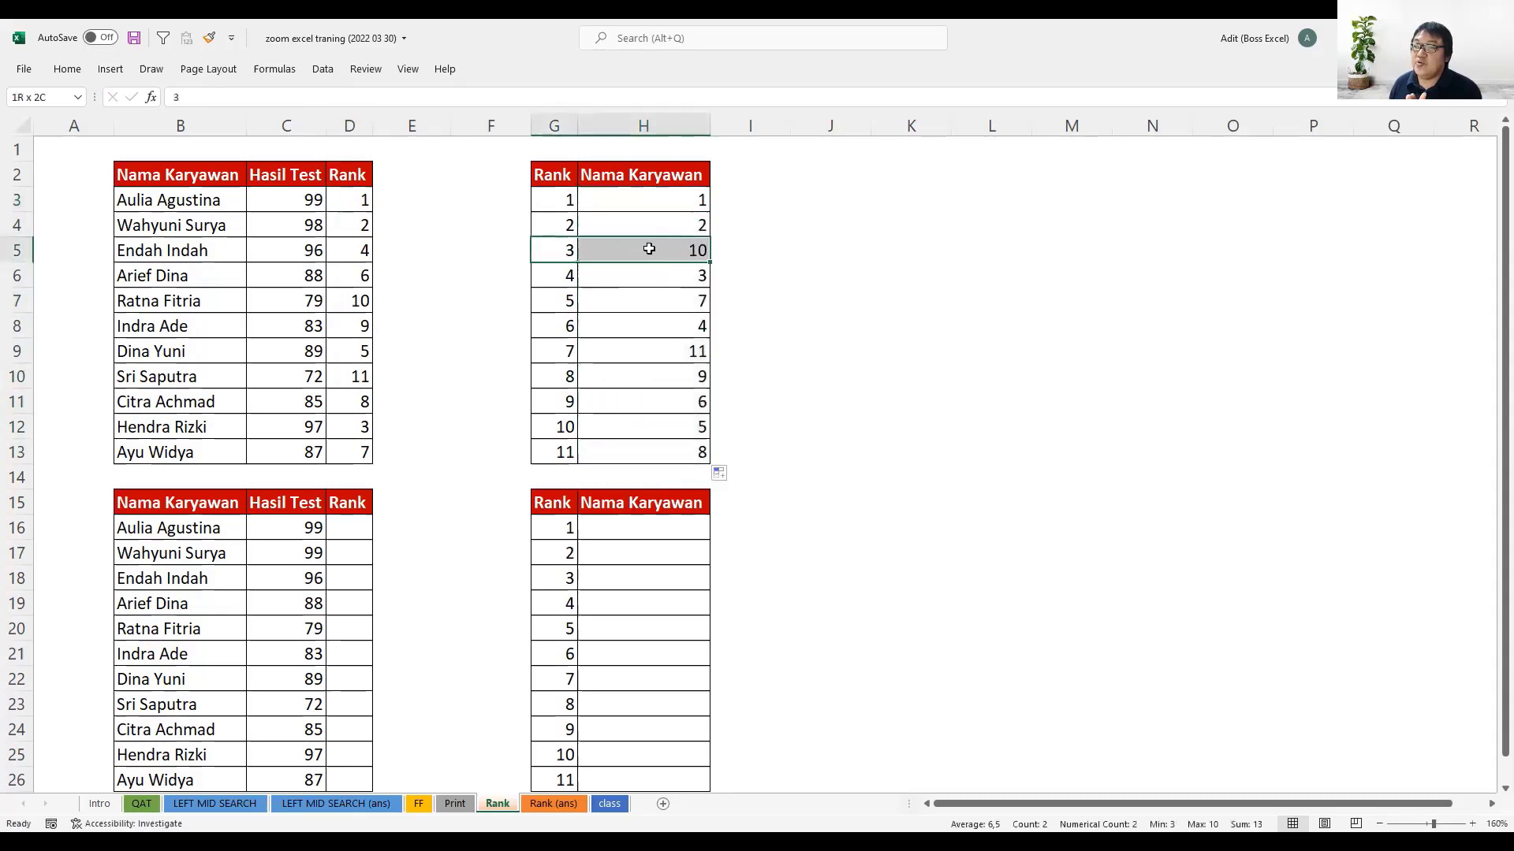
{"action": "left_click", "coordinate": [364, 427]}
{"action": "left_click", "coordinate": [346, 199]}
{"action": "left_click", "coordinate": [347, 225]}
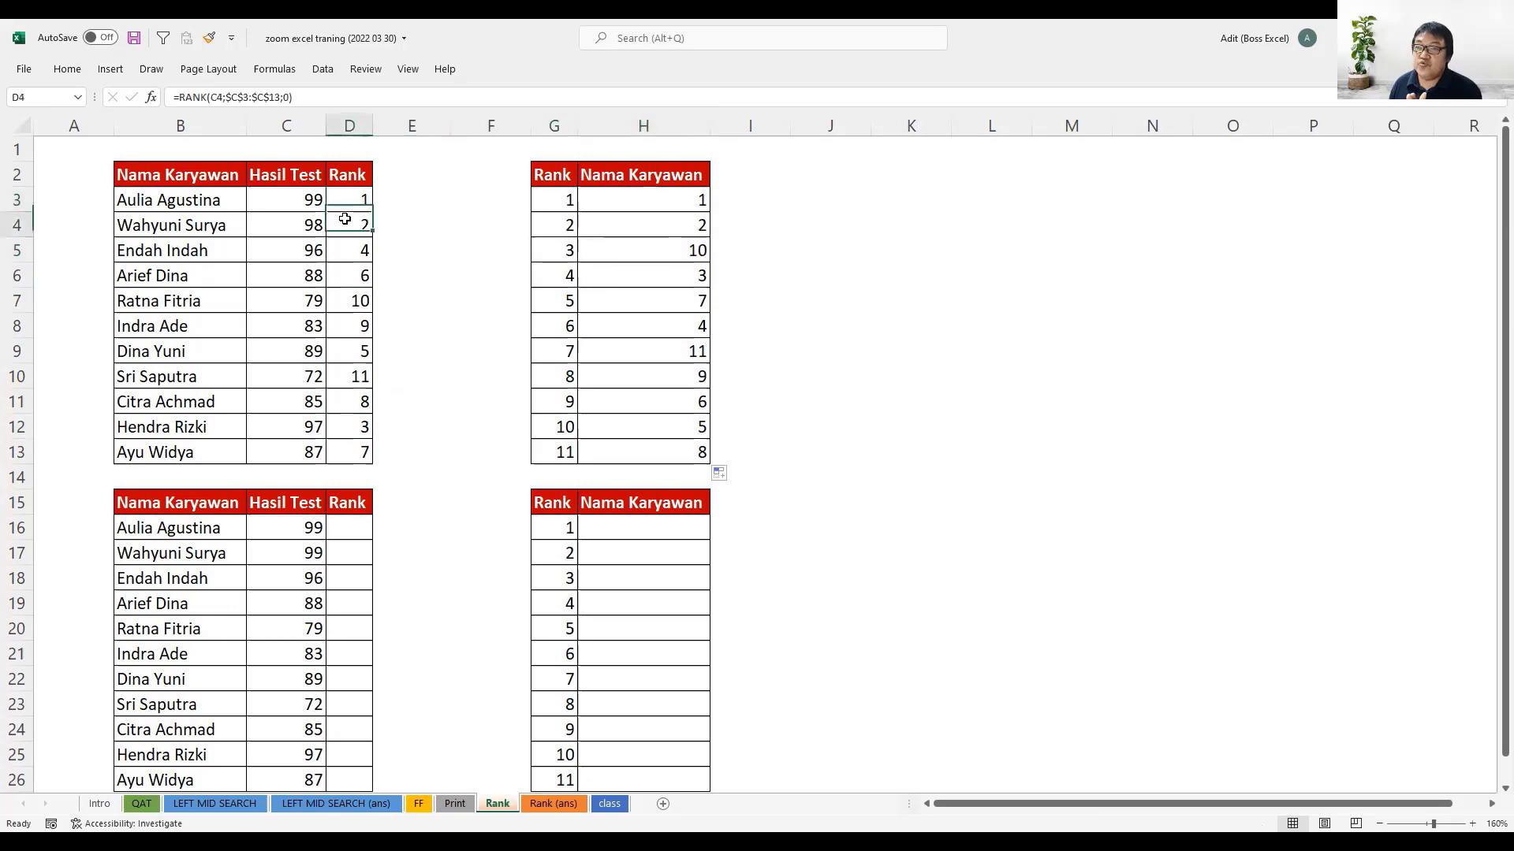
{"action": "left_click", "coordinate": [347, 250]}
{"action": "left_click", "coordinate": [347, 275]}
{"action": "left_click", "coordinate": [348, 301]}
{"action": "left_click", "coordinate": [347, 324]}
{"action": "left_click", "coordinate": [347, 351]}
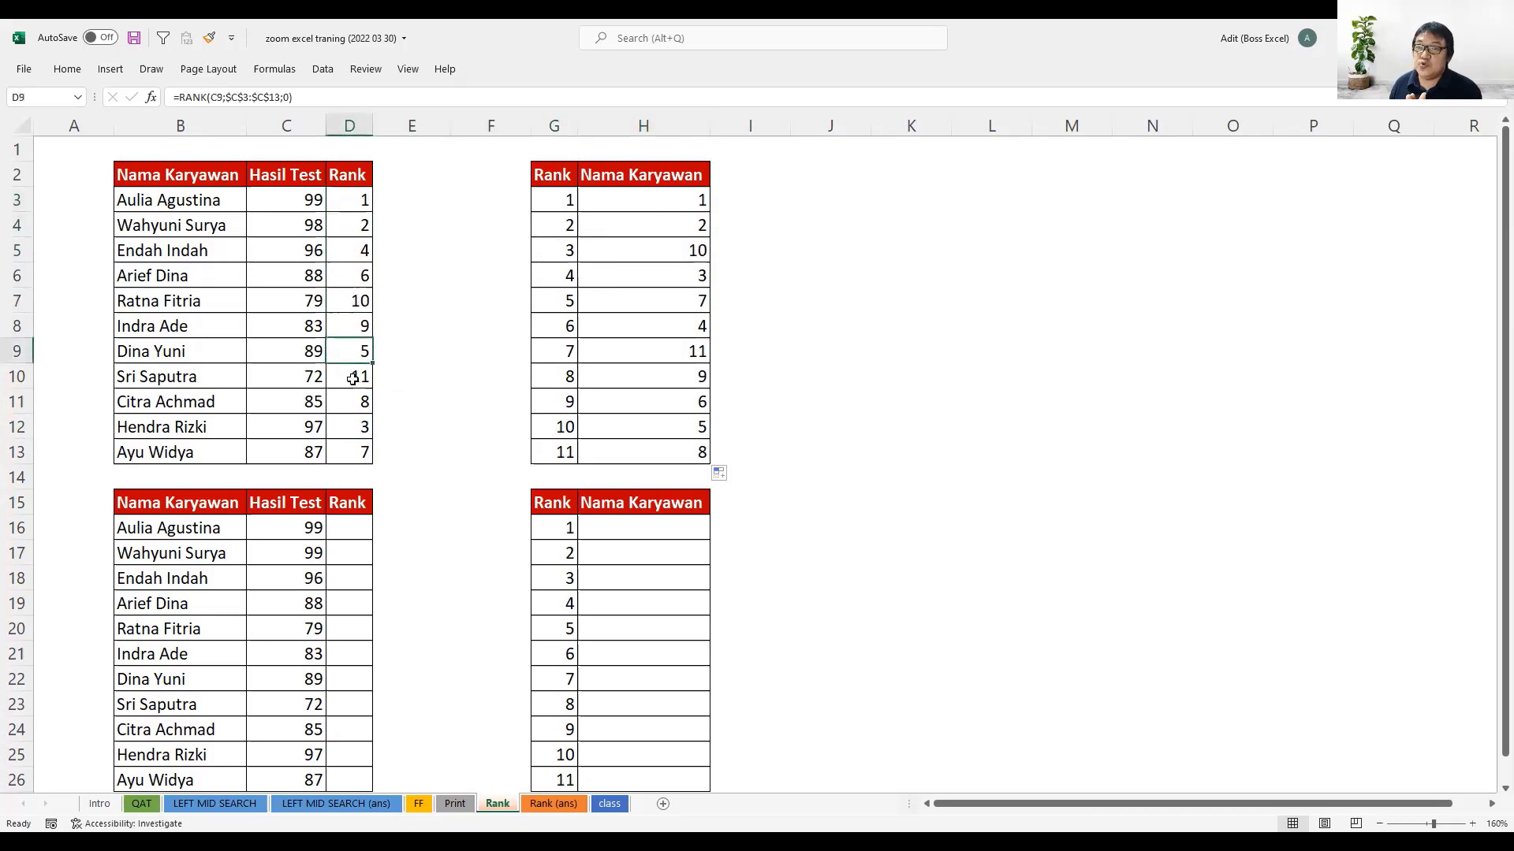
{"action": "left_click", "coordinate": [348, 376]}
{"action": "left_click", "coordinate": [348, 401]}
{"action": "left_click", "coordinate": [348, 426]}
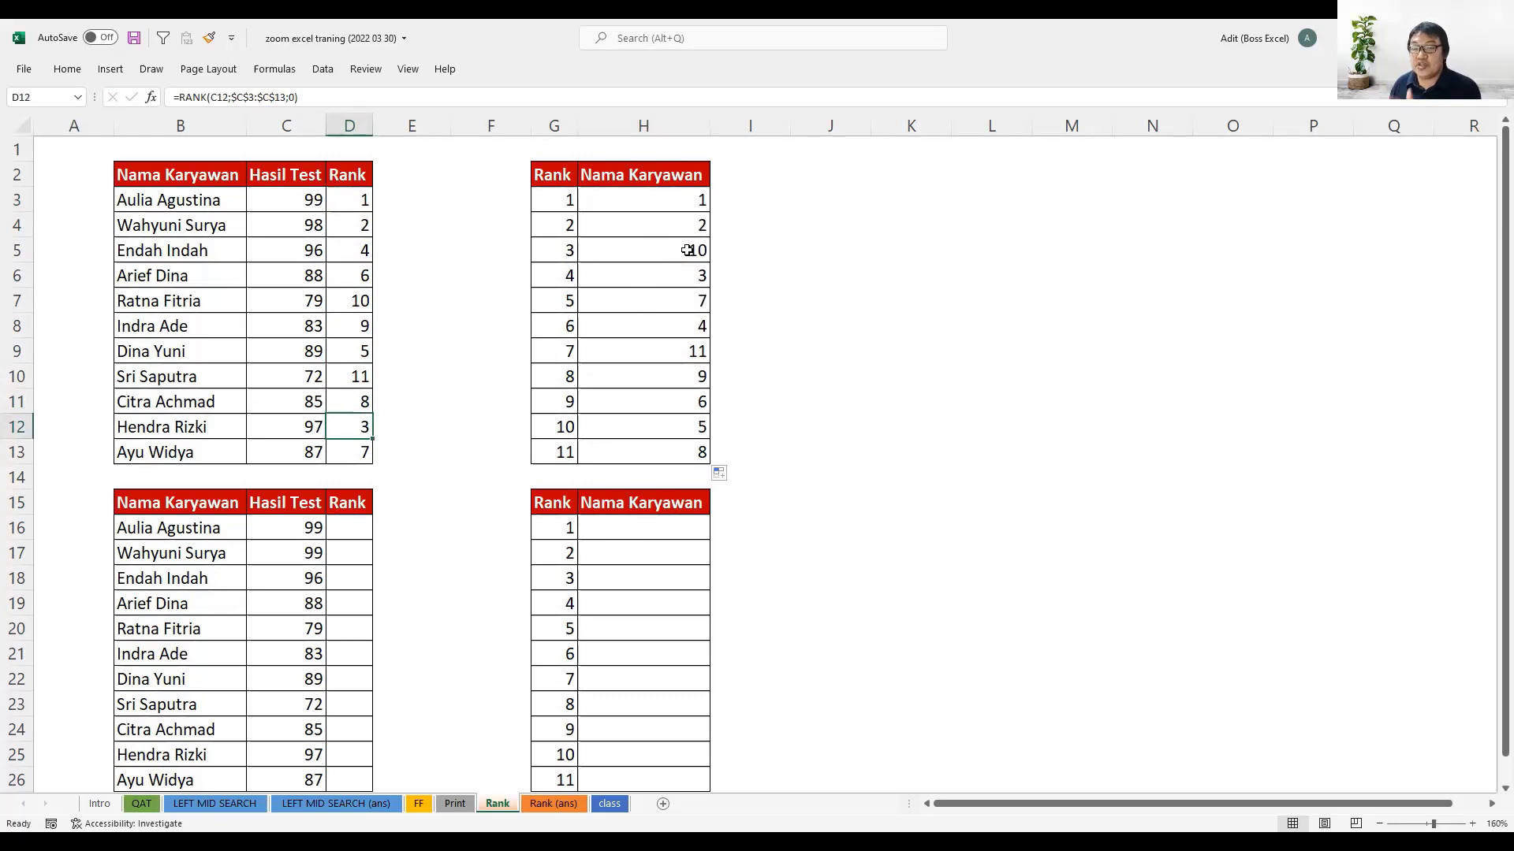
- Relate the rank in D12 to the employee name in B12 and to the full name range B3:B13
{"action": "left_click", "coordinate": [661, 201]}
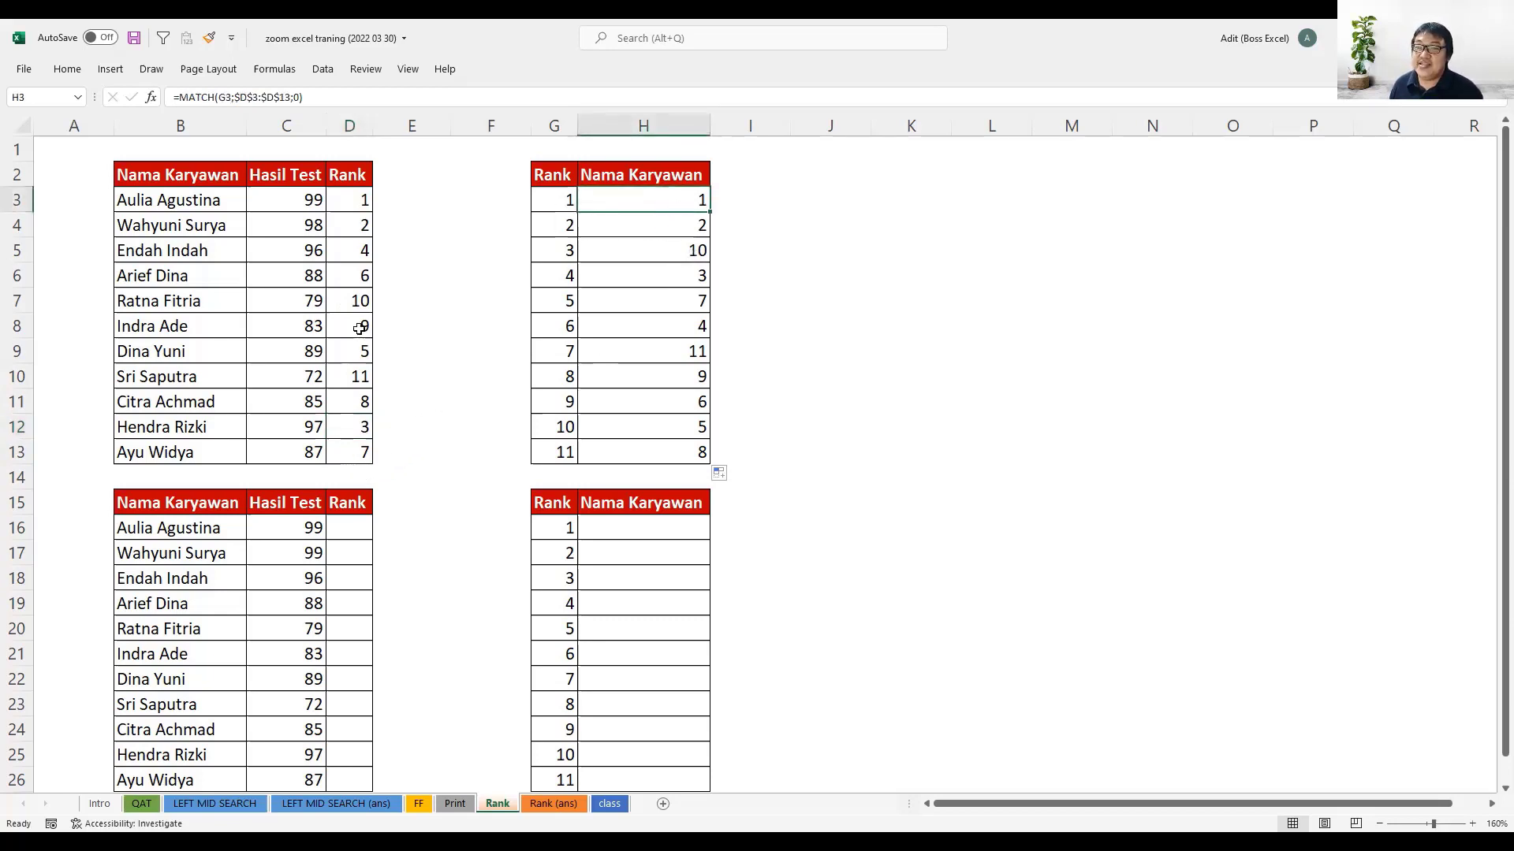
{"action": "left_click", "coordinate": [364, 426]}
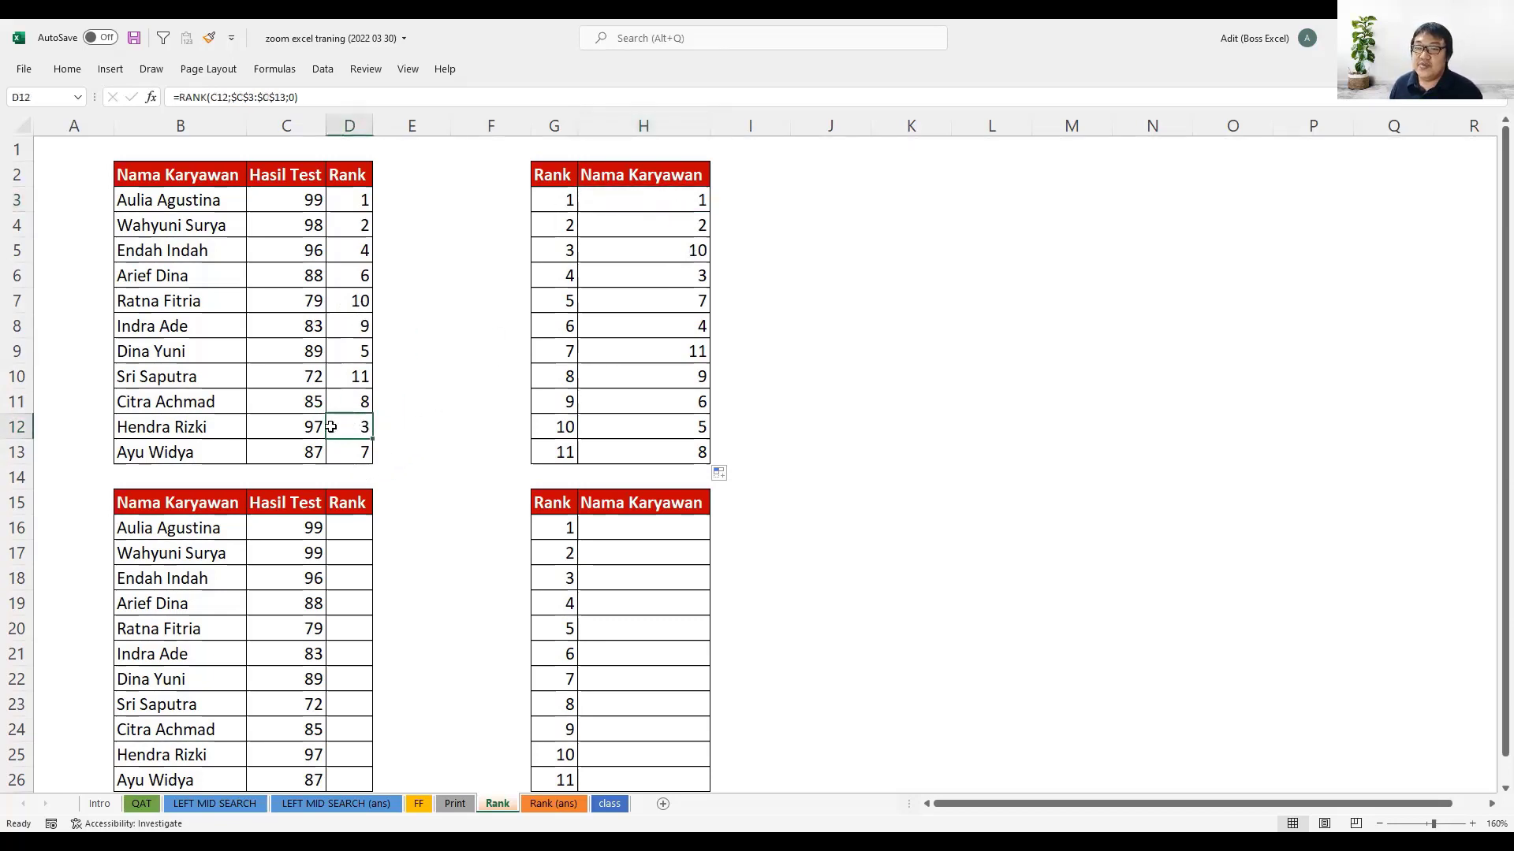
{"action": "left_click_drag", "start_coordinate": [331, 427], "coordinate": [215, 428]}
{"action": "left_click", "coordinate": [200, 426]}
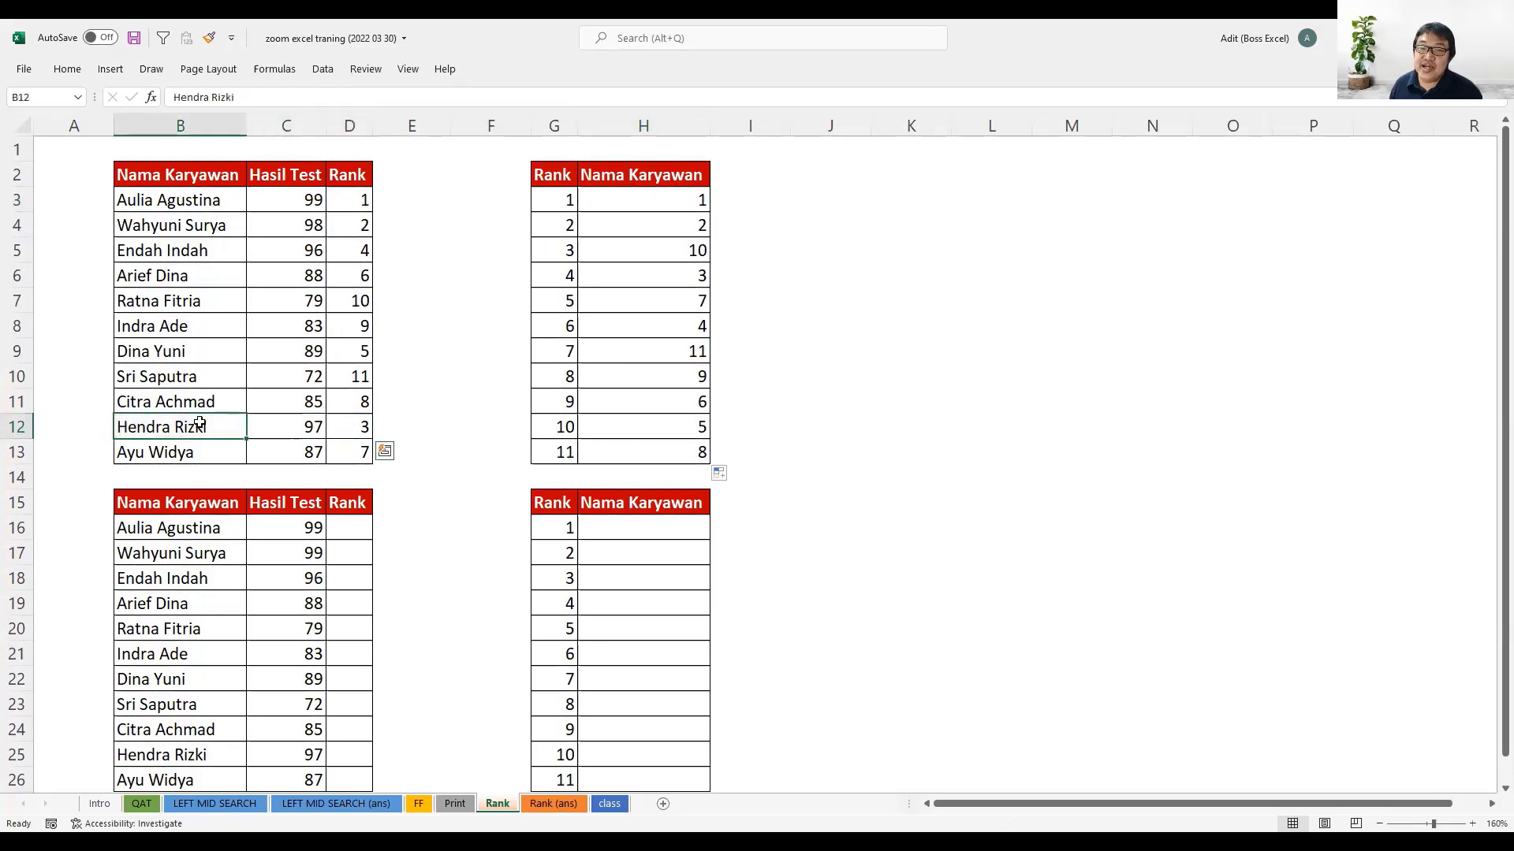
{"action": "left_click", "coordinate": [199, 197]}
{"action": "left_click_drag", "start_coordinate": [195, 251], "coordinate": [194, 446]}
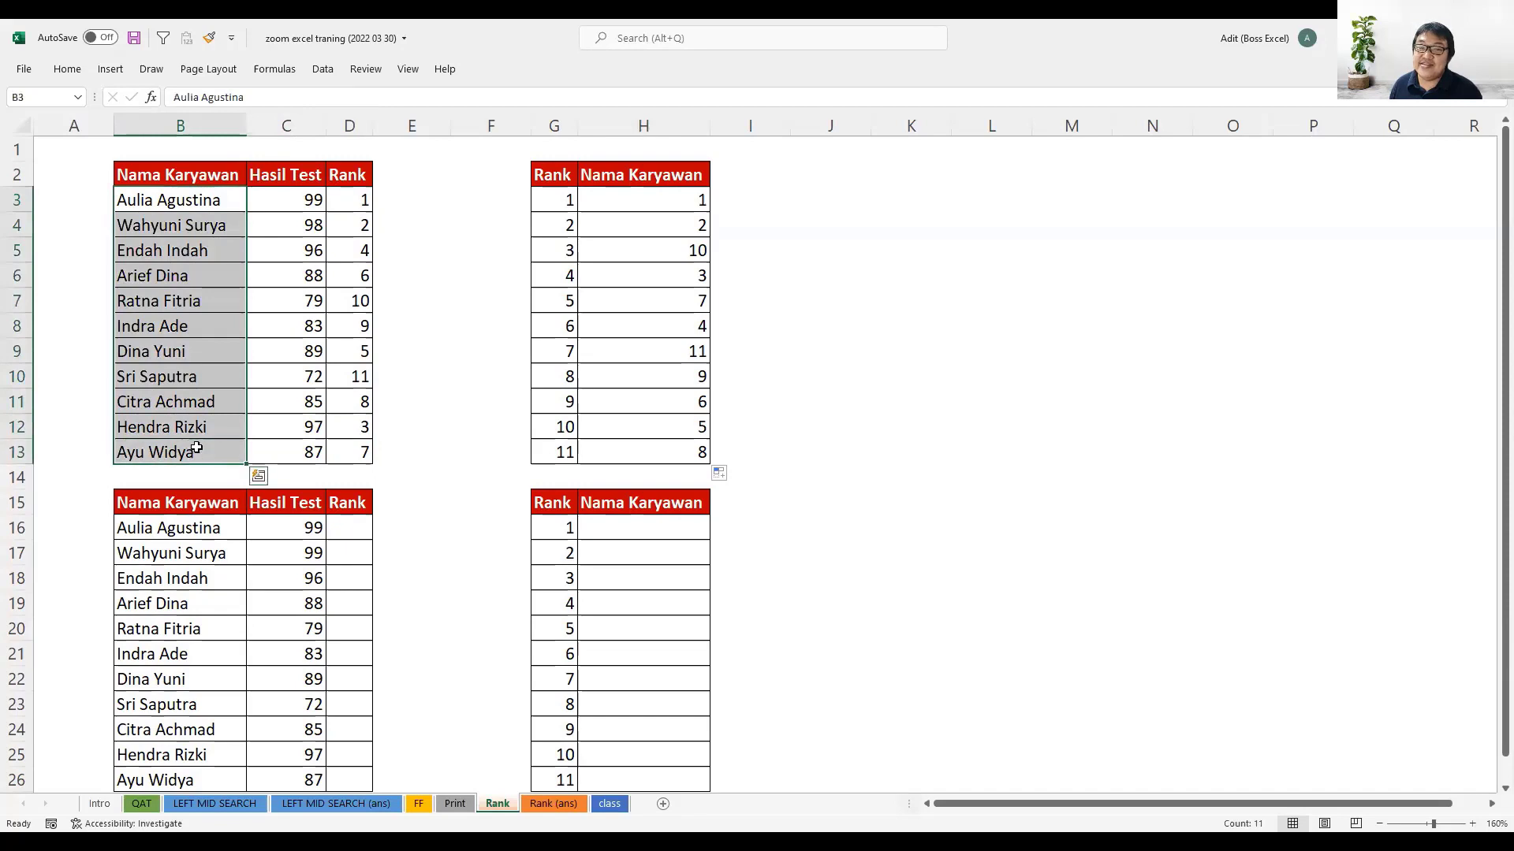
- Wrap the MATCH formula in H3 in INDEX over the absolute name range, giving =INDEX($B$3:$B$13;MATCH(G3;$D$3:$D$13;0))
{"action": "left_click", "coordinate": [650, 198]}
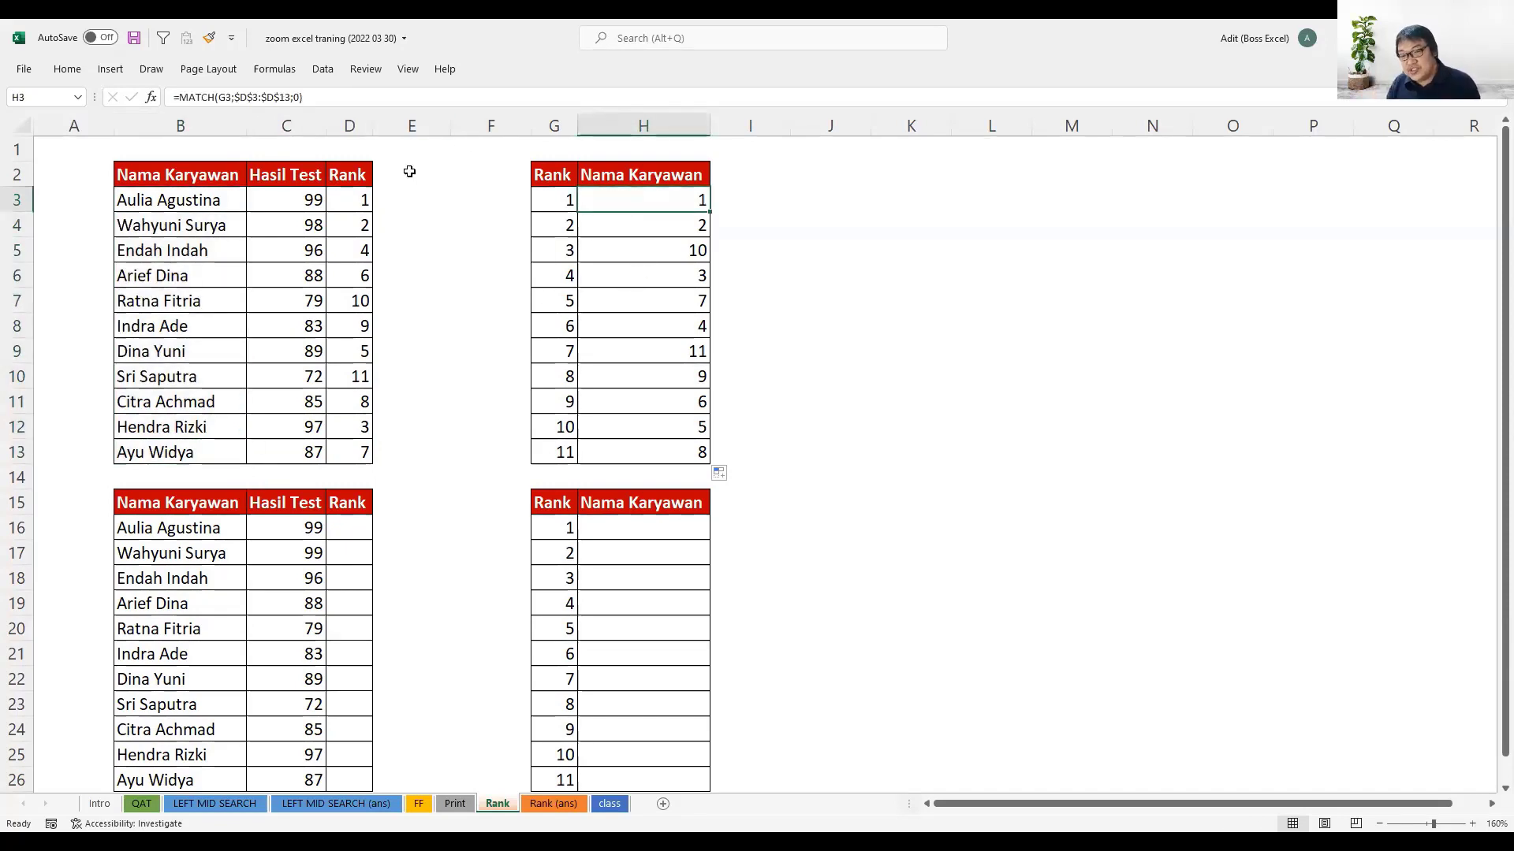
{"action": "key", "text": "F2"}
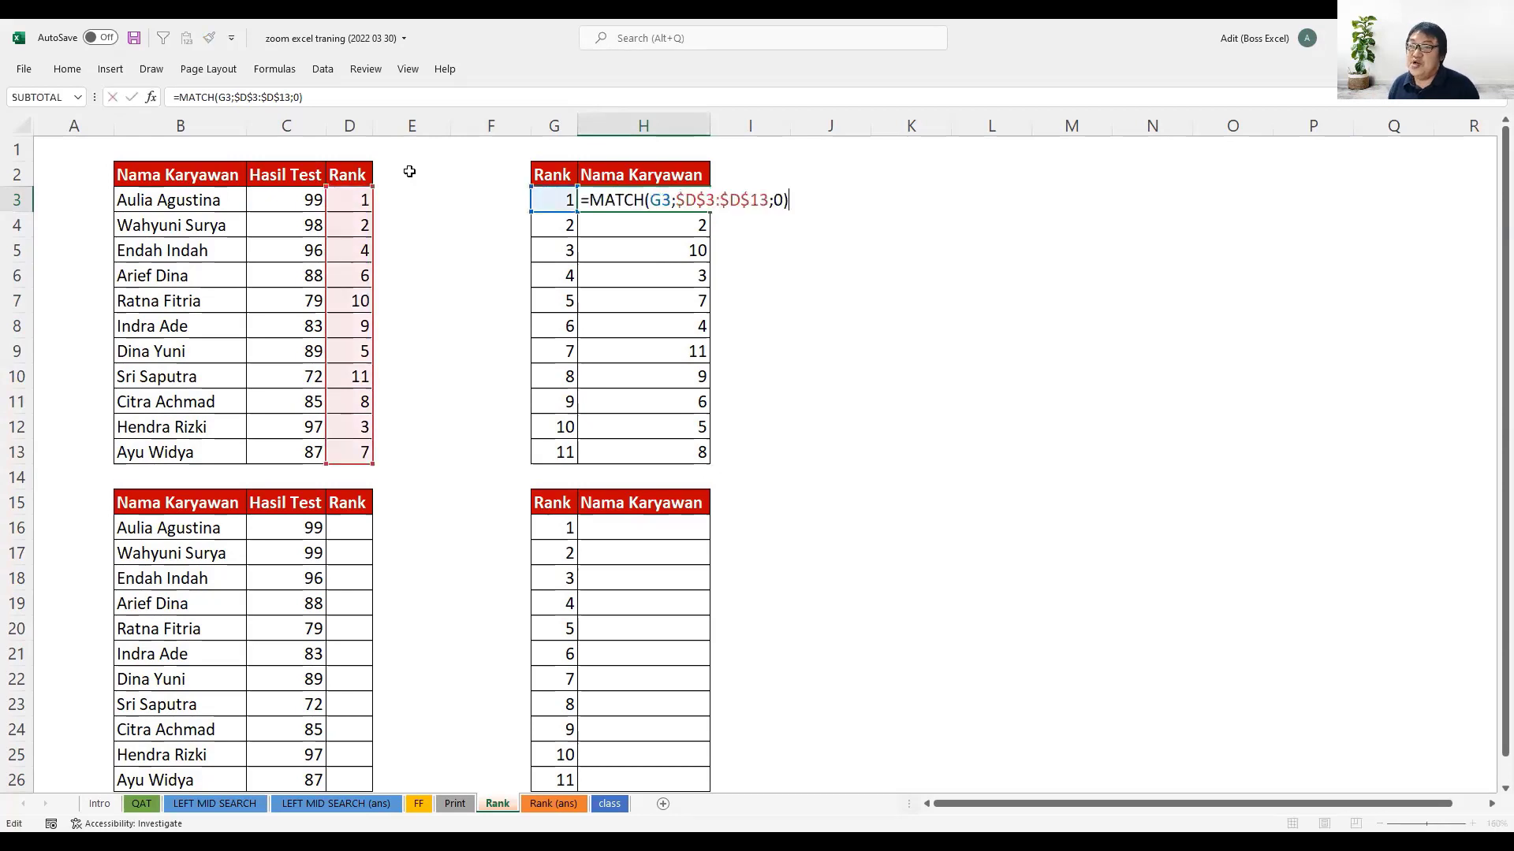
{"action": "left_click", "coordinate": [592, 199]}
{"action": "type", "text": "INDEX("}
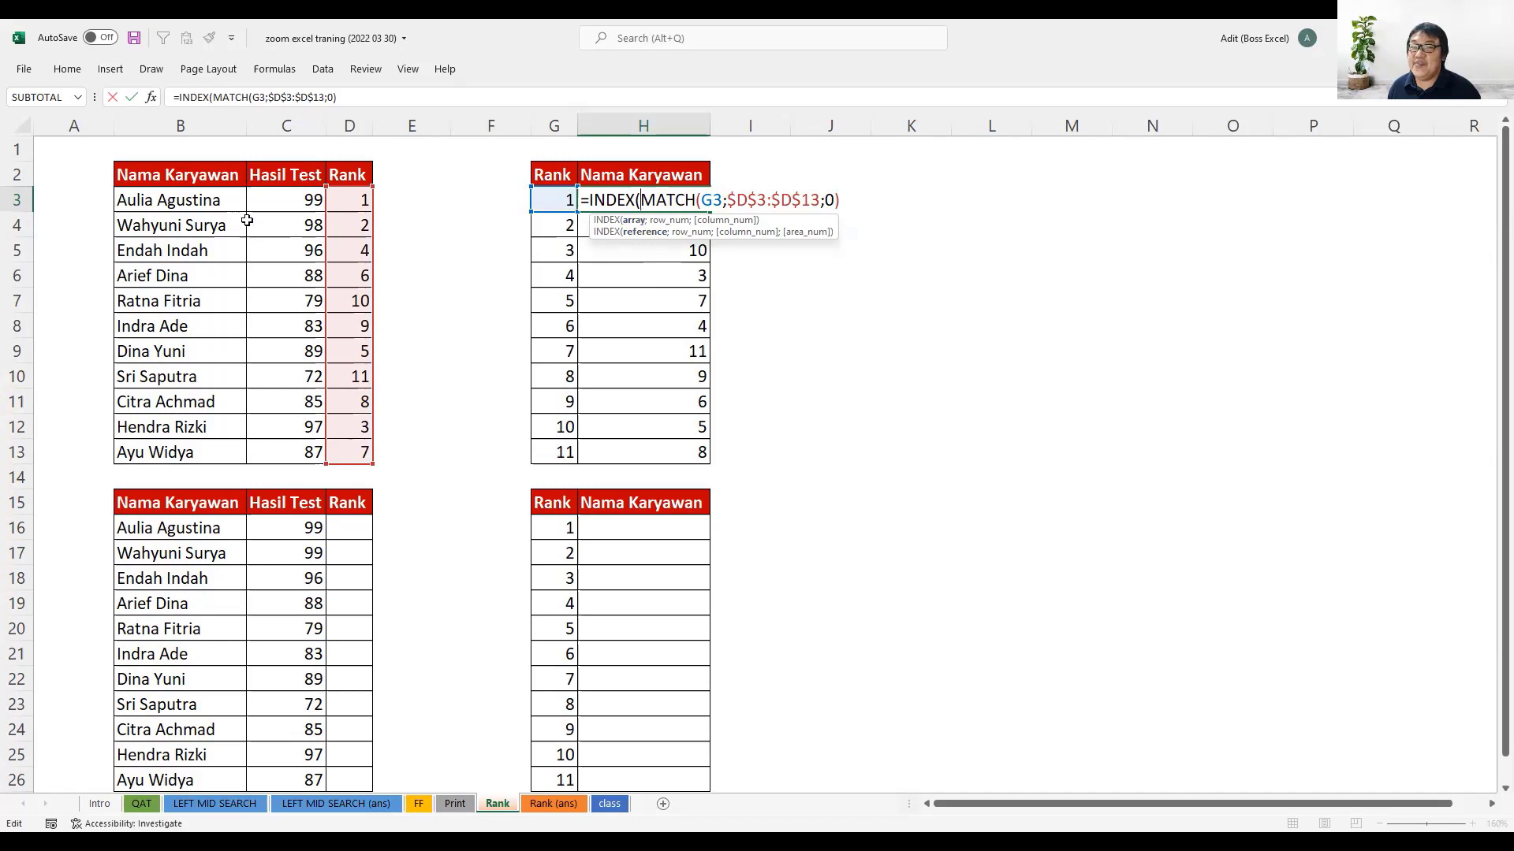
{"action": "left_click_drag", "start_coordinate": [215, 209], "coordinate": [202, 249]}
{"action": "left_click_drag", "start_coordinate": [193, 446], "coordinate": [195, 448]}
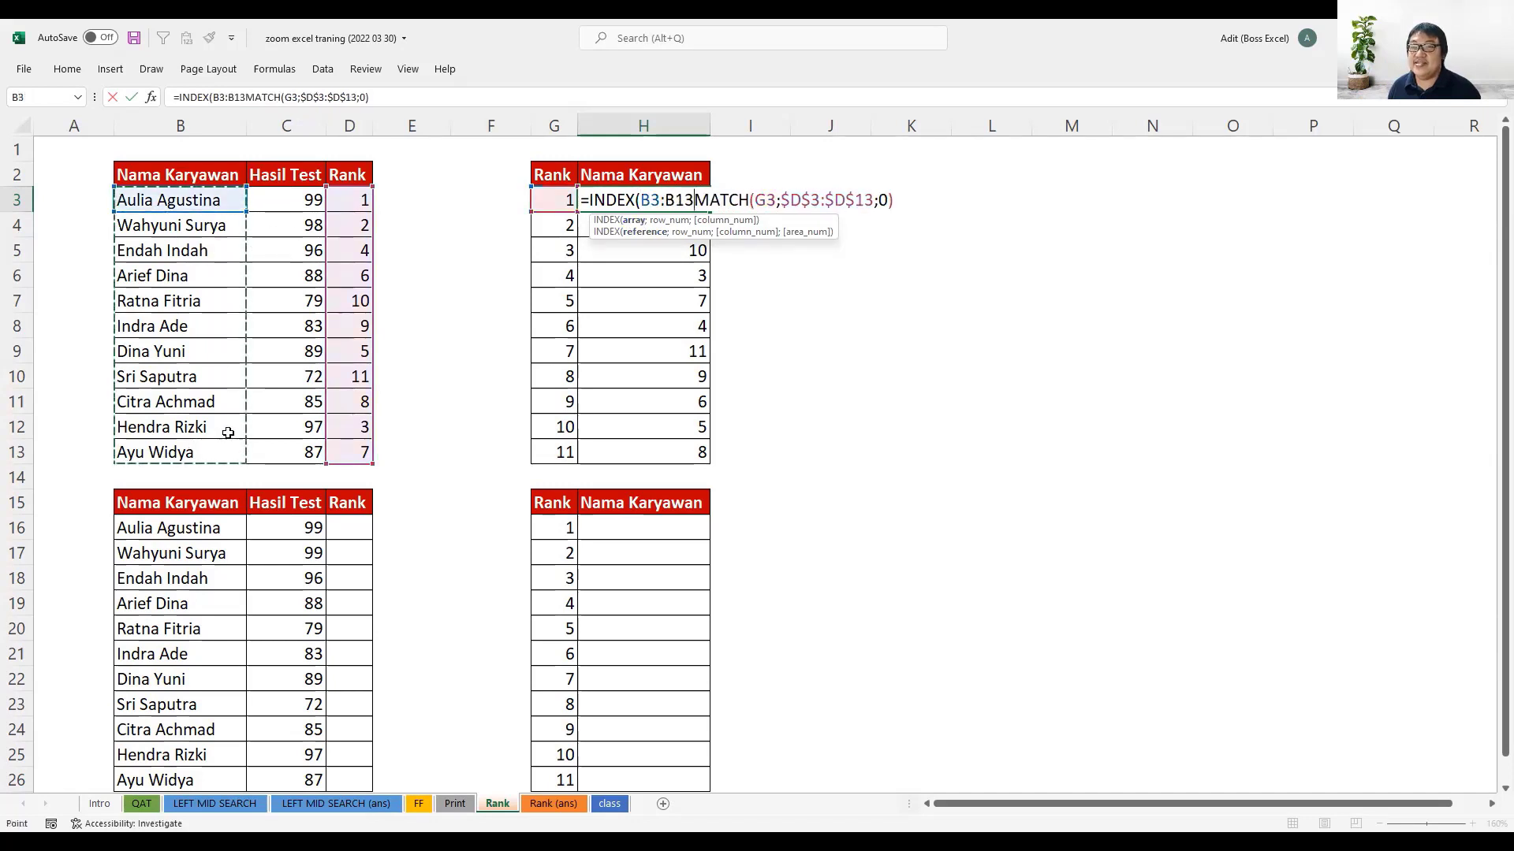
{"action": "key", "text": "F4"}
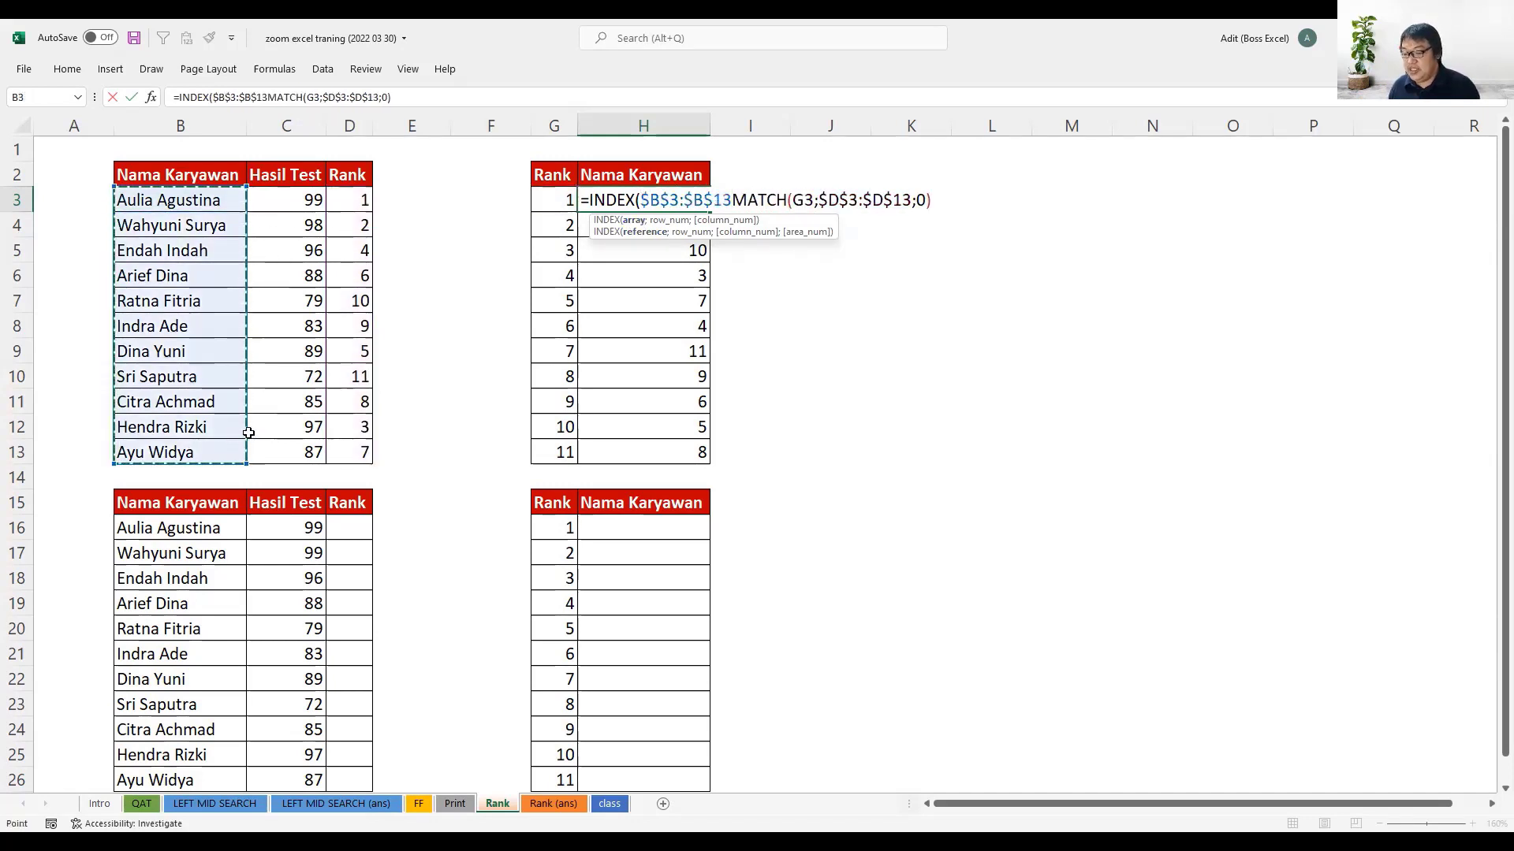
{"action": "type", "text": ";"}
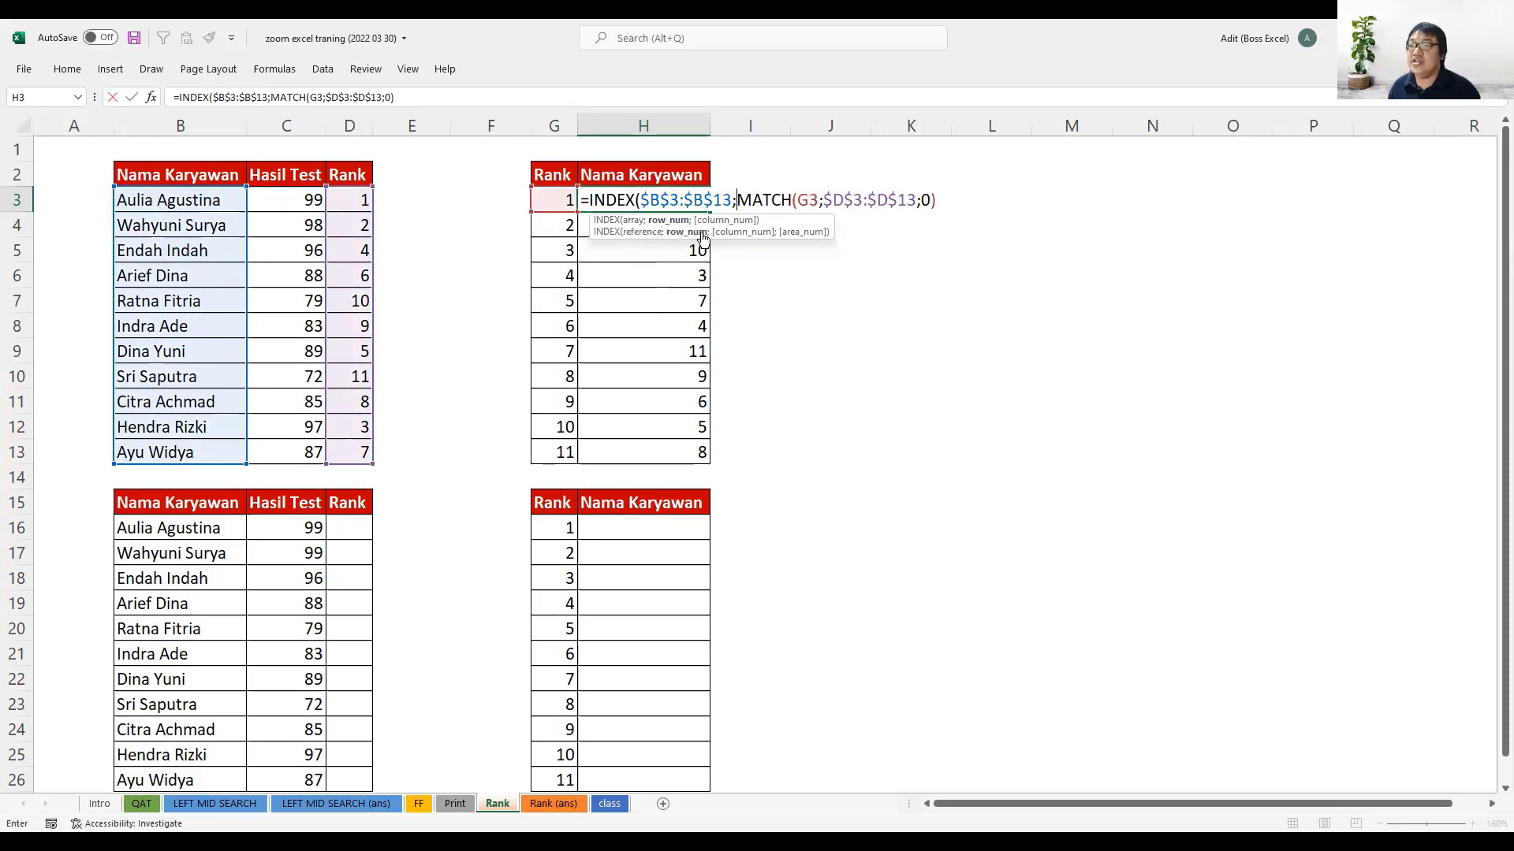
{"action": "left_click", "coordinate": [939, 199]}
{"action": "key", "text": "Return"}
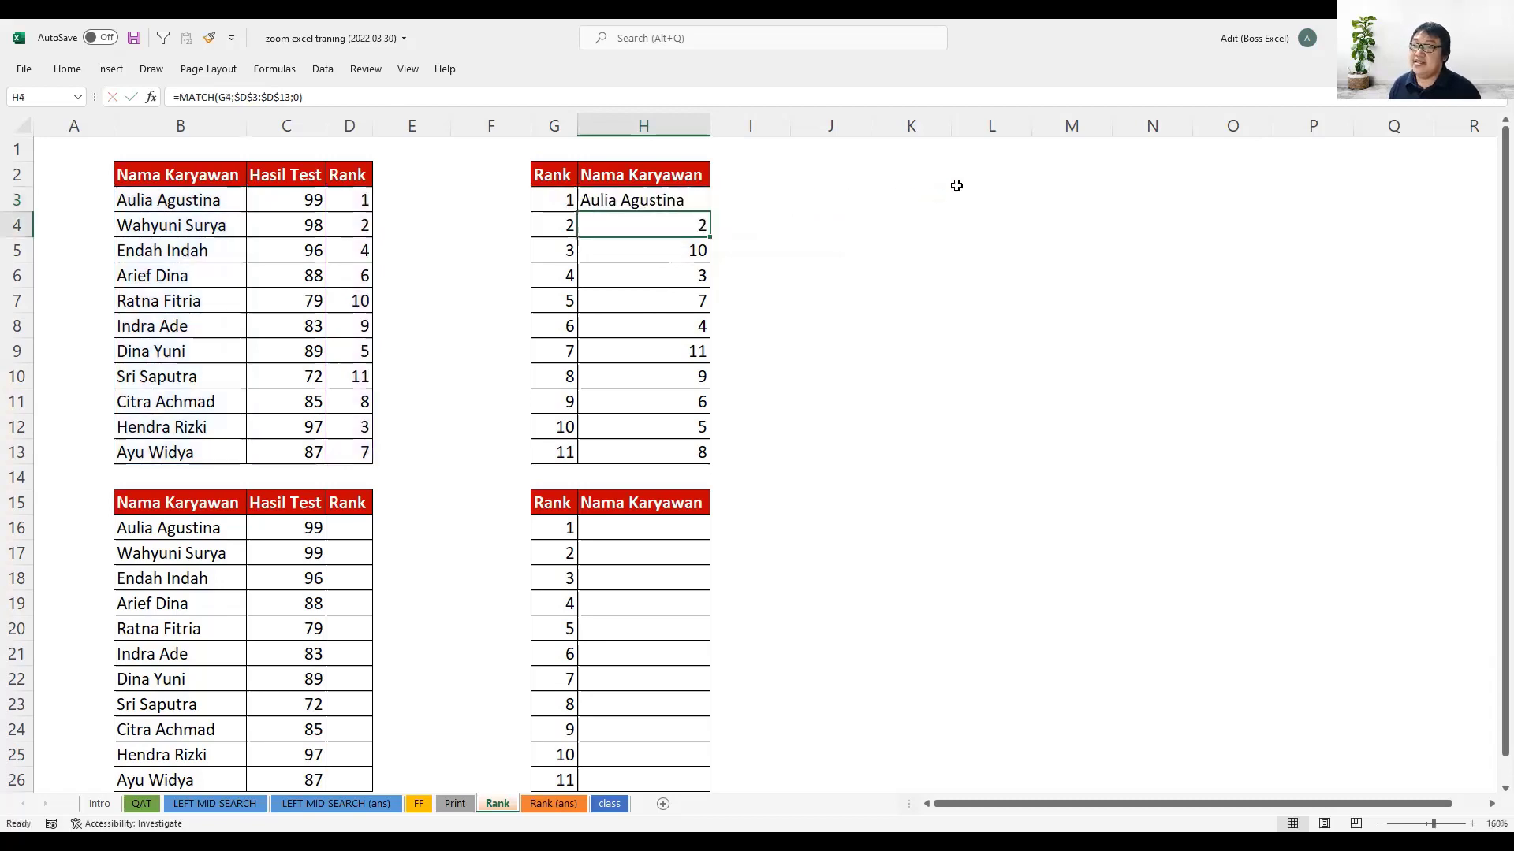
- Trace H3's lookup through G3, D3 and the names in B3:B13, and fill the INDEX-MATCH formula down to H13
{"action": "left_click", "coordinate": [686, 200]}
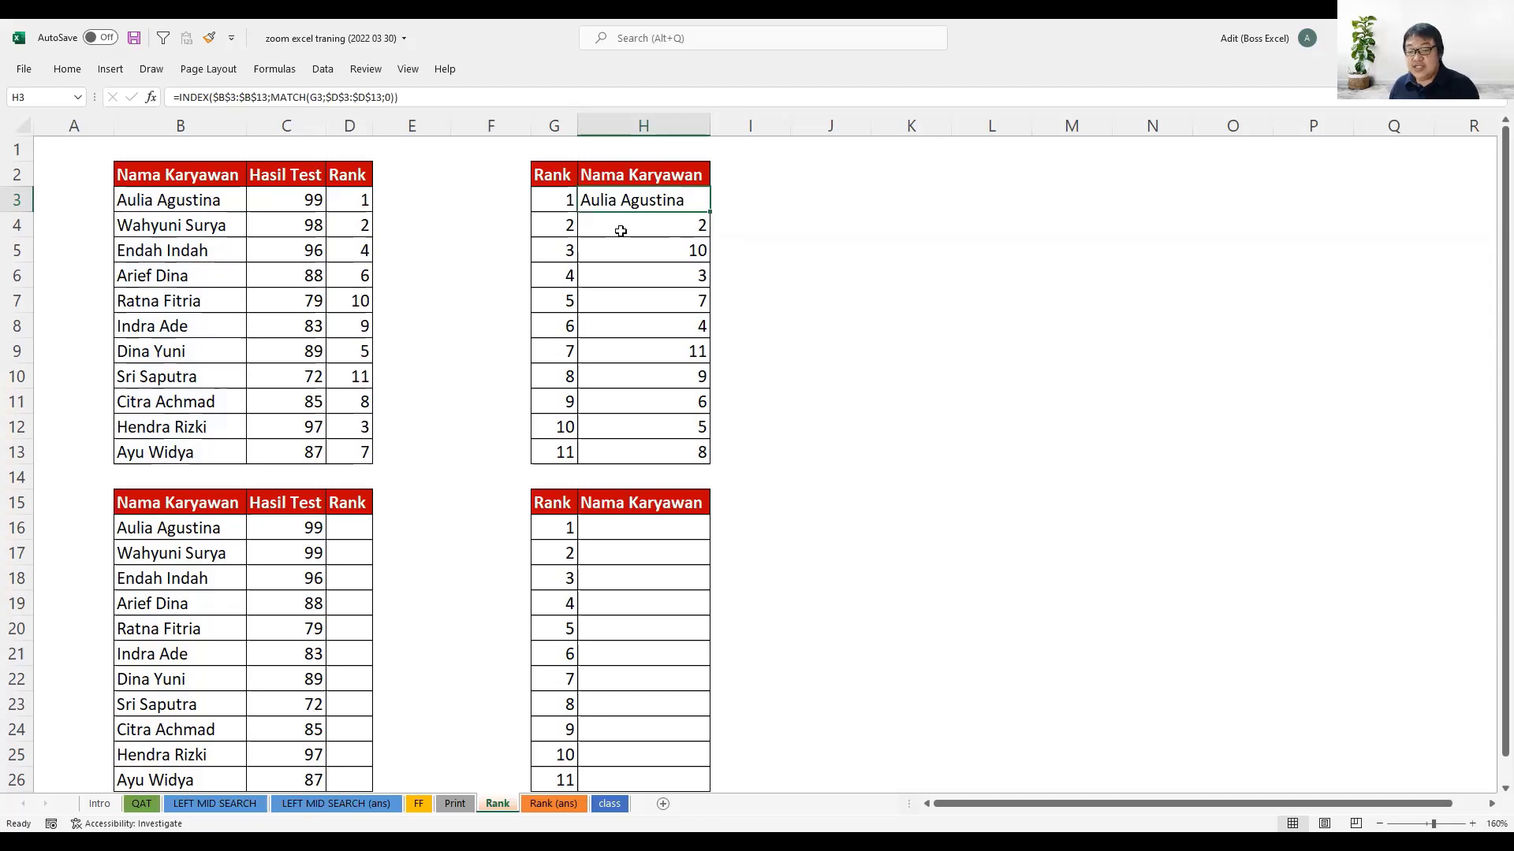
{"action": "left_click", "coordinate": [565, 199]}
{"action": "left_click", "coordinate": [351, 199]}
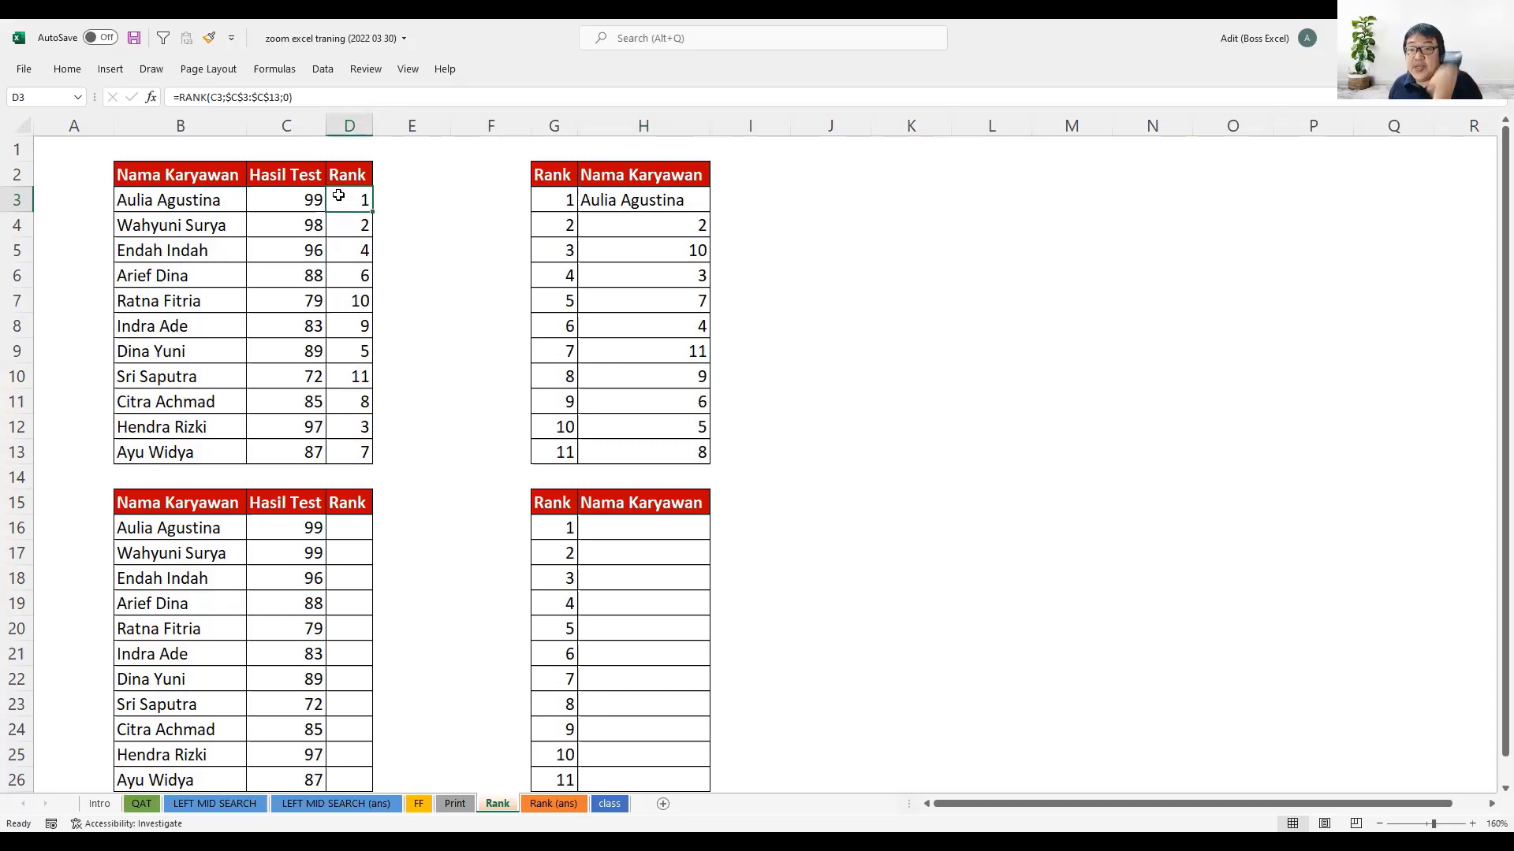
{"action": "left_click_drag", "start_coordinate": [225, 207], "coordinate": [211, 451]}
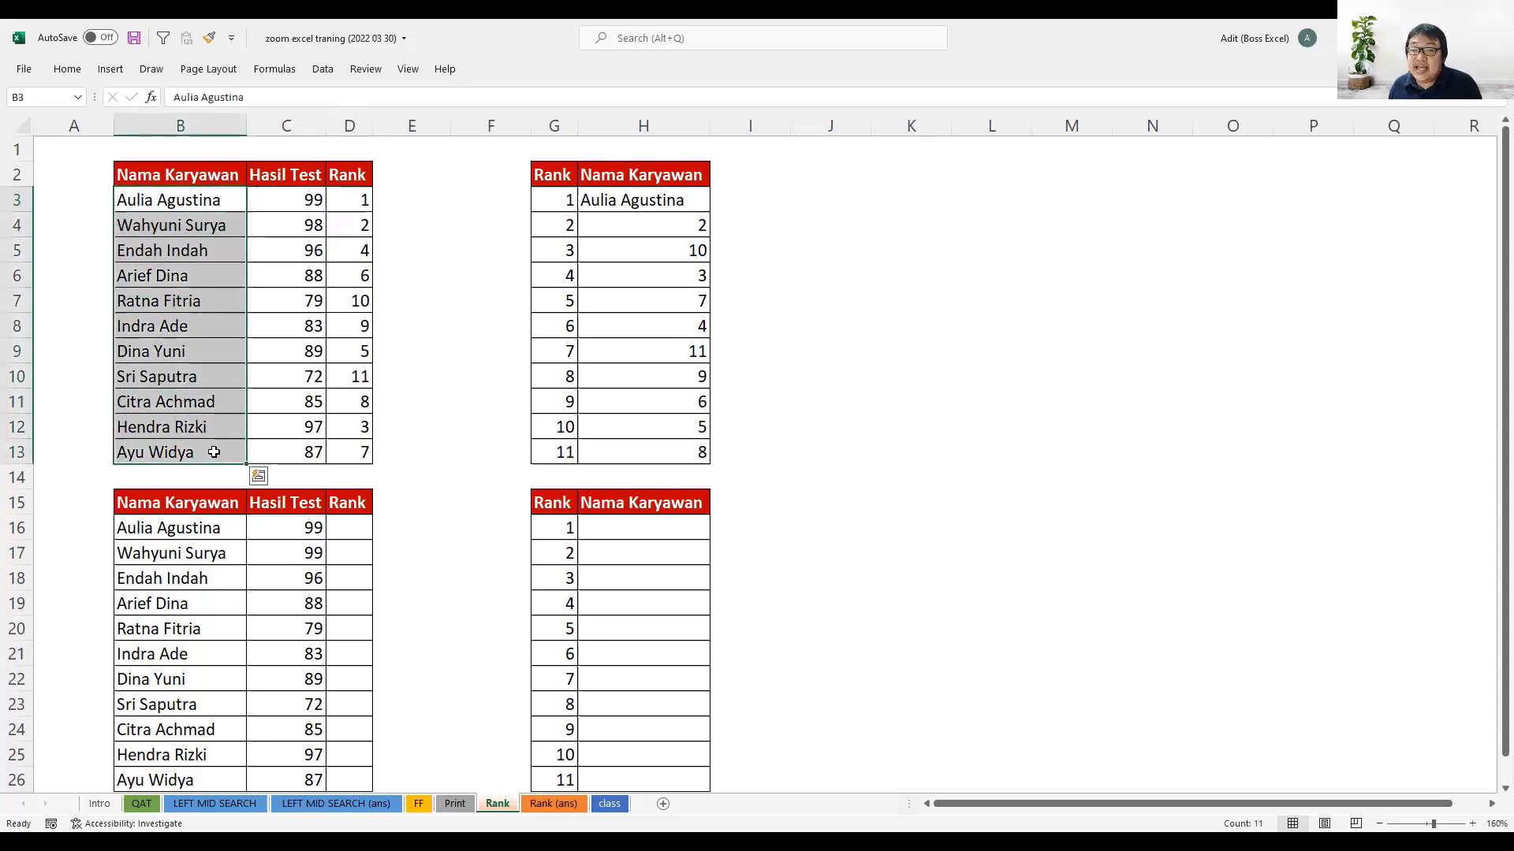
{"action": "left_click", "coordinate": [211, 201]}
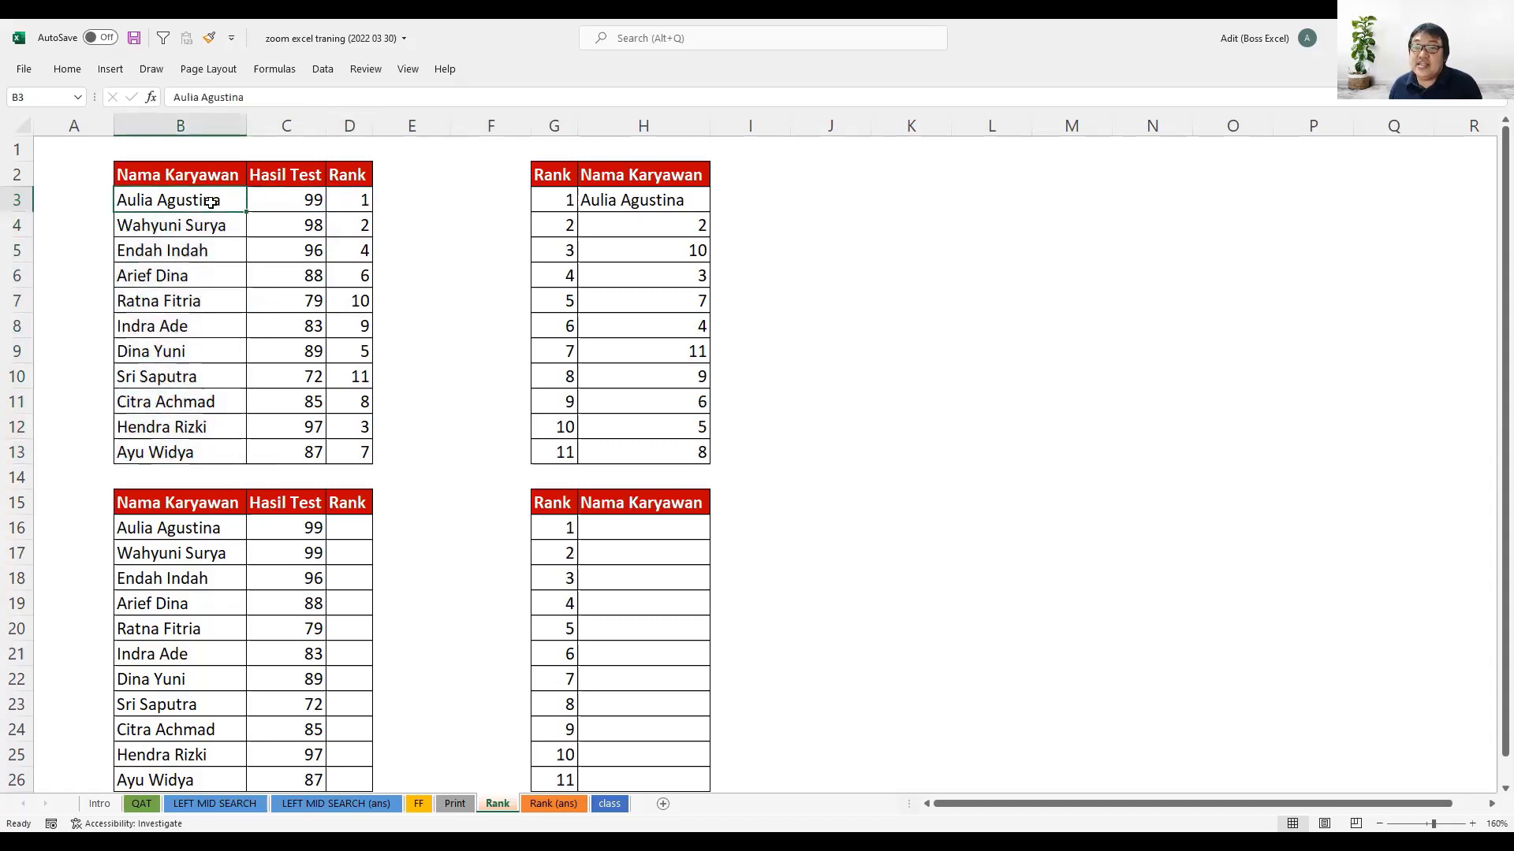
{"action": "left_click", "coordinate": [678, 198]}
{"action": "left_click_drag", "start_coordinate": [712, 211], "coordinate": [686, 453]}
- Check the third-ranked employee in H5 against the rank in D12, the name in B12, and the full Rank and name columns
{"action": "left_click", "coordinate": [679, 249]}
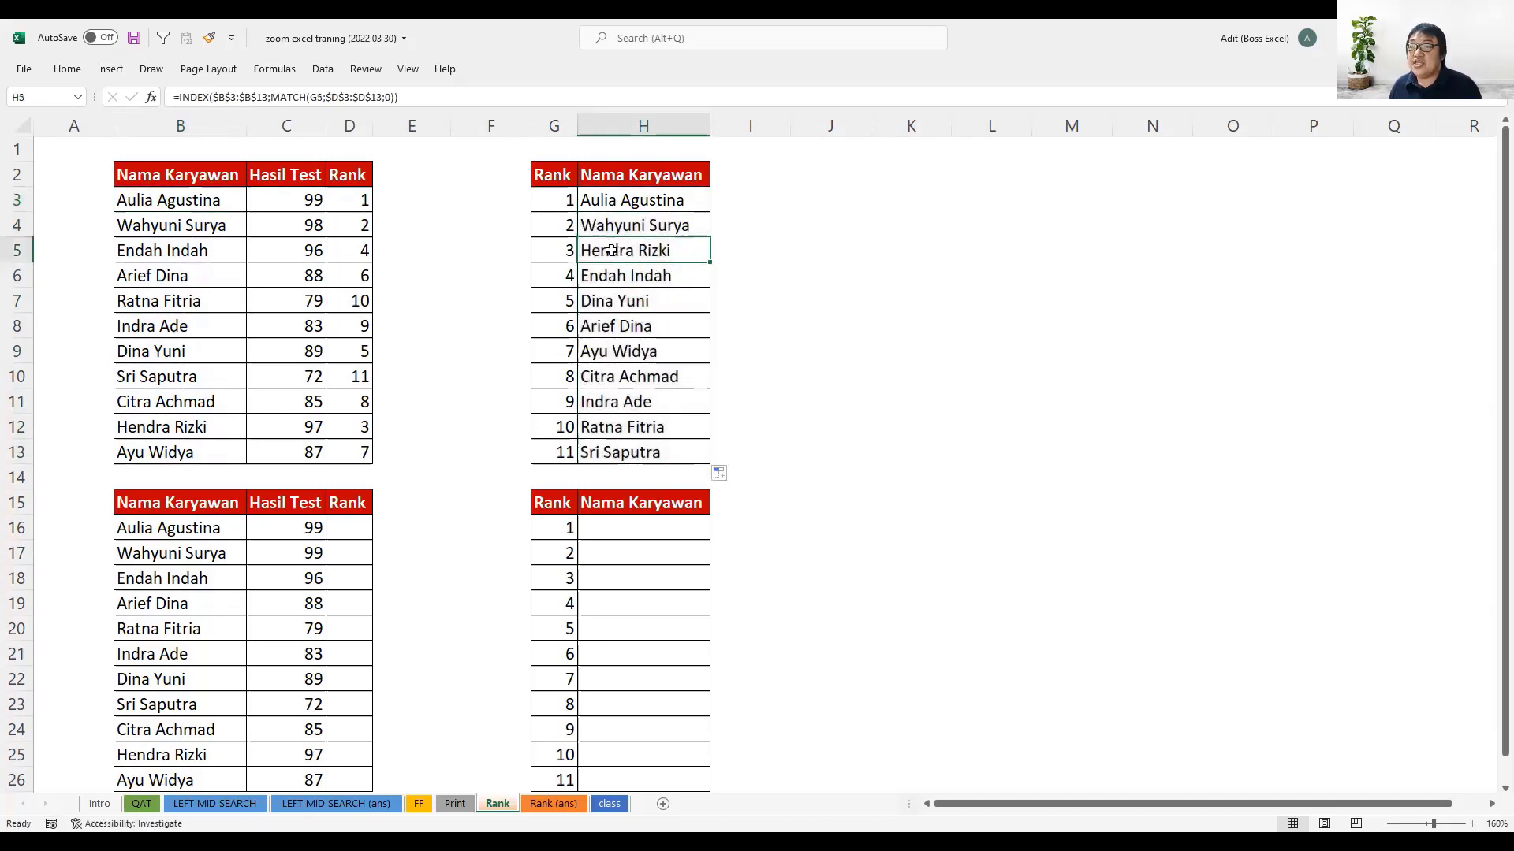
{"action": "left_click", "coordinate": [561, 251]}
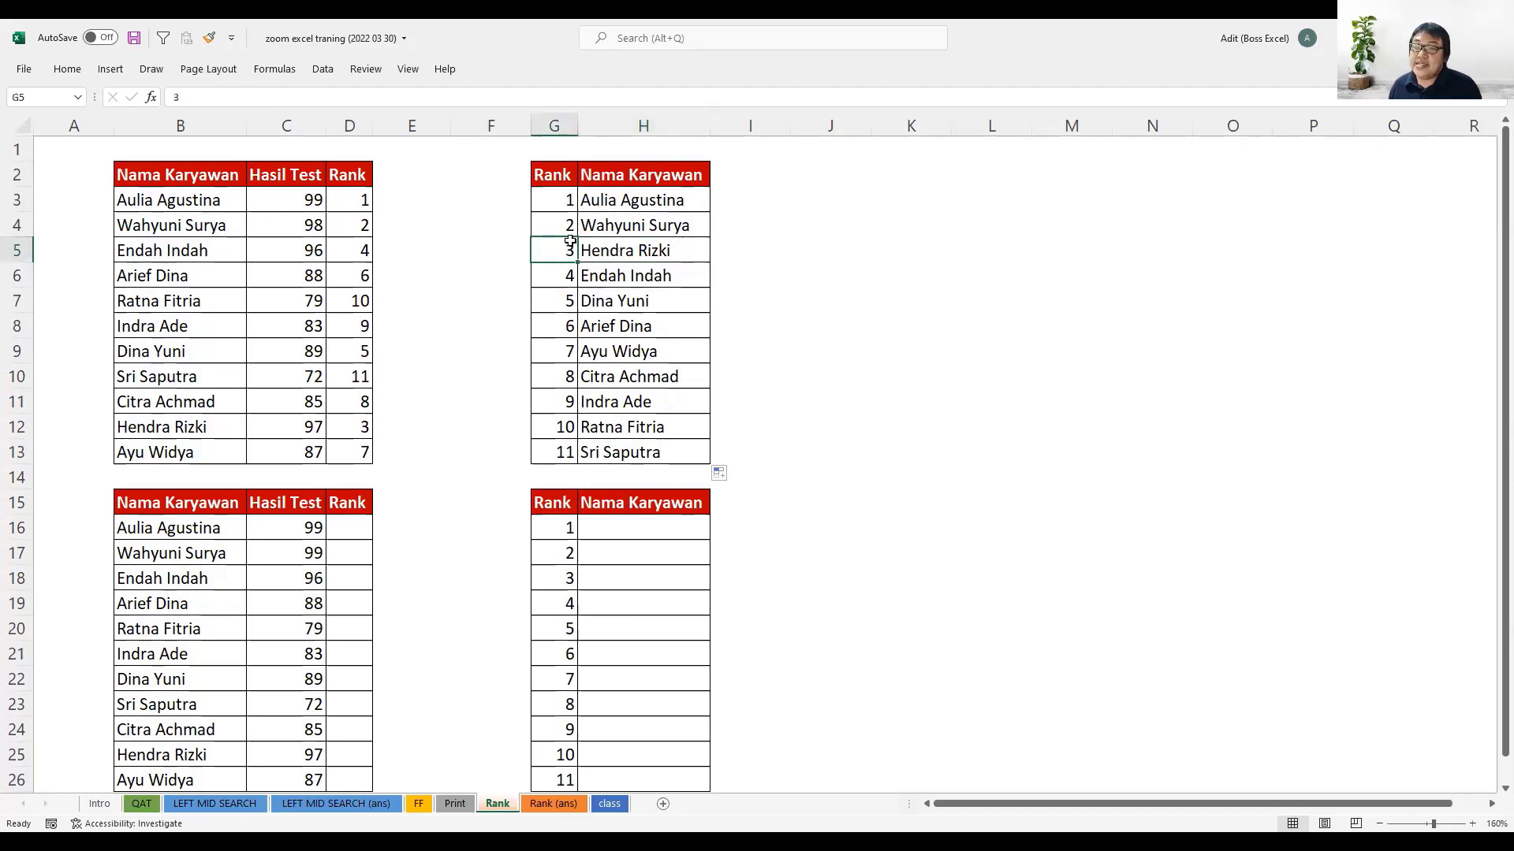
{"action": "left_click_drag", "start_coordinate": [339, 197], "coordinate": [397, 428]}
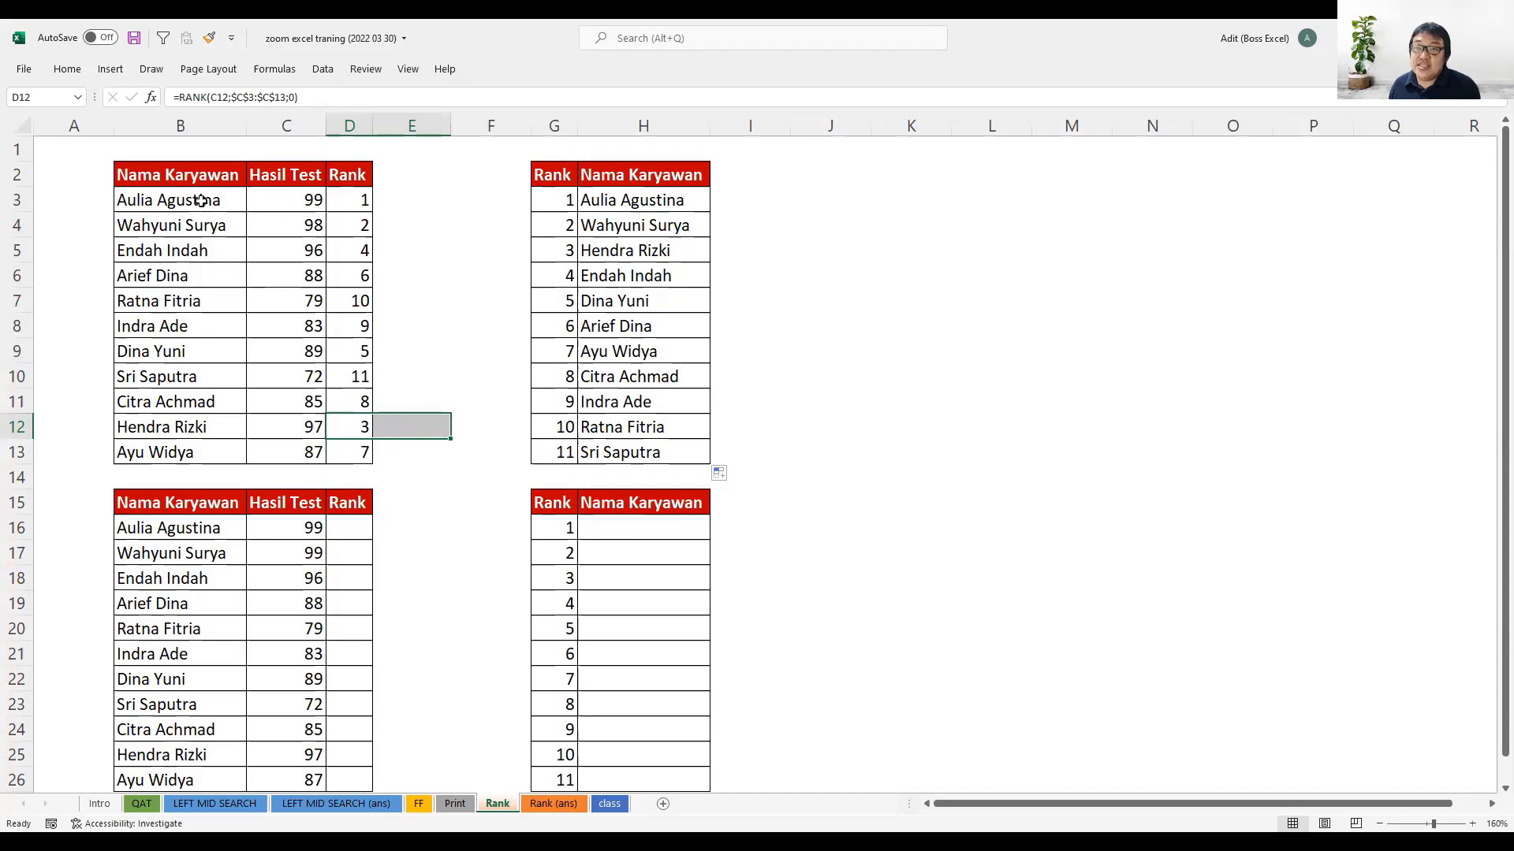
{"action": "left_click_drag", "start_coordinate": [202, 200], "coordinate": [213, 454]}
{"action": "left_click", "coordinate": [224, 426]}
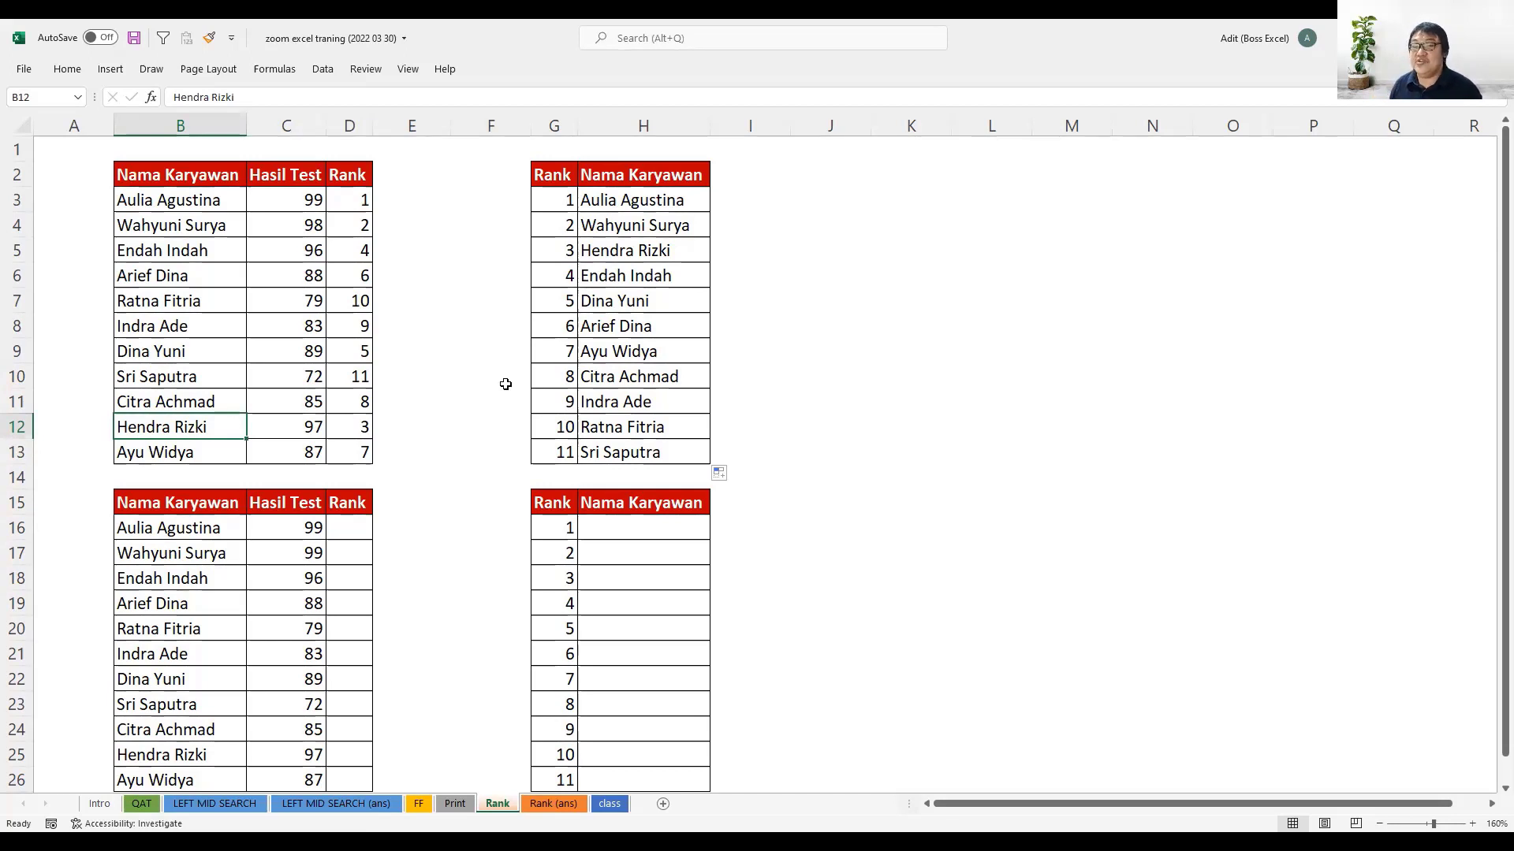
{"action": "left_click_drag", "start_coordinate": [157, 201], "coordinate": [181, 453]}
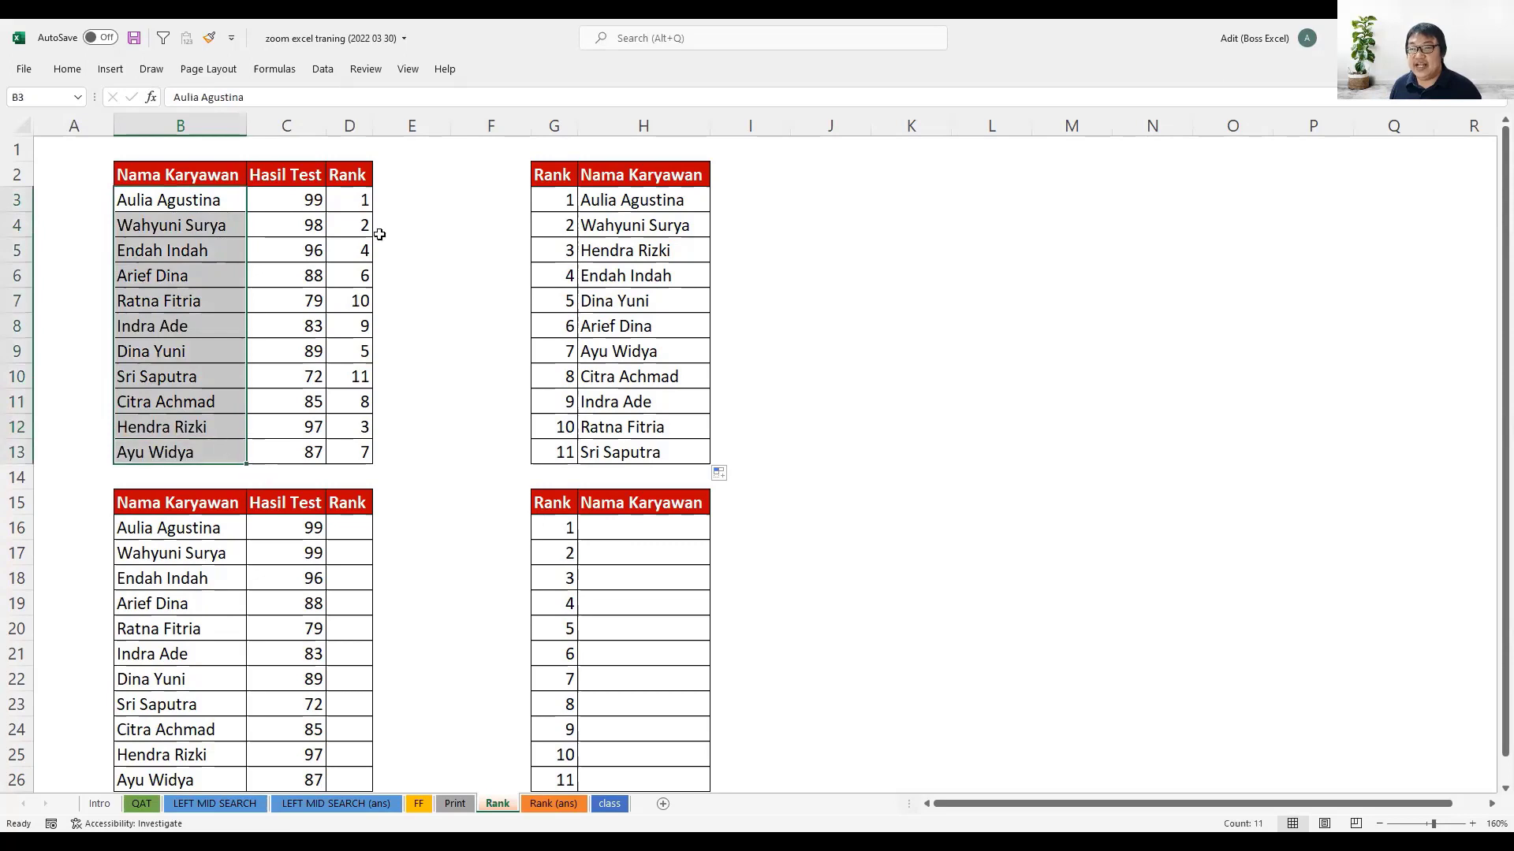
{"action": "left_click_drag", "start_coordinate": [365, 204], "coordinate": [365, 451]}
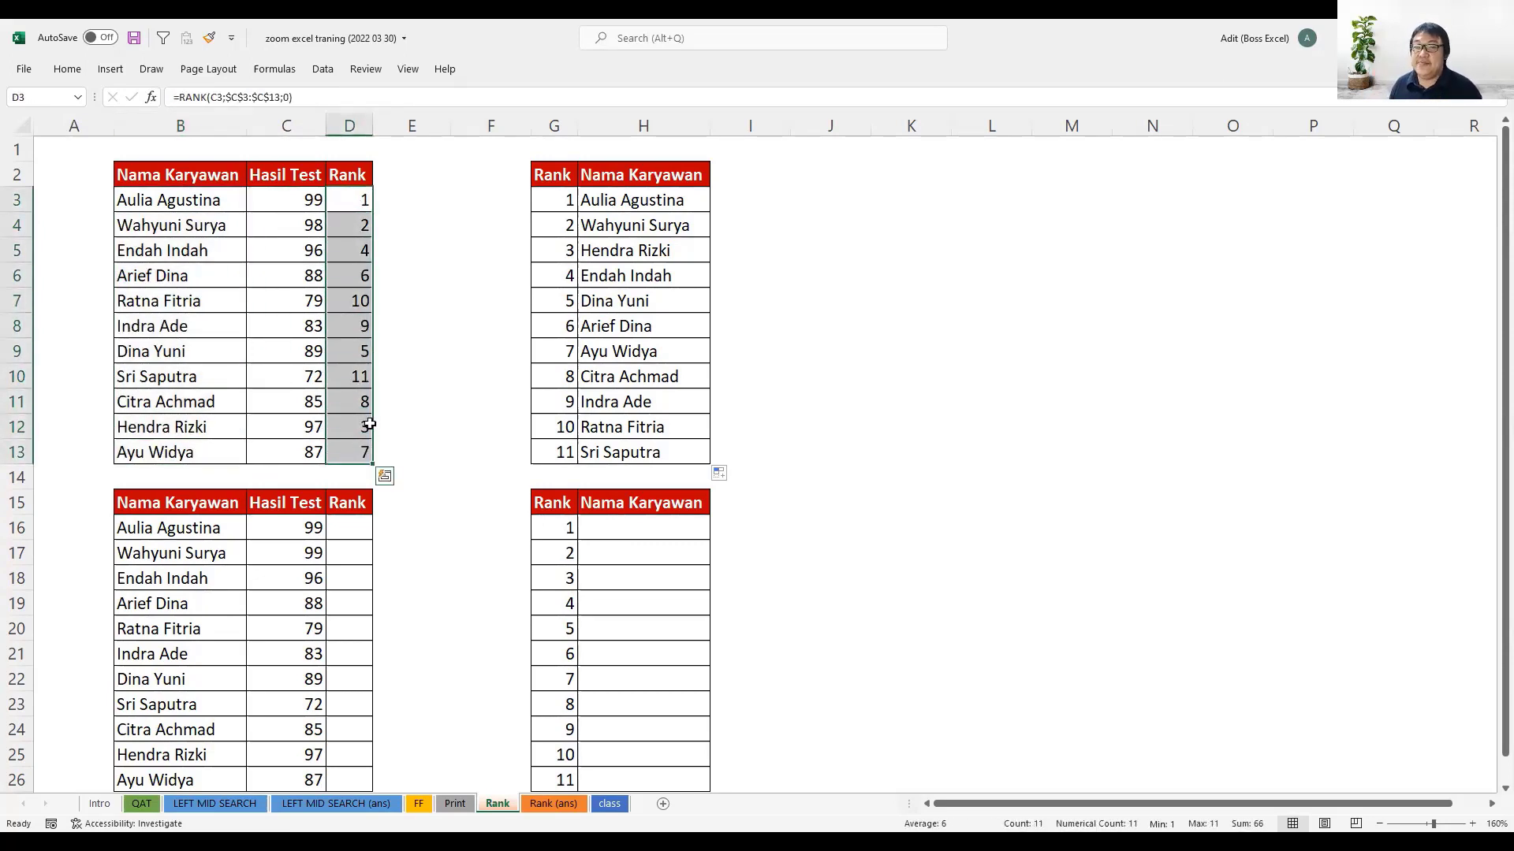
- Compare the second employee's test score in the upper table (C4) with the one in the lower table (C17)
{"action": "scroll", "coordinate": [467, 335], "scroll_direction": "down", "scroll_amount": 2}
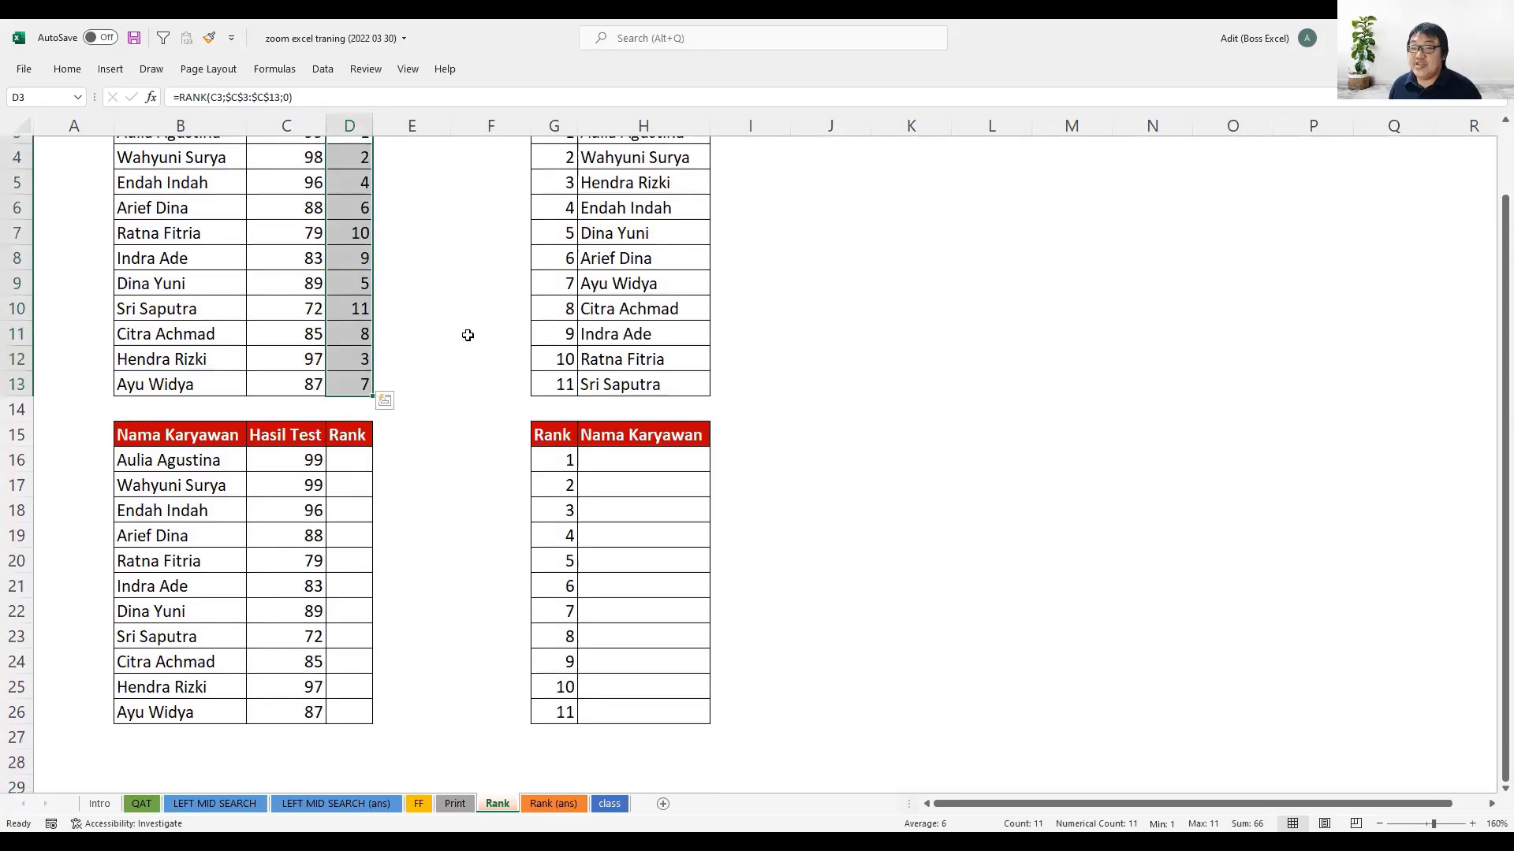
{"action": "scroll", "coordinate": [490, 353], "scroll_direction": "up", "scroll_amount": 1}
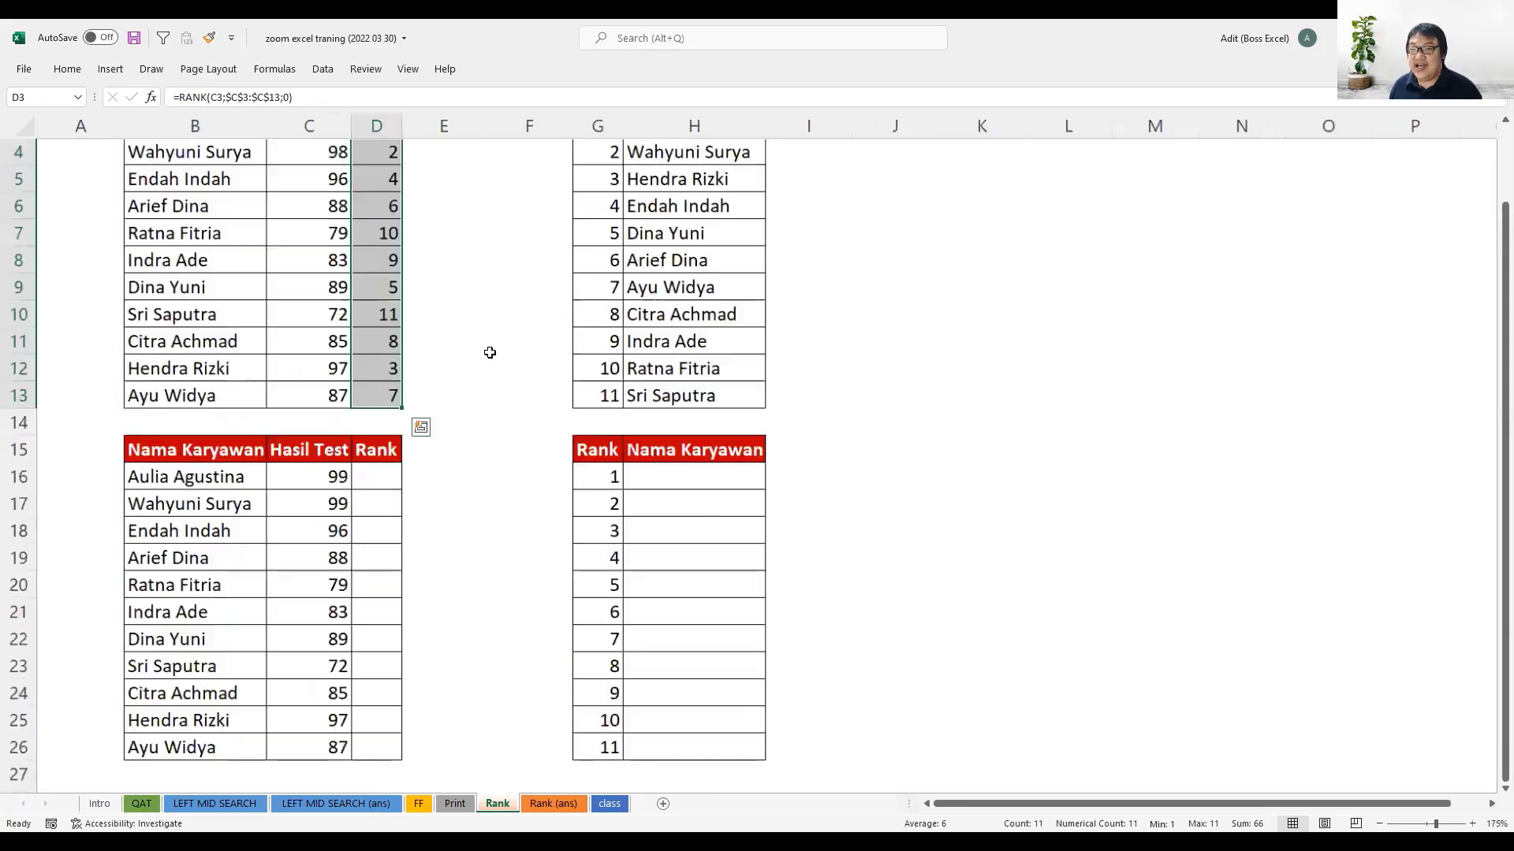
{"action": "scroll", "coordinate": [504, 395], "scroll_direction": "down", "scroll_amount": 1}
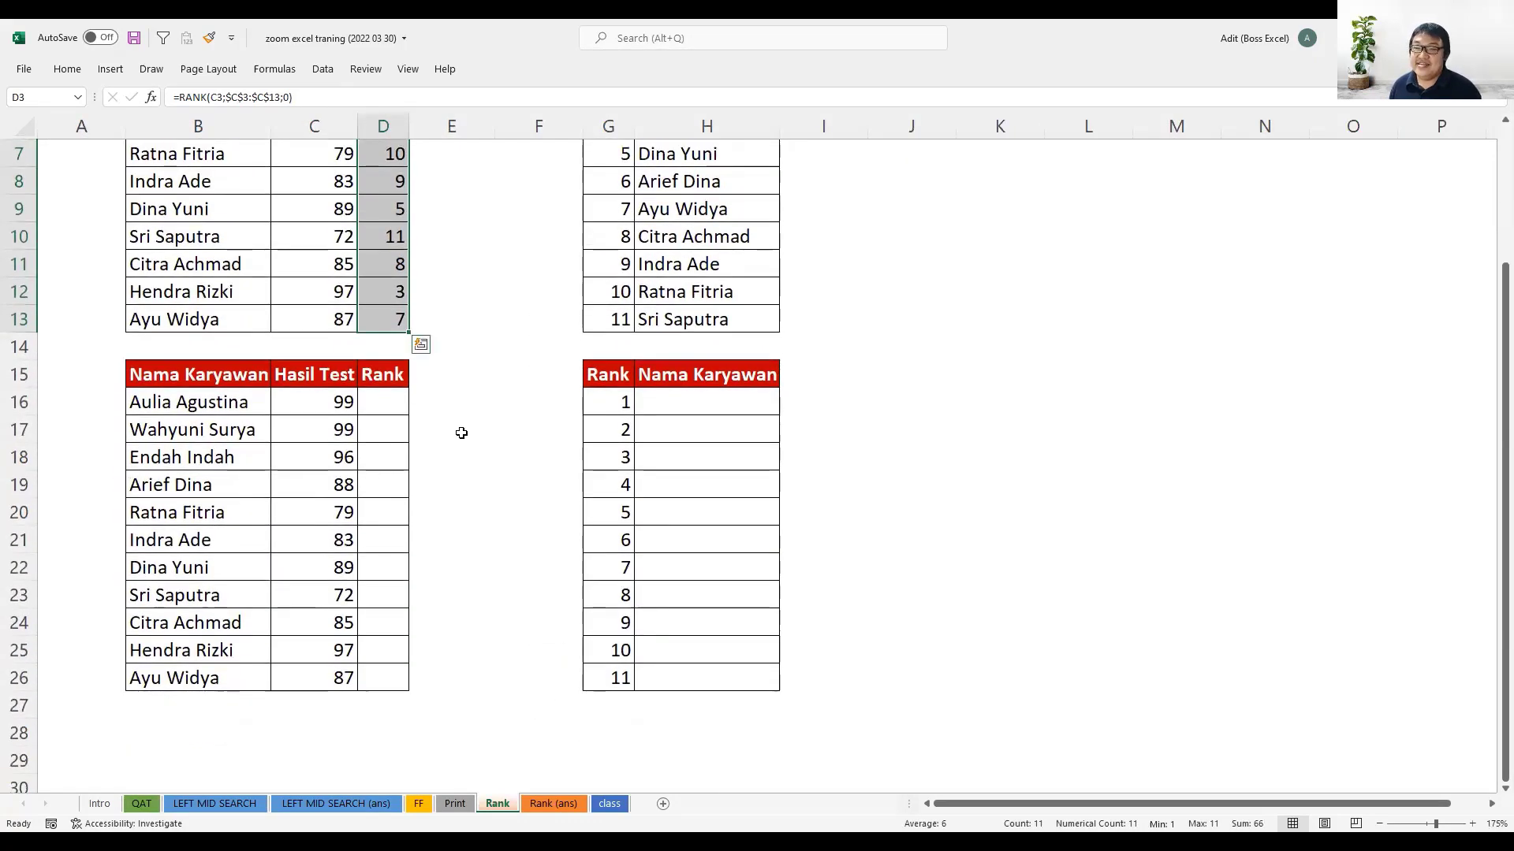
{"action": "left_click", "coordinate": [221, 432]}
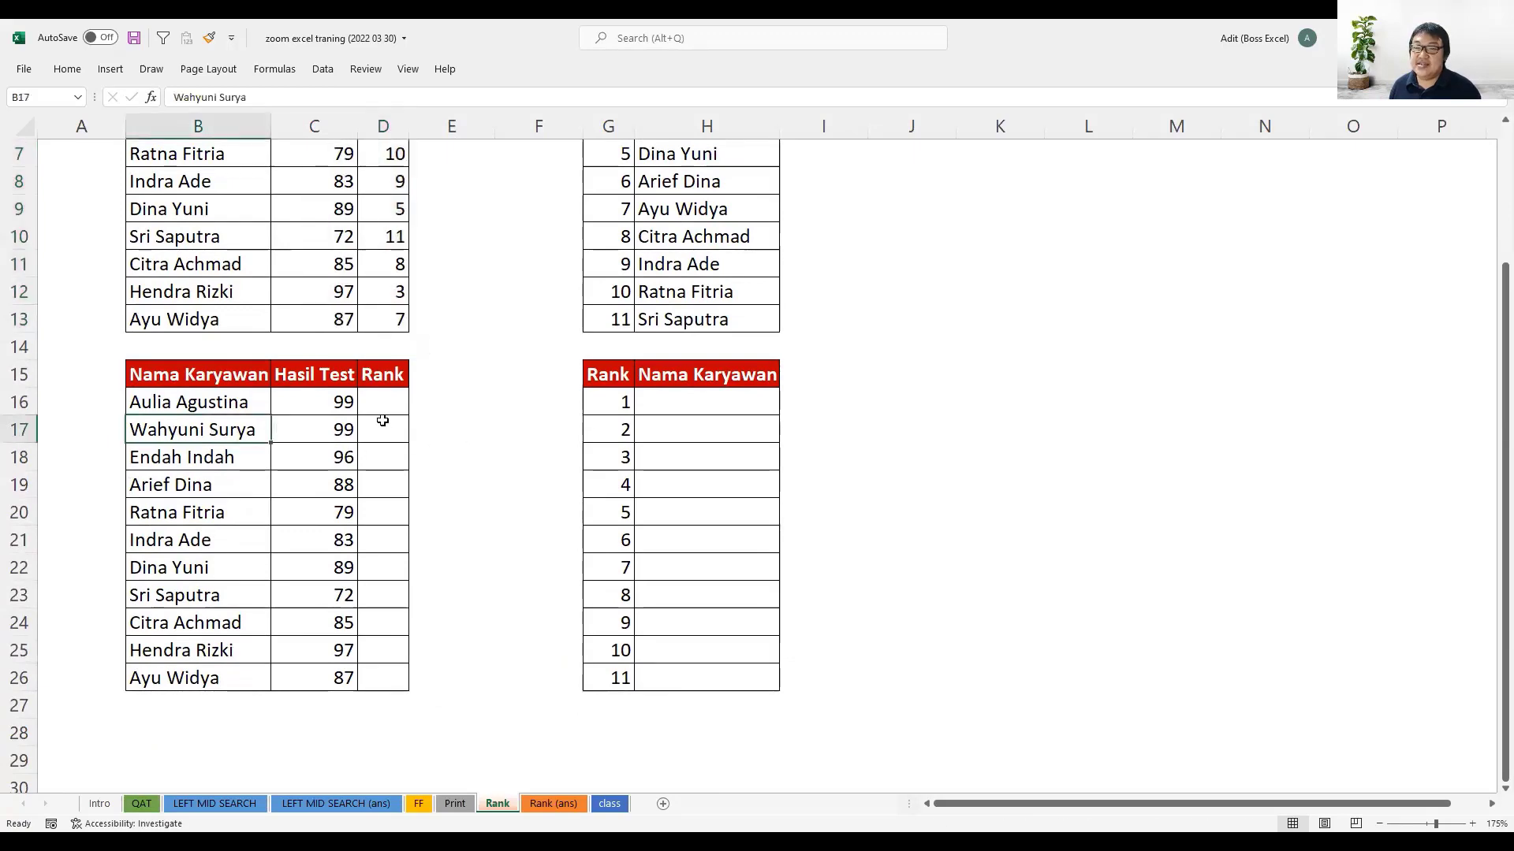
{"action": "scroll", "coordinate": [381, 418], "scroll_direction": "up", "scroll_amount": 2}
{"action": "left_click", "coordinate": [348, 222]}
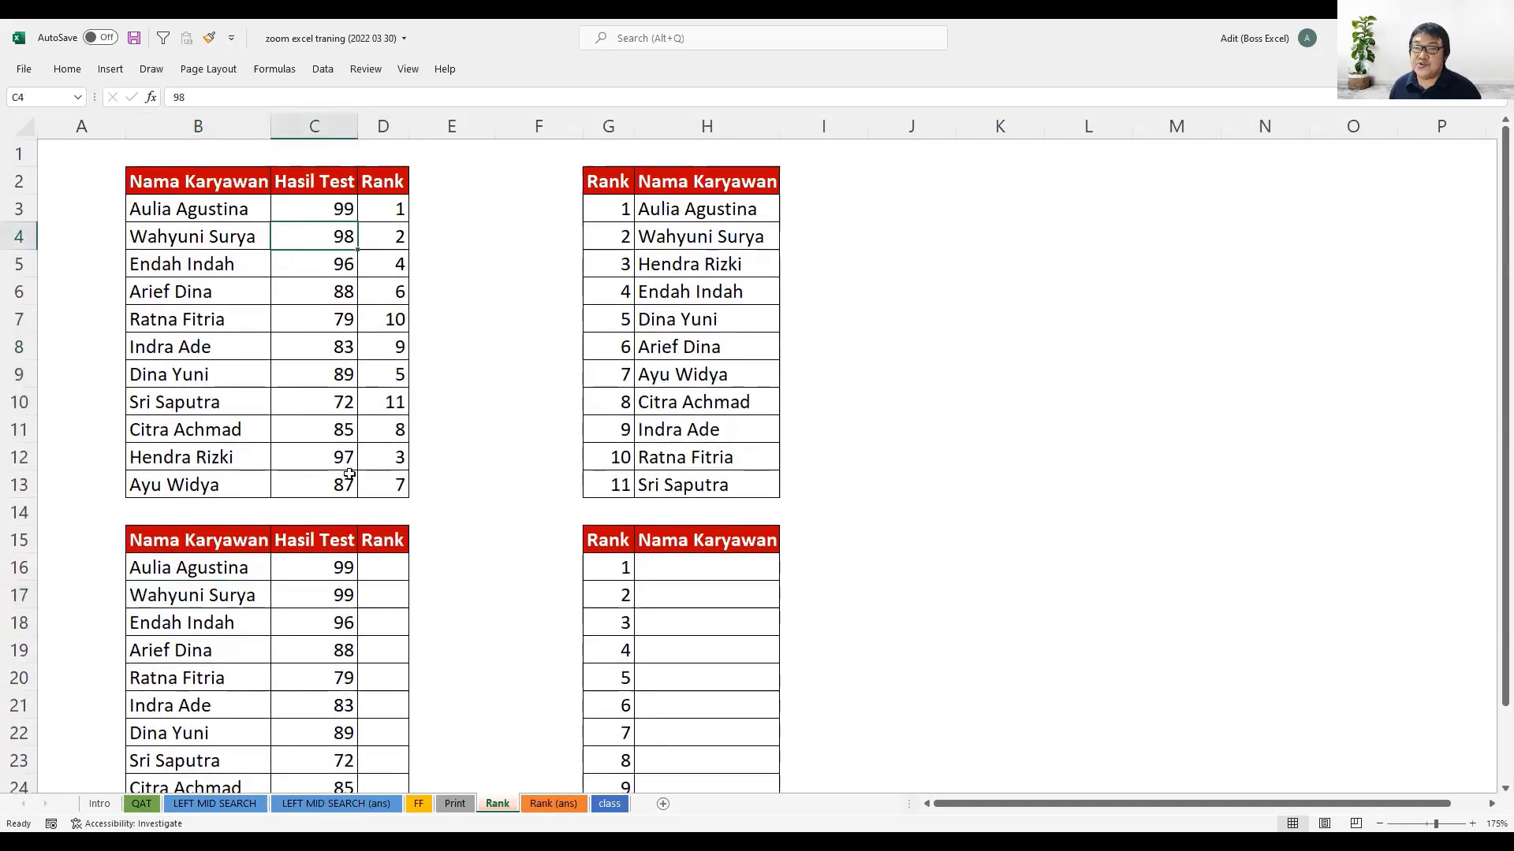
{"action": "scroll", "coordinate": [355, 479], "scroll_direction": "down", "scroll_amount": 1}
{"action": "scroll", "coordinate": [355, 478], "scroll_direction": "down", "scroll_amount": 2}
{"action": "left_click", "coordinate": [345, 436]}
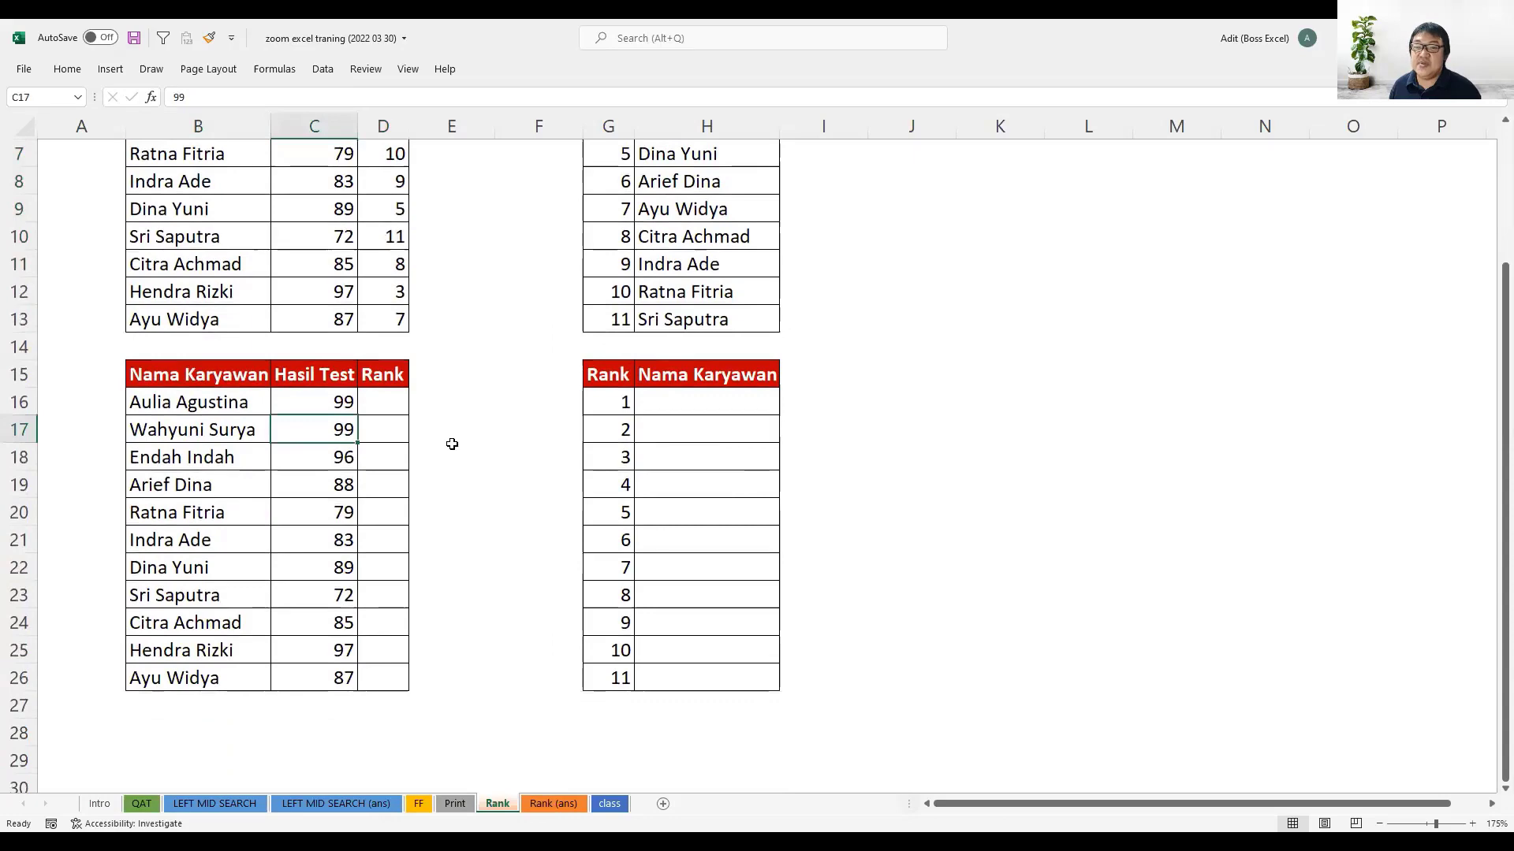
{"action": "scroll", "coordinate": [457, 429], "scroll_direction": "up", "scroll_amount": 2}
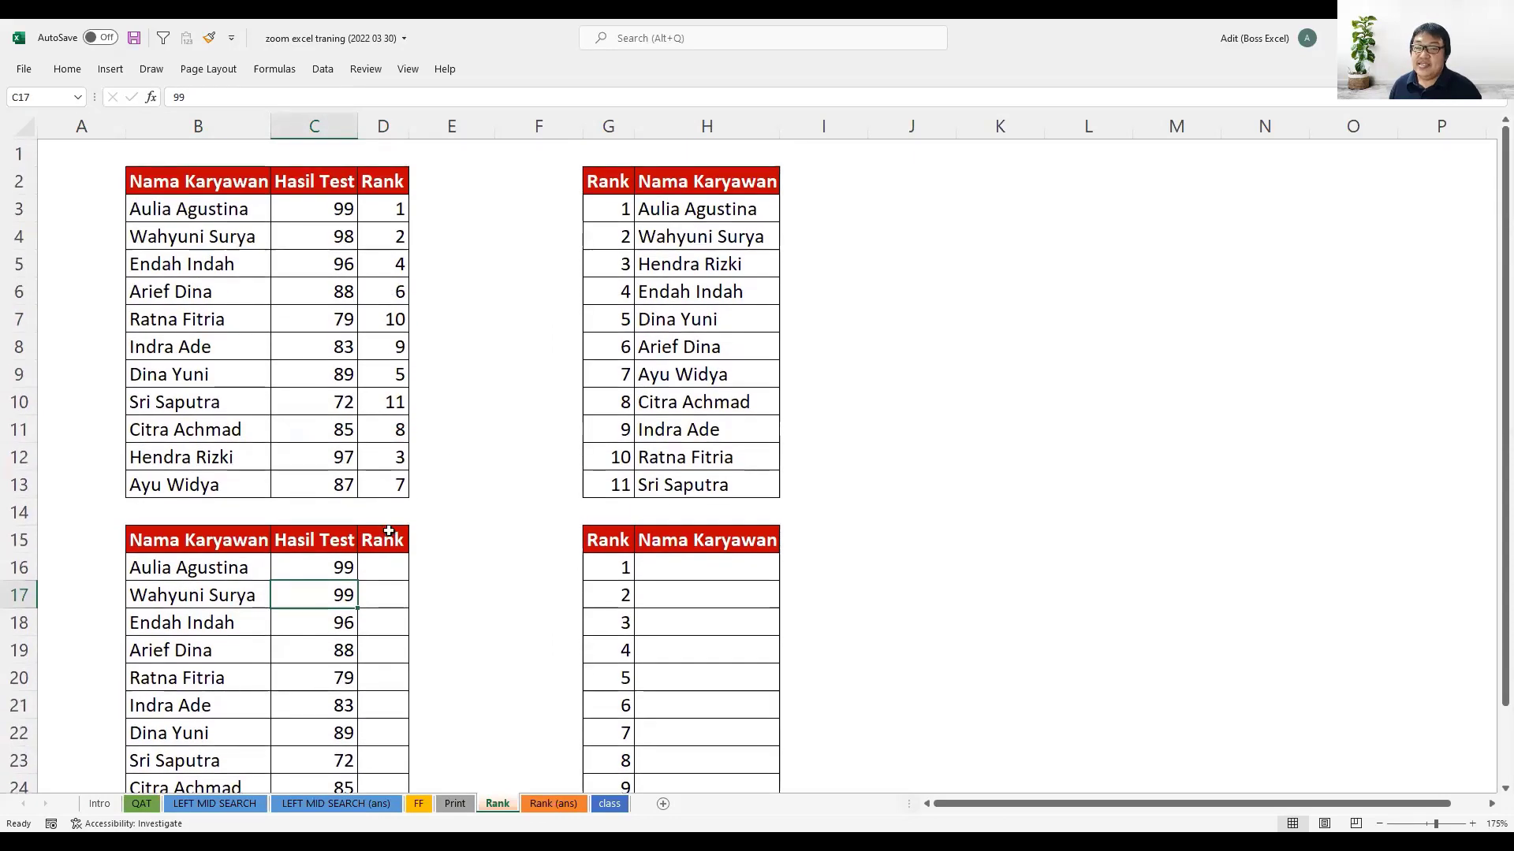
- Start a RANK formula in D16, the first Rank cell of the lower table
{"action": "left_click", "coordinate": [389, 560]}
{"action": "scroll", "coordinate": [466, 516], "scroll_direction": "down", "scroll_amount": 2}
{"action": "scroll", "coordinate": [466, 517], "scroll_direction": "down", "scroll_amount": 1}
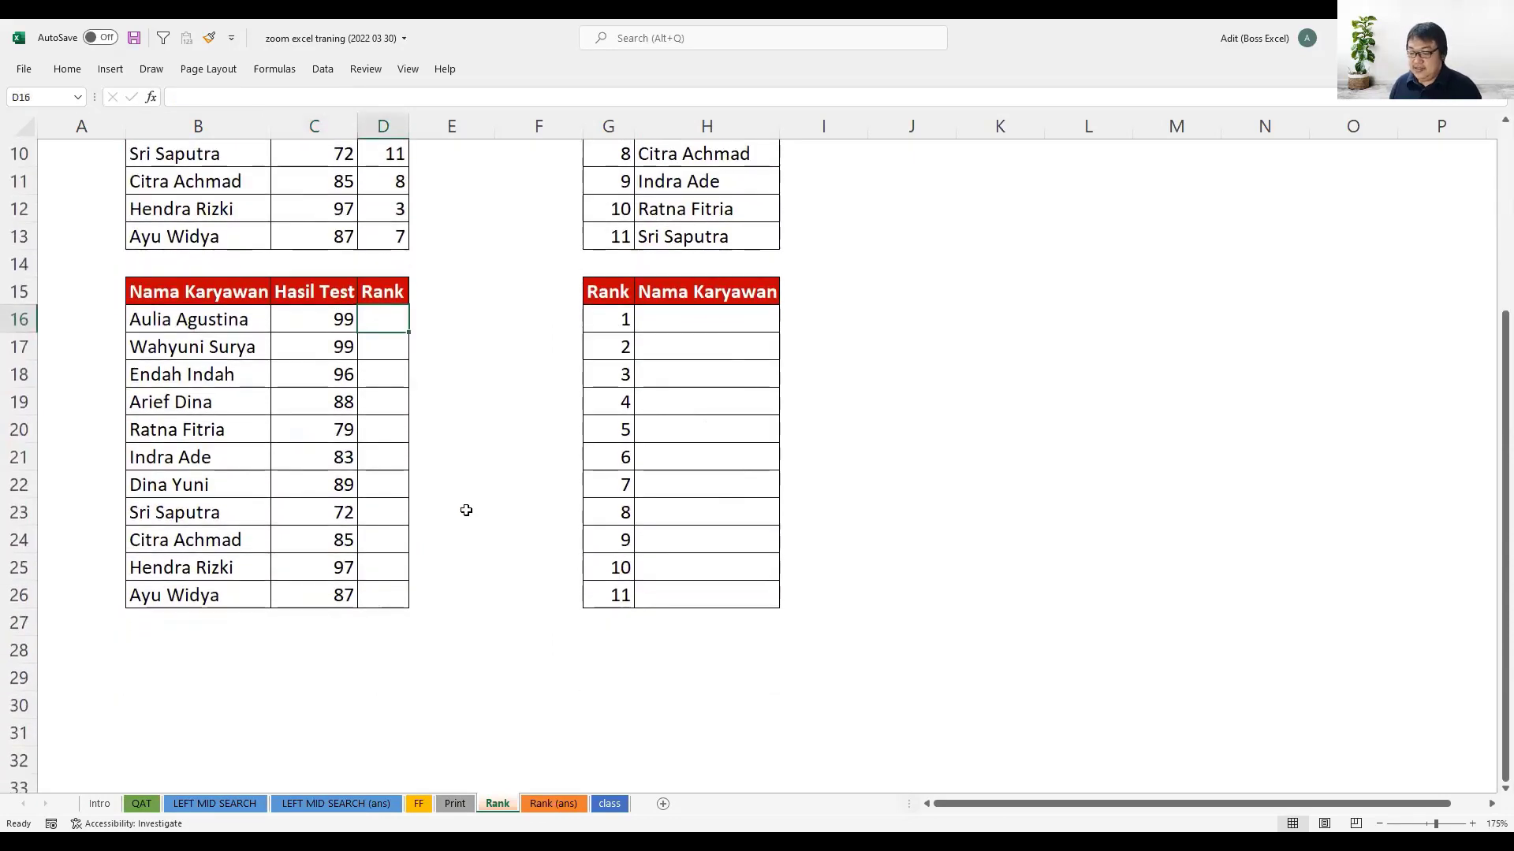
{"action": "type", "text": "=RANK.AVG("}
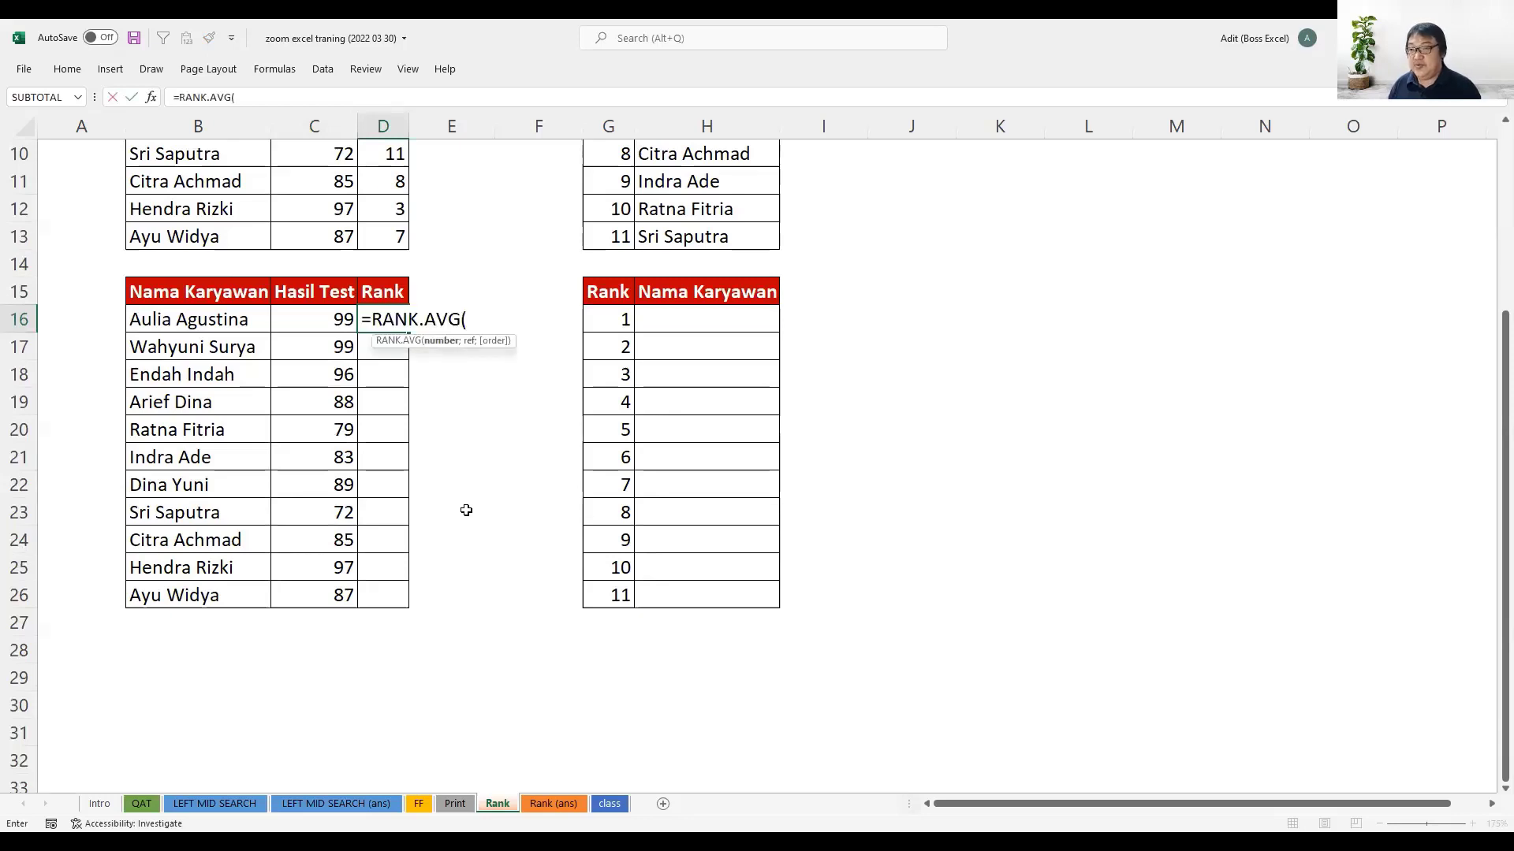
{"action": "key", "text": "BackSpace"}
{"action": "key", "text": "BackSpace"}
{"action": "key", "text": "BackSpace"}
{"action": "key", "text": "BackSpace"}
{"action": "key", "text": "BackSpace"}
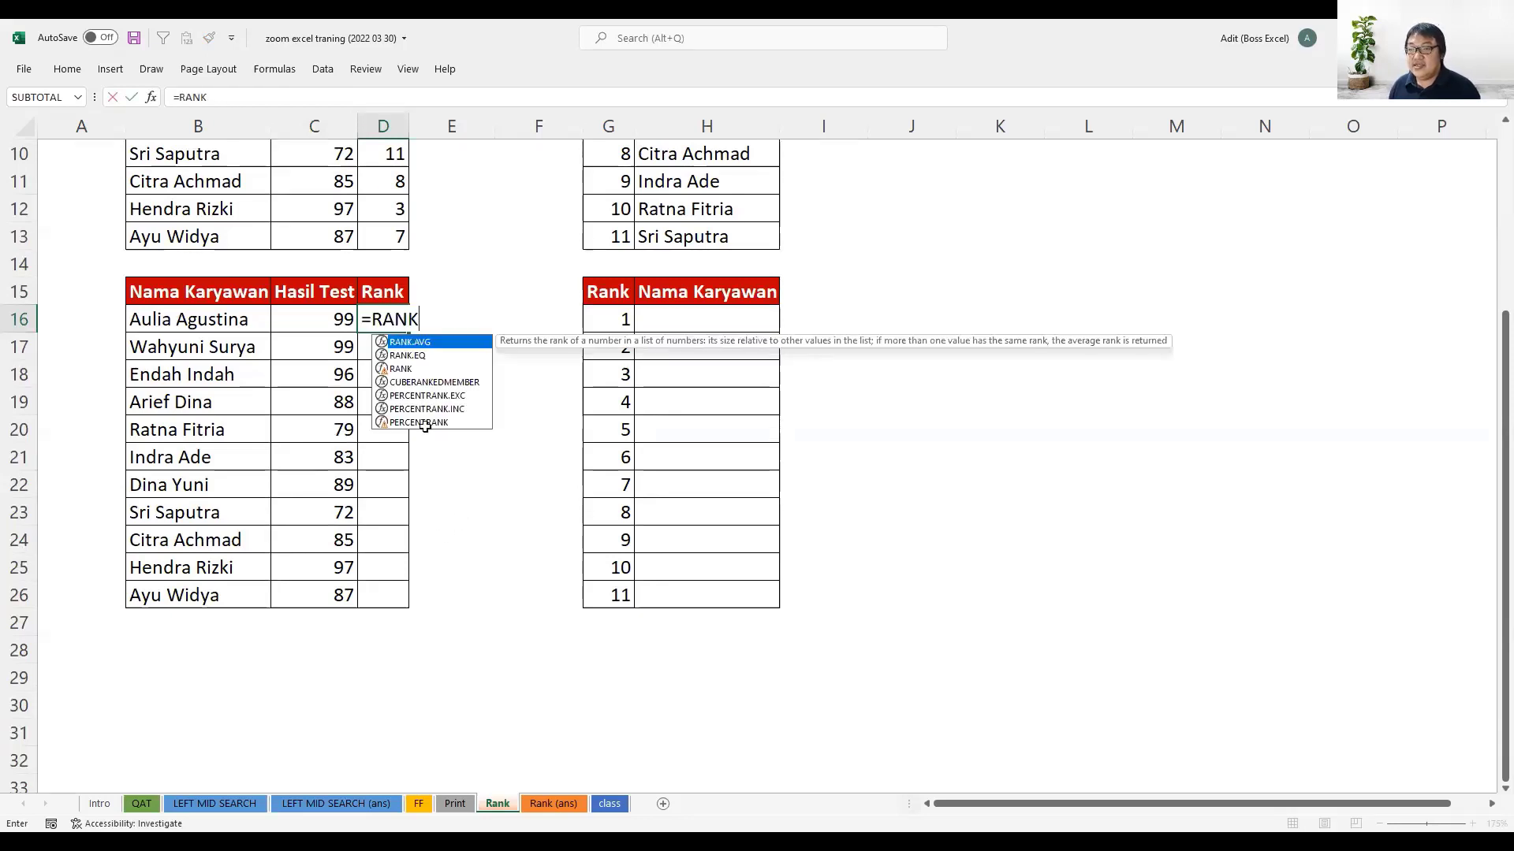
{"action": "left_click", "coordinate": [402, 369]}
{"action": "double_click", "coordinate": [402, 369]}
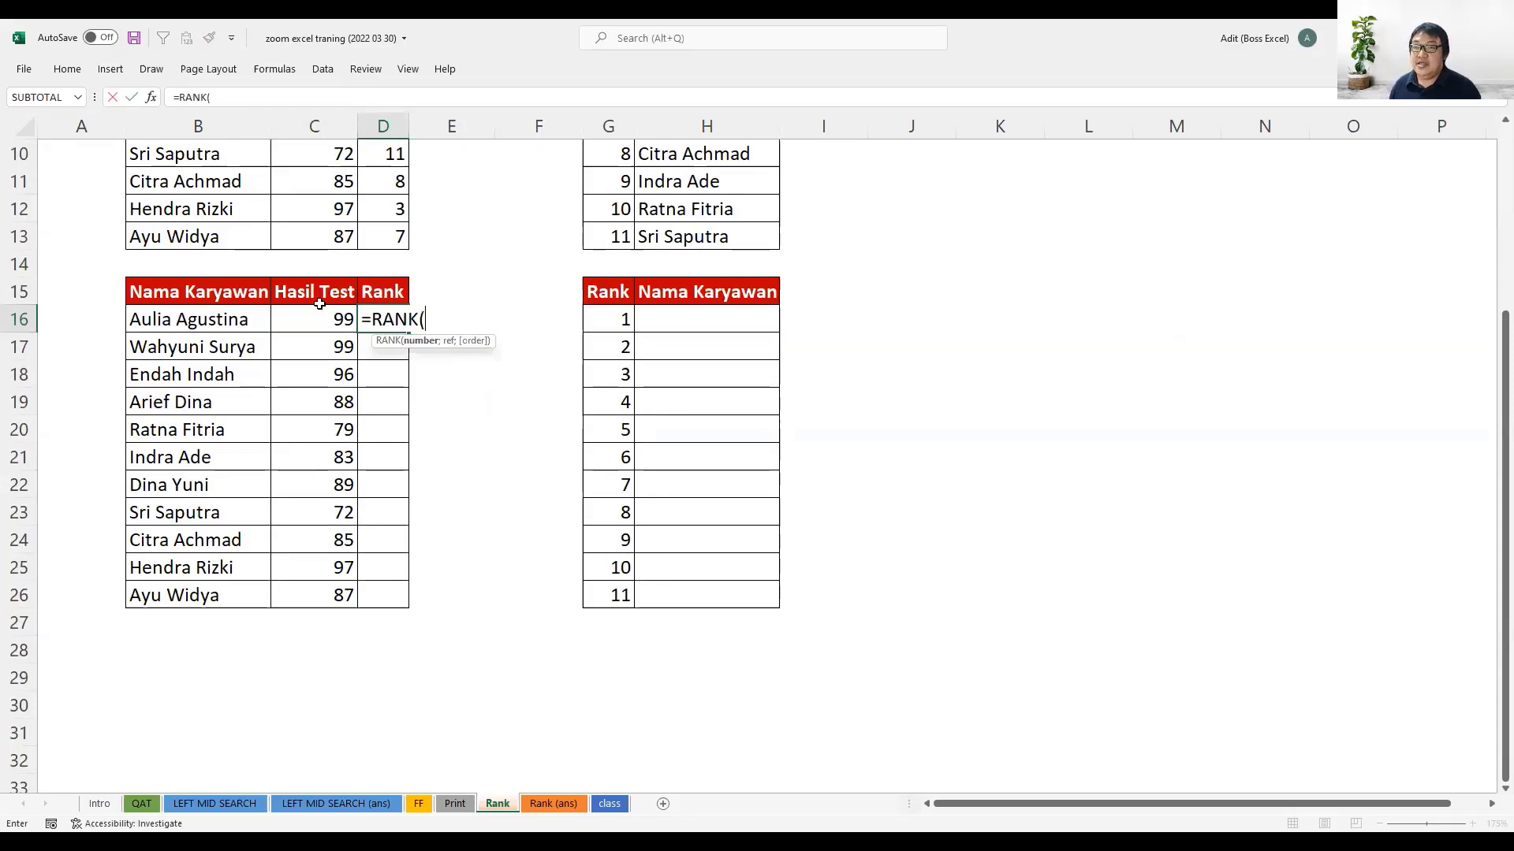
- Complete D16 as =RANK(C16;$C$16:$C$26;0) and fill the formula down to D26
{"action": "left_click", "coordinate": [320, 321]}
{"action": "type", "text": ";"}
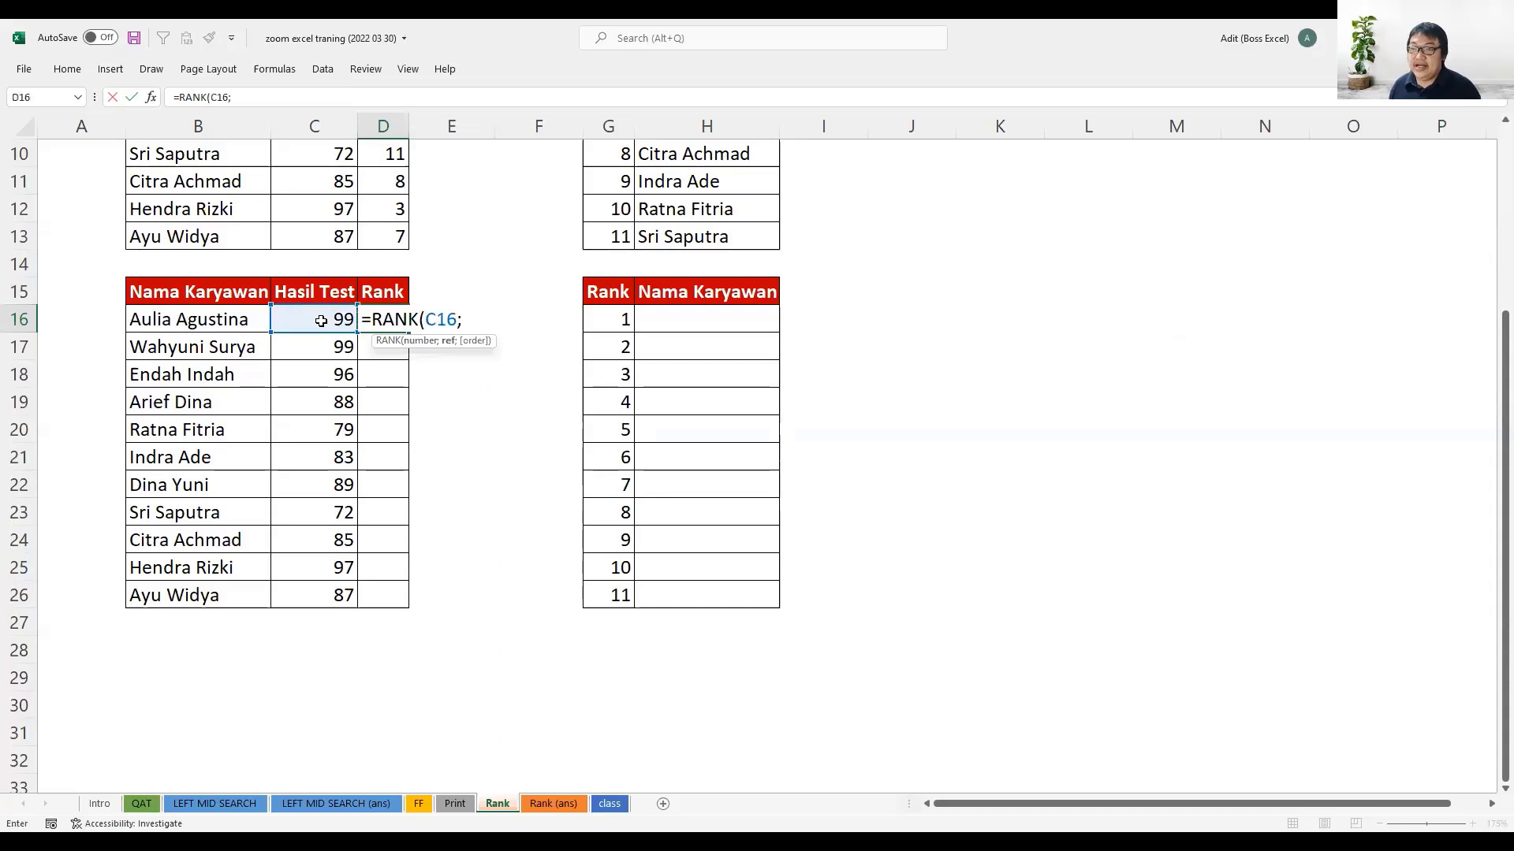
{"action": "left_click", "coordinate": [319, 321]}
{"action": "left_click_drag", "start_coordinate": [303, 584], "coordinate": [310, 591]}
{"action": "key", "text": "F4"}
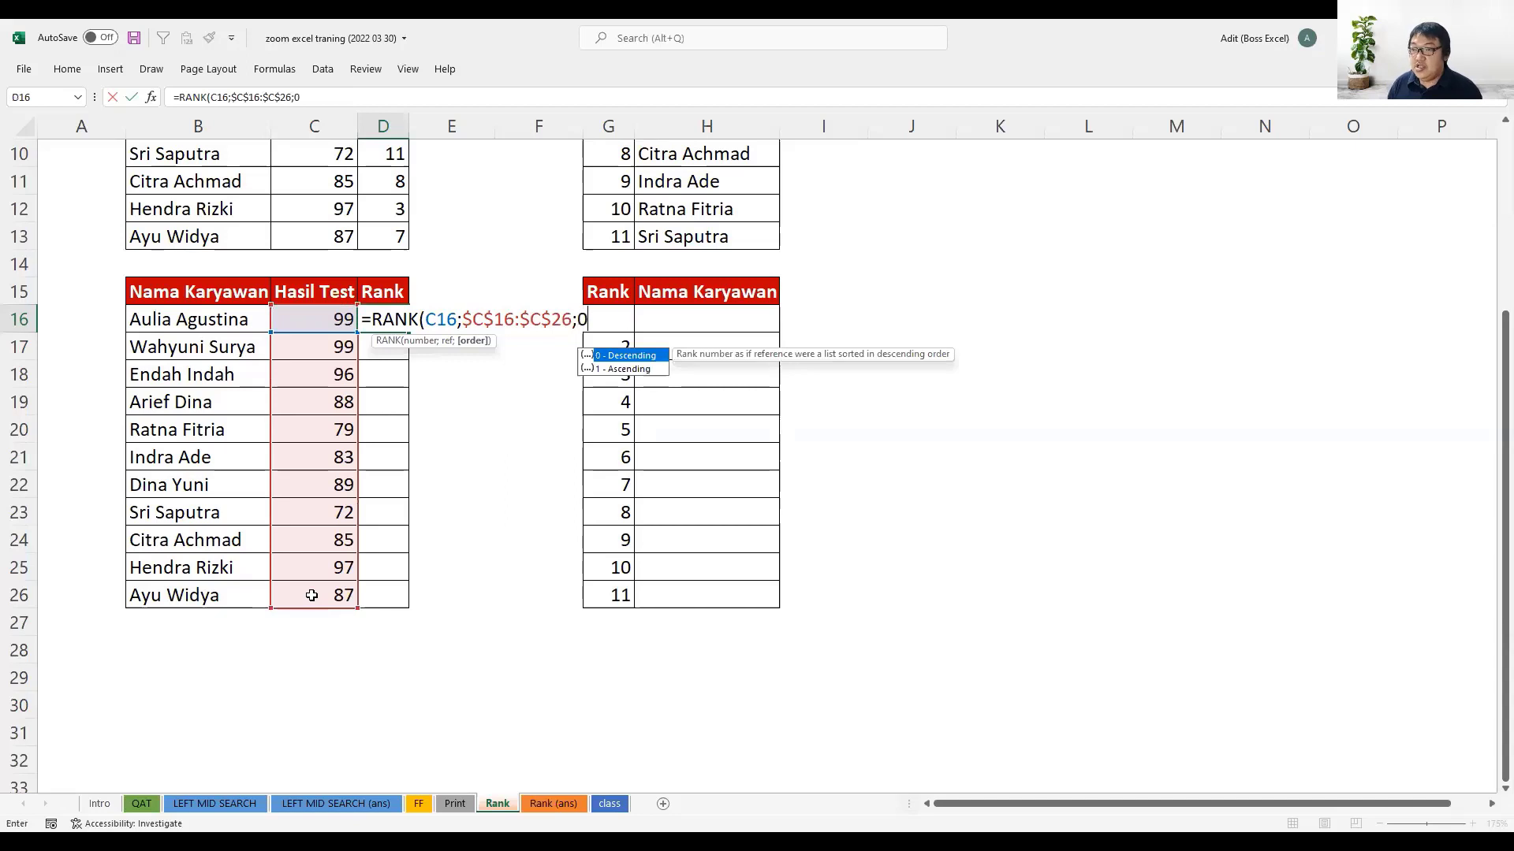
{"action": "type", "text": "0)"}
{"action": "key", "text": "Return"}
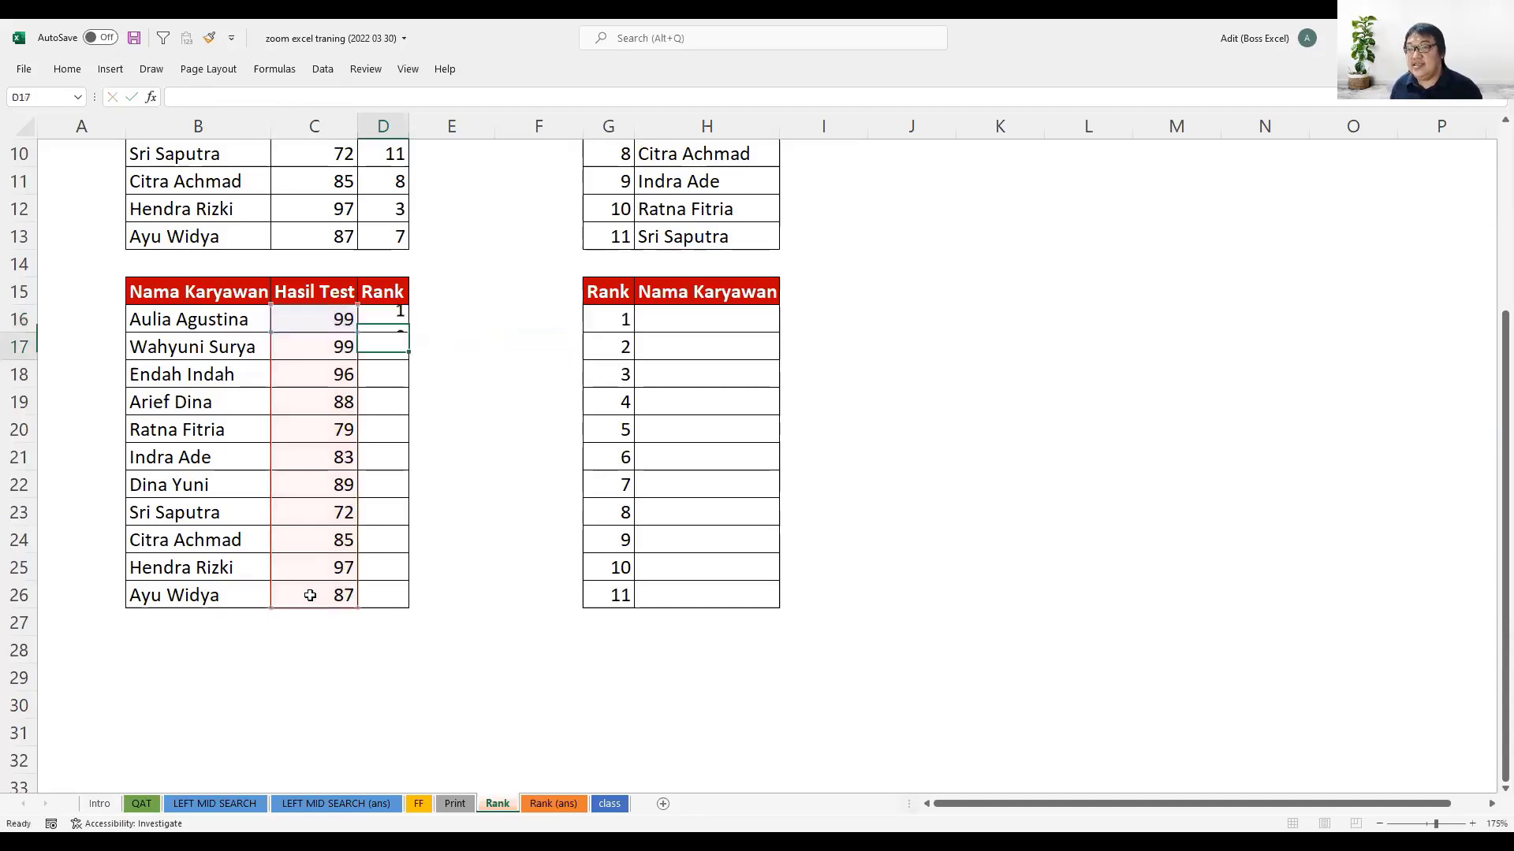
{"action": "left_click", "coordinate": [402, 327]}
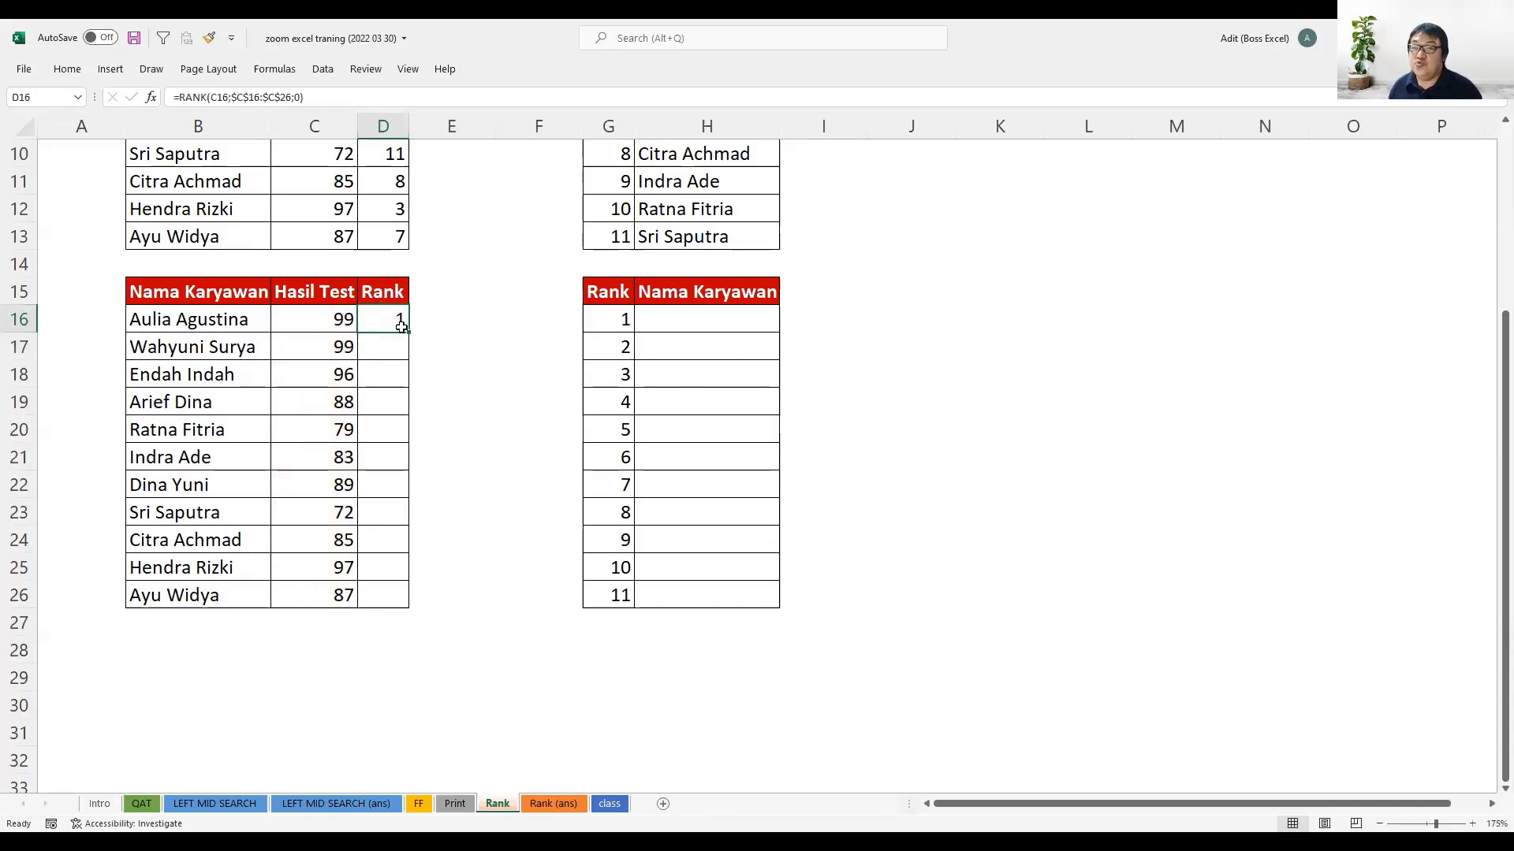
{"action": "left_click_drag", "start_coordinate": [409, 334], "coordinate": [409, 608]}
- Compare the ranks in D16:D17 with the one in D25, and check the two tied employees' names in B16 and B17
{"action": "left_click_drag", "start_coordinate": [395, 318], "coordinate": [395, 344]}
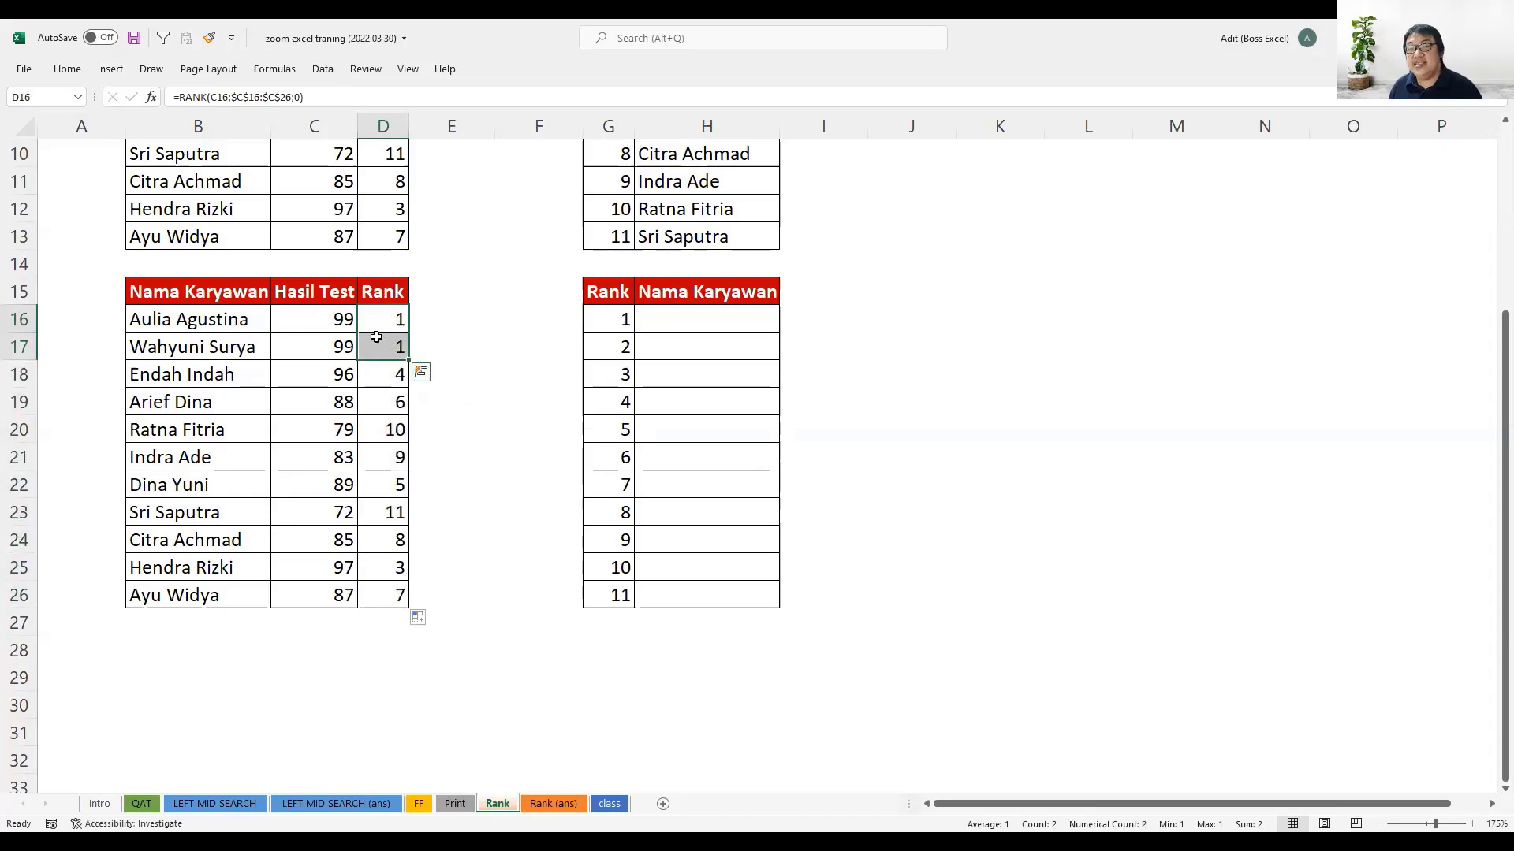
{"action": "left_click", "coordinate": [398, 567]}
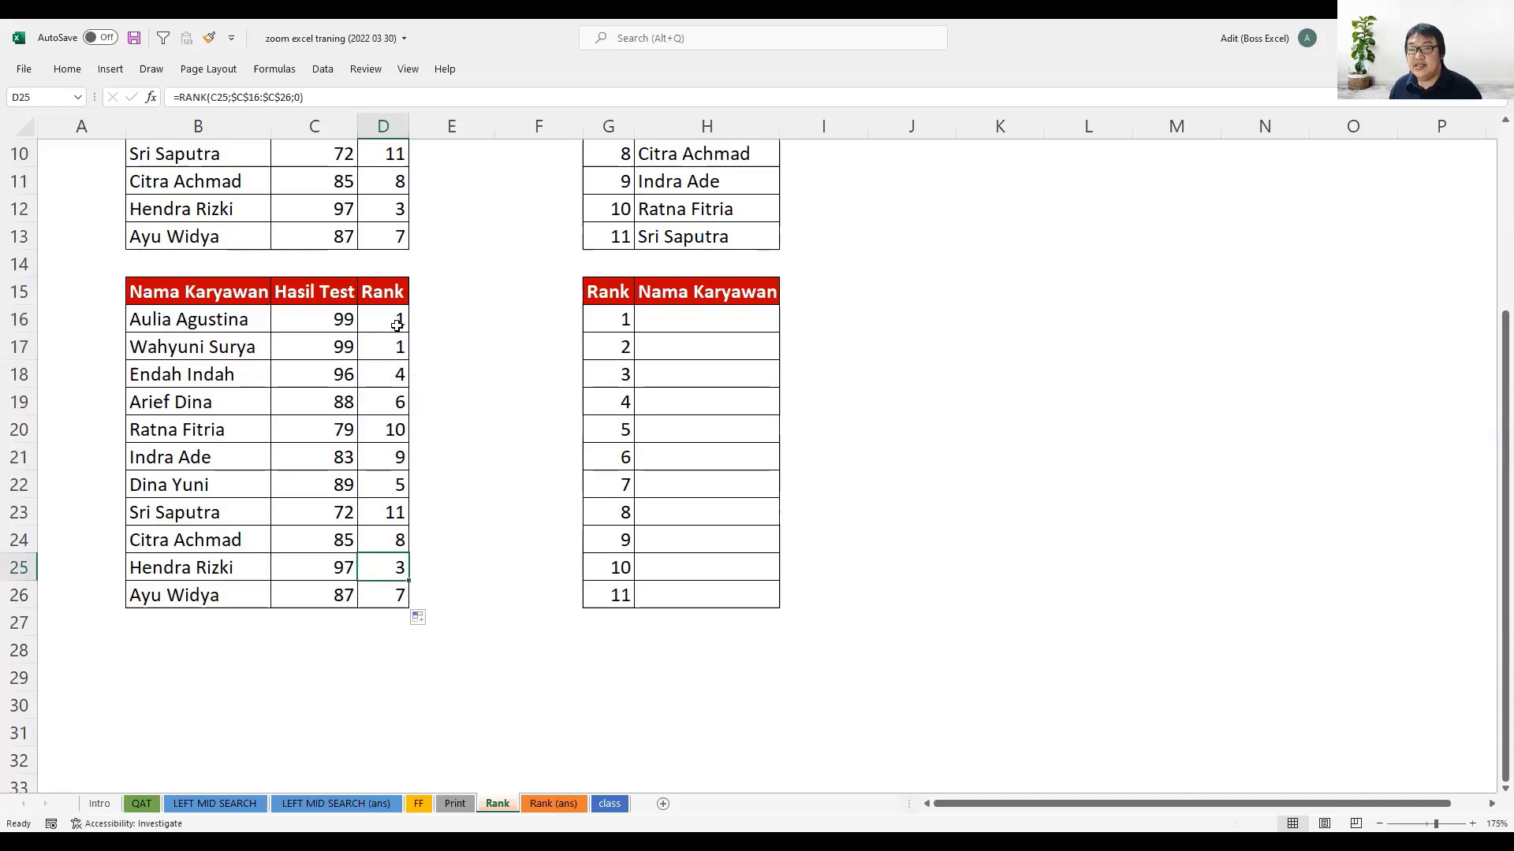
{"action": "left_click_drag", "start_coordinate": [397, 322], "coordinate": [395, 346]}
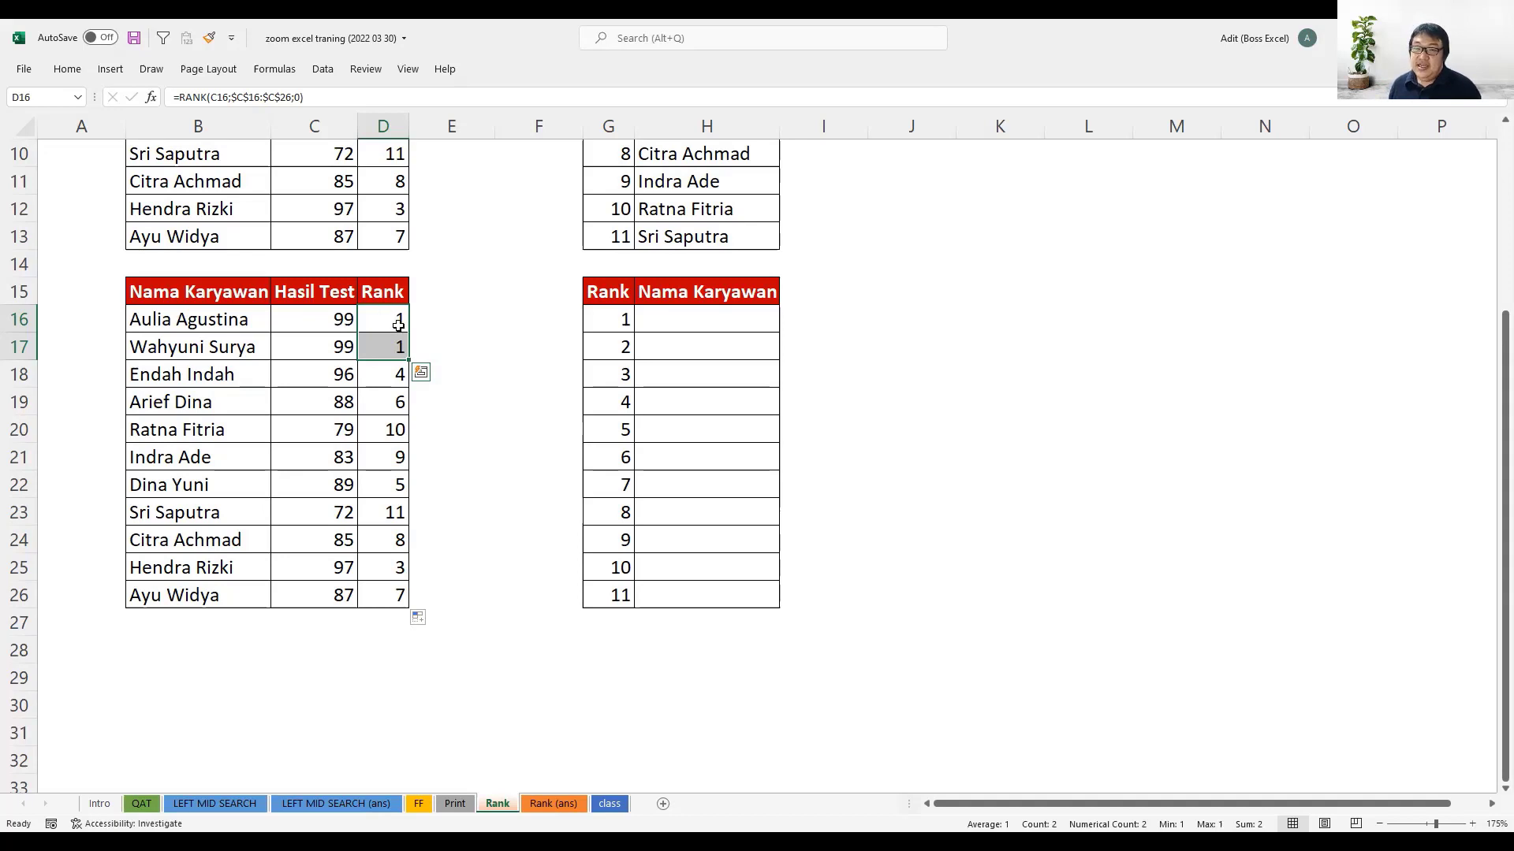
{"action": "left_click", "coordinate": [384, 314]}
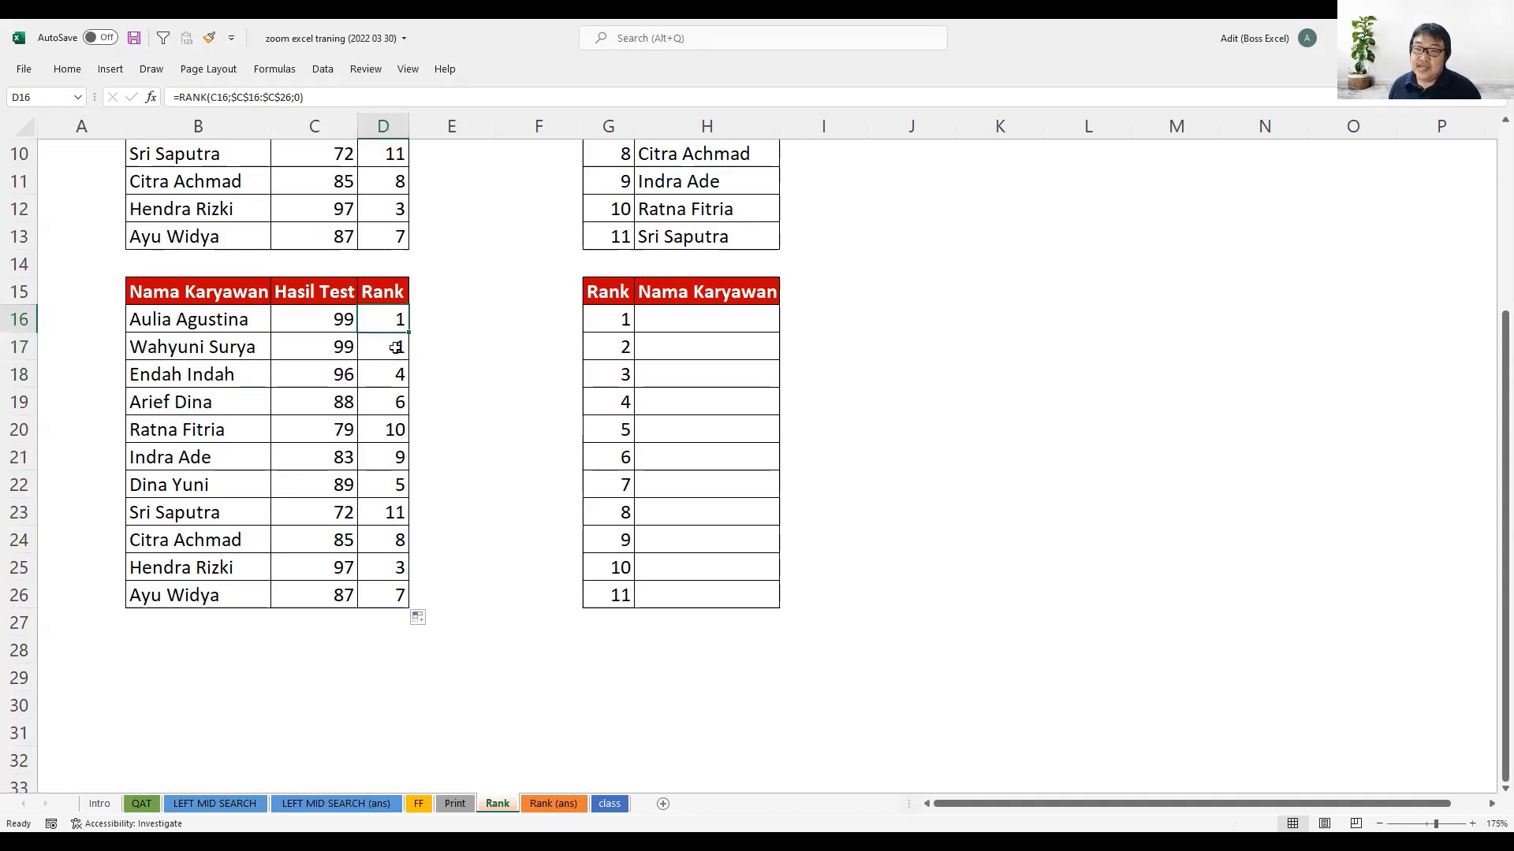
{"action": "left_click", "coordinate": [198, 322]}
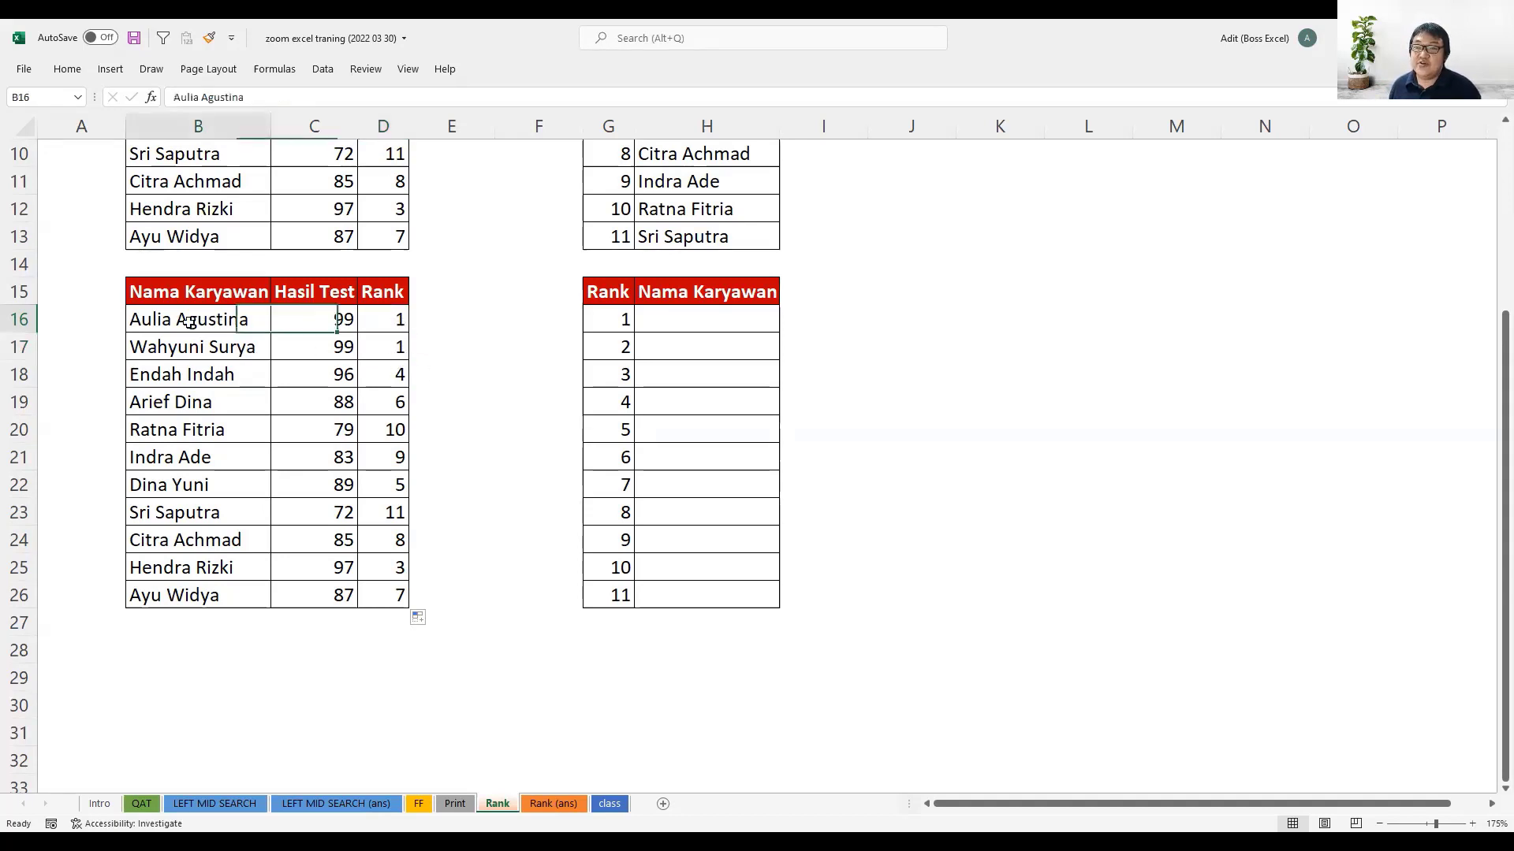
{"action": "left_click", "coordinate": [193, 355]}
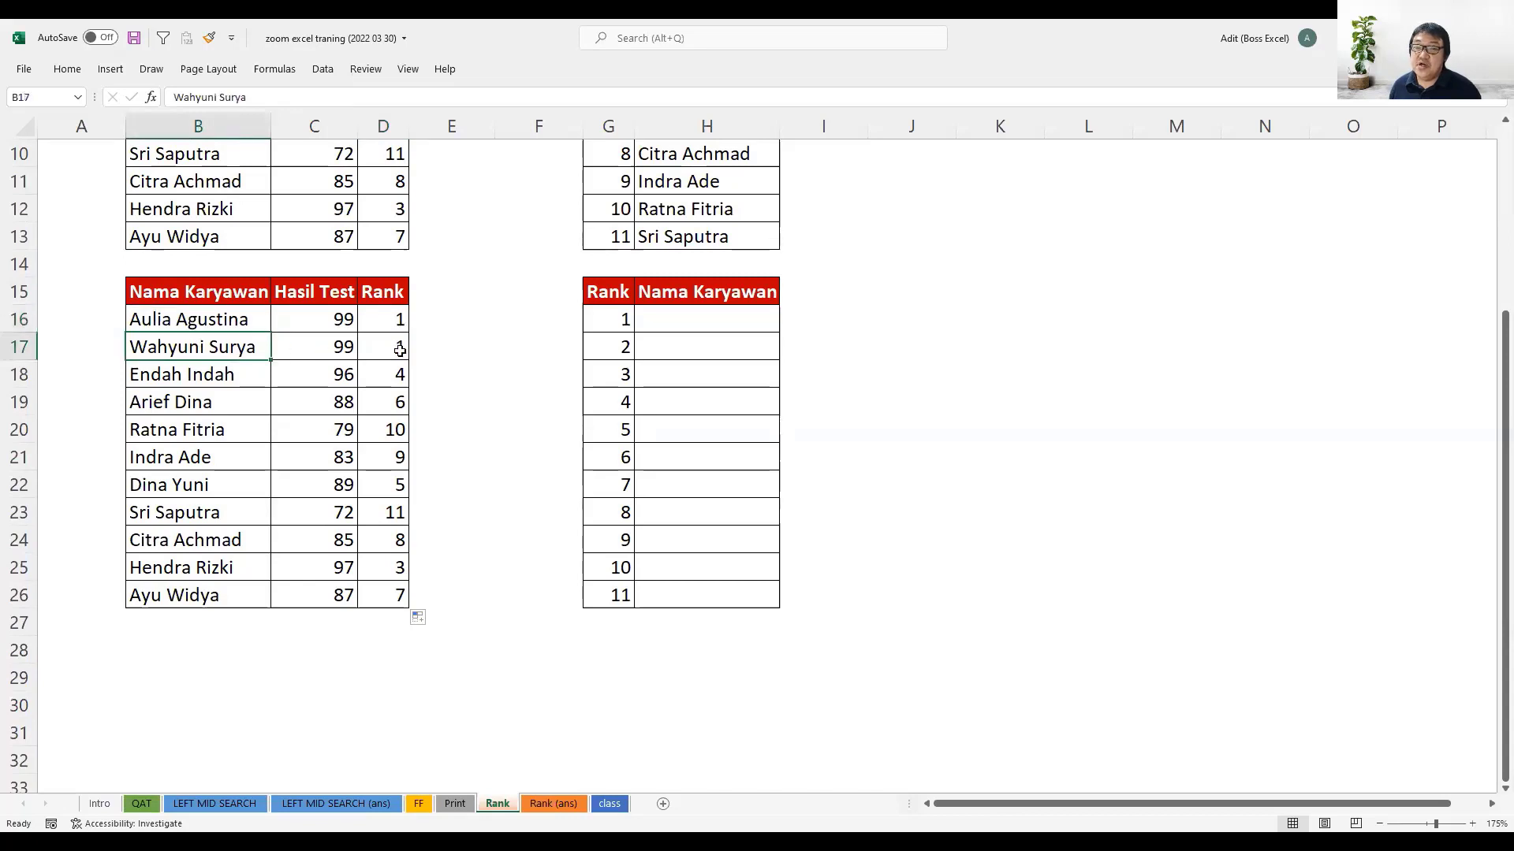
{"action": "mouse_move", "coordinate": [400, 317]}
{"action": "left_mouse_down"}
{"action": "mouse_move", "coordinate": [397, 341]}
{"action": "mouse_move", "coordinate": [398, 316]}
{"action": "left_mouse_up"}
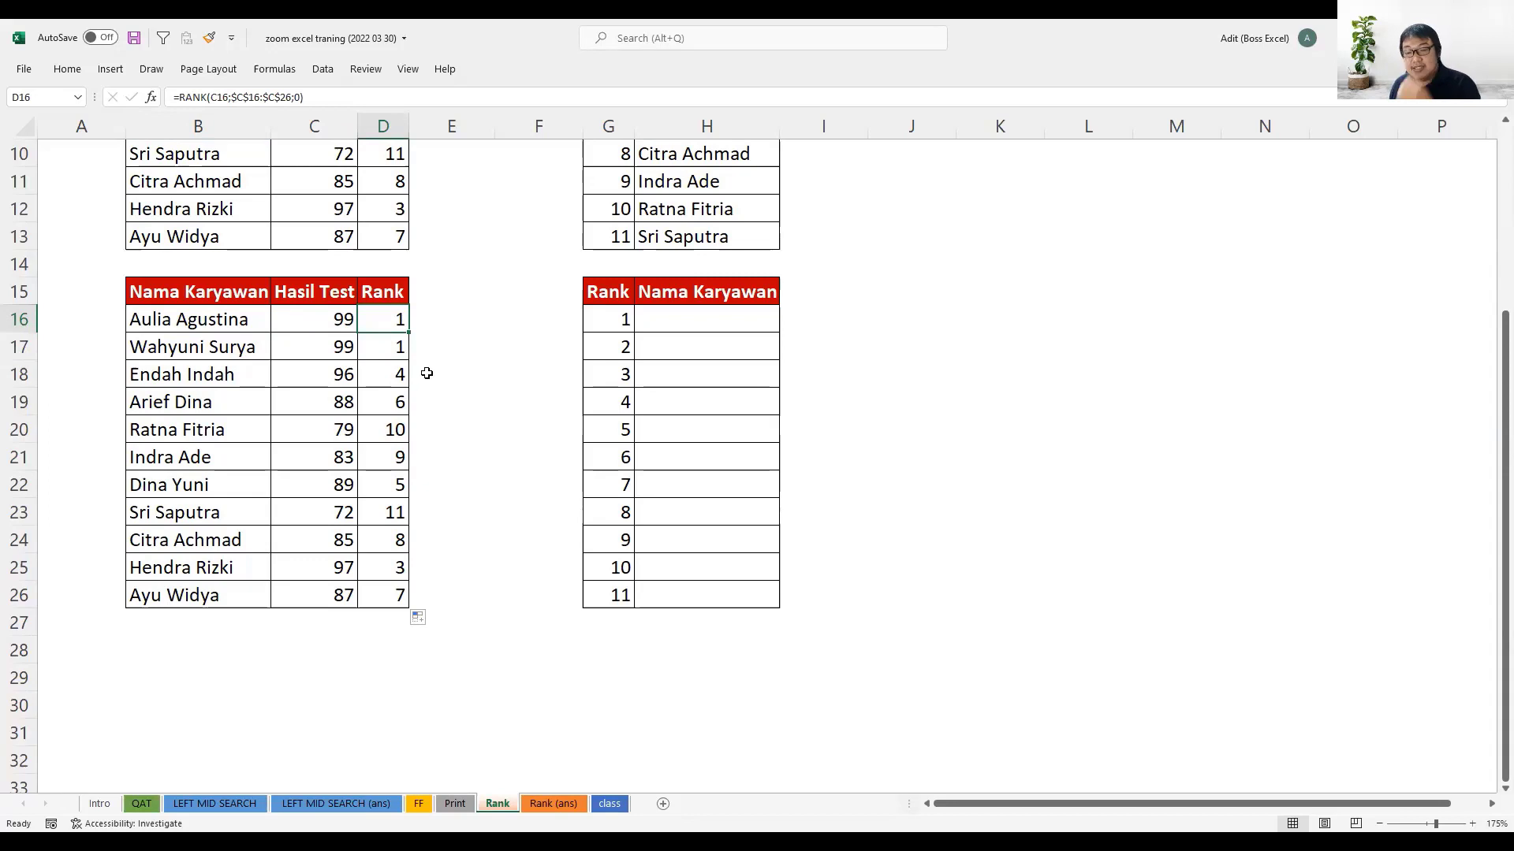
- Start a COUNTIF formula in E16 with the expanding range $C$16:C16, making only the first reference absolute
{"action": "left_click", "coordinate": [427, 323]}
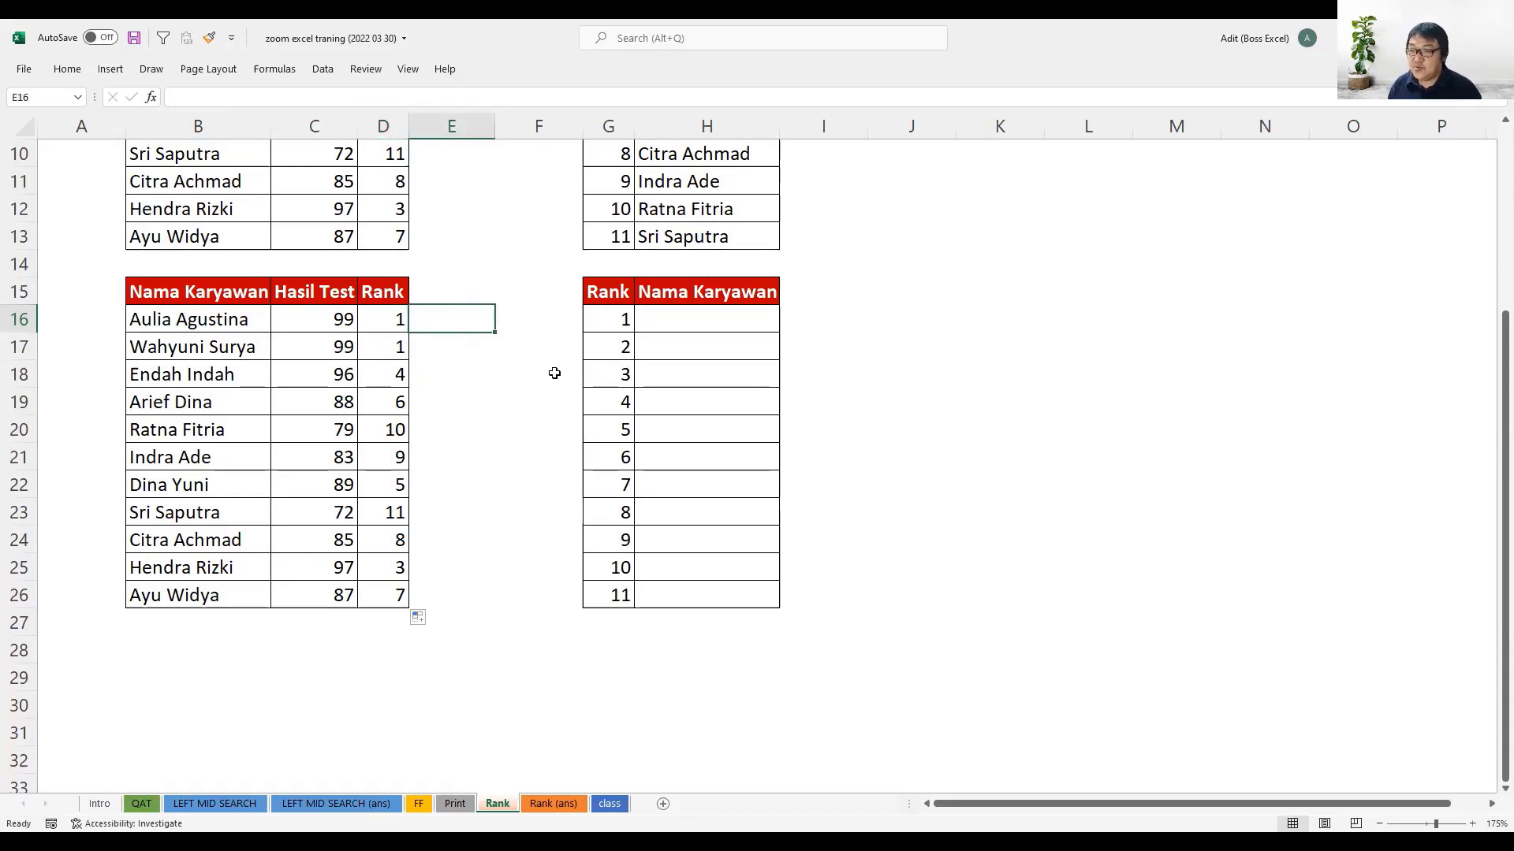
{"action": "type", "text": "="}
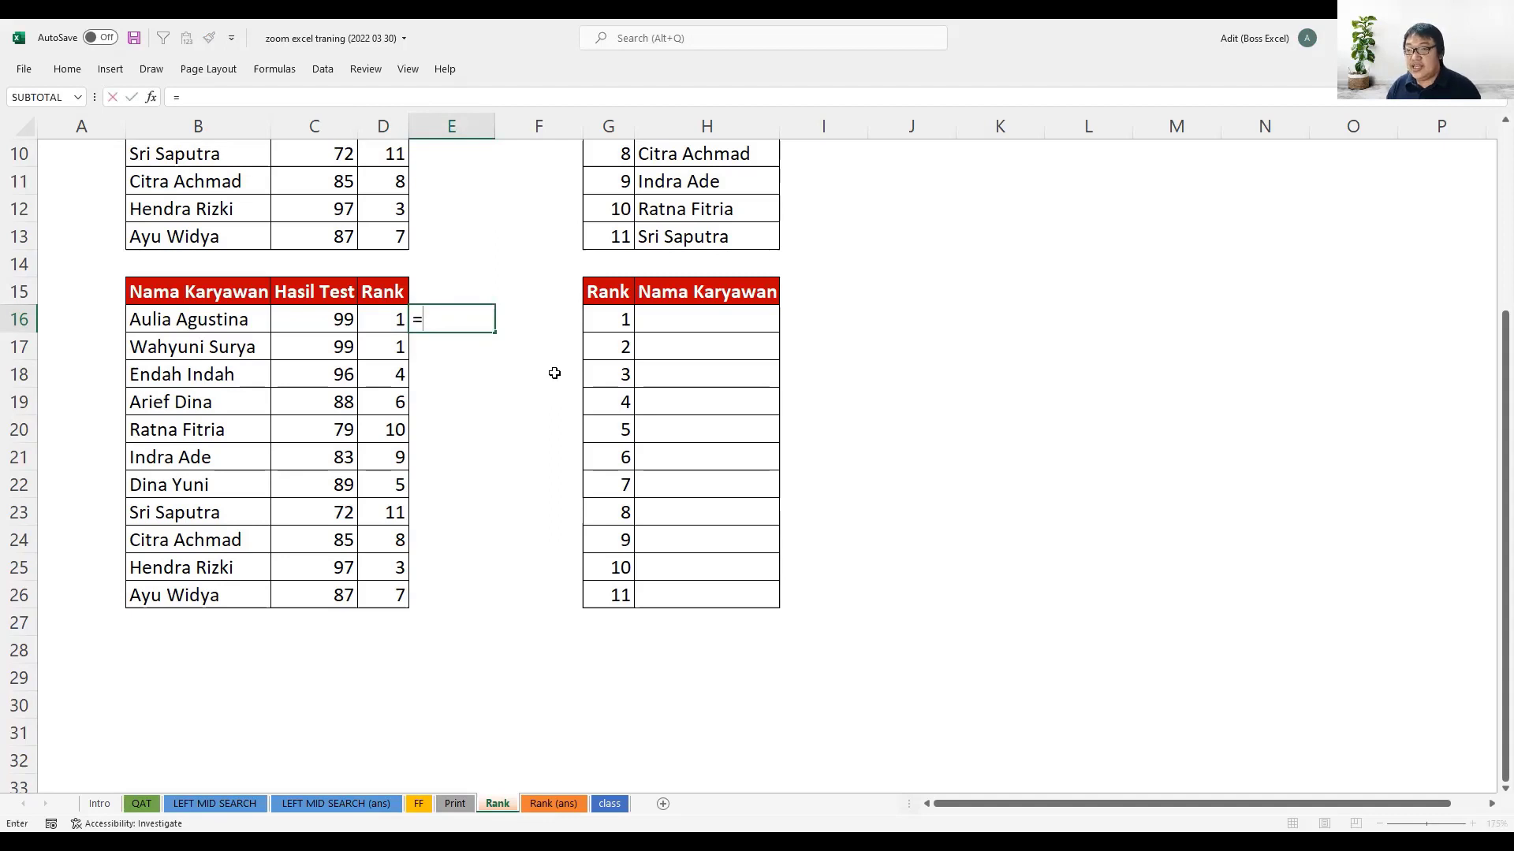
{"action": "type", "text": "countif"}
{"action": "key", "text": "Tab"}
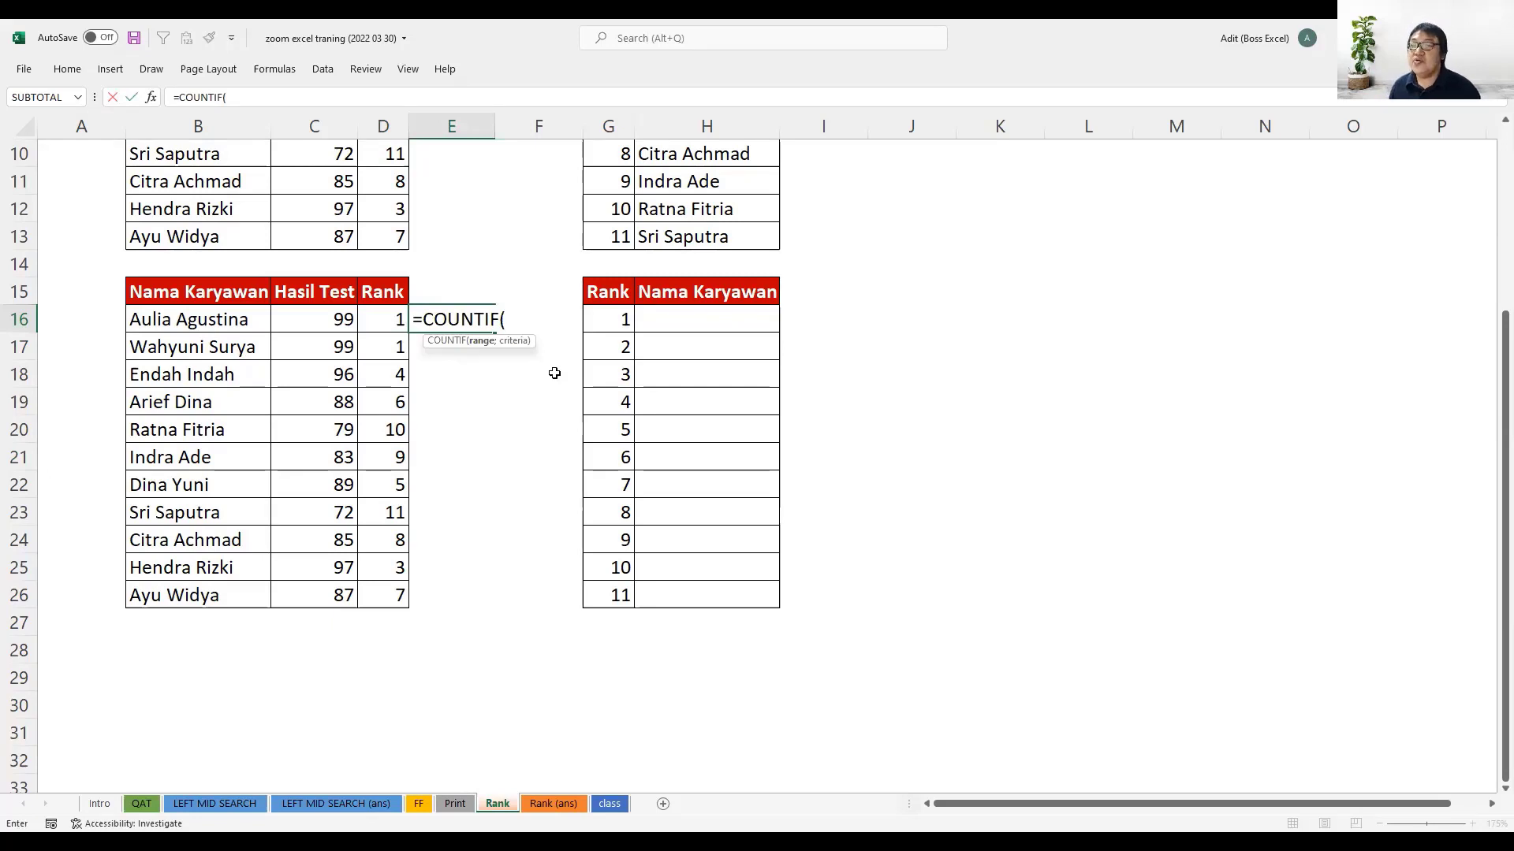
{"action": "left_click", "coordinate": [336, 321]}
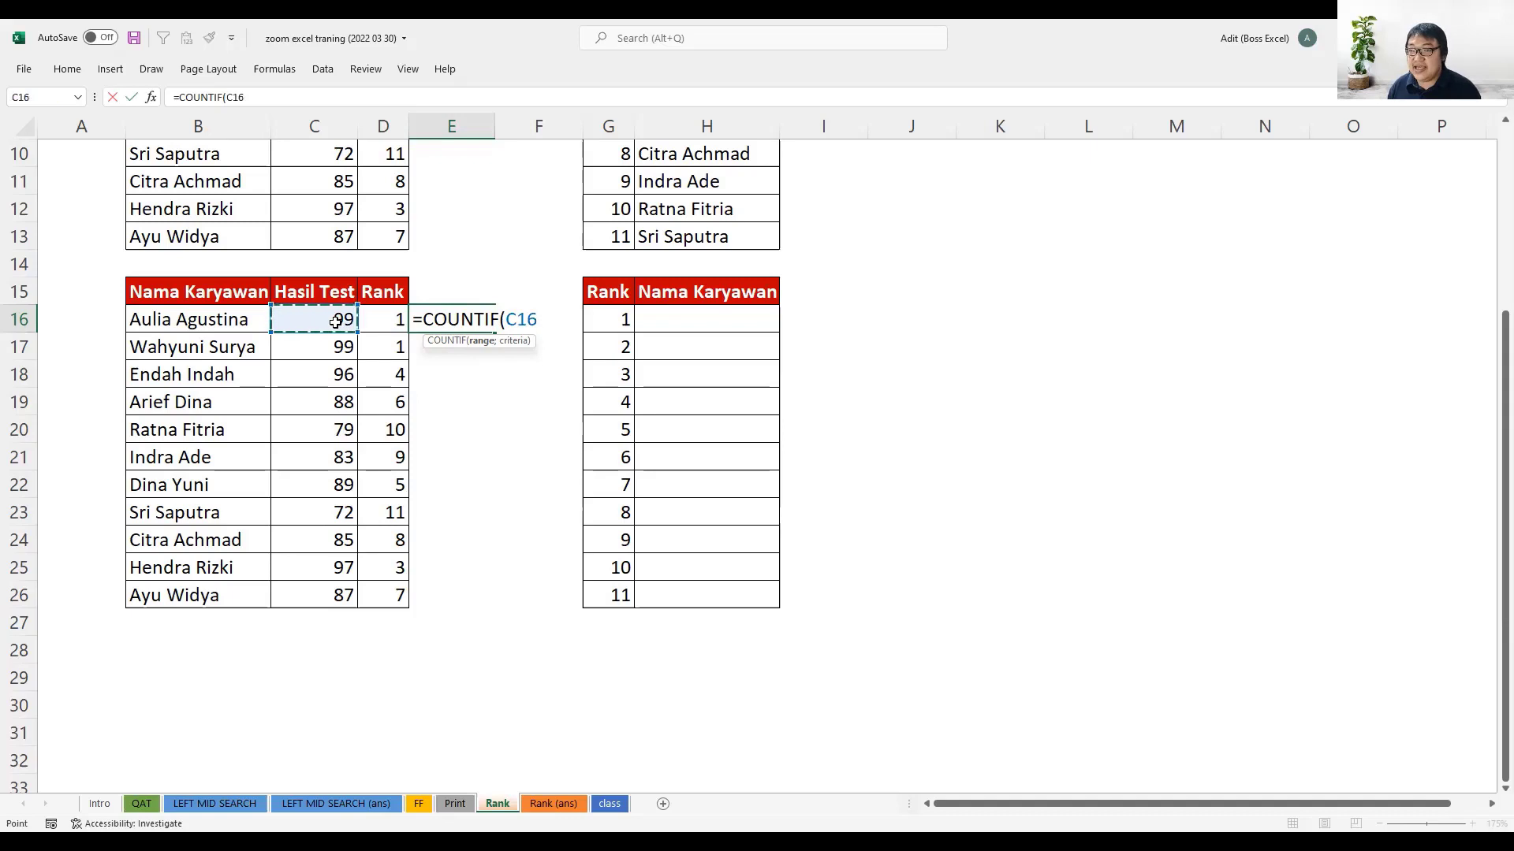
{"action": "key", "text": "F8"}
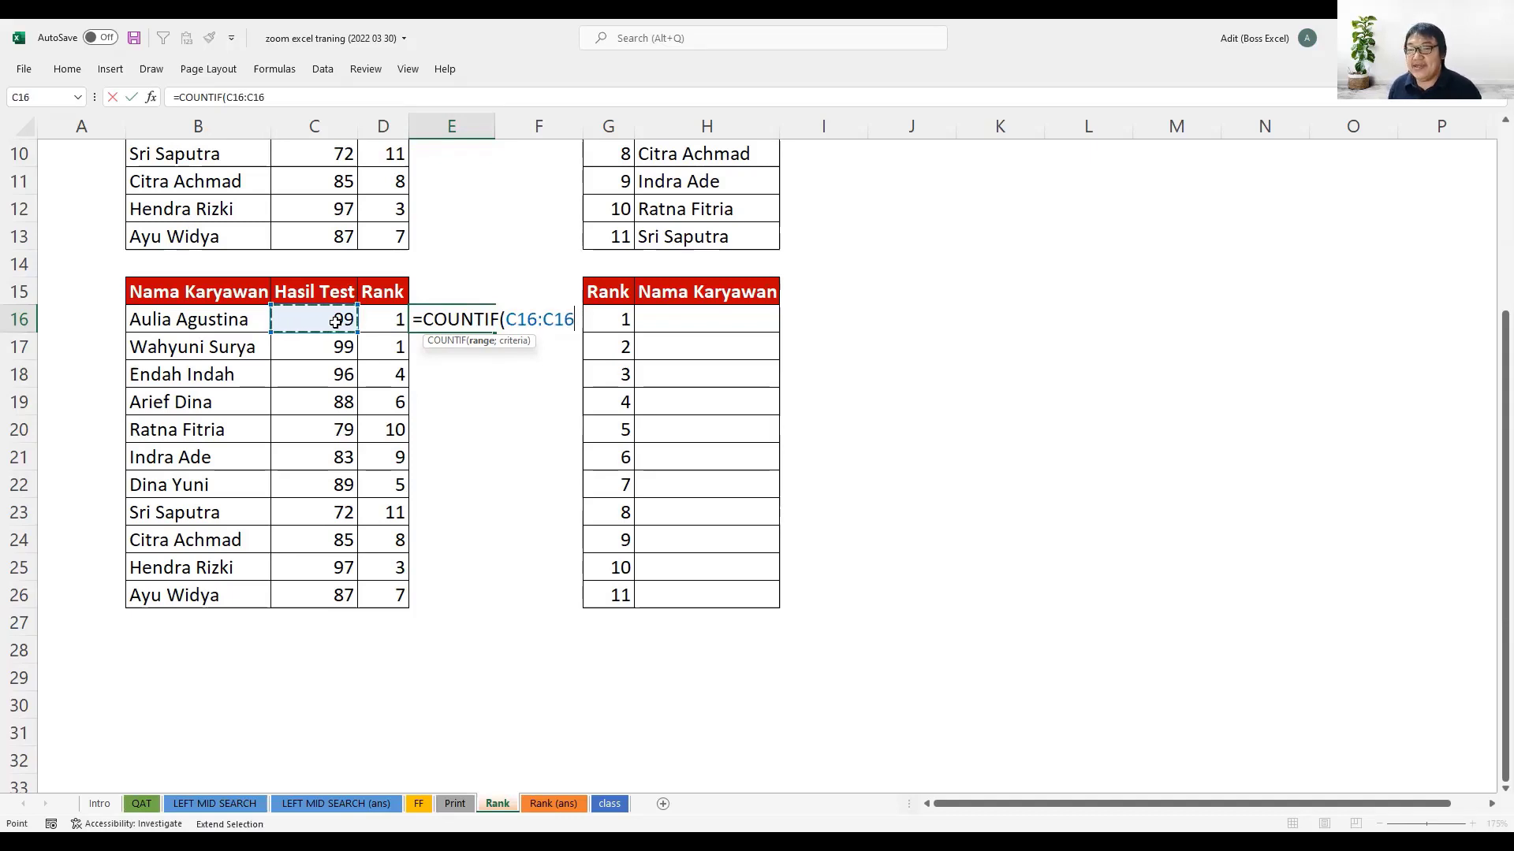
{"action": "left_click", "coordinate": [521, 320]}
{"action": "left_click", "coordinate": [518, 324]}
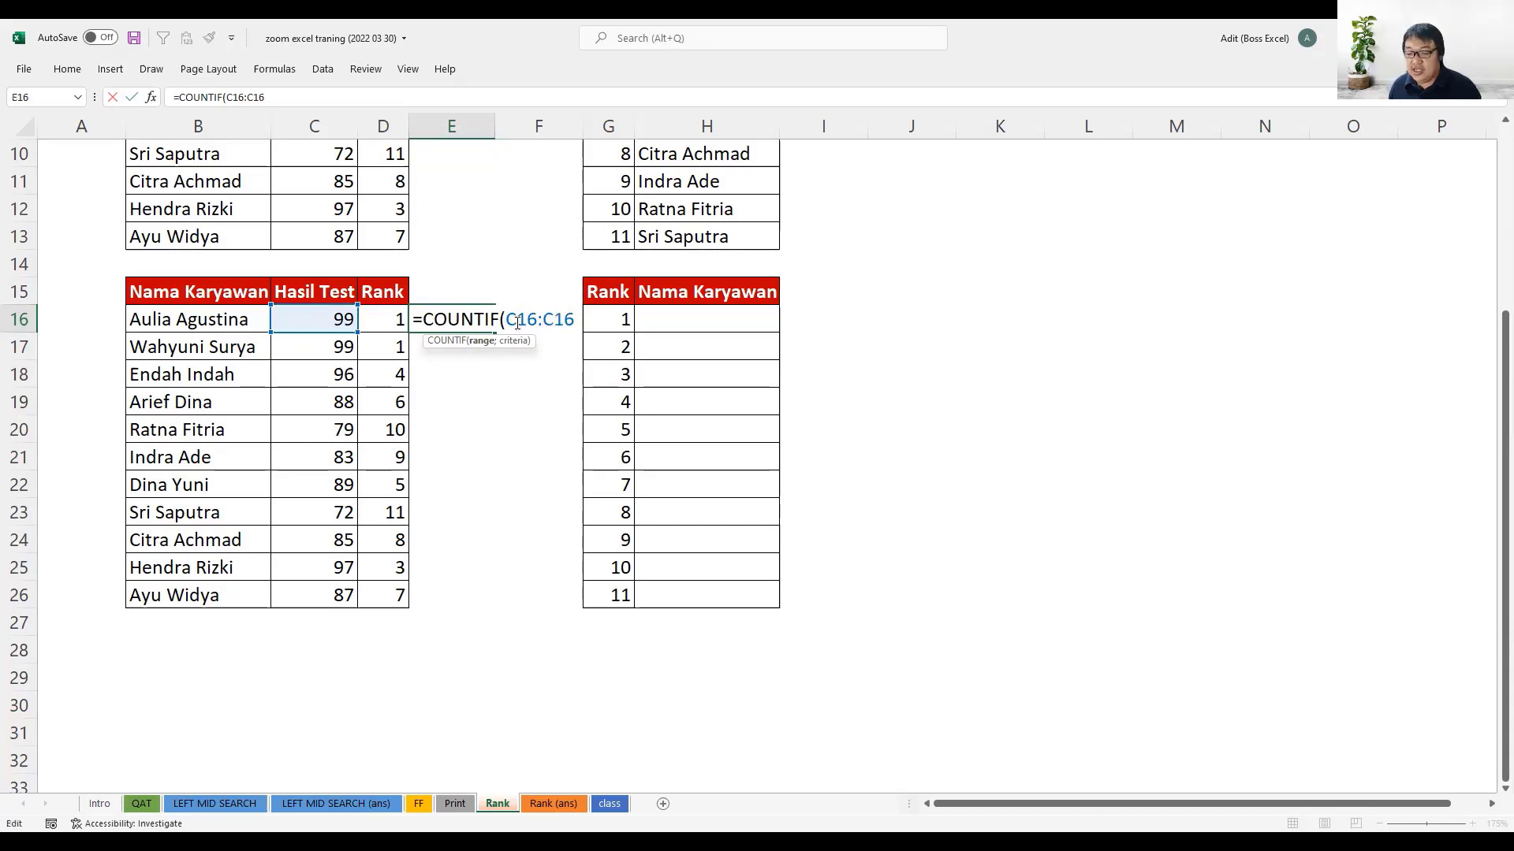
{"action": "key", "text": "F4"}
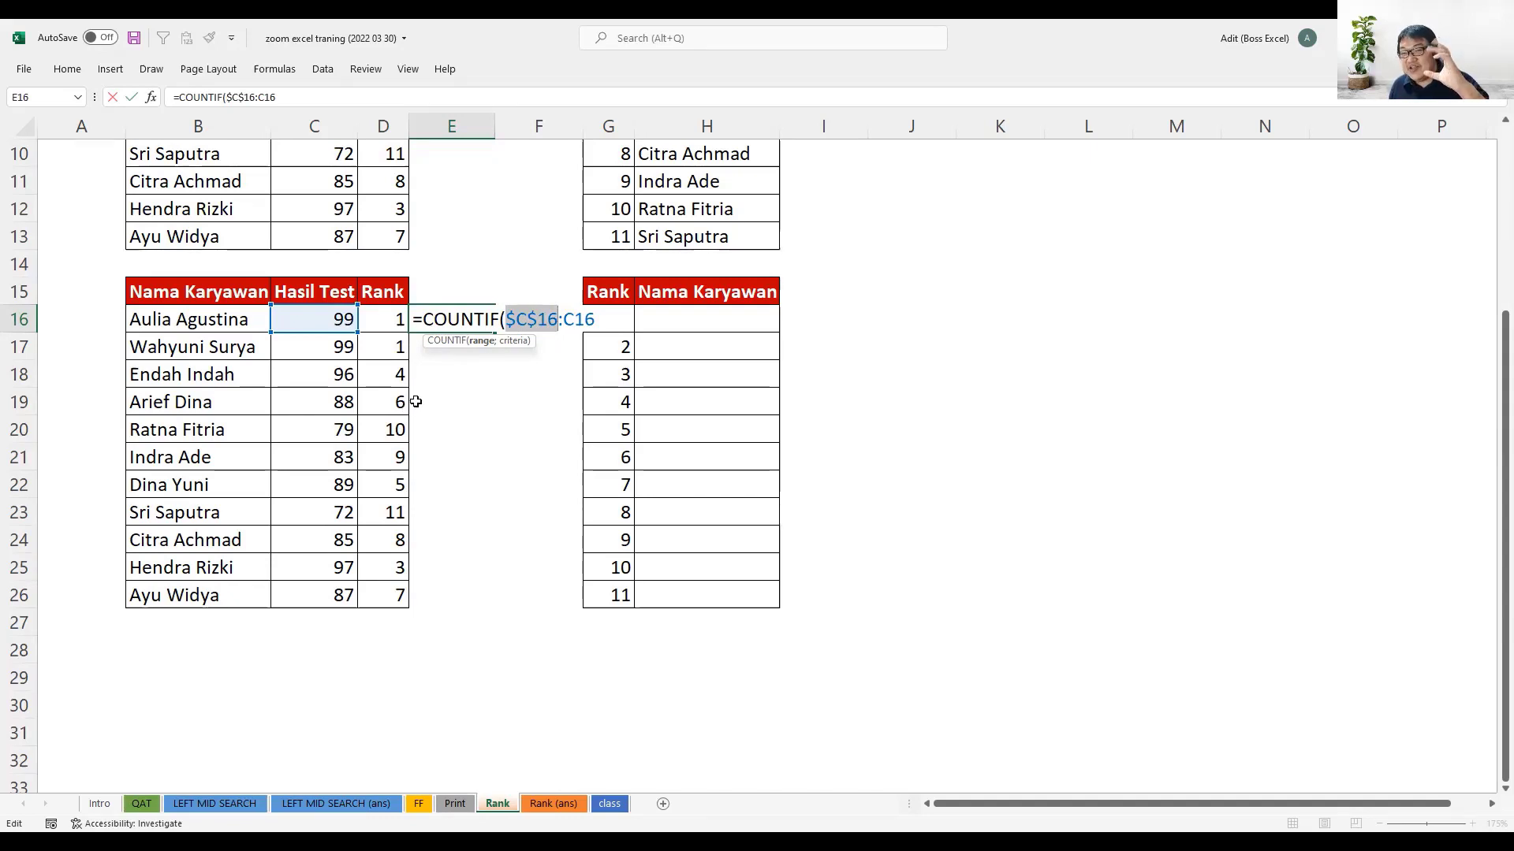
{"action": "left_click", "coordinate": [594, 320]}
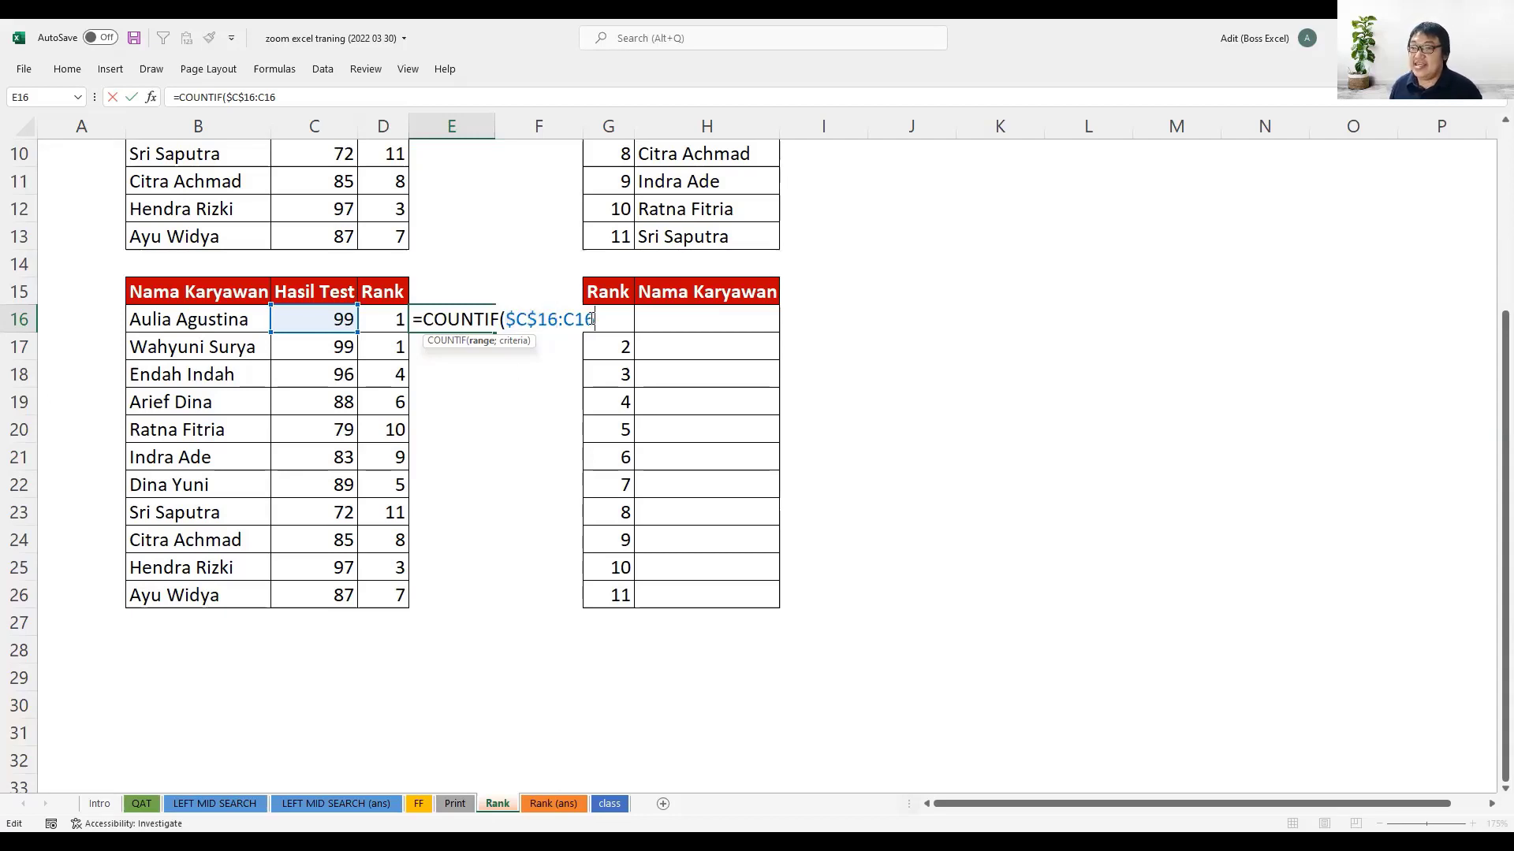
- Complete E16 as =COUNTIF($C$16:C16;C16) with C16 as the criterion, and review the finished formula
{"action": "type", "text": ";"}
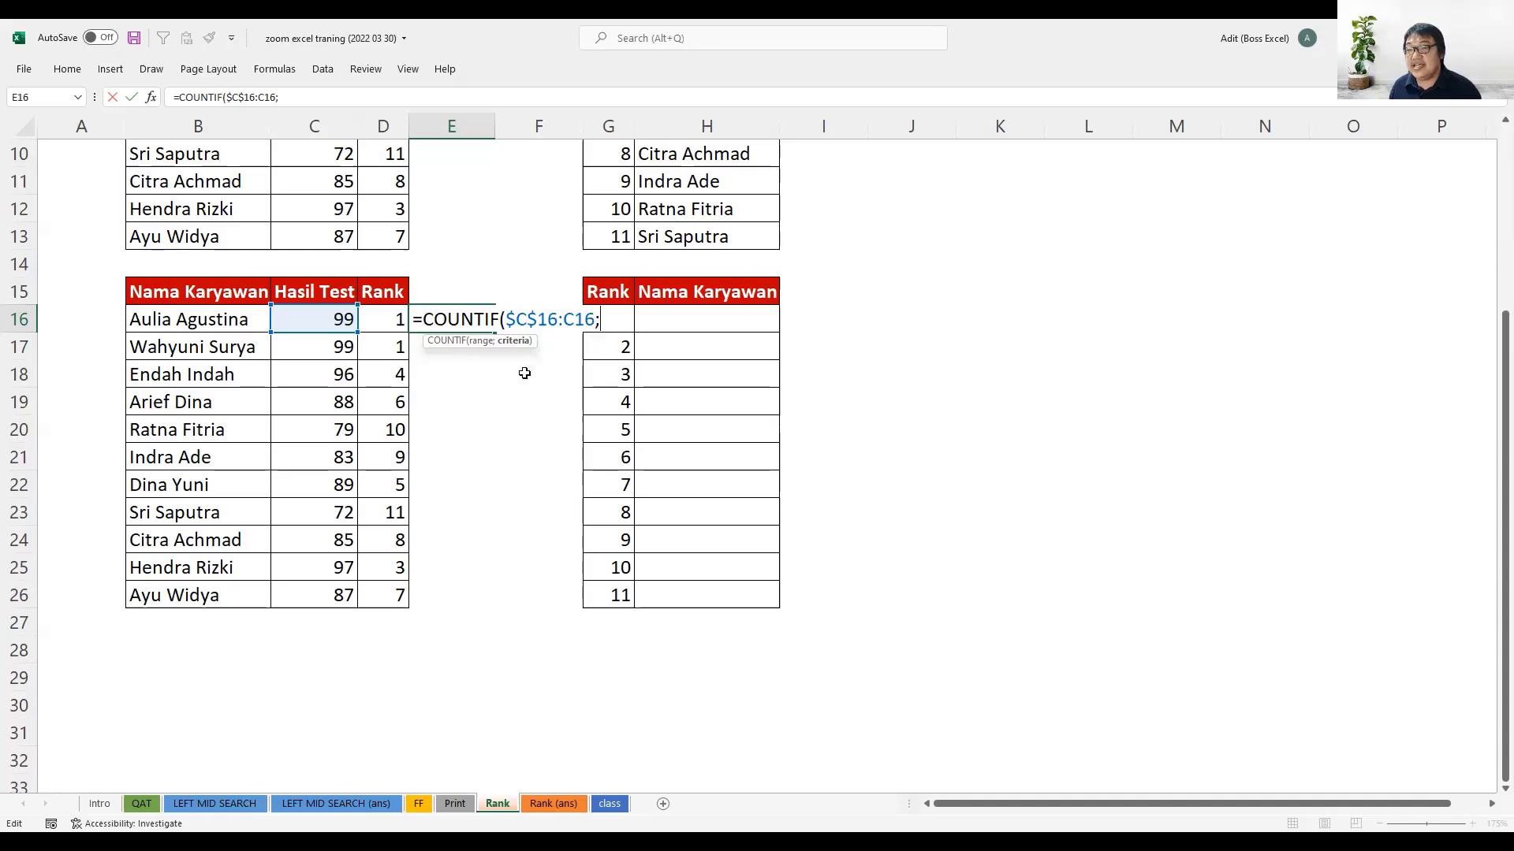
{"action": "left_click", "coordinate": [327, 321]}
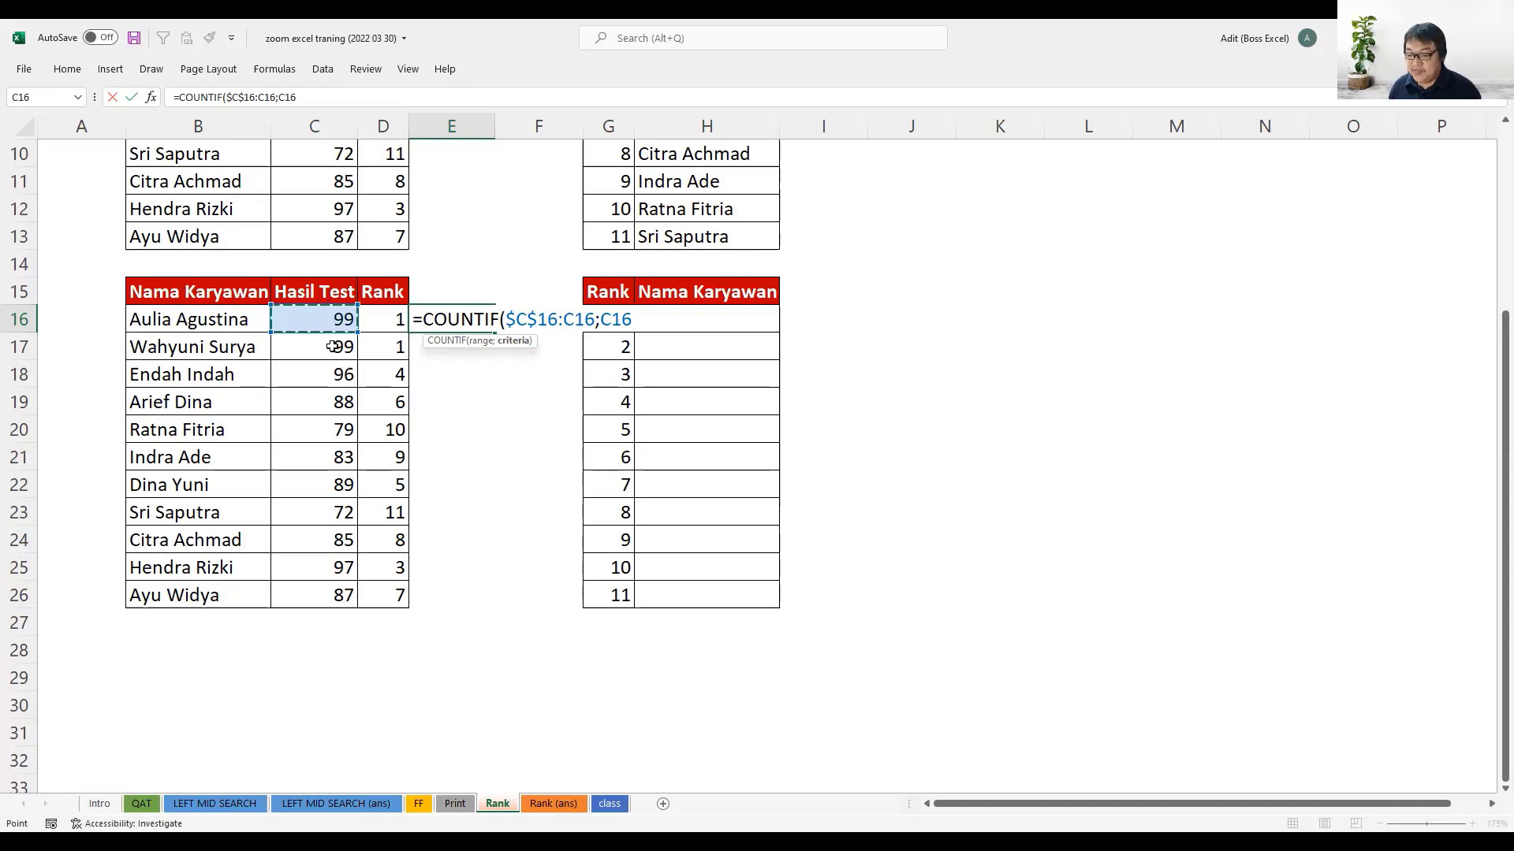
{"action": "key", "text": "Return"}
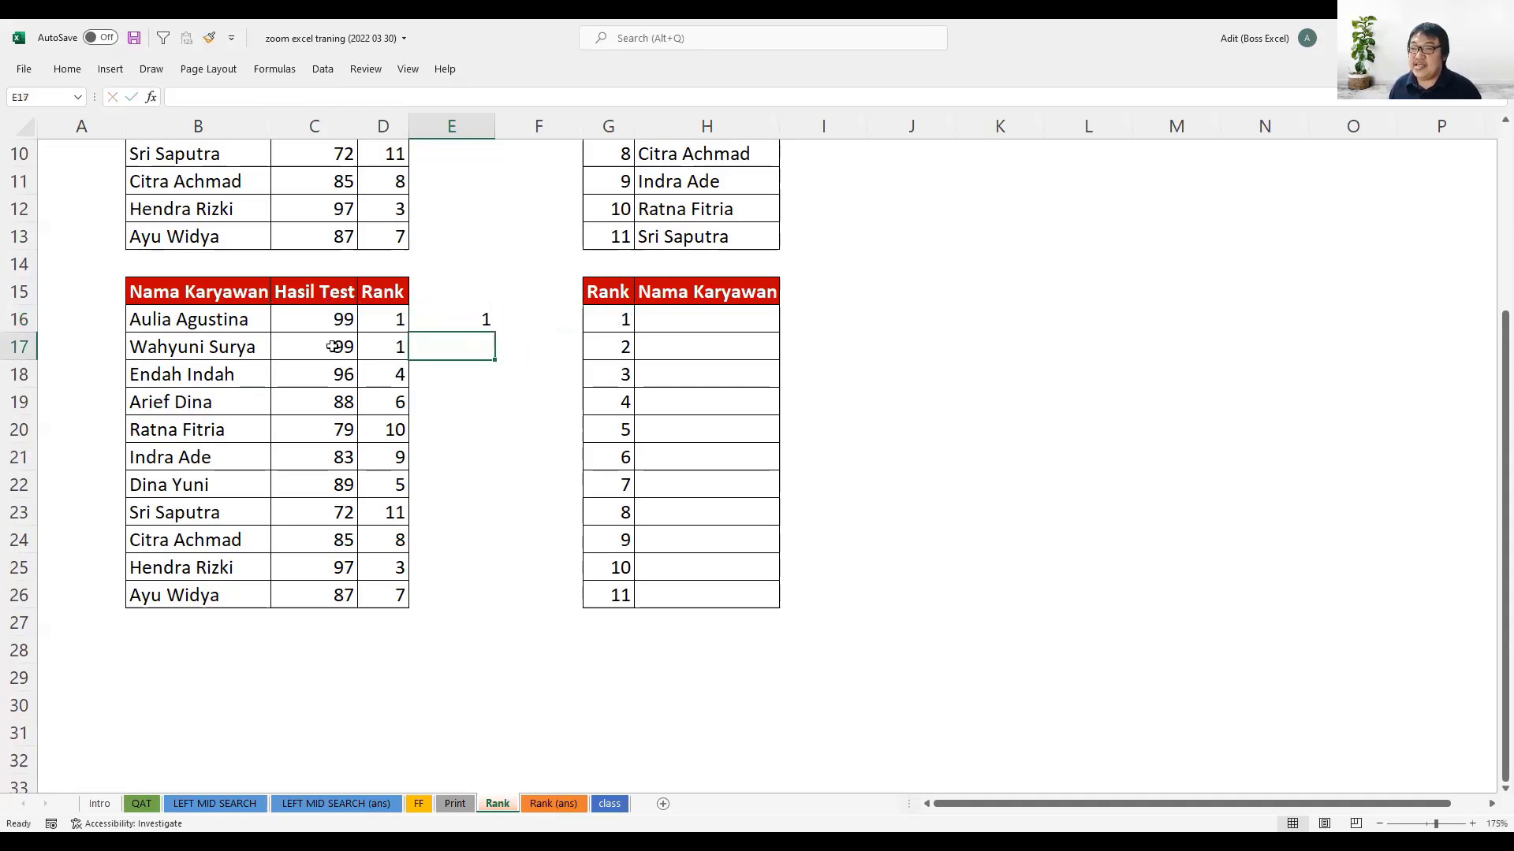
{"action": "left_click", "coordinate": [455, 322]}
{"action": "double_click", "coordinate": [454, 328]}
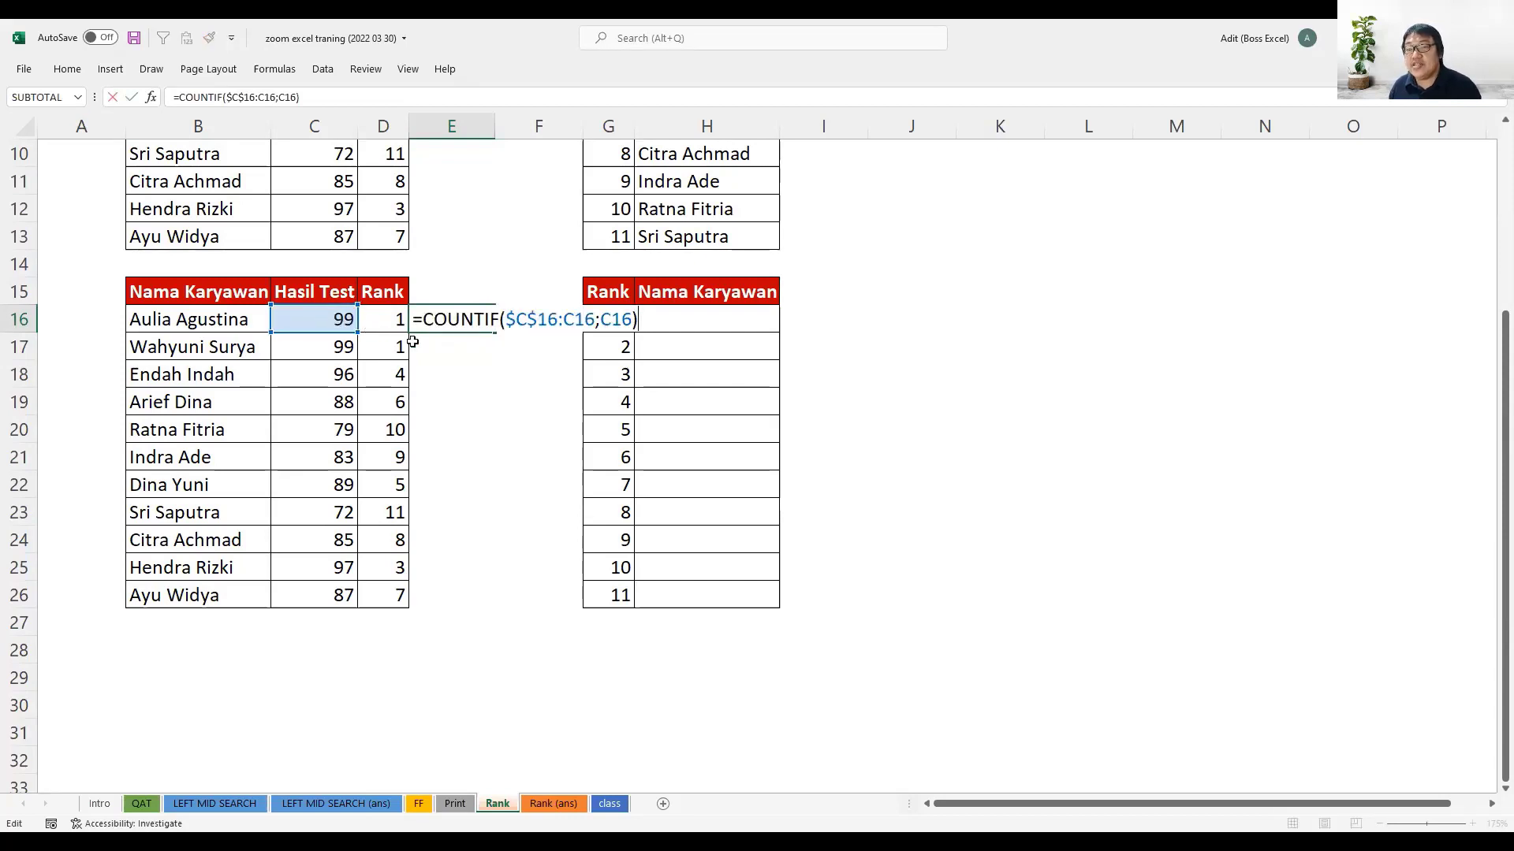
{"action": "key", "text": "ctrl+Return"}
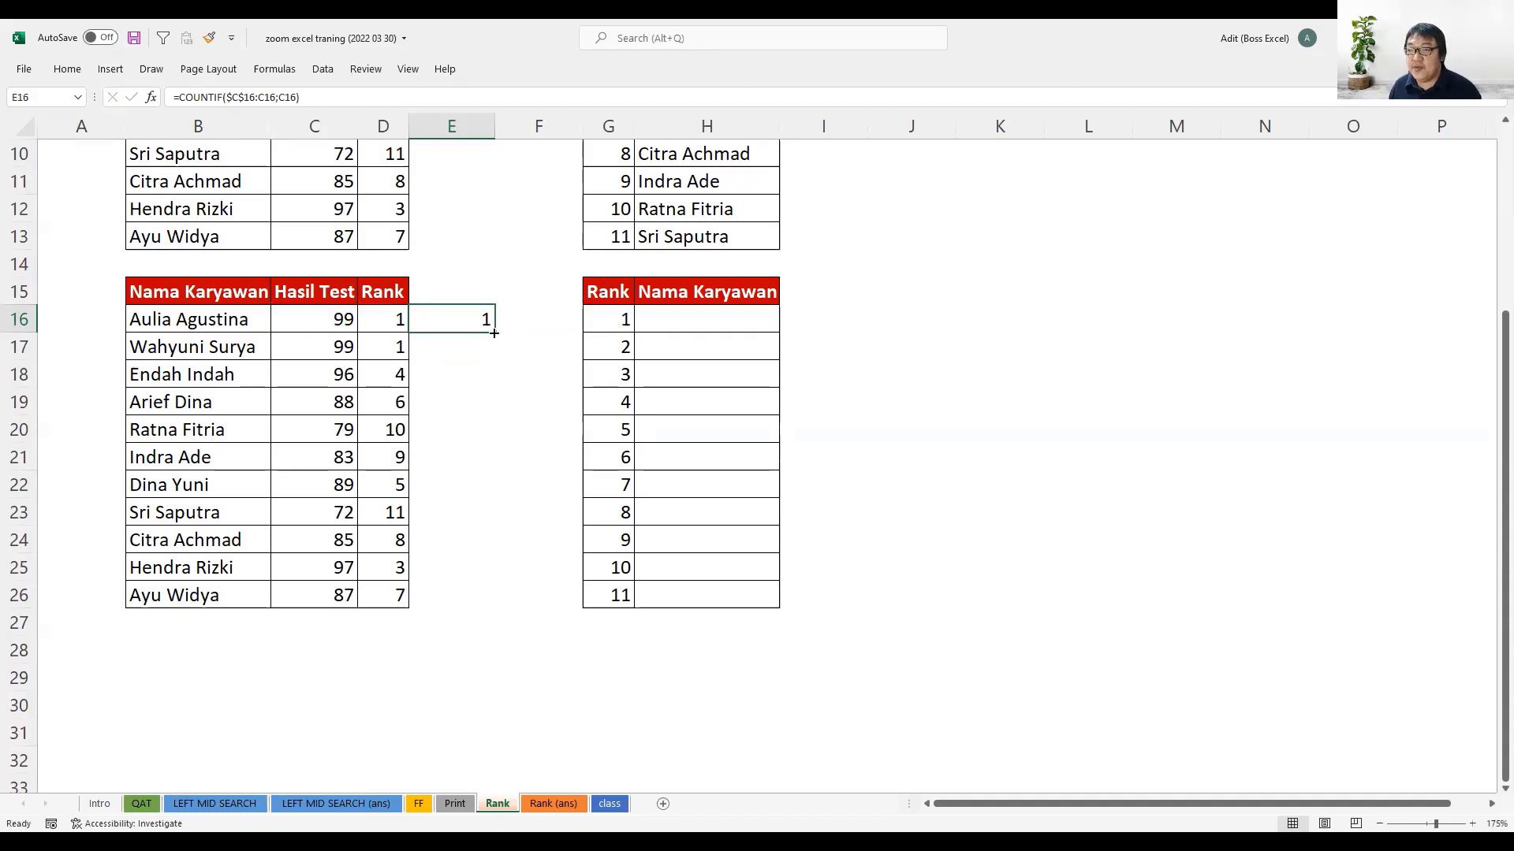
- Fill the COUNTIF formula from E16 into E17 and inspect how its range and criterion extend
{"action": "left_click_drag", "start_coordinate": [495, 332], "coordinate": [497, 359]}
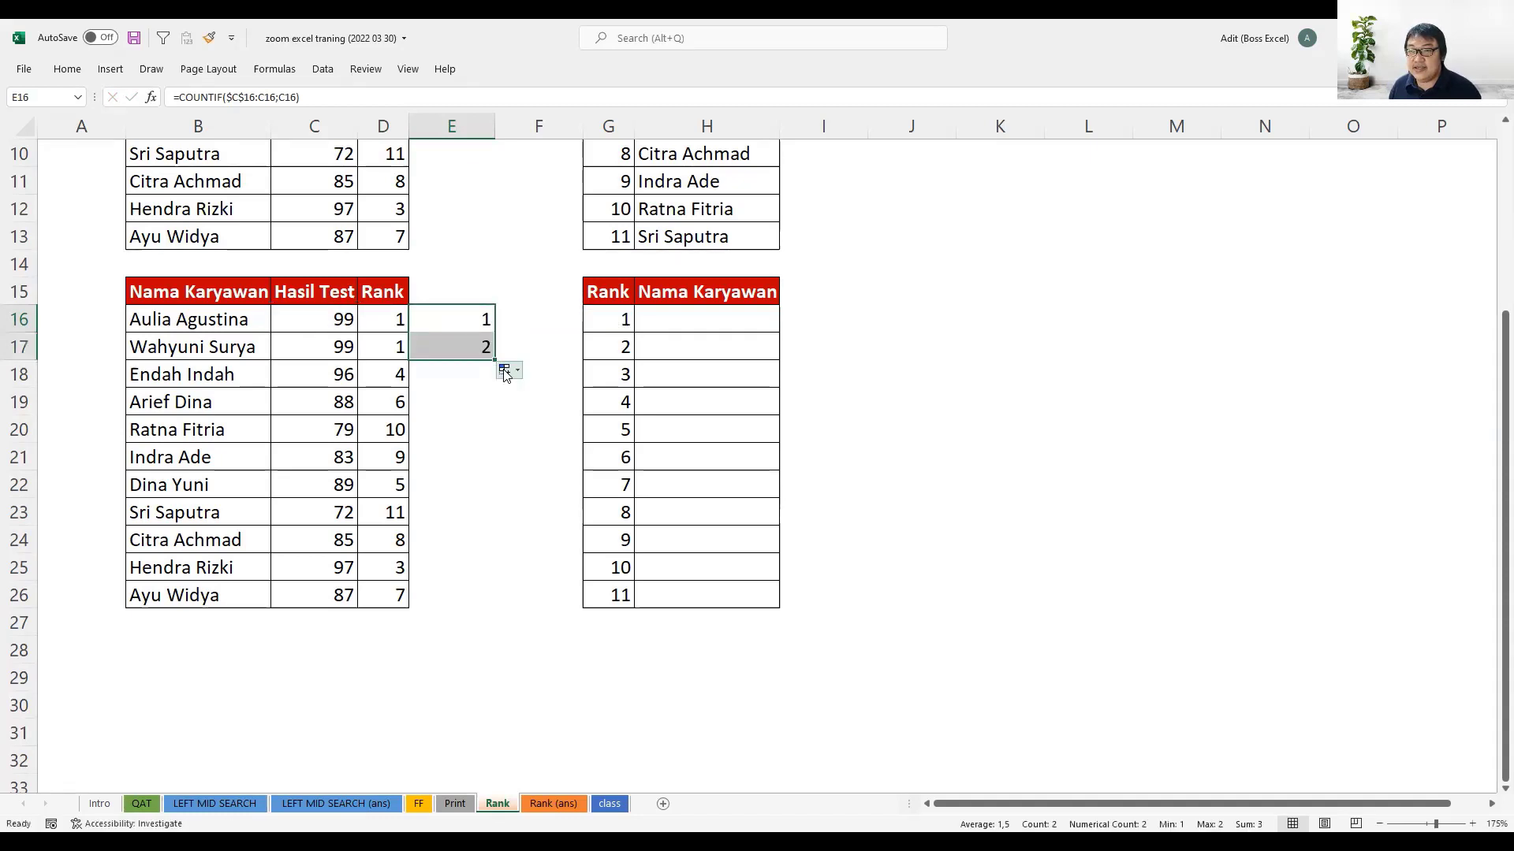
{"action": "left_click", "coordinate": [485, 348]}
{"action": "key", "text": "F2"}
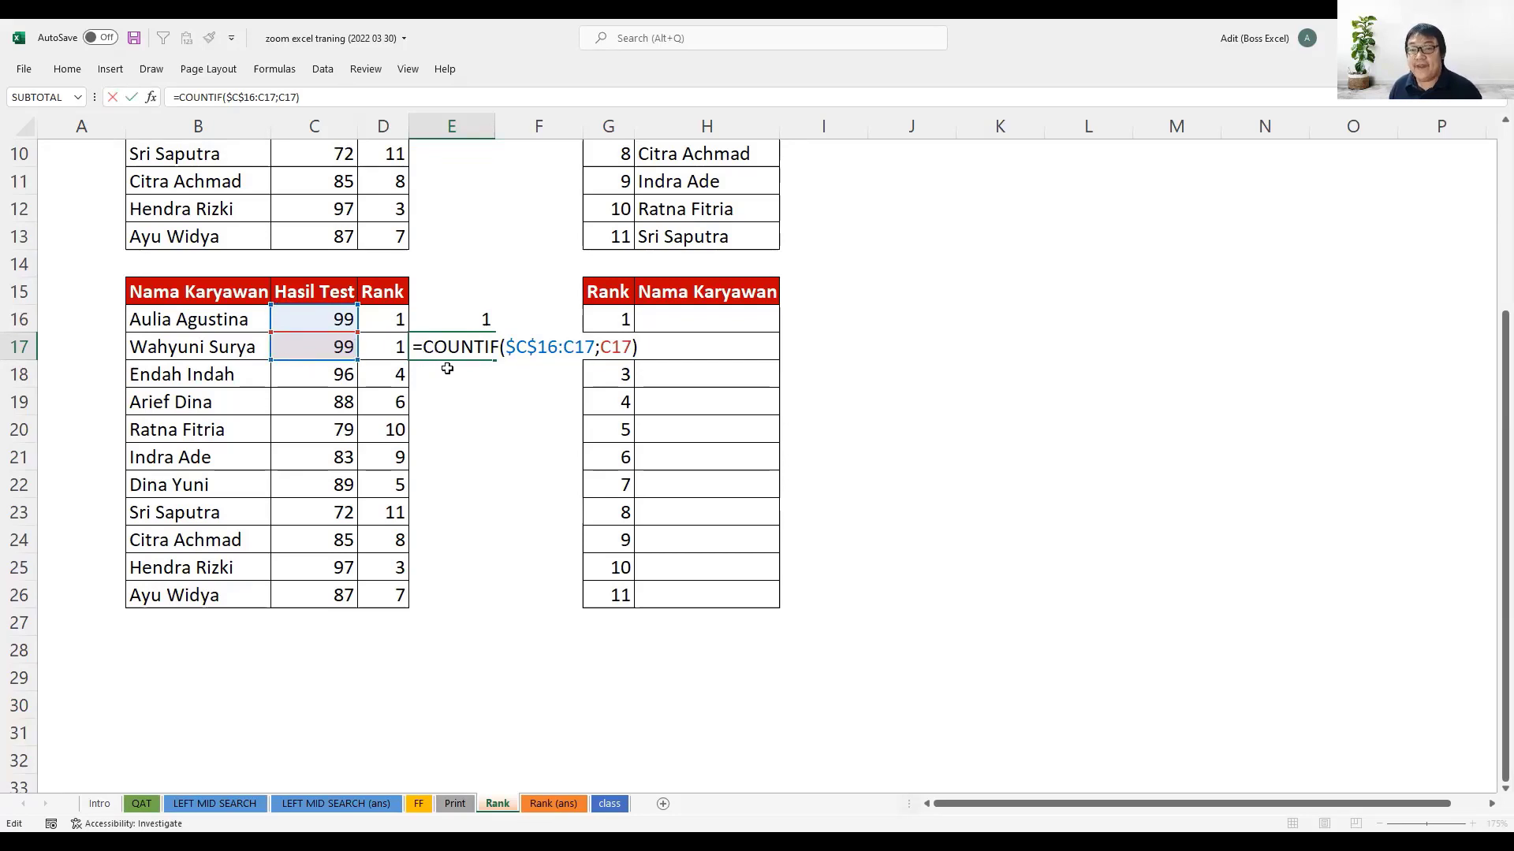
{"action": "key", "text": "Return"}
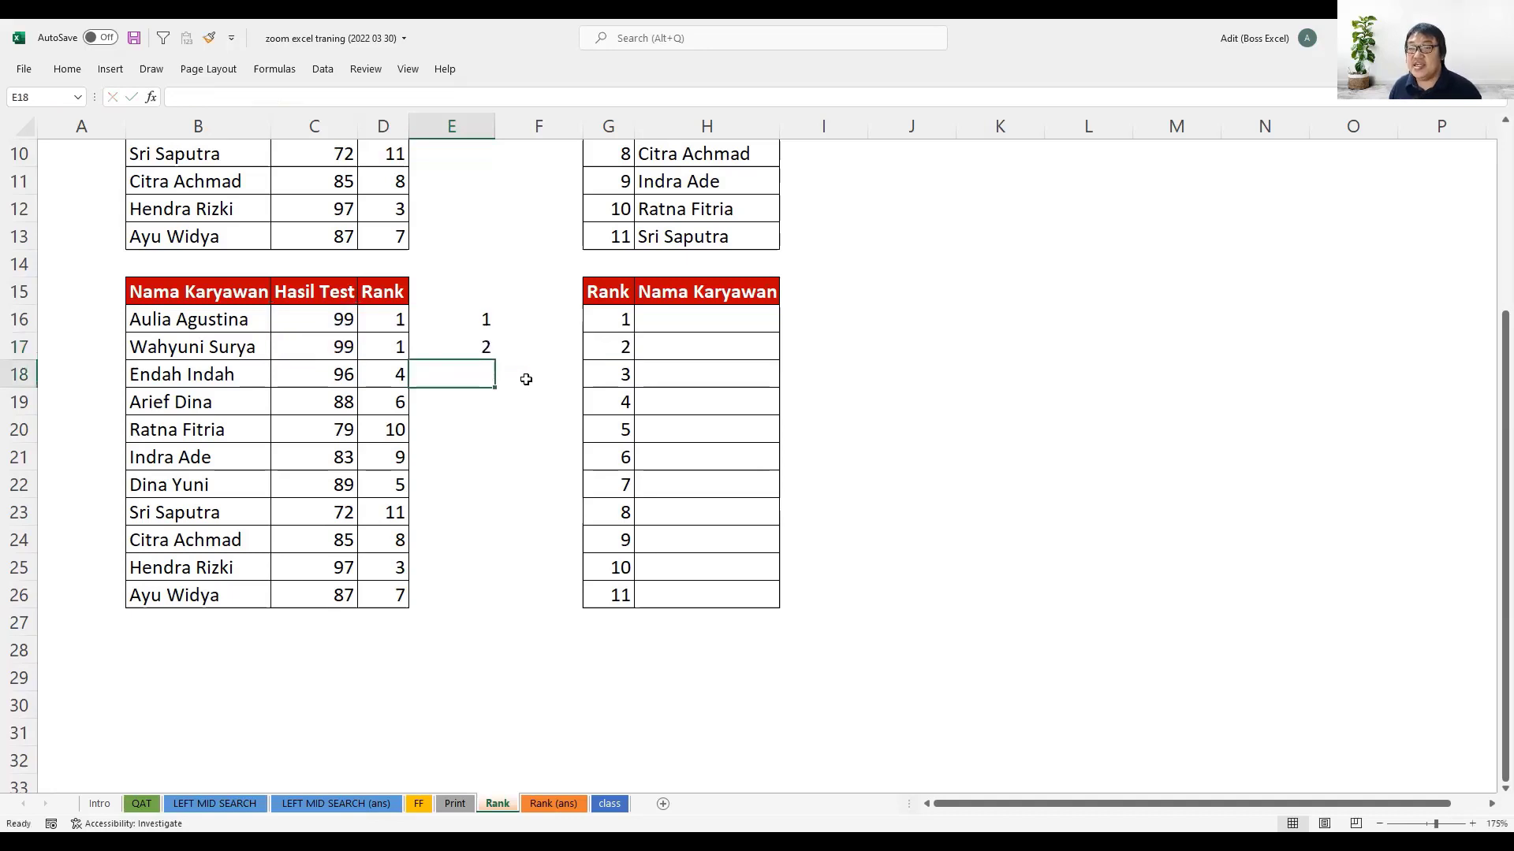
- Fill the COUNTIF formula from E17 down to E26 and compare the counts of the tied scores in E16 and E17
{"action": "left_click", "coordinate": [476, 352]}
{"action": "left_click_drag", "start_coordinate": [494, 361], "coordinate": [478, 597]}
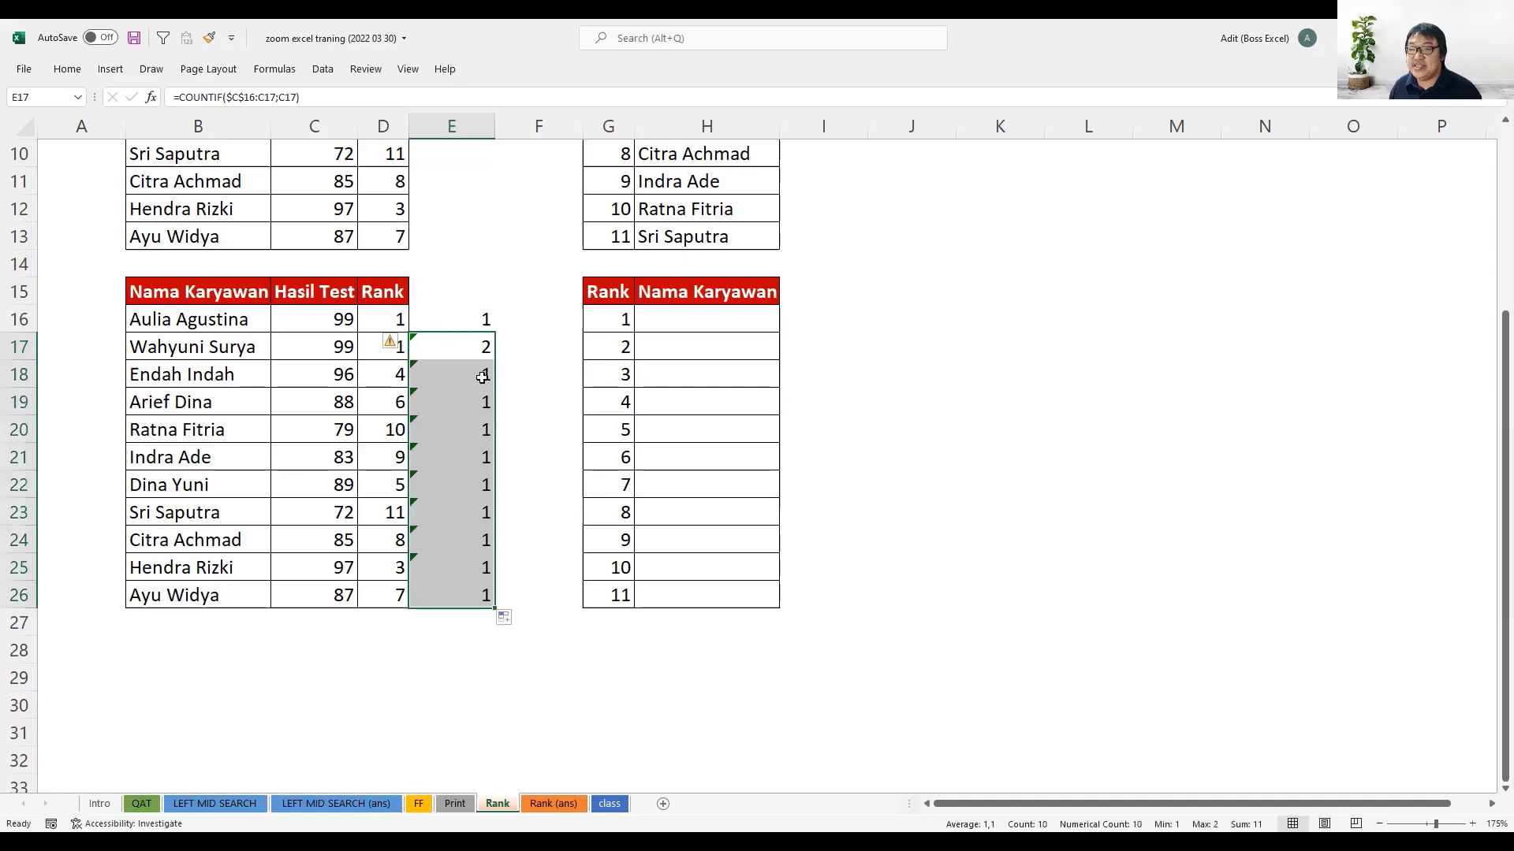
{"action": "left_click_drag", "start_coordinate": [469, 374], "coordinate": [479, 595]}
{"action": "left_click", "coordinate": [483, 324]}
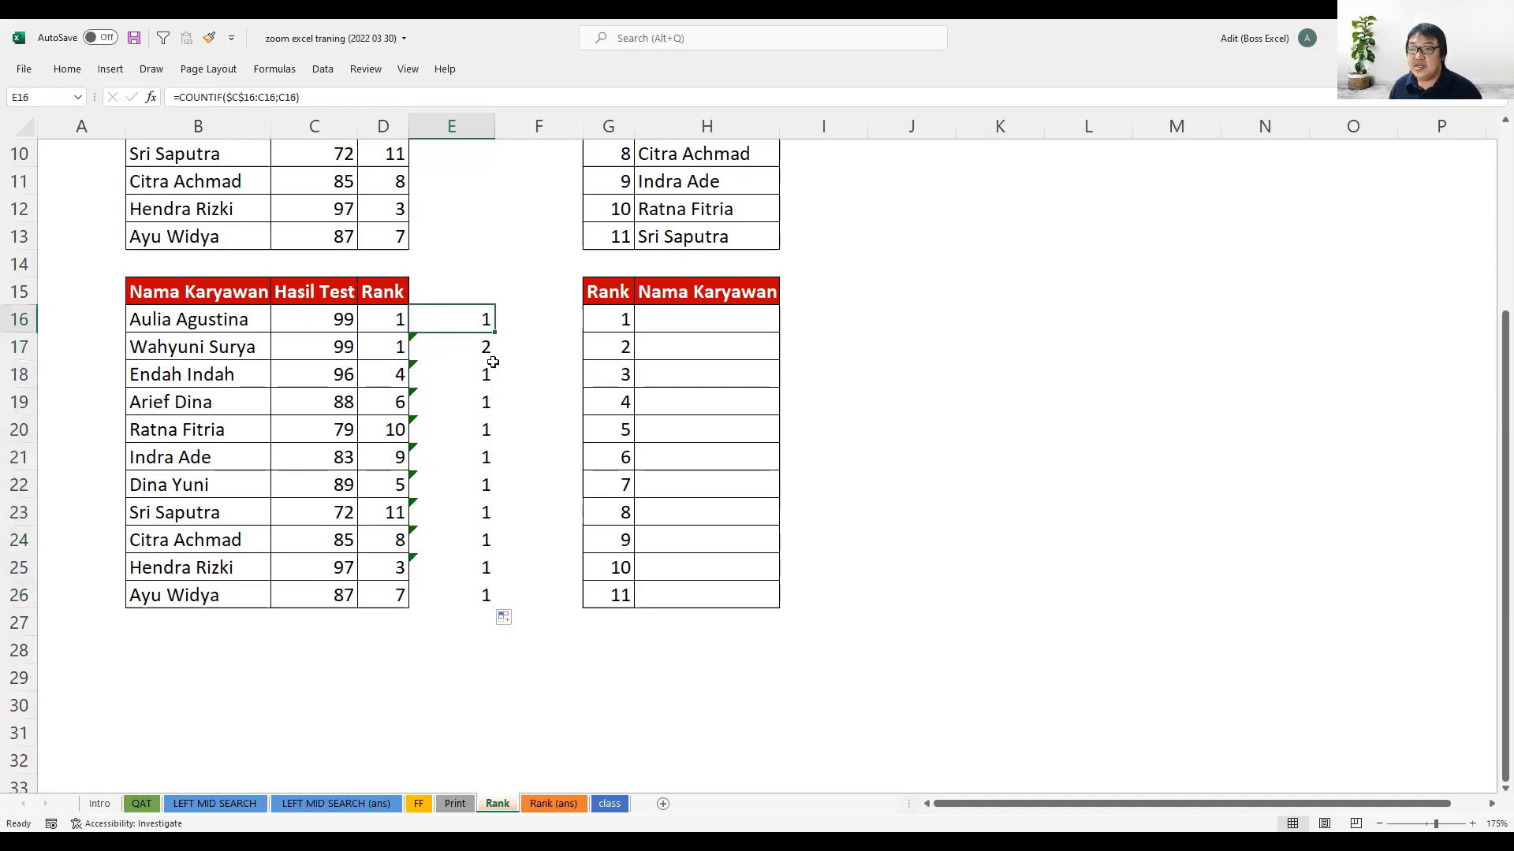
{"action": "left_click", "coordinate": [487, 346]}
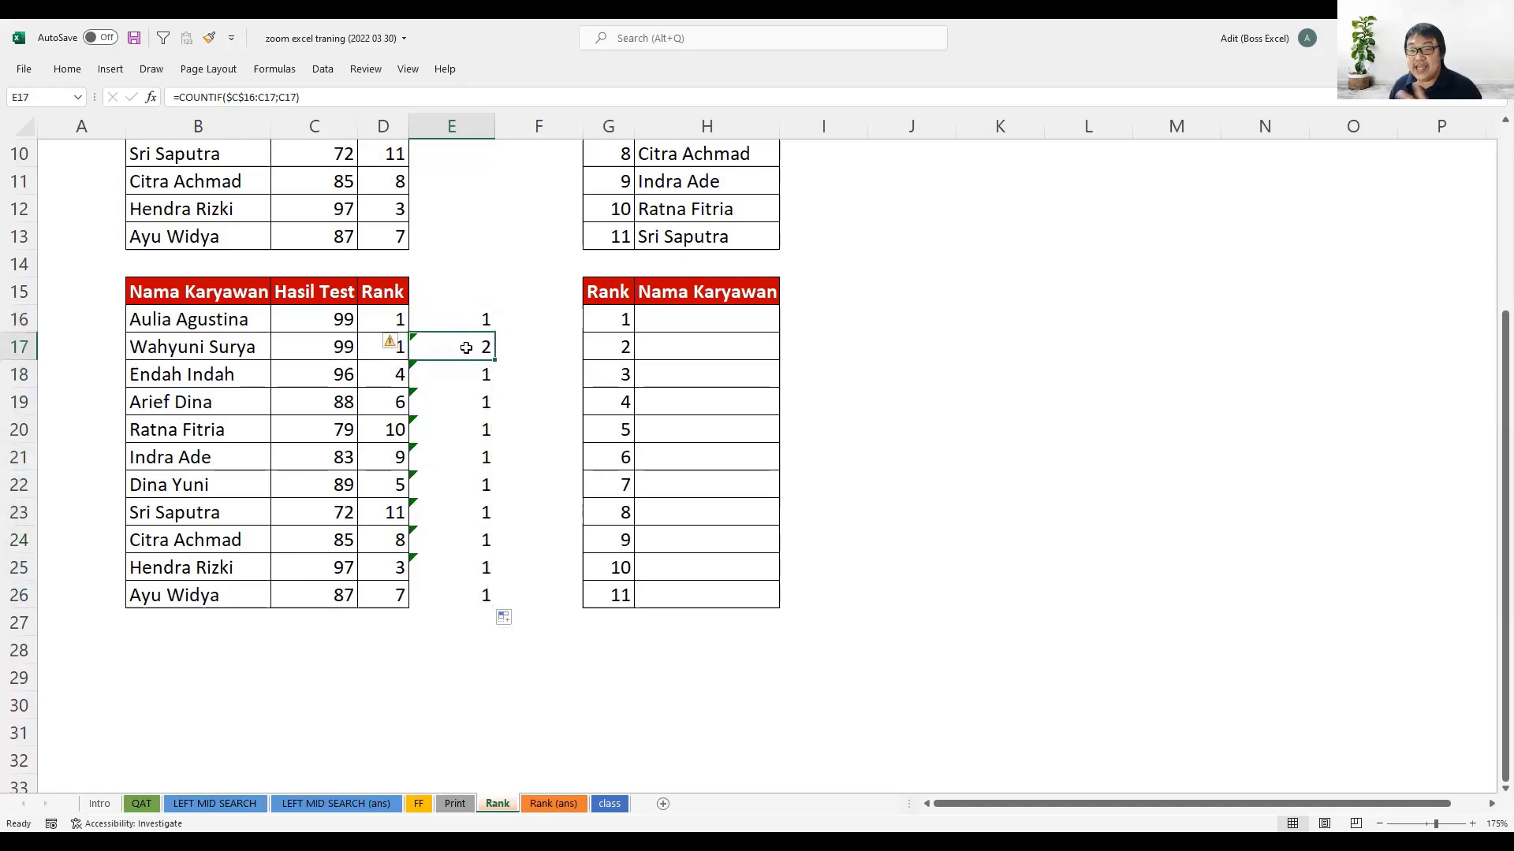
{"action": "left_click", "coordinate": [461, 321]}
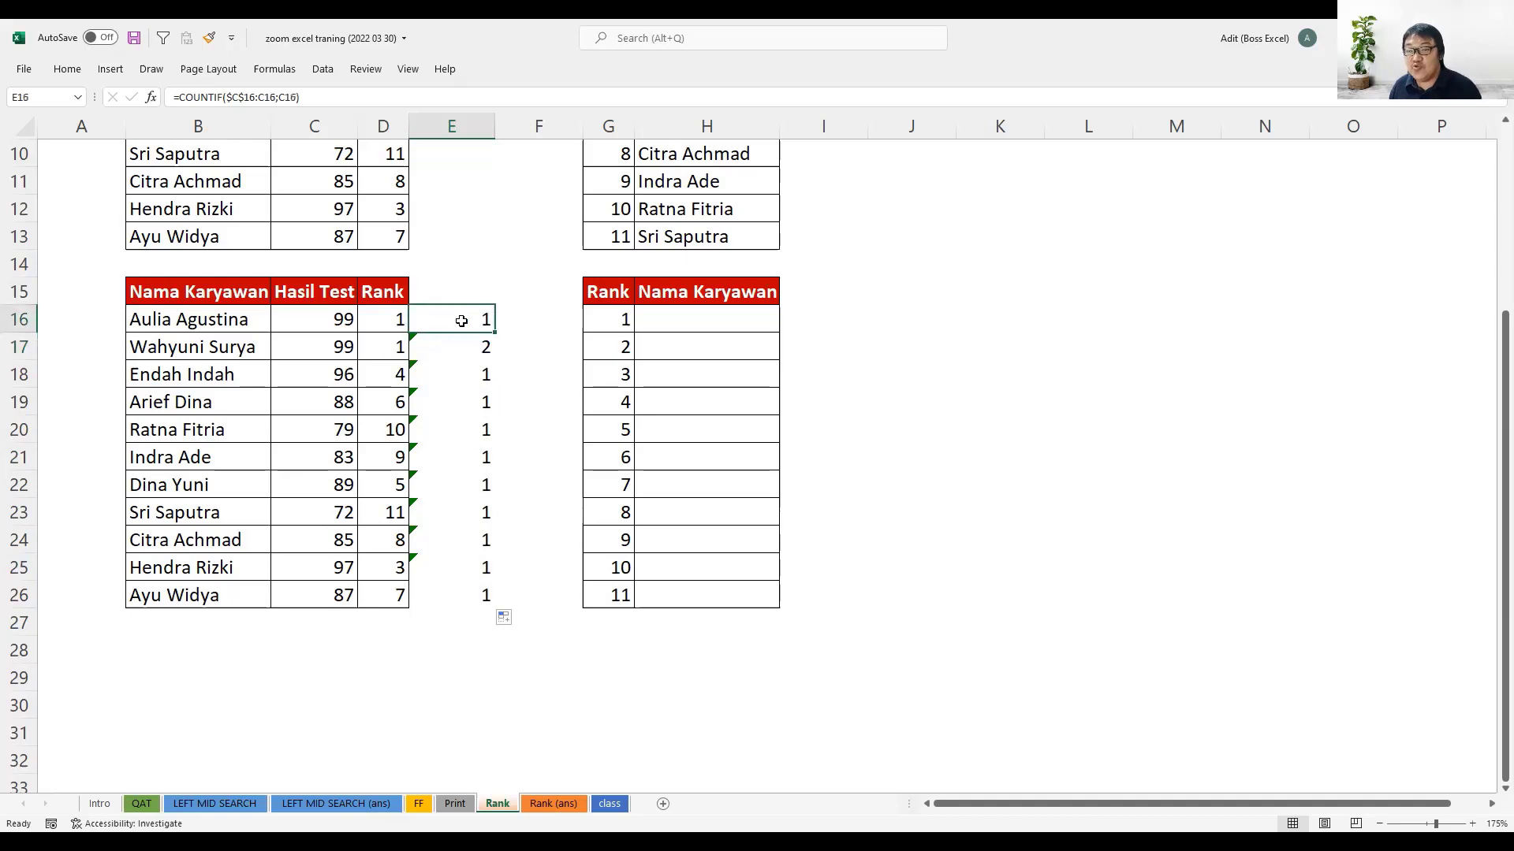
- Compare the COUNTIF ranges in E16 and E17, and check the RANK formula in D17
{"action": "double_click", "coordinate": [465, 319]}
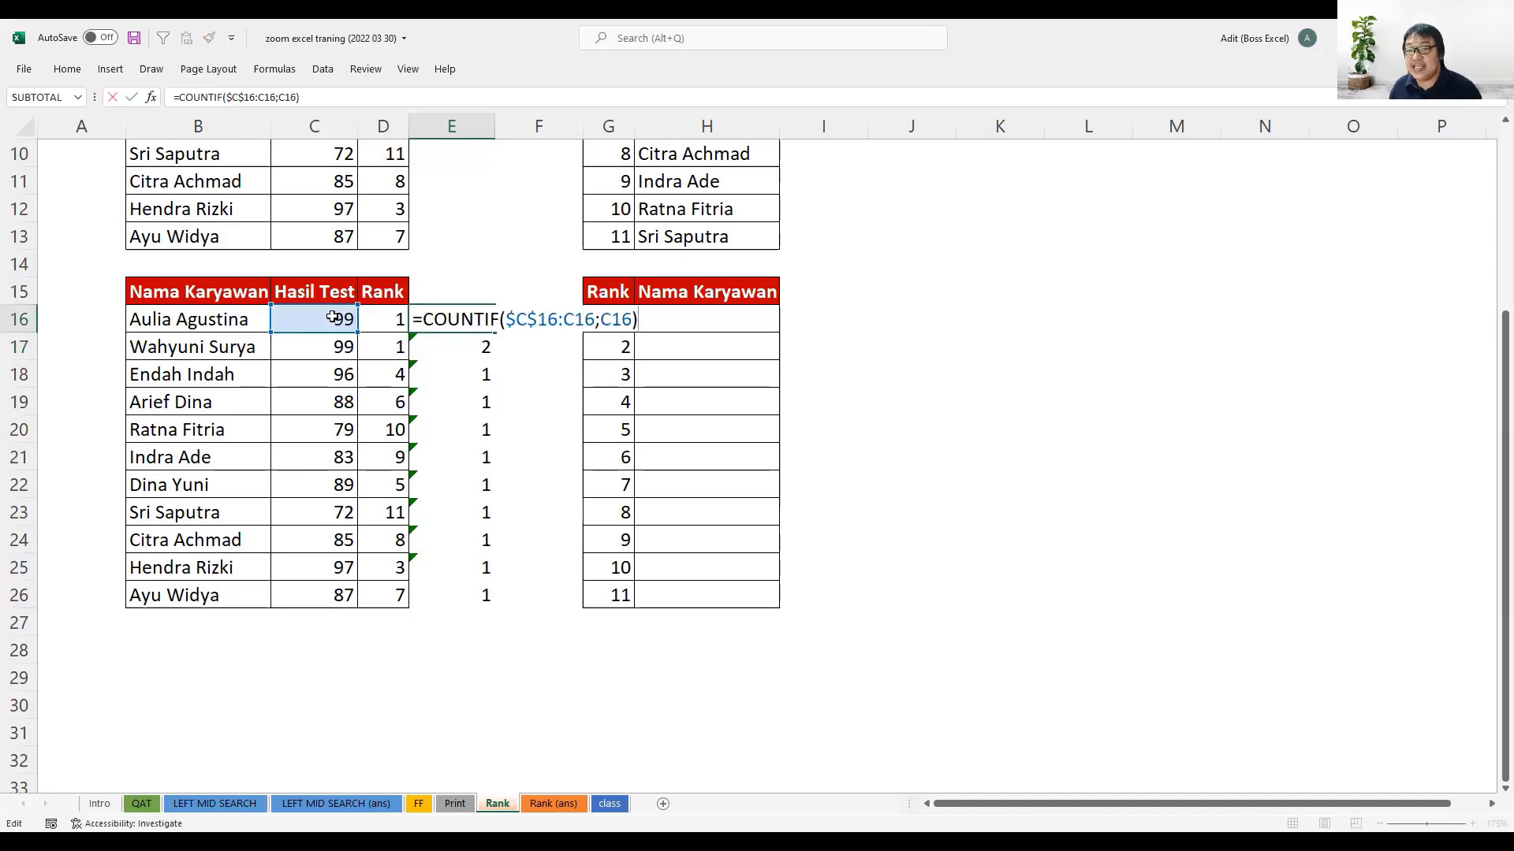
{"action": "key", "text": "Escape"}
{"action": "left_click", "coordinate": [474, 347]}
{"action": "key", "text": "F2"}
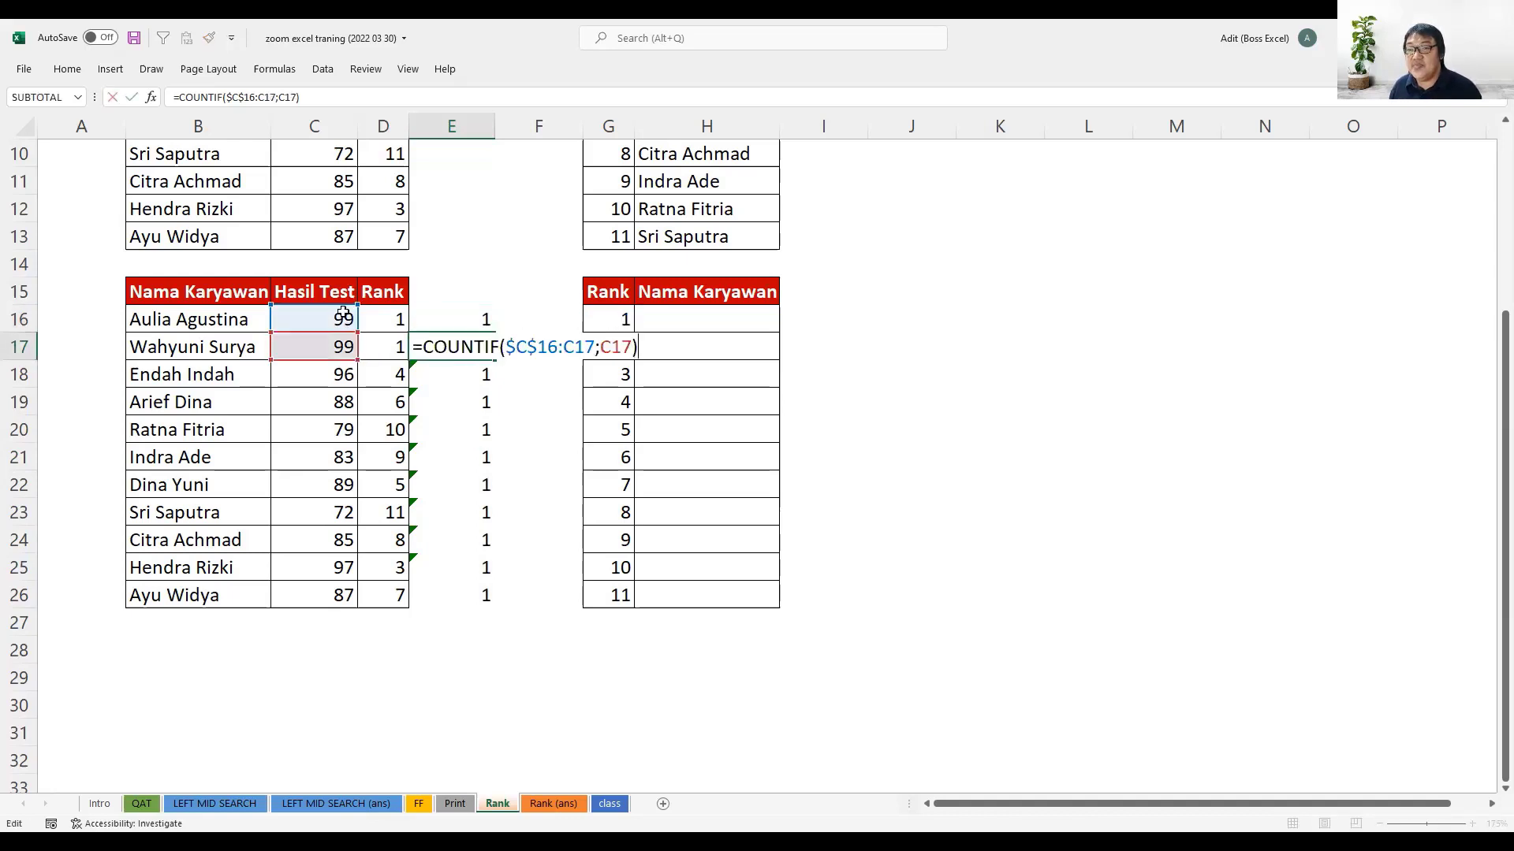
{"action": "key", "text": "ctrl+Return"}
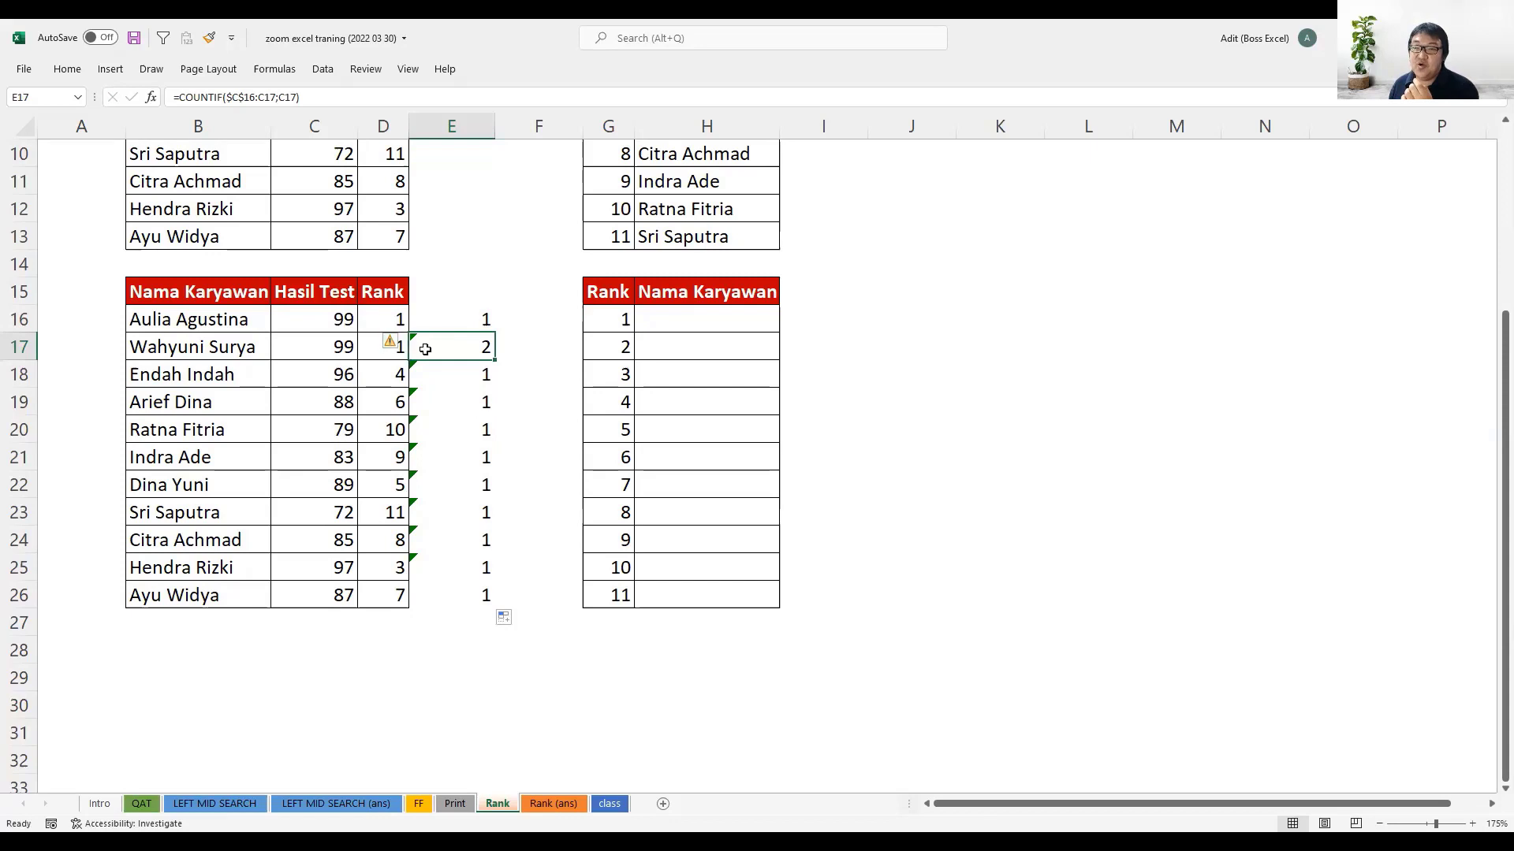
{"action": "left_click", "coordinate": [379, 346]}
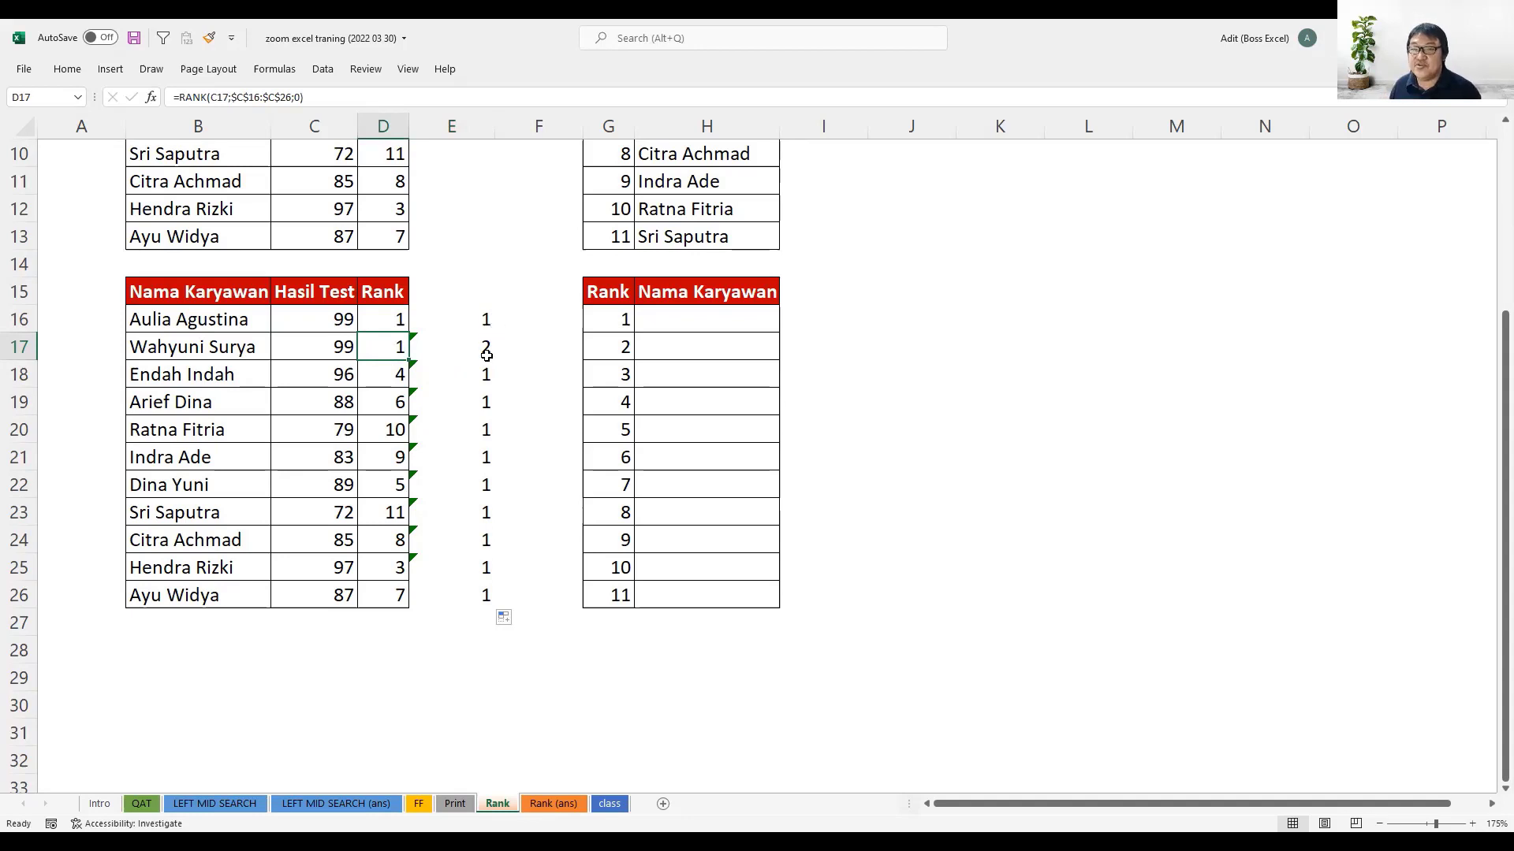
- Subtract 1 from the COUNTIF result in E16 and fill the revised formula down to E26
{"action": "left_click", "coordinate": [486, 319]}
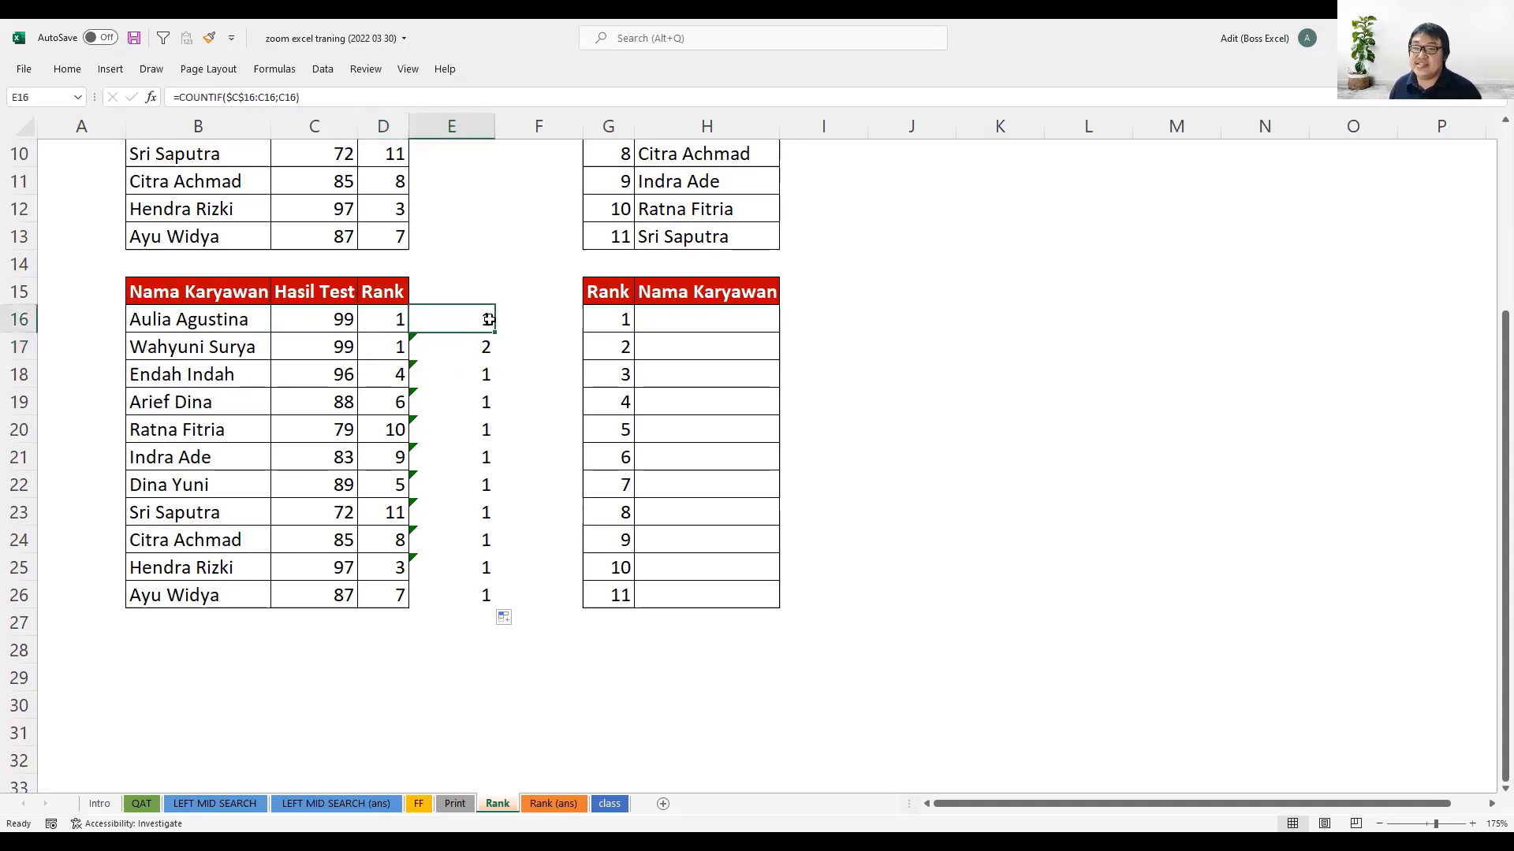
{"action": "left_click", "coordinate": [350, 98]}
{"action": "type", "text": "-"}
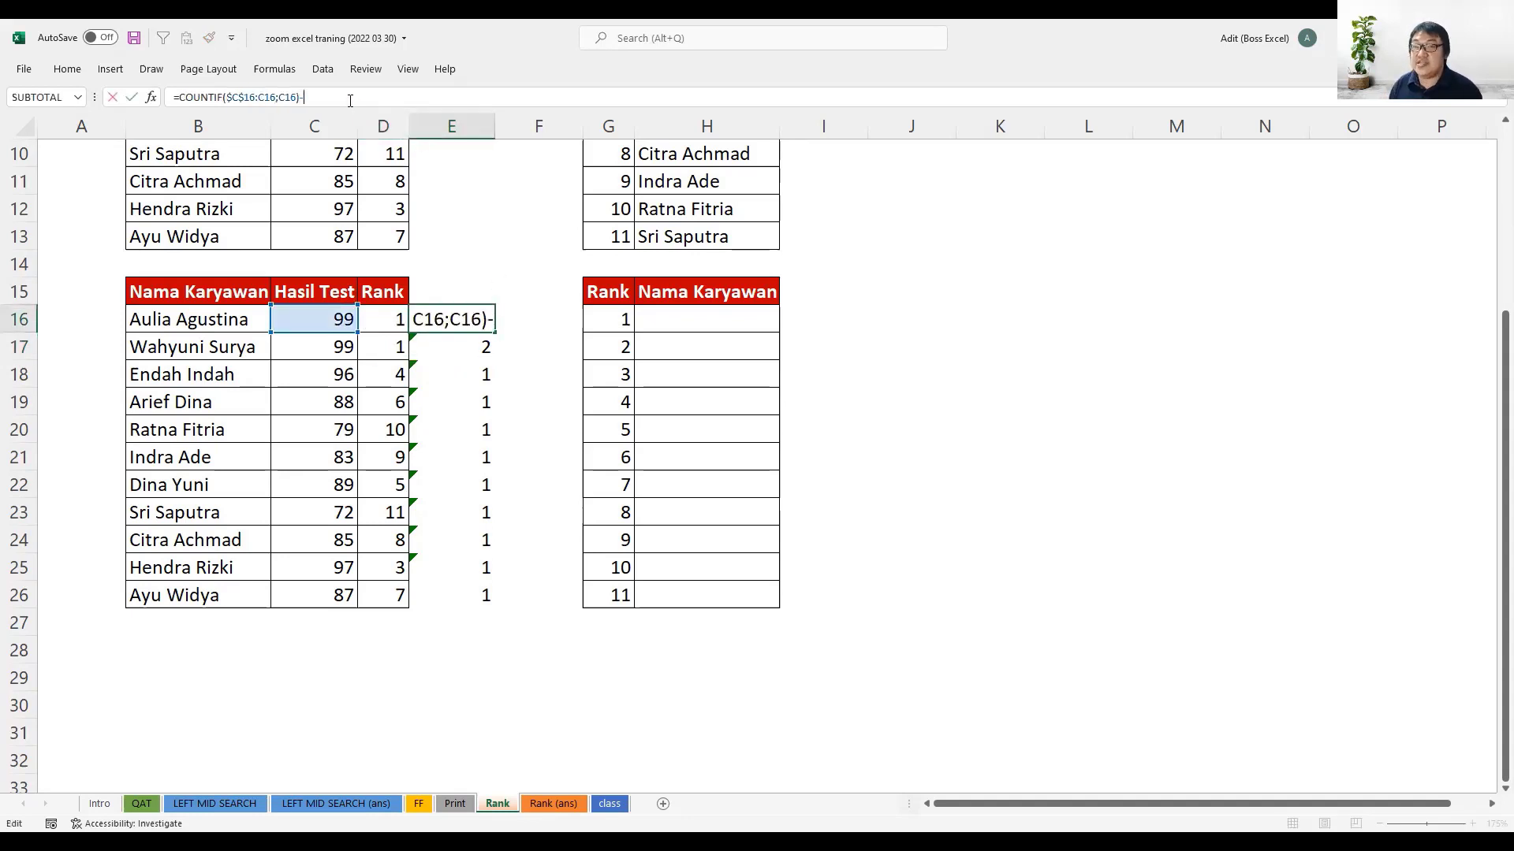
{"action": "type", "text": "1"}
{"action": "key", "text": "Return"}
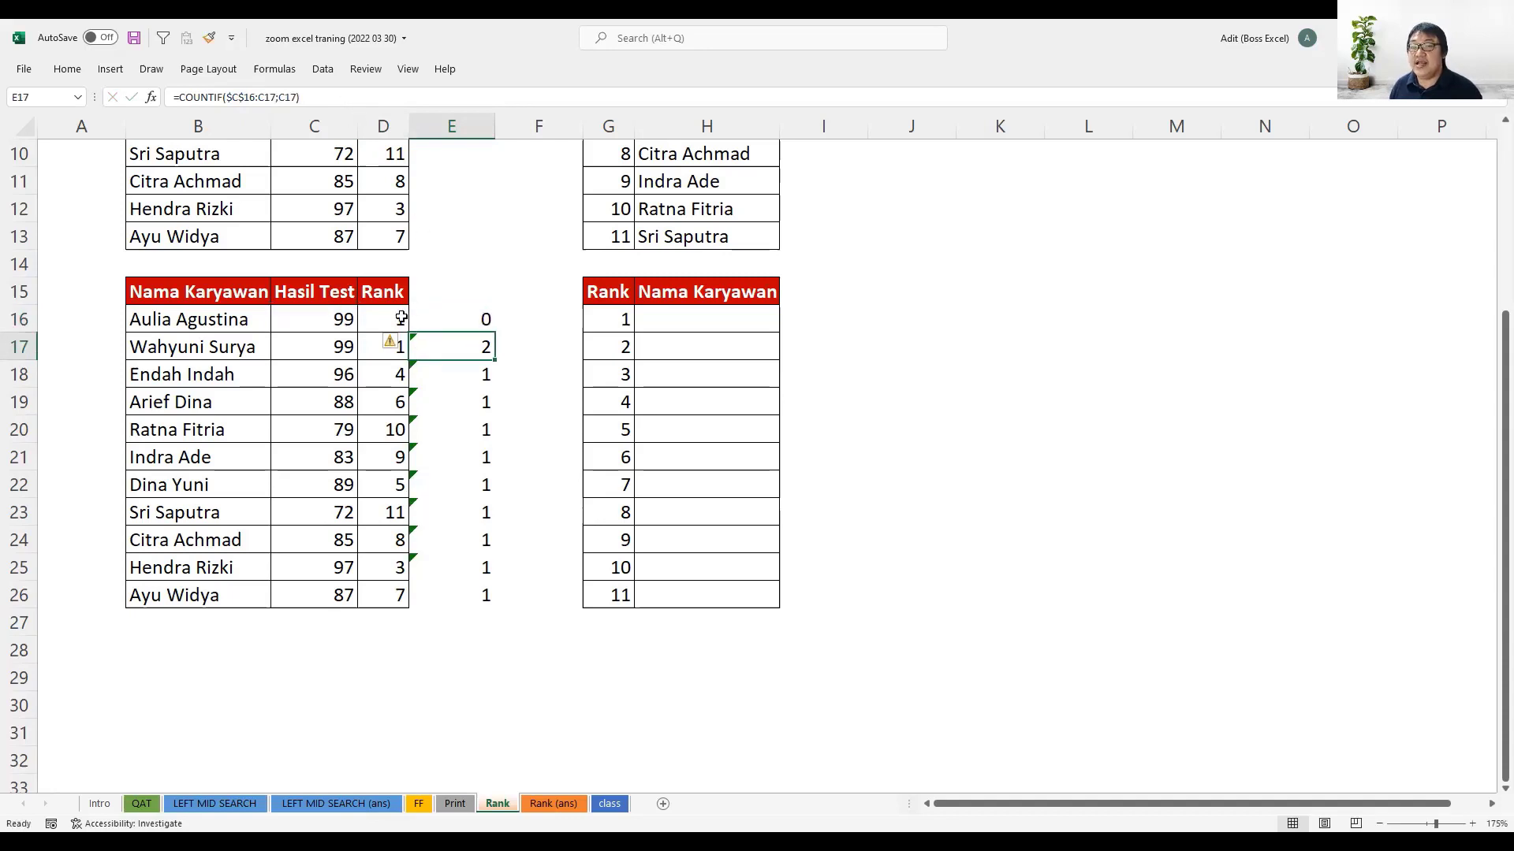
{"action": "left_click", "coordinate": [375, 321]}
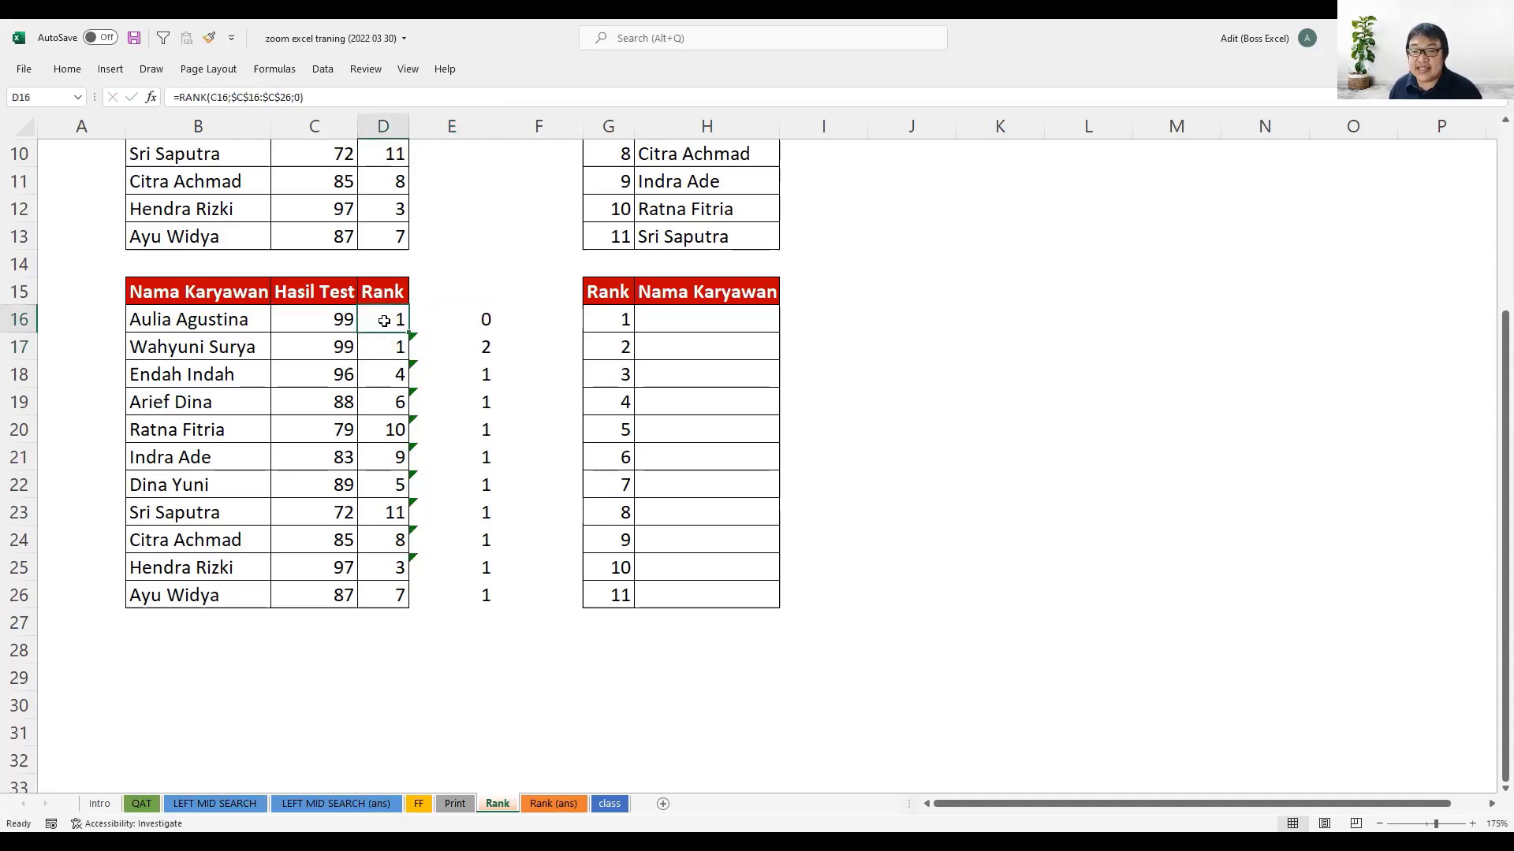
{"action": "left_click", "coordinate": [449, 317]}
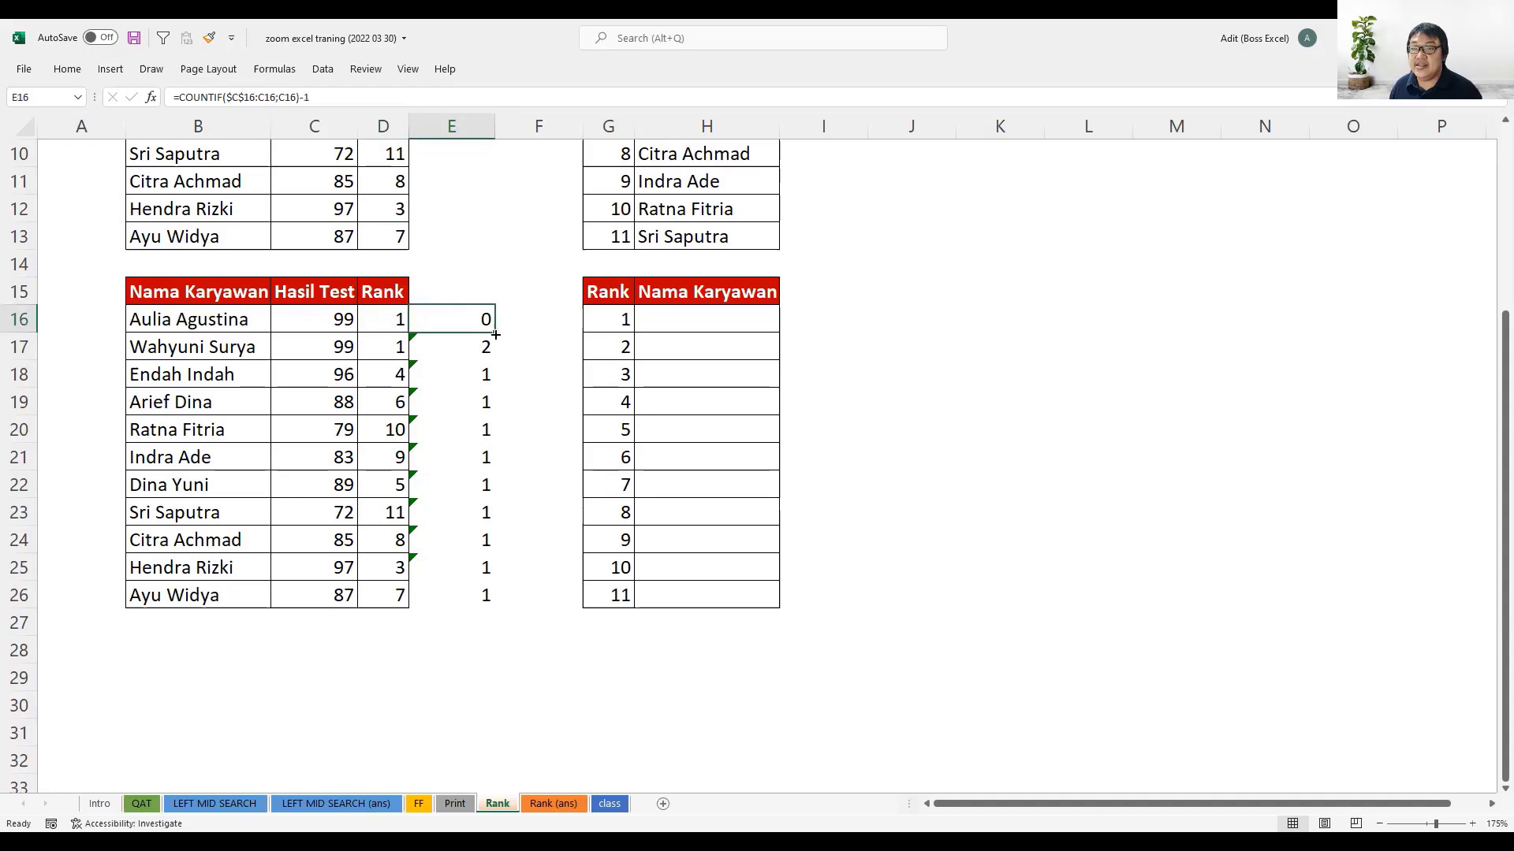
{"action": "double_click", "coordinate": [495, 334]}
{"action": "left_click", "coordinate": [383, 345]}
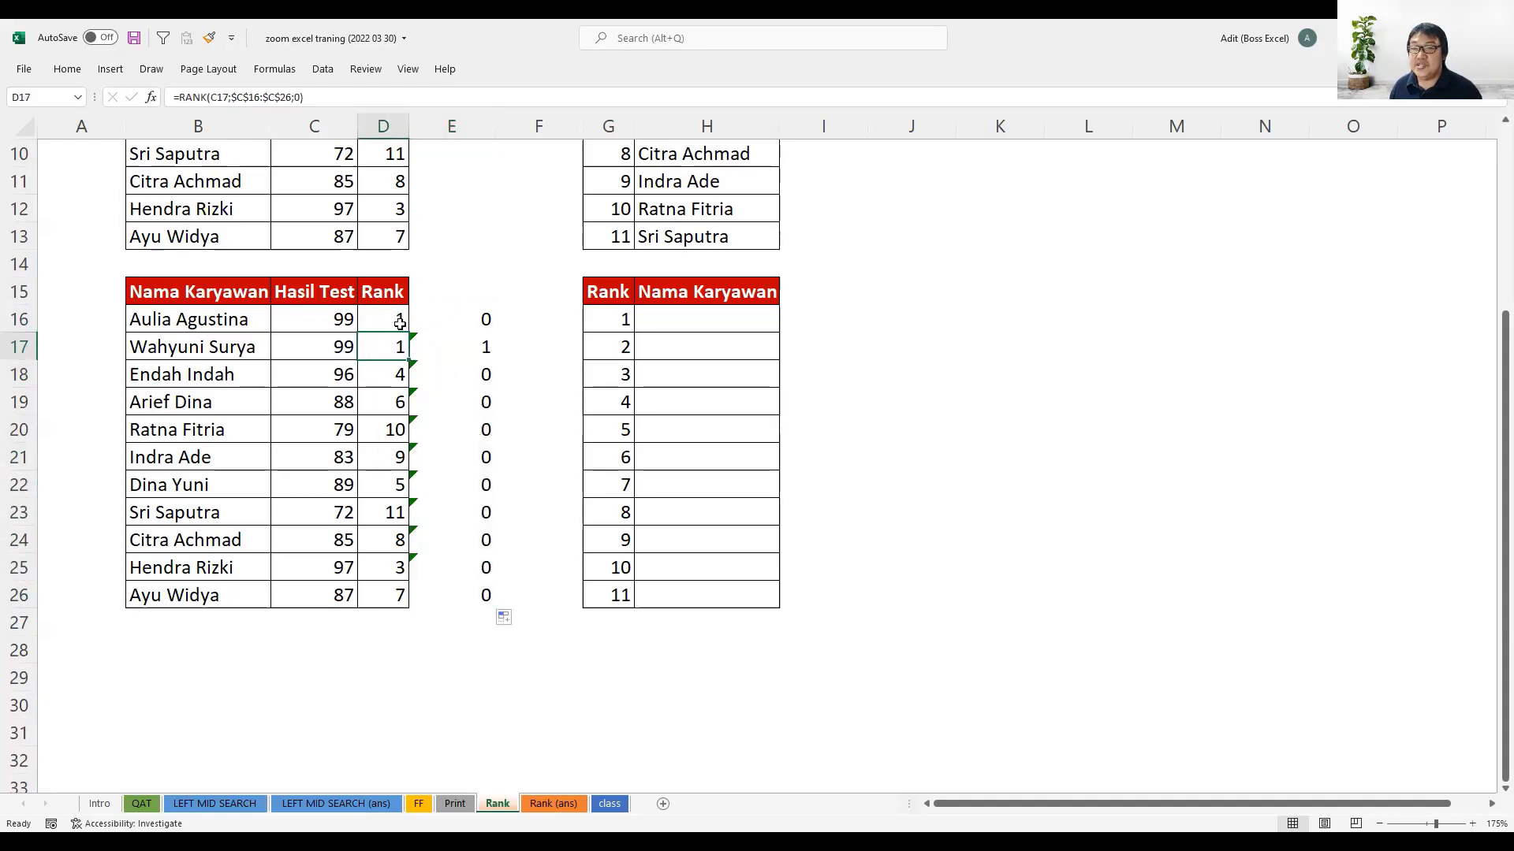
- Append +E16 to the RANK formula in D16 and fill it down to D26
{"action": "left_click", "coordinate": [397, 319]}
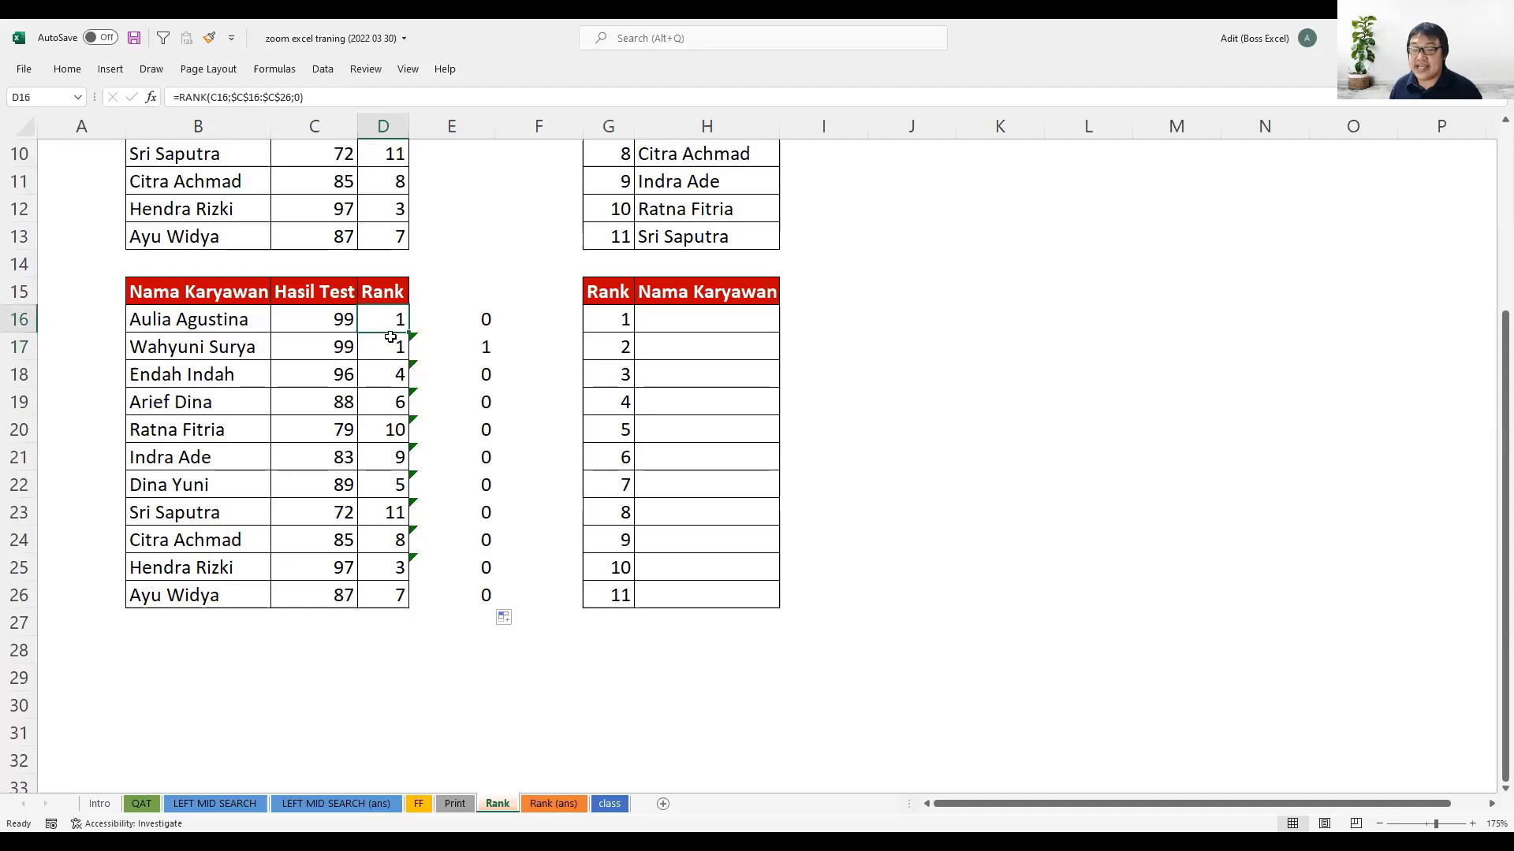
{"action": "key", "text": "F2"}
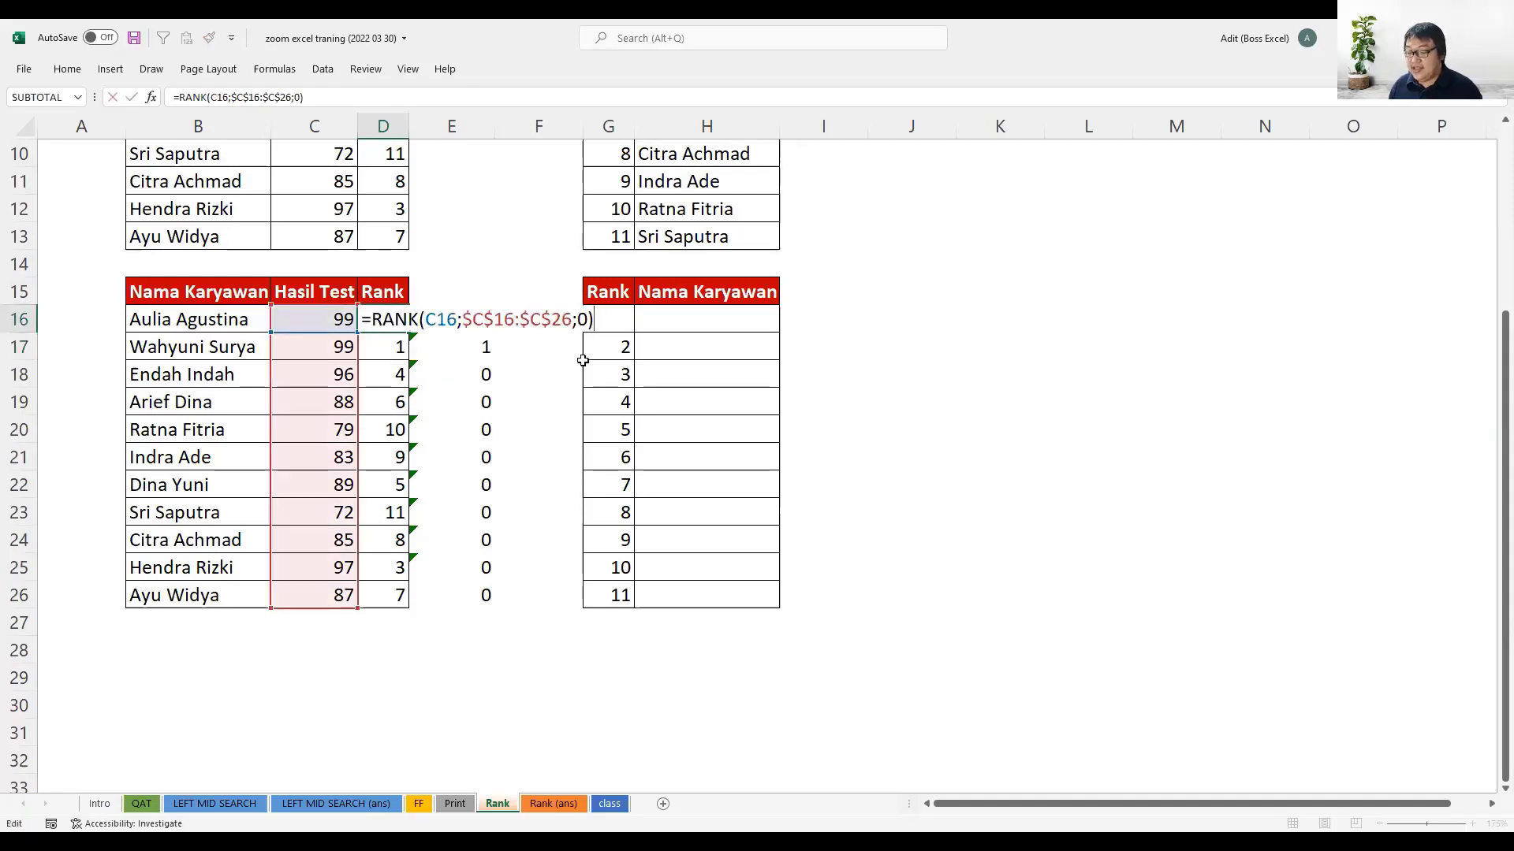
{"action": "type", "text": "+"}
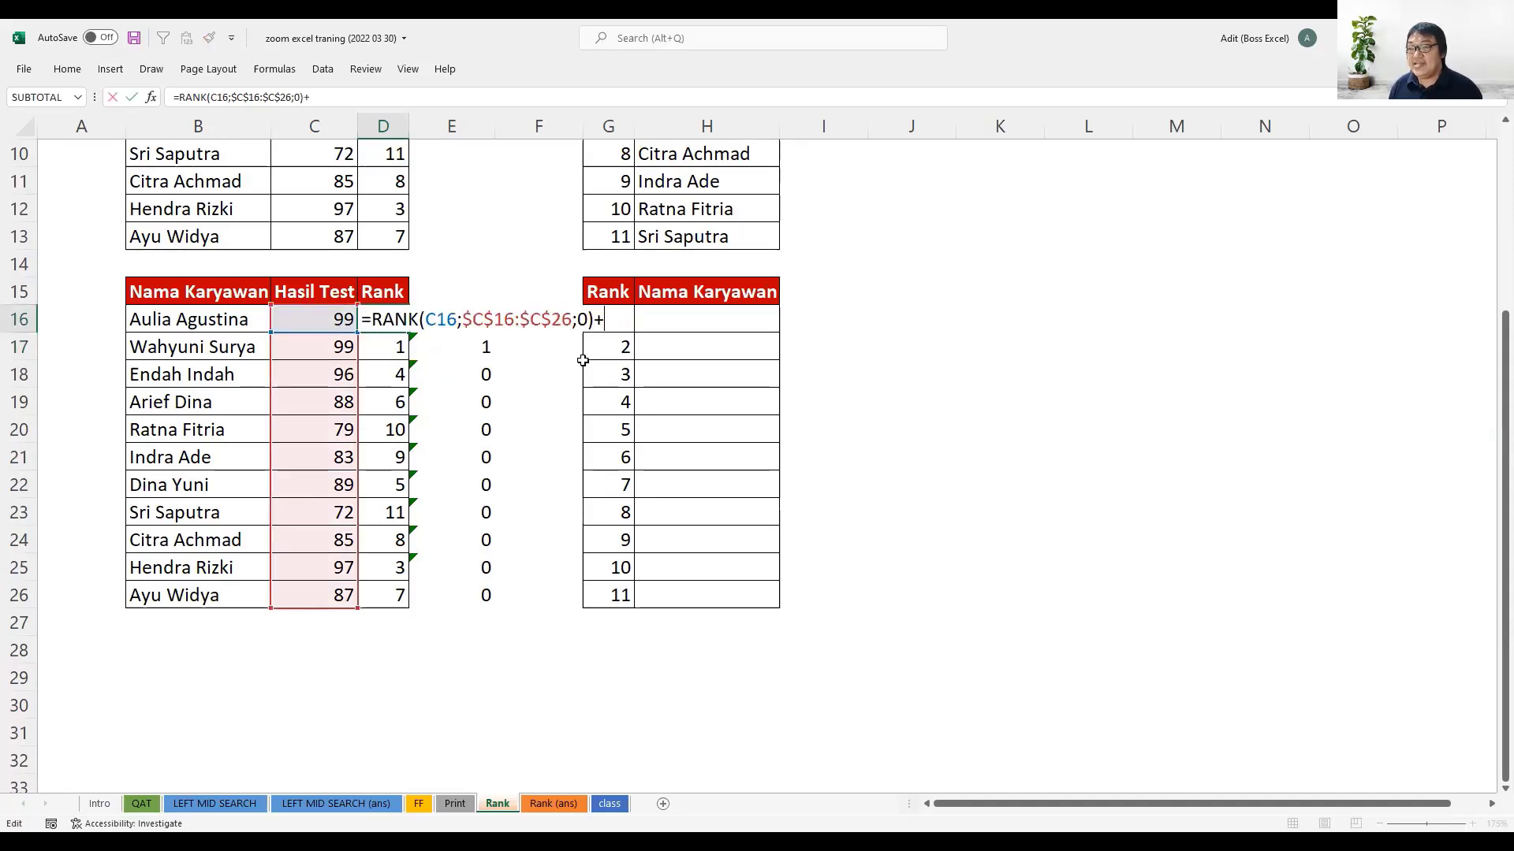
{"action": "left_click", "coordinate": [480, 347]}
{"action": "key", "text": "Up"}
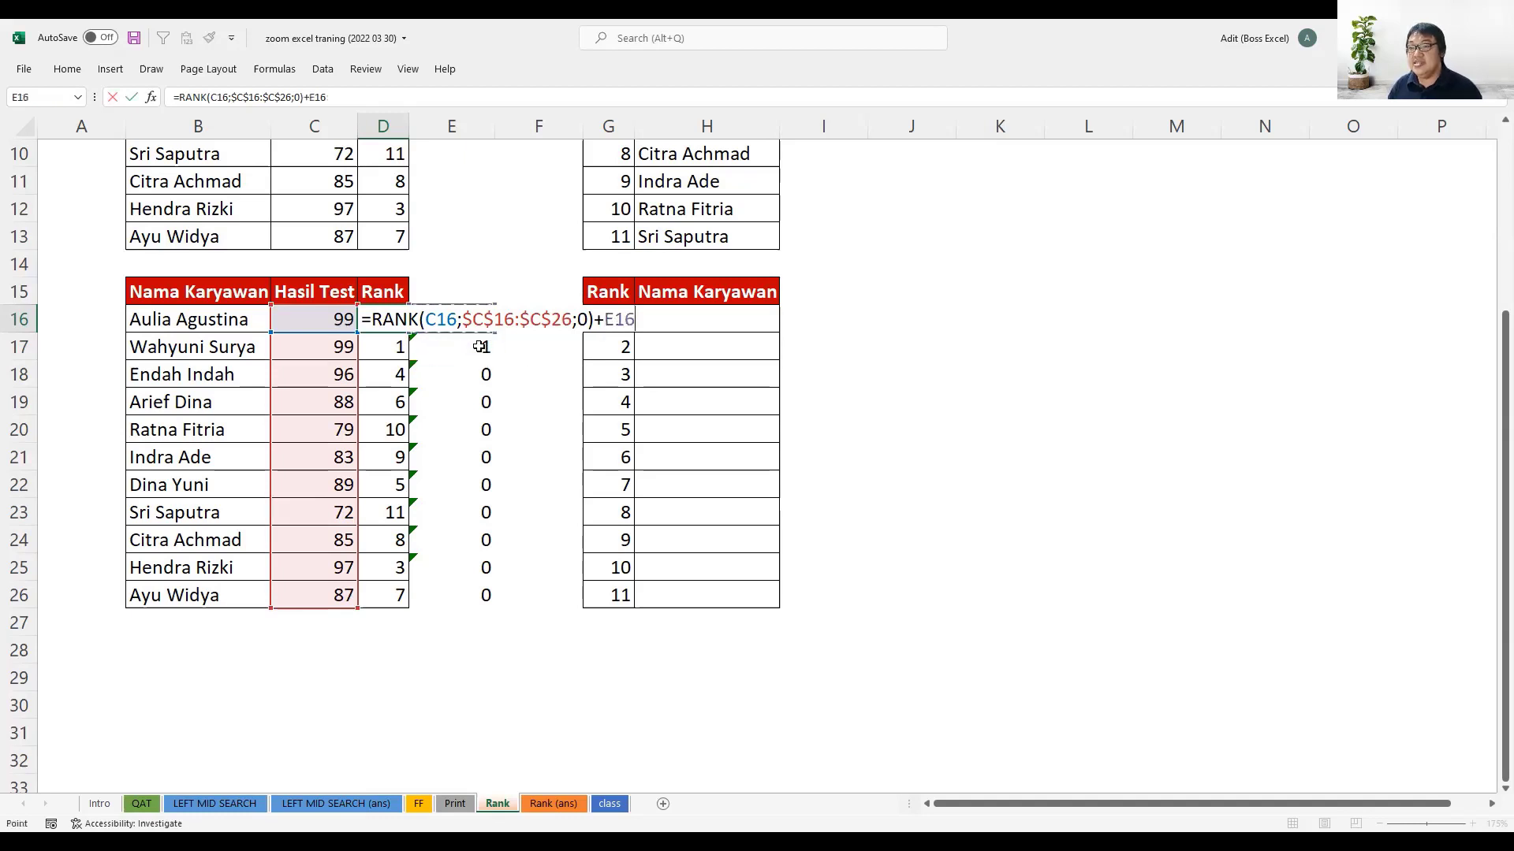
{"action": "key", "text": "Return"}
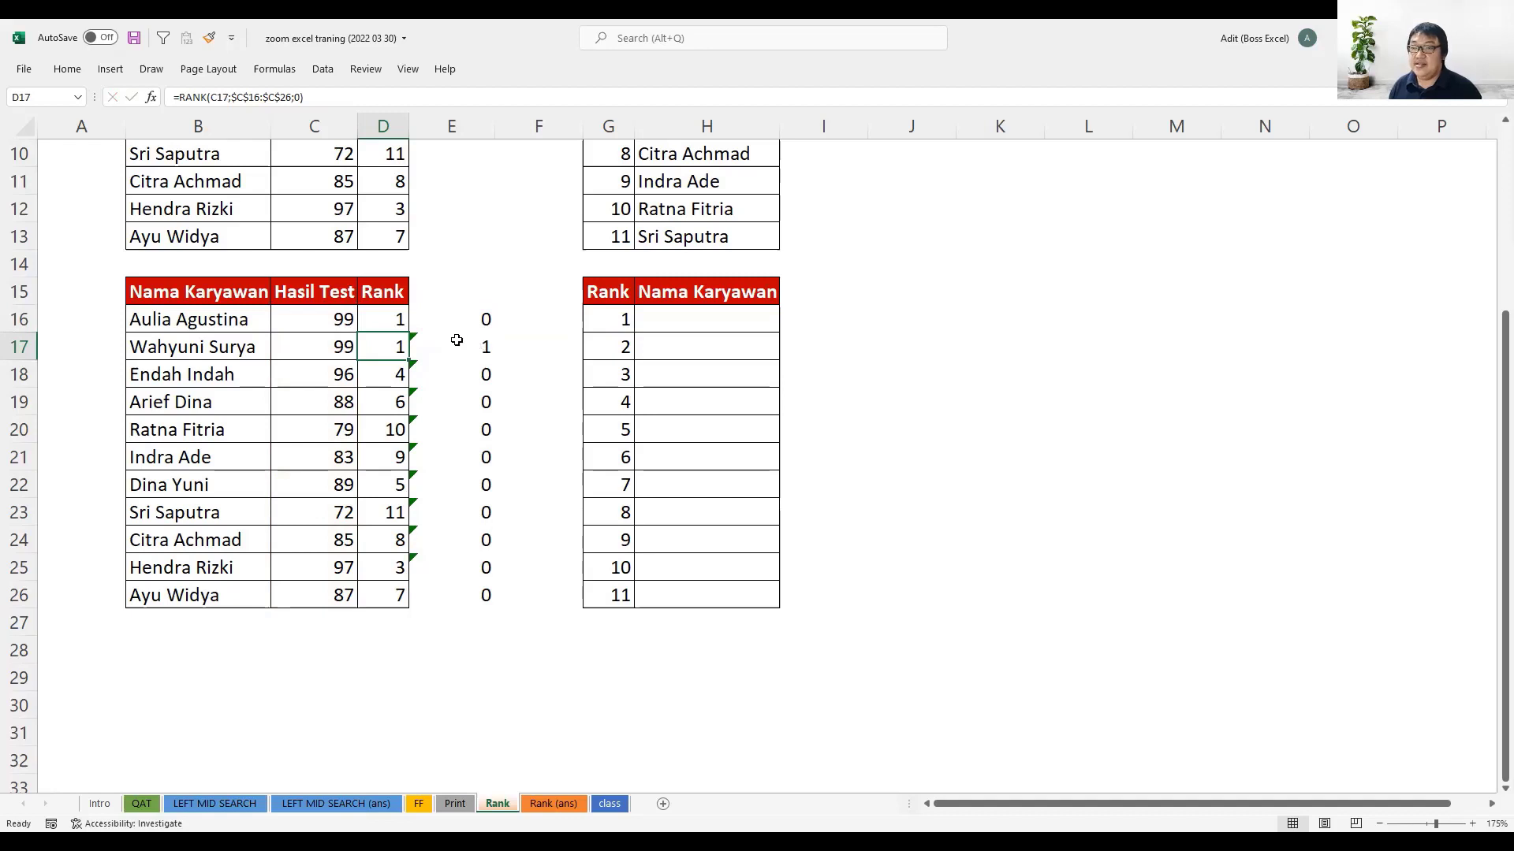
{"action": "left_click", "coordinate": [392, 322]}
{"action": "double_click", "coordinate": [407, 332]}
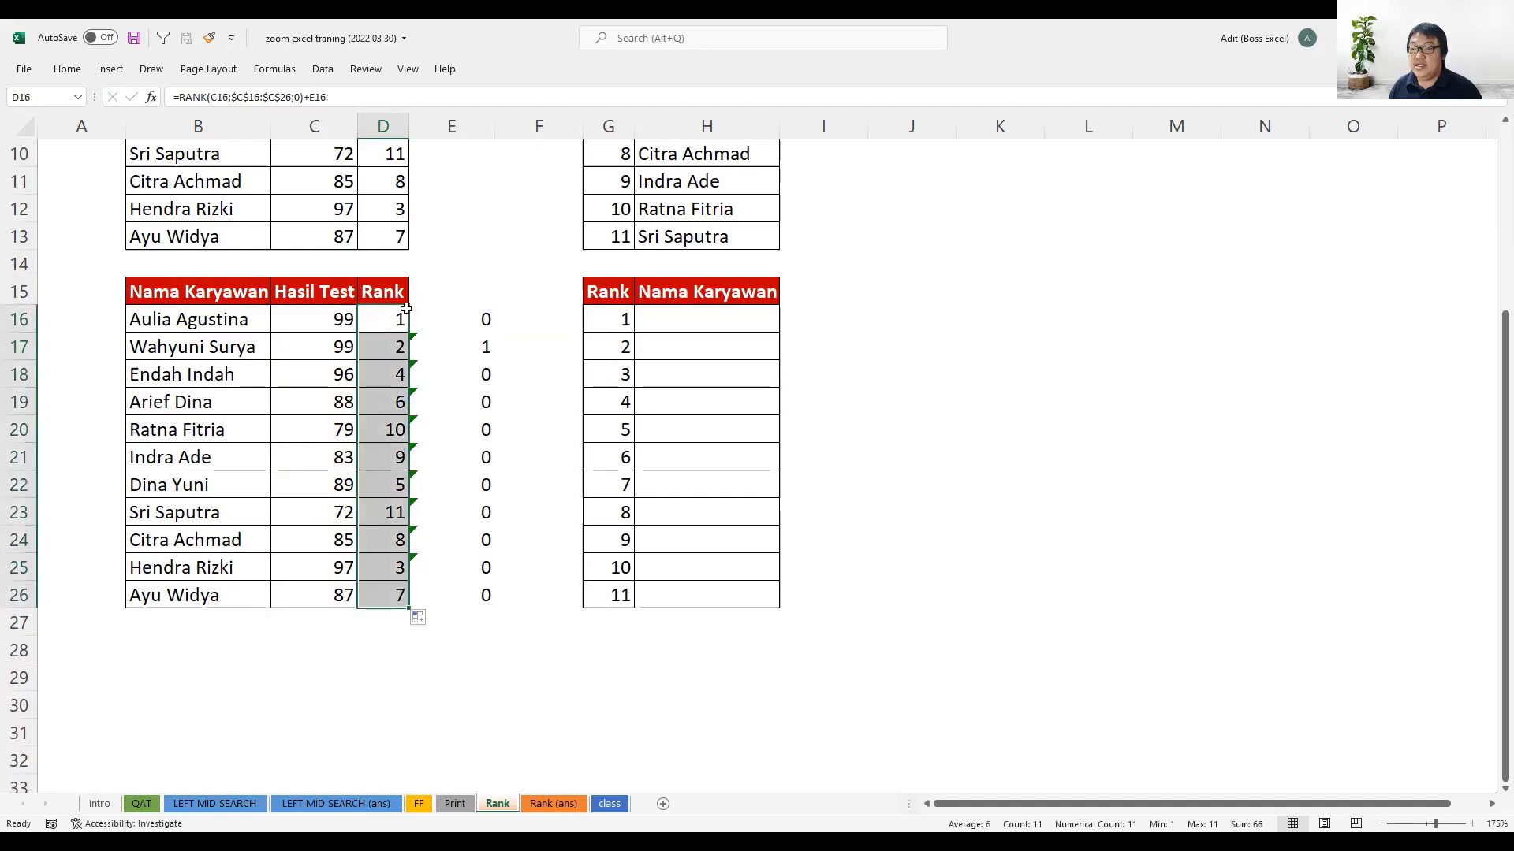
{"action": "left_click", "coordinate": [395, 345]}
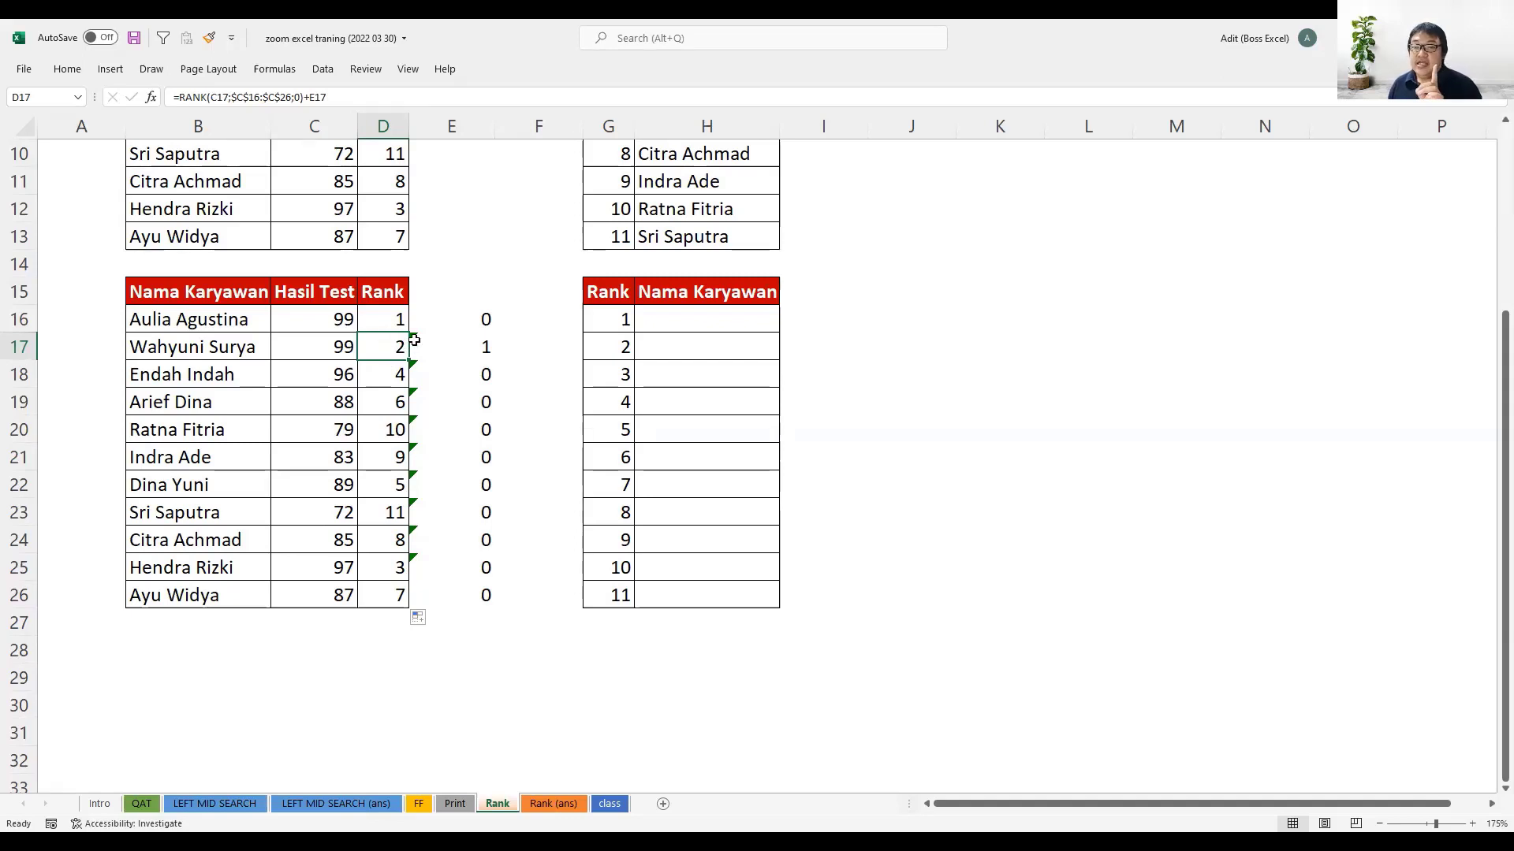
- Copy the expression COUNTIF($C$16:C16;C16)-1 from the formula in E16, without its equals sign
{"action": "left_click_drag", "start_coordinate": [483, 322], "coordinate": [493, 591]}
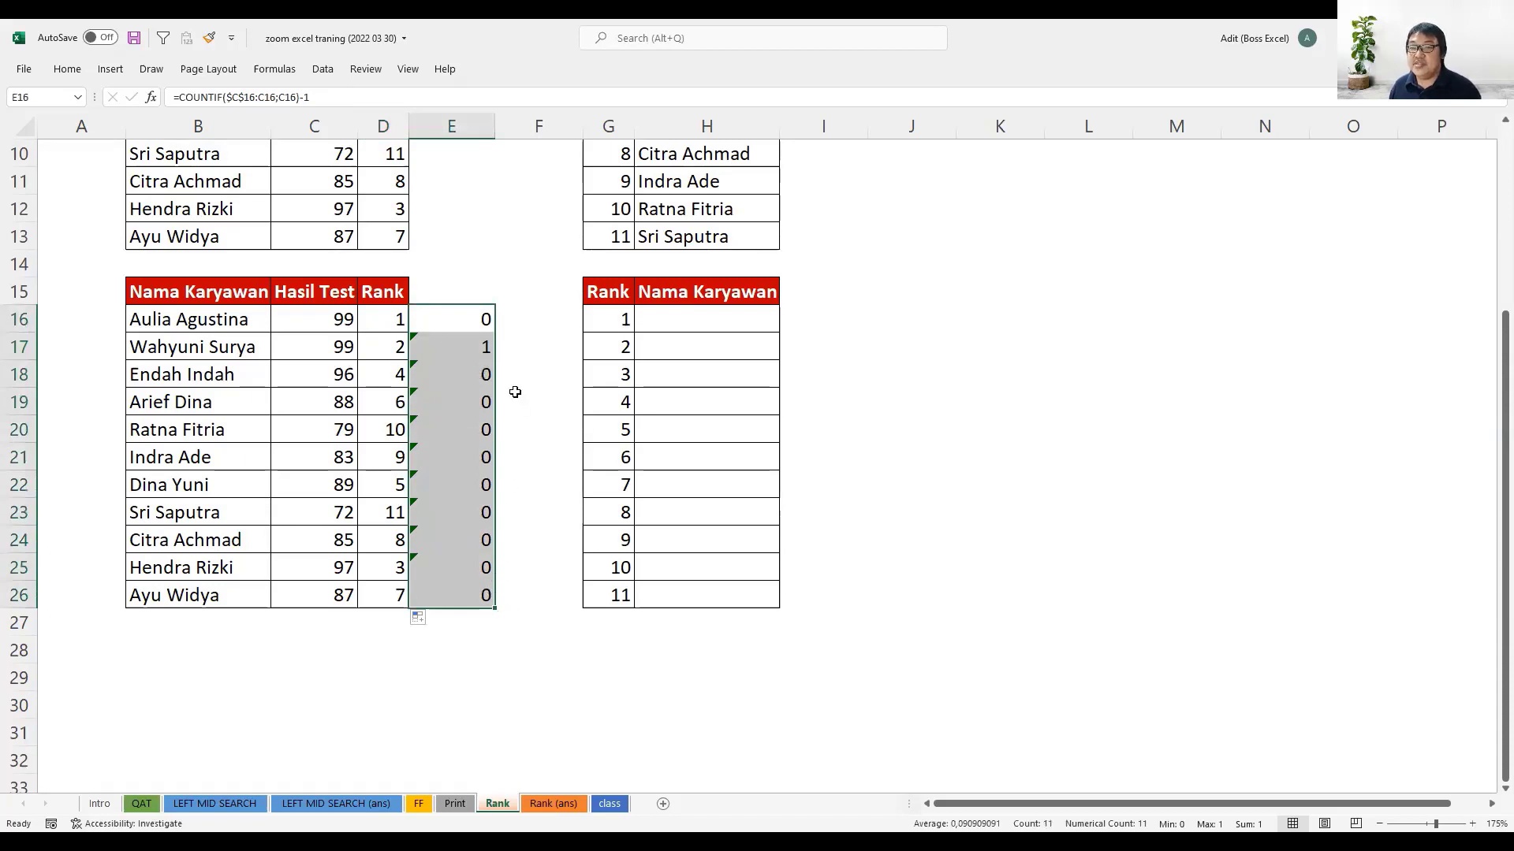
{"action": "left_click", "coordinate": [466, 319]}
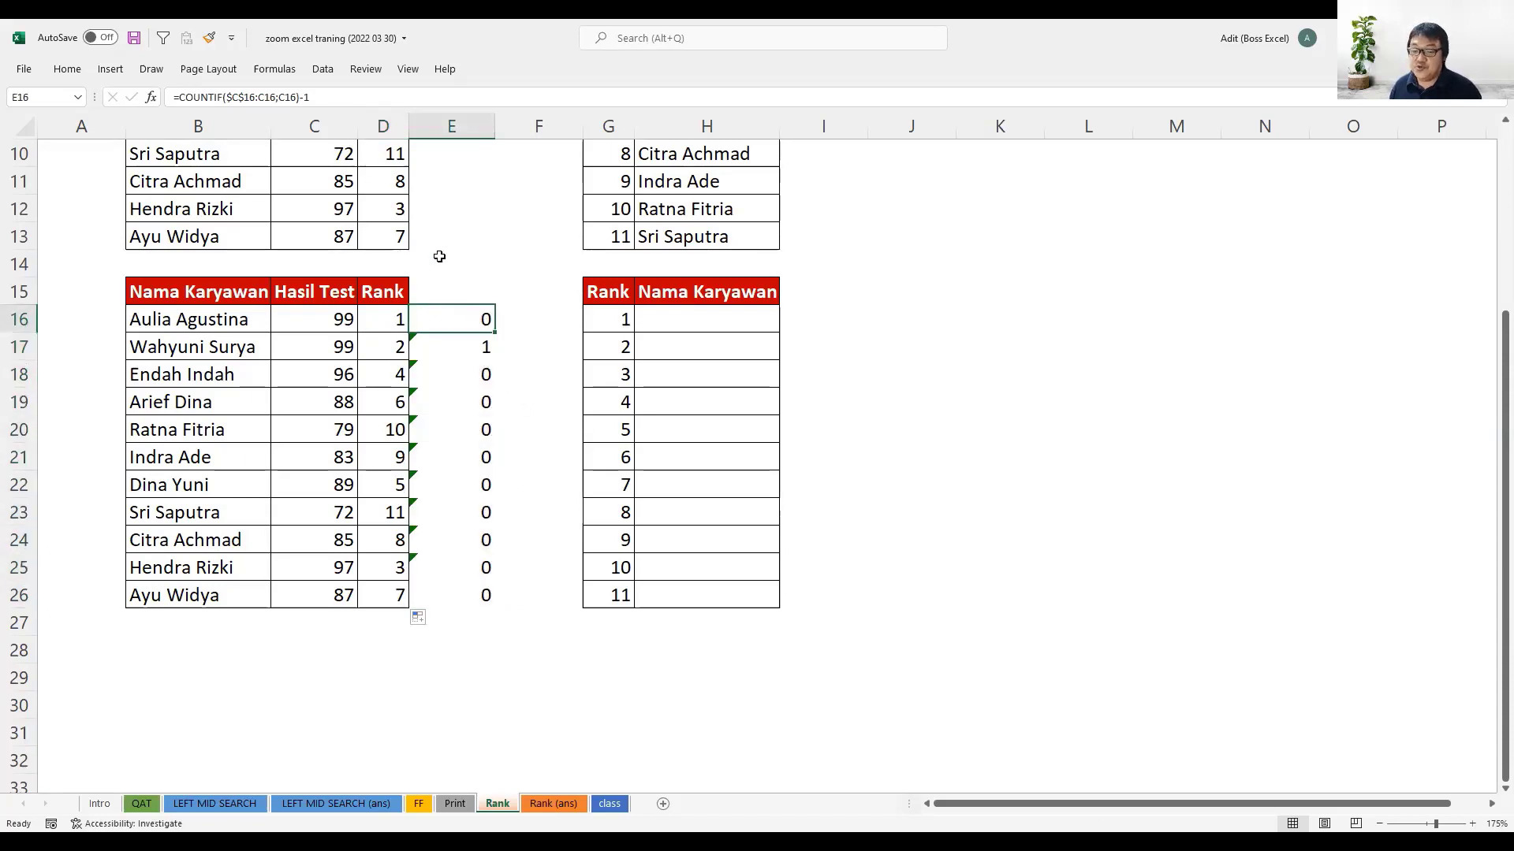
{"action": "key", "text": "F2"}
{"action": "left_click_drag", "start_coordinate": [655, 323], "coordinate": [424, 319]}
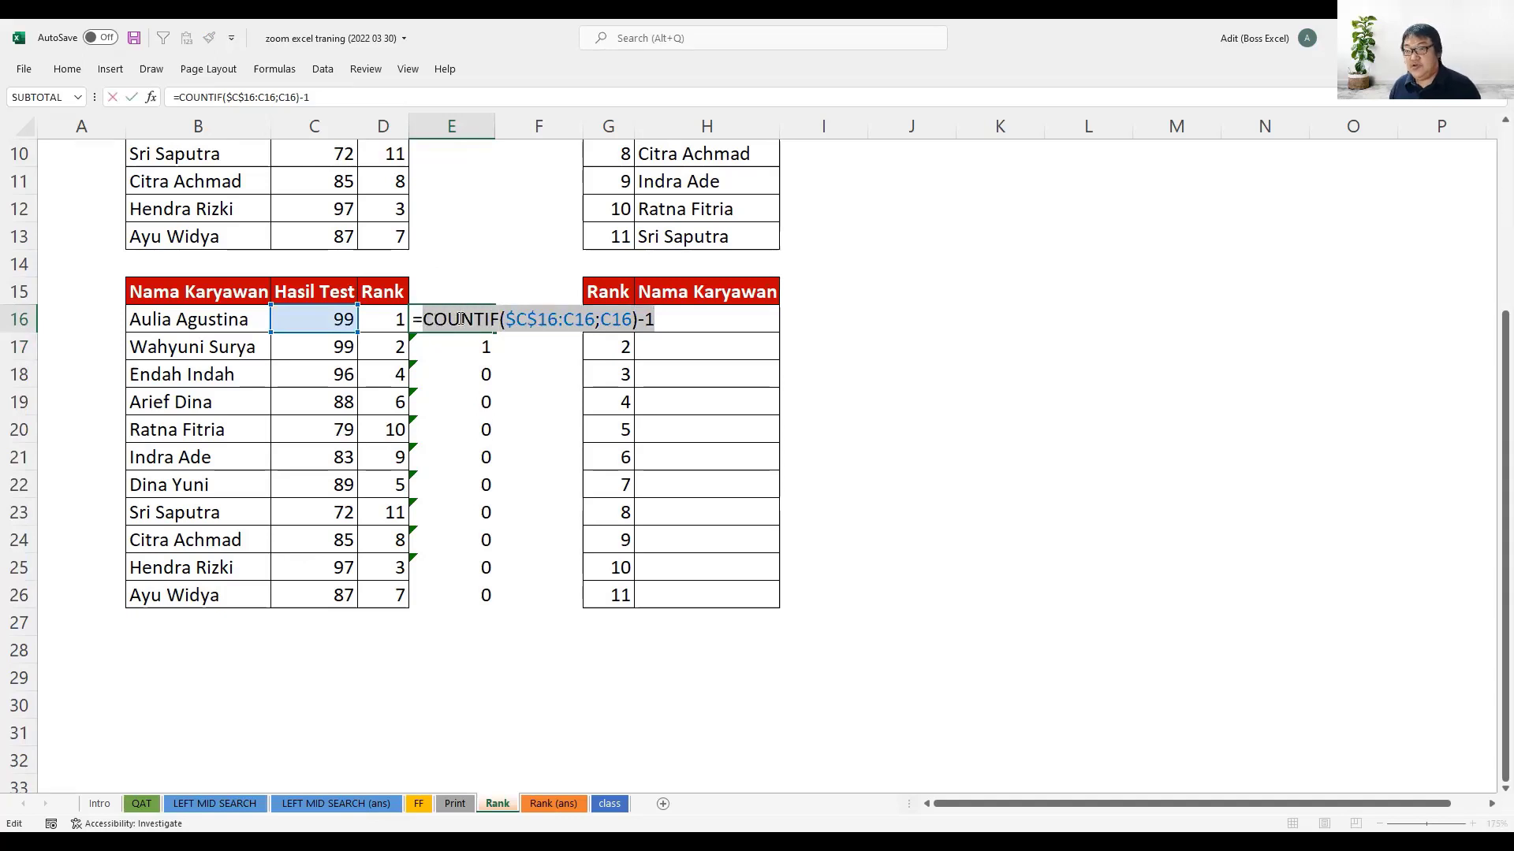
{"action": "key", "text": "Escape"}
- Replace the E16 reference in D16 with the copied COUNTIF($C$16:C16;C16)-1 and fill the combined formula down to D26
{"action": "left_click", "coordinate": [372, 318]}
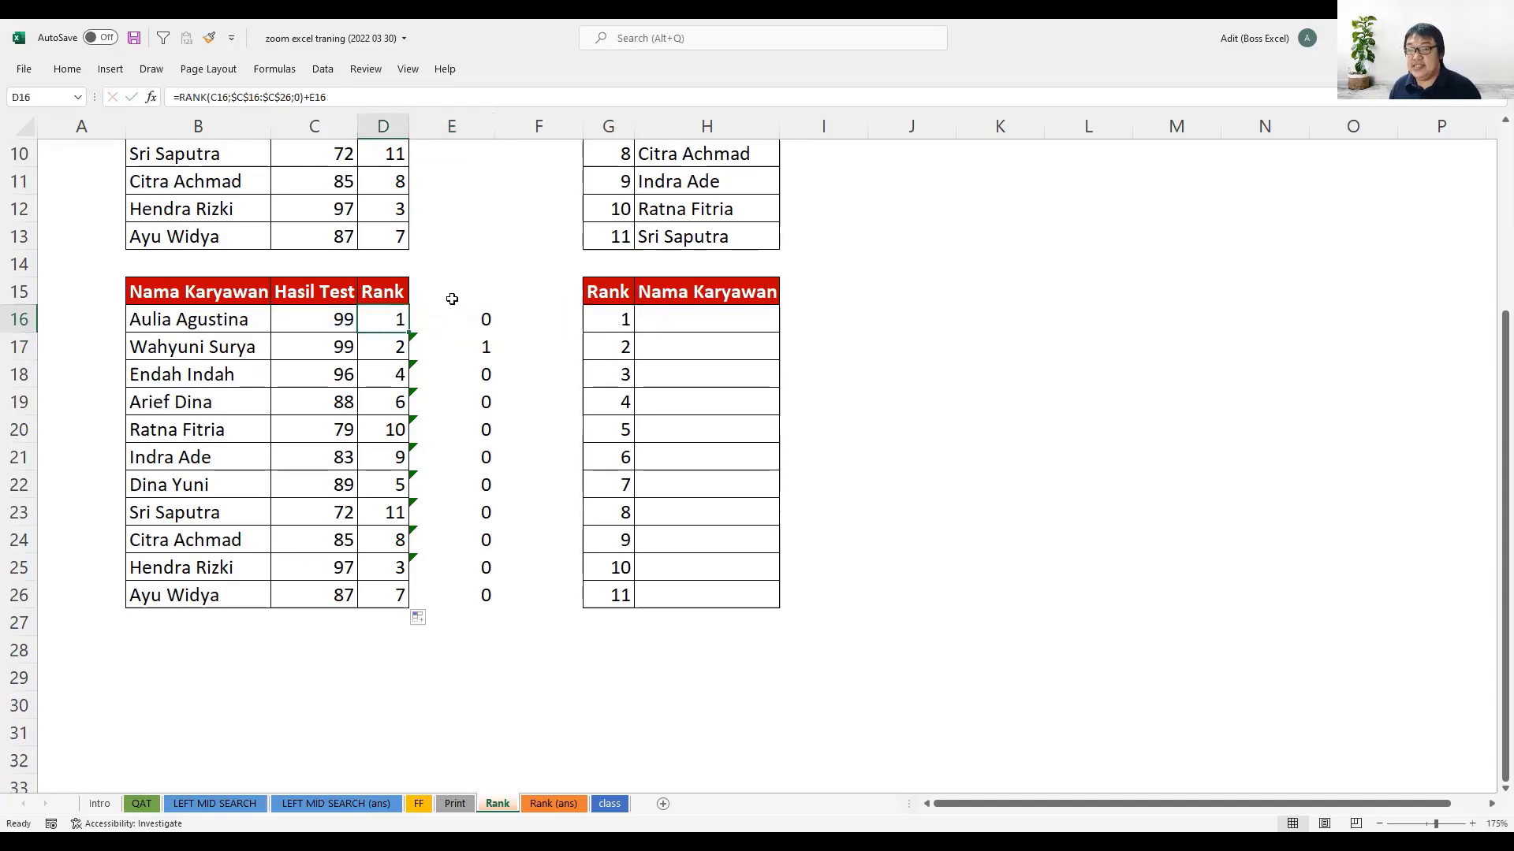
{"action": "key", "text": "F2"}
{"action": "double_click", "coordinate": [631, 320]}
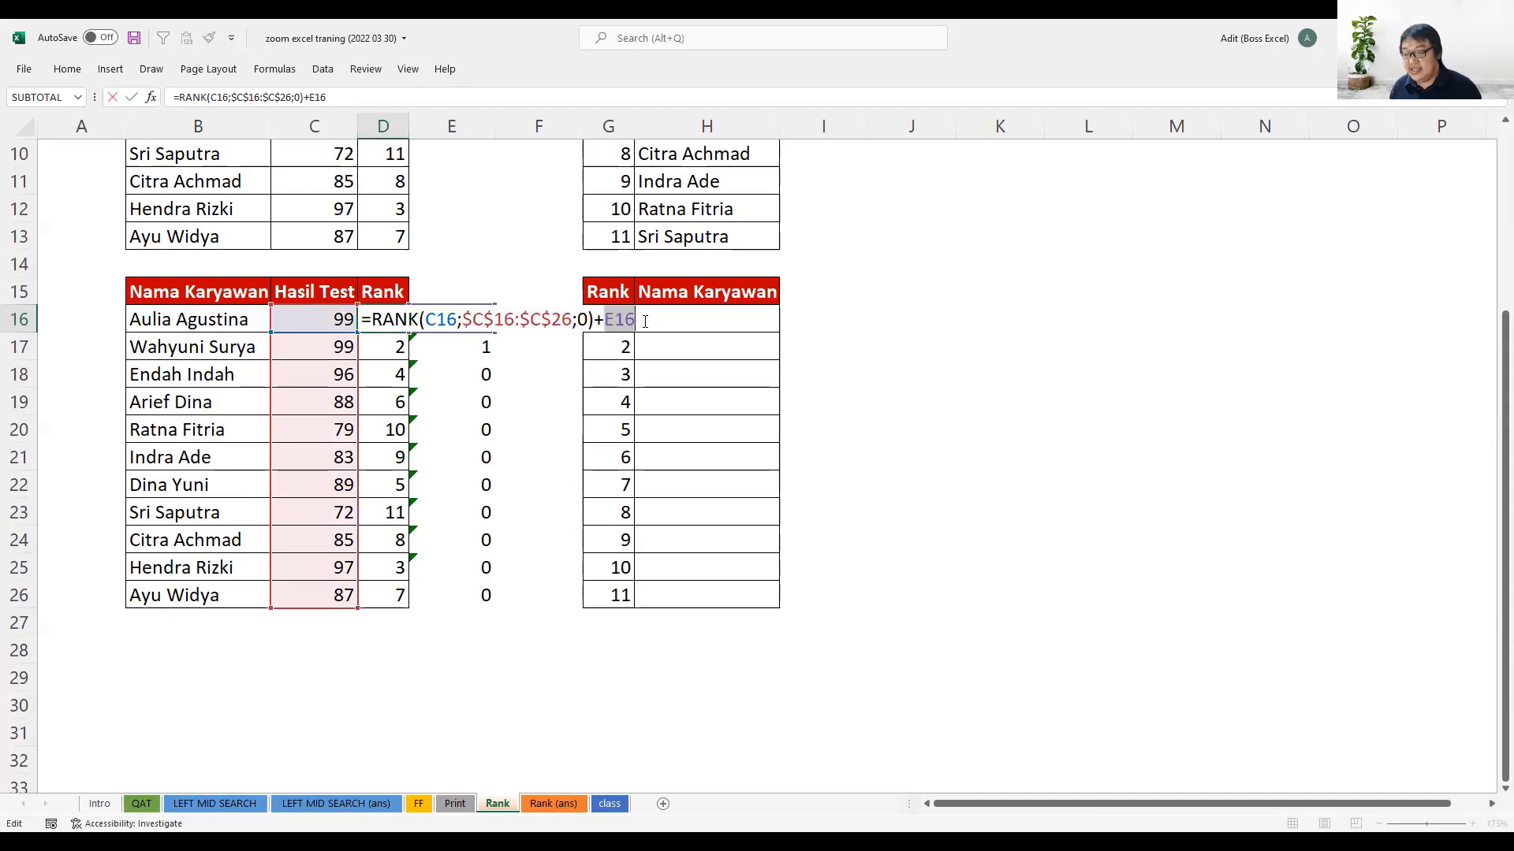
{"action": "key", "text": "ctrl+v"}
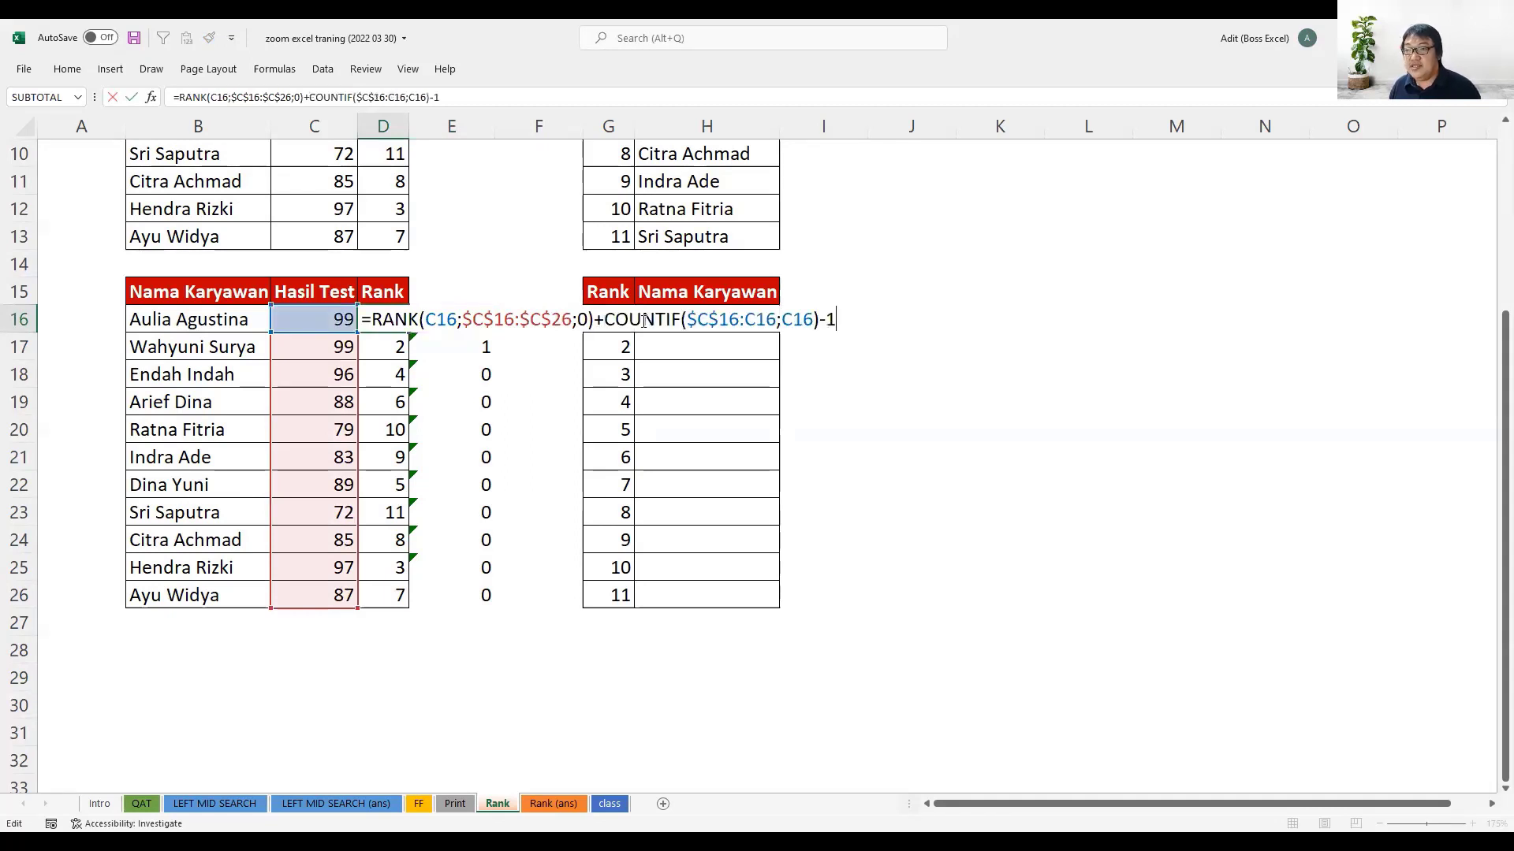
{"action": "key", "text": "Return"}
{"action": "left_click", "coordinate": [399, 325]}
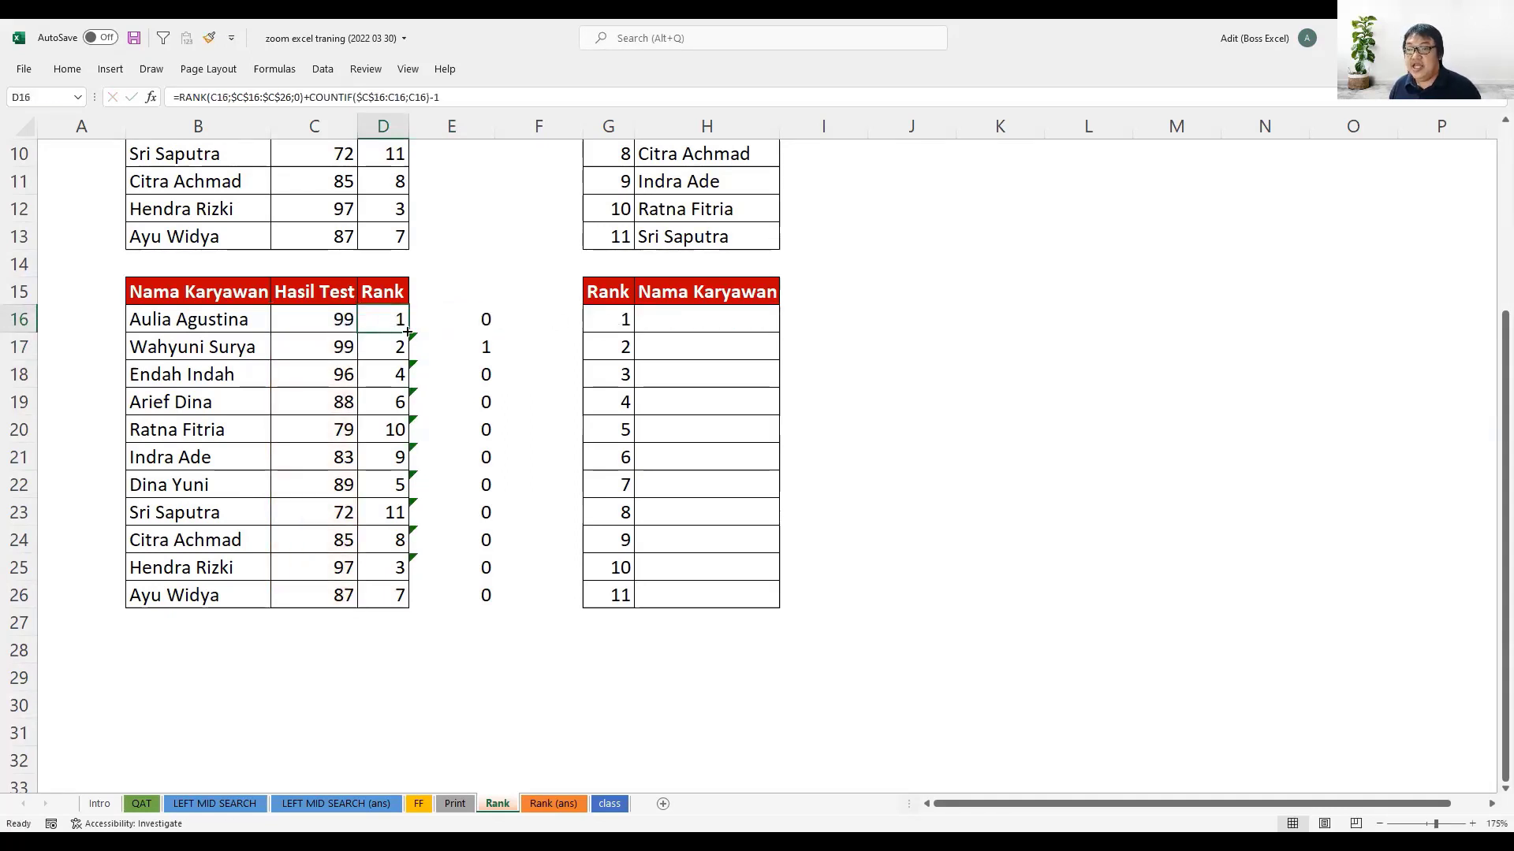
{"action": "double_click", "coordinate": [407, 332]}
- Clear the helper COUNTIF formulas beside the second employee table, in E16:E27
{"action": "left_click_drag", "start_coordinate": [466, 321], "coordinate": [474, 618]}
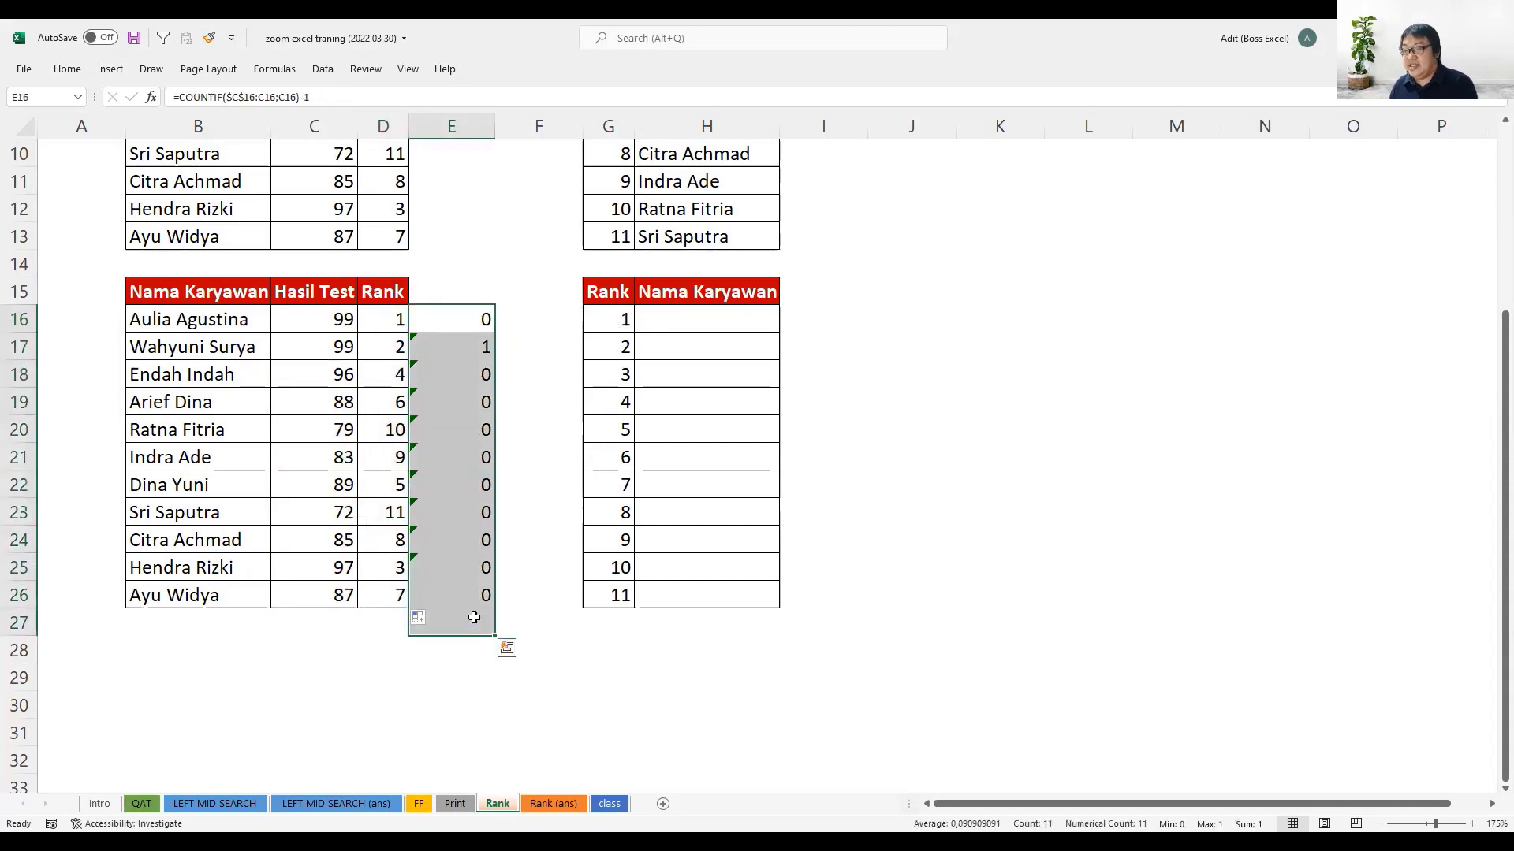
{"action": "key", "text": "Delete"}
{"action": "left_click", "coordinate": [448, 487]}
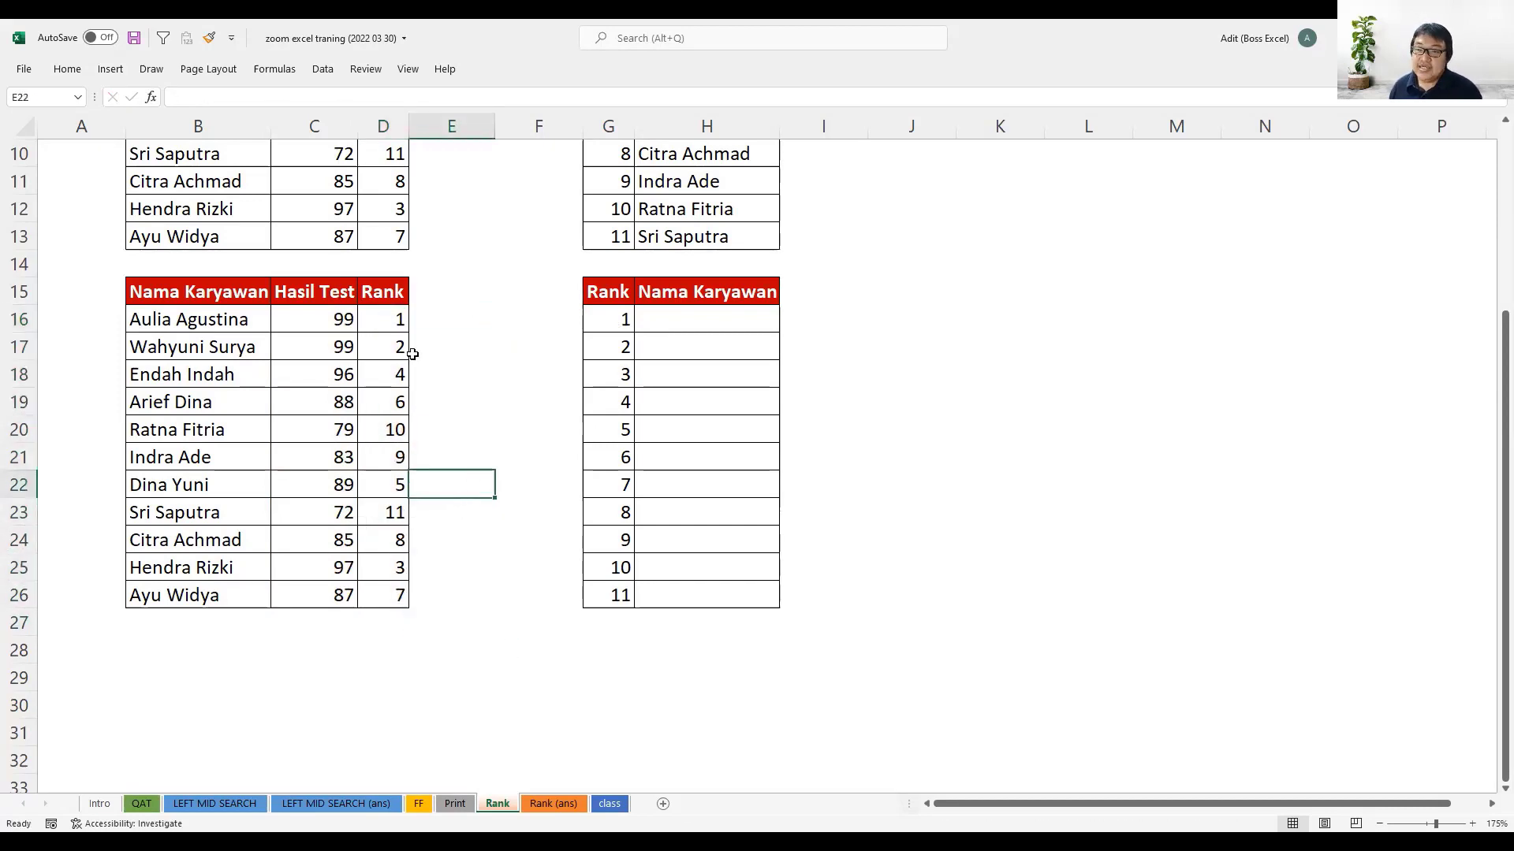
- Compare the tied scores in C16:C17 with their ranks in D16:D17, and open the Rank (ans) sheet
{"action": "scroll", "coordinate": [450, 457], "scroll_direction": "up", "scroll_amount": 1}
{"action": "left_click_drag", "start_coordinate": [315, 398], "coordinate": [335, 426]}
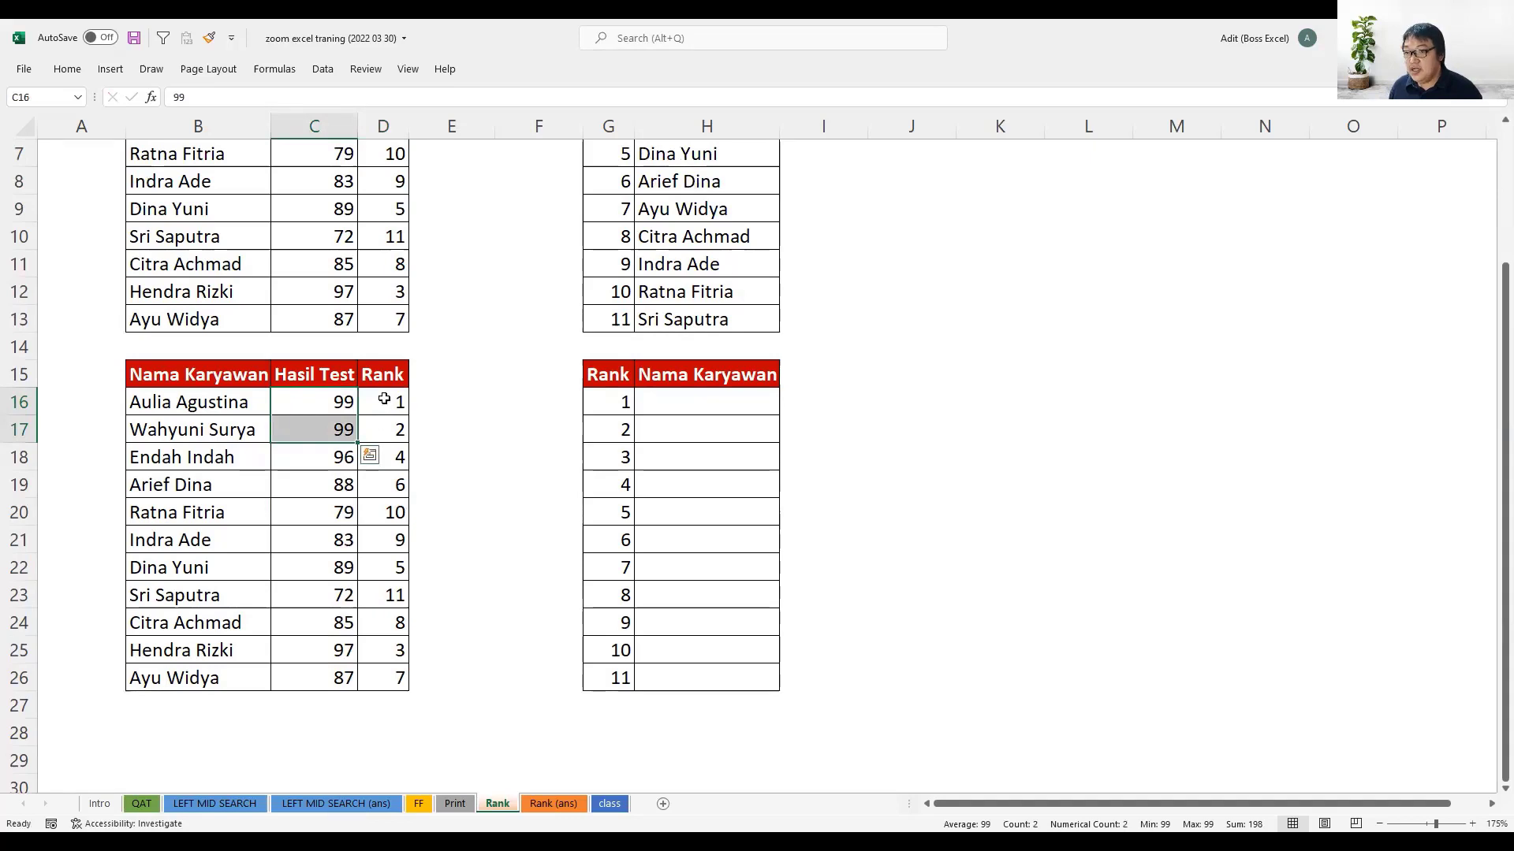
{"action": "left_click_drag", "start_coordinate": [384, 399], "coordinate": [385, 430]}
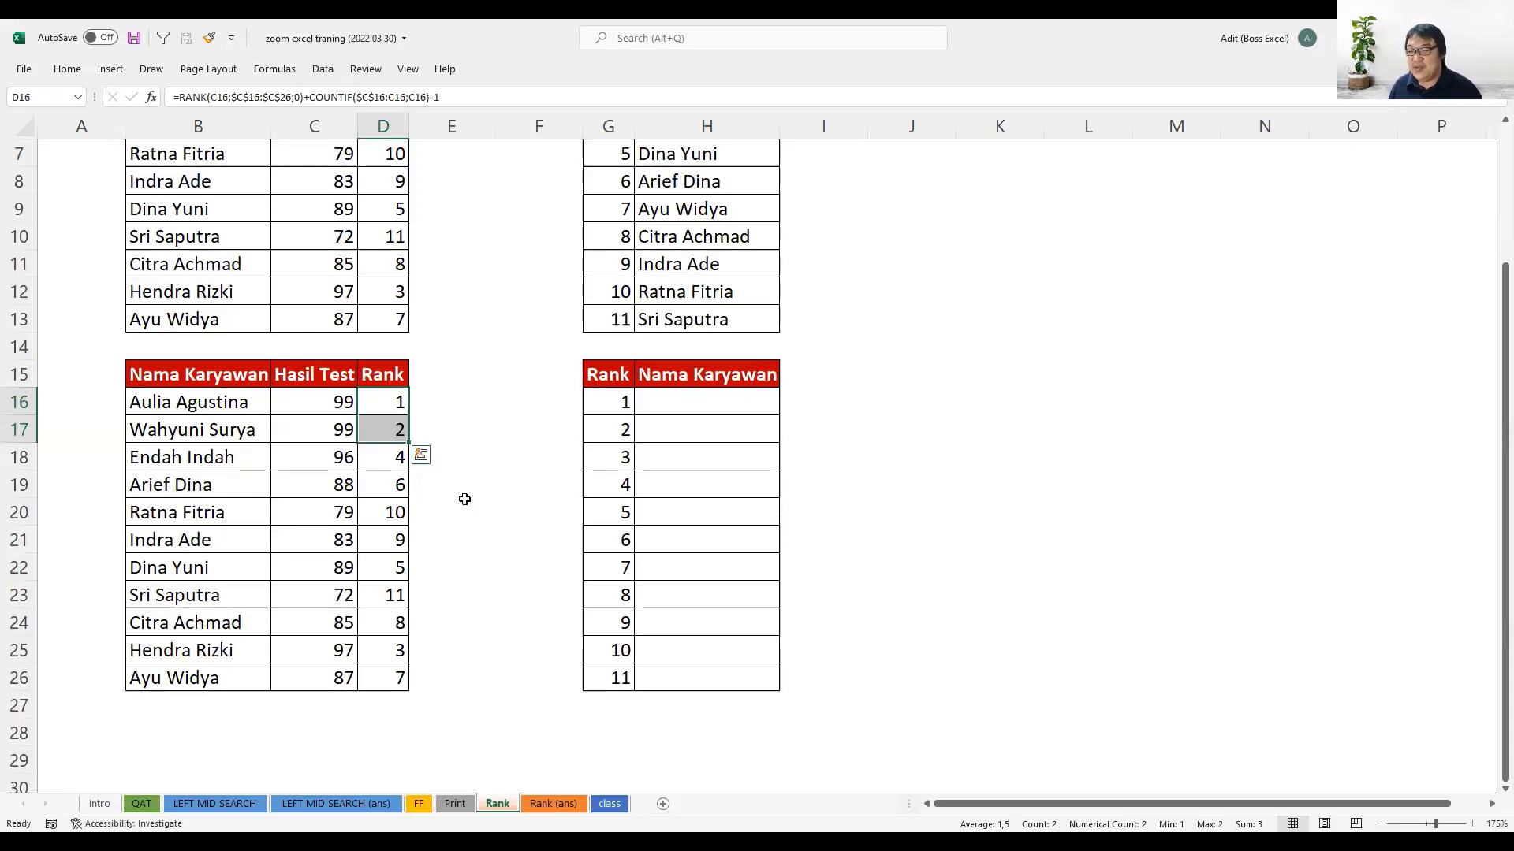
{"action": "left_click", "coordinate": [558, 804]}
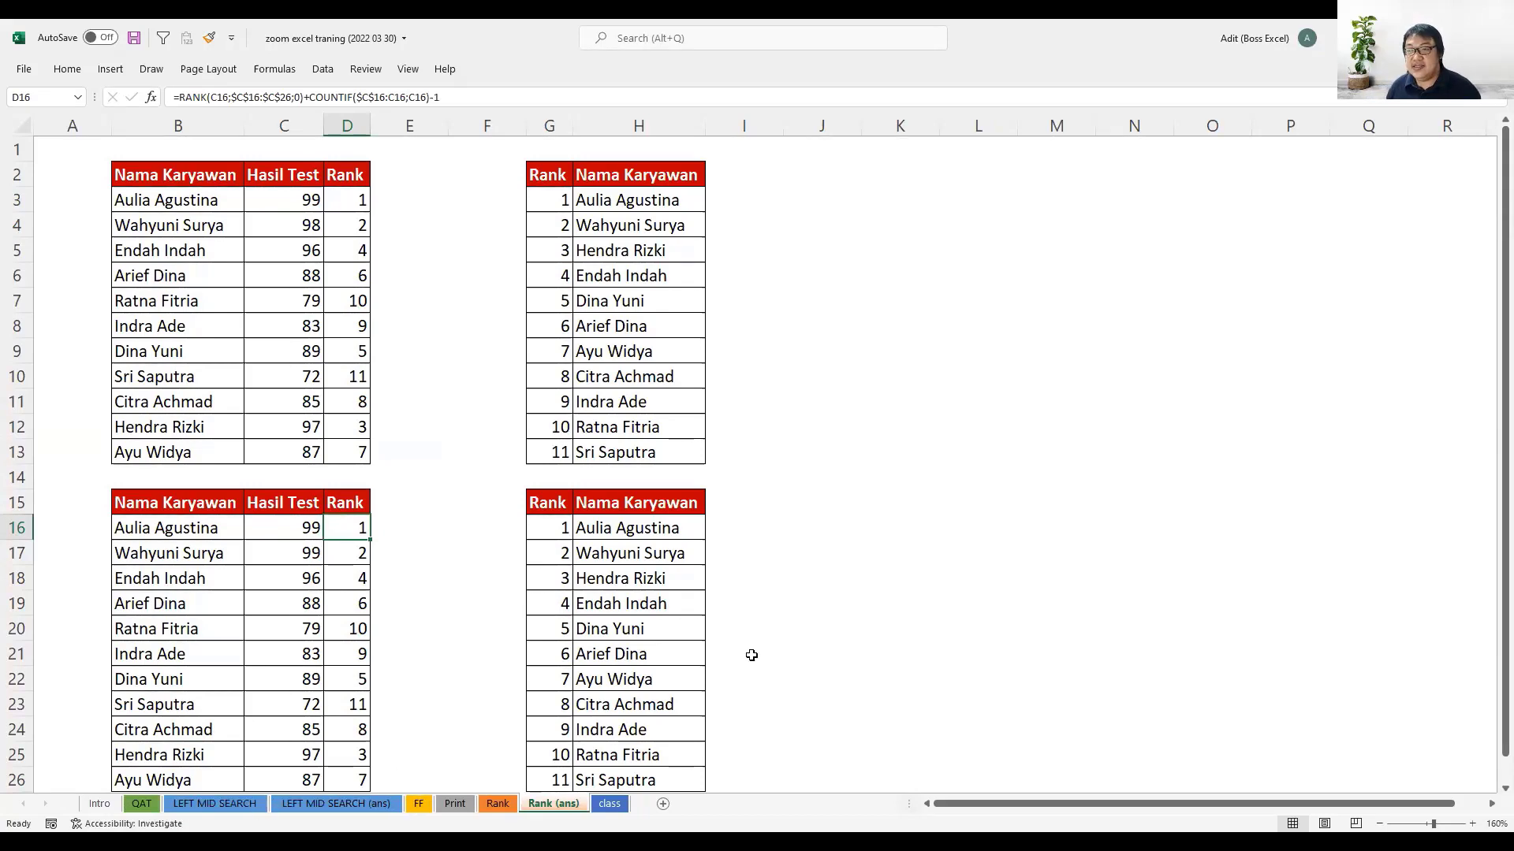
{"action": "left_click", "coordinate": [846, 190]}
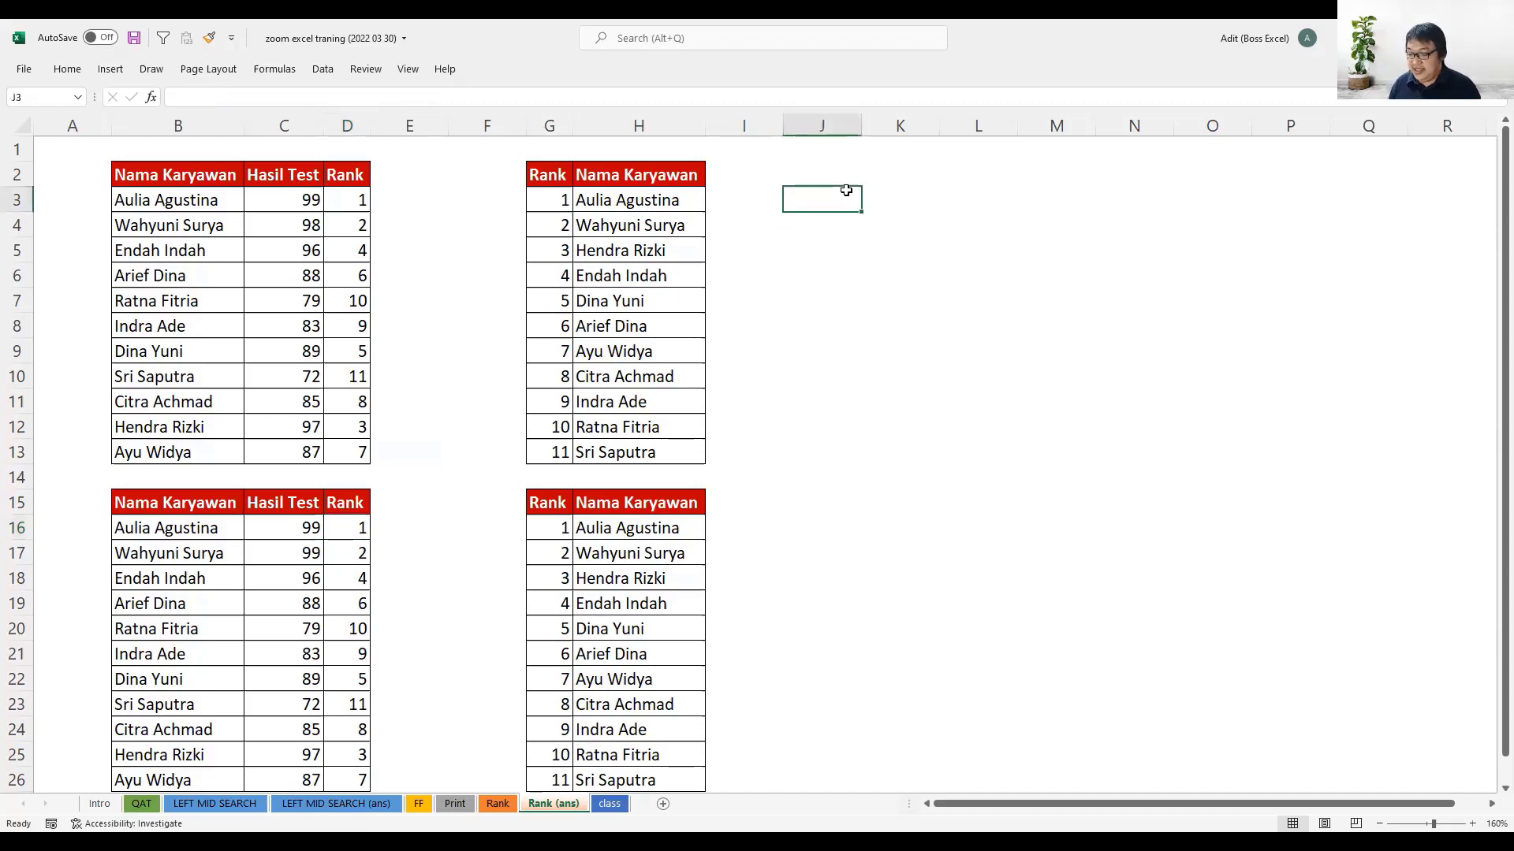
{"action": "type", "text": "="}
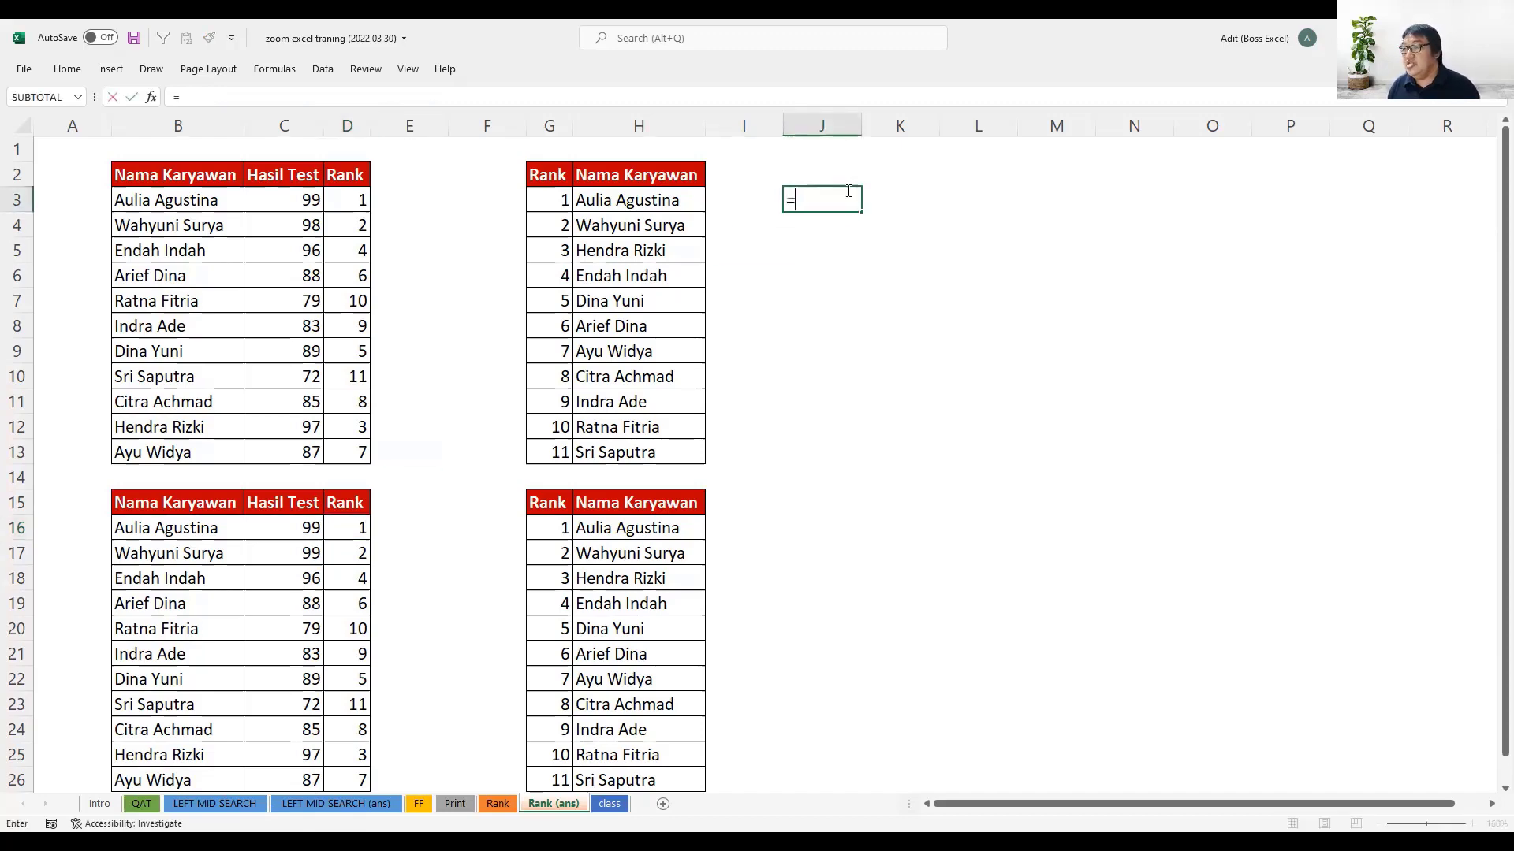
{"action": "type", "text": "SEARCH("}
{"action": "key", "text": "BackSpace"}
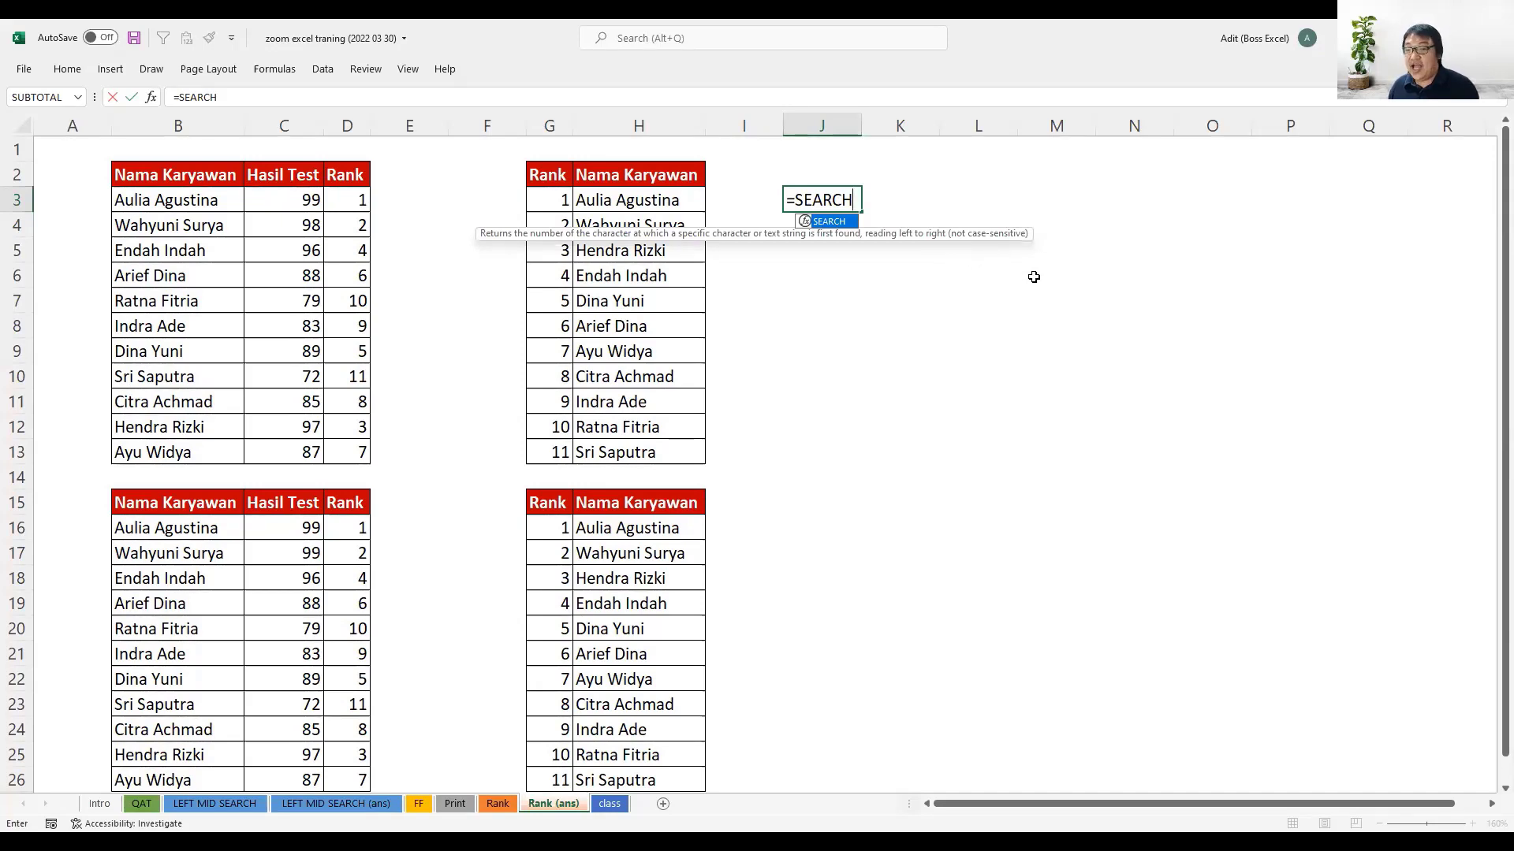
{"action": "key", "text": "Escape"}
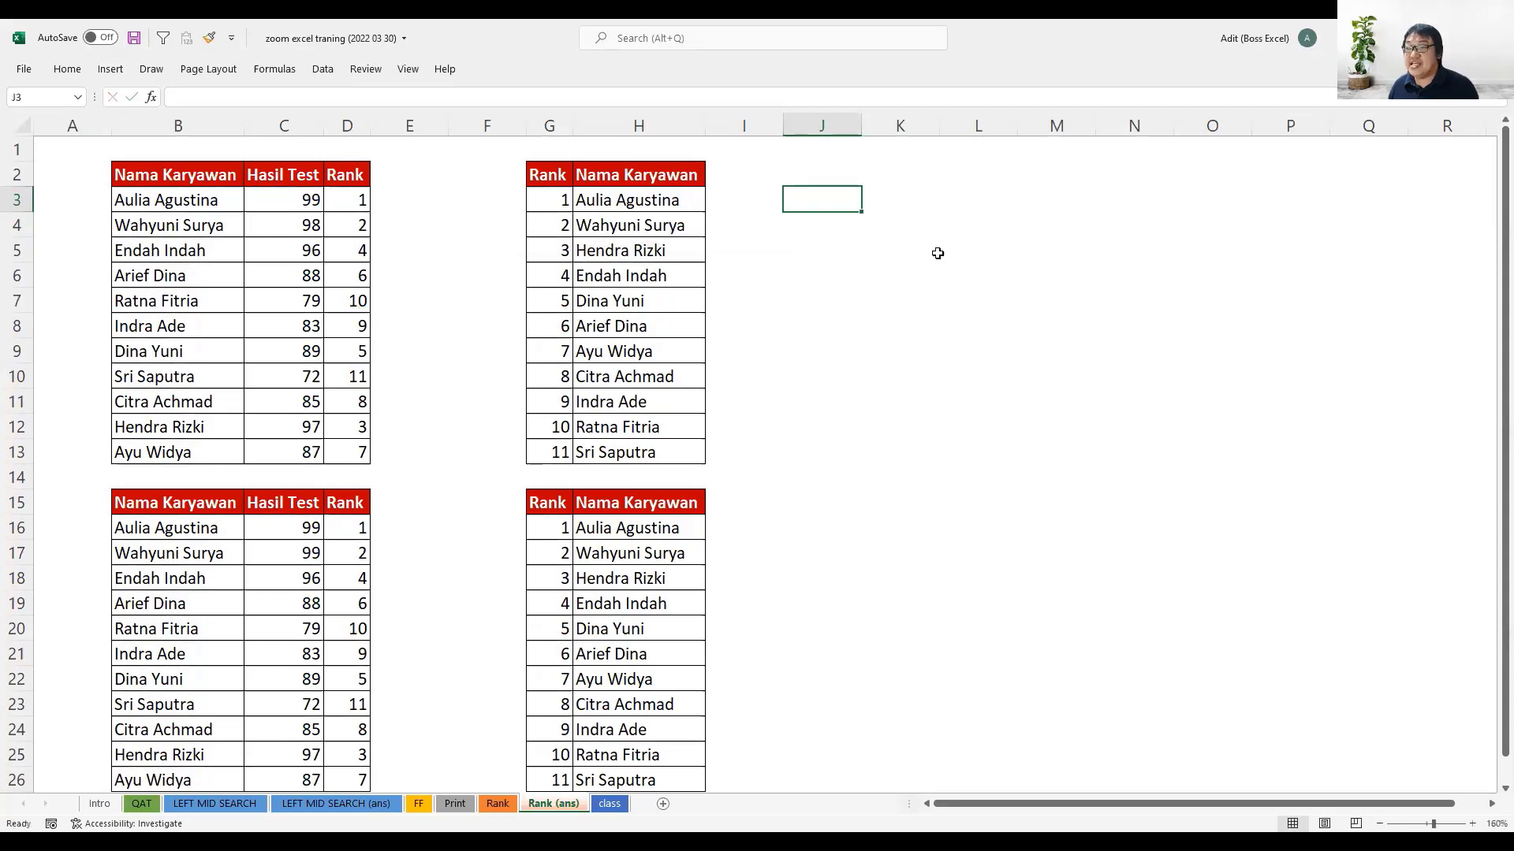
- Enter a sample first name in J3 of the Rank (ans) sheet and reselect that cell
{"action": "type", "text": "Adit"}
{"action": "key", "text": "Tab"}
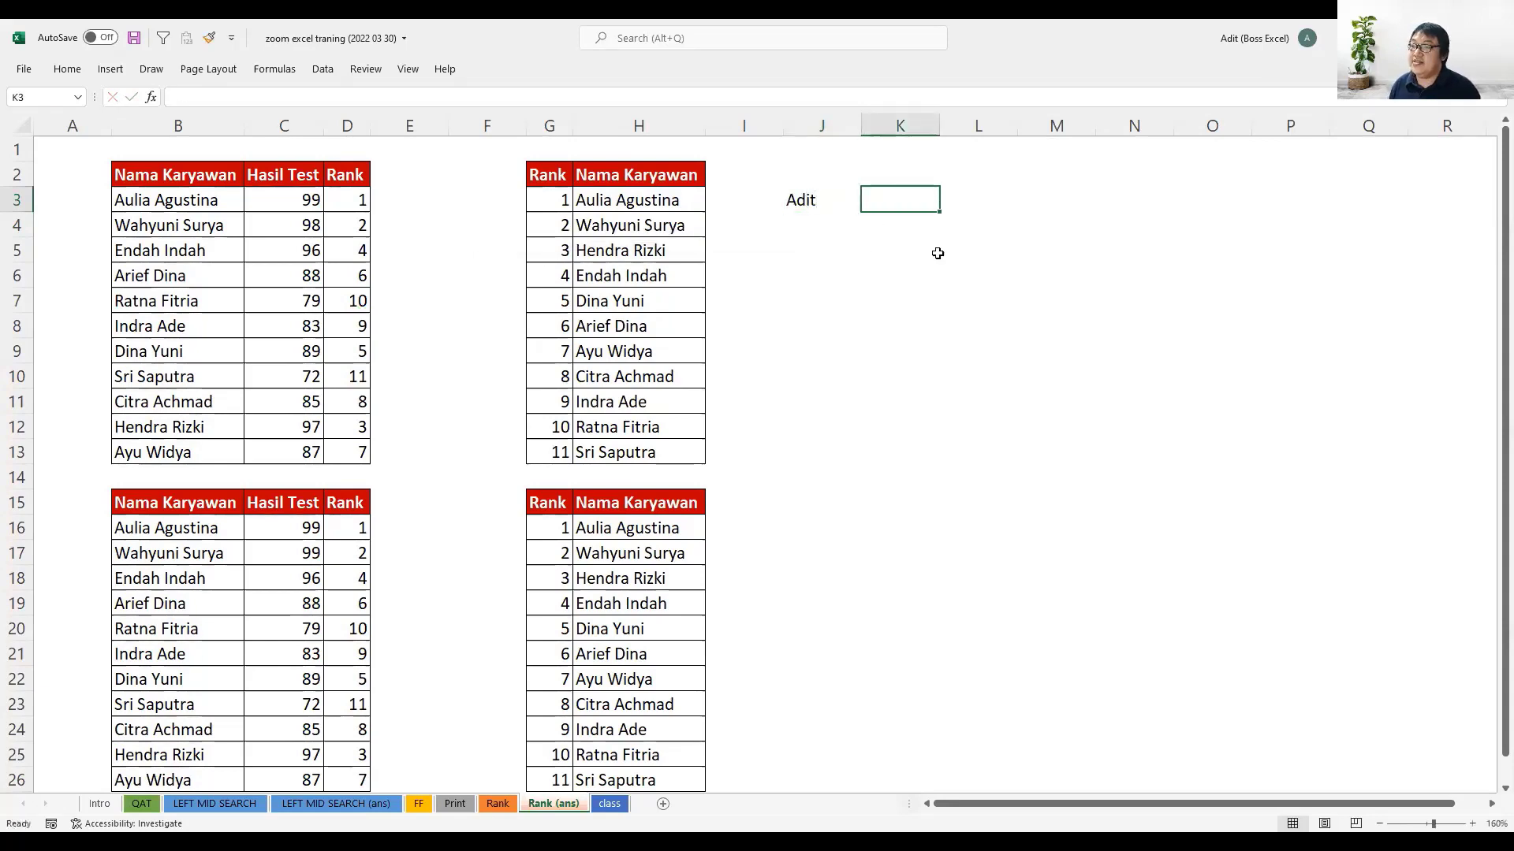
{"action": "key", "text": "shift+Tab"}
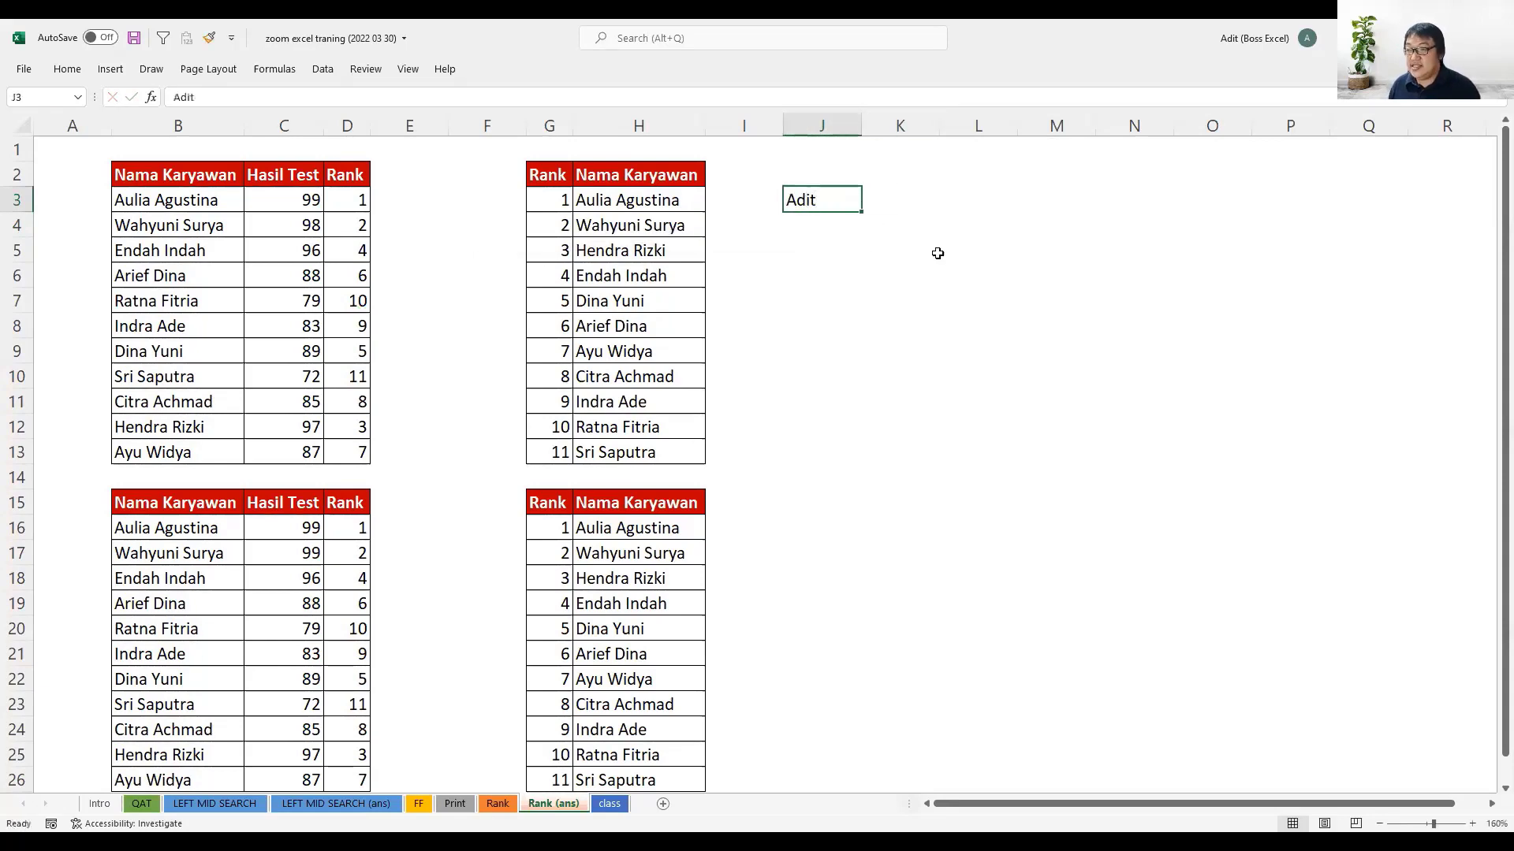
- Extend the sample first name in J3 by appending "ya" to it
{"action": "left_click", "coordinate": [372, 95]}
{"action": "type", "text": "ya"}
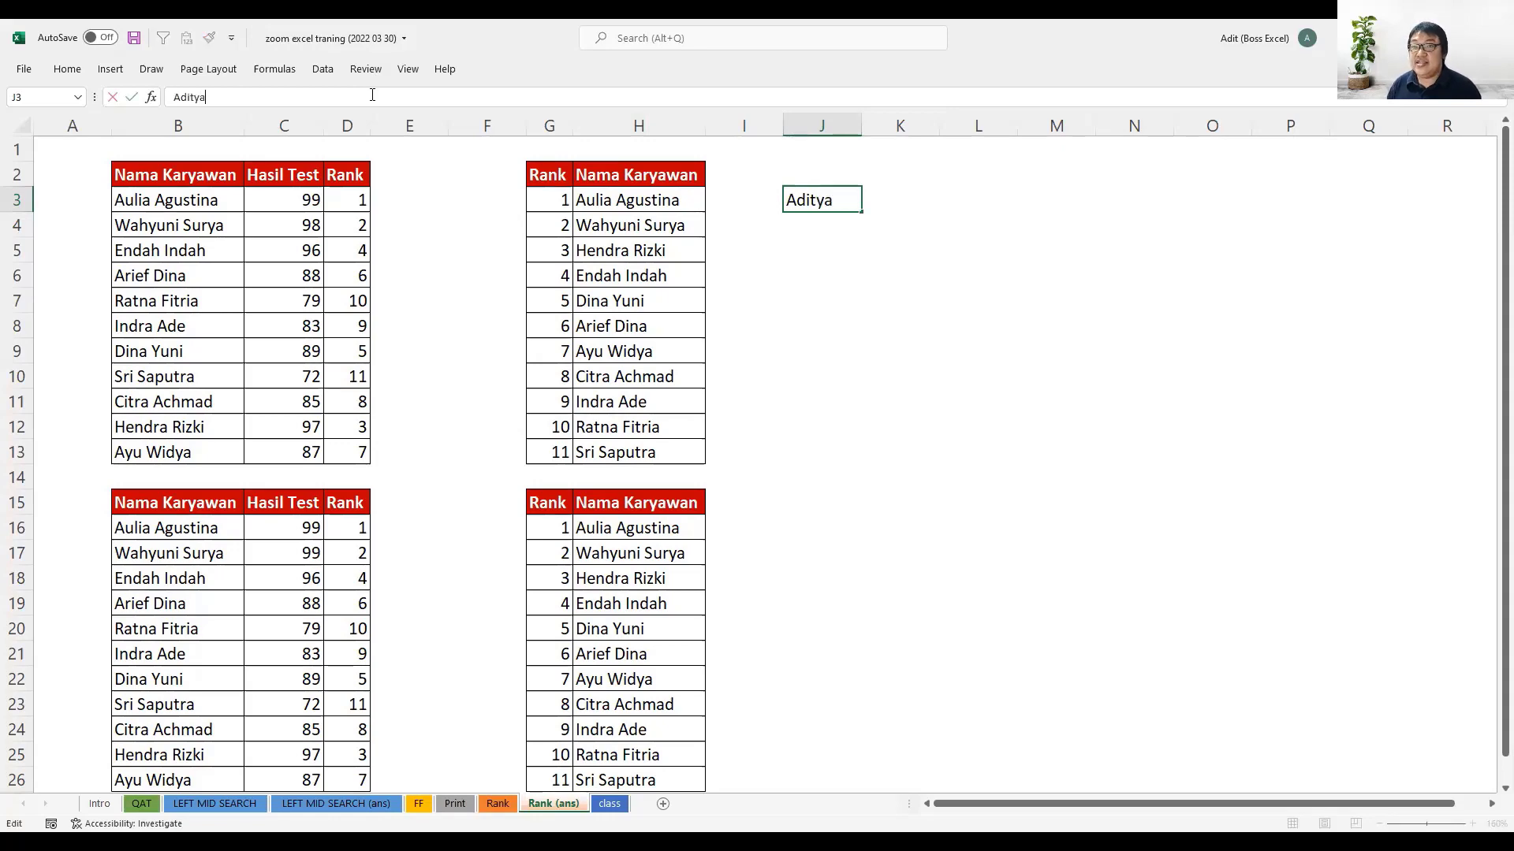
{"action": "key", "text": "Return"}
{"action": "key", "text": "Up"}
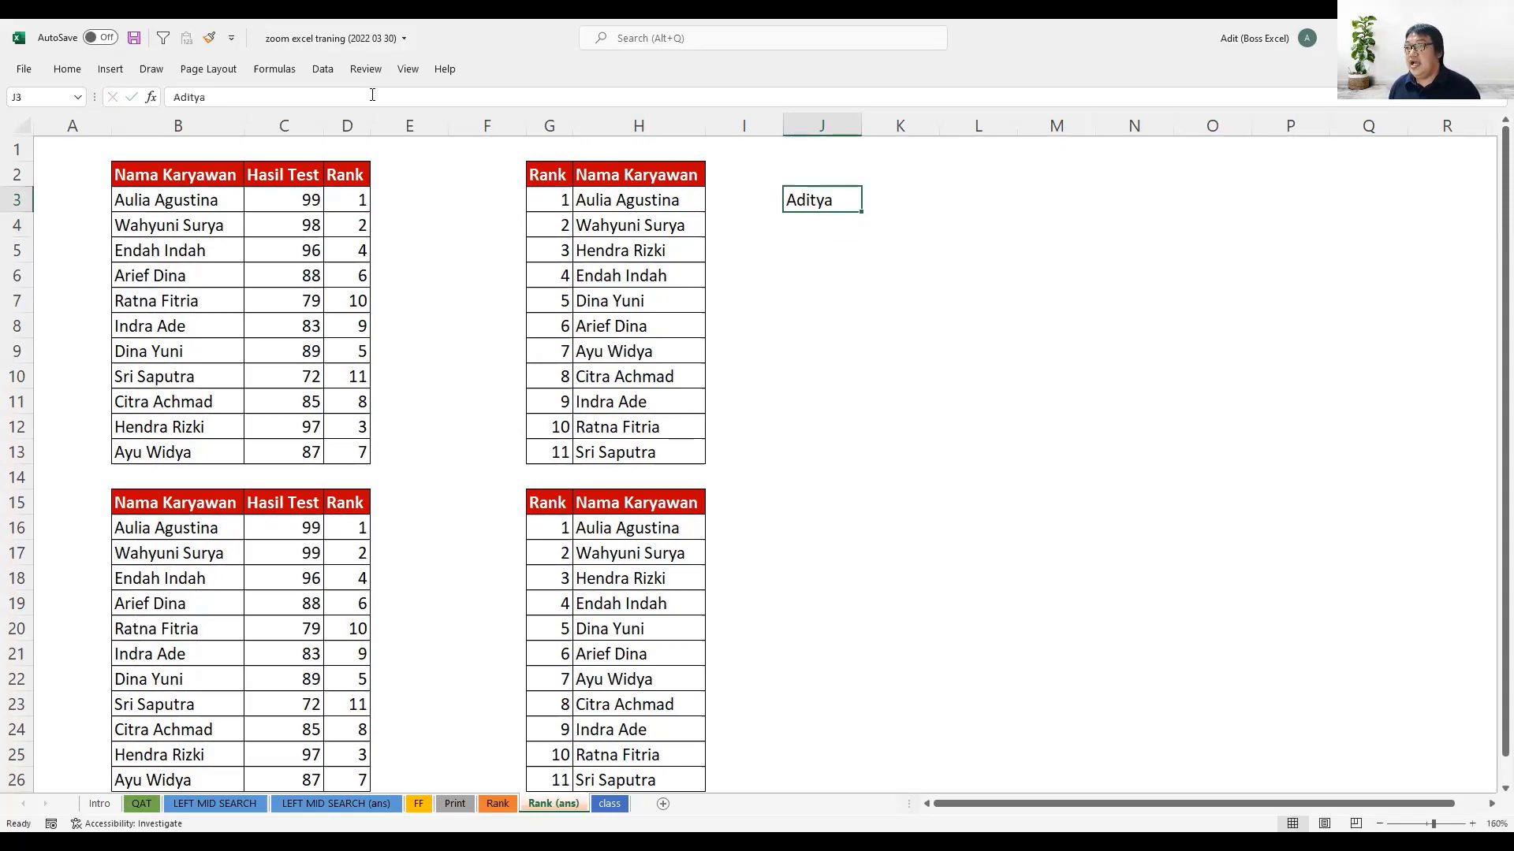
- Enter =SEARCH("A";J3;1) in K3 to locate the letter A in the sample name
{"action": "key", "text": "Right"}
{"action": "type", "text": "="}
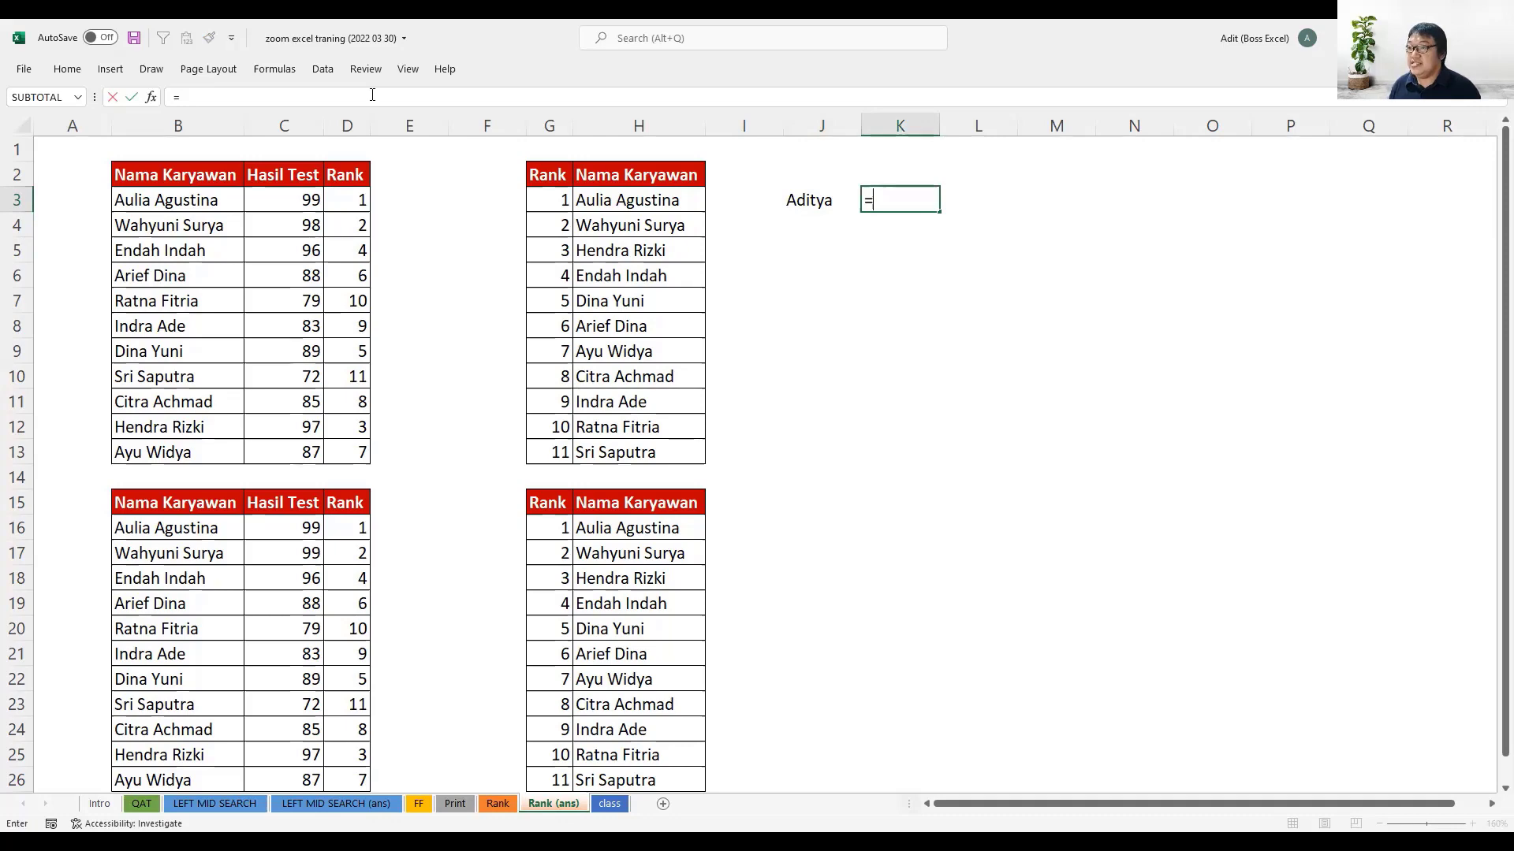
{"action": "type", "text": "SERIESSUM("}
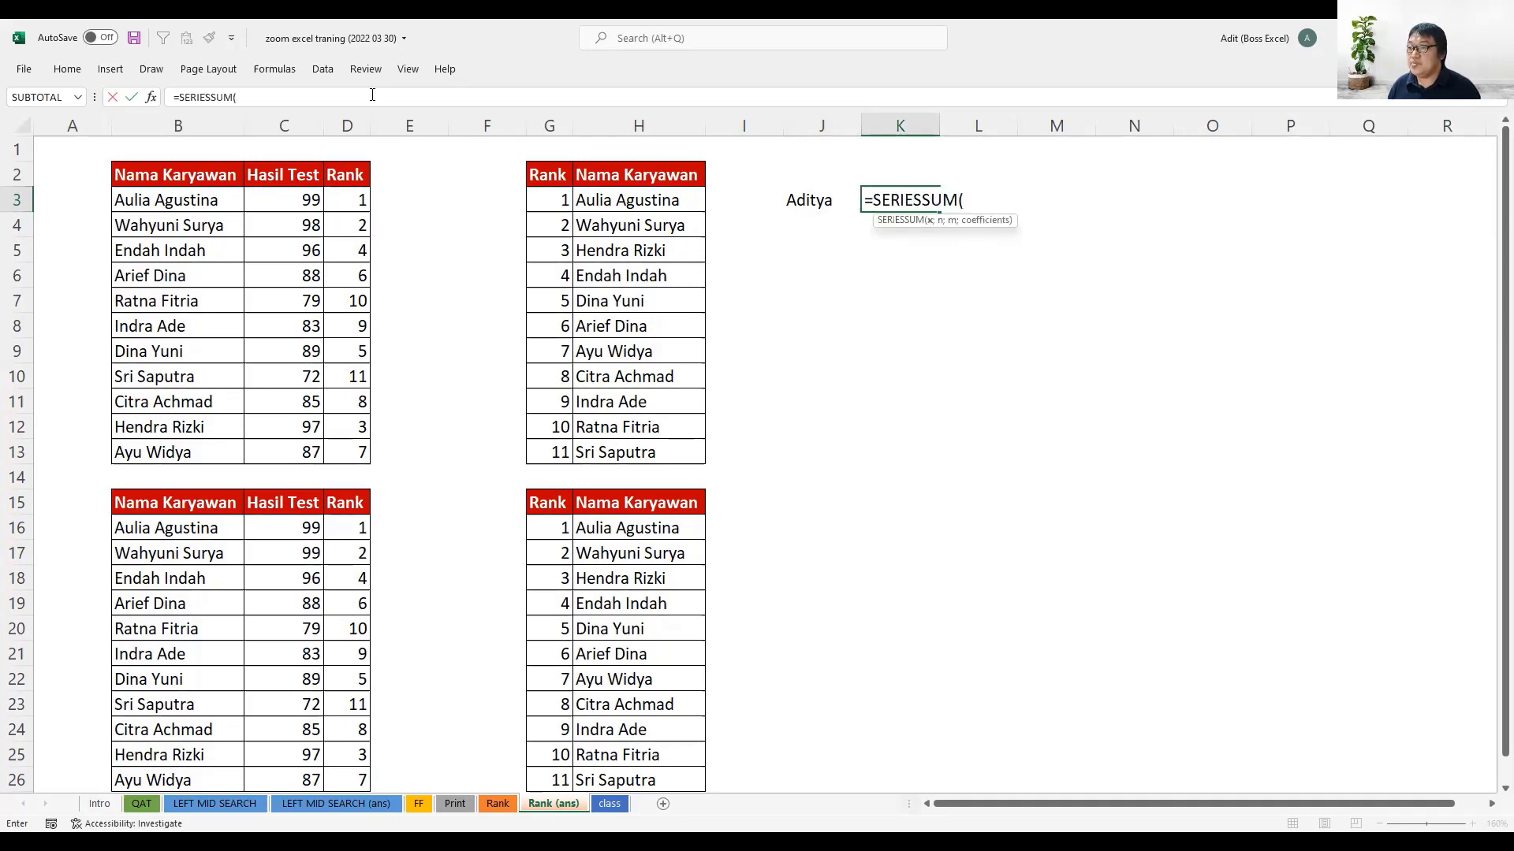
{"action": "key", "text": "BackSpace"}
{"action": "key", "text": "BackSpace"}
{"action": "key", "text": "BackSpace"}
{"action": "key", "text": "BackSpace"}
{"action": "key", "text": "BackSpace"}
{"action": "key", "text": "BackSpace"}
{"action": "key", "text": "BackSpace"}
{"action": "key", "text": "BackSpace"}
{"action": "type", "text": "ARCH("}
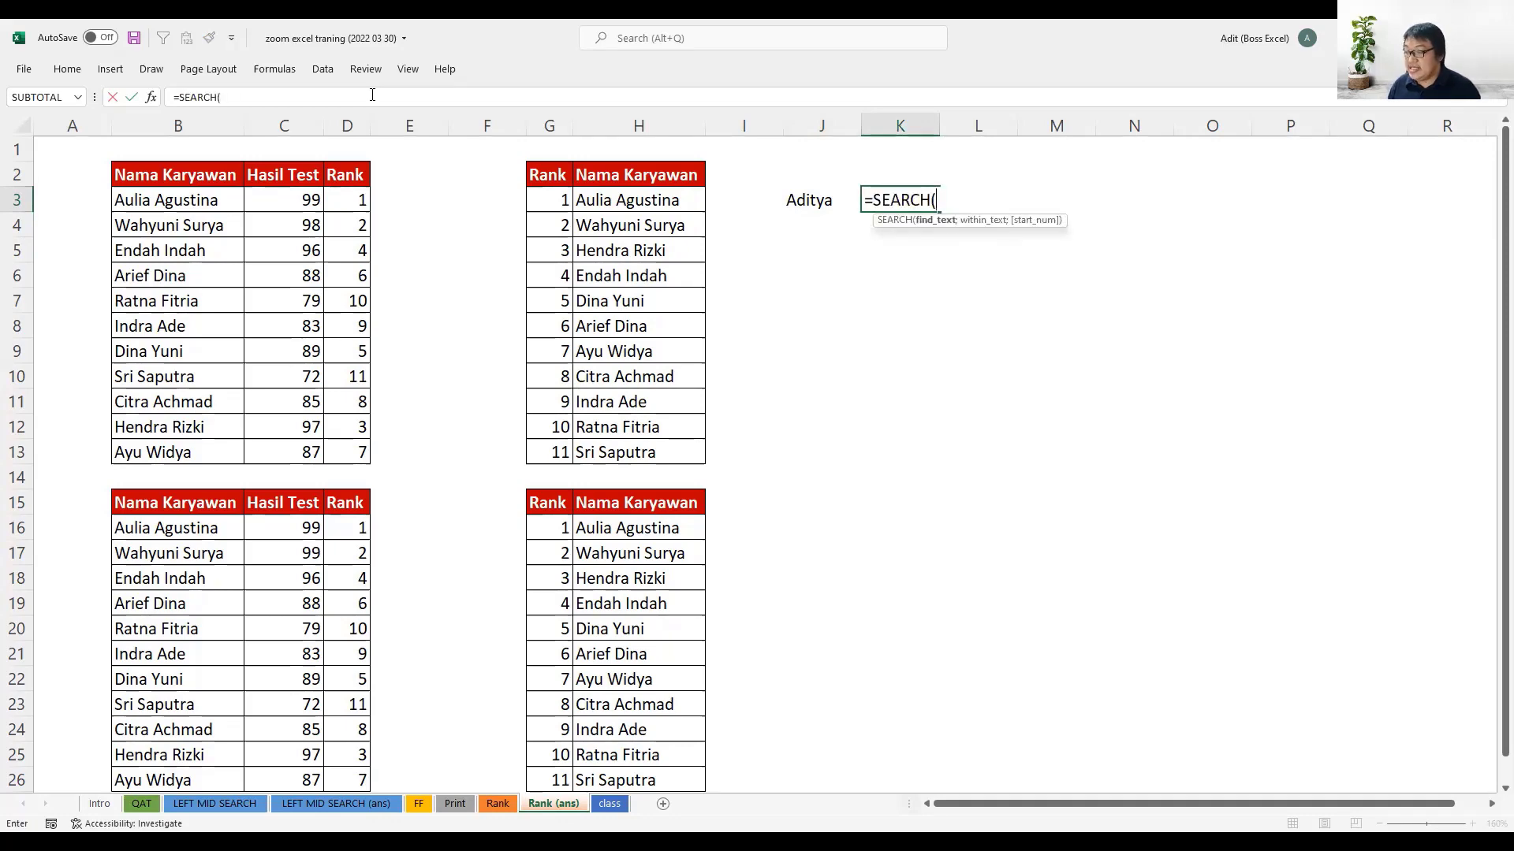
{"action": "type", "text": "\""}
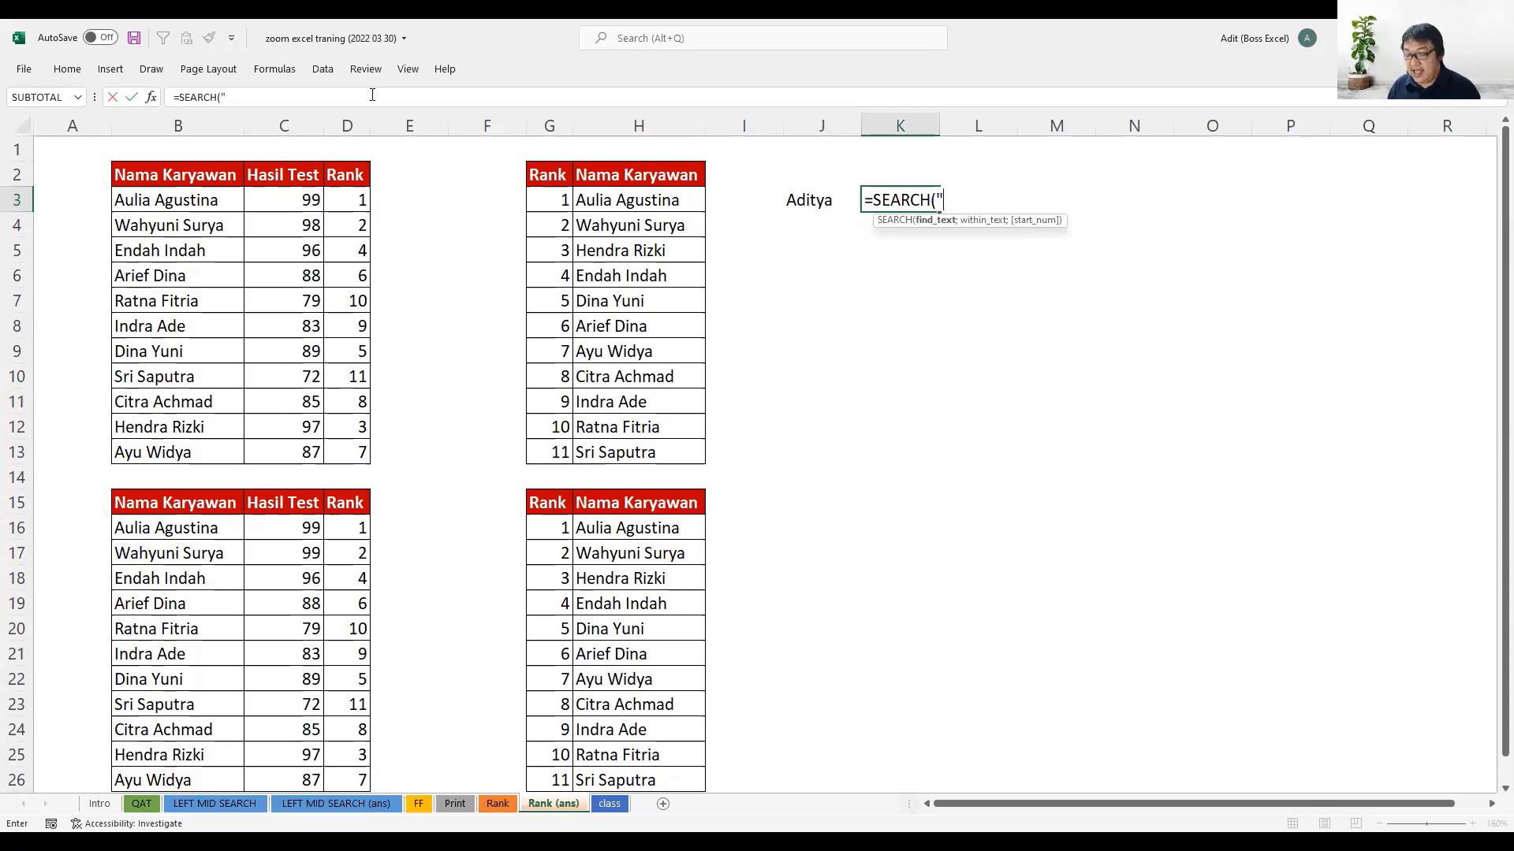
{"action": "type", "text": "a"}
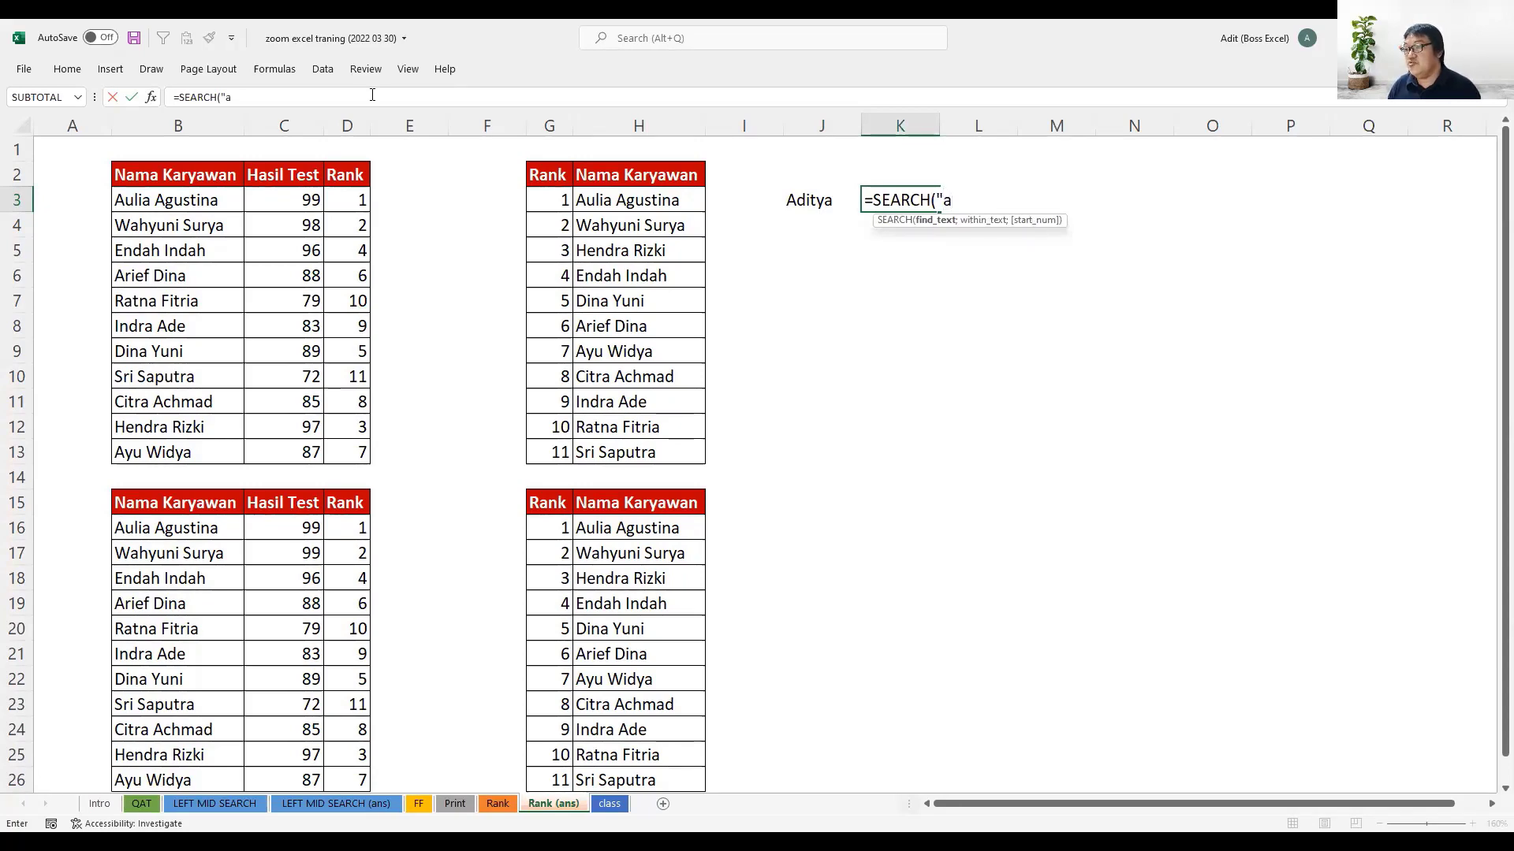
{"action": "key", "text": "BackSpace"}
{"action": "type", "text": "A\""}
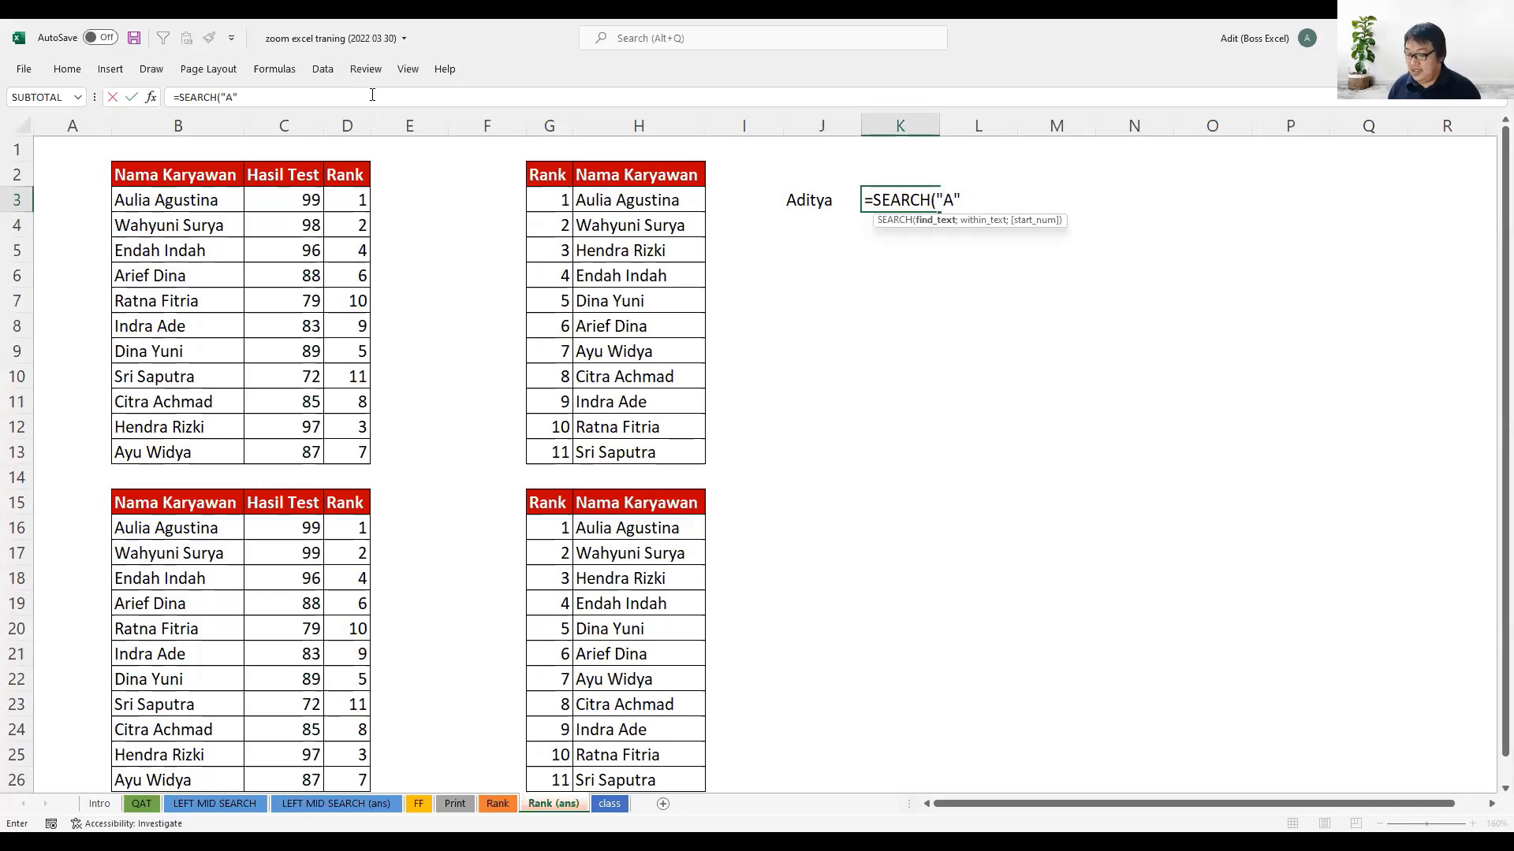
{"action": "type", "text": ";"}
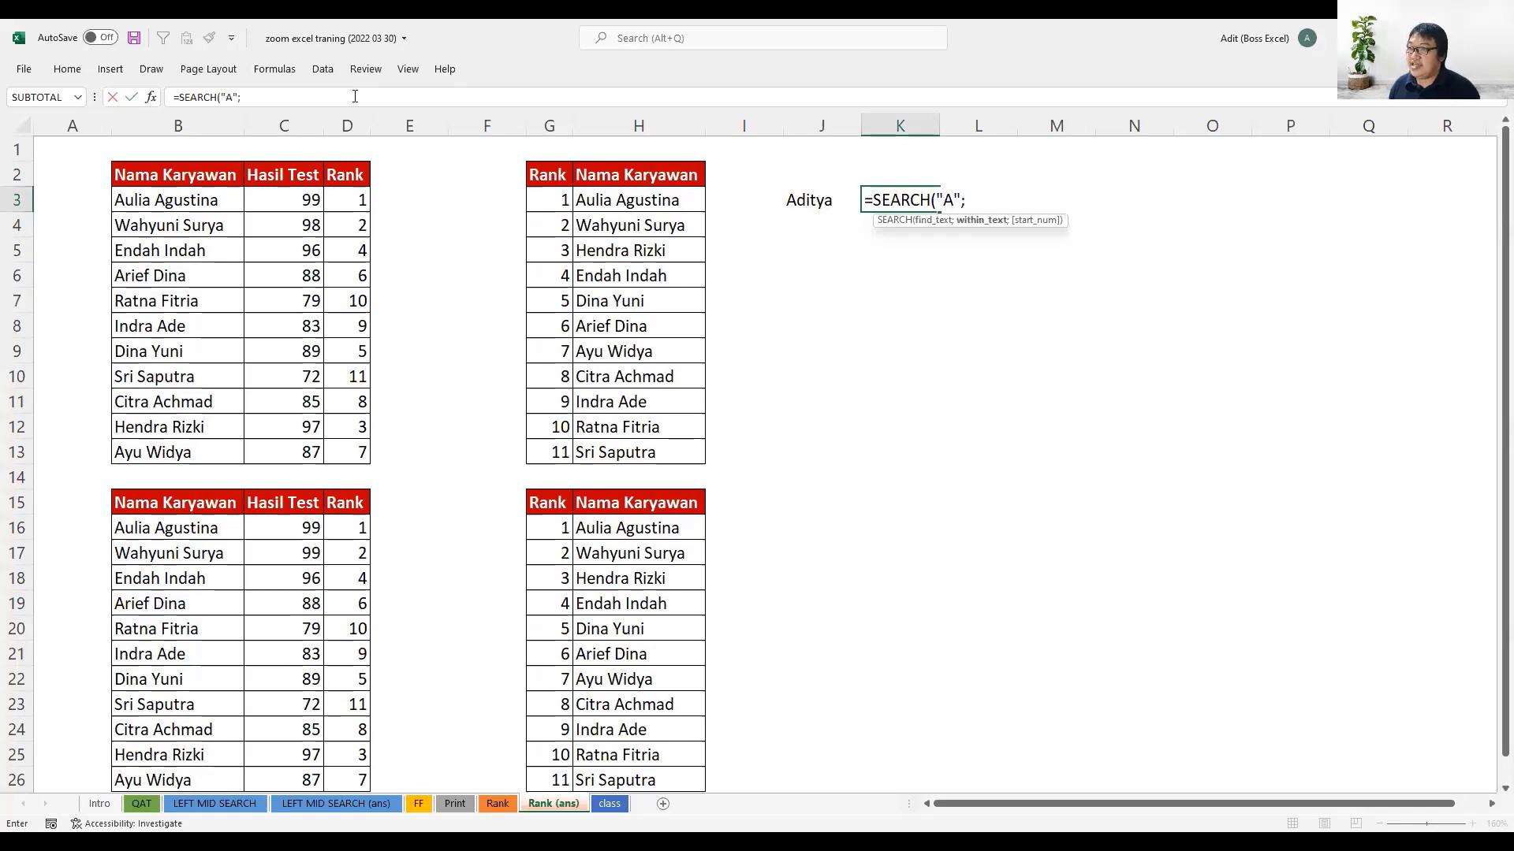
{"action": "left_click", "coordinate": [816, 202]}
{"action": "type", "text": ";1)"}
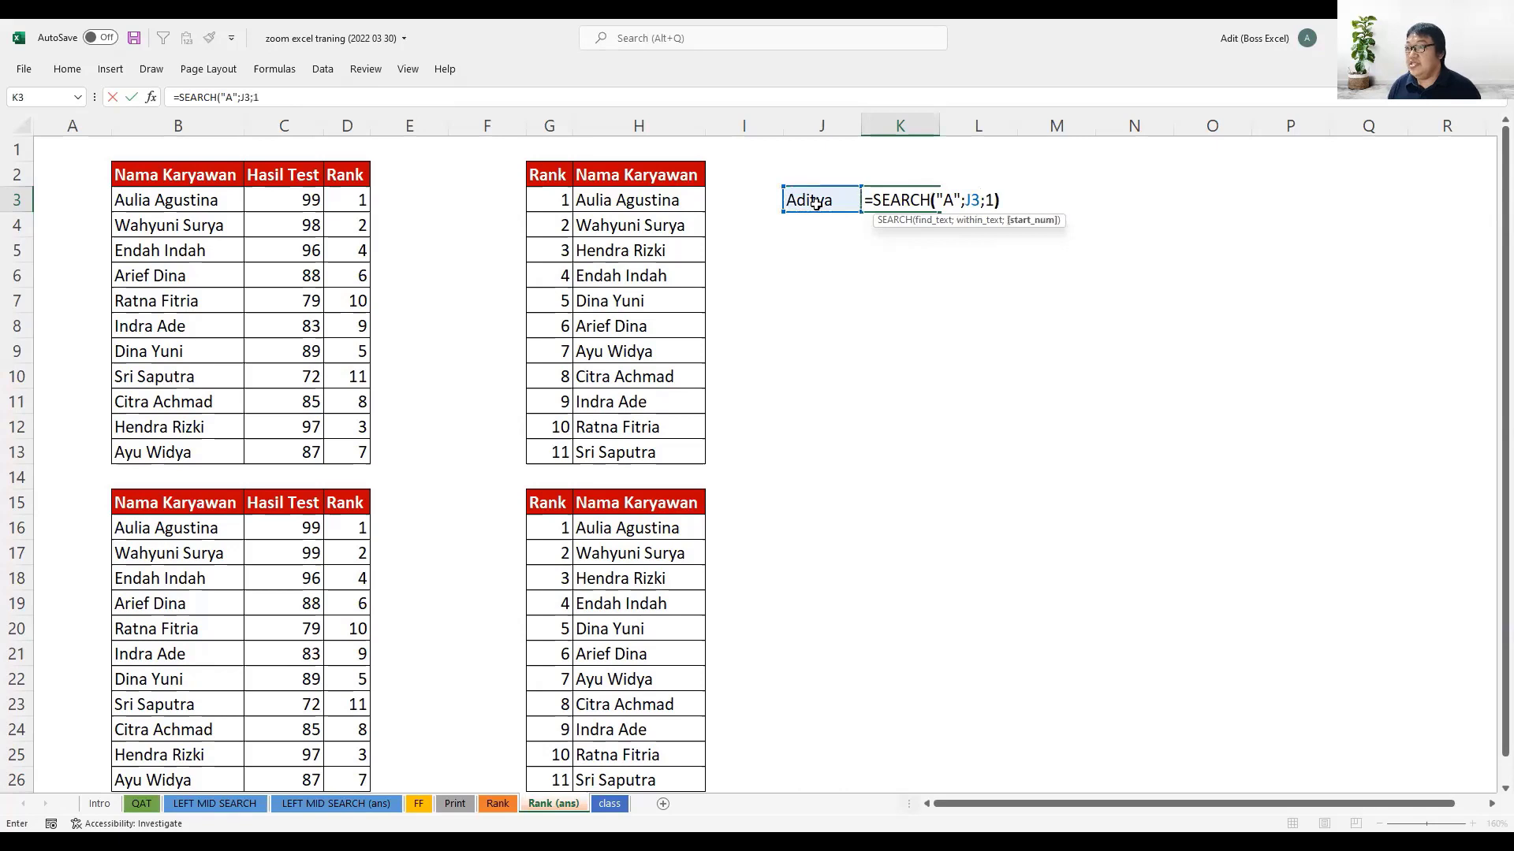
{"action": "key", "text": "Return"}
{"action": "left_click", "coordinate": [895, 203]}
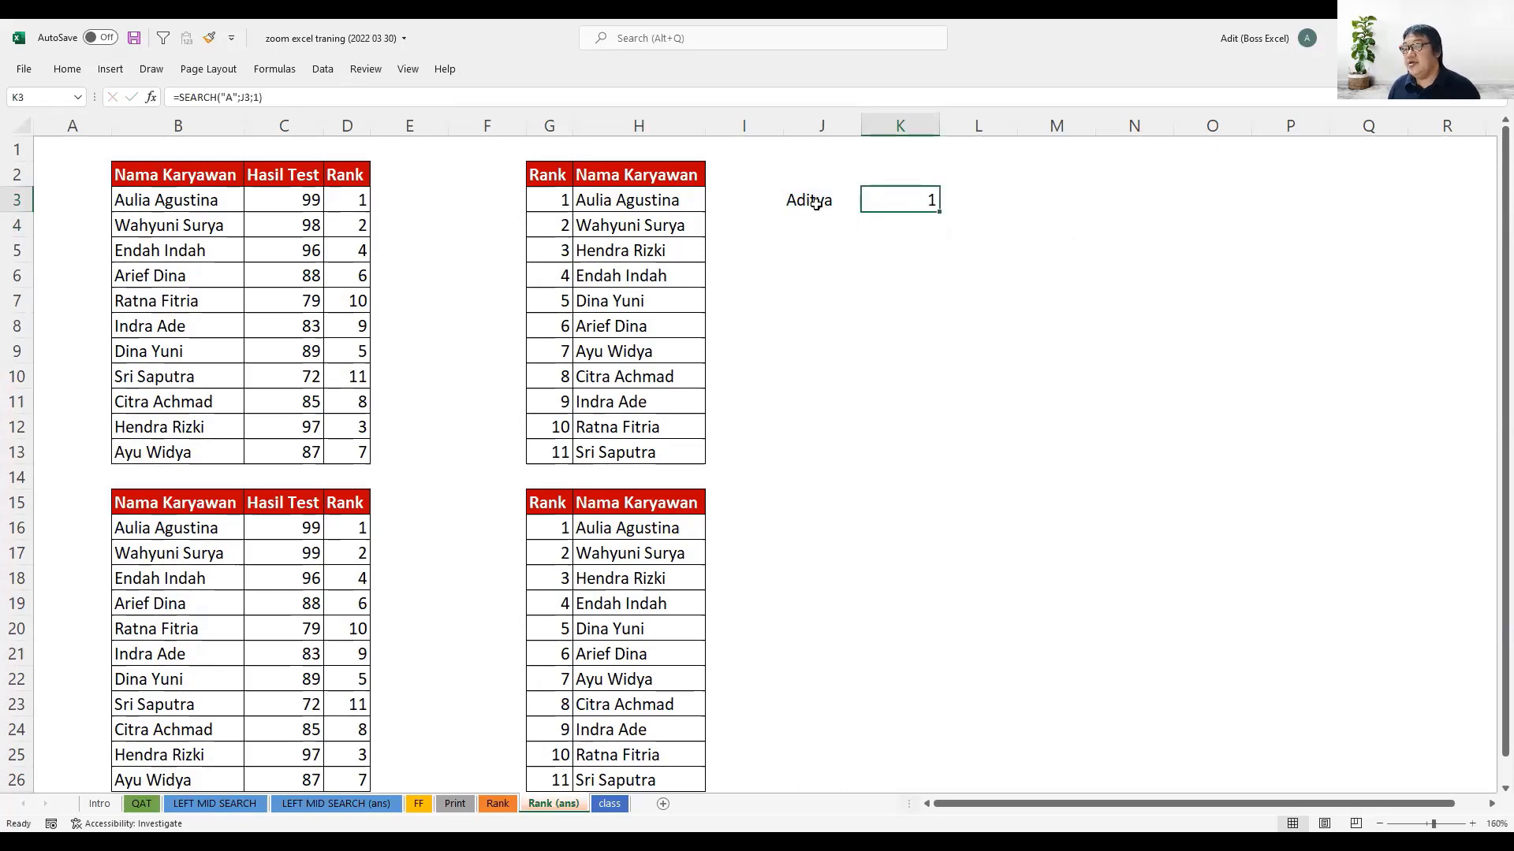
- Change the capitalization of the sample name in J3 to a lowercase first "a" and an uppercase final "A"
{"action": "left_click", "coordinate": [816, 204]}
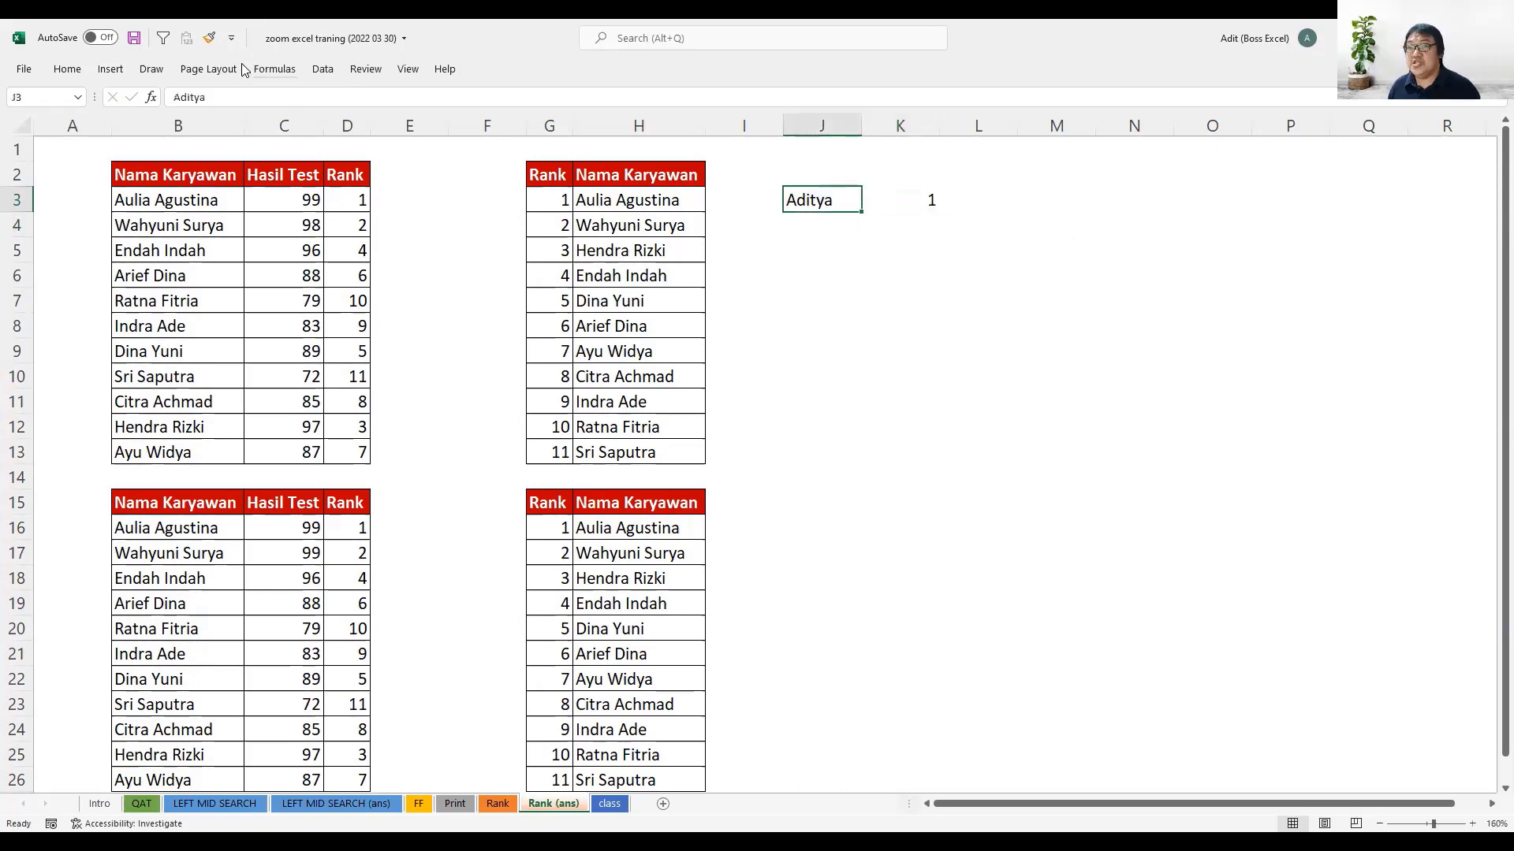
{"action": "left_click", "coordinate": [222, 97]}
{"action": "key", "text": "BackSpace"}
{"action": "type", "text": "A"}
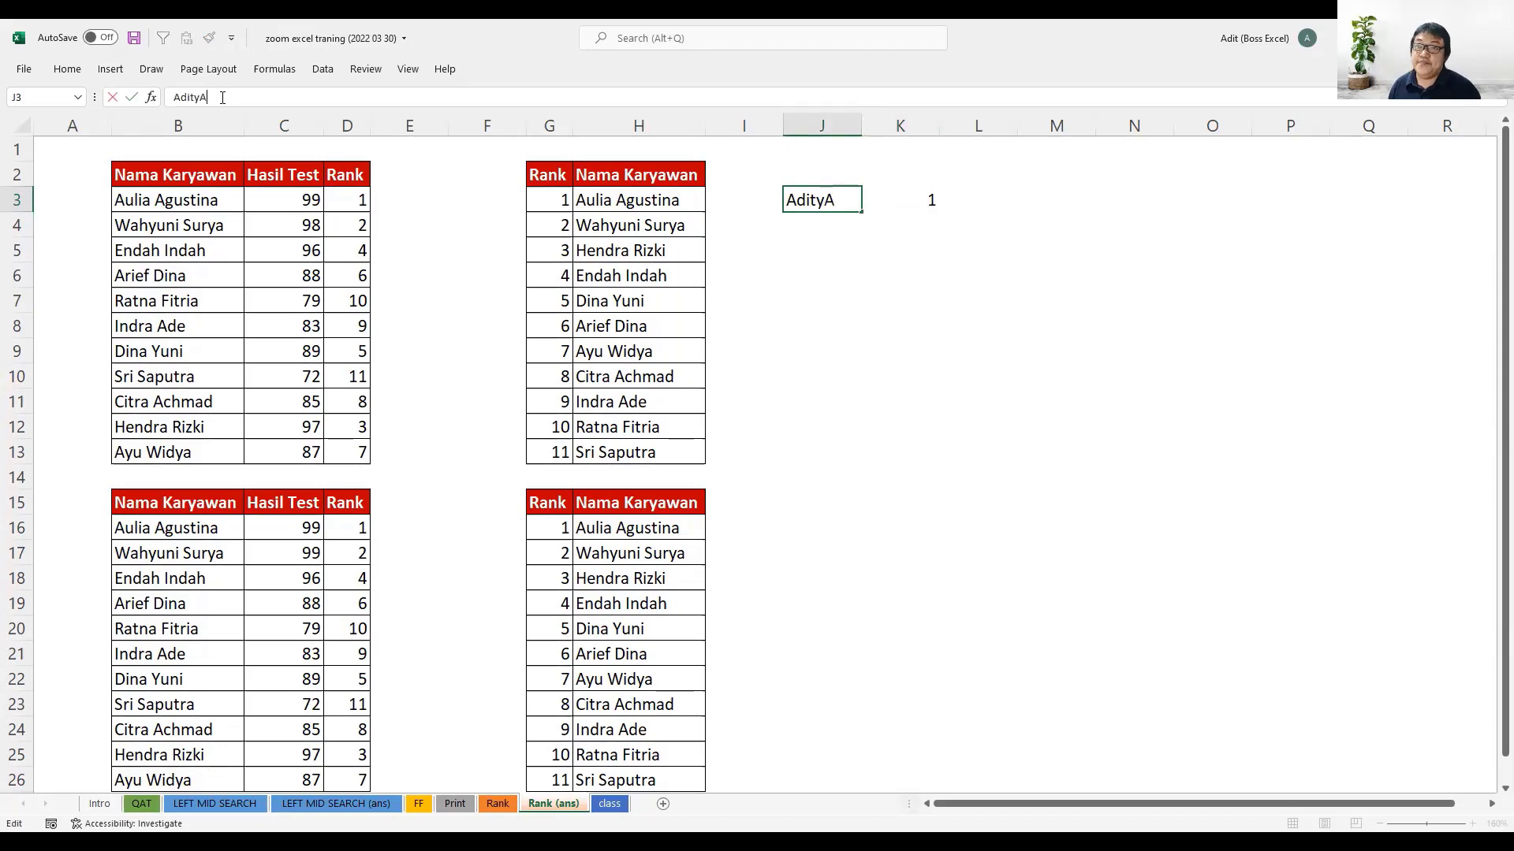
{"action": "left_click", "coordinate": [180, 97]}
{"action": "key", "text": "BackSpace"}
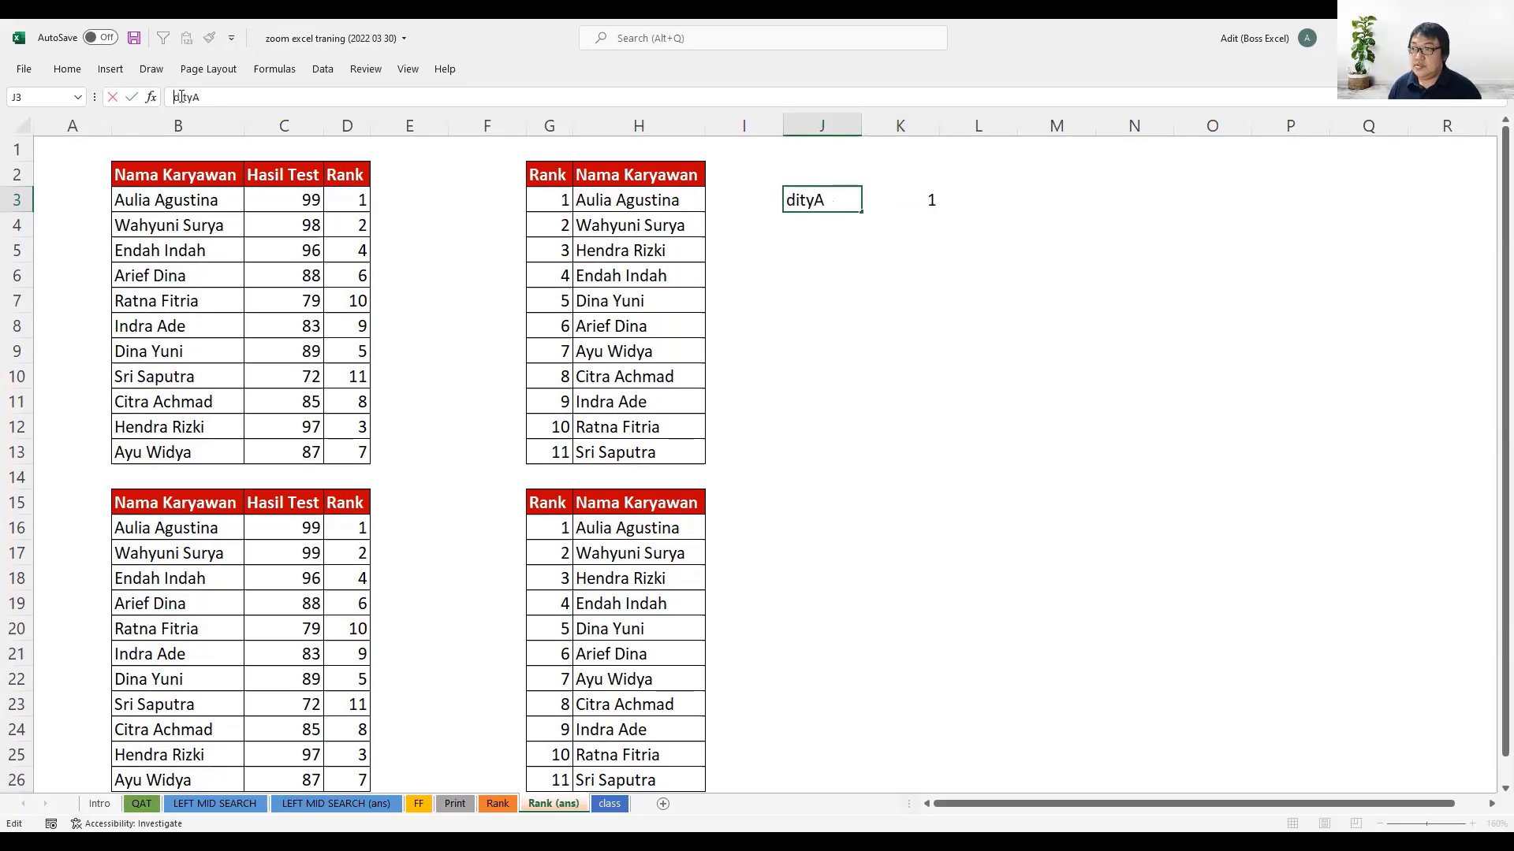
{"action": "type", "text": "a"}
{"action": "key", "text": "Return"}
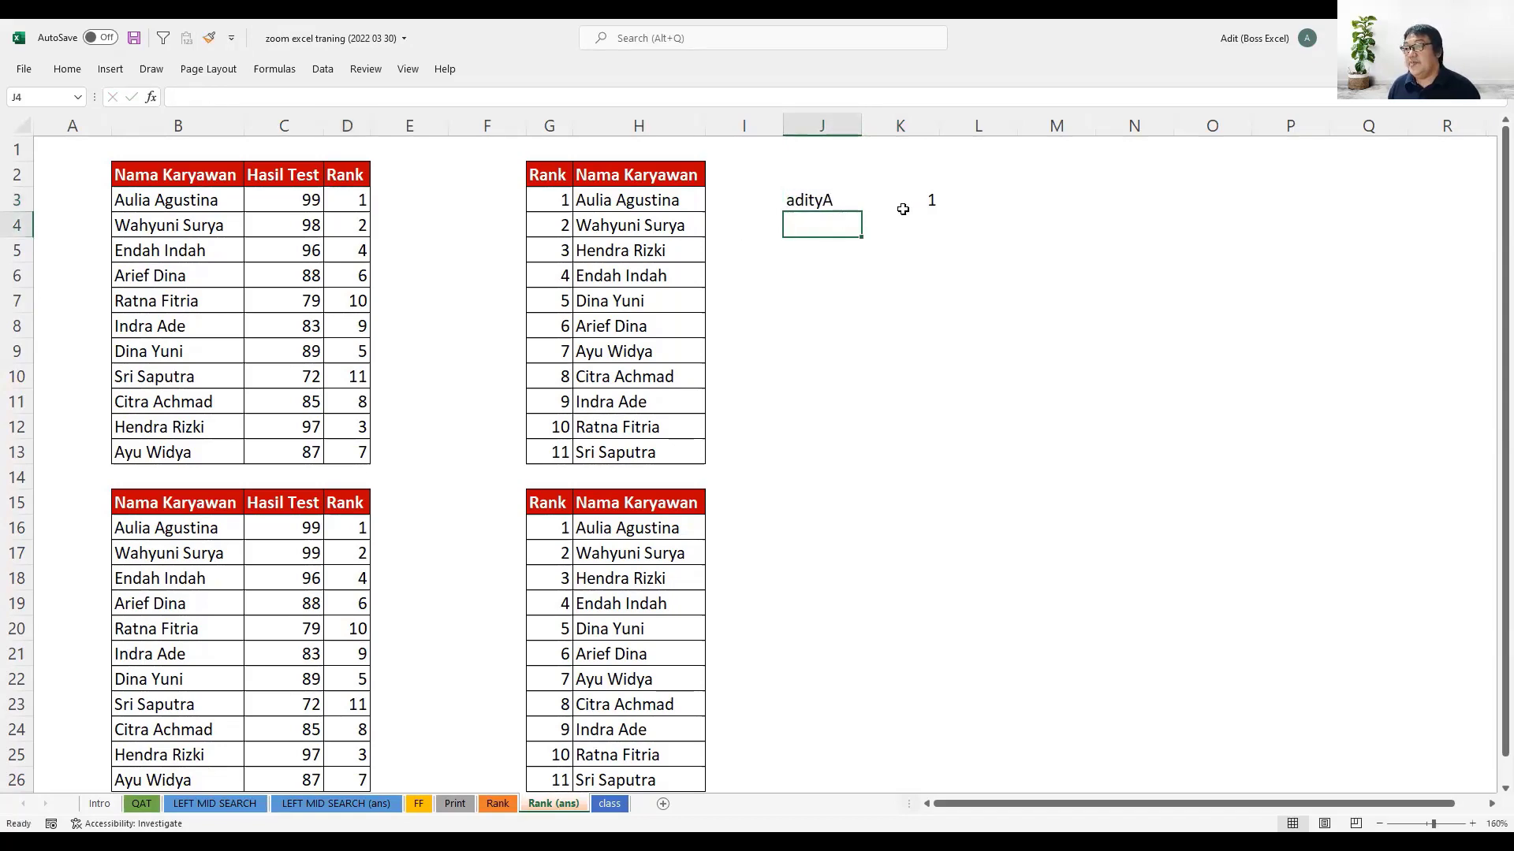
- Enter =FIND("A";J3;1) in K4 to locate the uppercase A in the sample name
{"action": "left_click", "coordinate": [905, 222]}
{"action": "type", "text": "="}
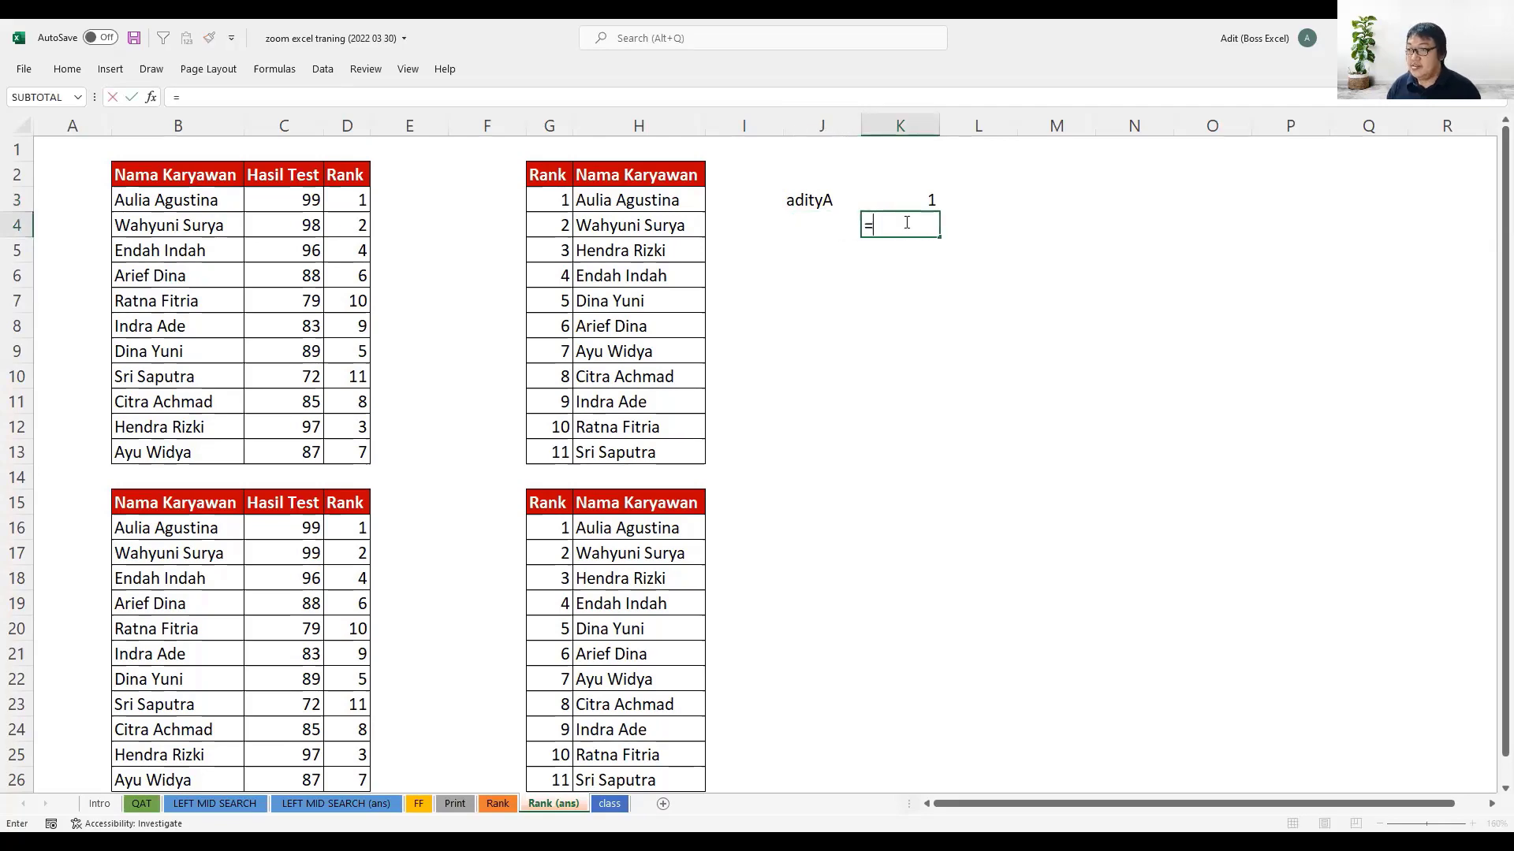
{"action": "type", "text": "FIND("}
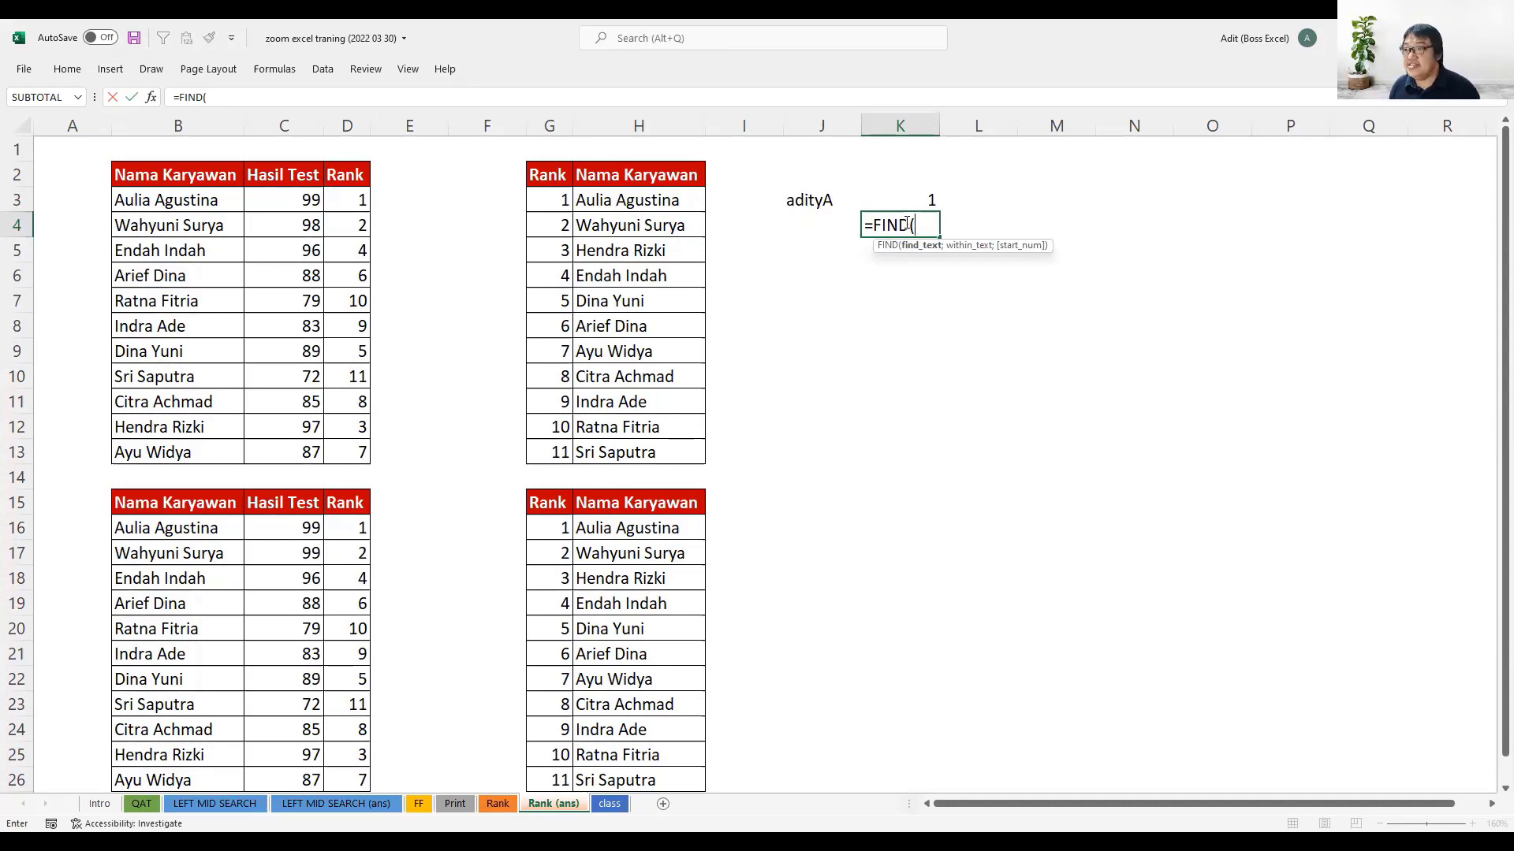
{"action": "type", "text": "\"A"}
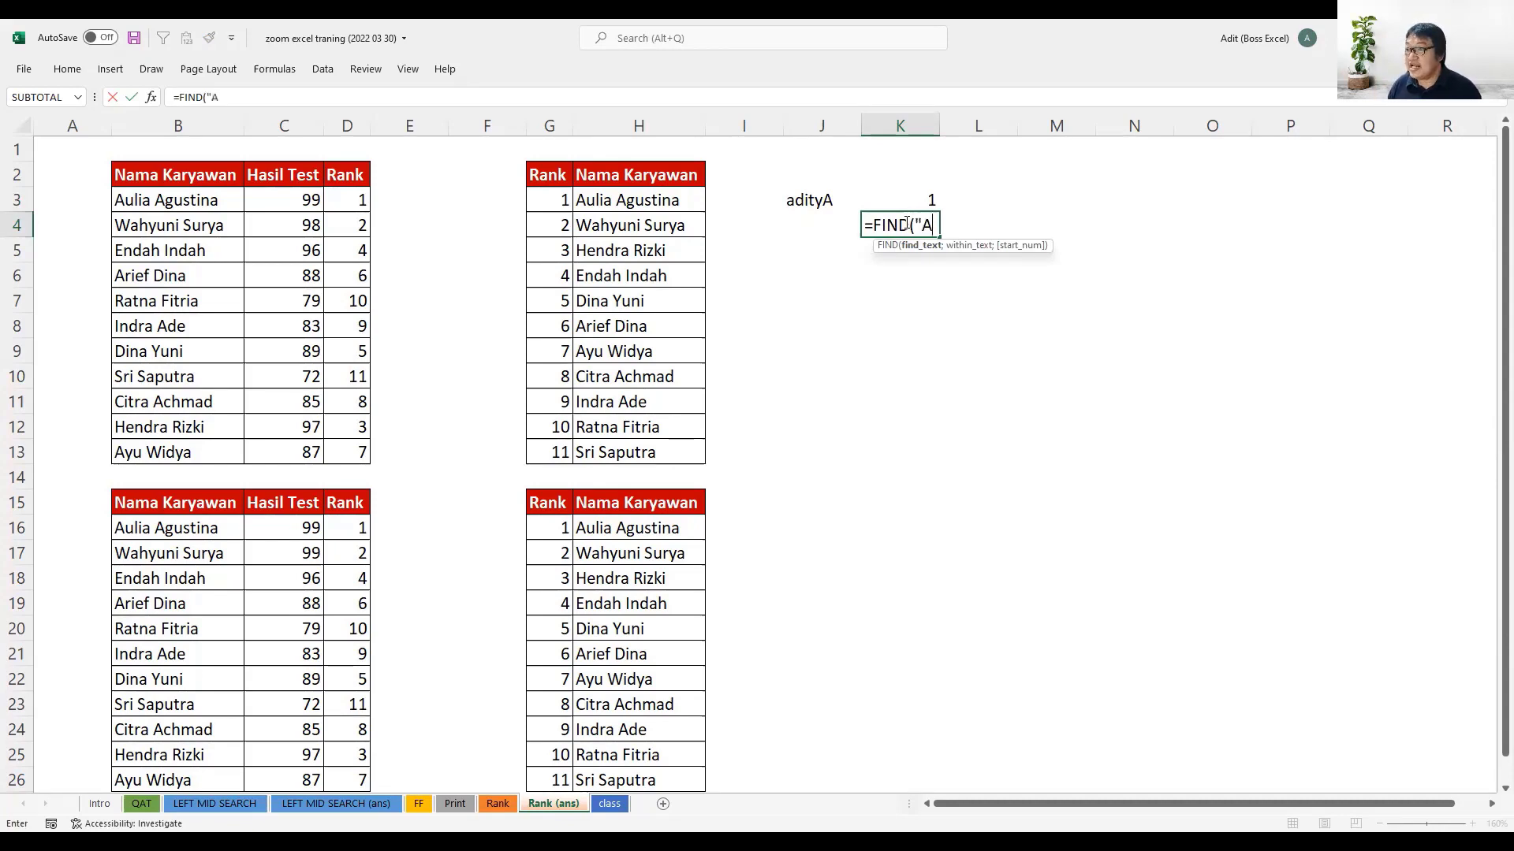
{"action": "type", "text": "\";"}
{"action": "key", "text": "Up"}
{"action": "key", "text": "Left"}
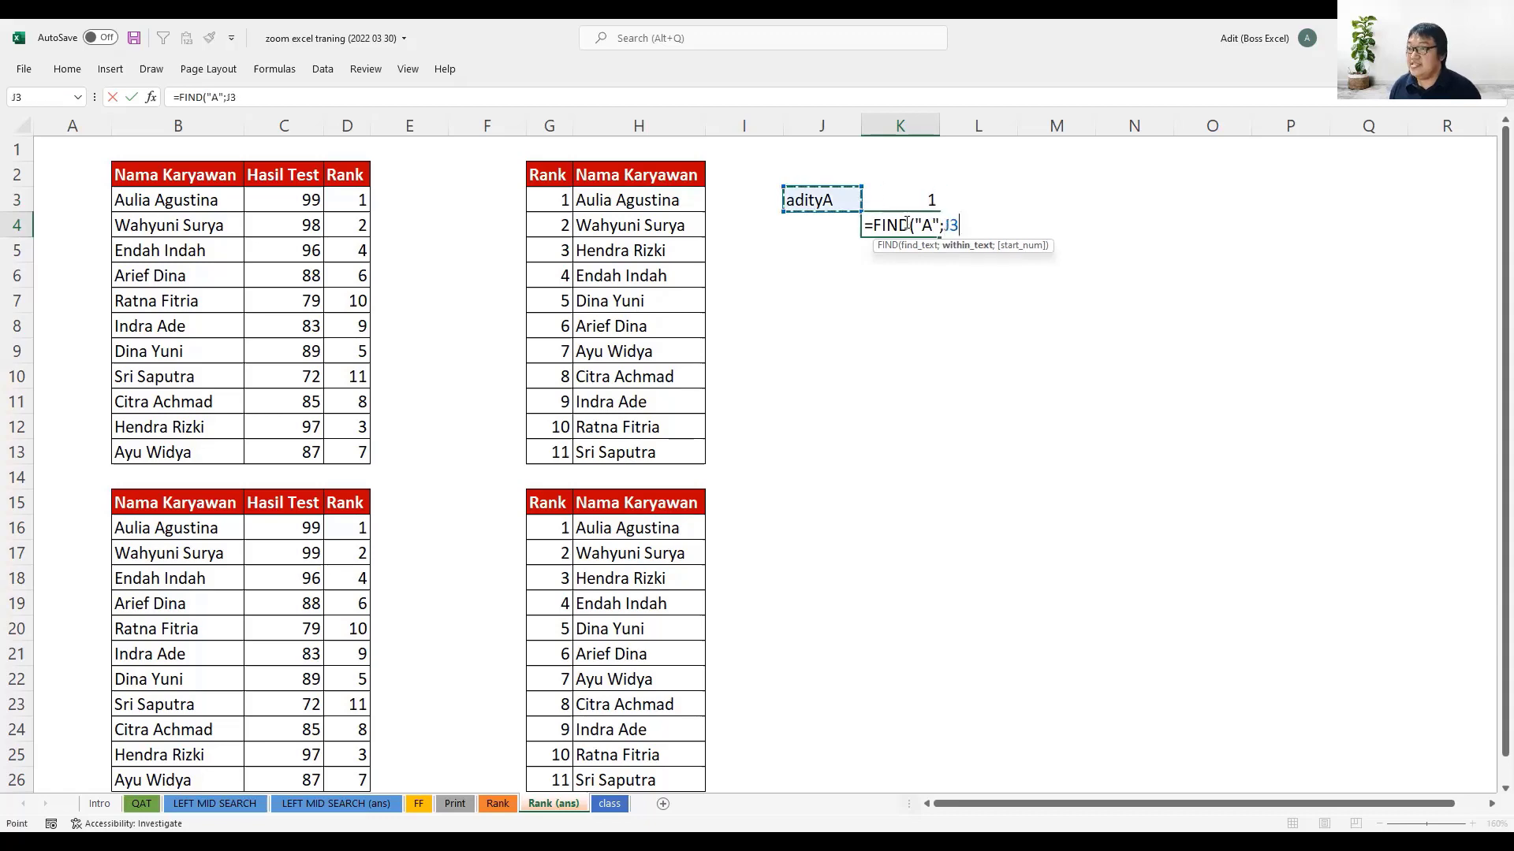
{"action": "type", "text": ";1)"}
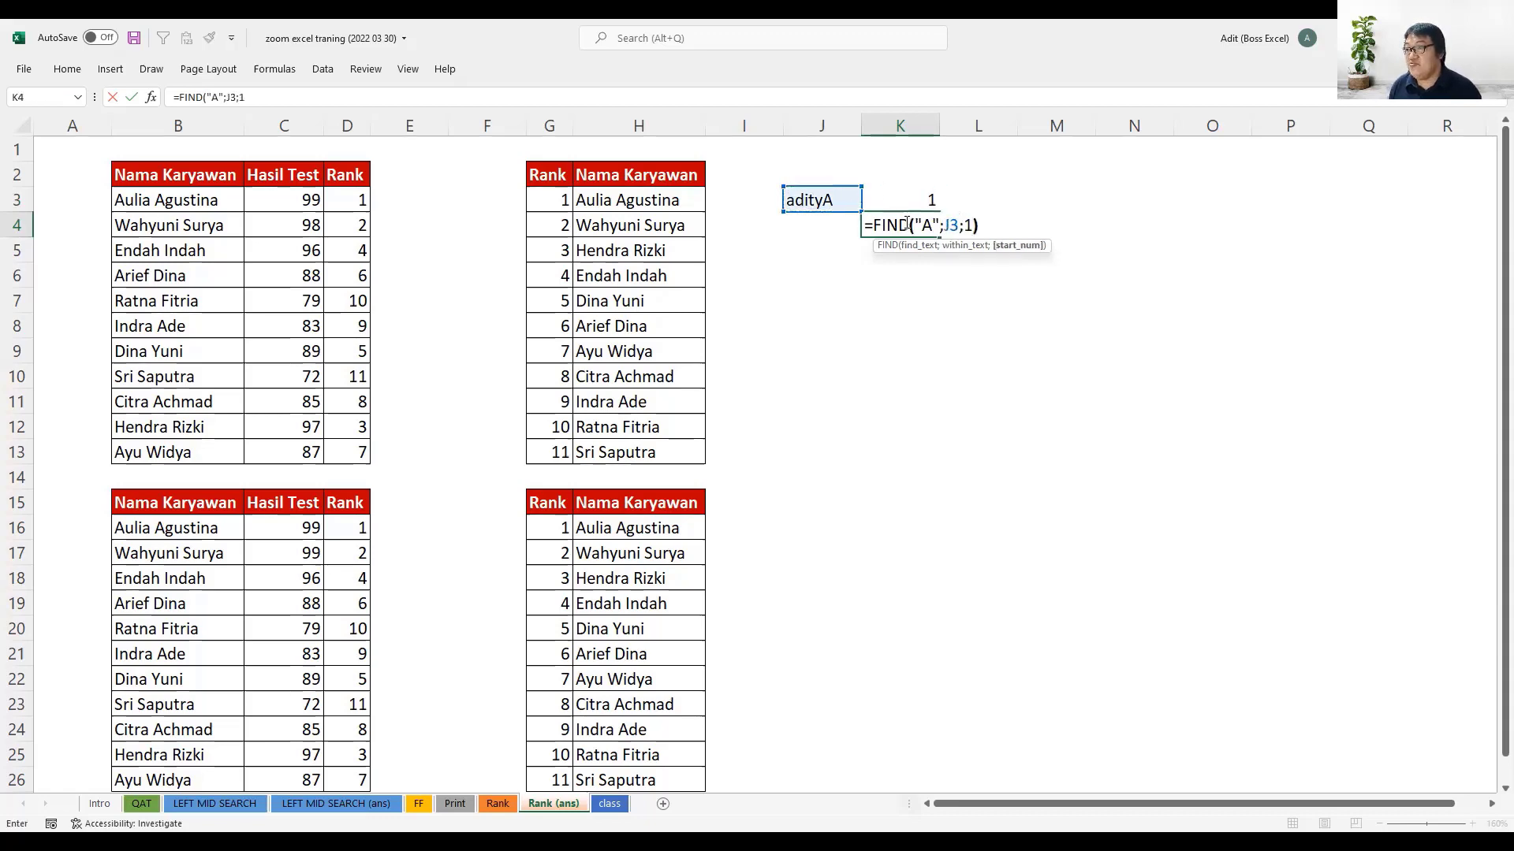
{"action": "key", "text": "Return"}
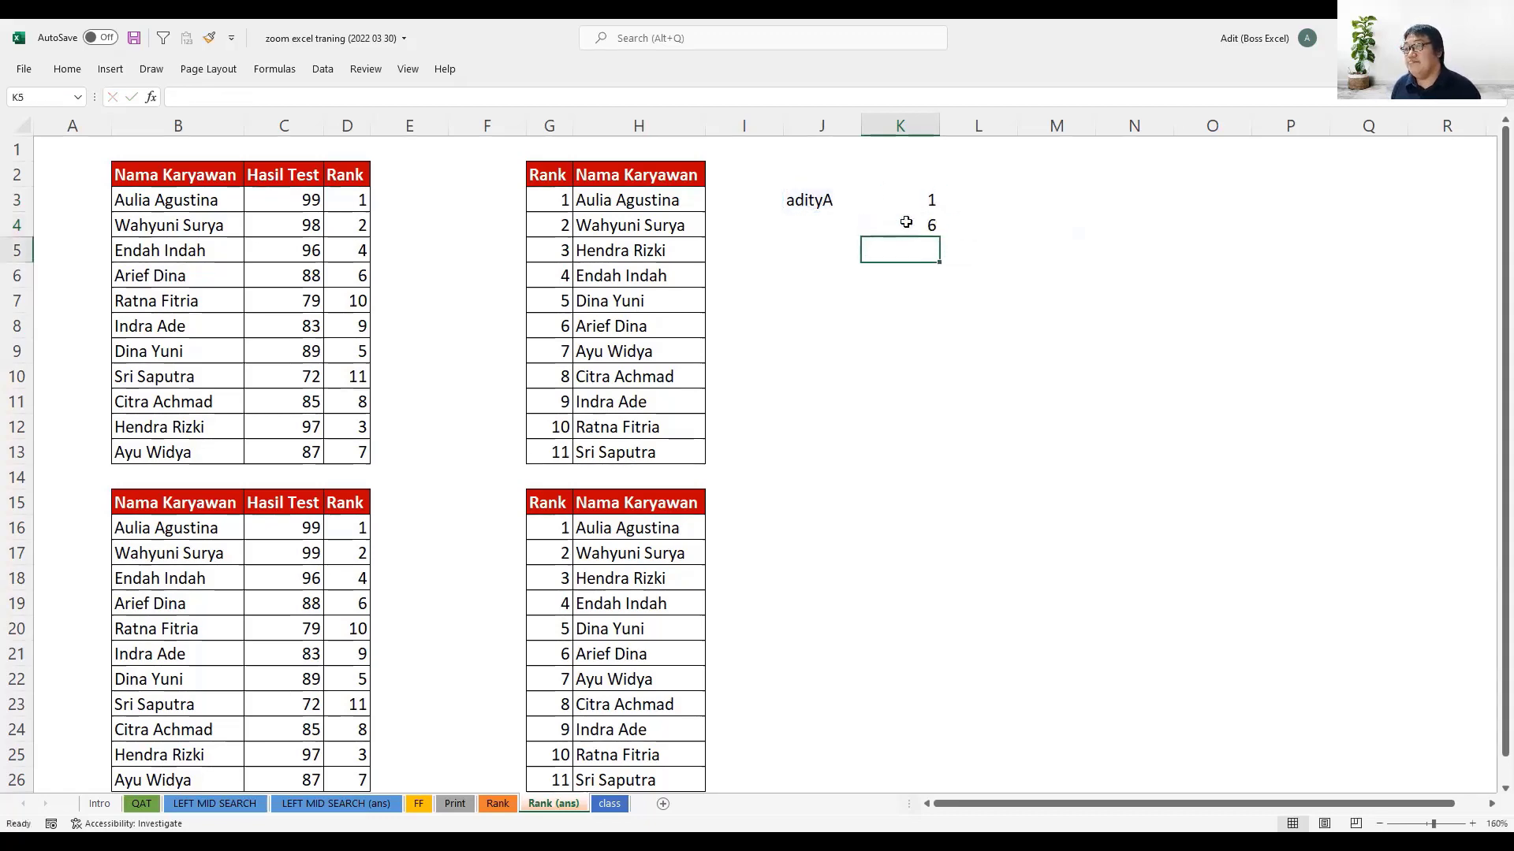